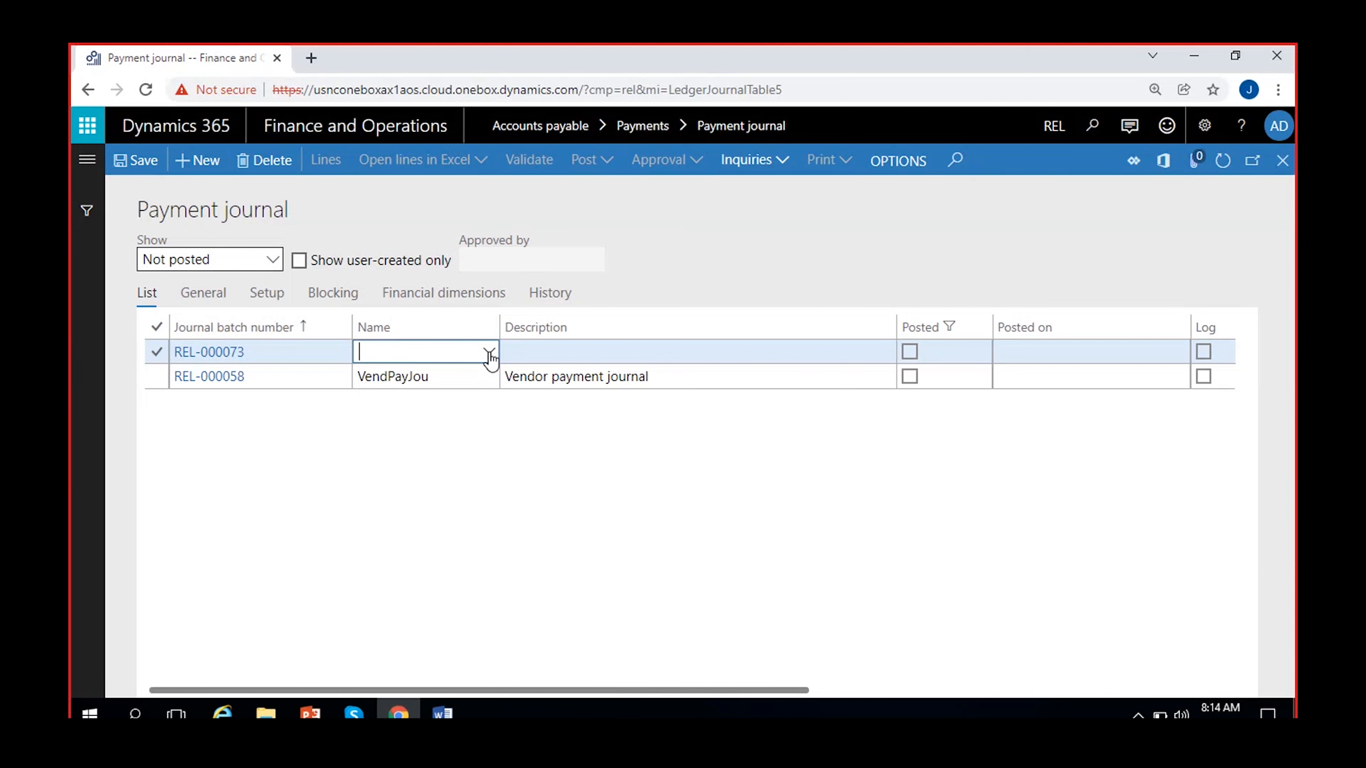
Assign the VendPayJou (Vendor payment journal) name to the new payment journal and open its lines.
click(489, 354)
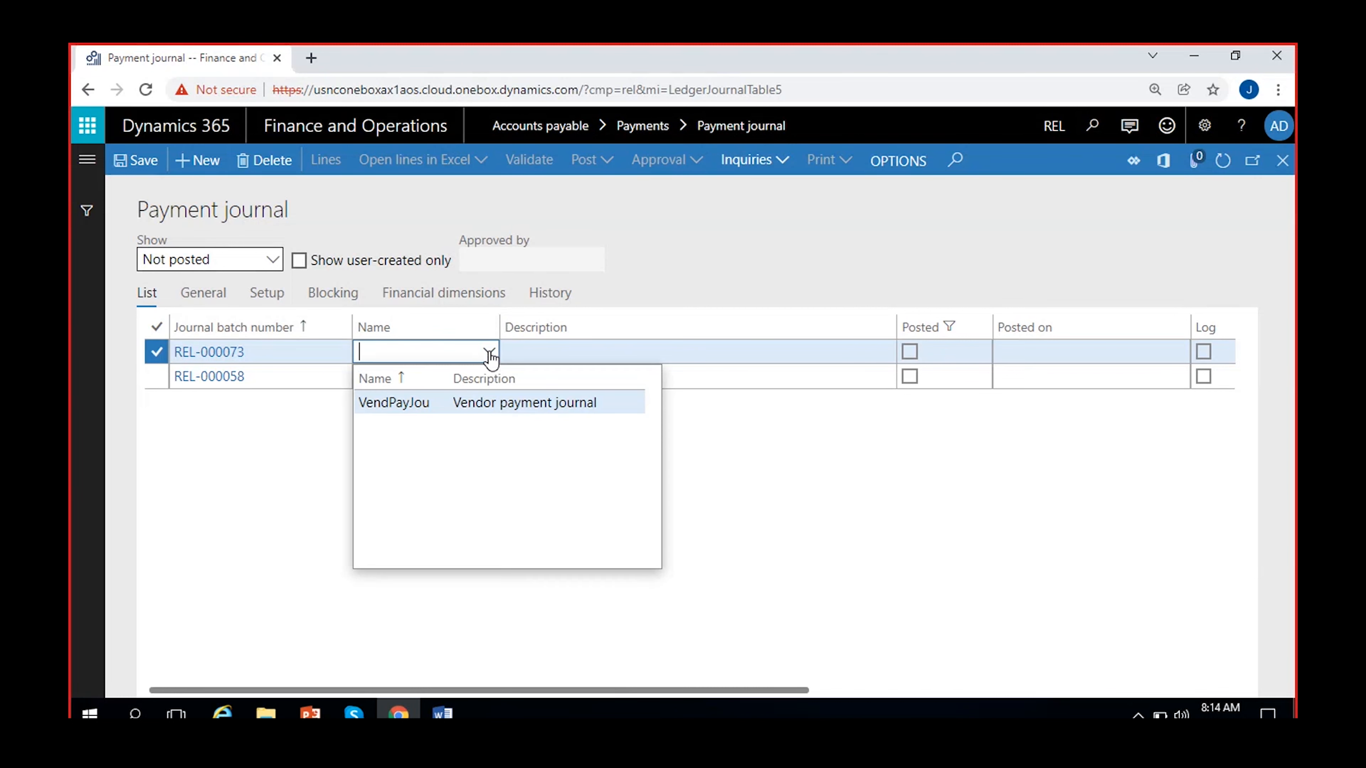
click(460, 407)
click(325, 160)
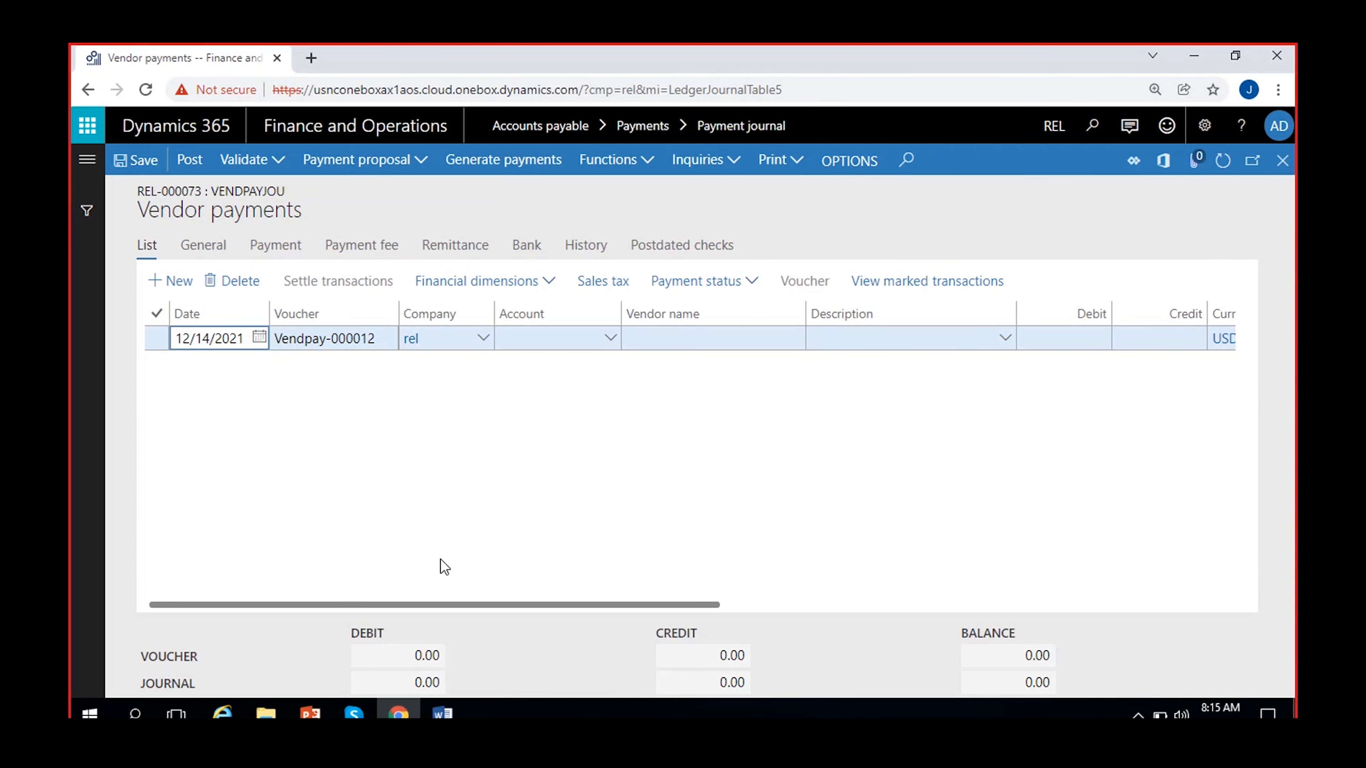
Set the vendor payment line's date to 11/1/2021.
click(259, 337)
click(201, 379)
click(200, 380)
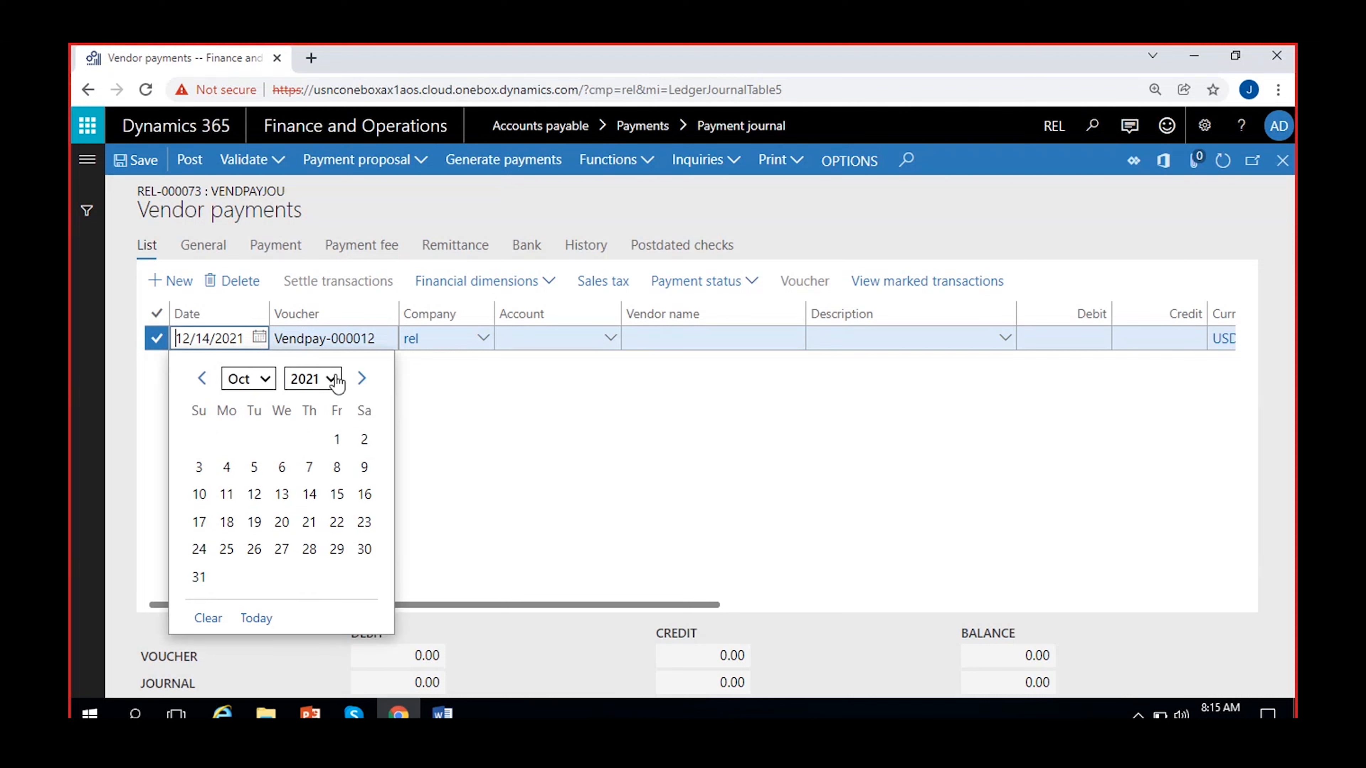
click(362, 379)
click(227, 438)
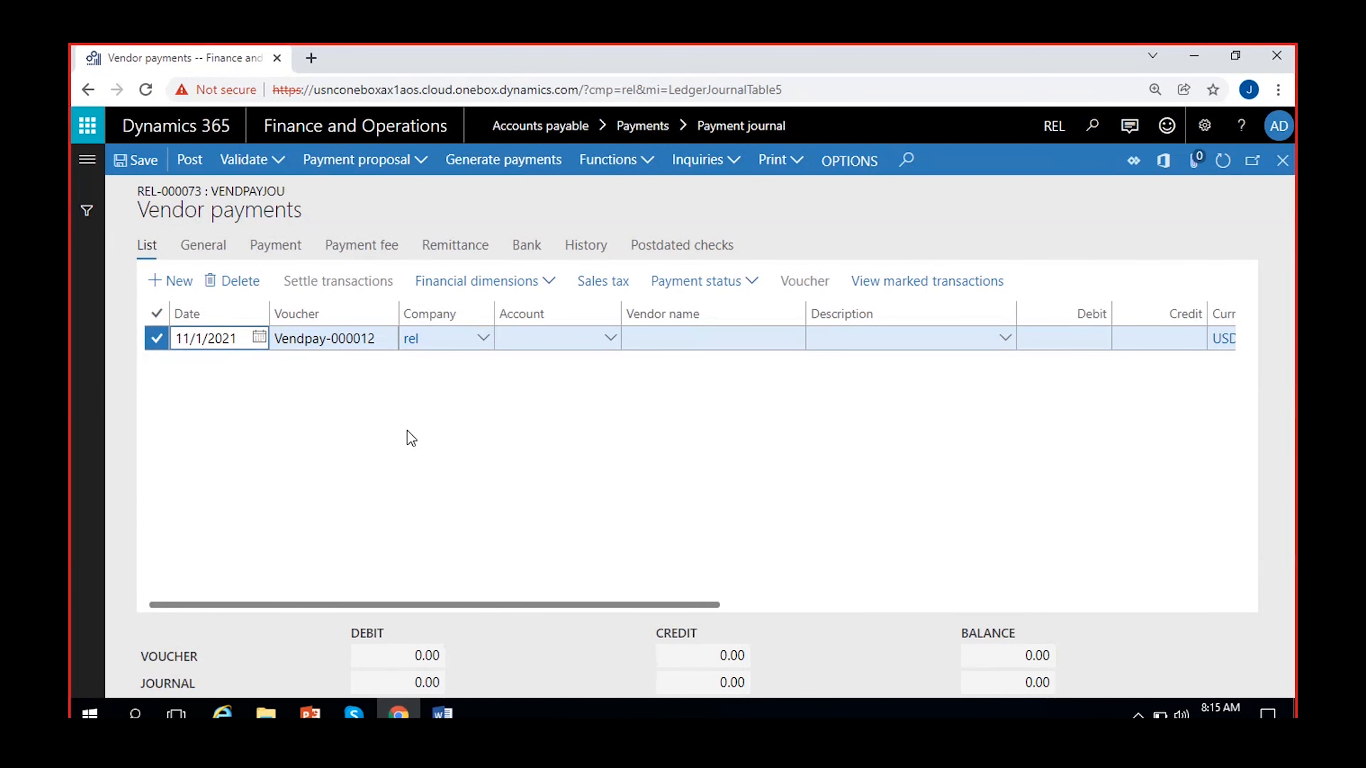
Select the vendor Tata company for the payment line and enter a debit amount of 1,200.
click(610, 344)
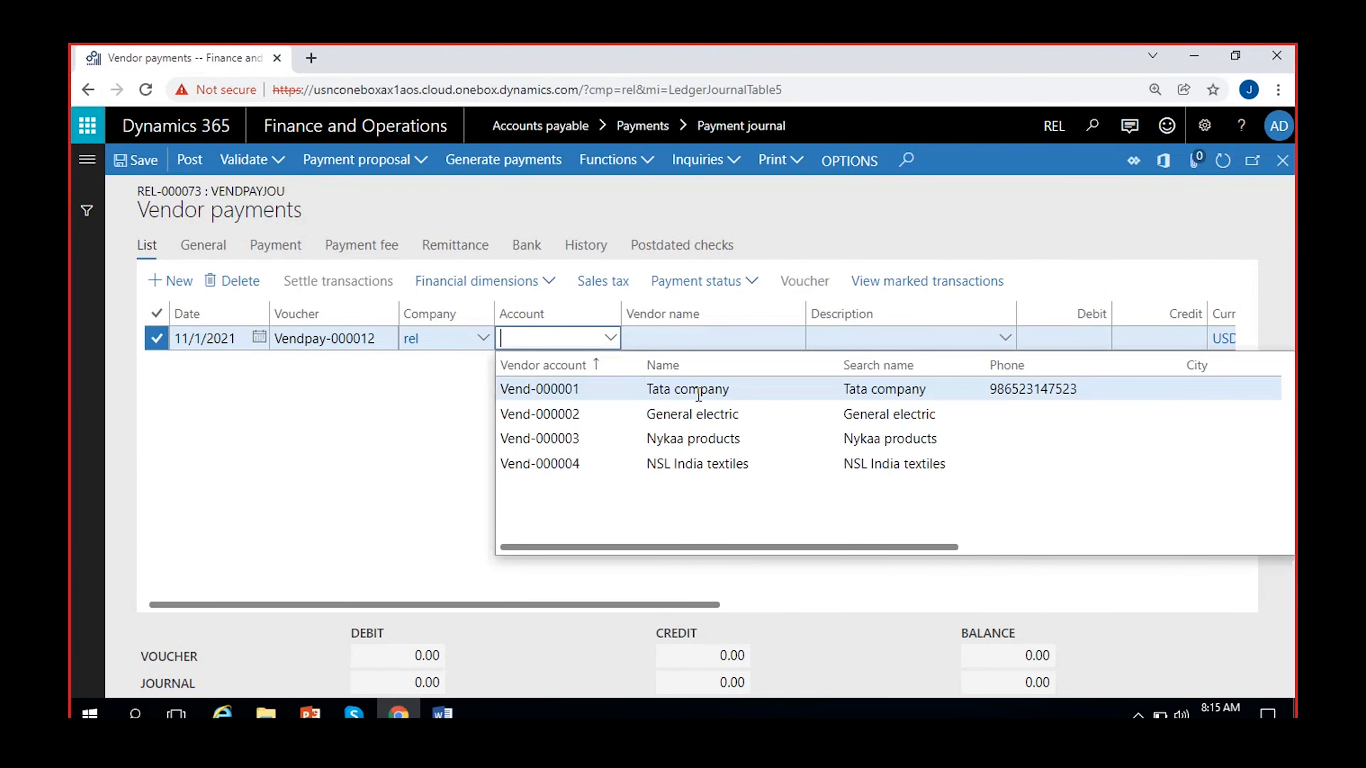
click(706, 396)
click(638, 428)
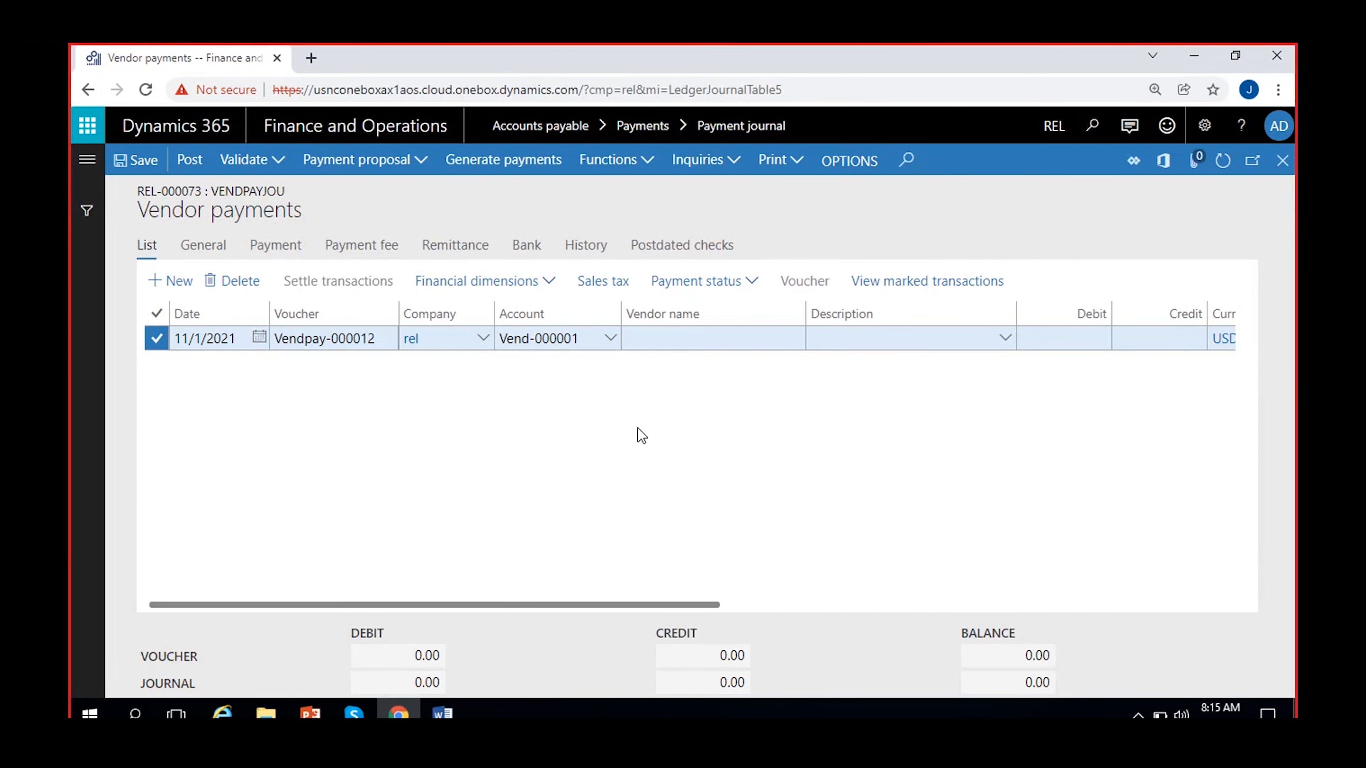
scroll(637, 428, right, 3)
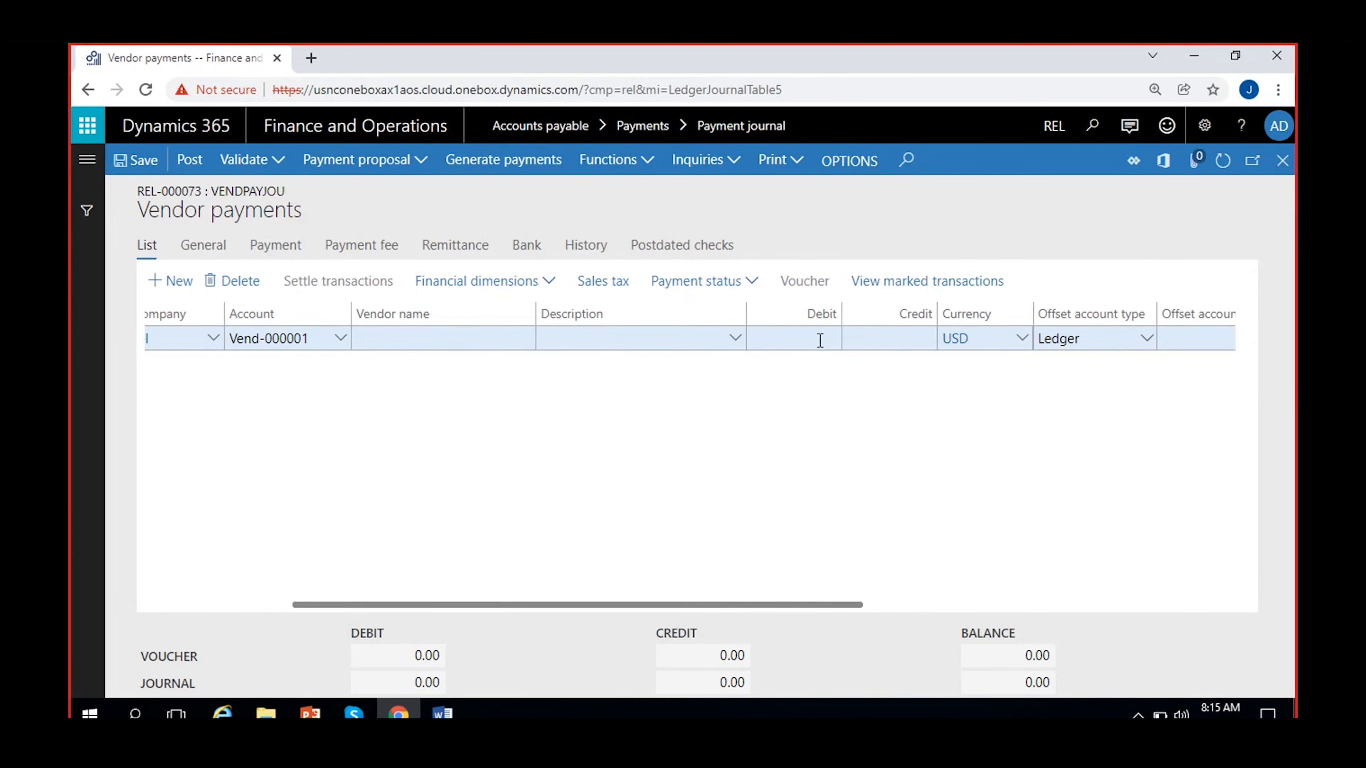
click(797, 339)
text(1,200)
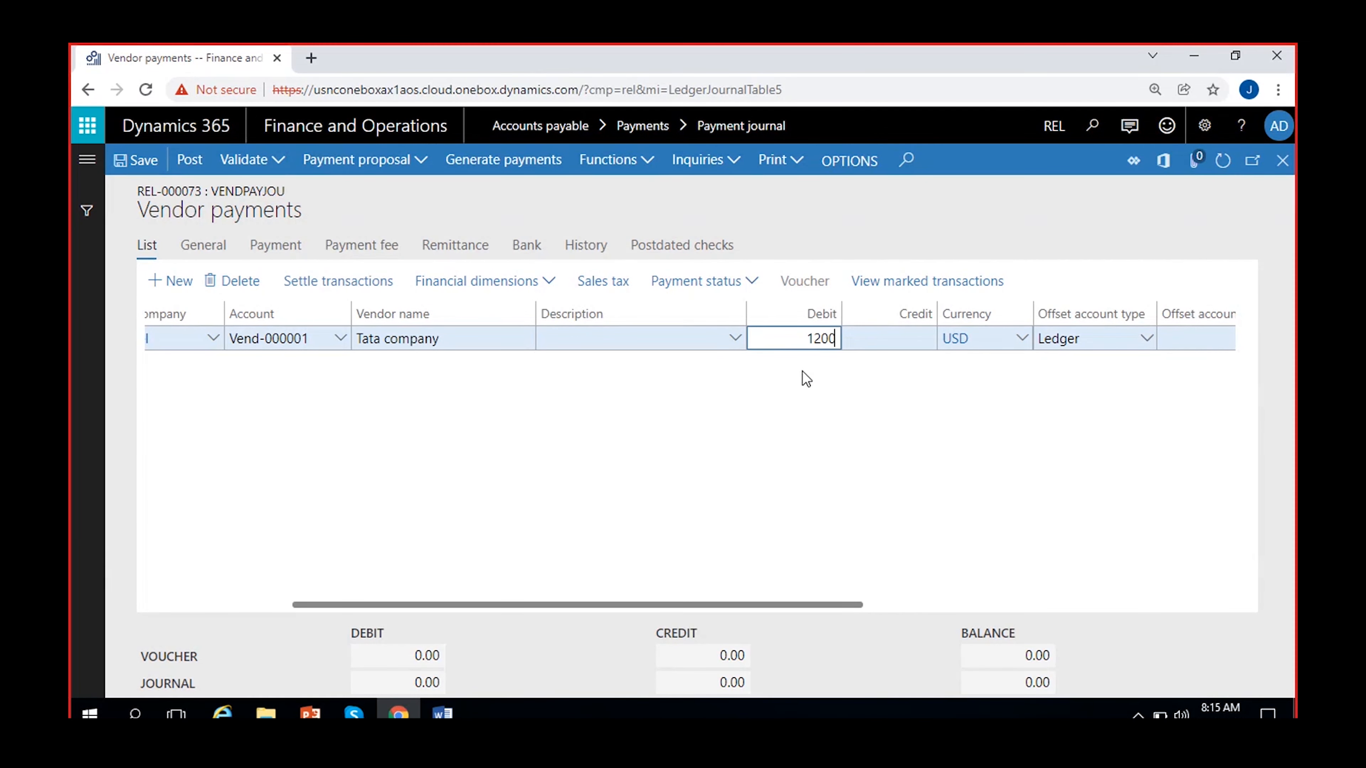
click(890, 469)
Set the line's offset account type to Bank and choose the ICICI Current Account as the offset account.
scroll(890, 469, right, 3)
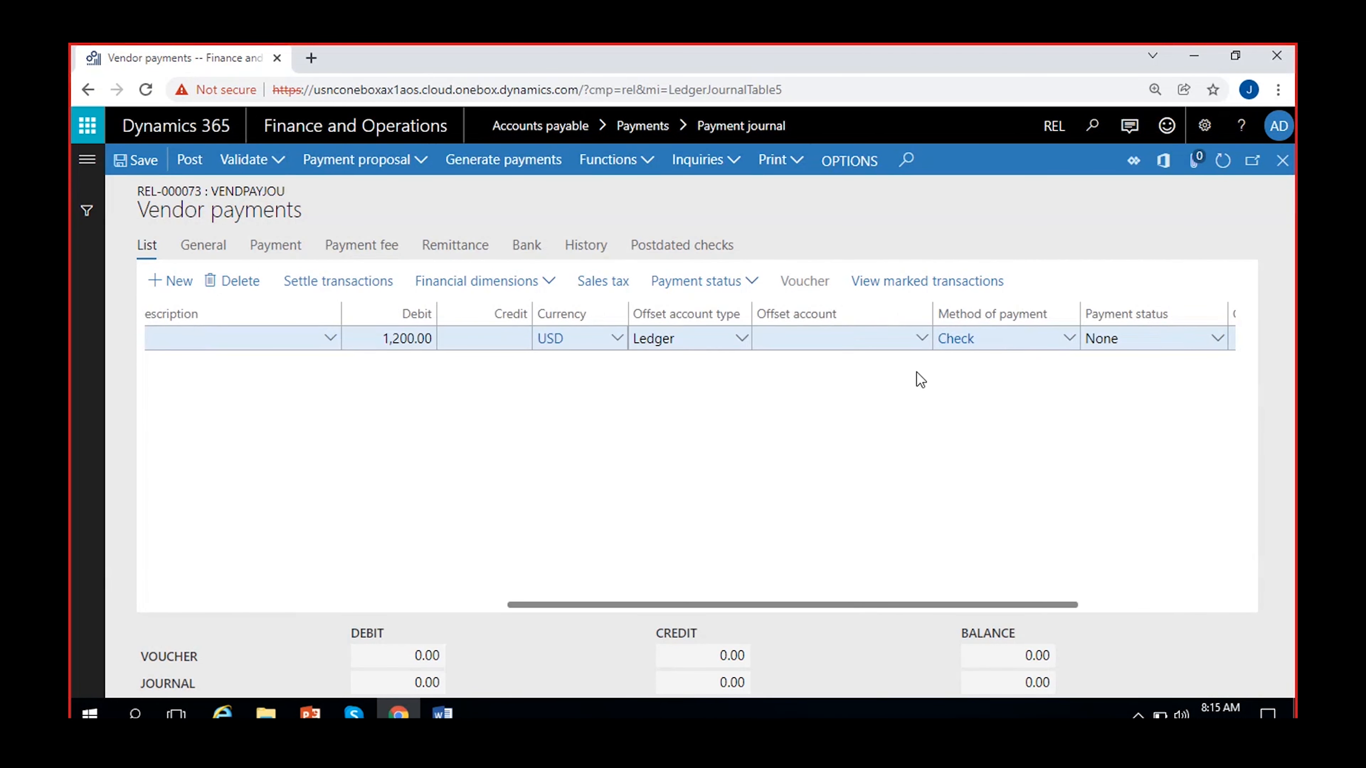
click(920, 349)
click(742, 338)
click(661, 480)
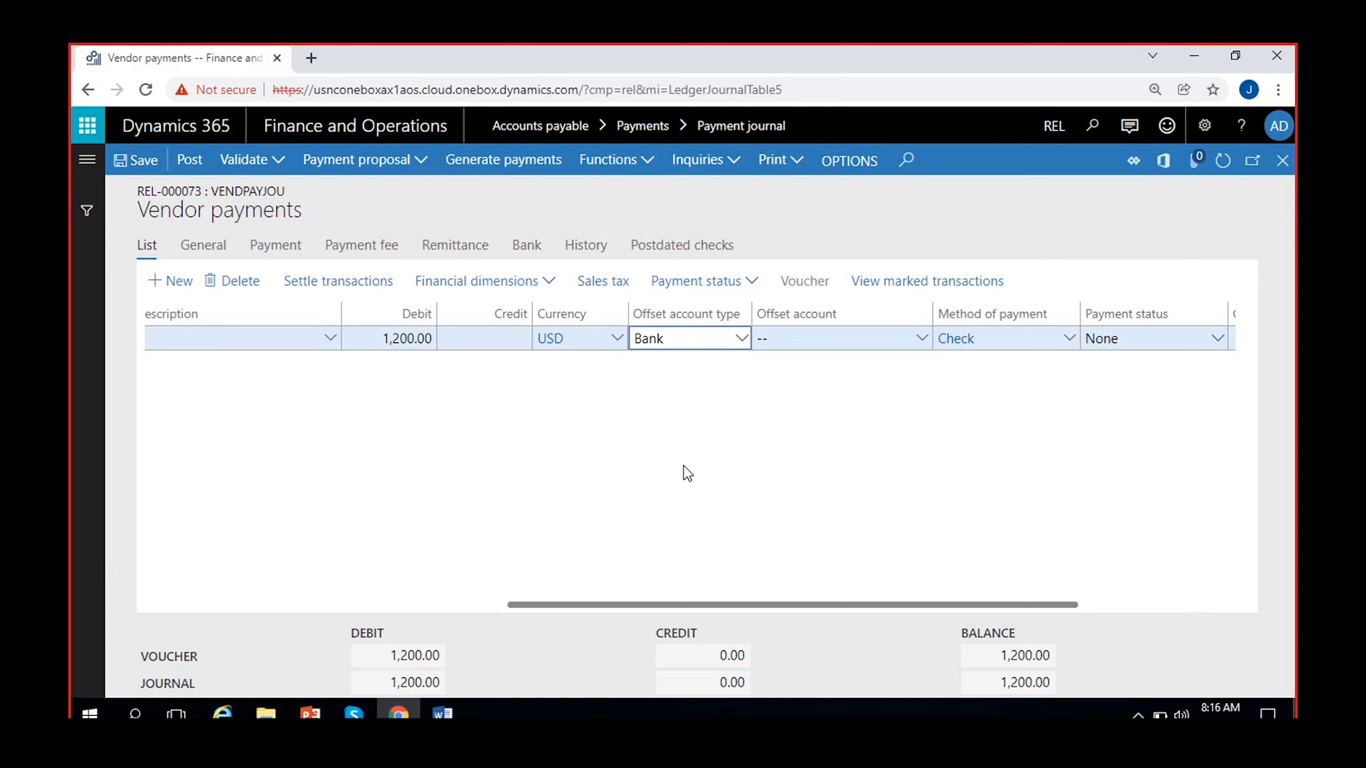
click(922, 339)
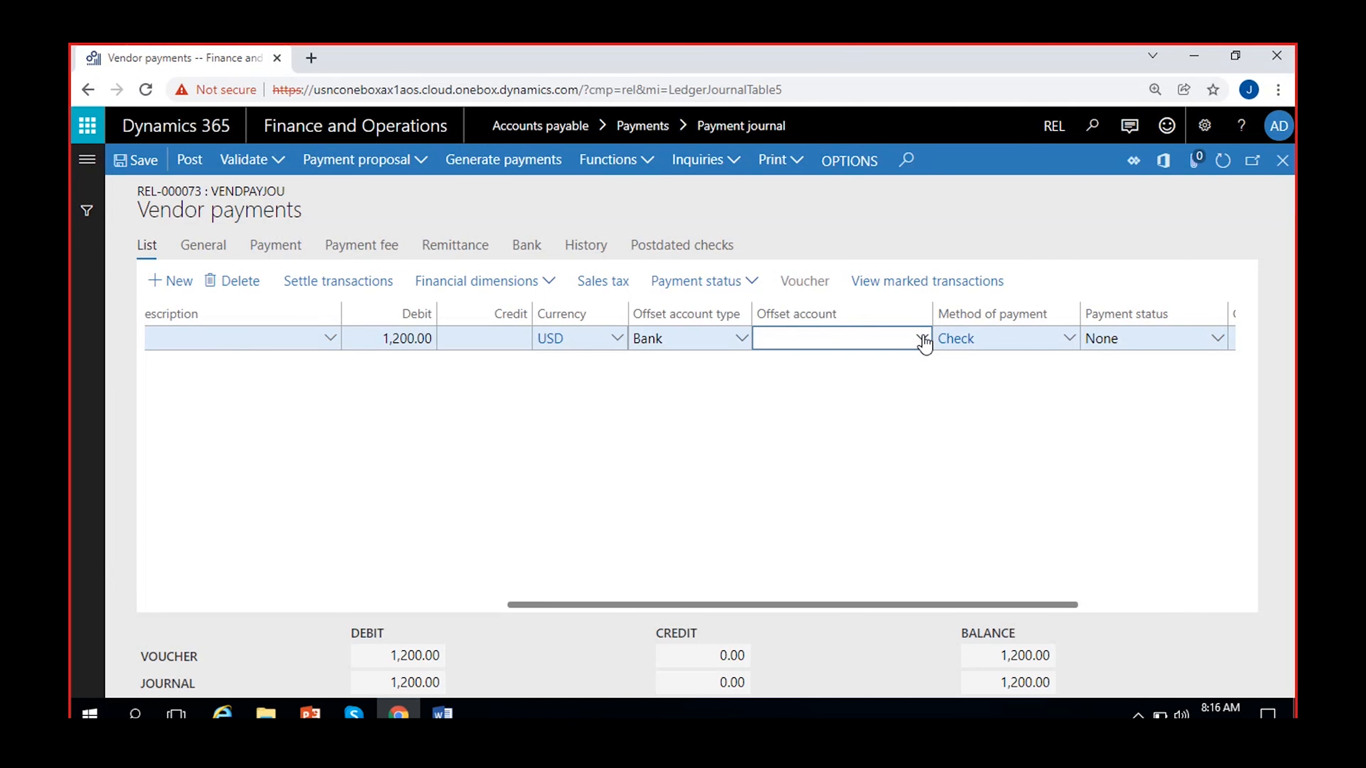
click(923, 339)
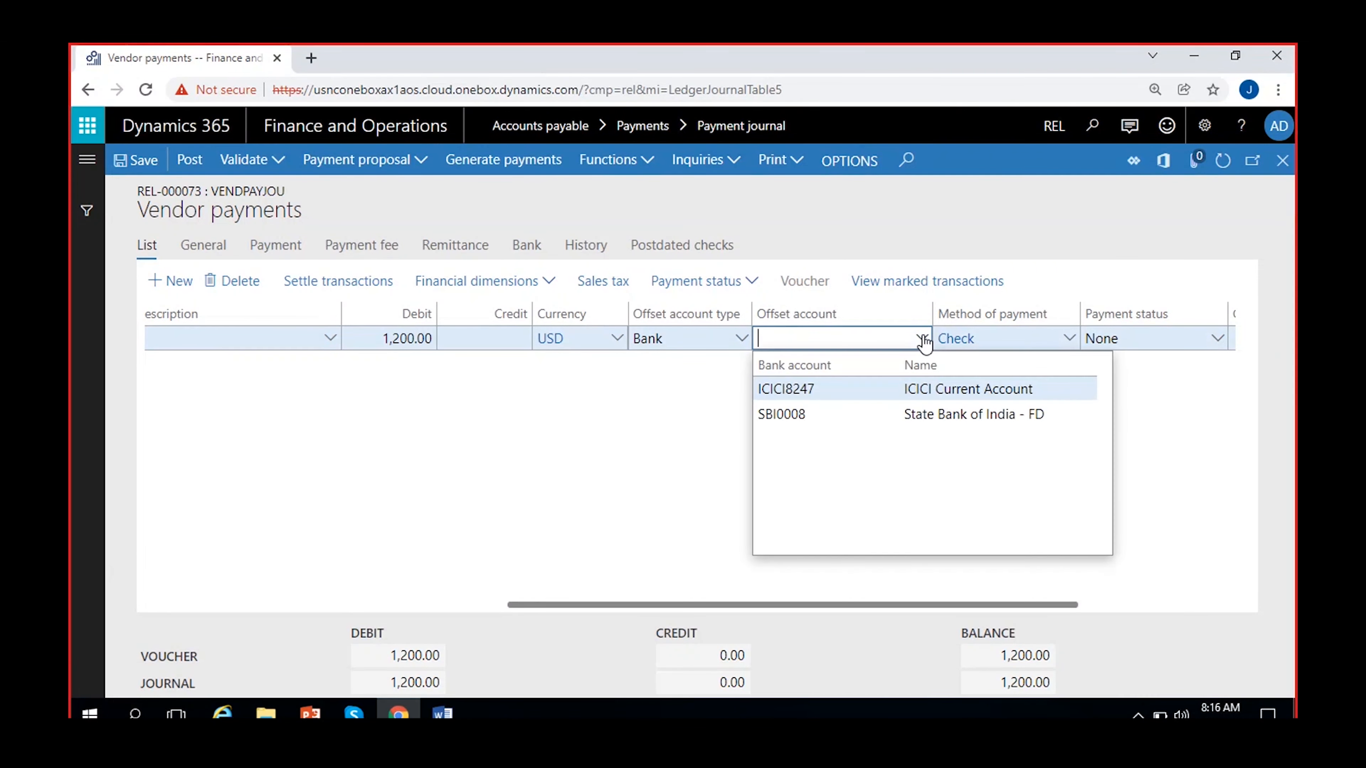
click(827, 389)
Change the payment line's method of payment to Electronic.
click(1070, 340)
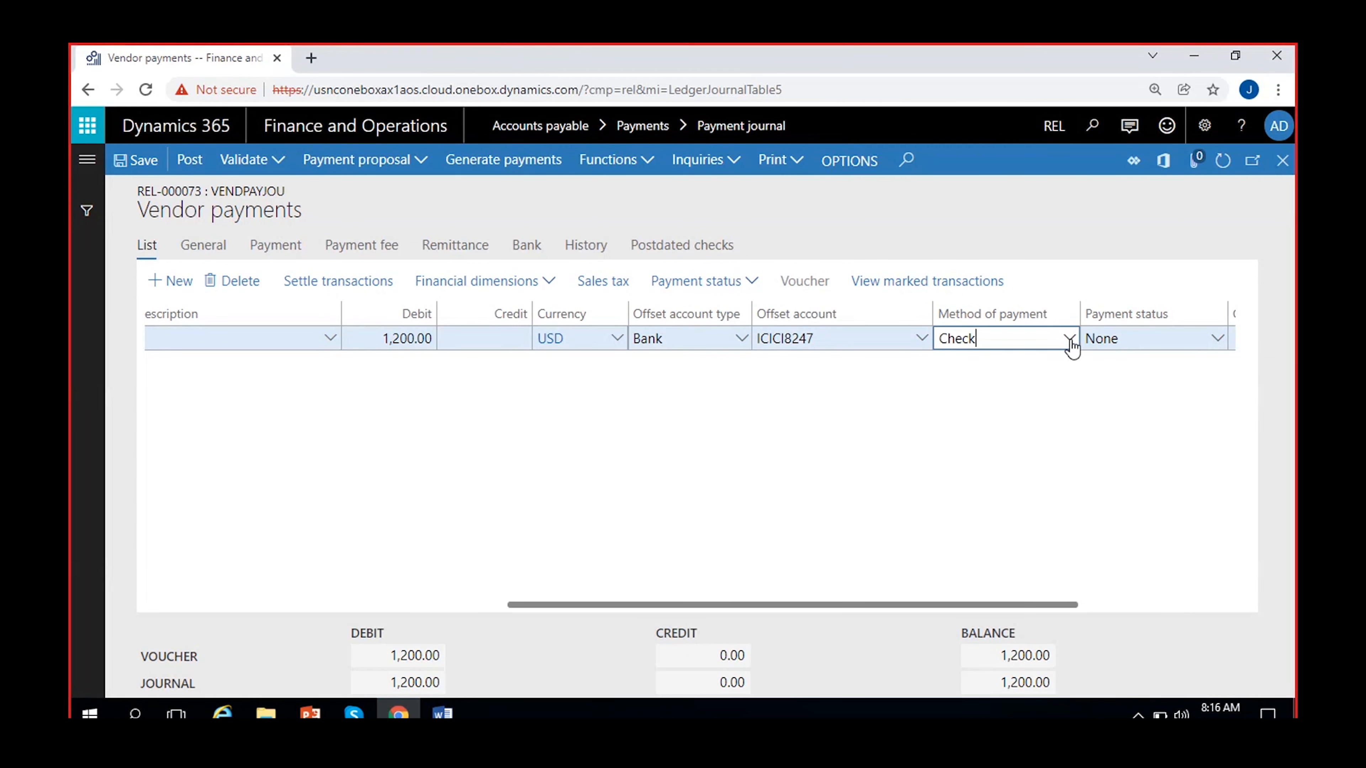
click(1069, 339)
key(BackSpace)
key(BackSpace)
key(BackSpace)
key(BackSpace)
key(BackSpace)
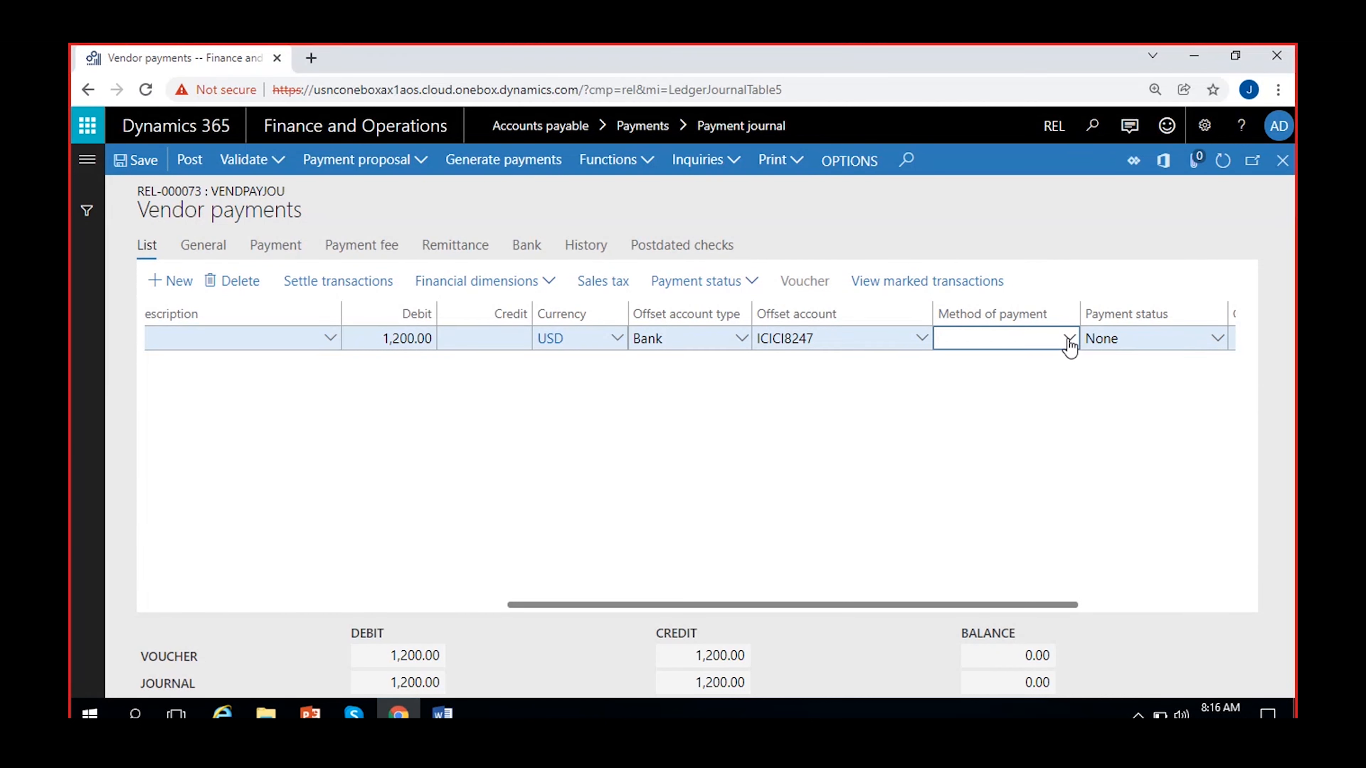
click(1069, 340)
click(1068, 340)
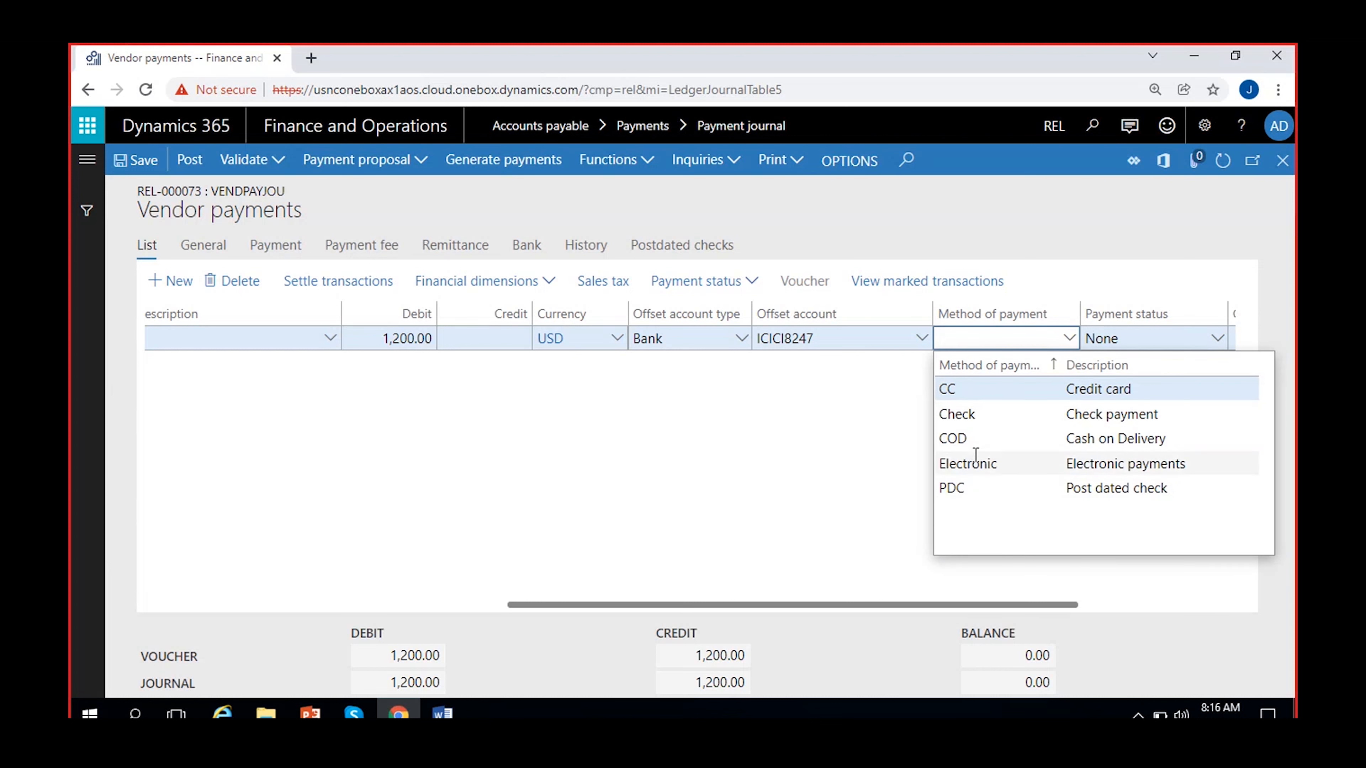
click(974, 464)
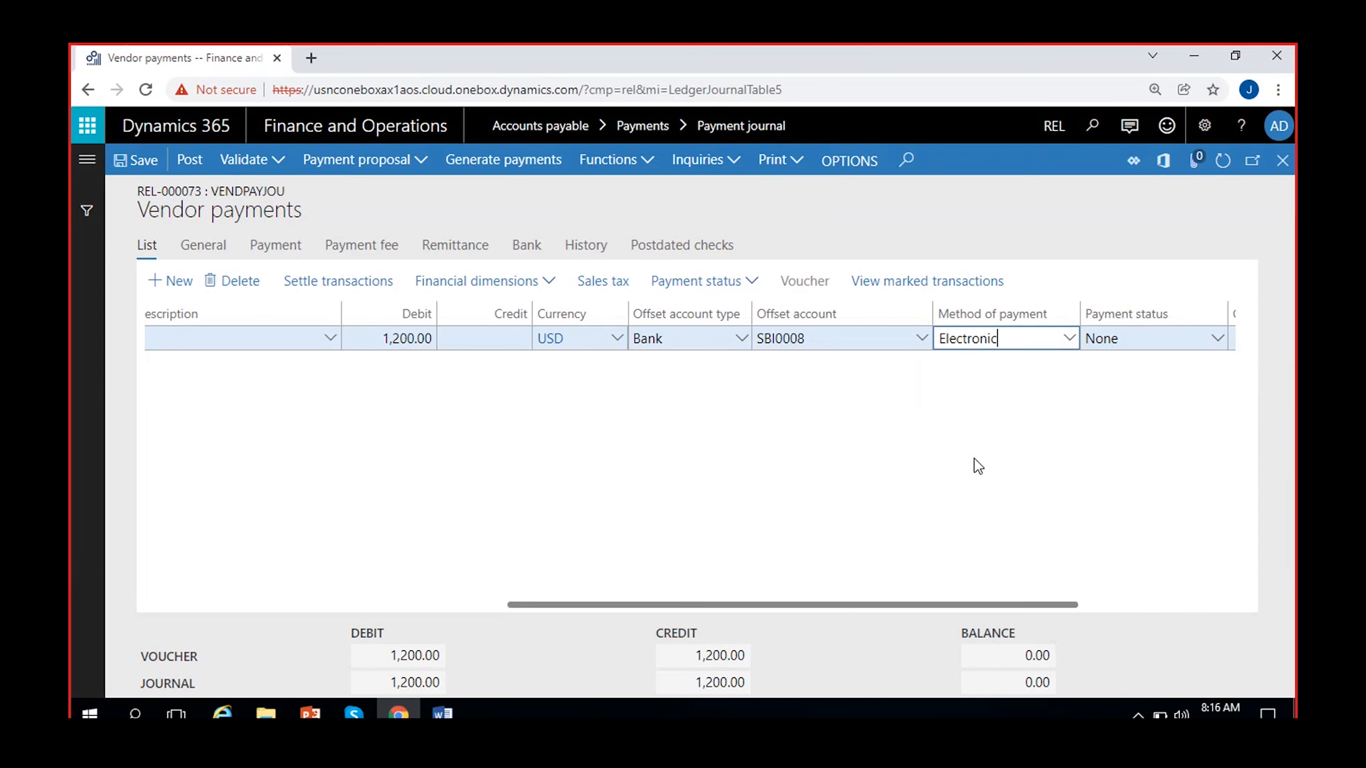
Set the payment line's payment status to Sent and review the line's remaining columns.
click(1219, 339)
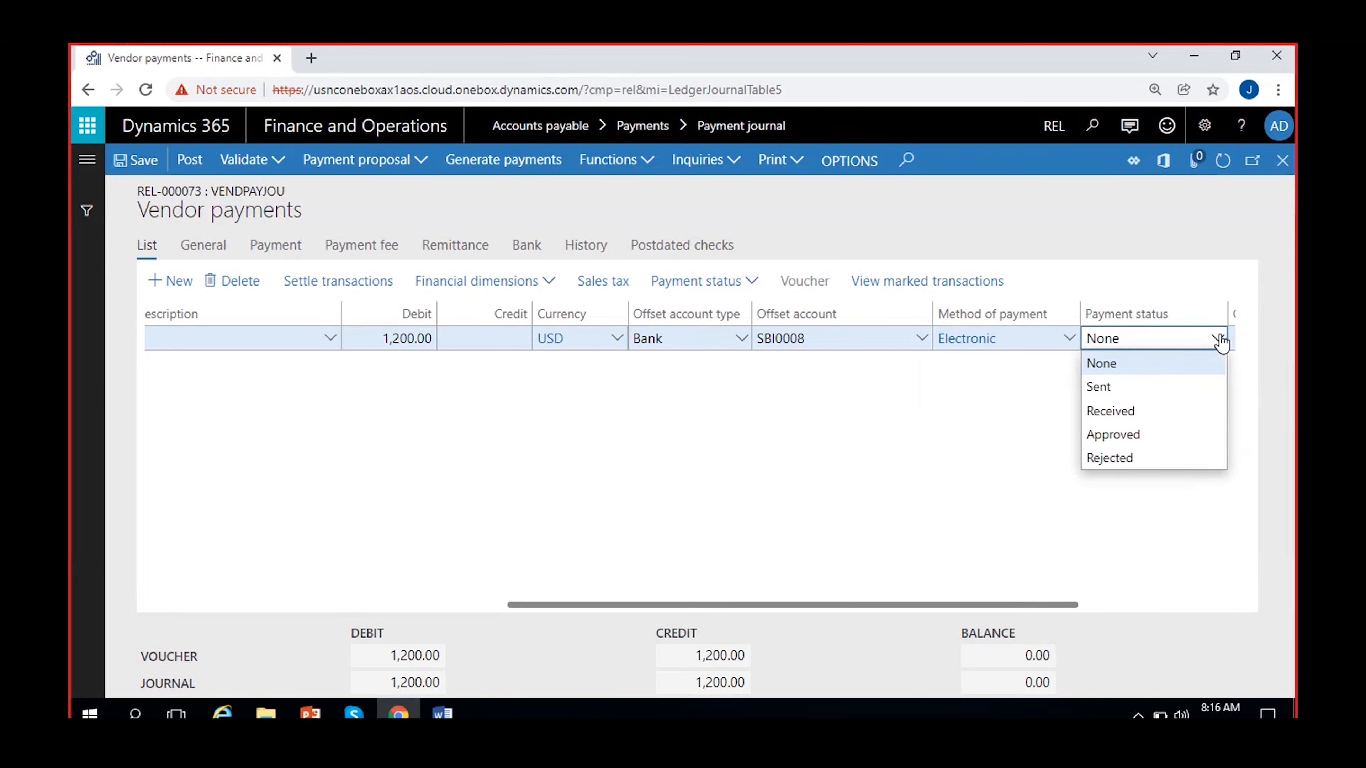
click(1142, 385)
scroll(936, 456, right, 3)
scroll(862, 474, left, 10)
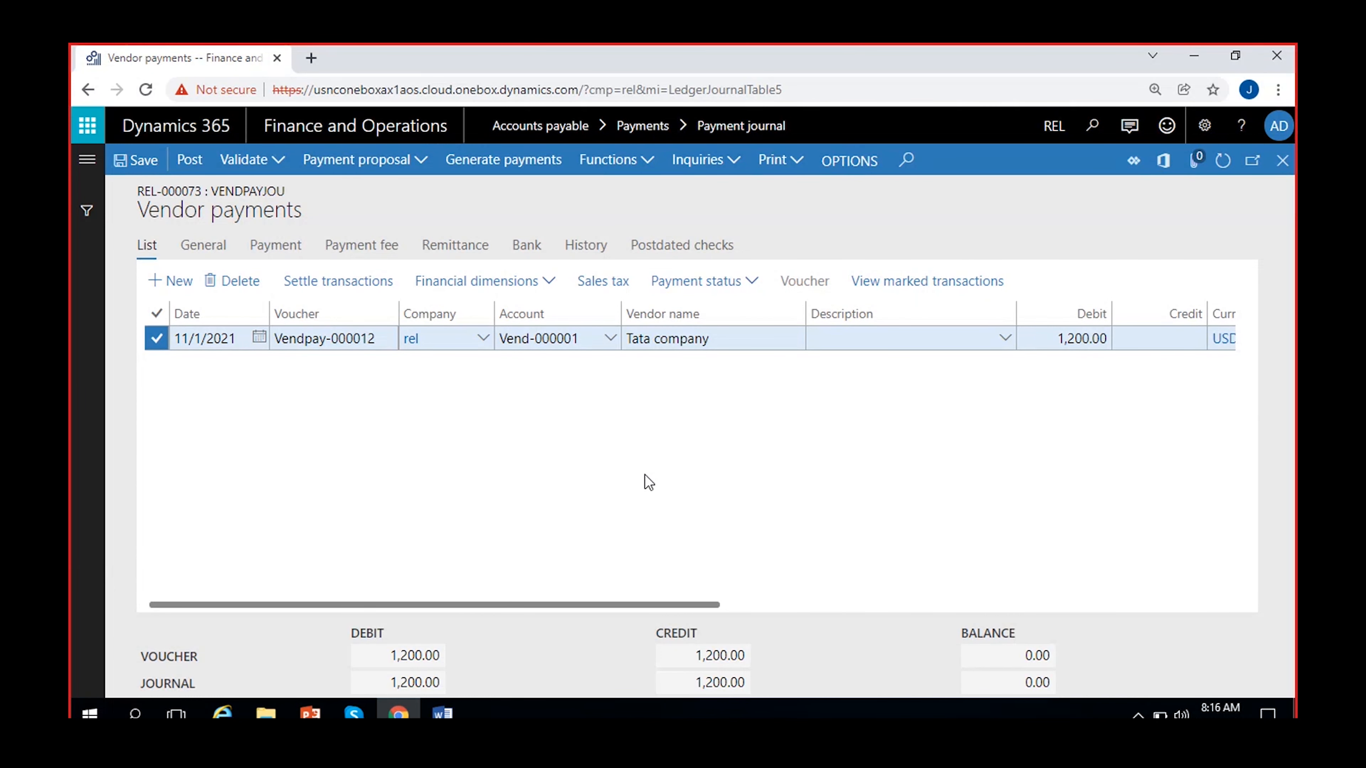
Mark the vendor payment as a prepayment journal voucher in its payment details.
click(207, 247)
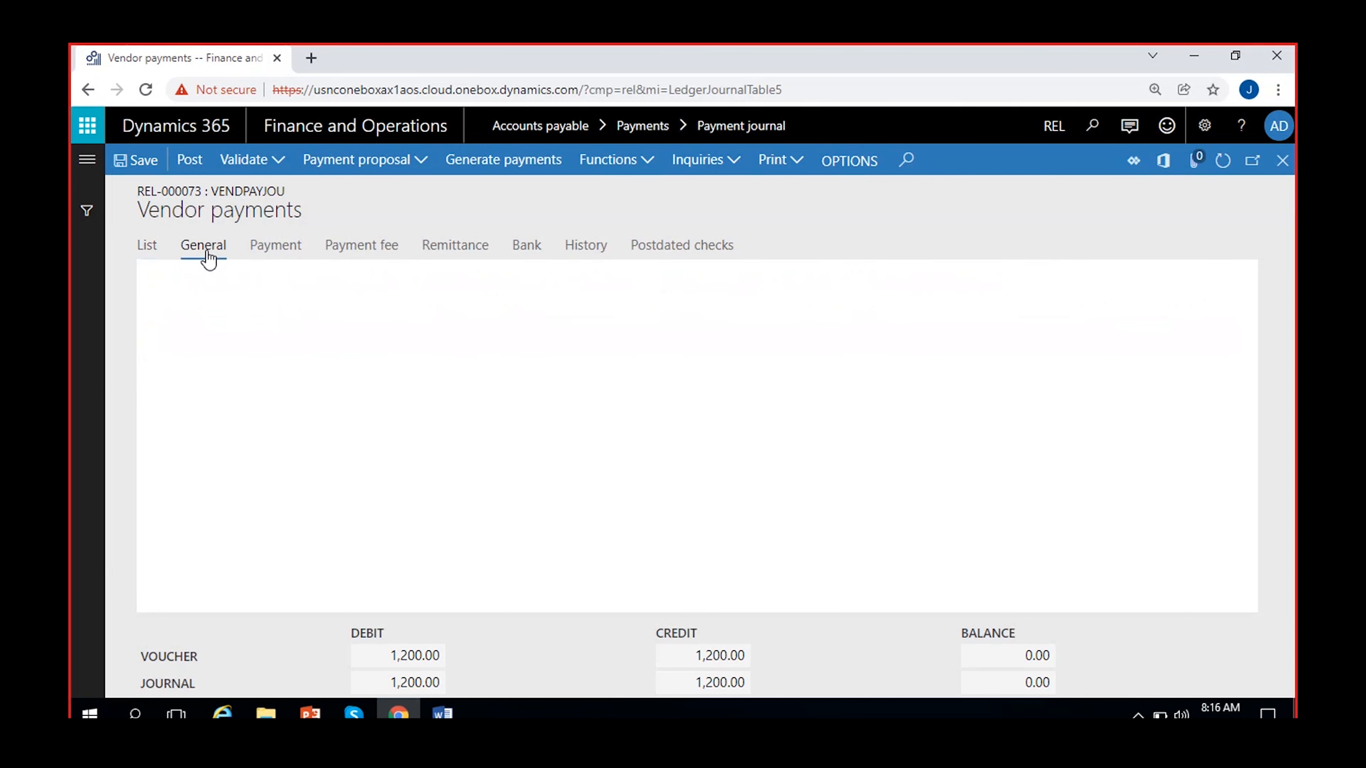
click(266, 253)
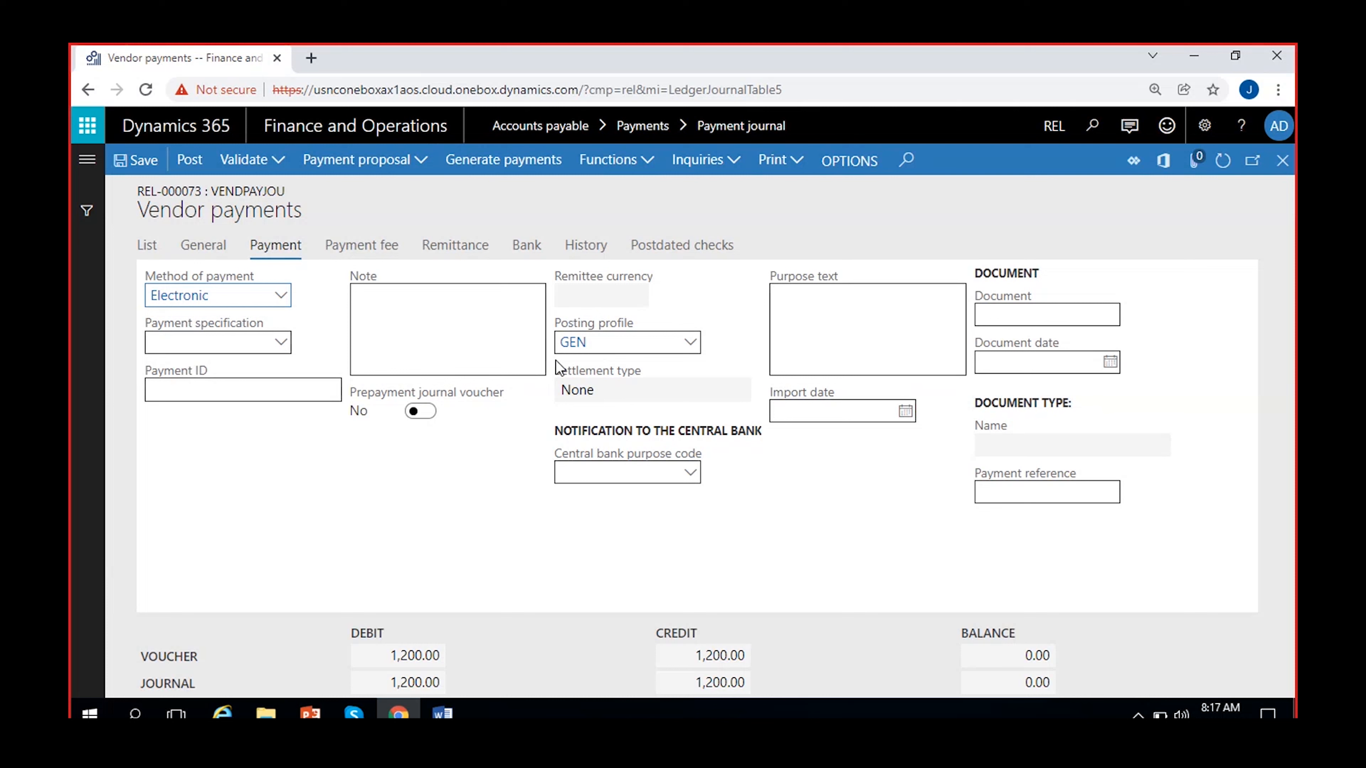
click(424, 414)
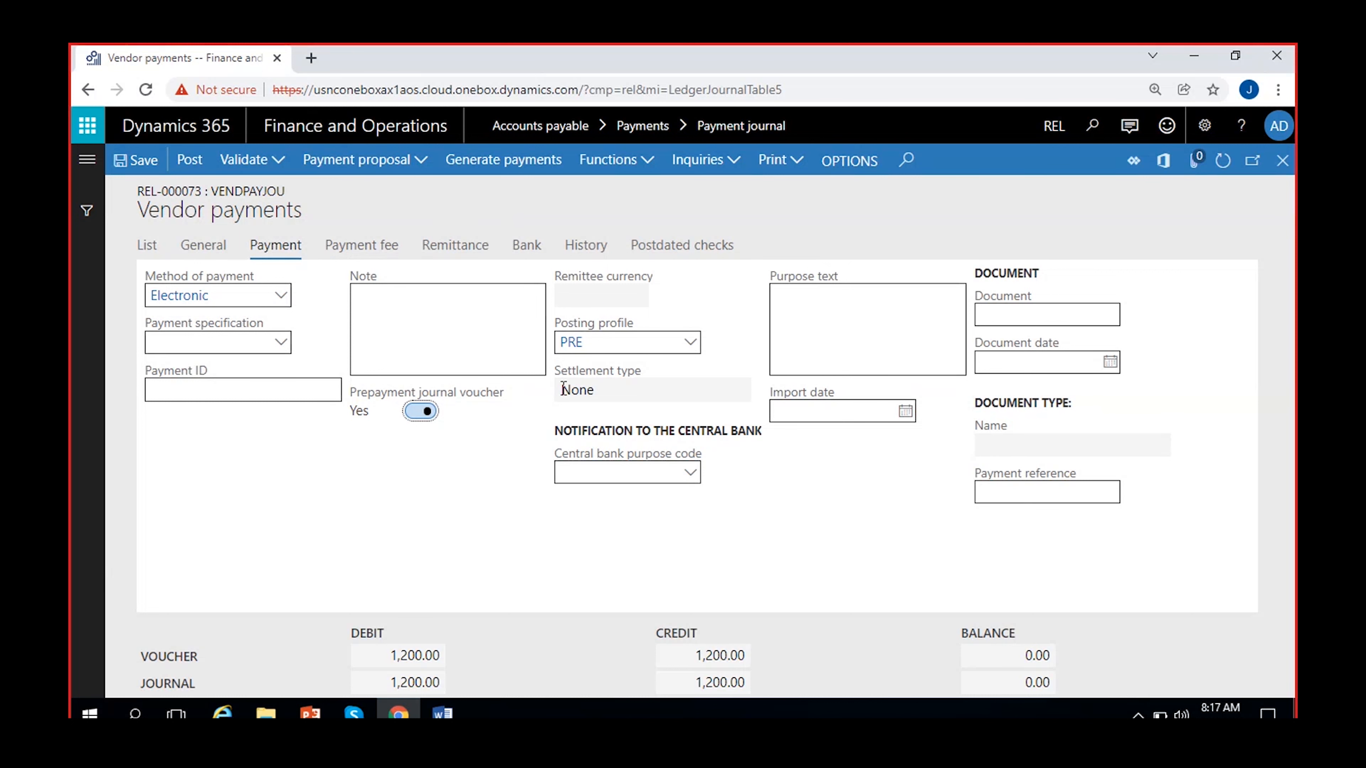
Examine the PRE posting profile's summary account, and compare the payment's posting profile with the prepayment voucher option switched off and on again.
click(571, 343)
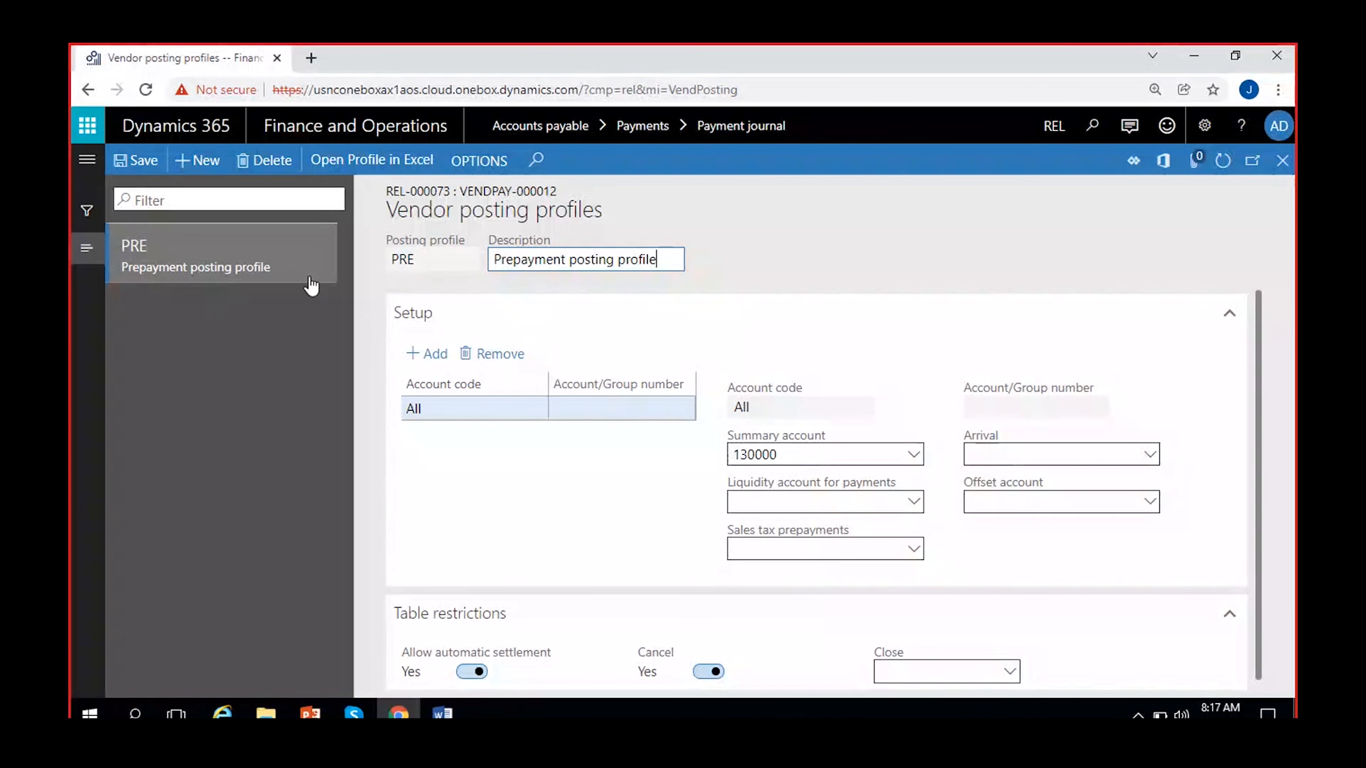
click(913, 458)
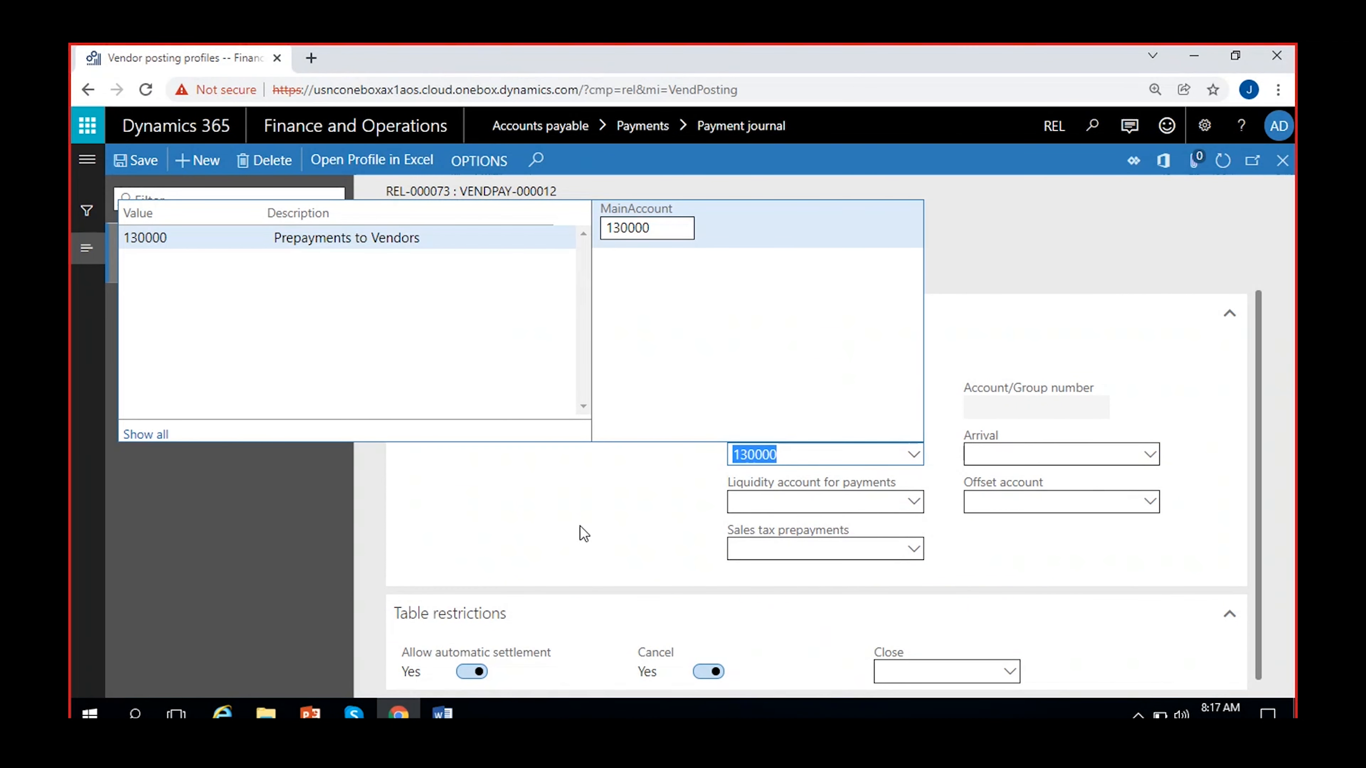
click(479, 494)
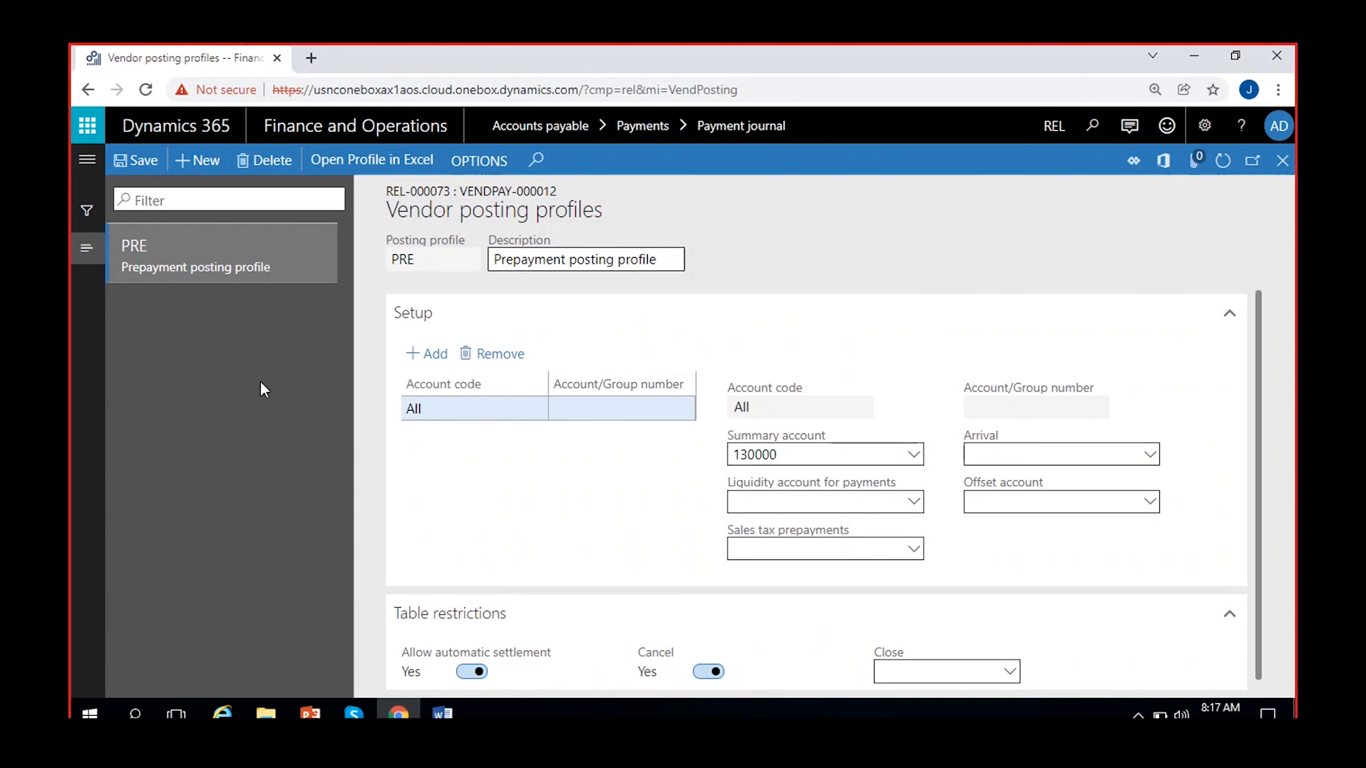
click(1283, 161)
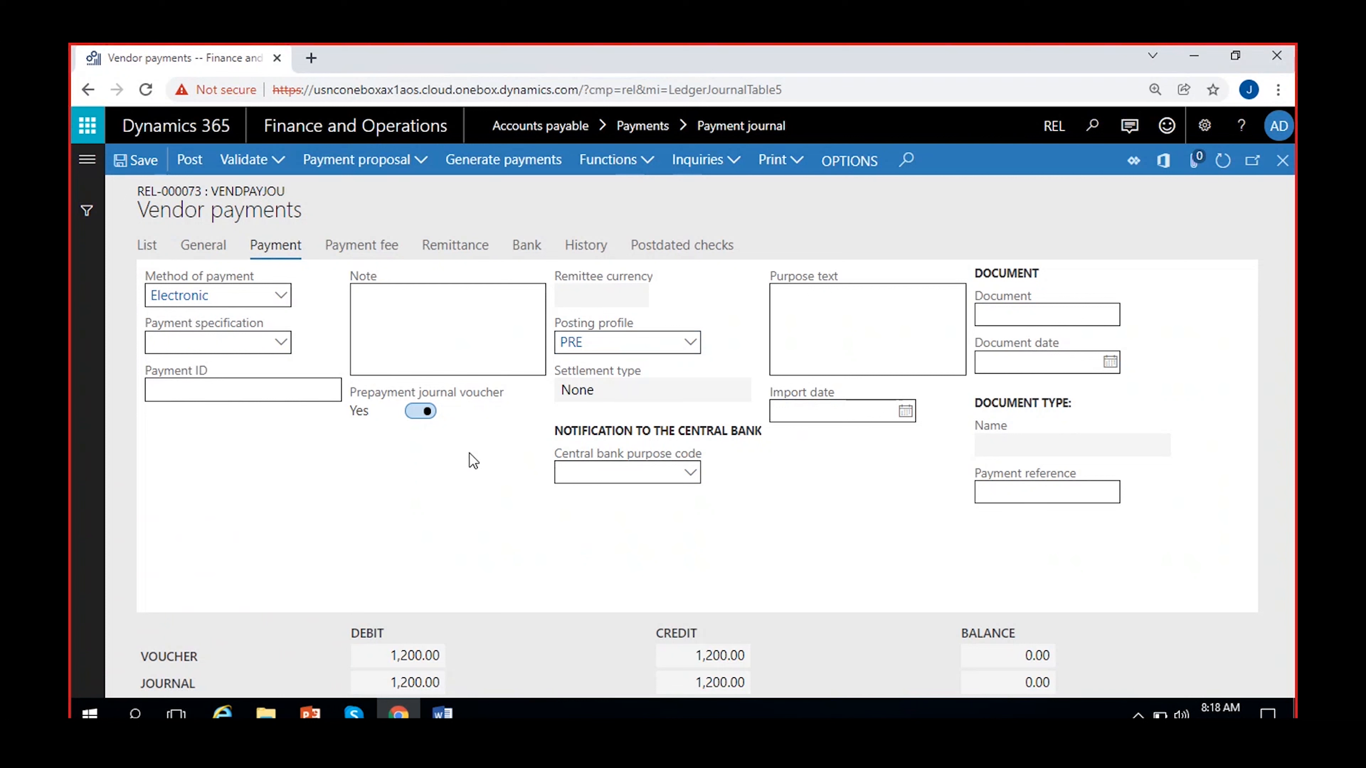
click(415, 411)
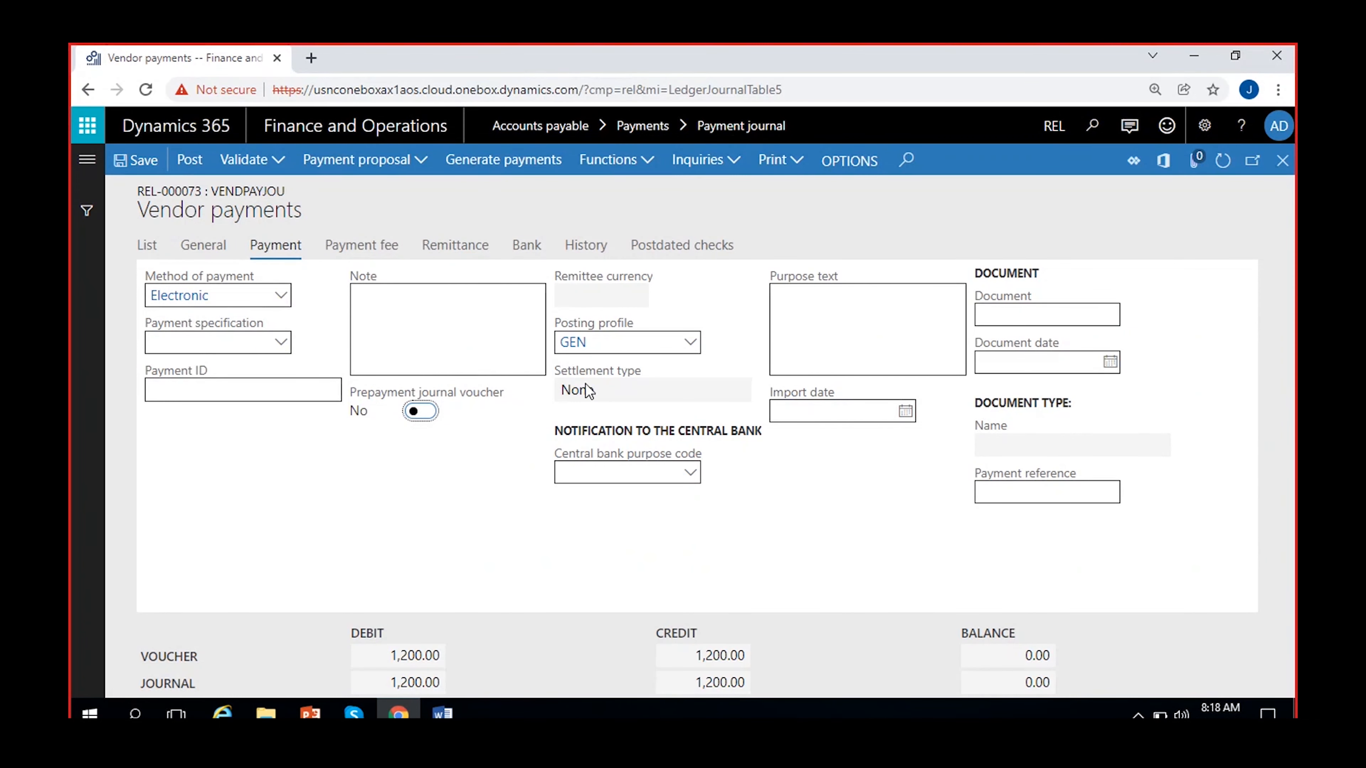
click(420, 411)
Return to the payment line list, validate the full journal and post it.
click(149, 247)
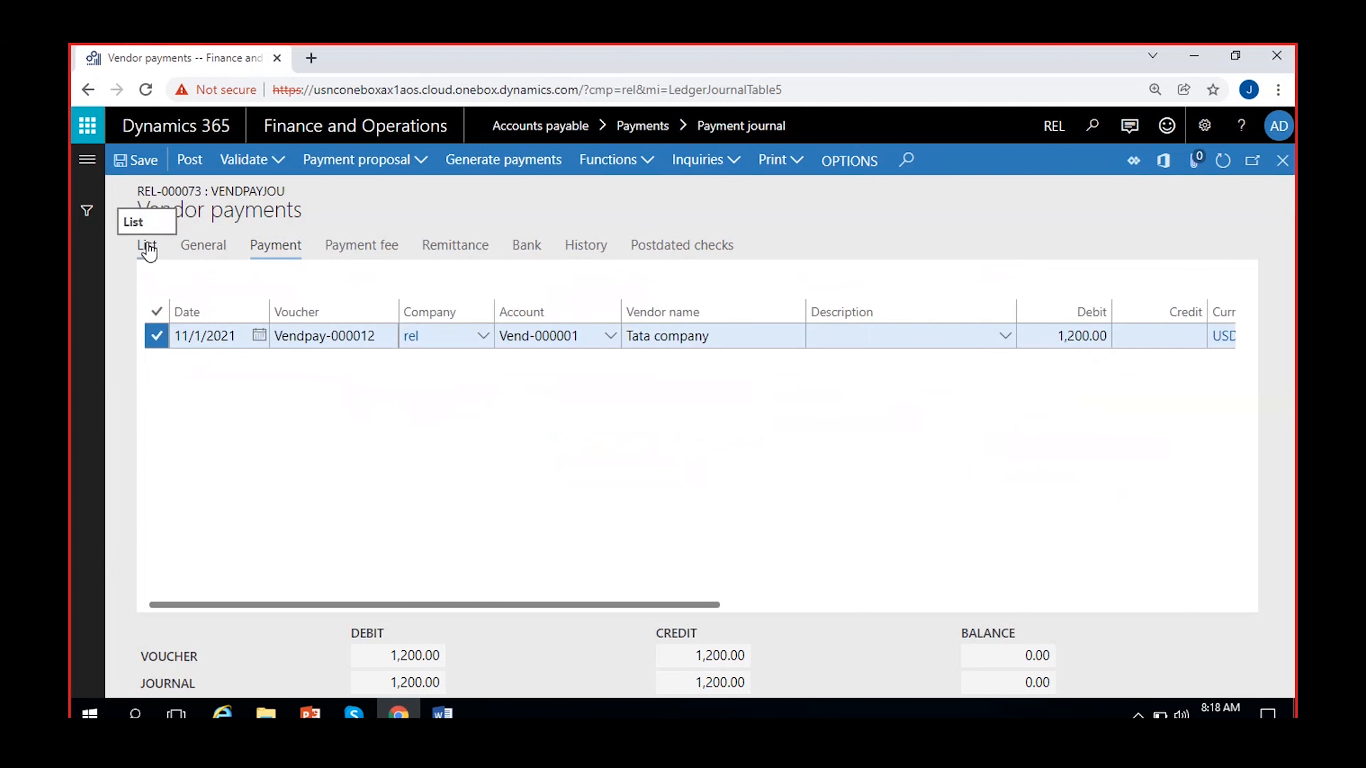
click(271, 159)
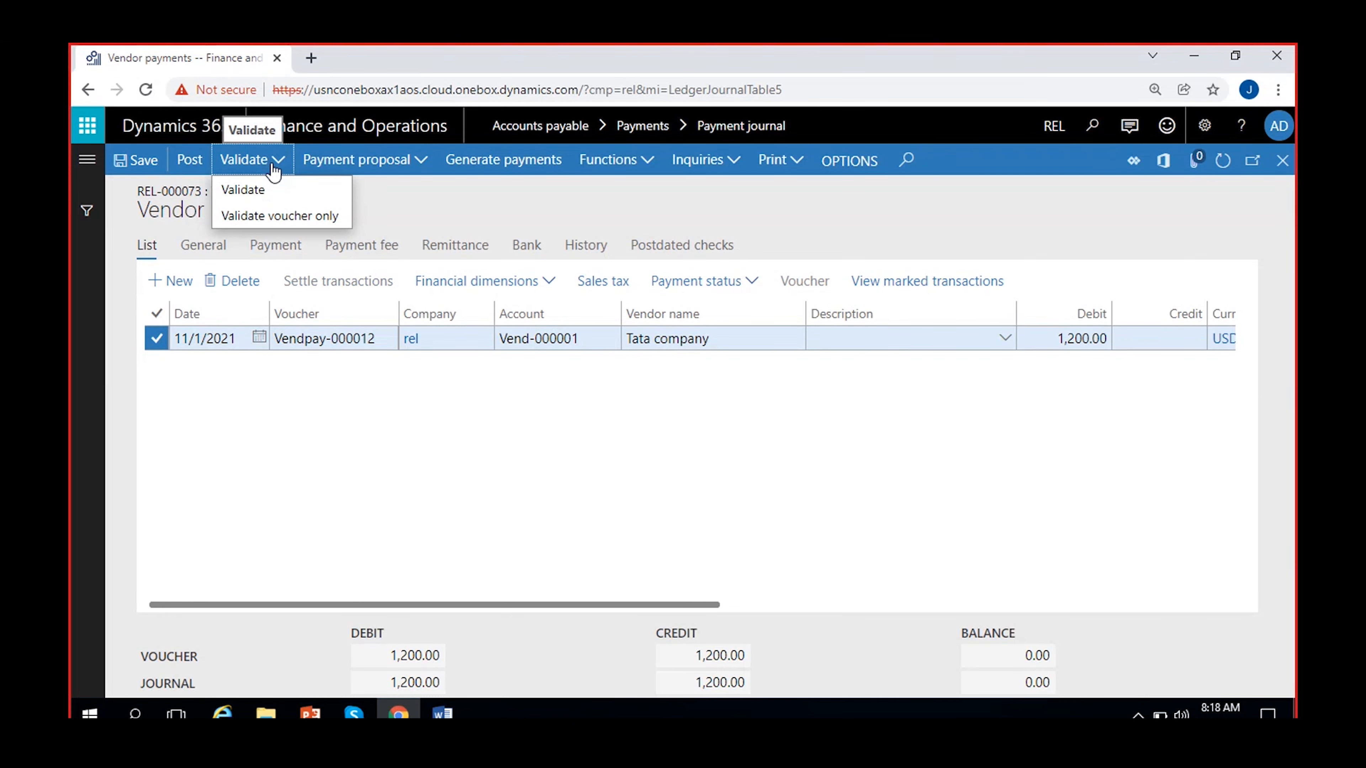
click(267, 190)
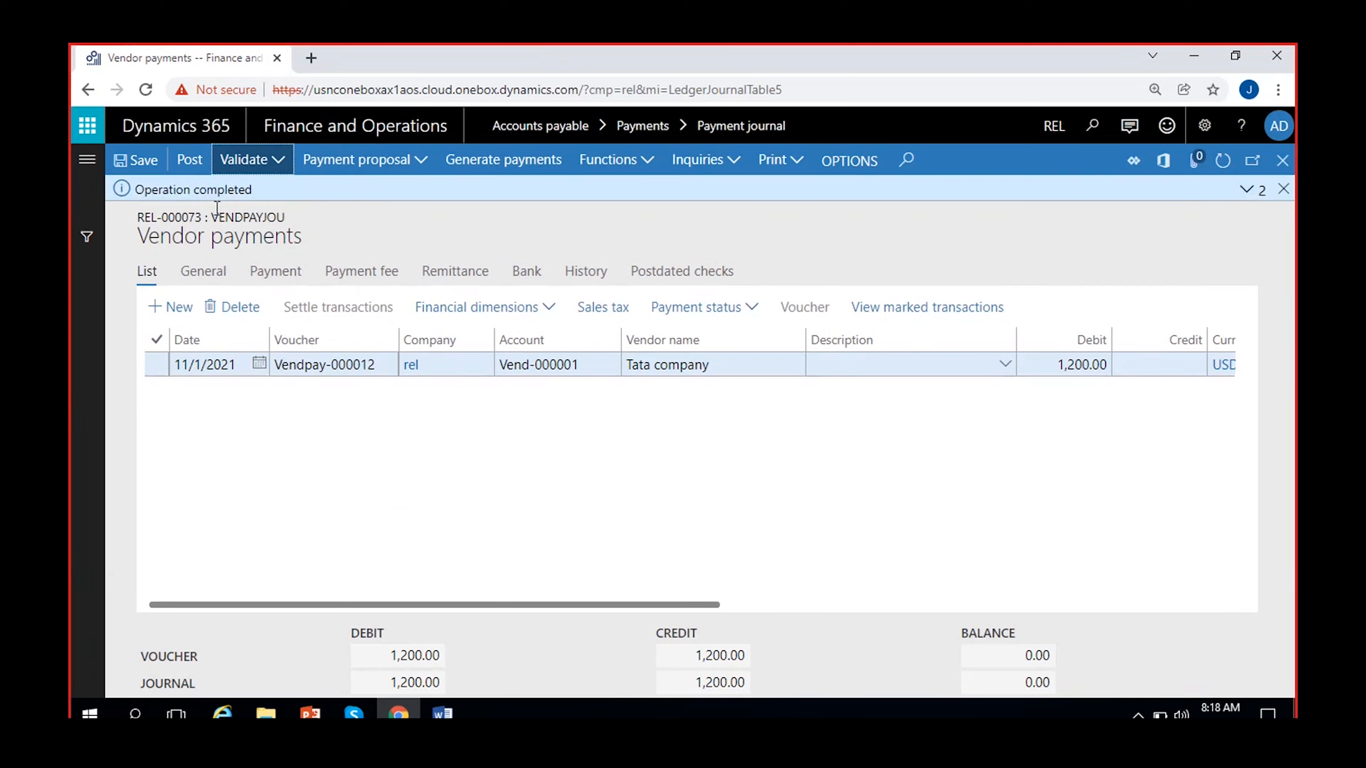
click(187, 161)
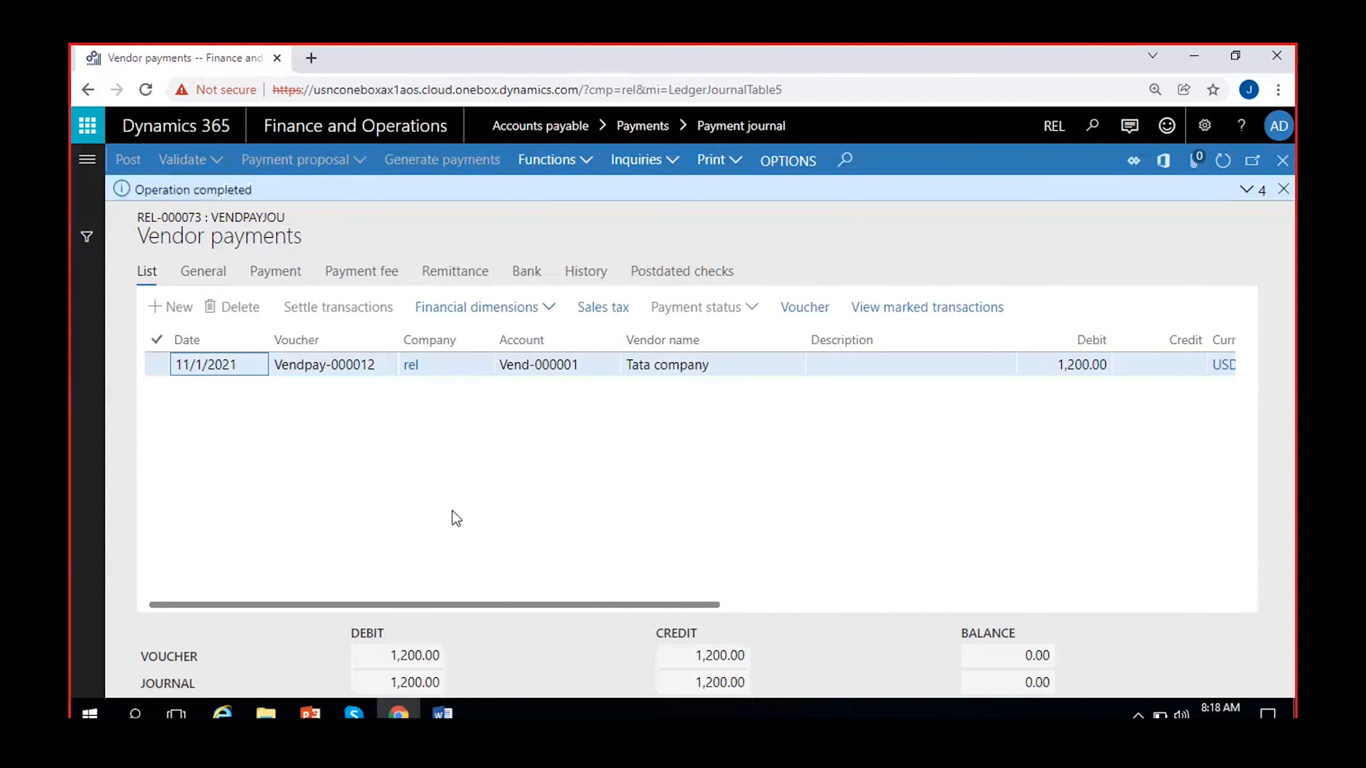
click(1283, 189)
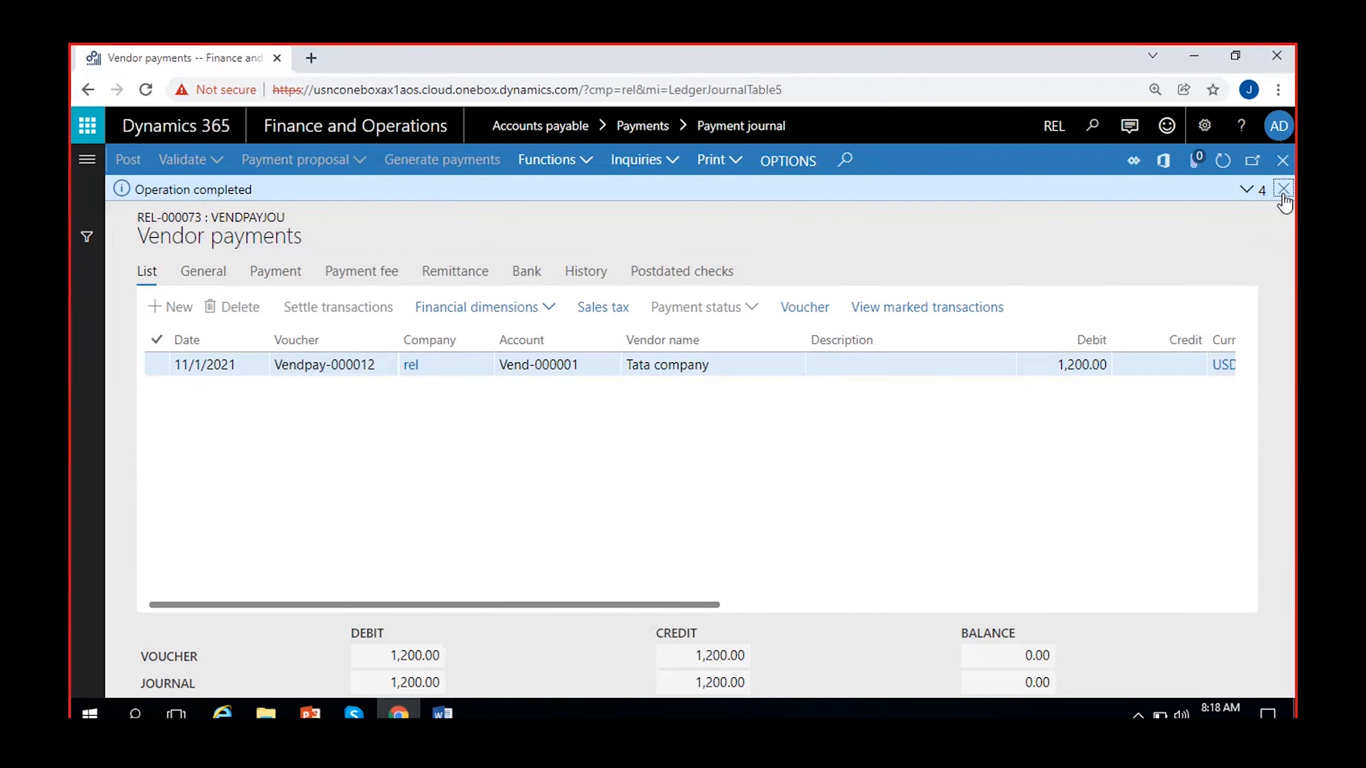
Open the posted payment's voucher transactions and examine the ledger accounts and amounts of both entries.
click(797, 291)
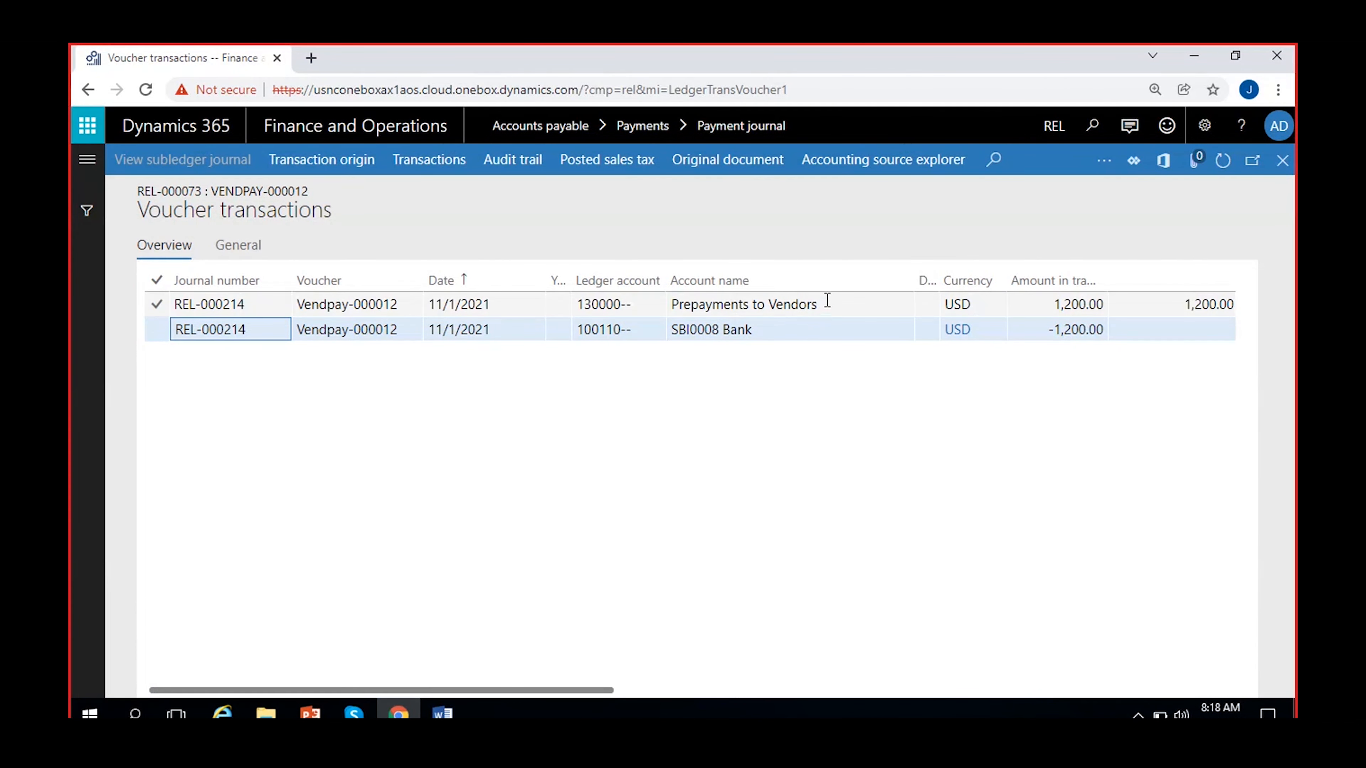
click(779, 331)
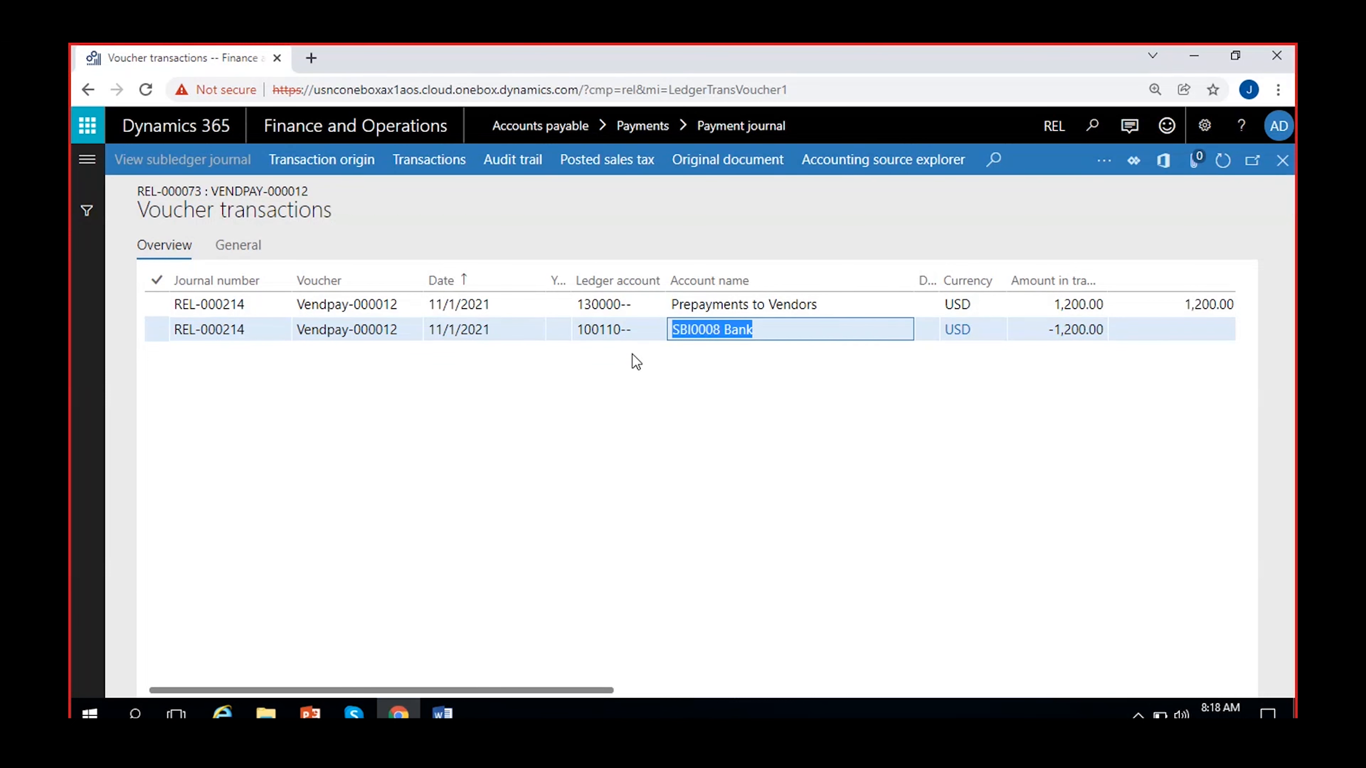
click(698, 303)
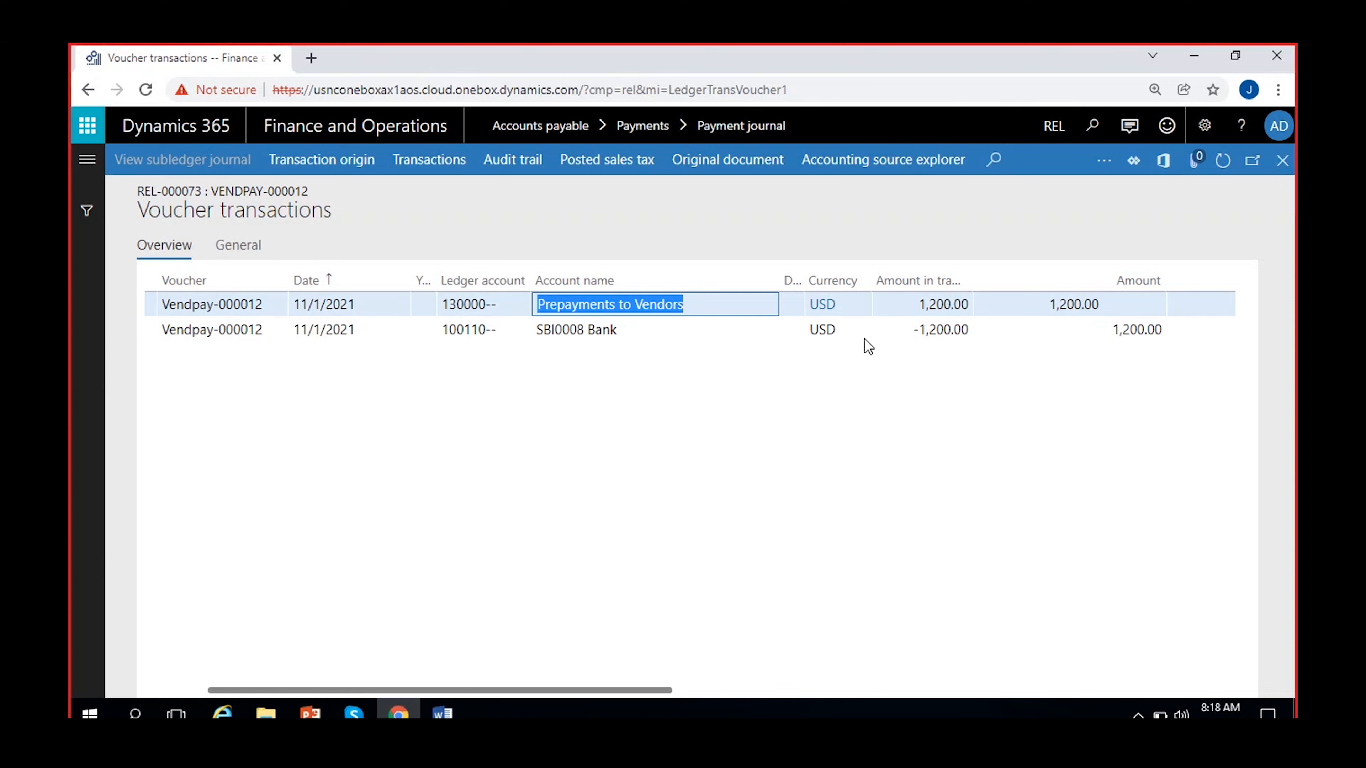
click(914, 305)
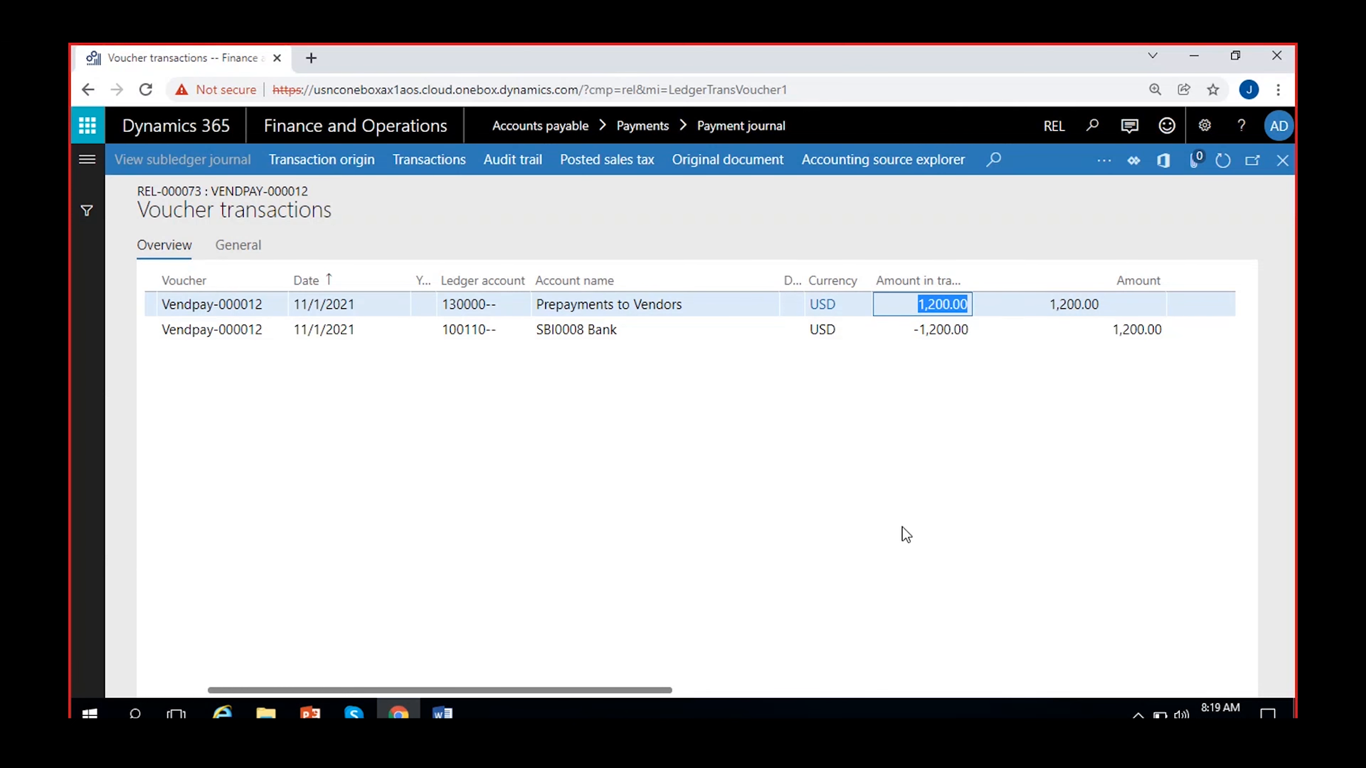
Compare the bank entry with the Prepayments to Vendors entry and its transaction amount in the voucher.
click(628, 329)
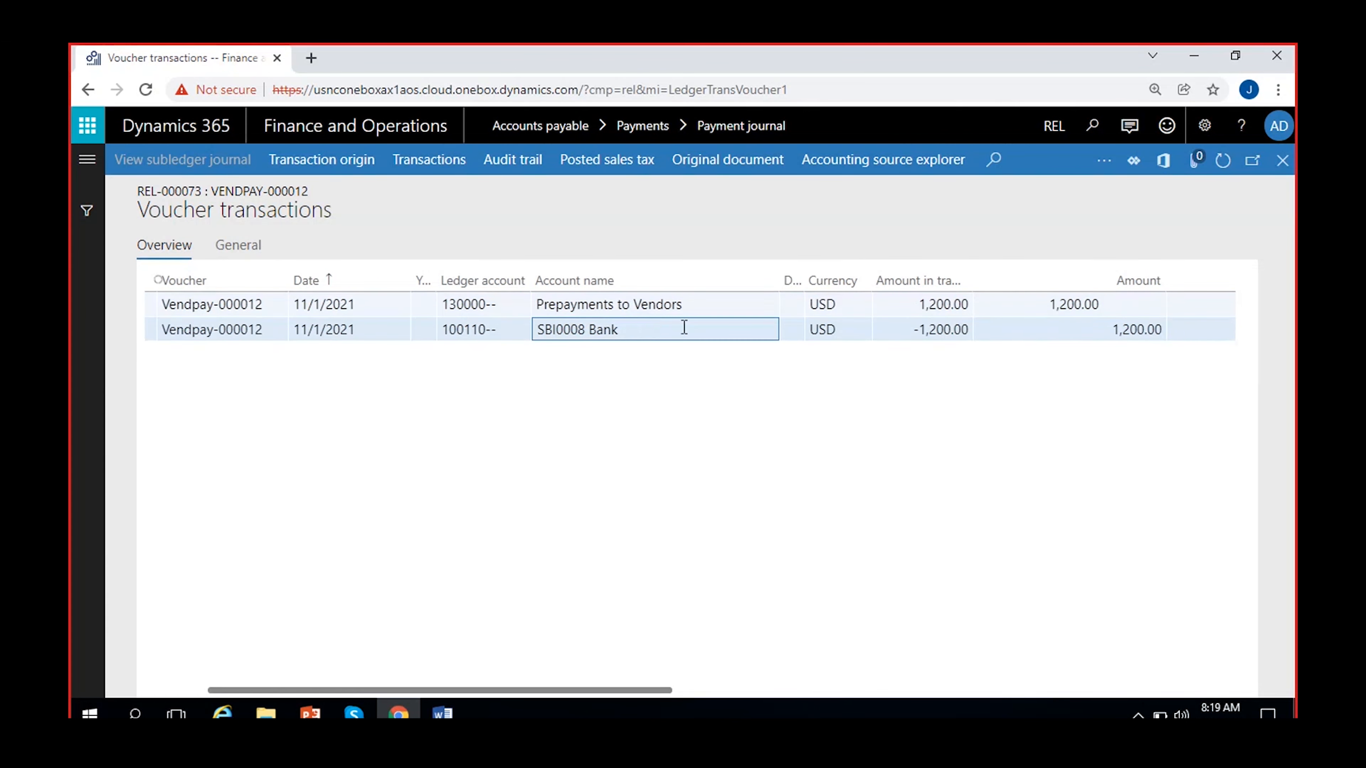
click(715, 303)
drag(912, 297, 972, 308)
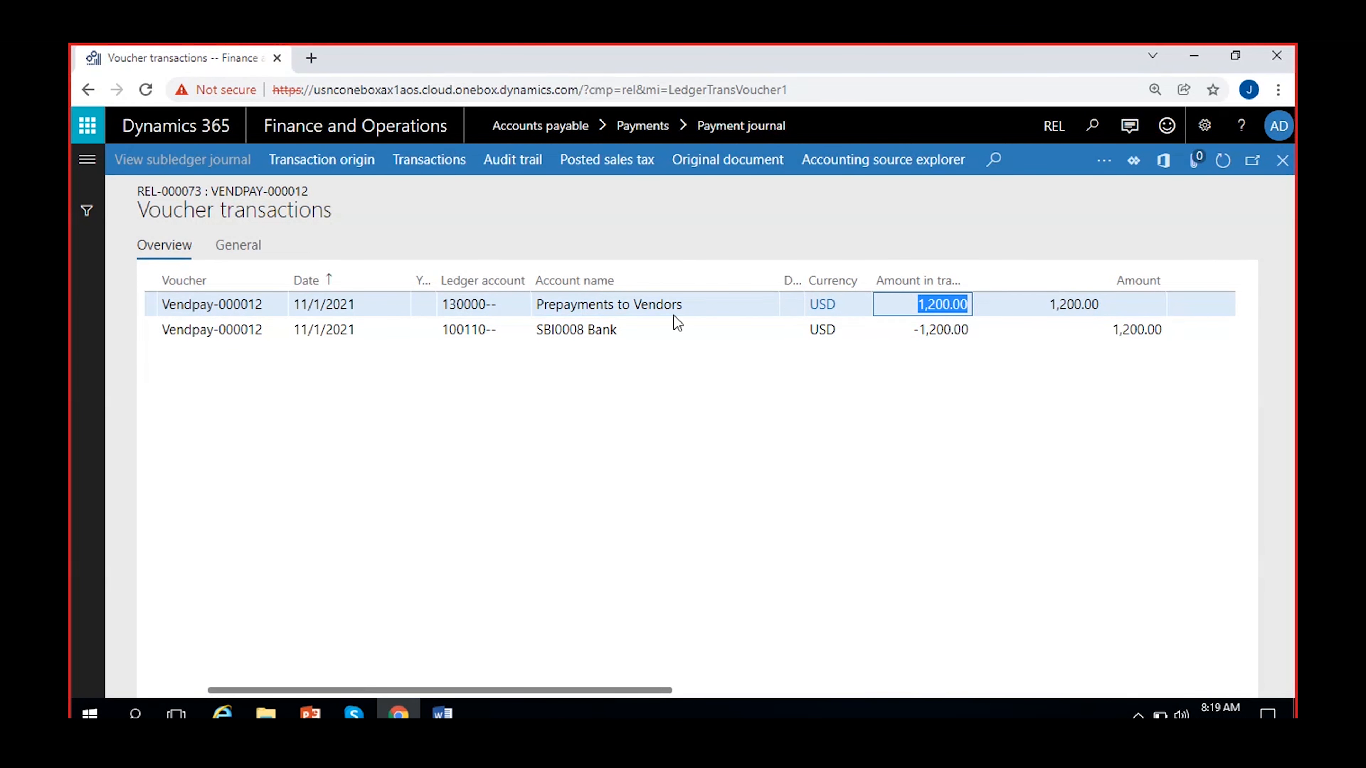
Switch to the "Dynamics new" Word document and add "Invoice entry:" below Prepayment invoice, followed by the lines "Inventory DR" and "Accounts payable CR".
mouse_move(442, 714)
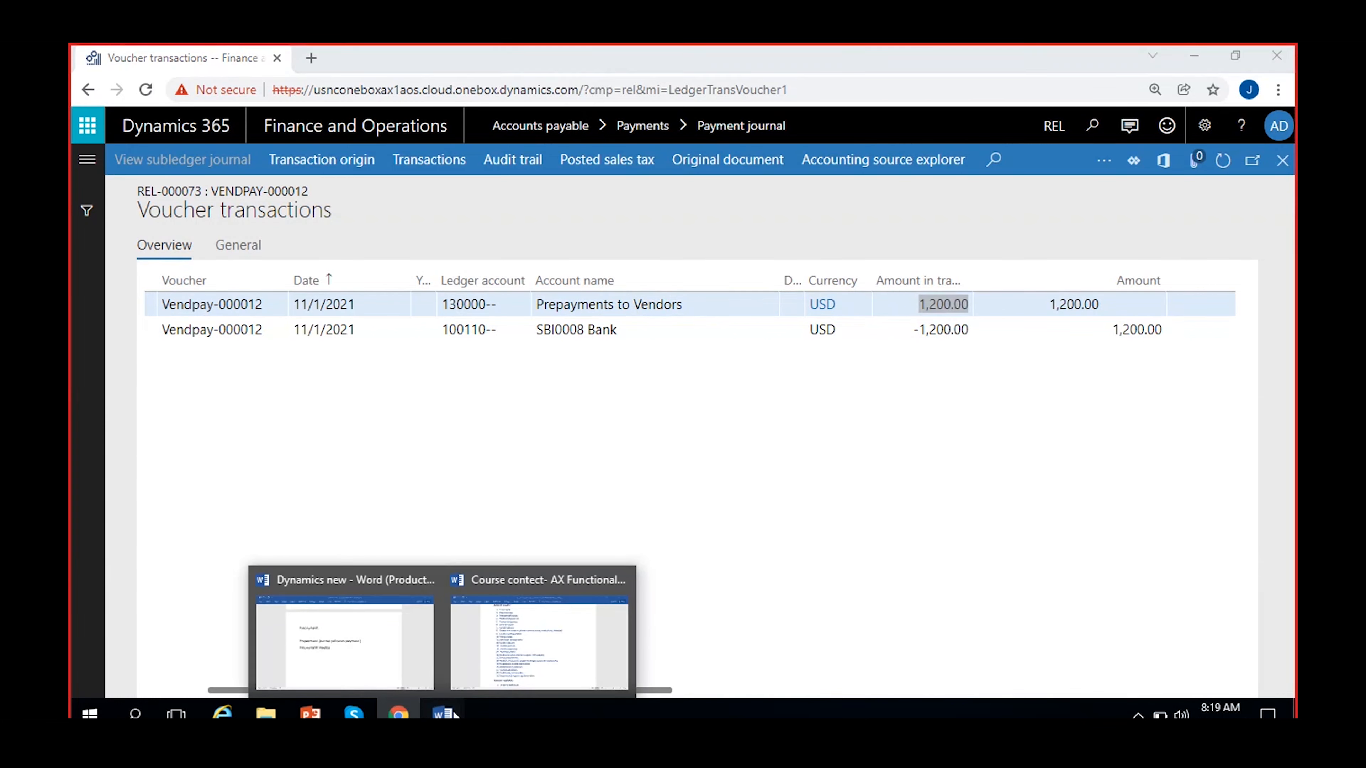
click(366, 674)
scroll(482, 430, down, 4)
key(Return)
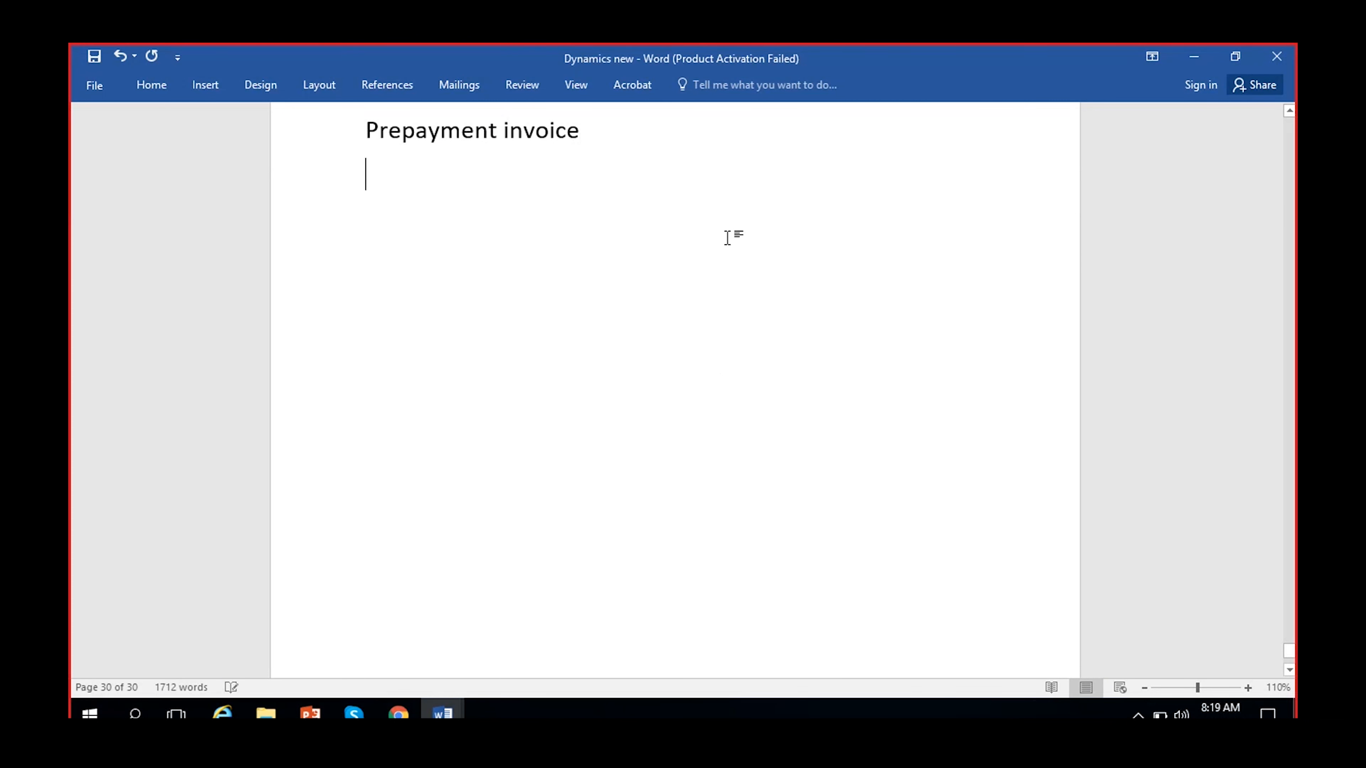
key(Return)
text(In)
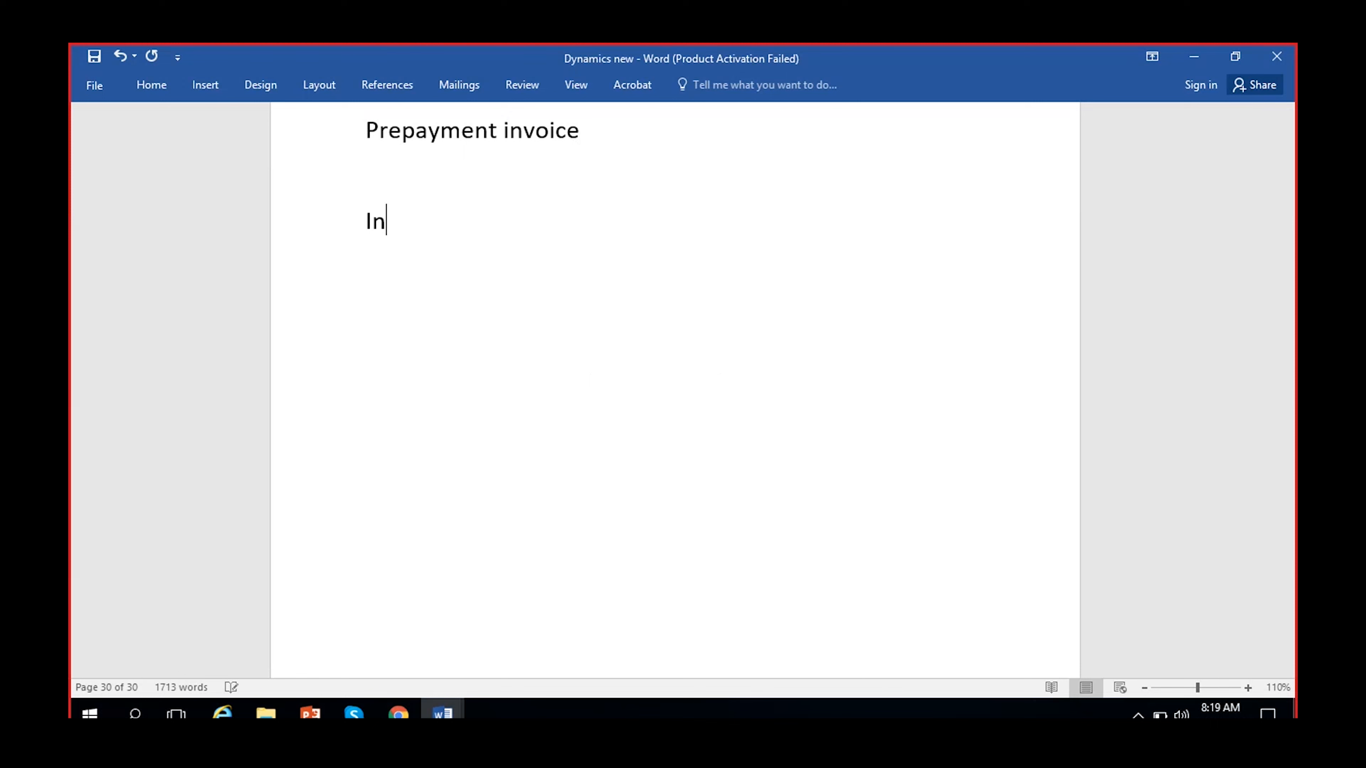
text(voice entry)
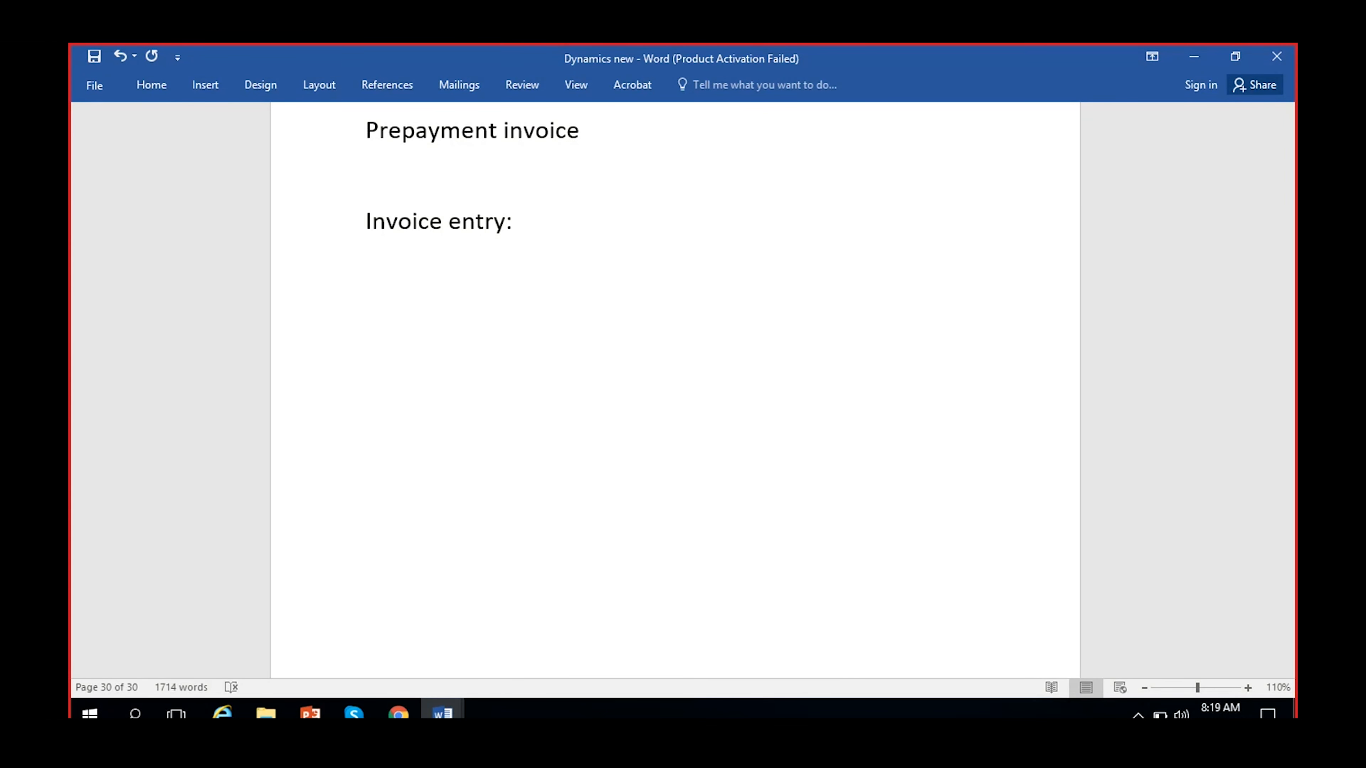
text(:)
key(Return)
text(Inventory DR )
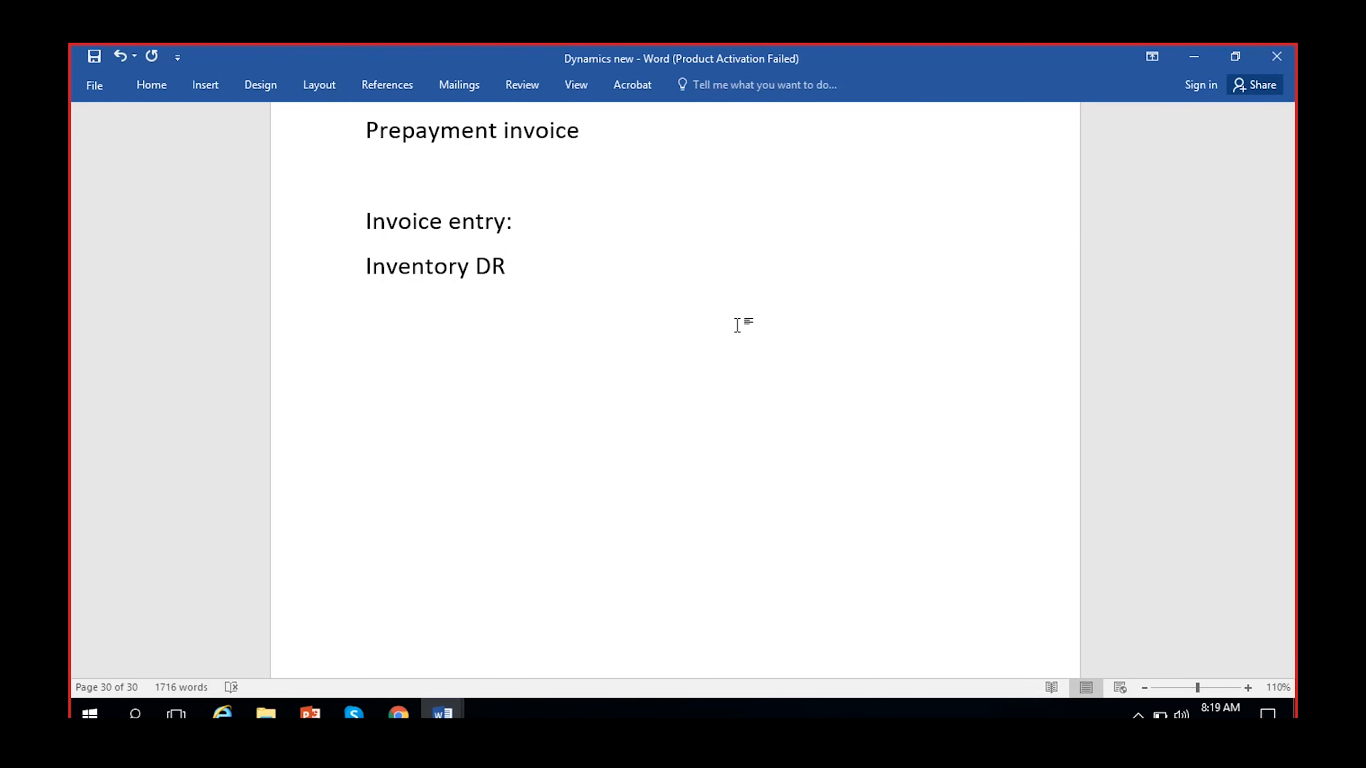
text(Accounts payable CR)
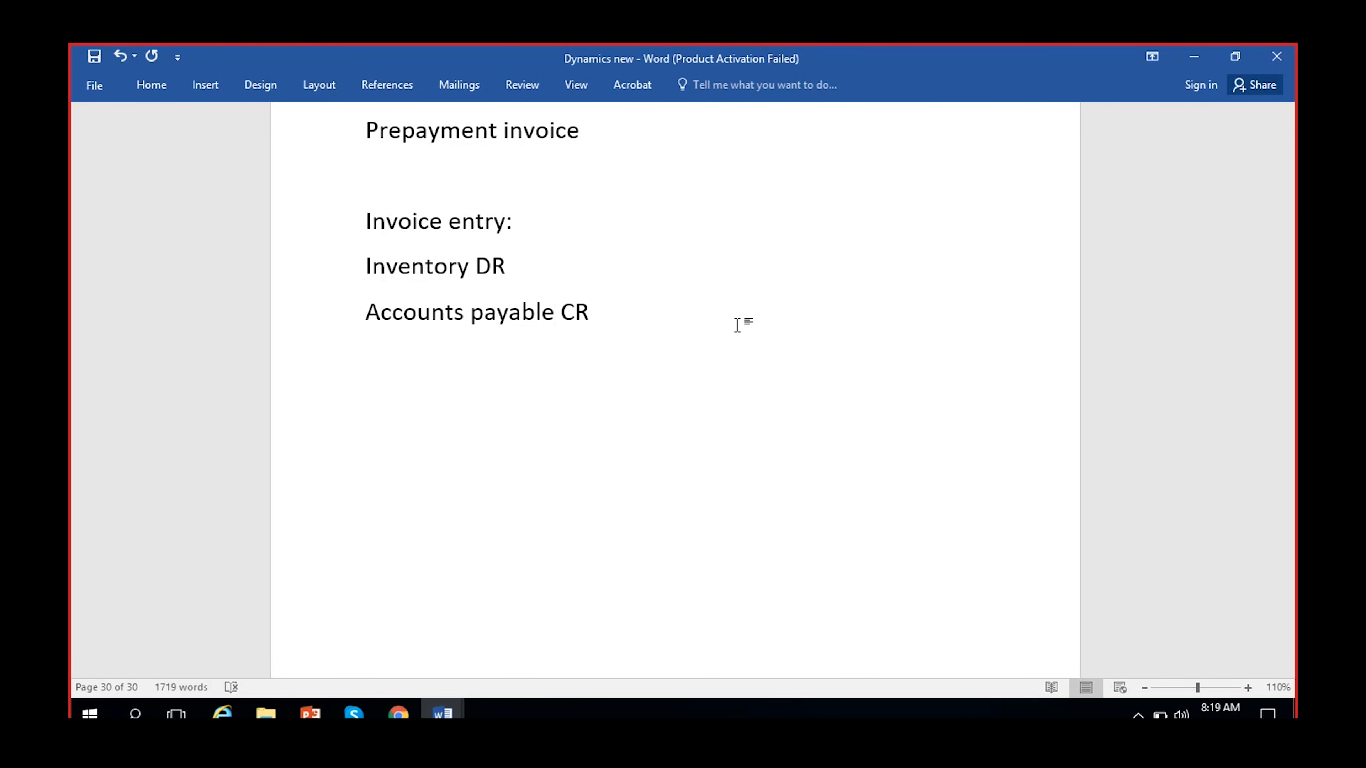
Add a "Prepayment entry:" heading line below the Accounts payable line.
key(Return)
text(Payment)
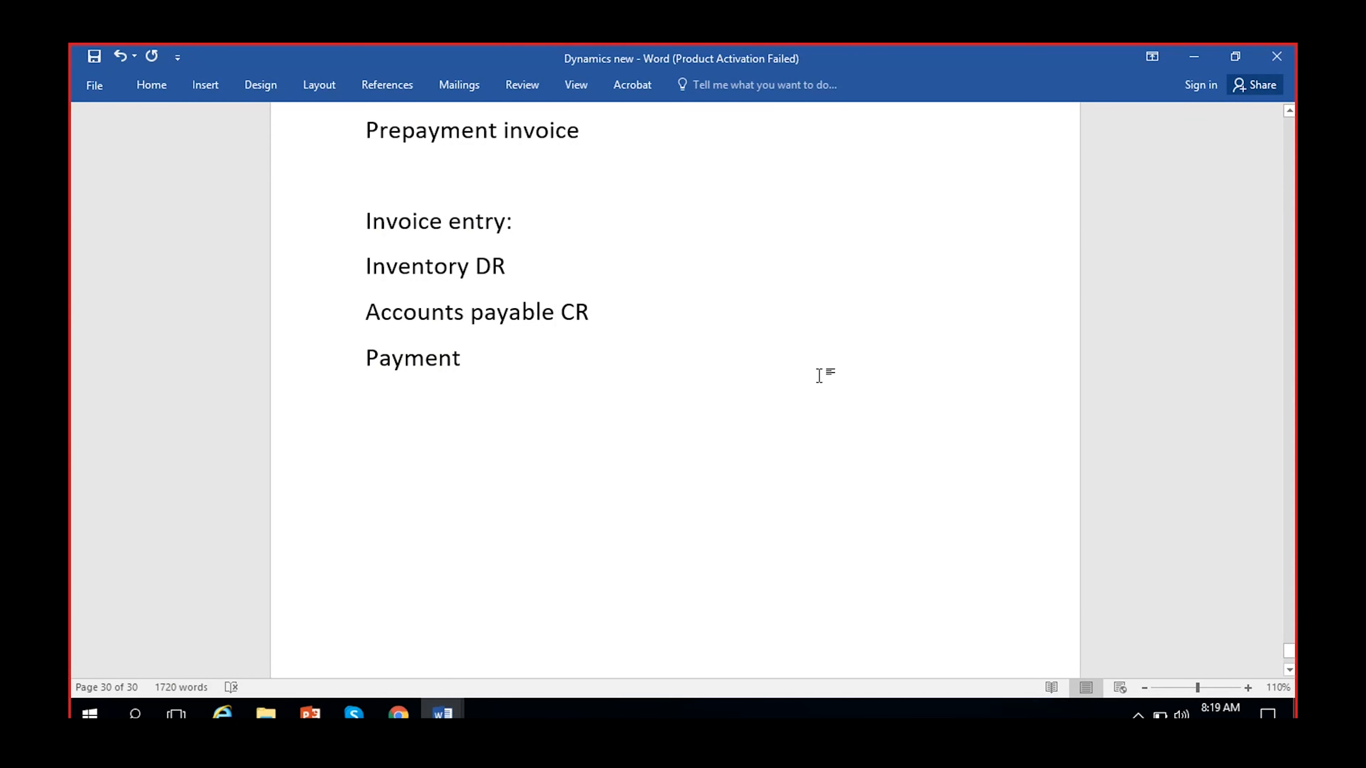
click(366, 359)
text(pre)
click(417, 355)
key(BackSpace)
text(p)
key(End)
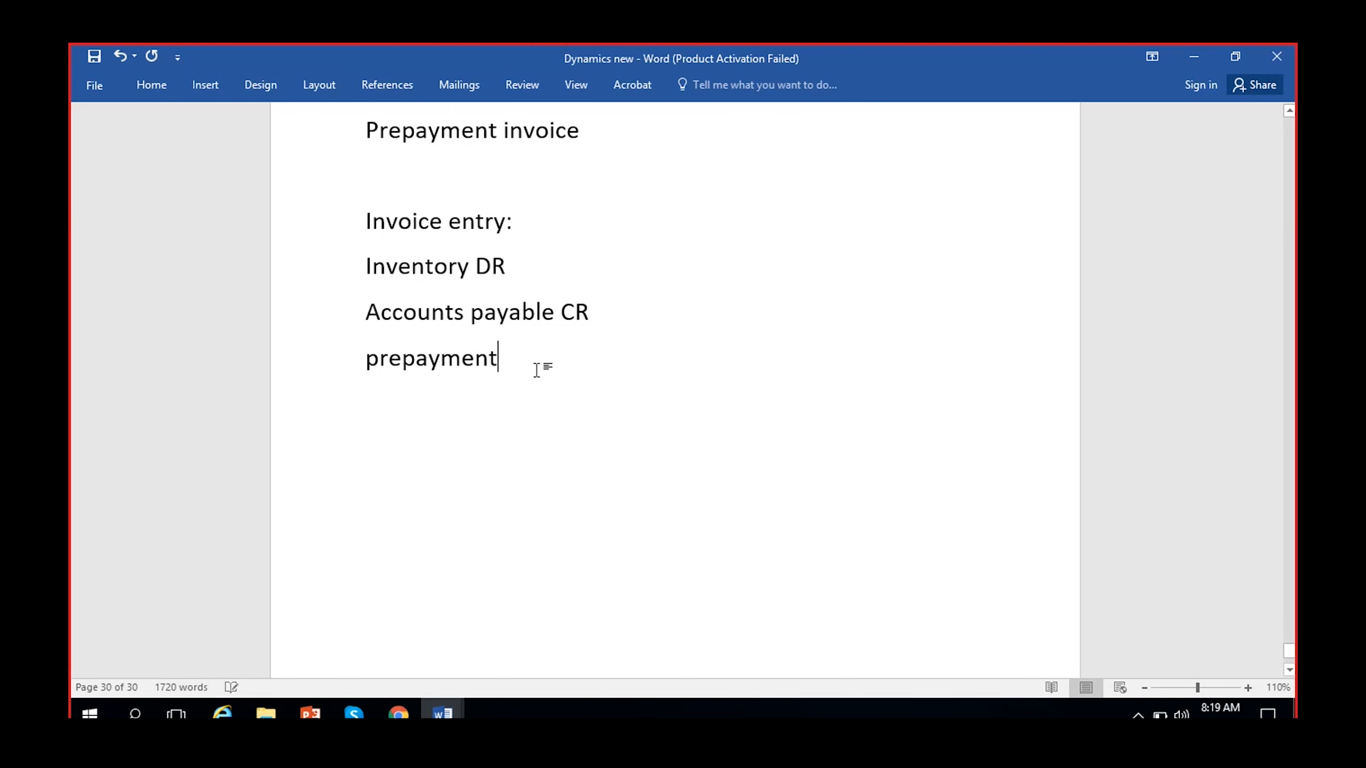
text(entry:)
key(Return)
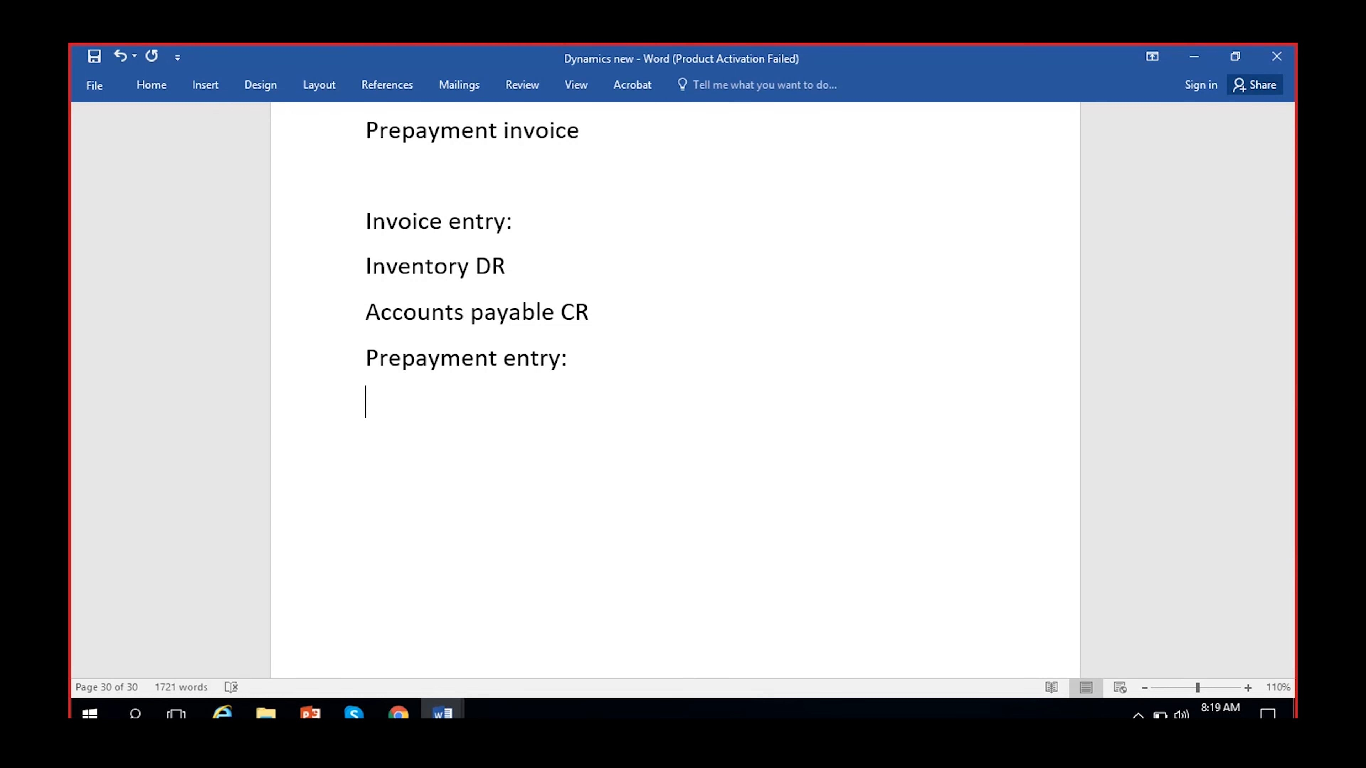
Write the lines "Prepayment to vendors DR" and "Bank CR" under the prepayment entry heading.
text(Prepaymen)
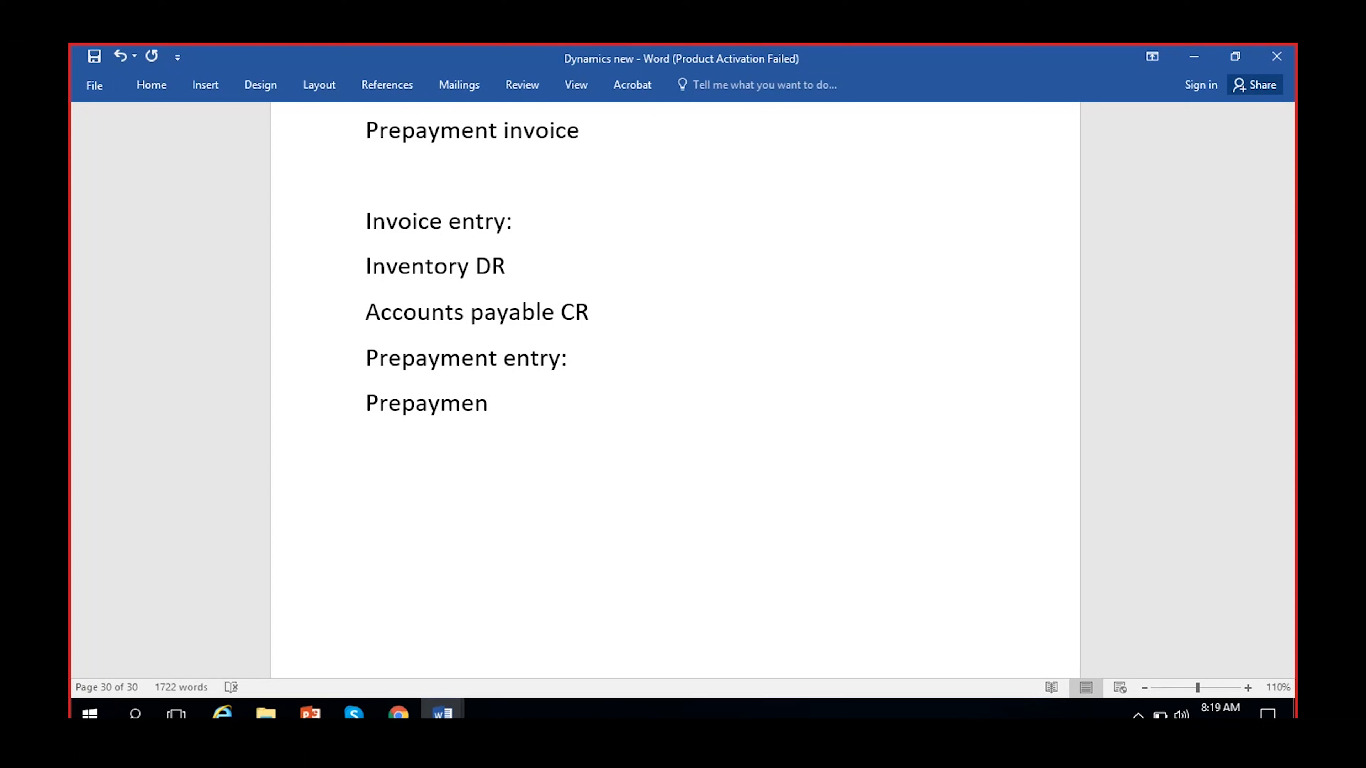
text(t to vendors)
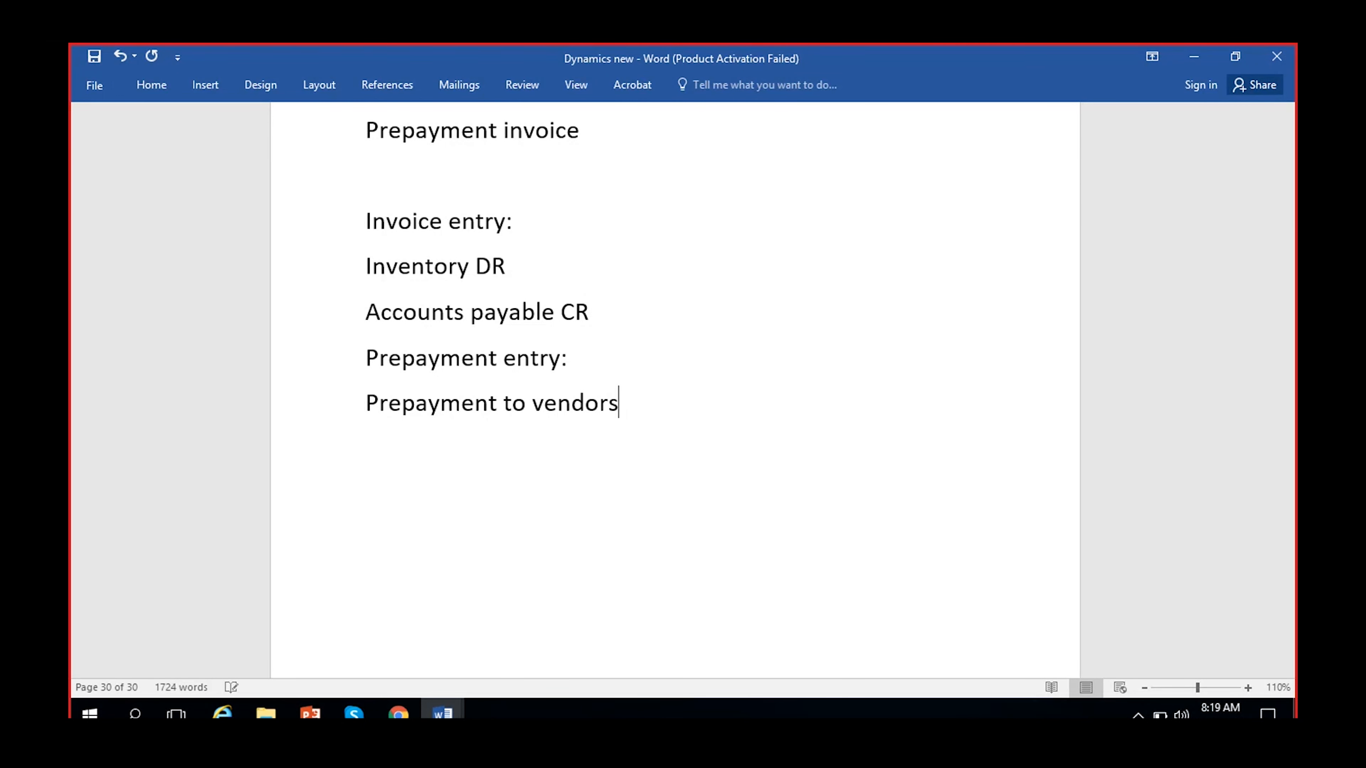
text( DR)
key(Return)
text(Bank CR)
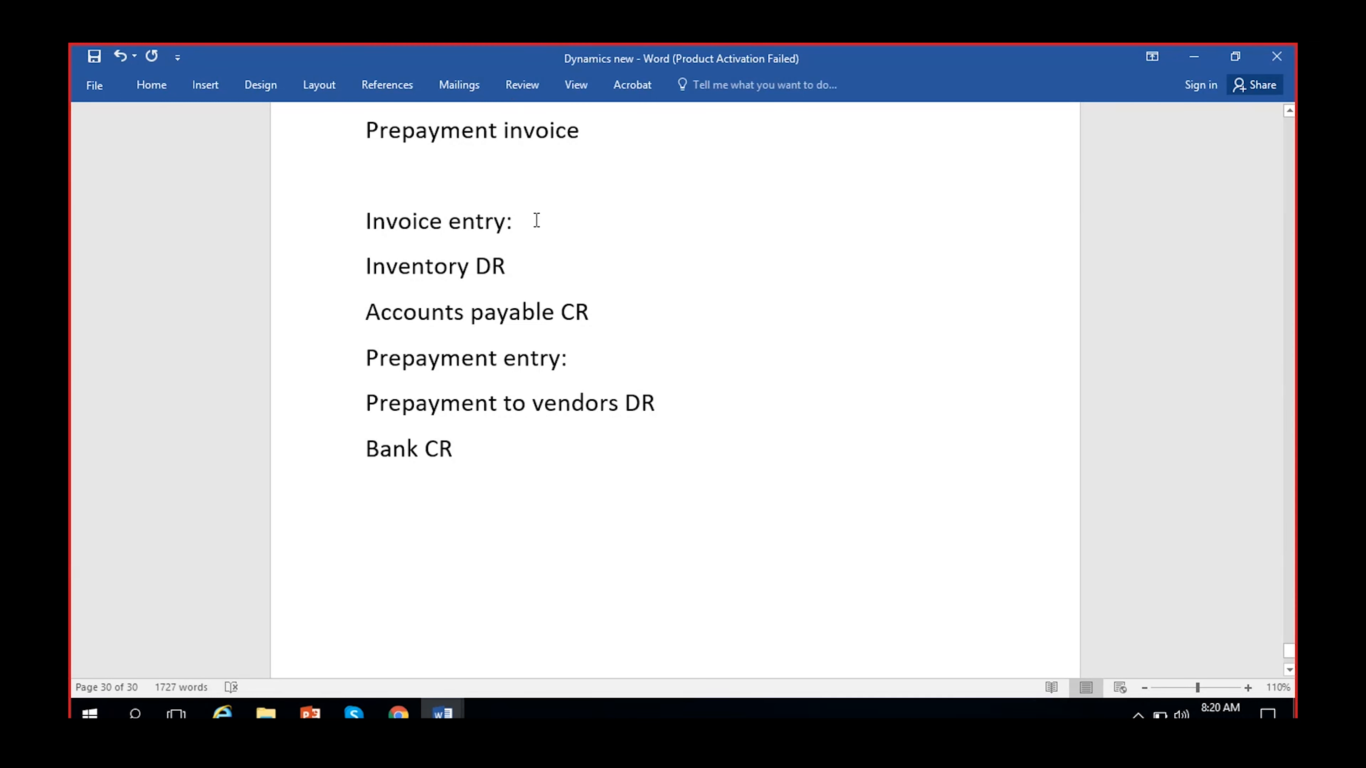
Make the "Invoice entry:" and "Prepayment entry:" headings bold.
click(363, 223)
key(ctrl+b)
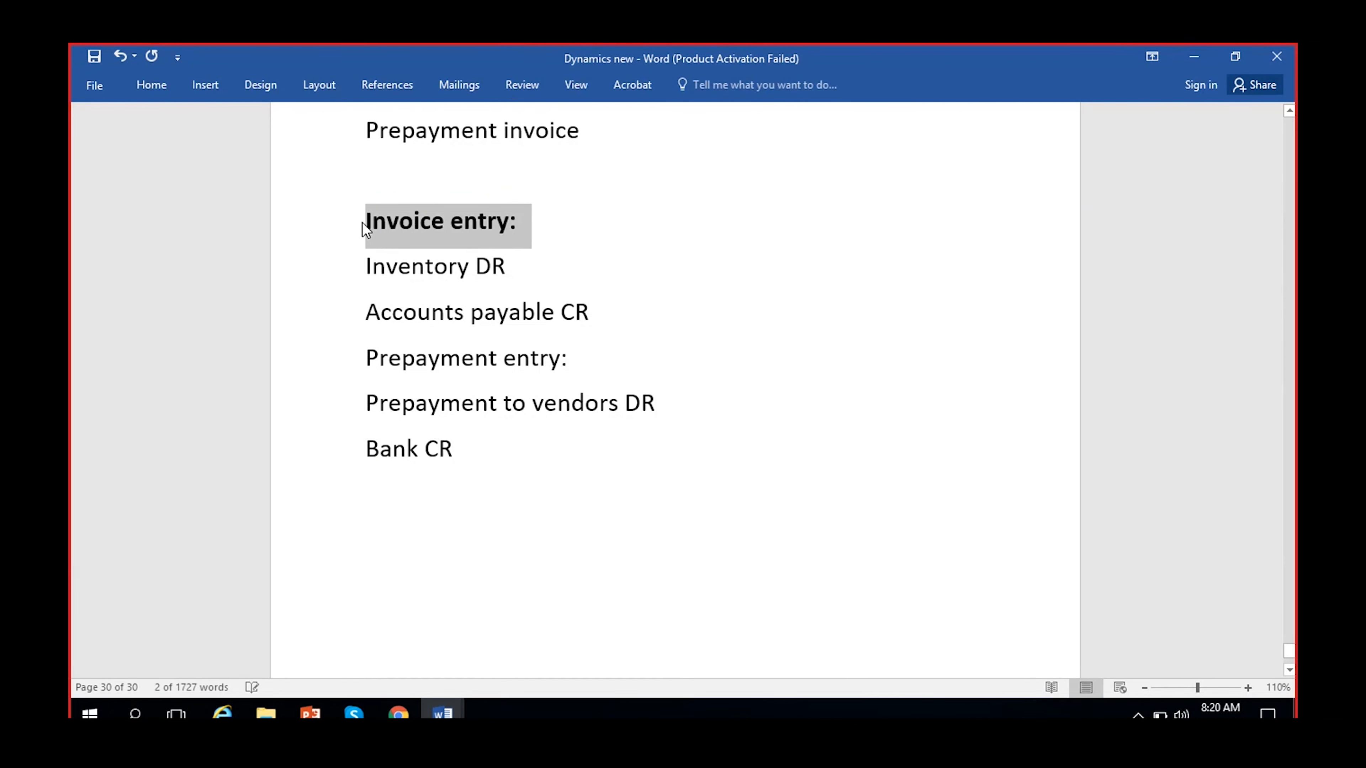
click(475, 359)
triple_click(475, 359)
key(ctrl+b)
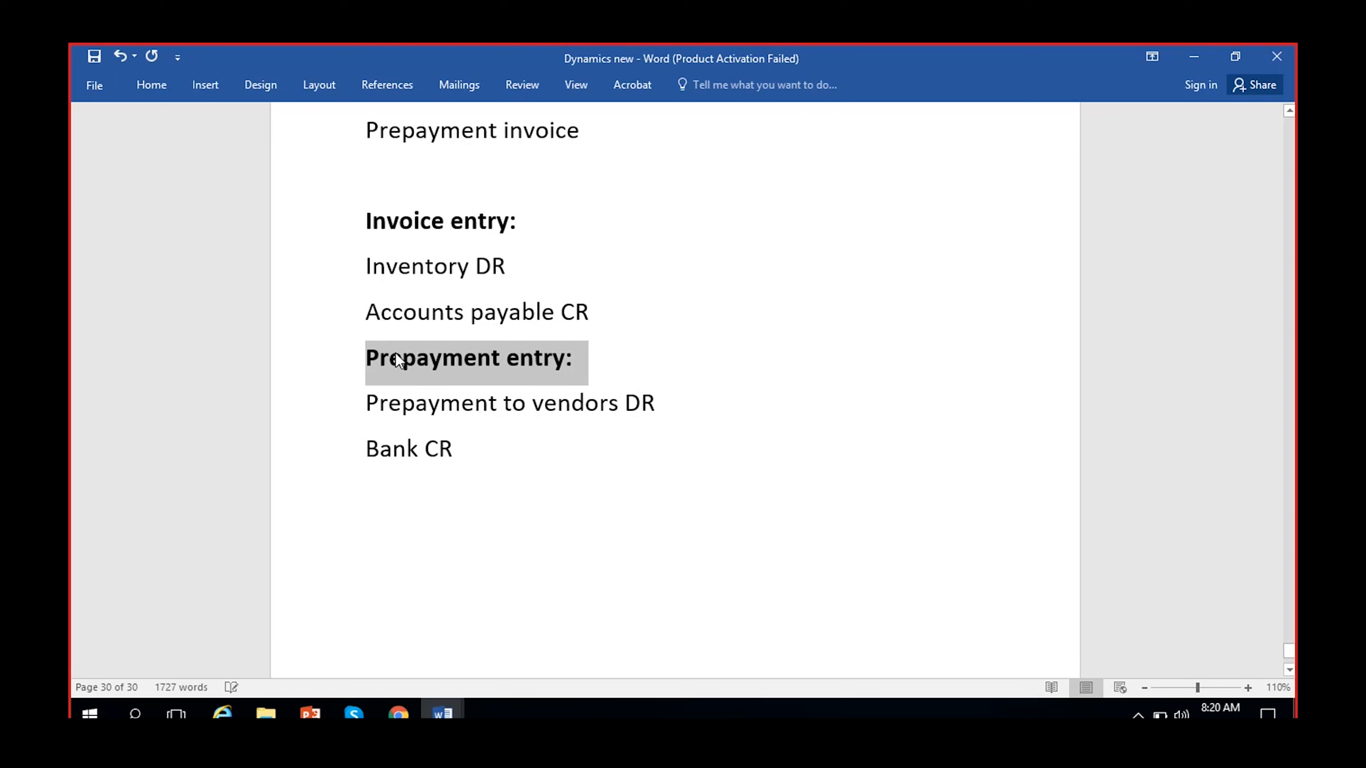
click(528, 472)
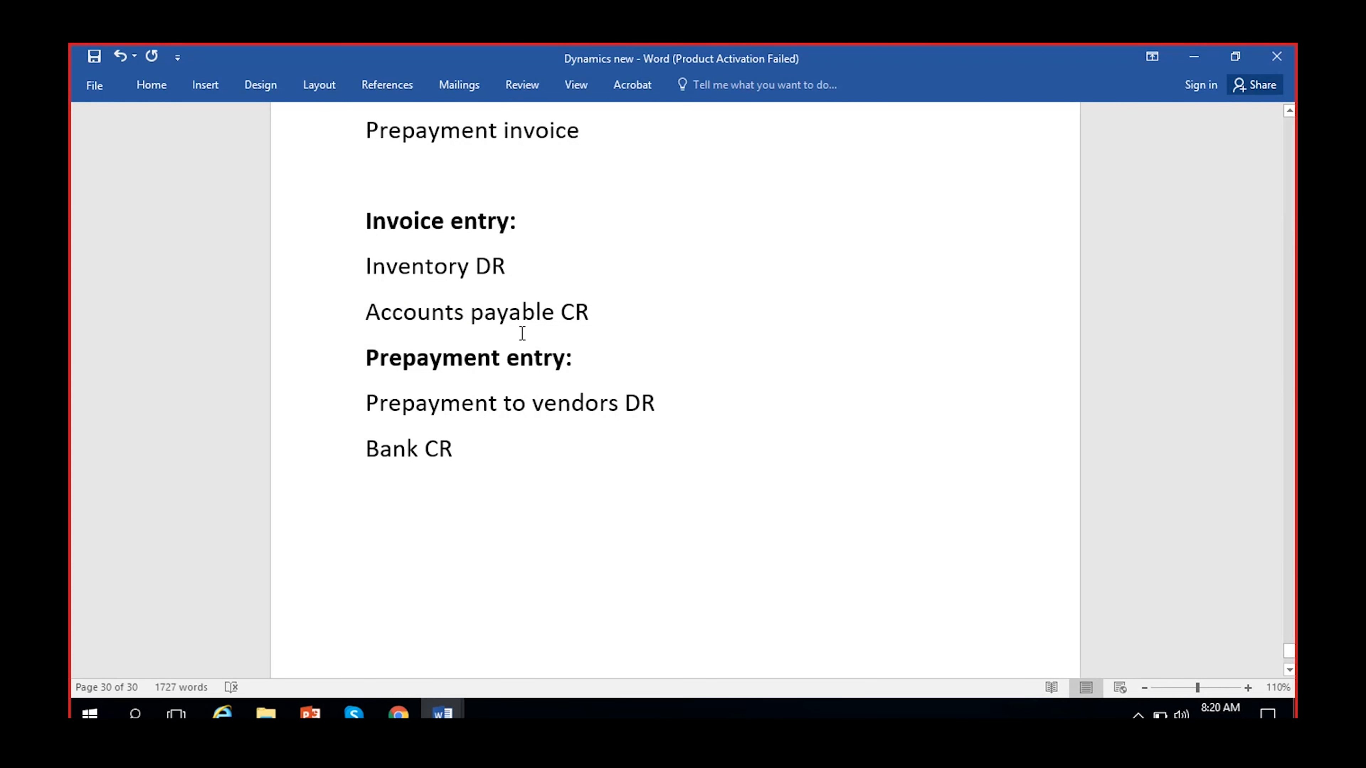
Compare the Accounts payable credit line of the invoice entry with the Prepayment to vendors debit line.
key(Return)
click(670, 407)
click(656, 308)
click(609, 310)
click(705, 401)
click(326, 314)
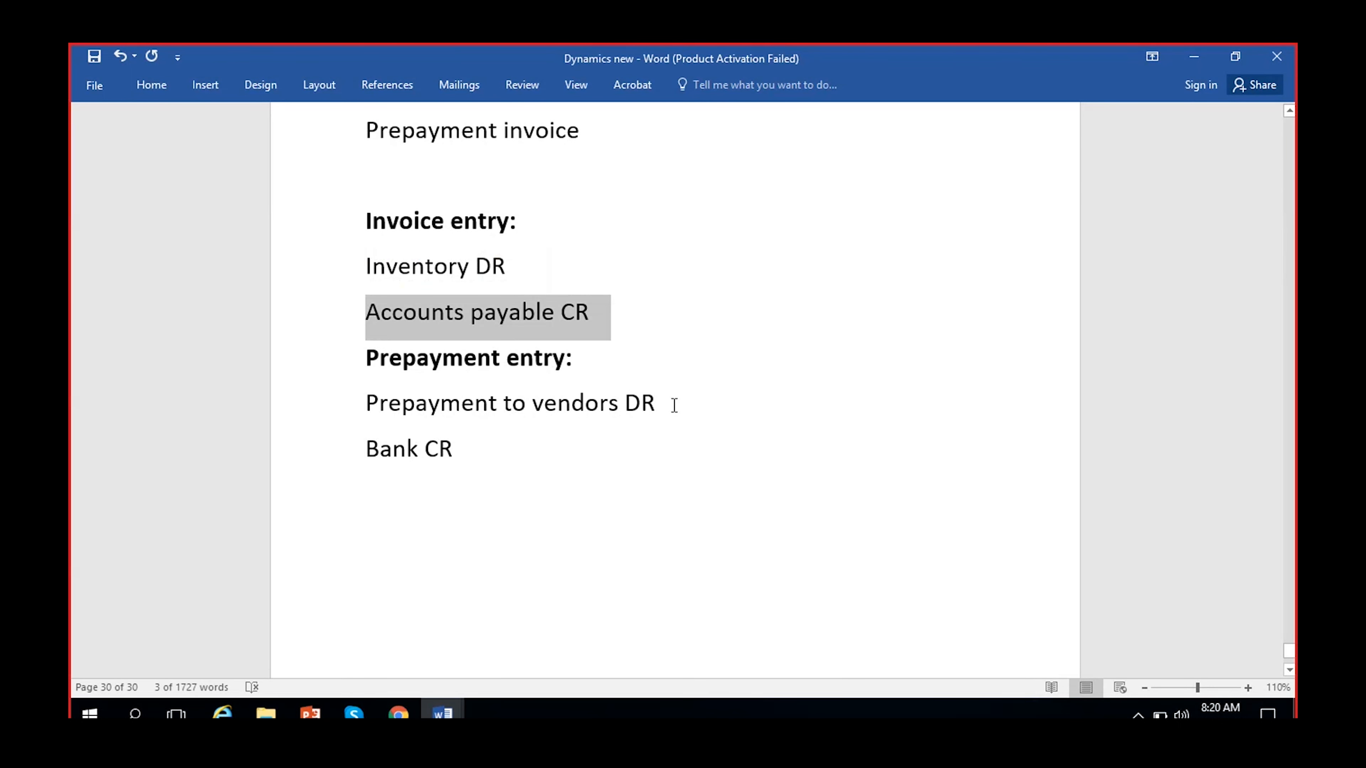
click(311, 407)
click(681, 407)
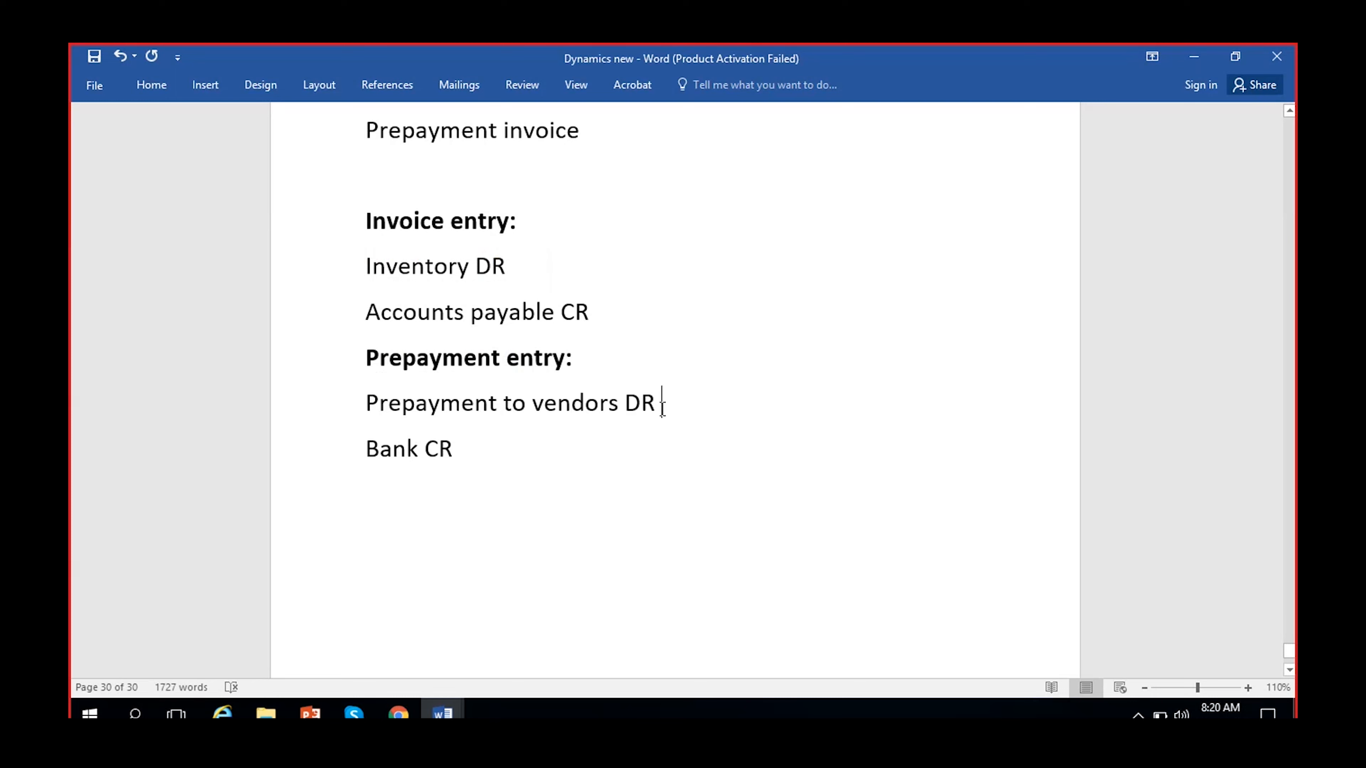
Switch back to Dynamics 365, close the voucher transactions and duplicate the vendor payments page in a second browser tab.
click(399, 714)
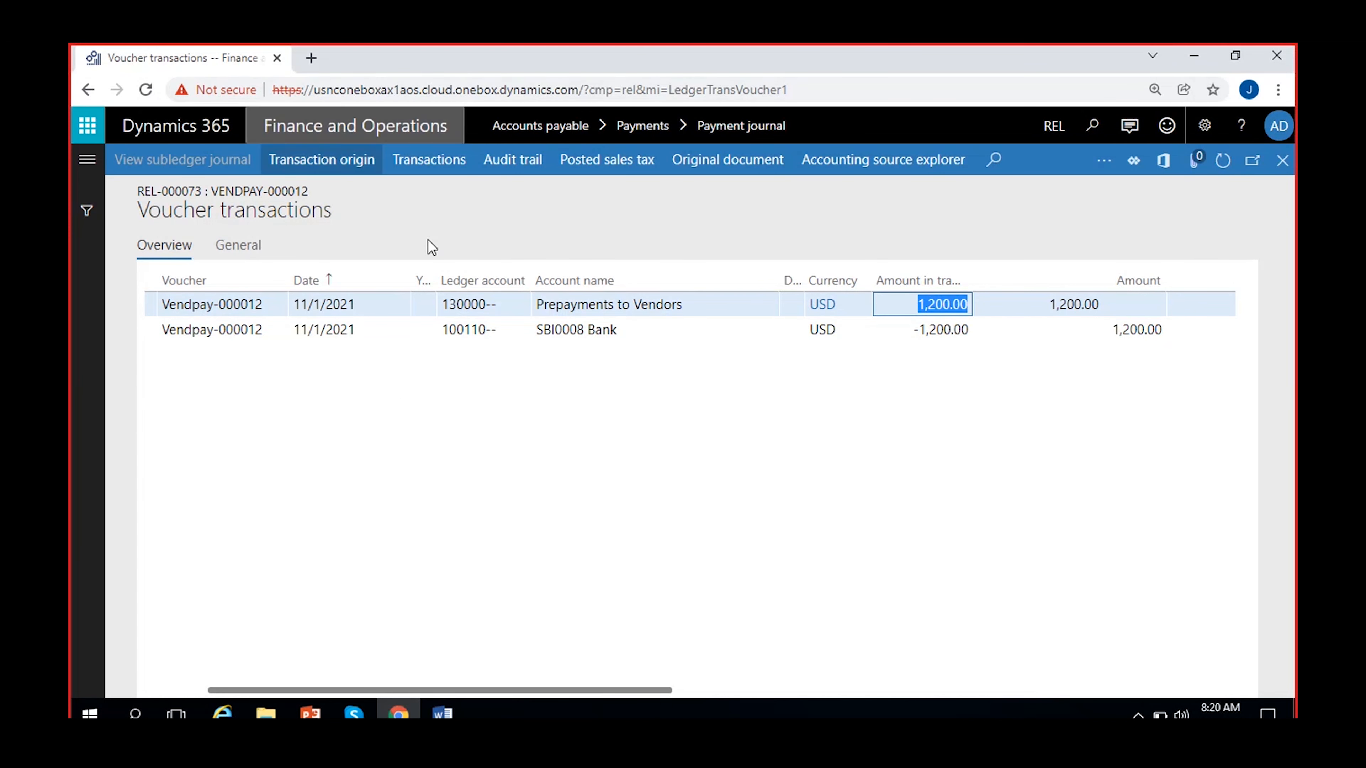
click(1282, 161)
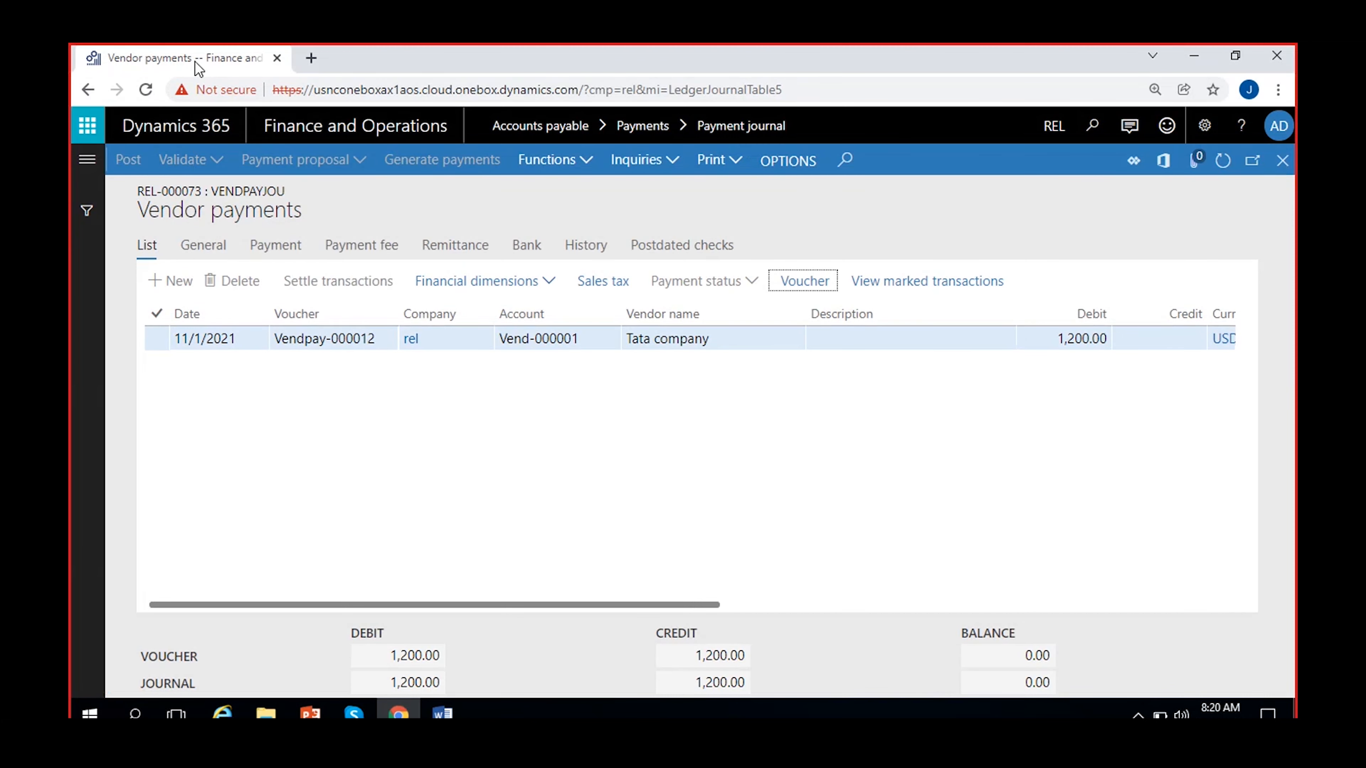
right_click(195, 61)
click(268, 194)
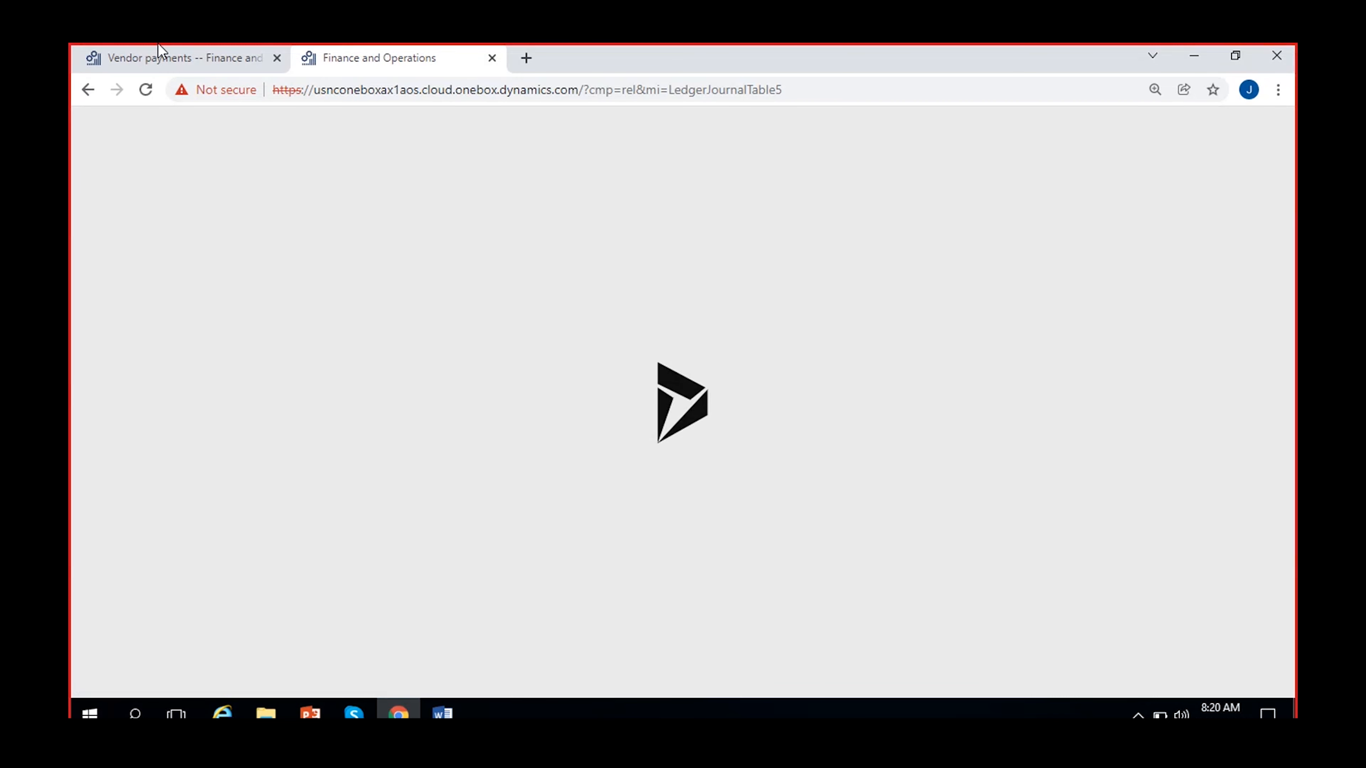
click(158, 43)
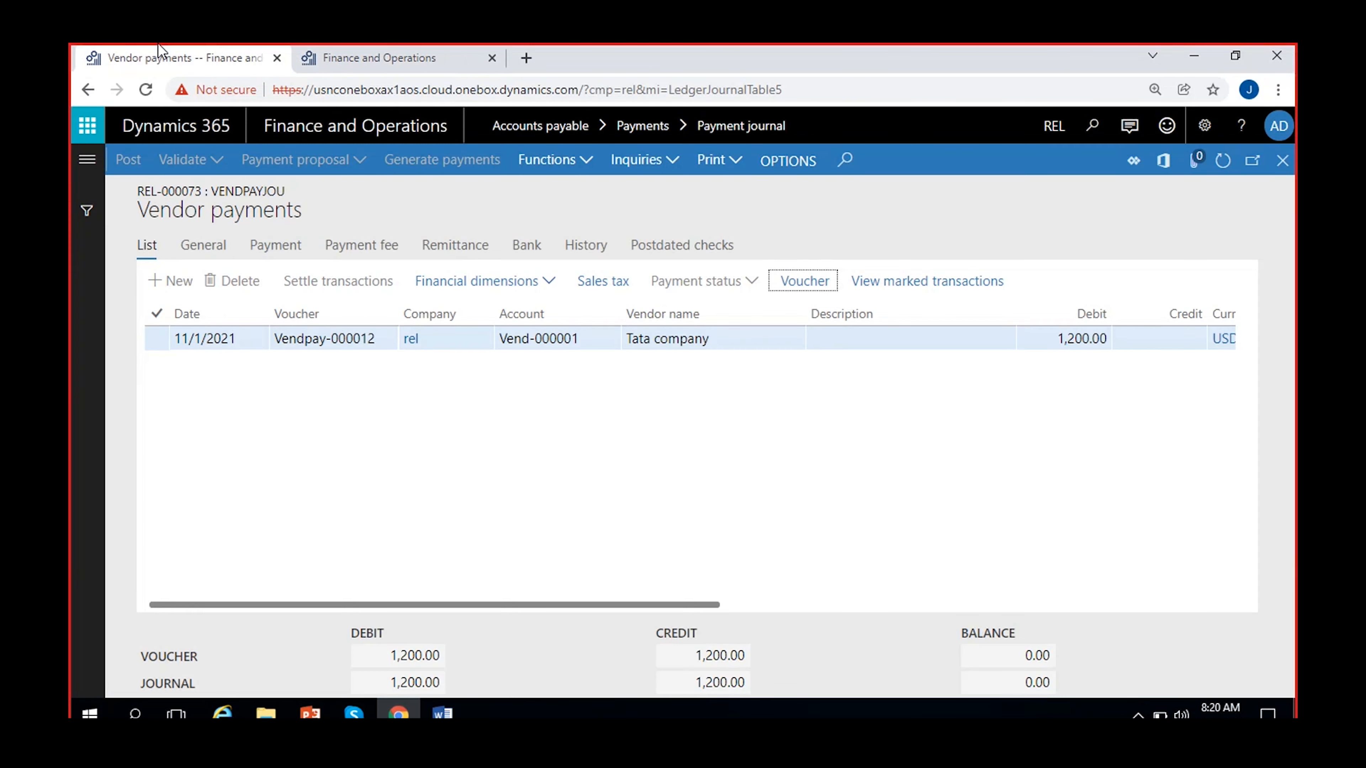
click(356, 46)
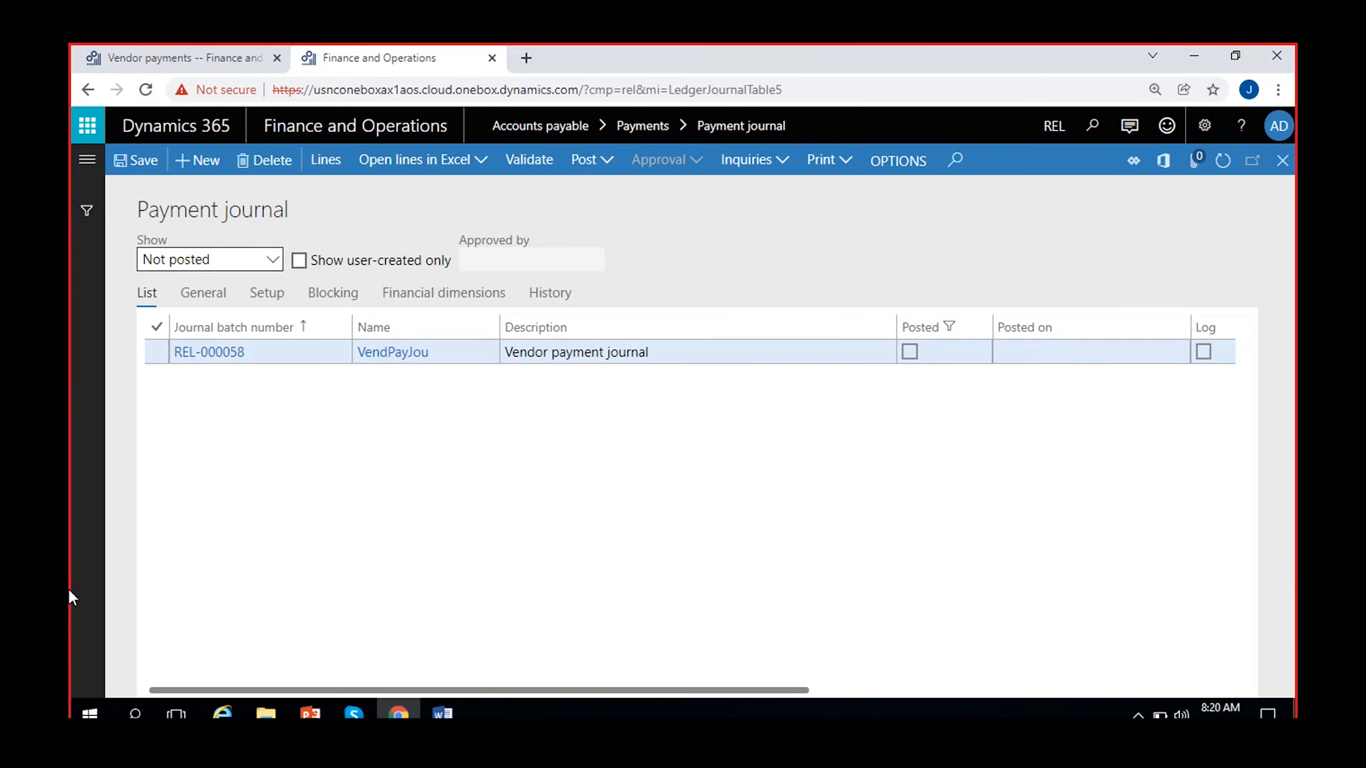
Open the Accounts payable list of all vendors and display the transactions of Tata company.
click(86, 159)
click(168, 445)
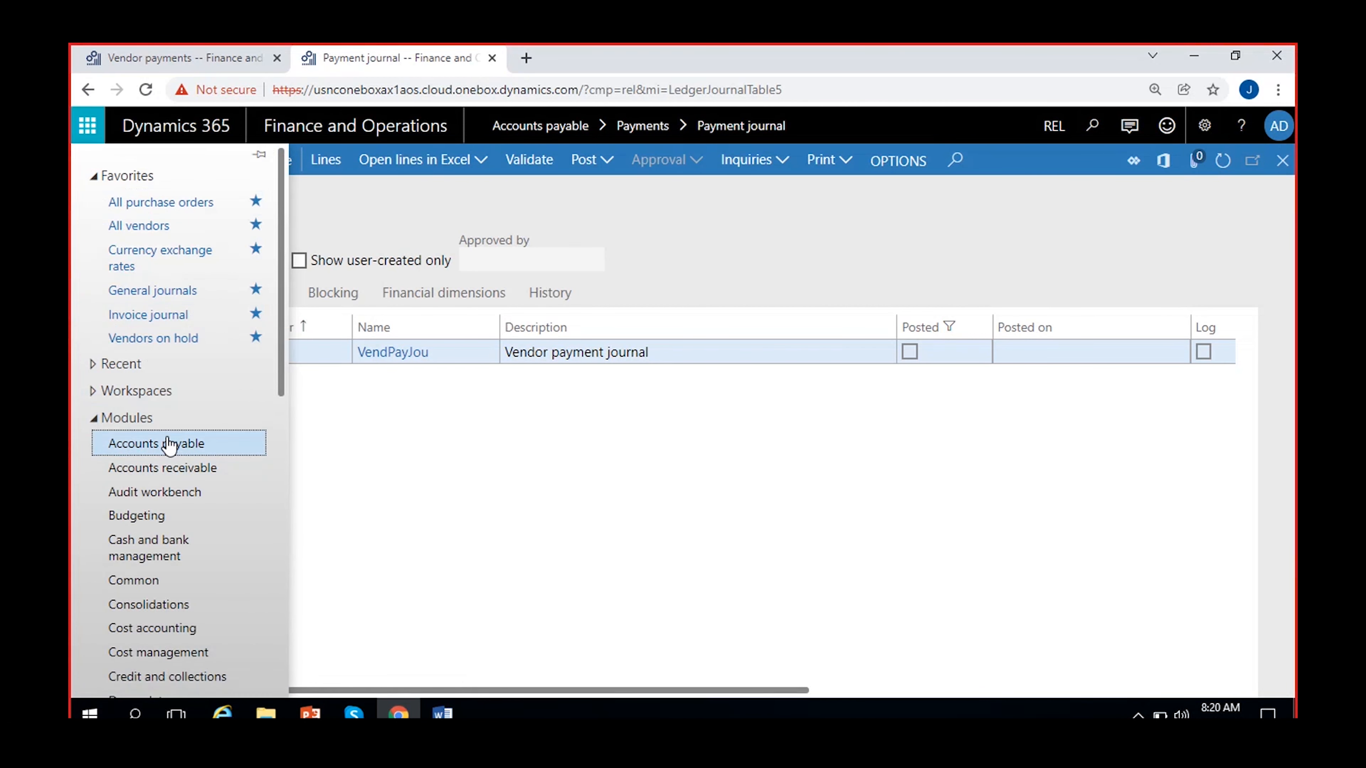
click(370, 376)
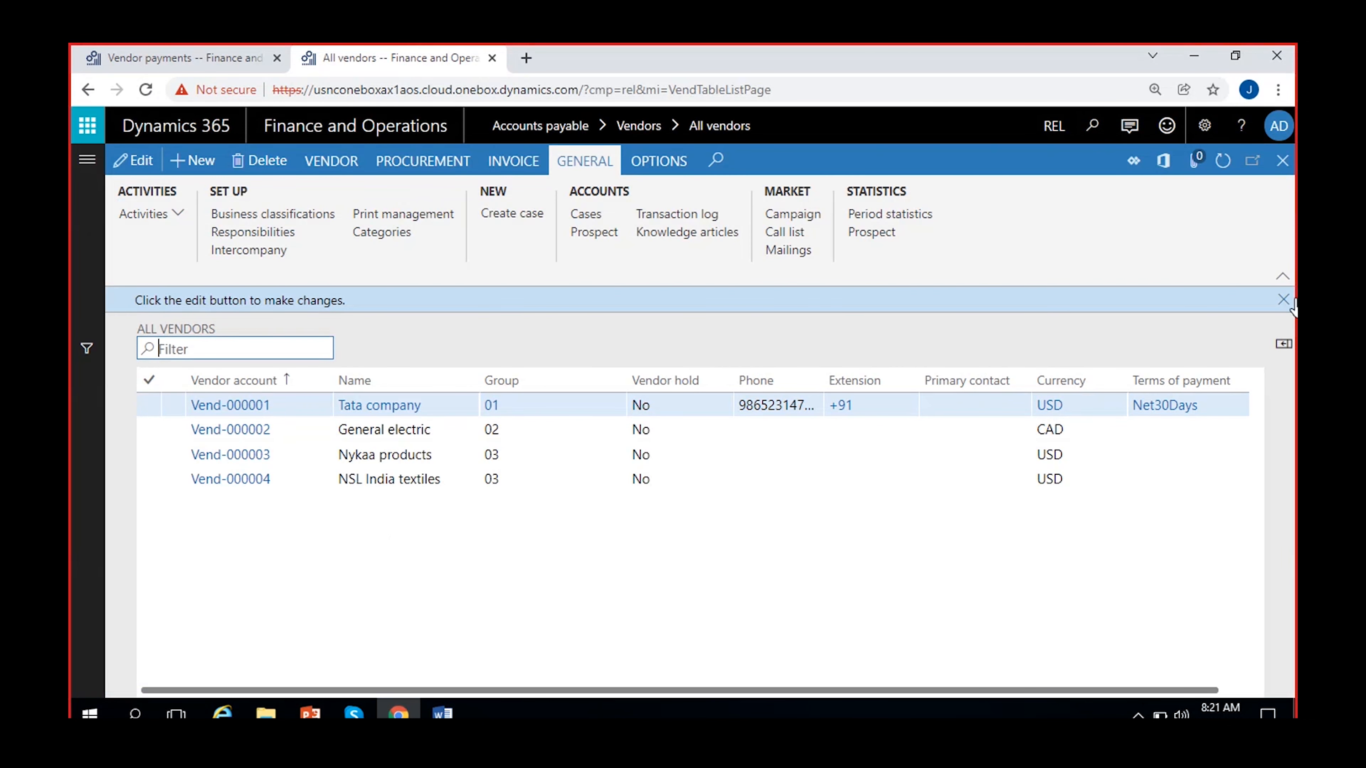
click(1283, 299)
click(571, 385)
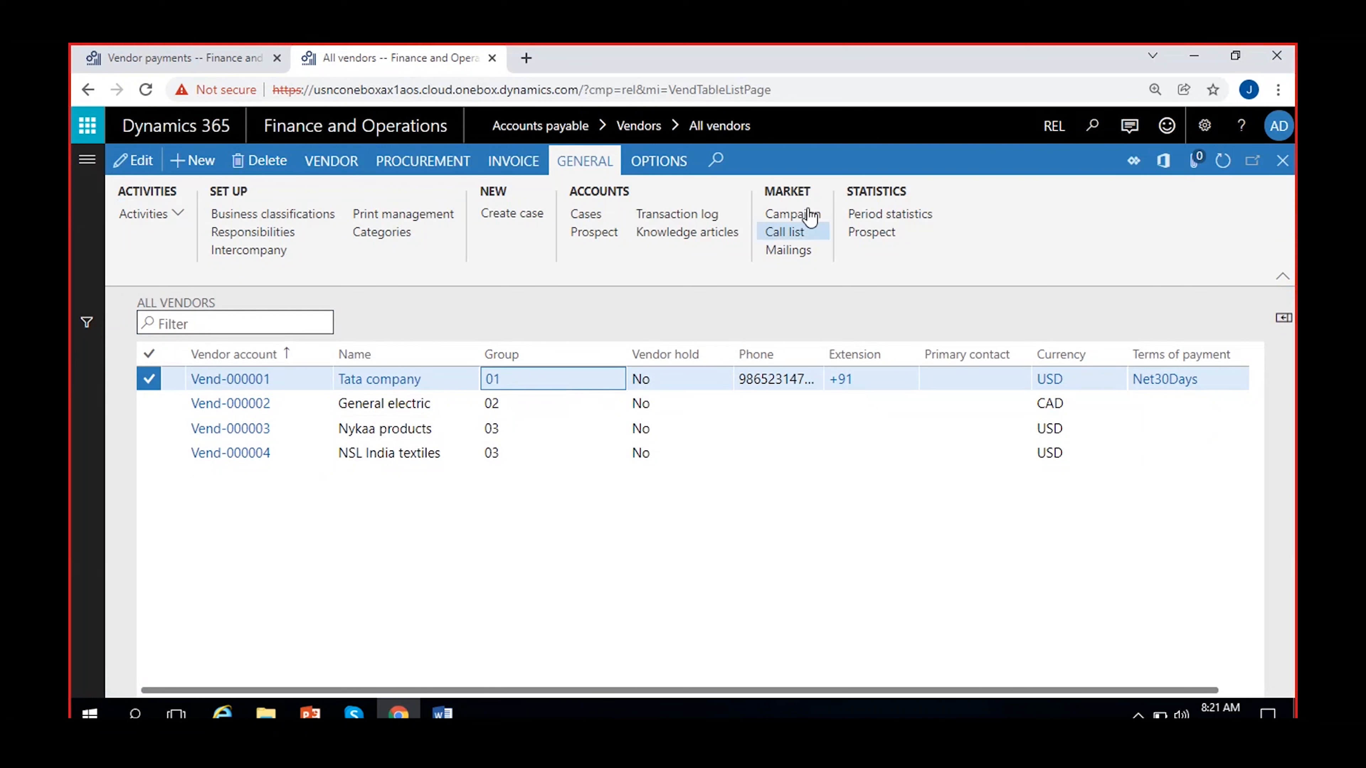
click(330, 162)
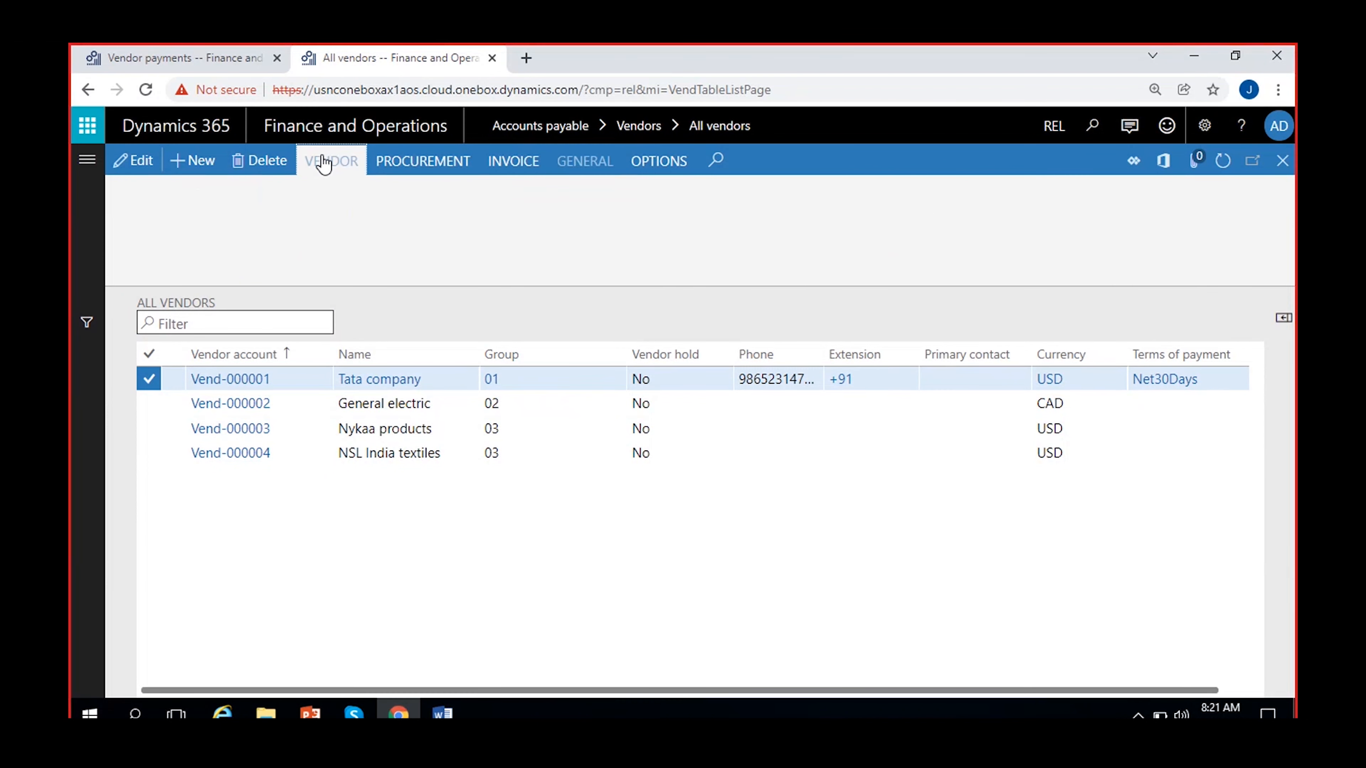
click(919, 212)
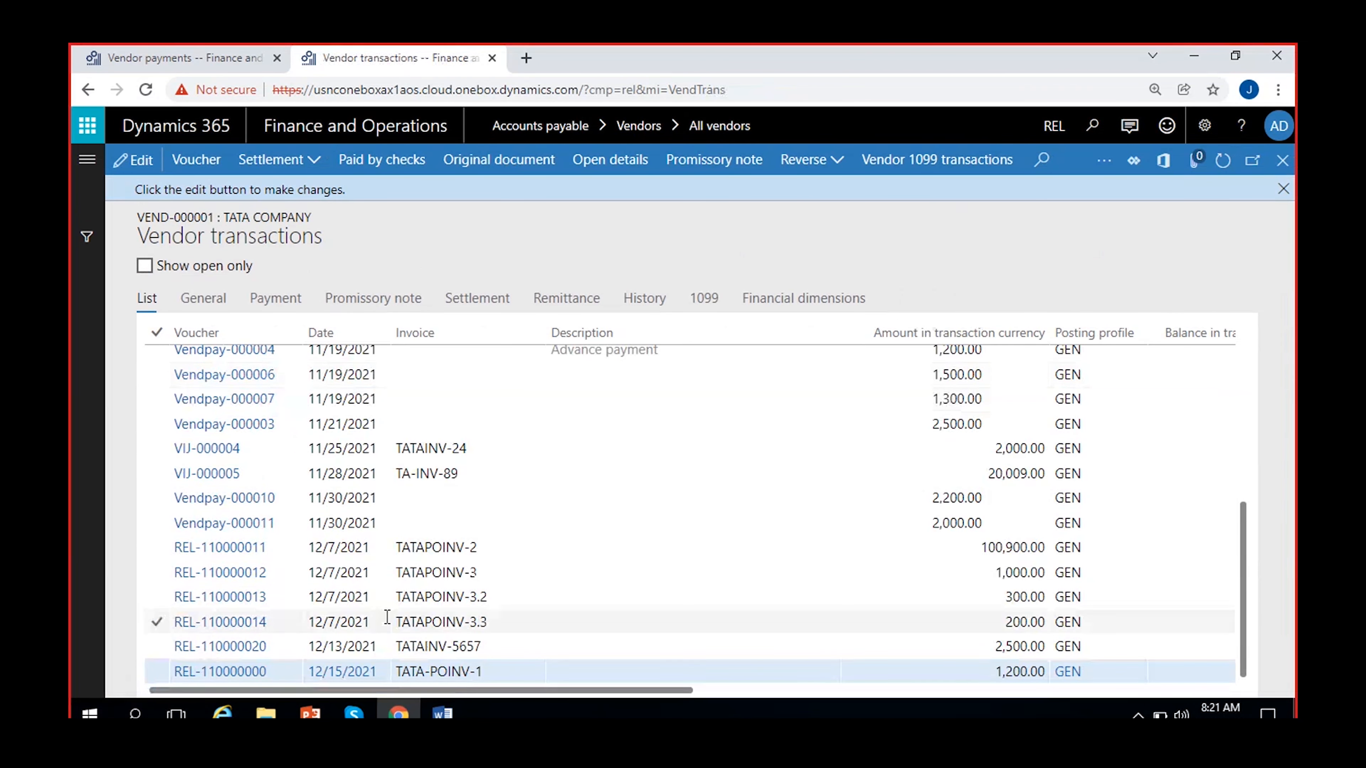
Show only Tata company's open transactions and compare the Vendpay-000012 prepayment with the open invoices, including the amount of TATA-POINV-1.
scroll(423, 554, up, 5)
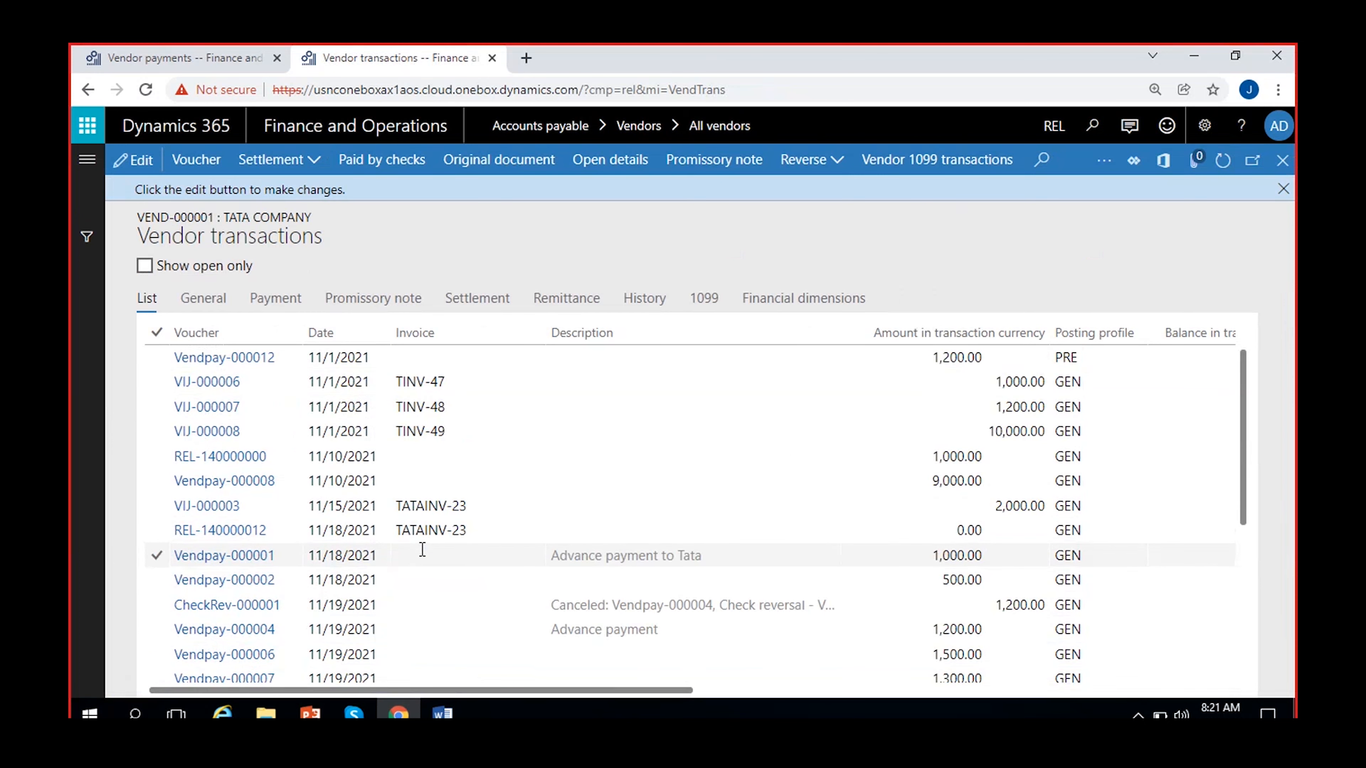
click(144, 265)
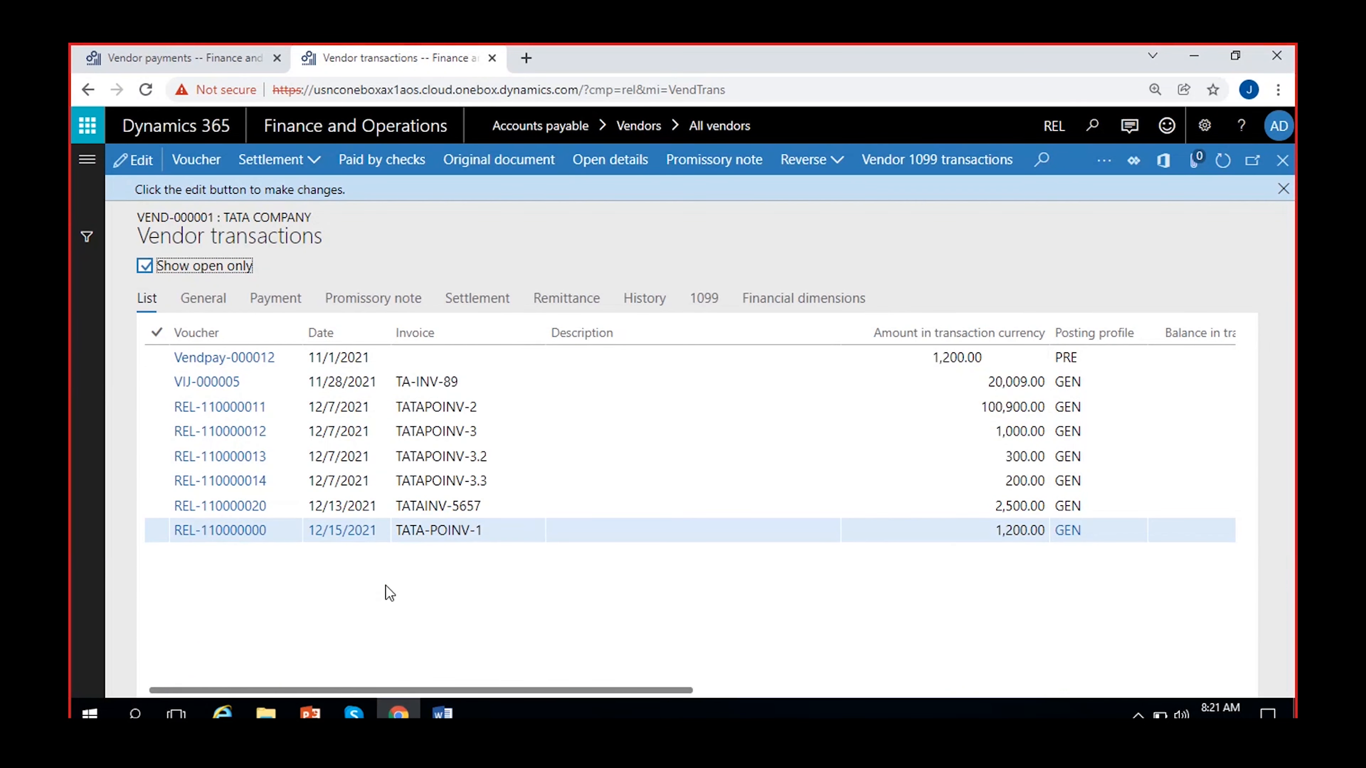
click(395, 356)
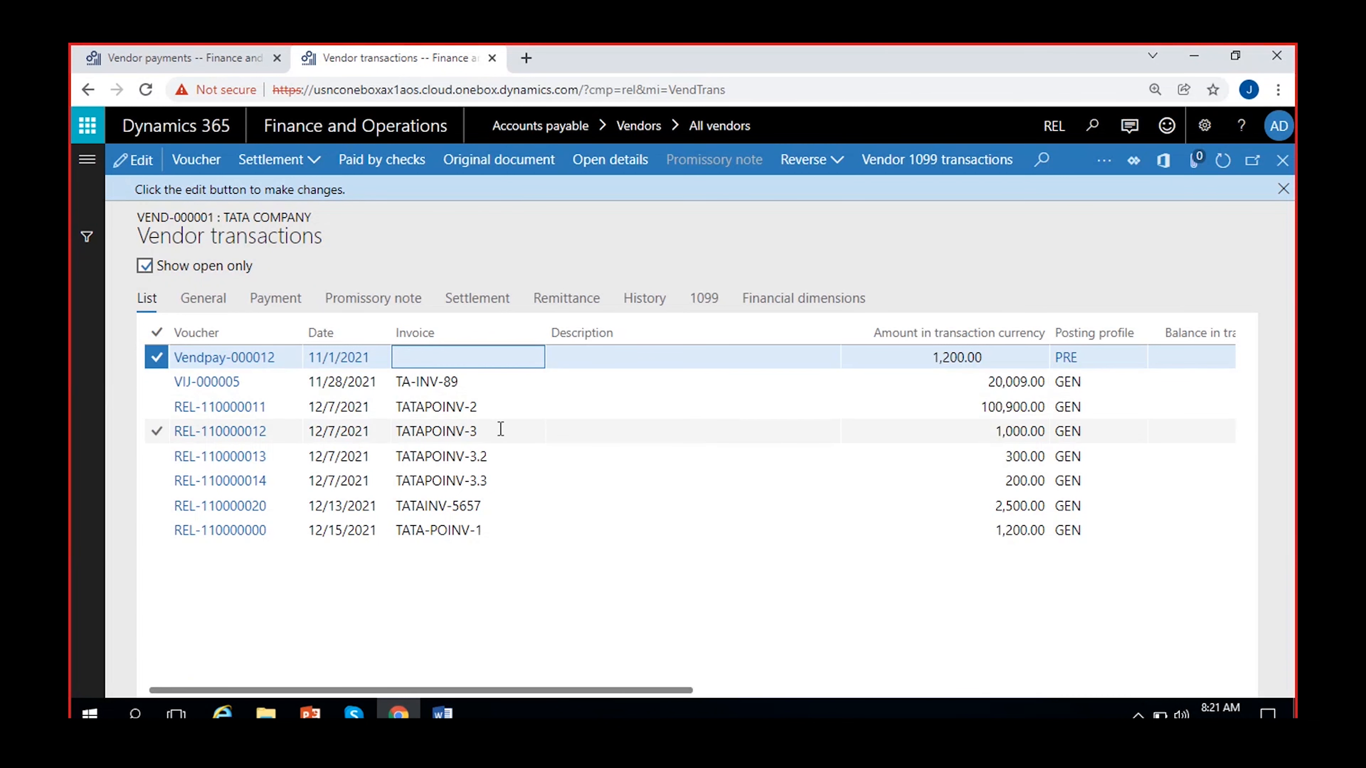
click(463, 433)
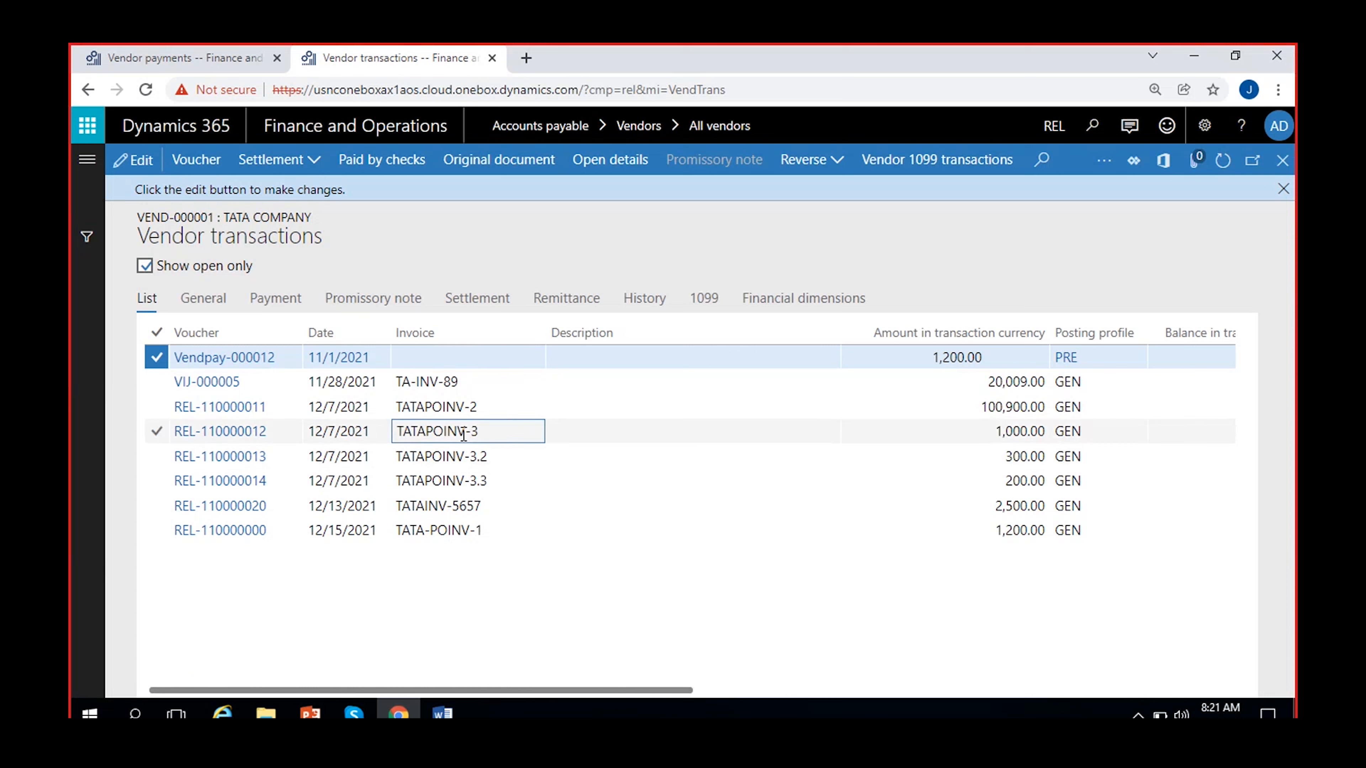
click(464, 481)
click(526, 525)
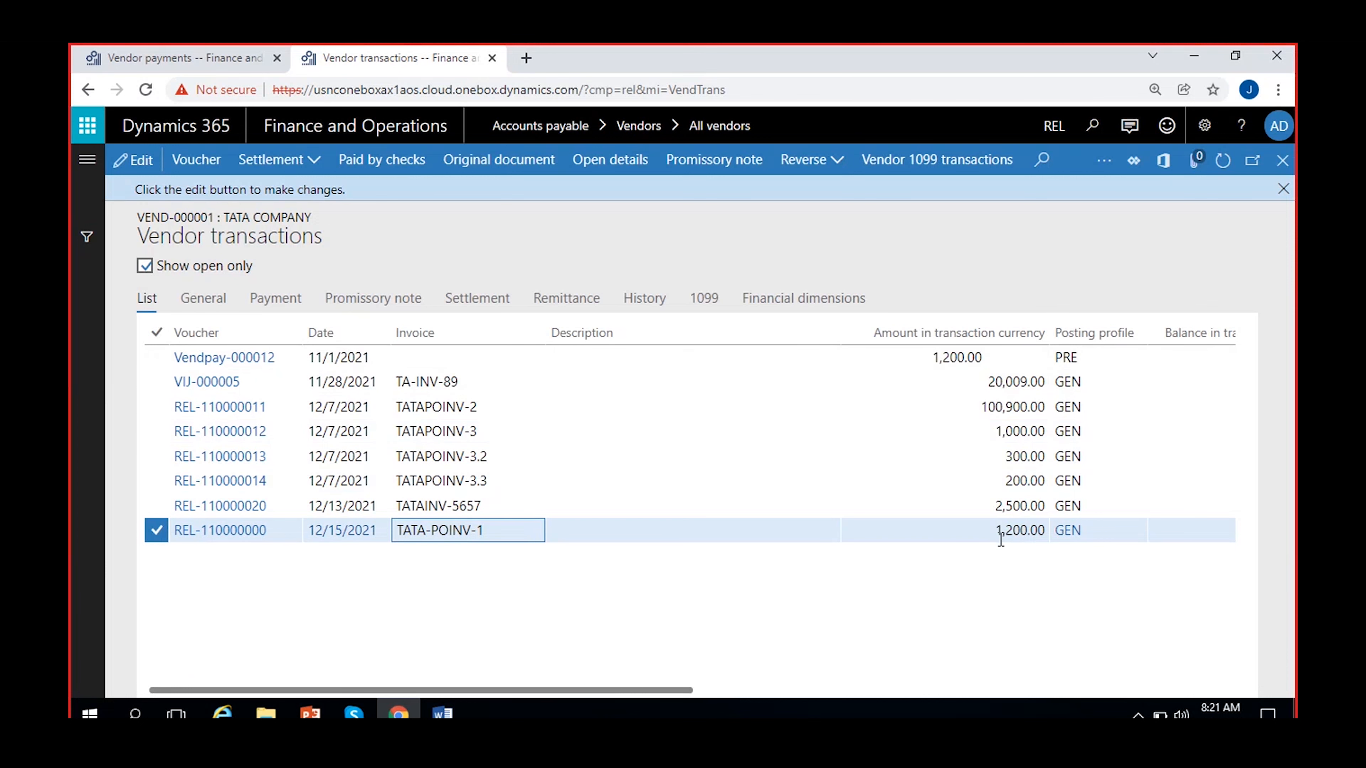
click(997, 532)
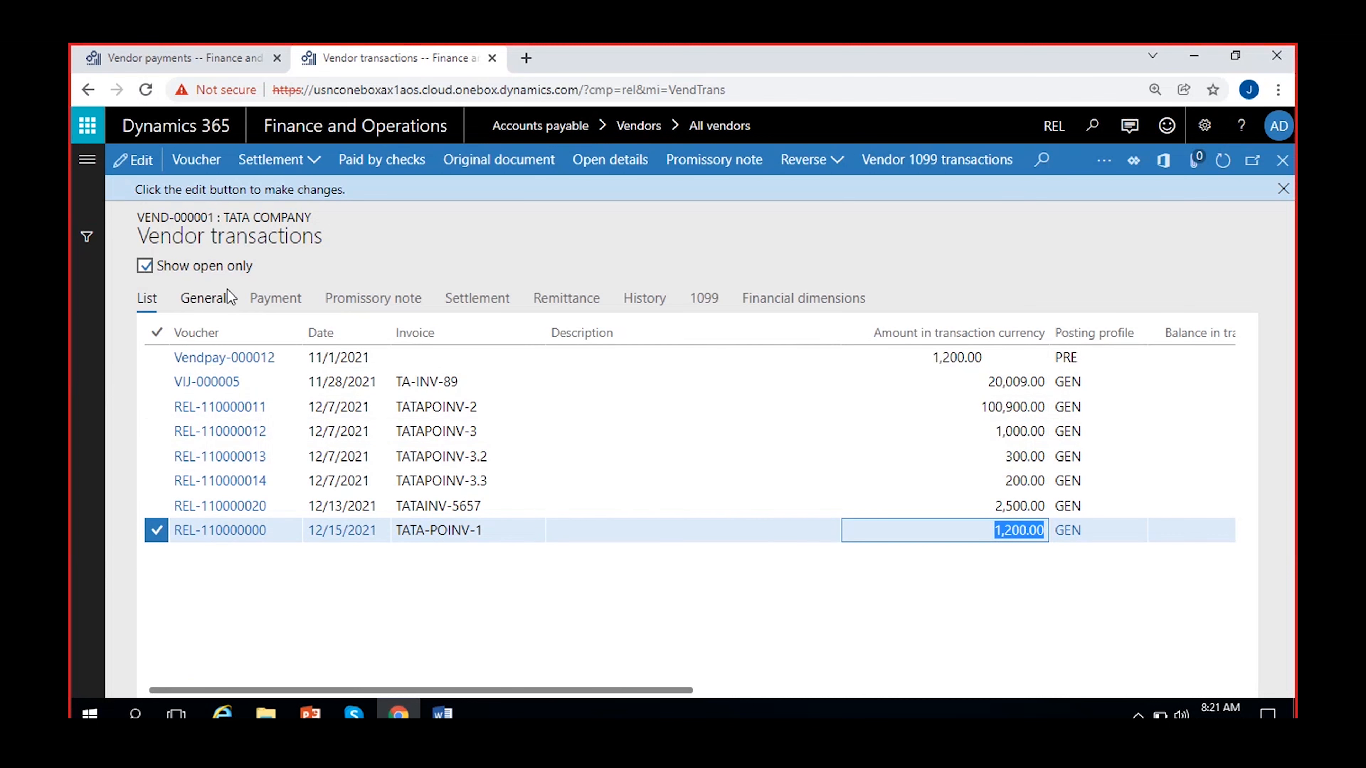
Compare the posting profile and the balance in transaction currency of the Vendpay-000012 prepayment with those of invoice TATA-POINV-1.
click(479, 355)
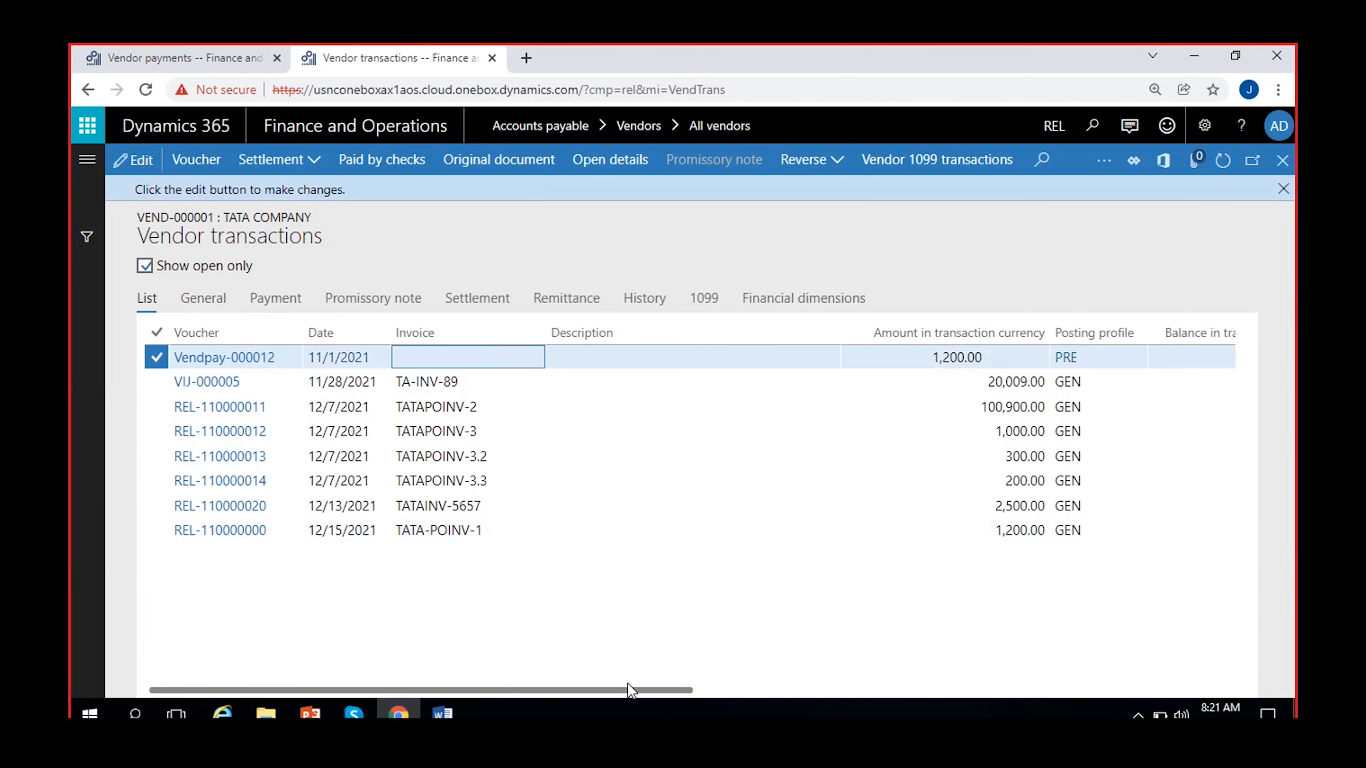
drag(629, 691, 732, 690)
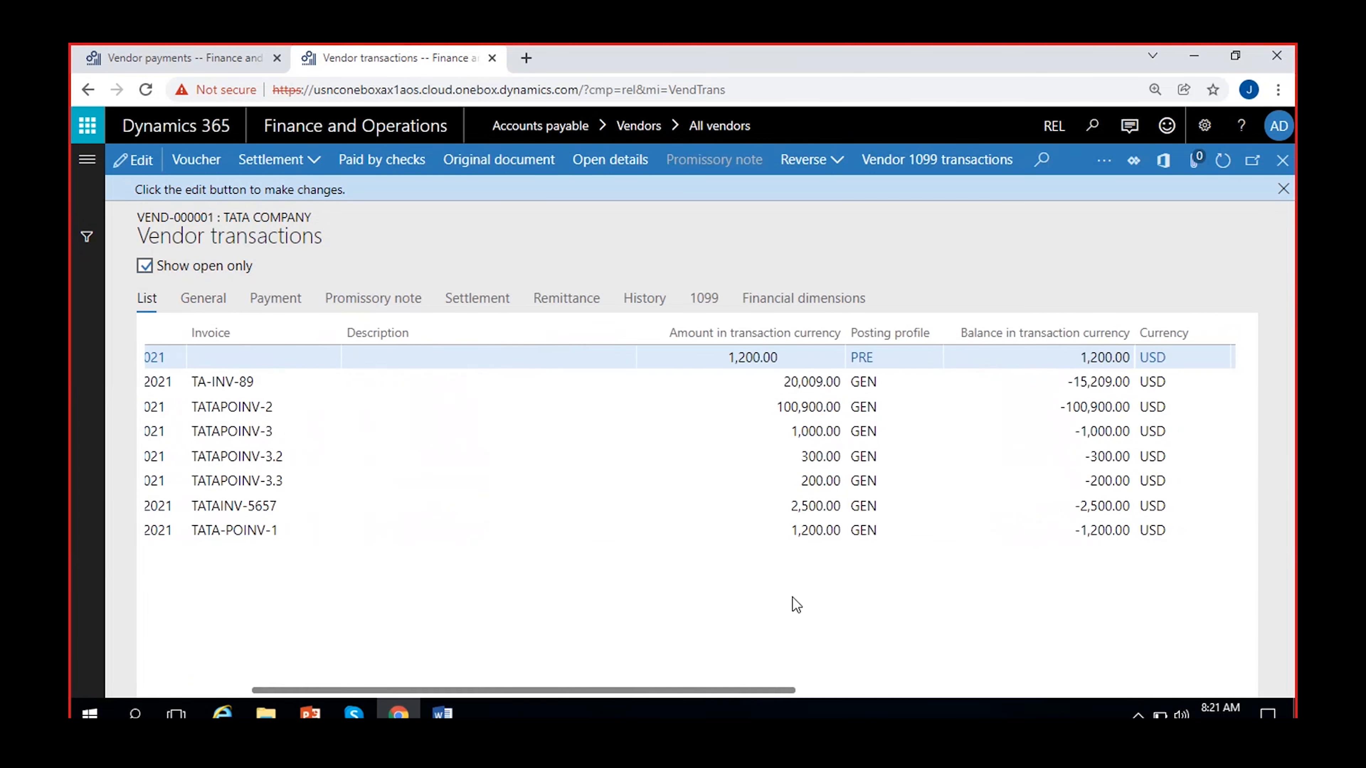
click(887, 532)
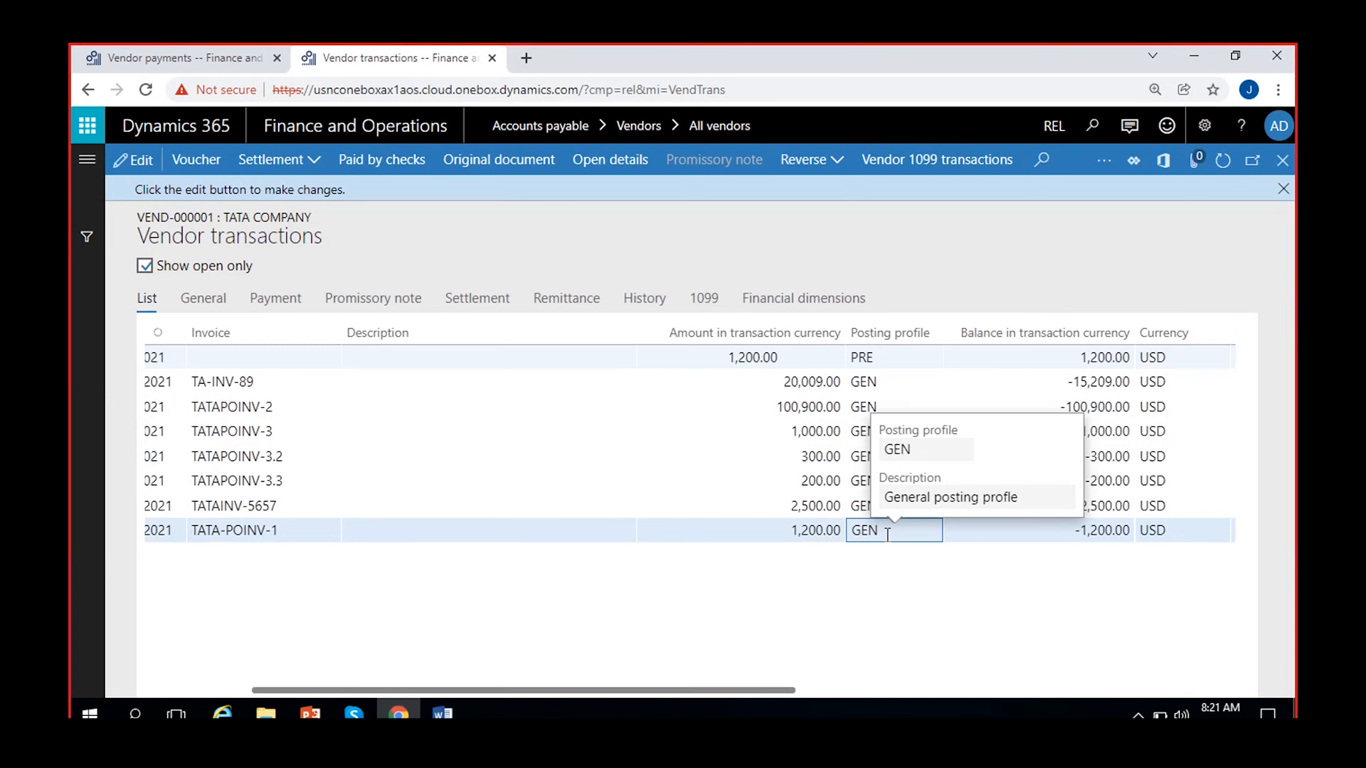
click(881, 358)
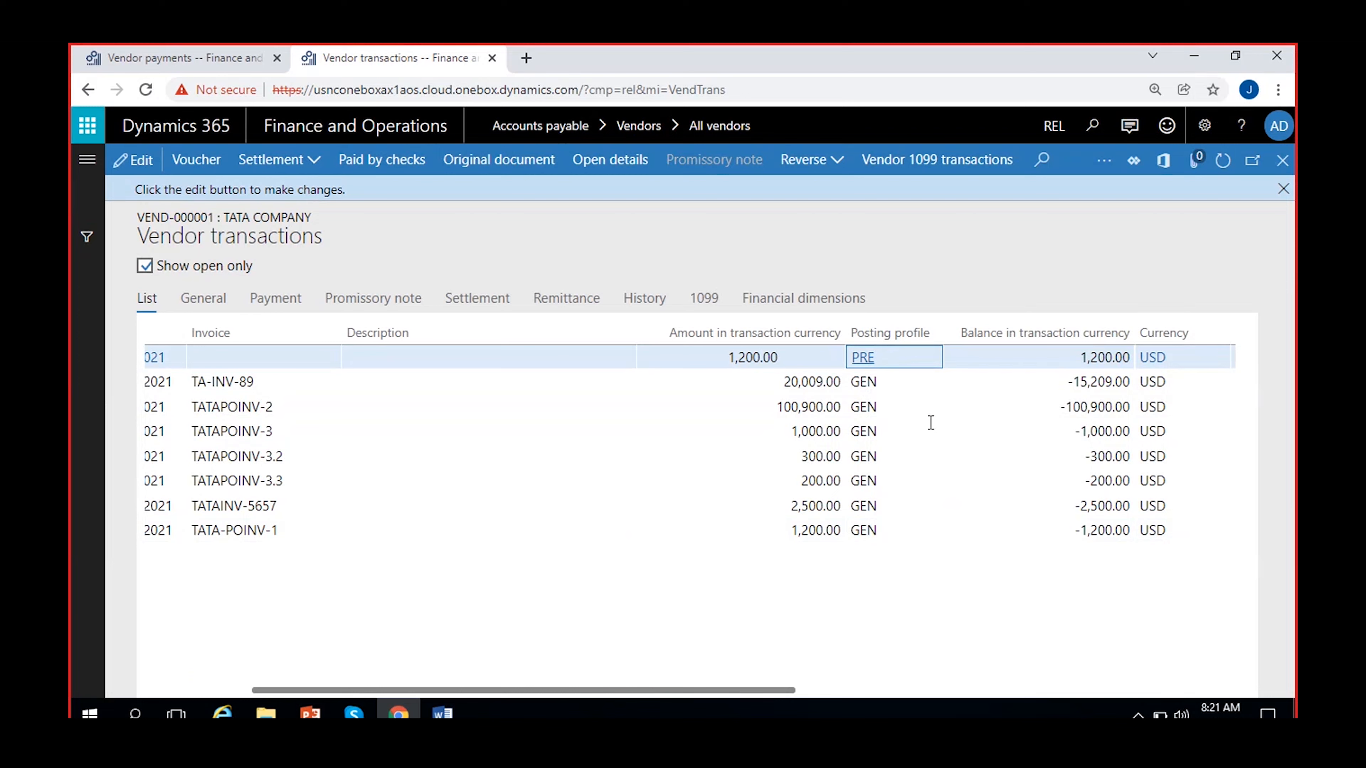
click(1083, 358)
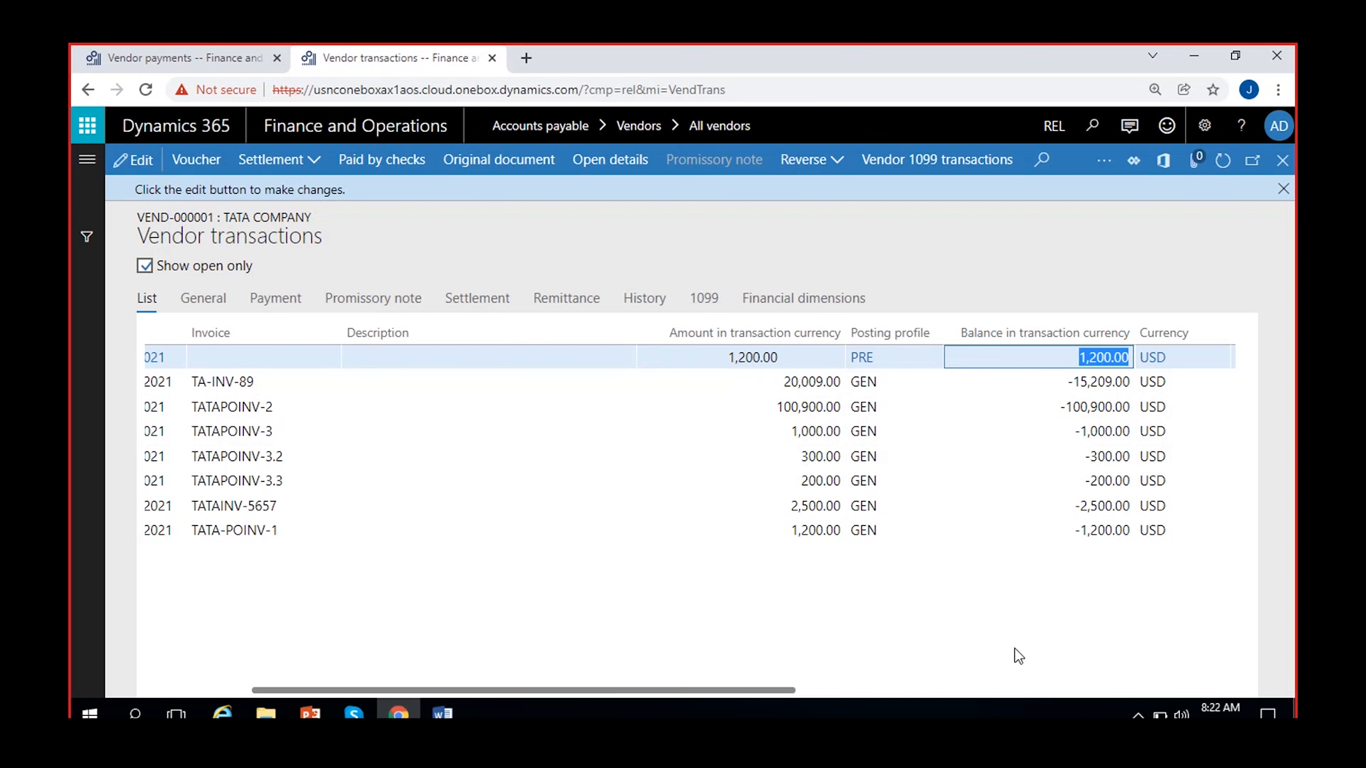
click(1092, 531)
click(883, 631)
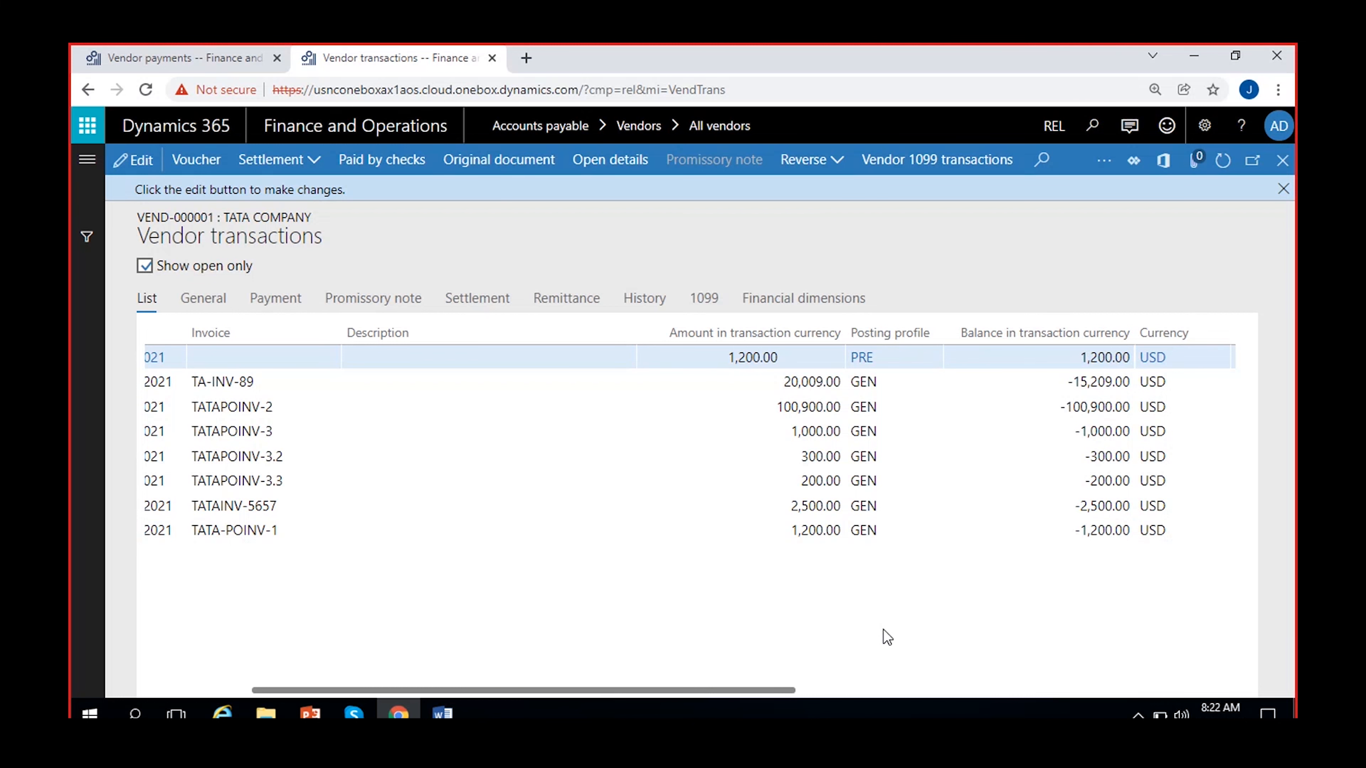
click(1071, 530)
scroll(580, 664, left, 3)
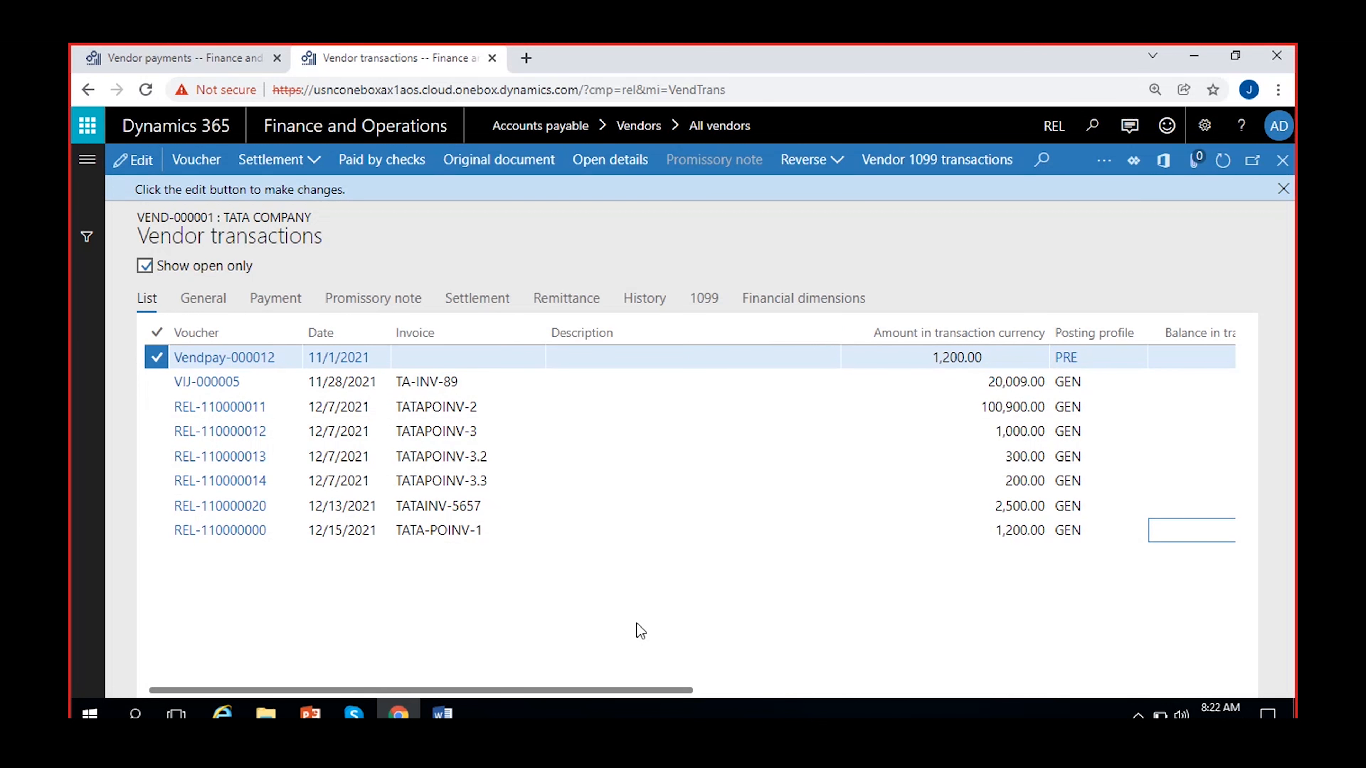
Start settling transactions for Tata company from the TATA-POINV-1 line and mark invoice TATA-POINV-1 for settlement.
click(491, 531)
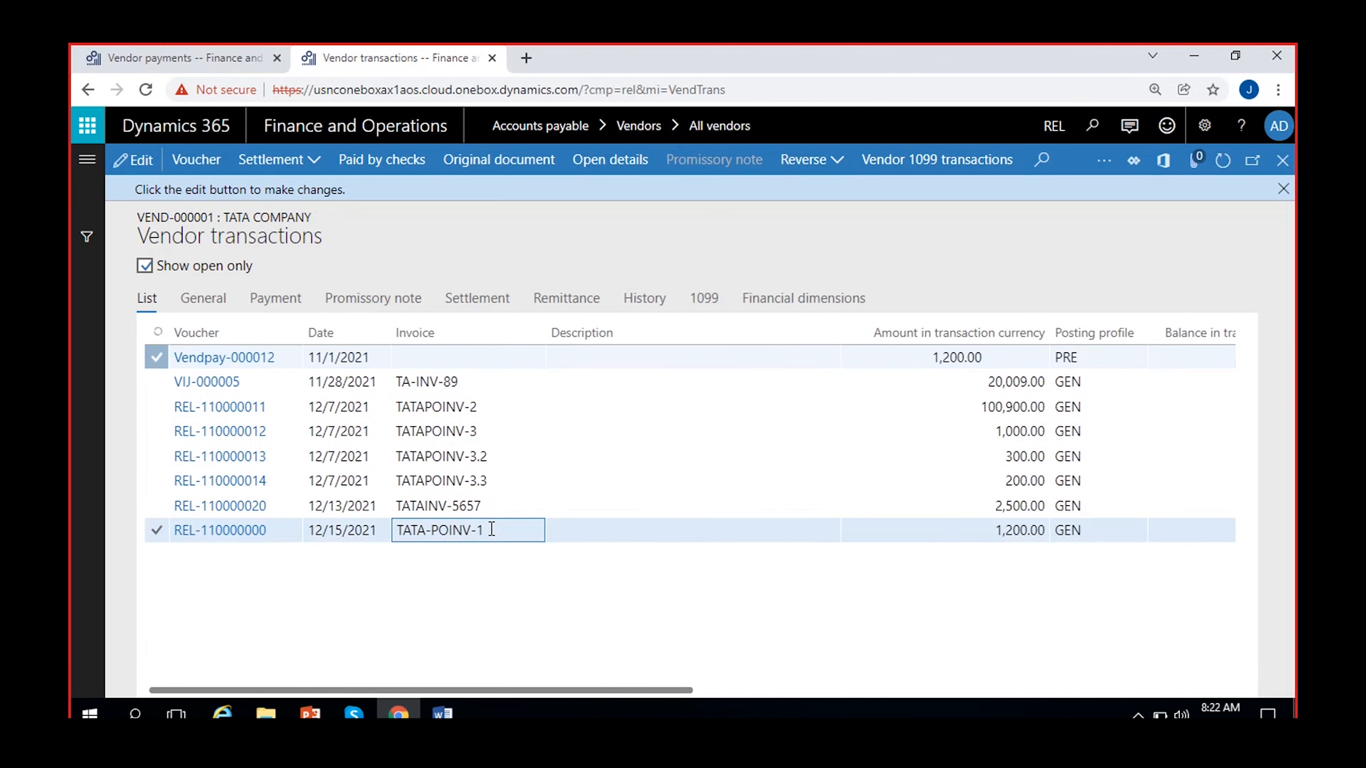
click(313, 163)
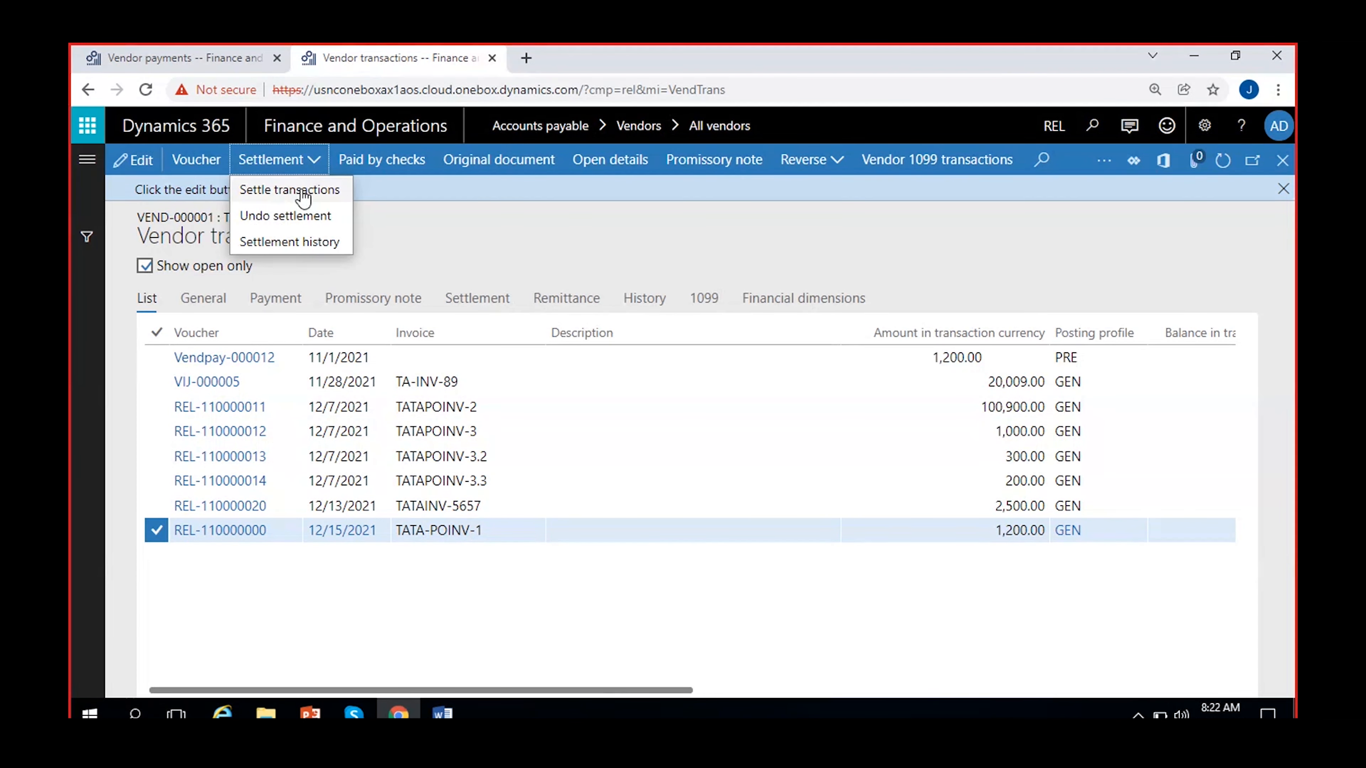
click(300, 187)
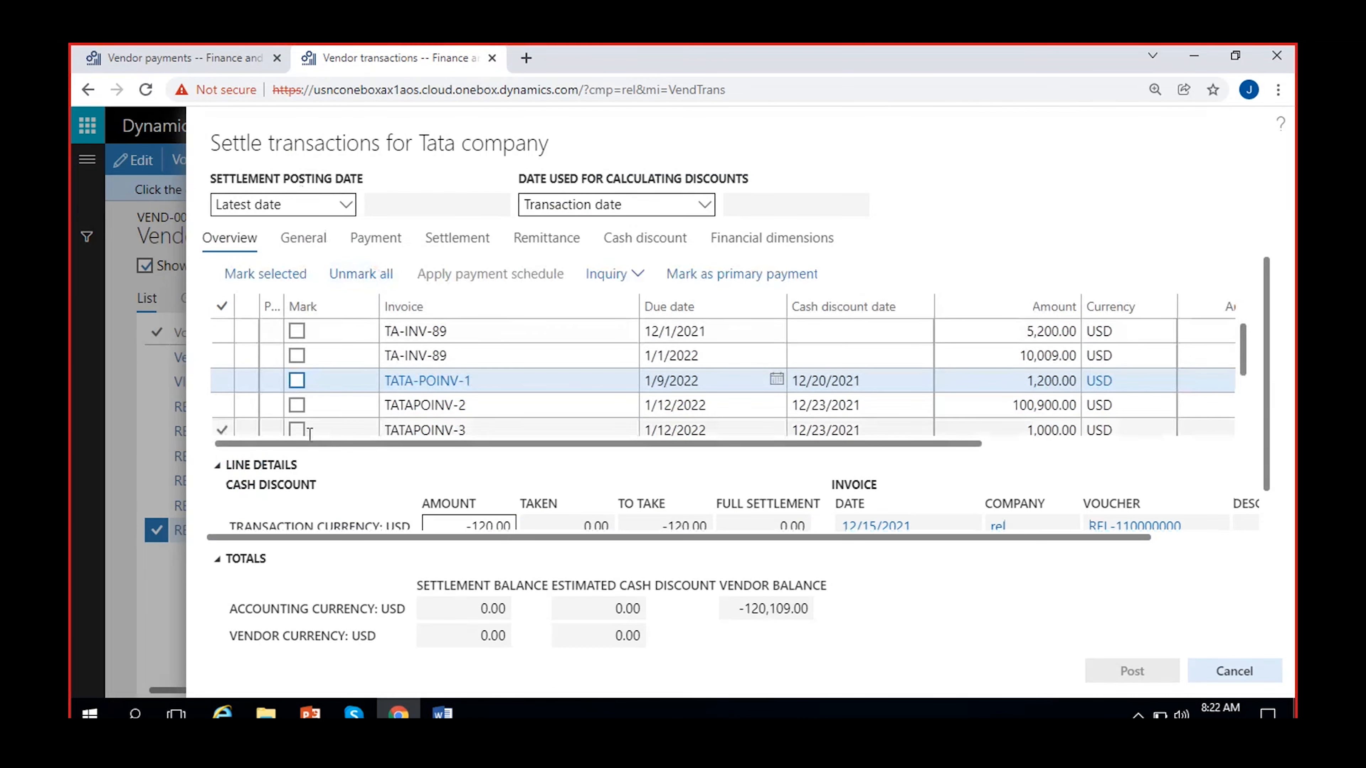
scroll(297, 397, down, 3)
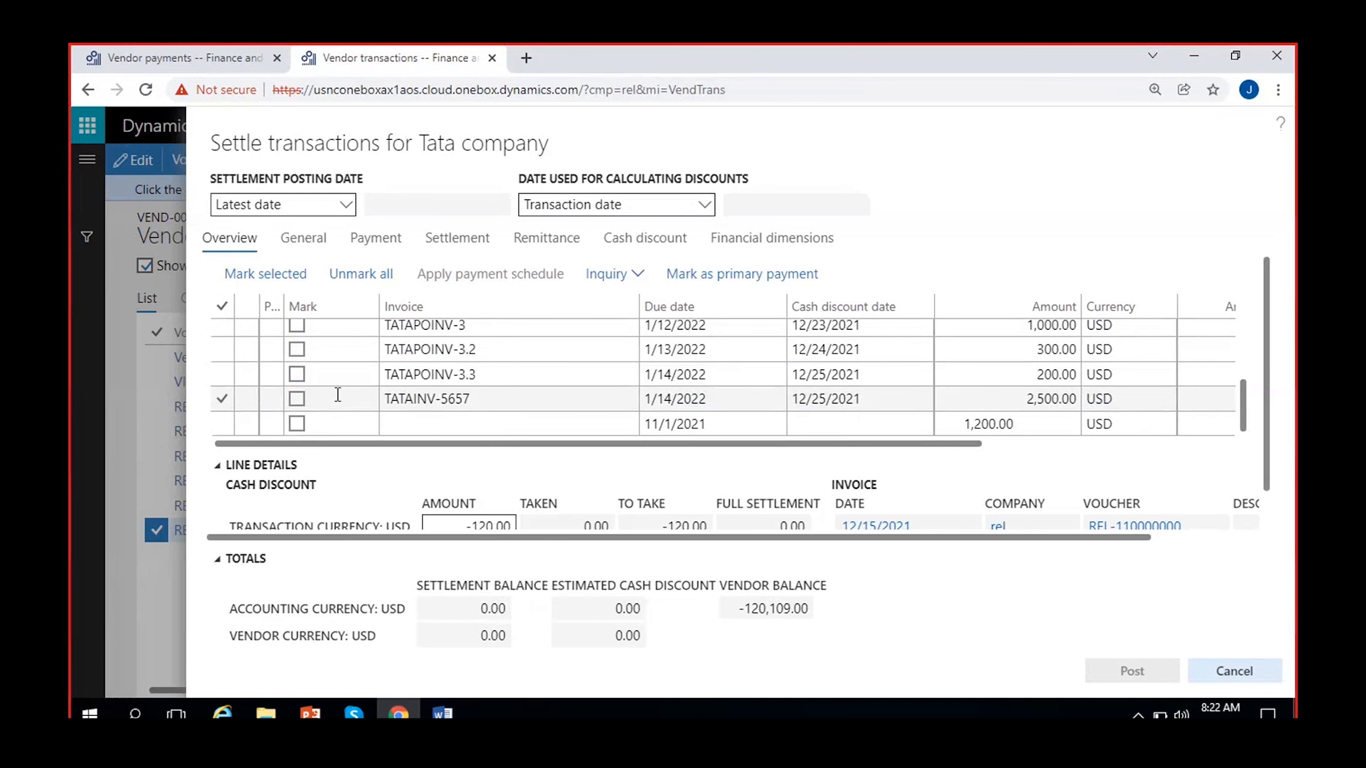
scroll(301, 399, up, 3)
click(299, 381)
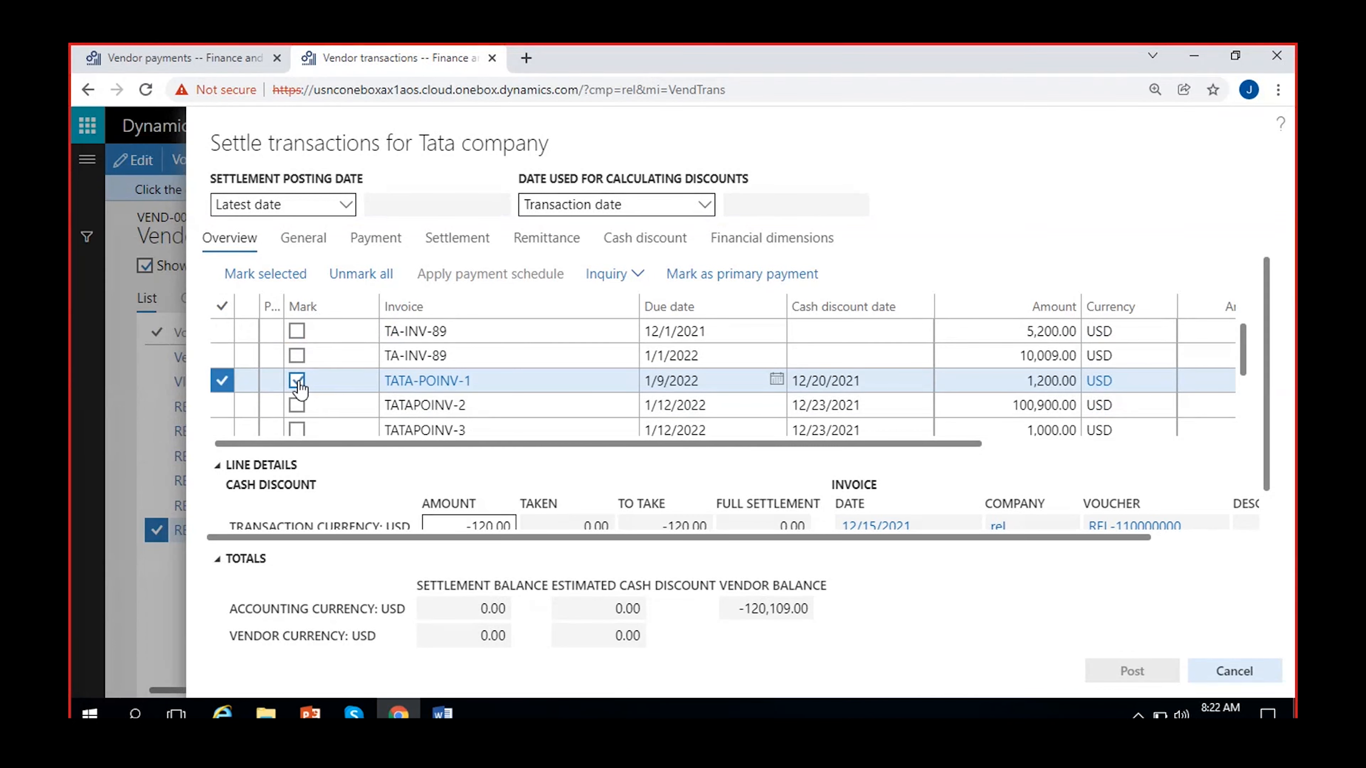
Mark the 1,200.00 prepayment dated 11/1/2021 for settlement, accept the prepayment confirmation and post the settlement.
scroll(569, 398, down, 3)
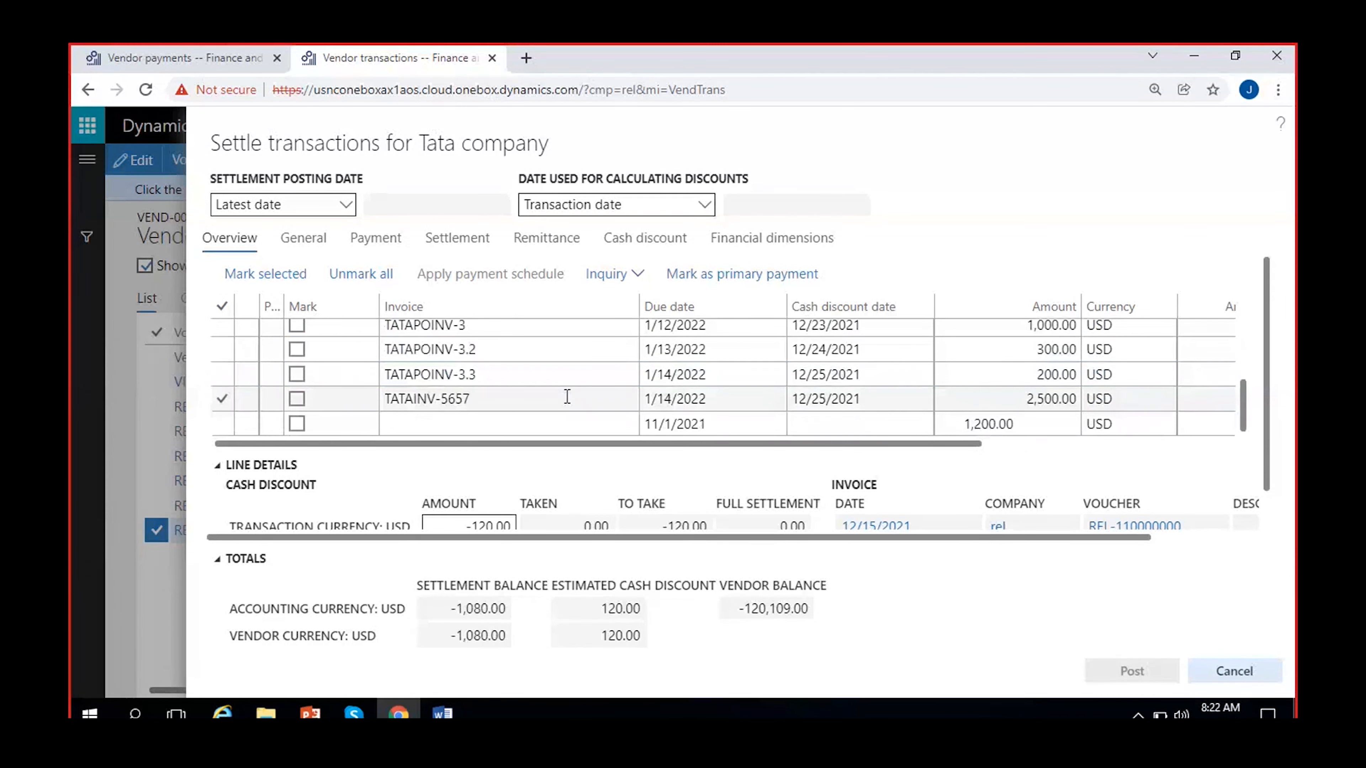
click(295, 424)
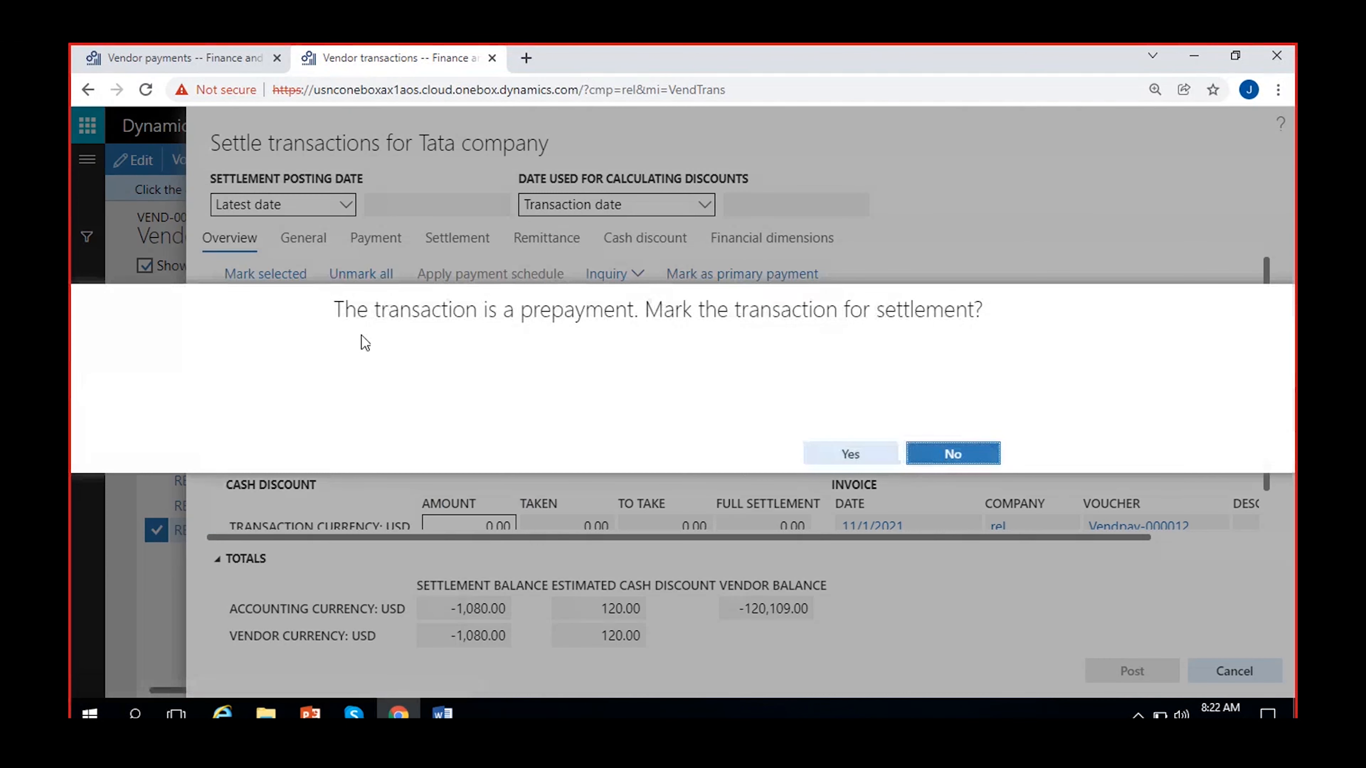
drag(339, 310, 999, 318)
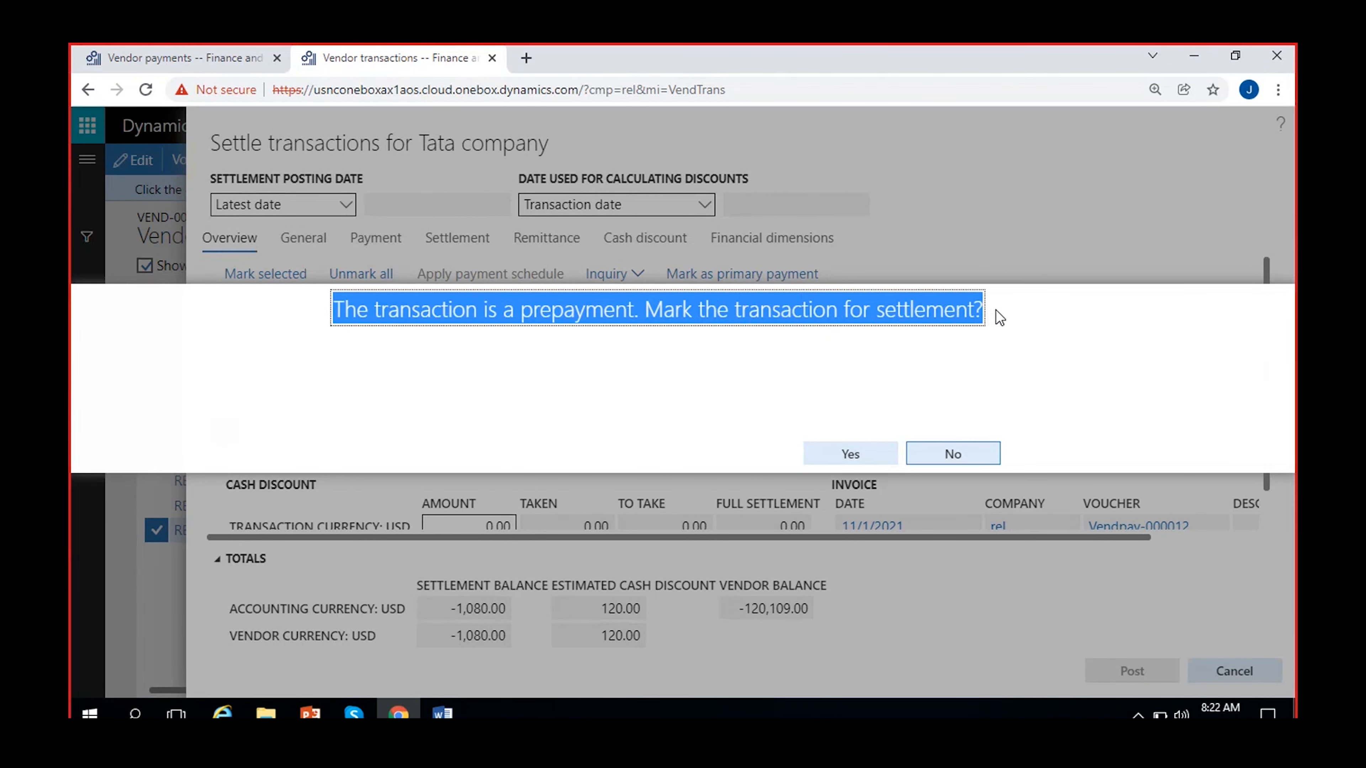
click(848, 451)
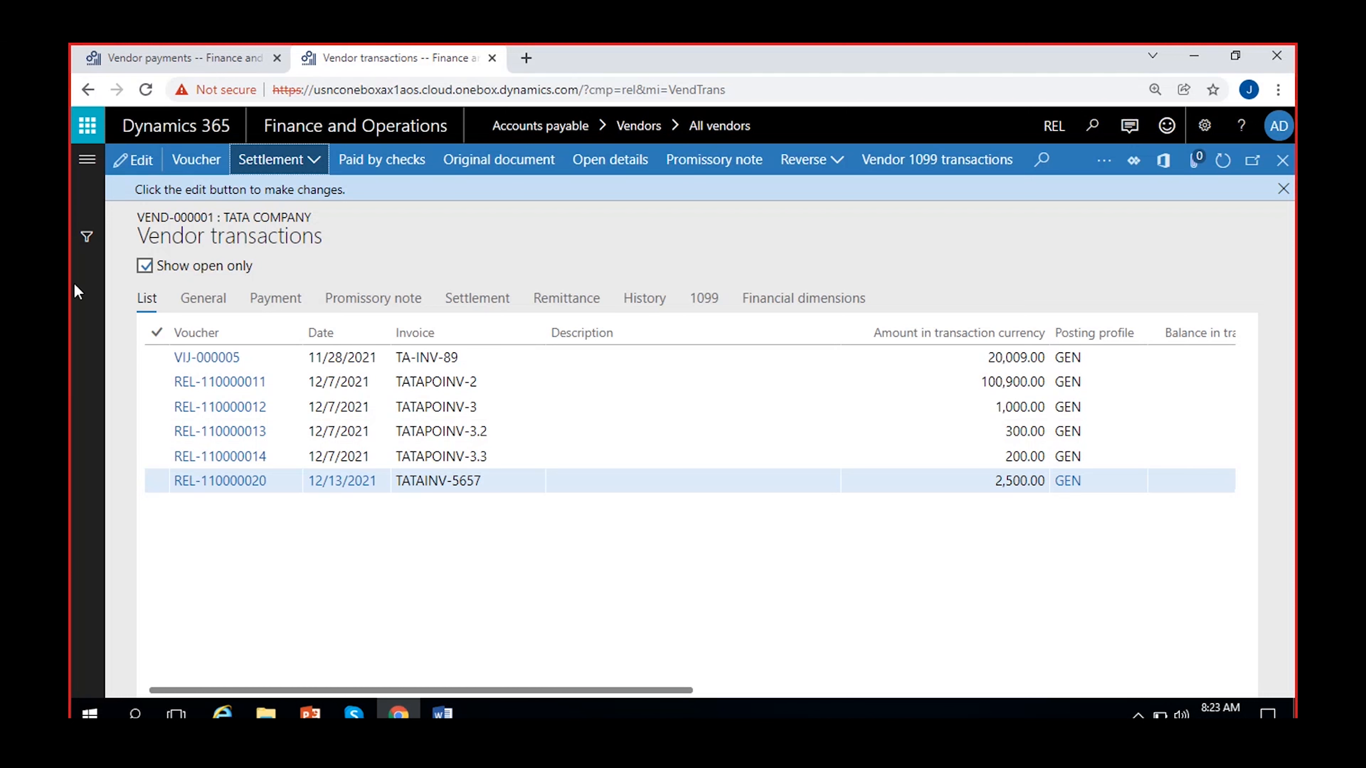
Show all of Tata company's transactions, including settled ones, and review the Vendpay-000012 prepayment together with the TATA-POINV-1 entries.
click(142, 268)
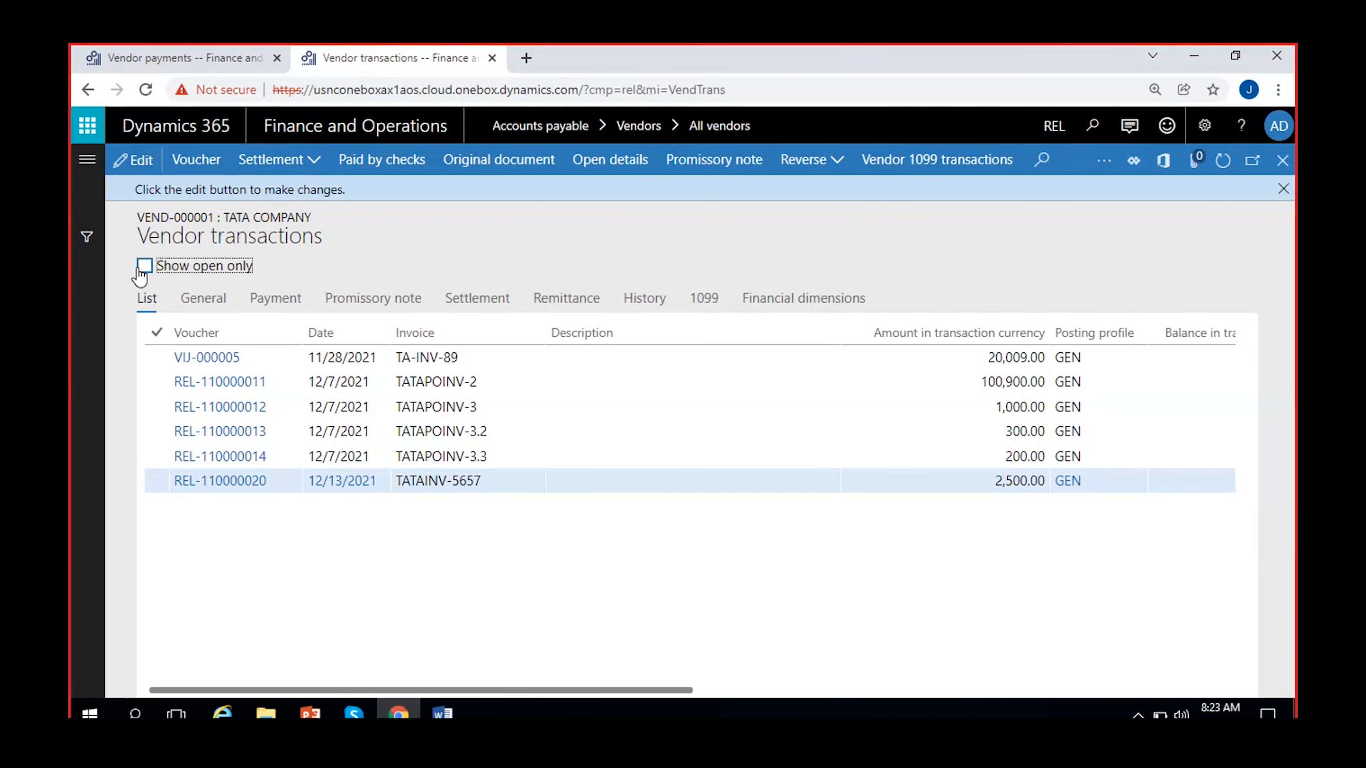
scroll(504, 524, up, 4)
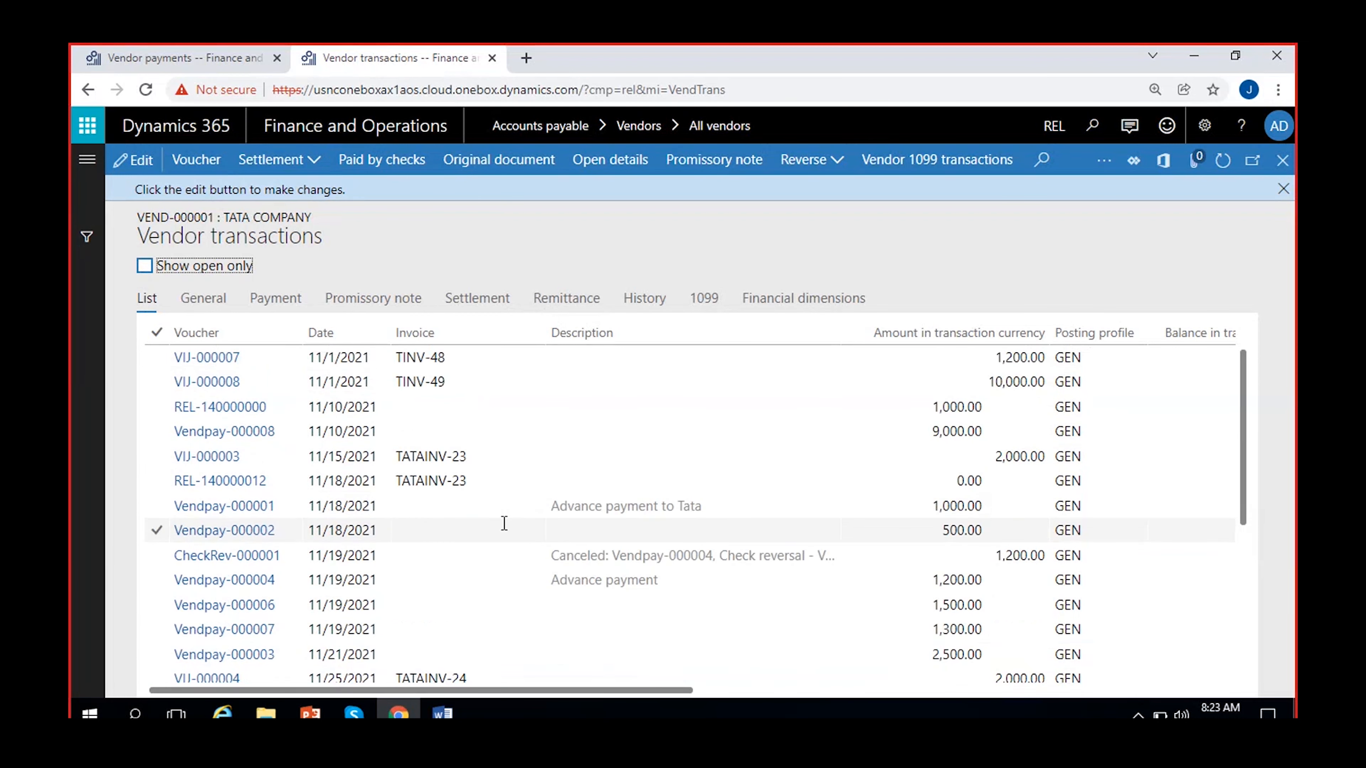
scroll(504, 524, up, 2)
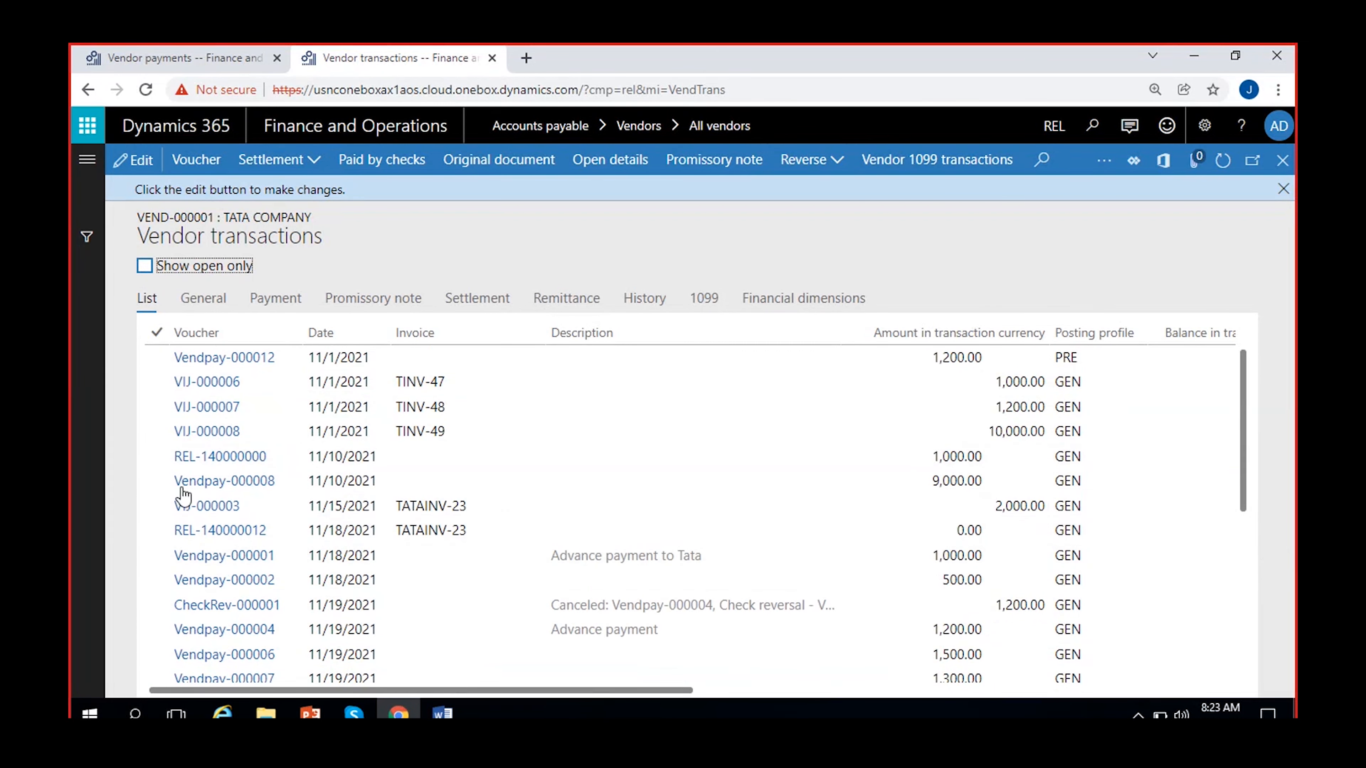
click(429, 359)
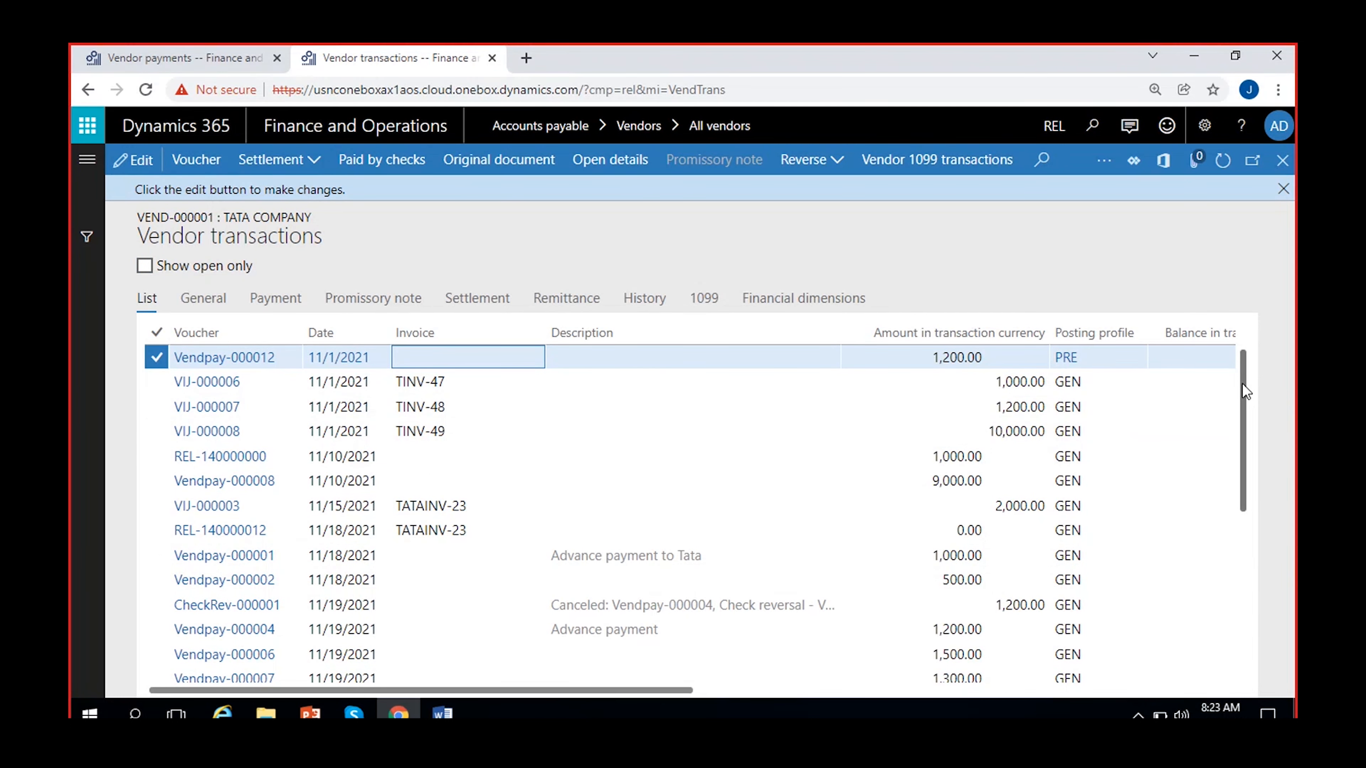
drag(1246, 392, 1252, 628)
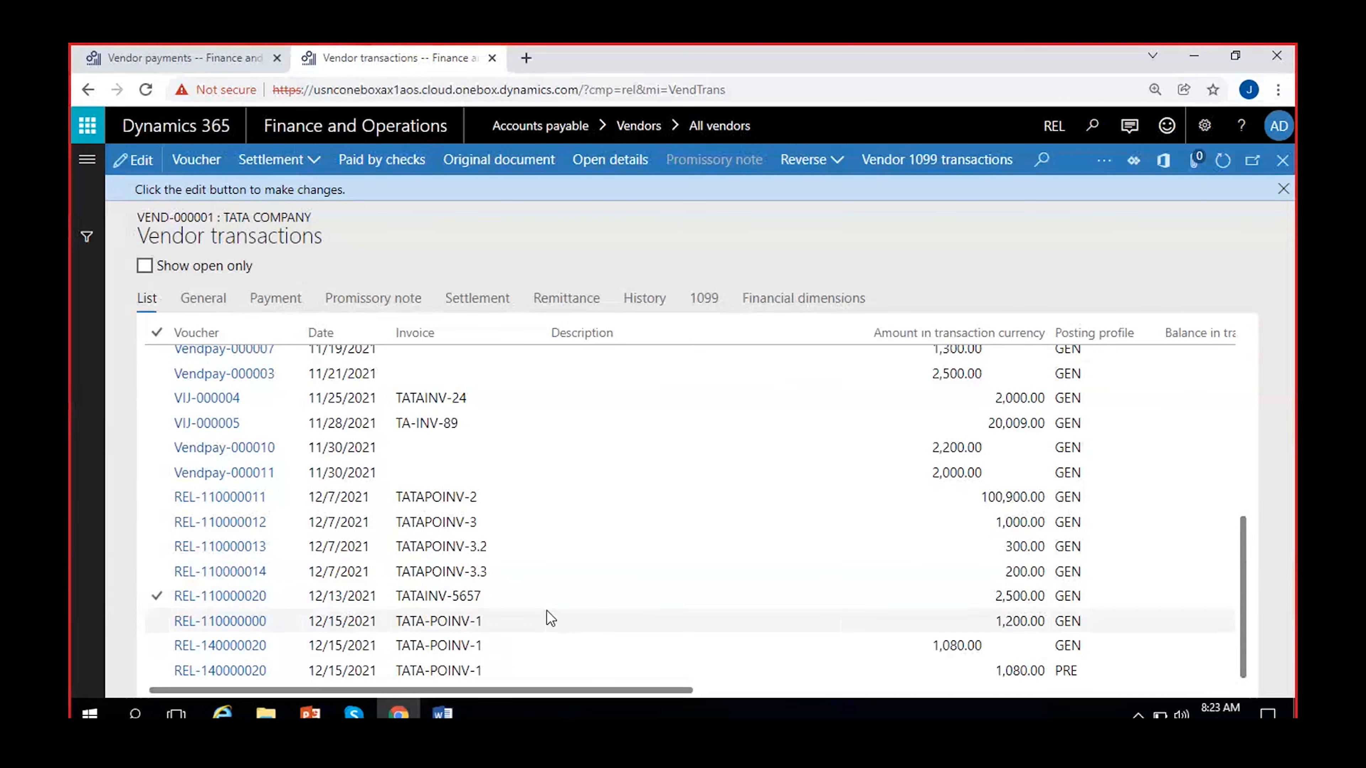
click(505, 620)
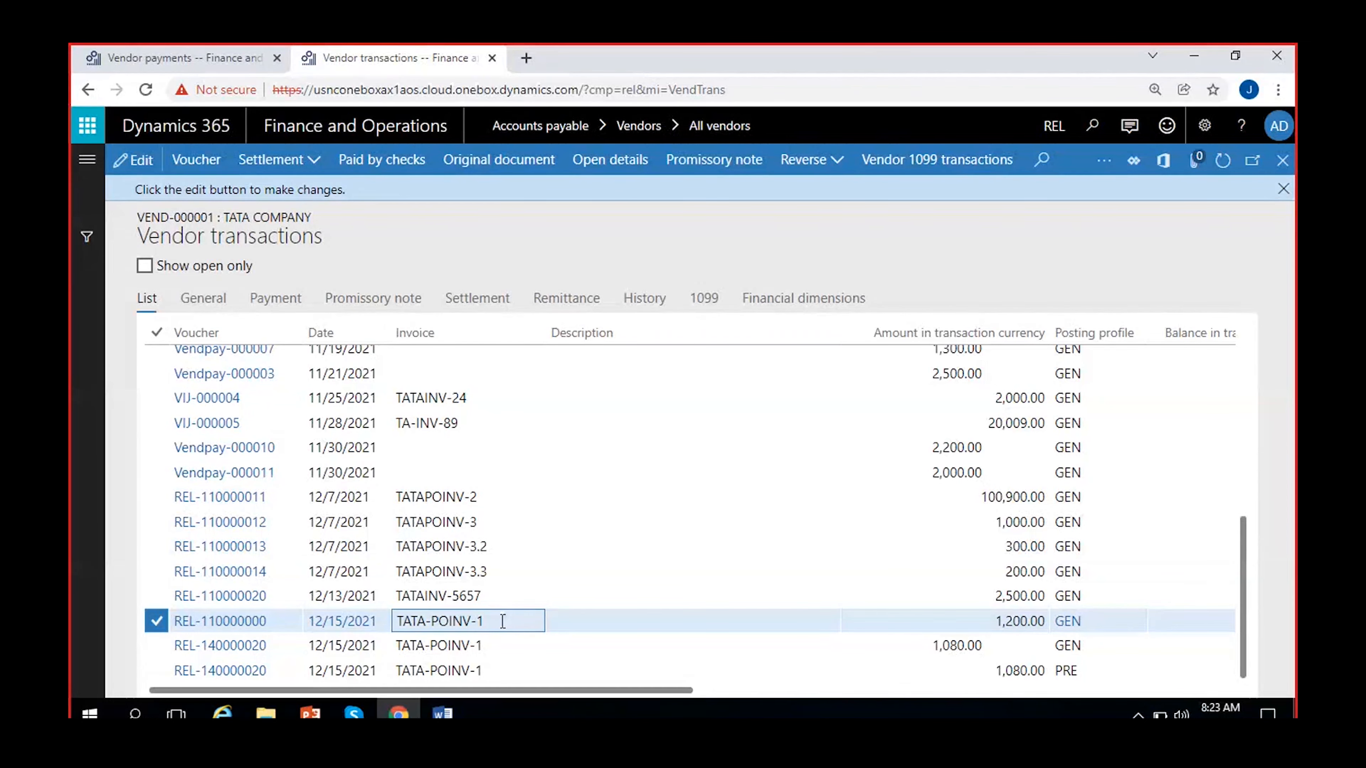
drag(1246, 618, 1264, 446)
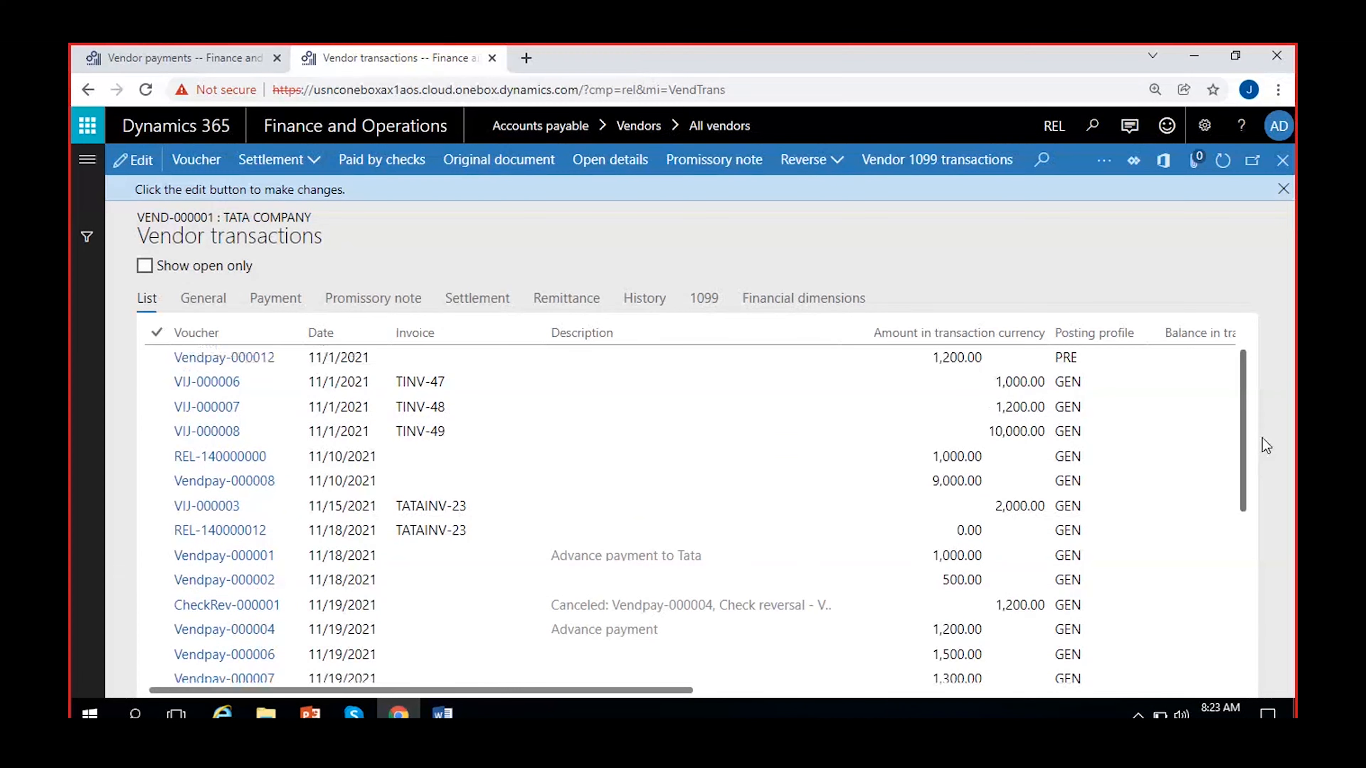
click(344, 525)
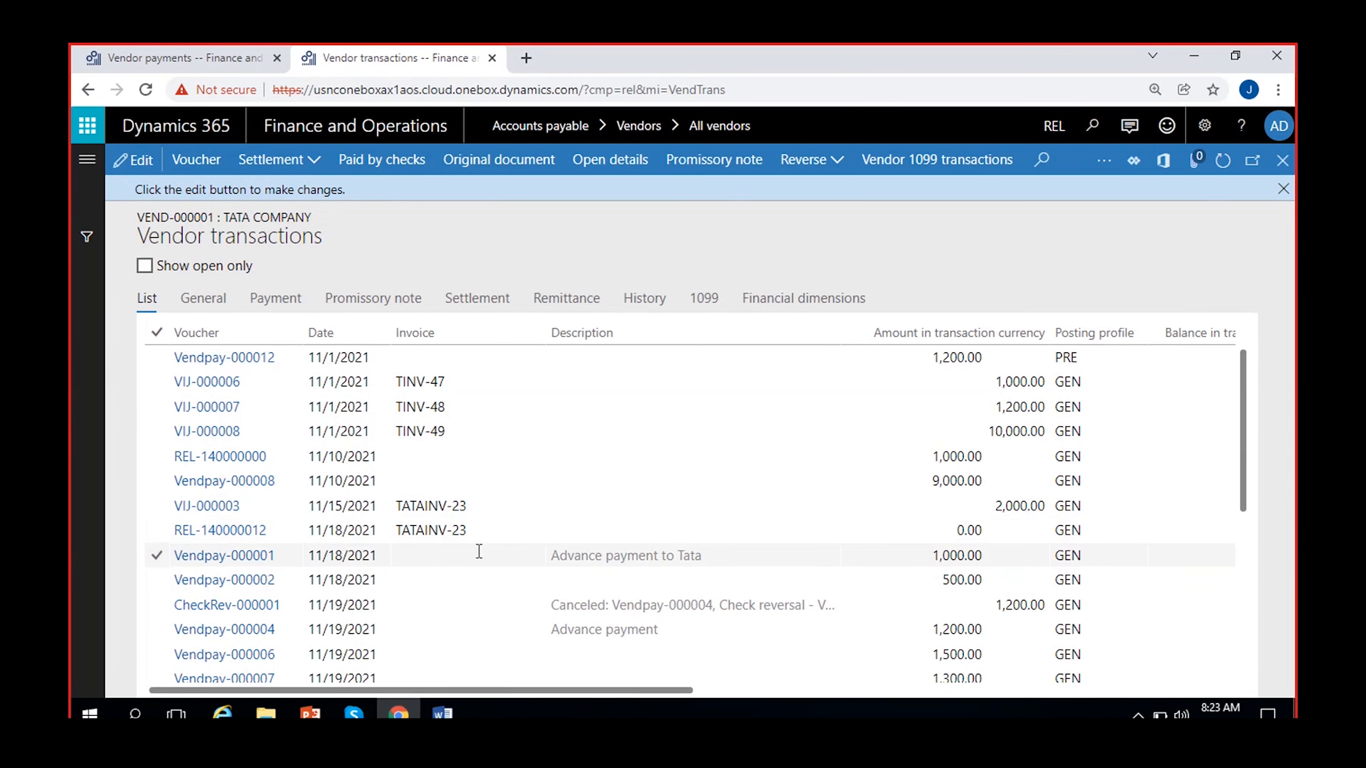
scroll(479, 554, down, 5)
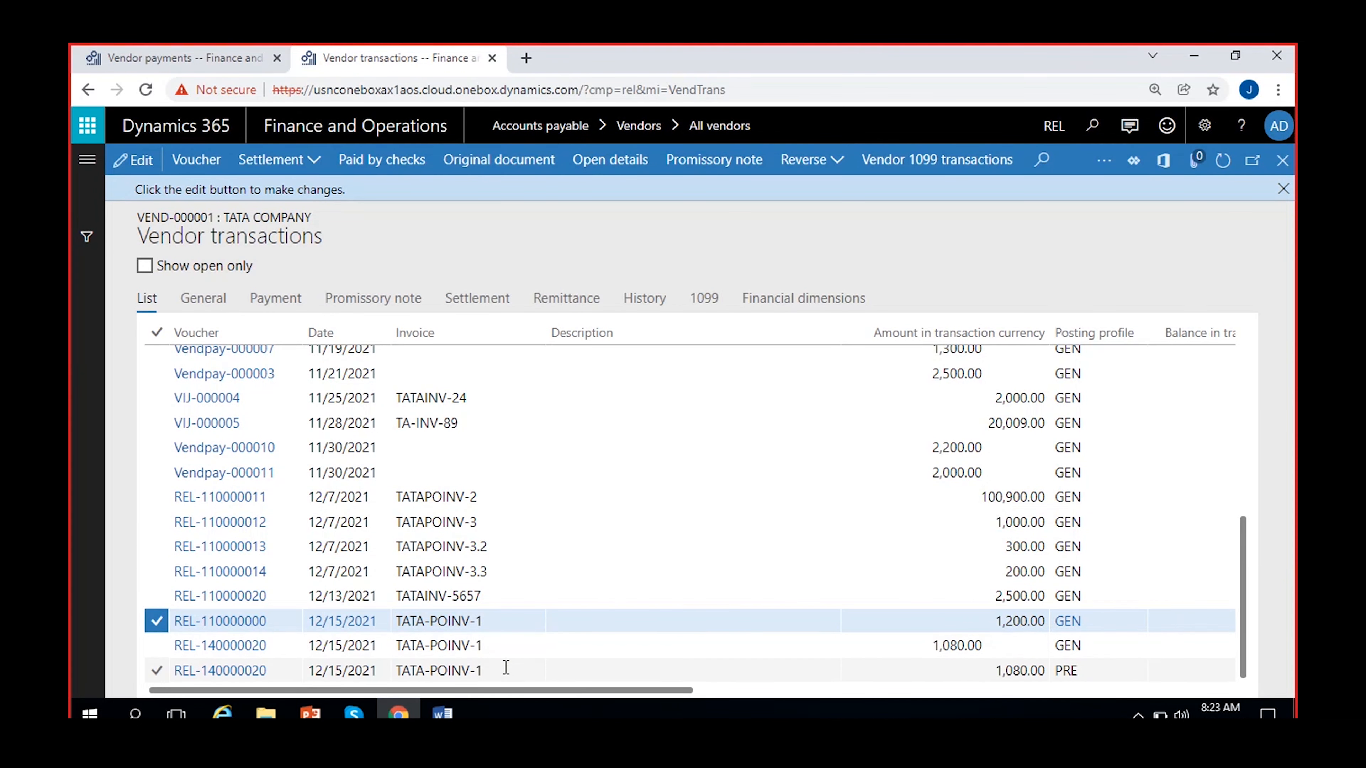
Compare the TATA-POINV-1 invoice line with the REL-140000020 settlement line that has posting profile GEN.
click(498, 642)
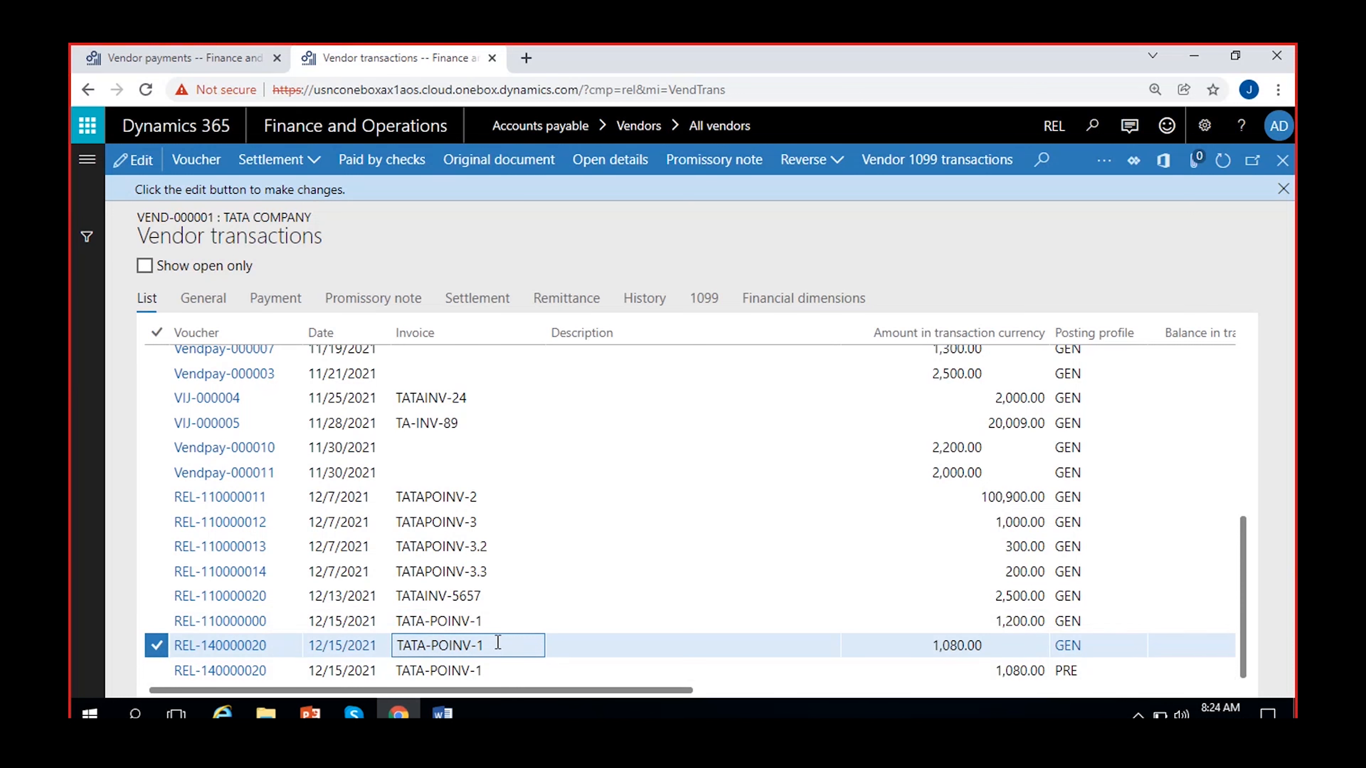
ctrl+click(524, 619)
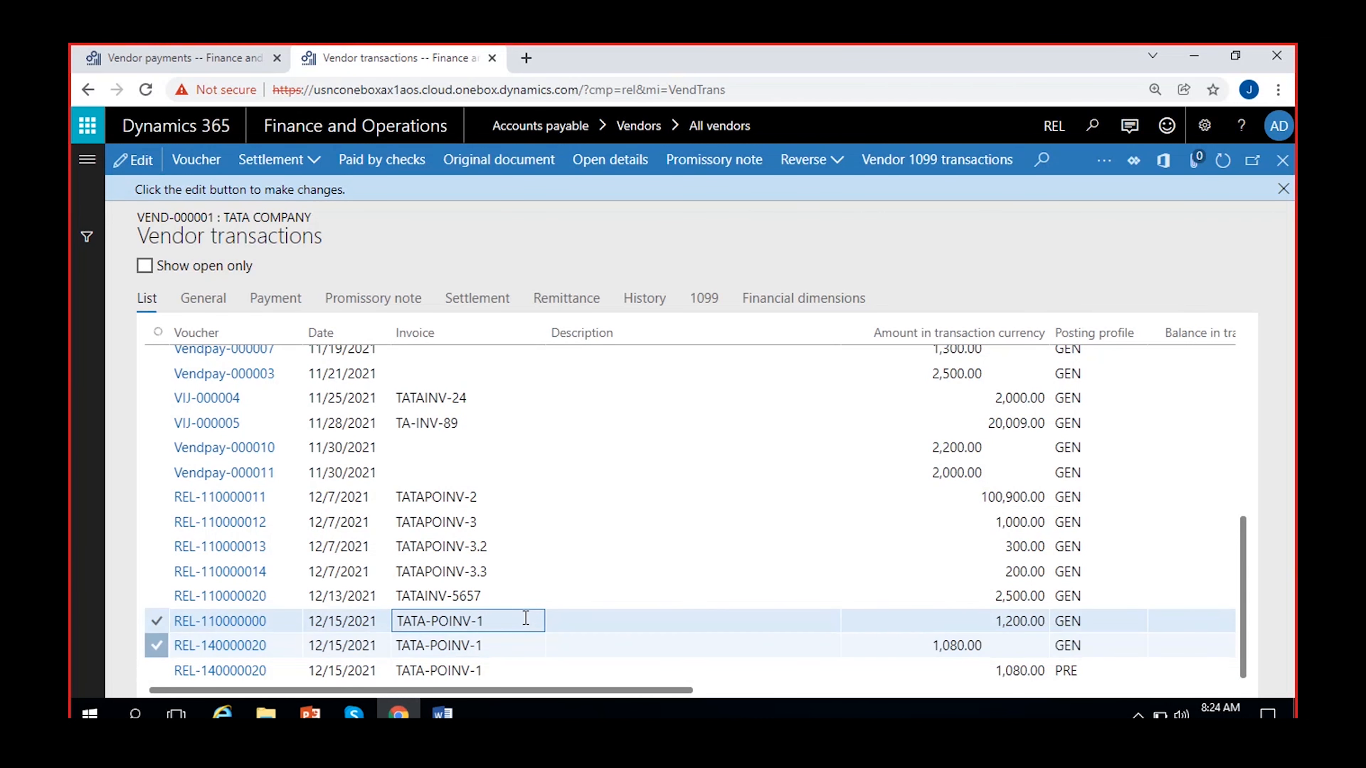
mouse_move(607, 694)
mouse_down()
mouse_move(781, 696)
mouse_move(596, 700)
mouse_up()
click(517, 642)
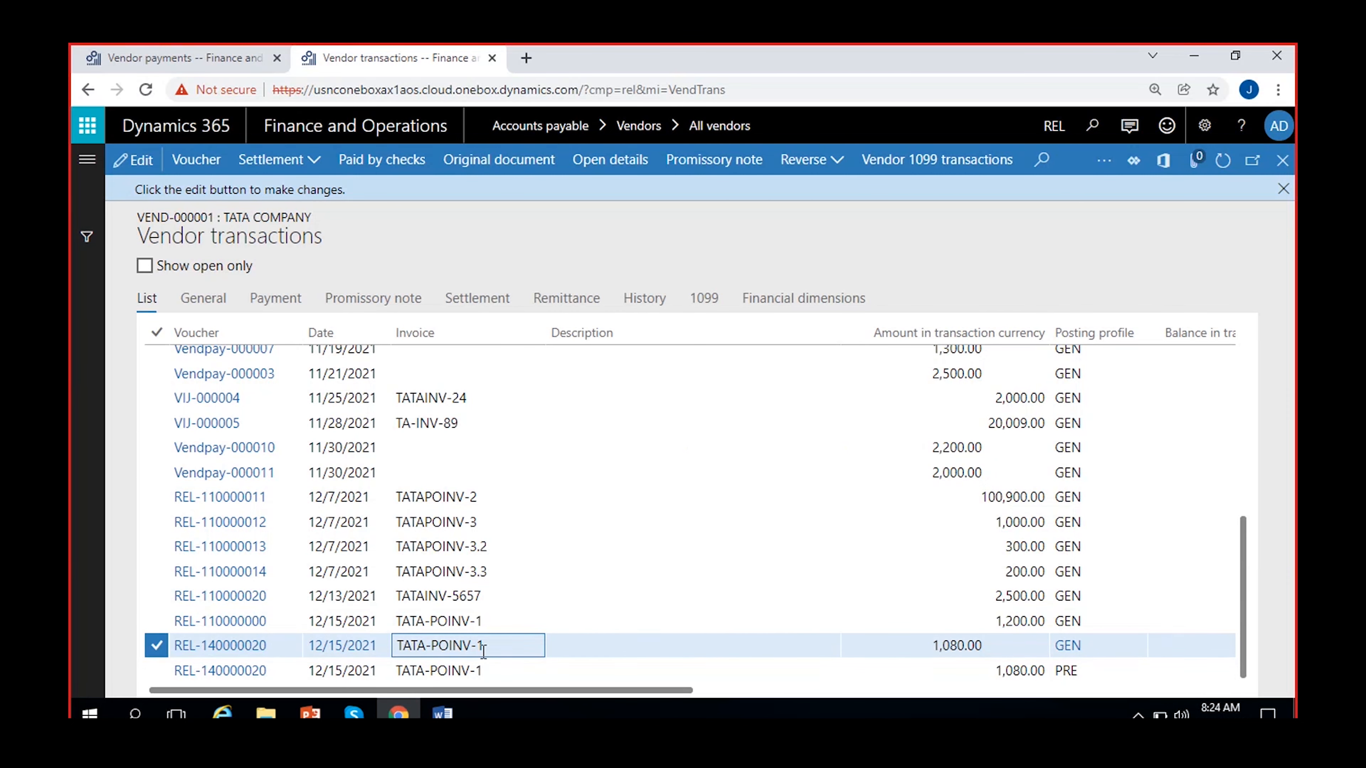
Examine the voucher transactions of settlement voucher REL-140000020 and return to Tata company's vendor transactions.
click(239, 645)
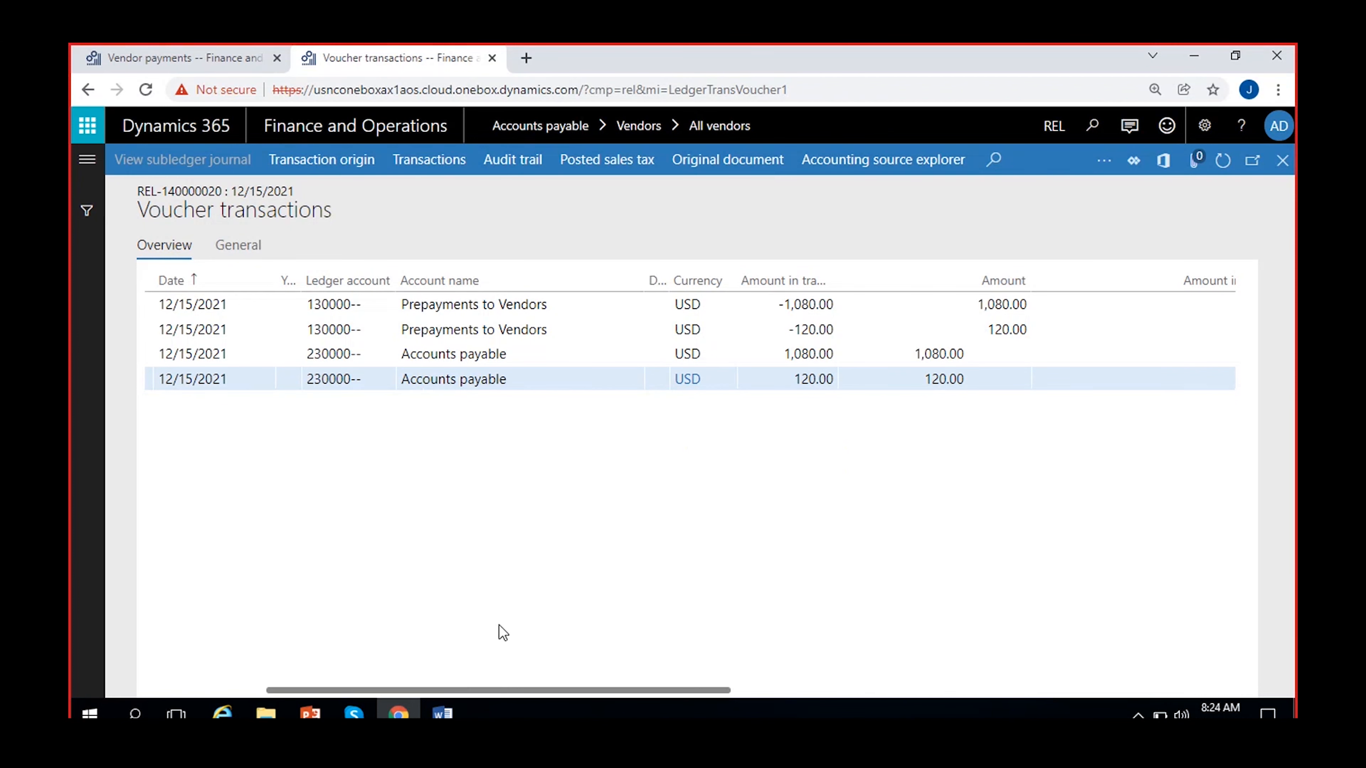
click(1283, 160)
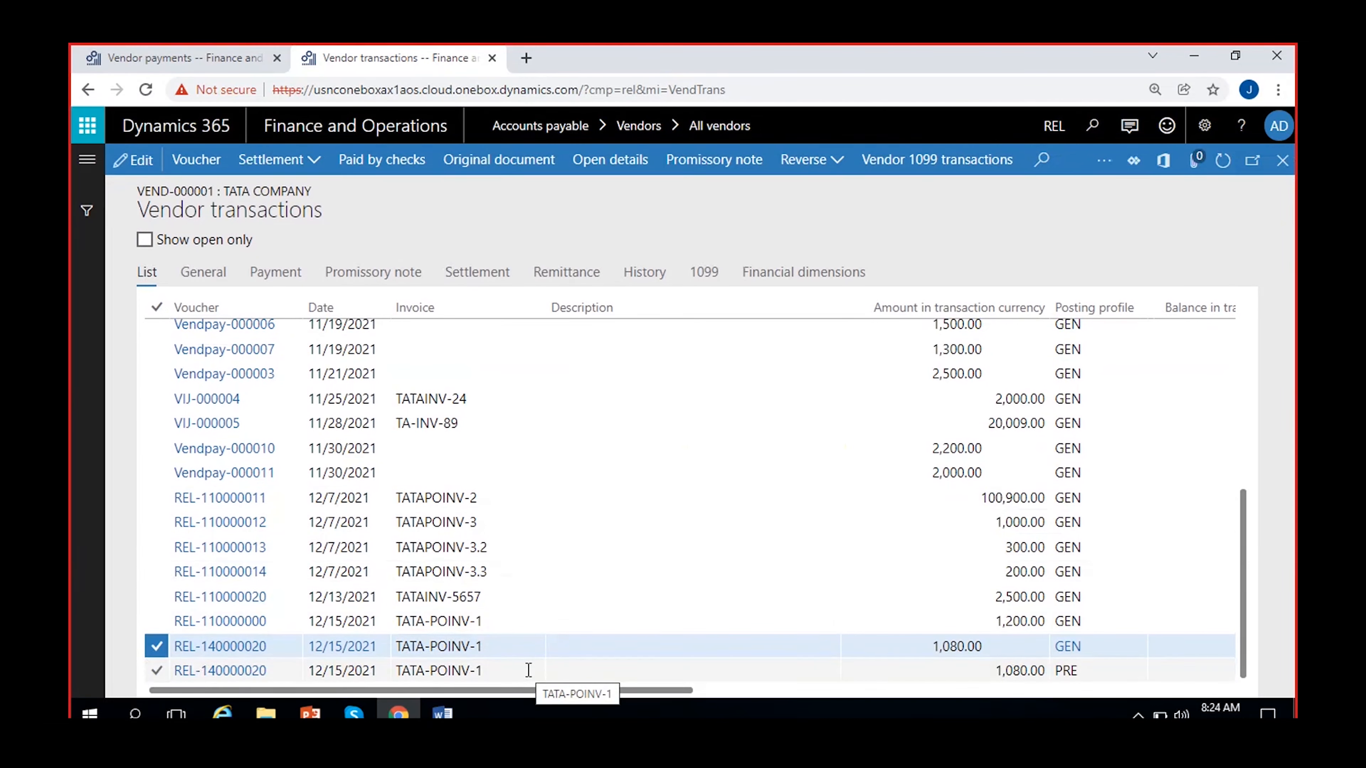
drag(1244, 558, 210, 675)
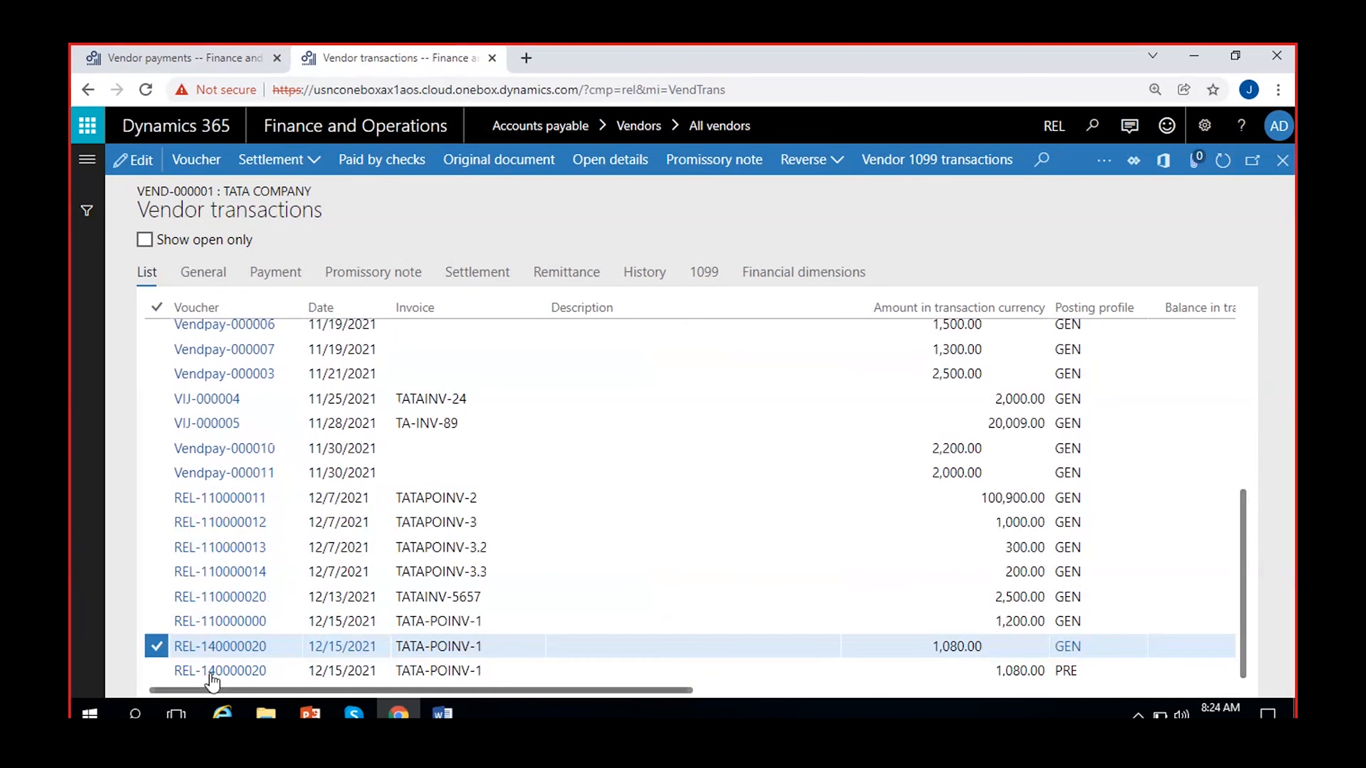
drag(331, 692, 211, 694)
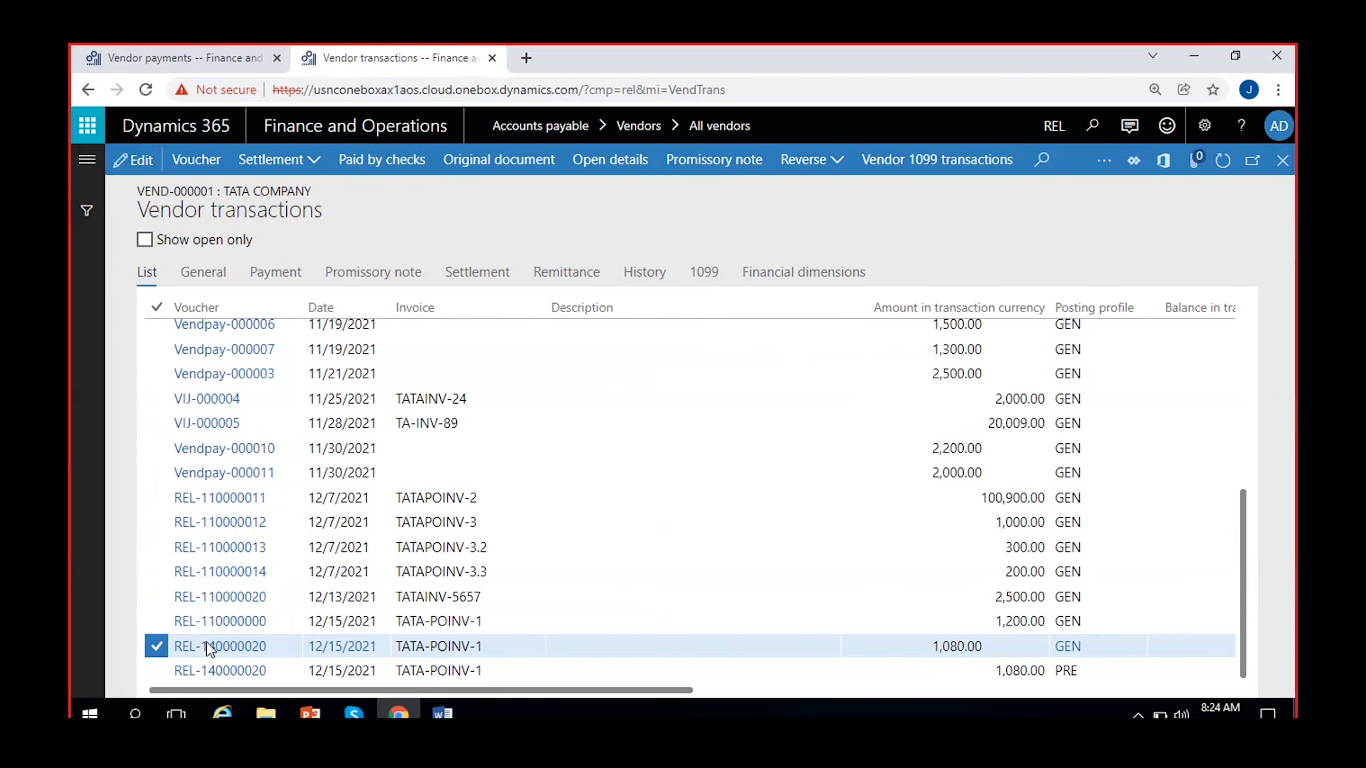
click(210, 647)
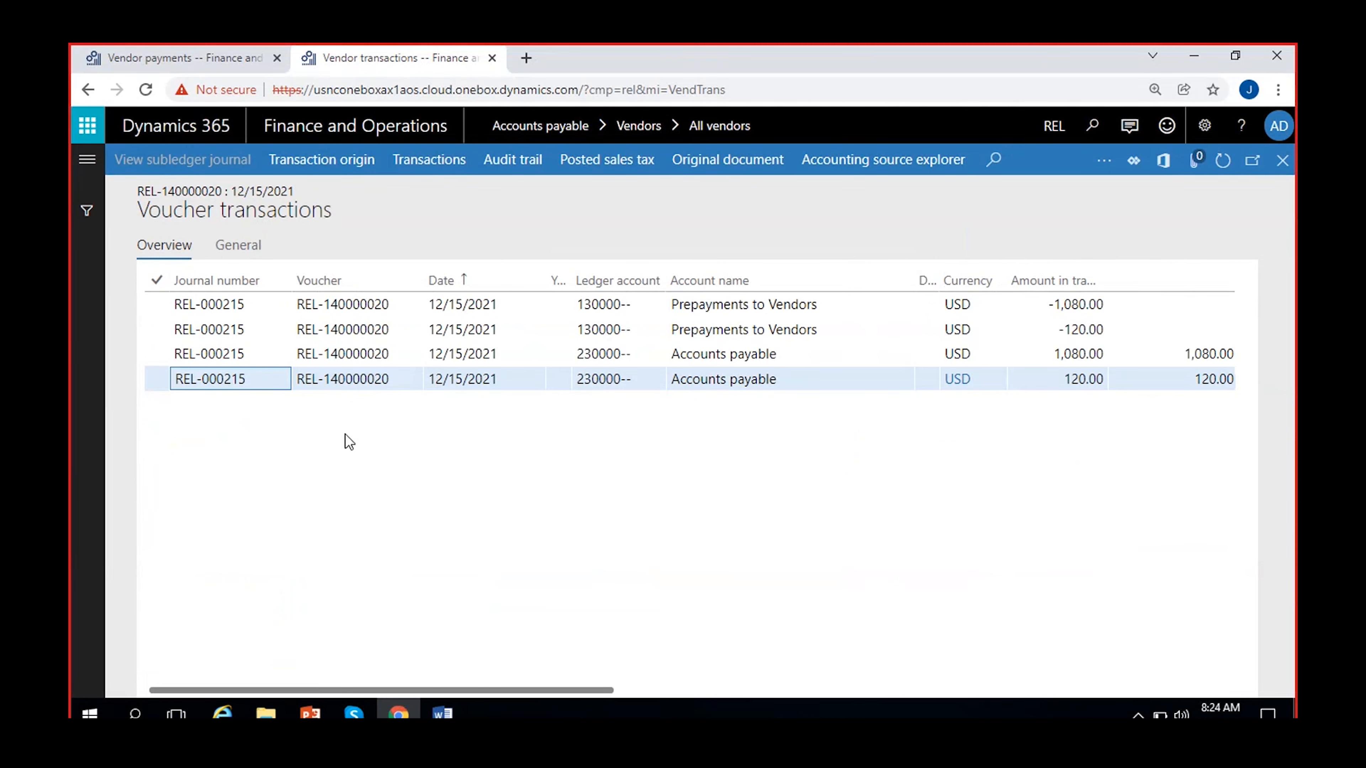
key(Escape)
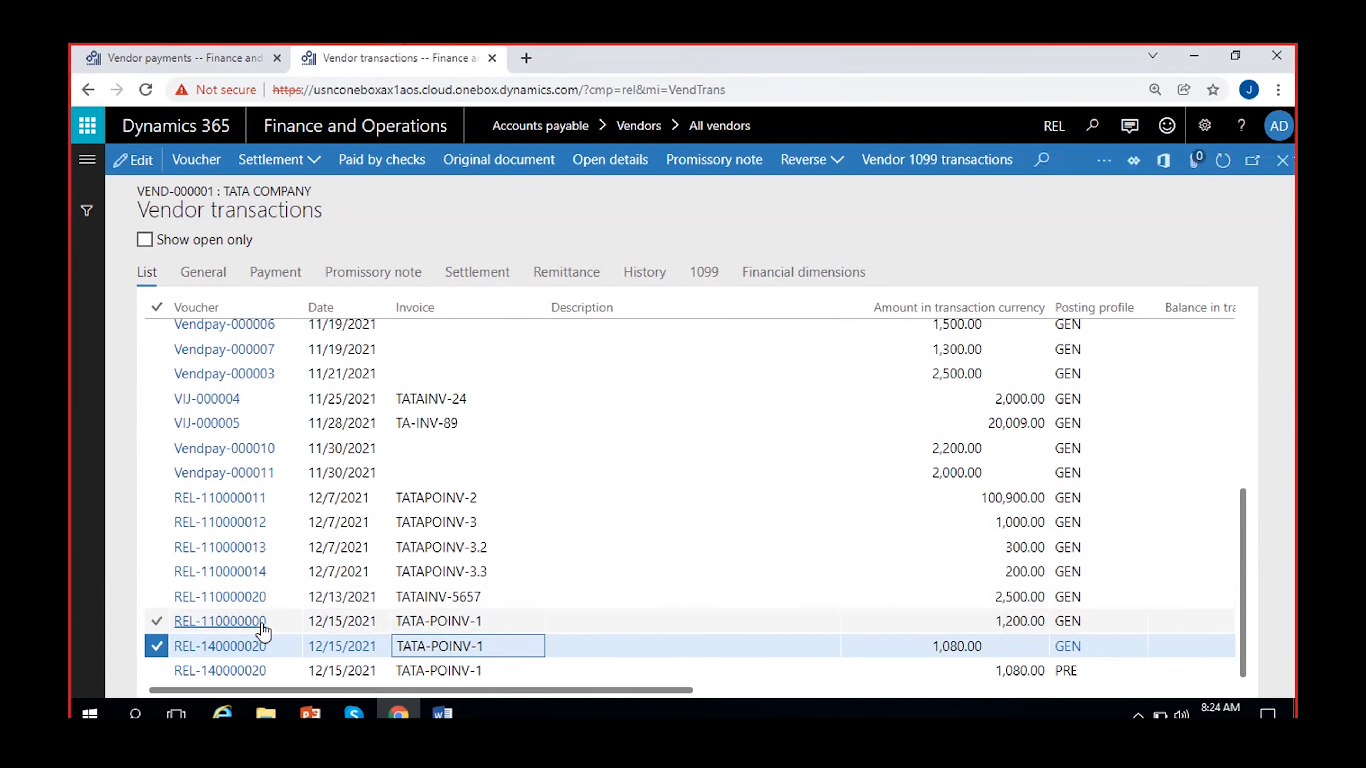
Filter Tata company's vendor transactions to voucher REL-140000020.
click(284, 652)
key(ctrl+c)
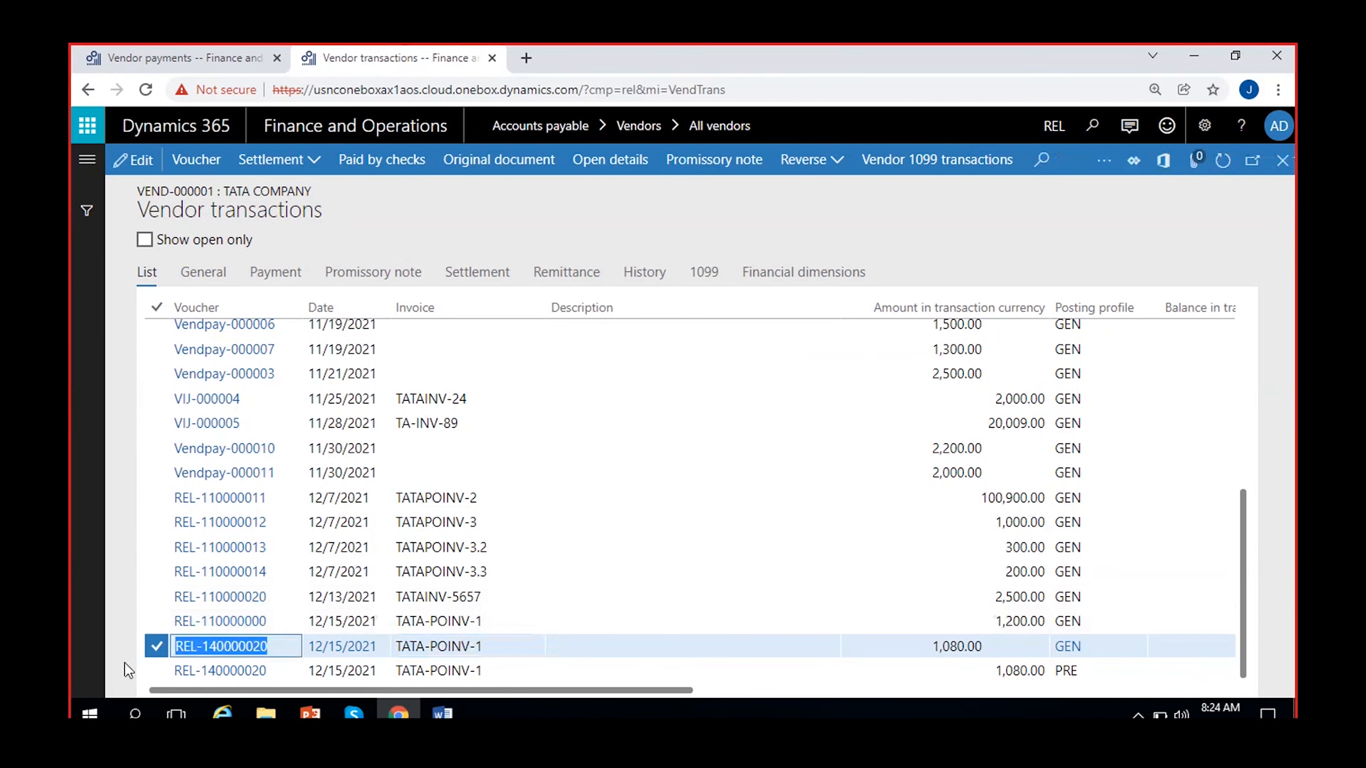
click(246, 311)
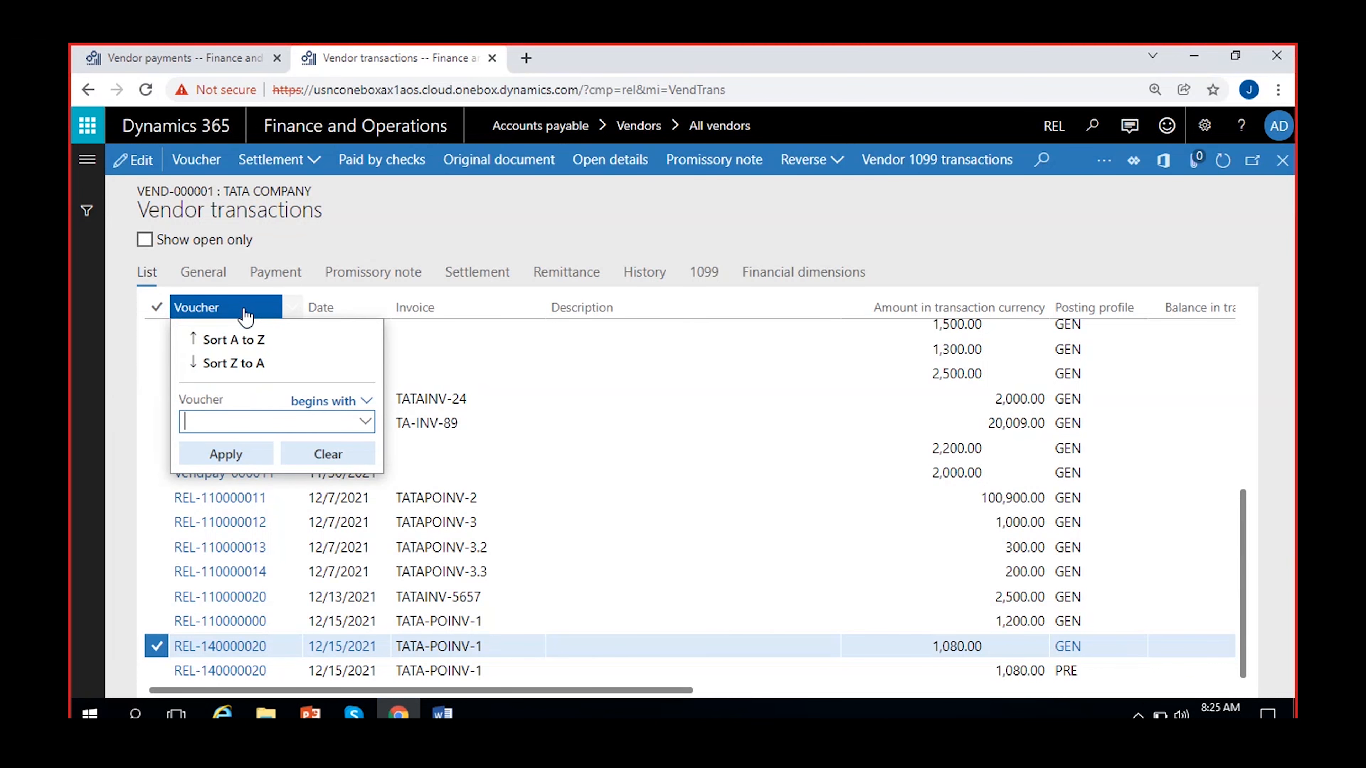
key(ctrl+v)
click(226, 457)
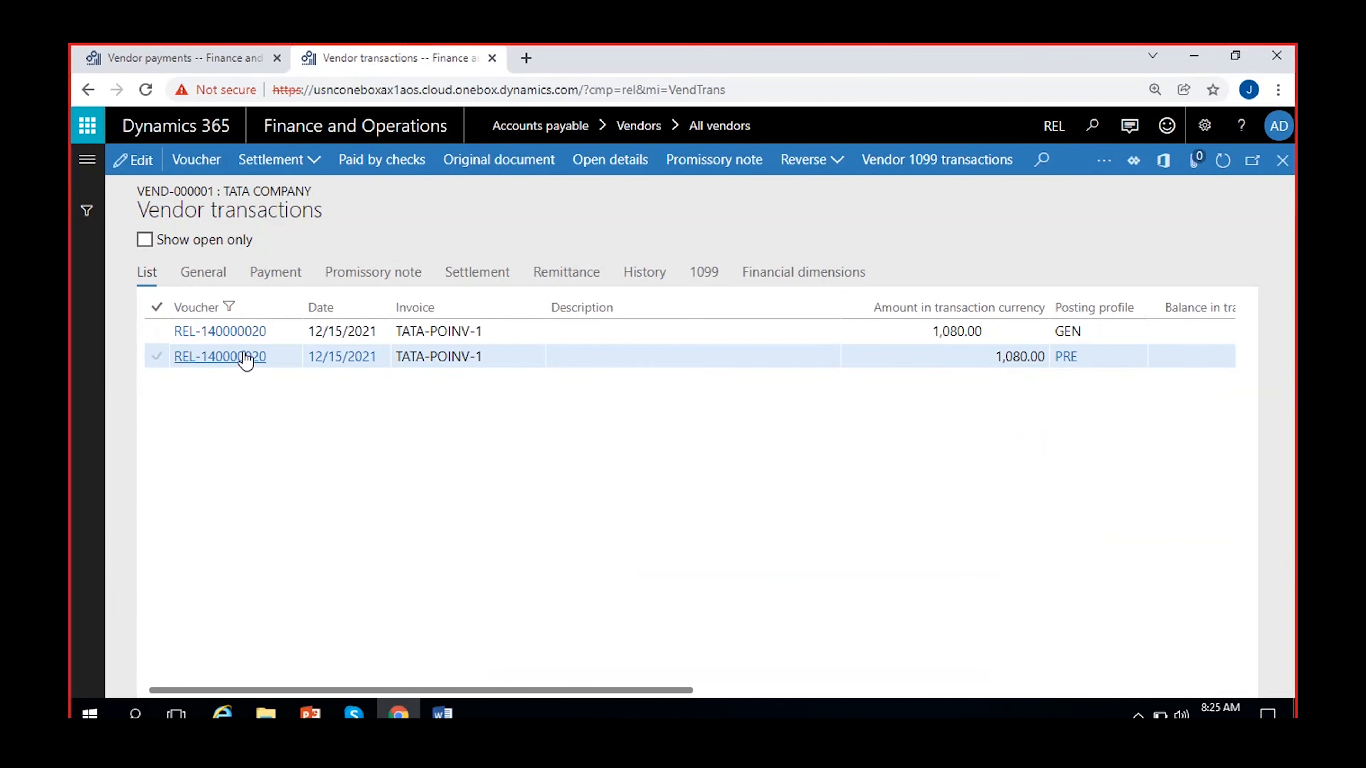
Open the voucher transactions of the GEN line and compare the Prepayments to Vendors amounts with the Accounts payable amounts.
click(231, 330)
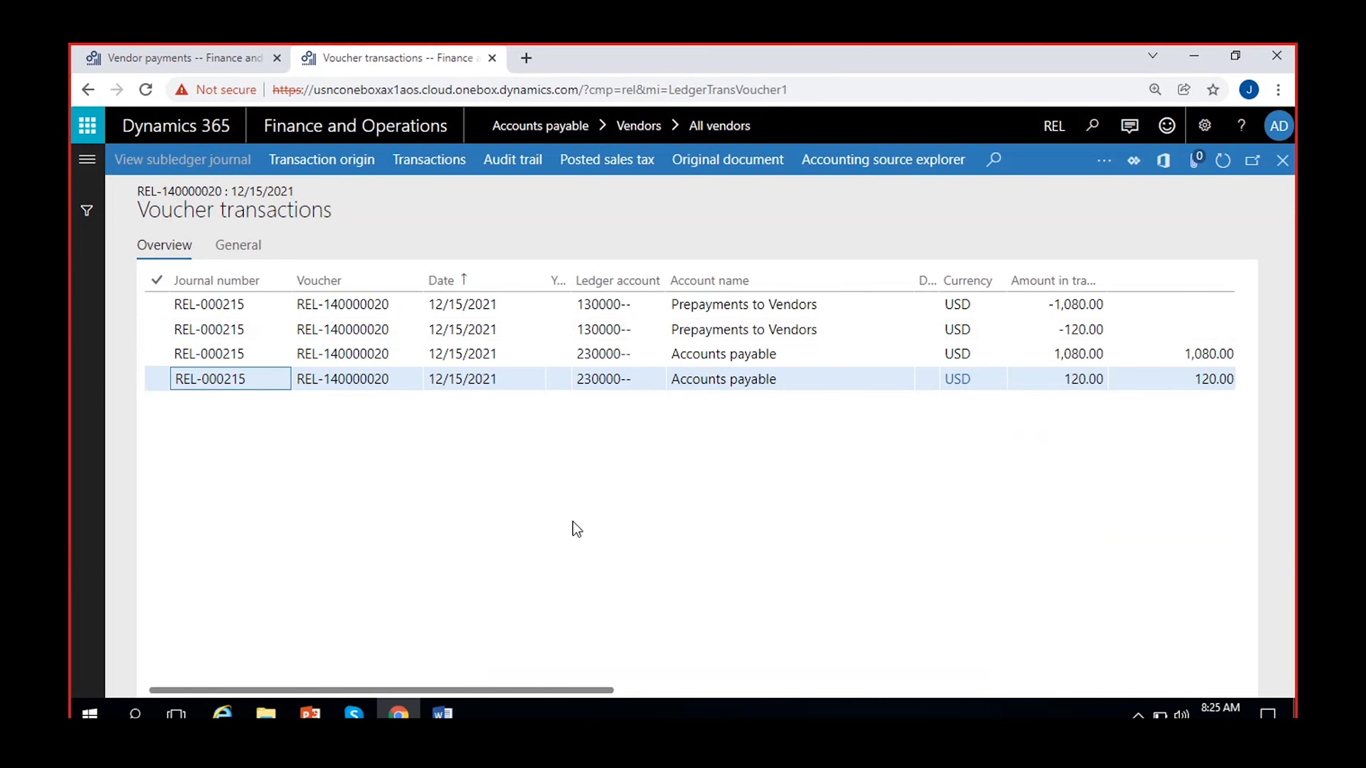
scroll(574, 520, right, 2)
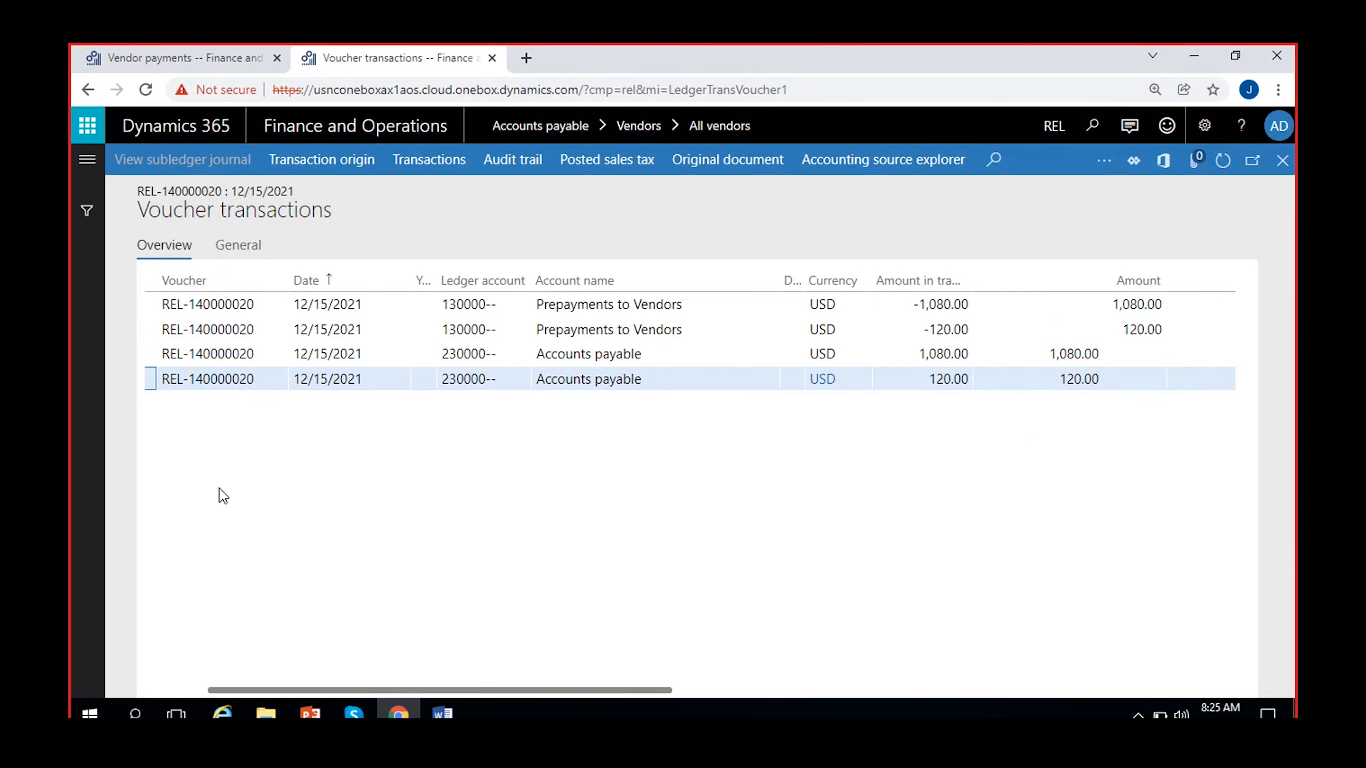
drag(919, 354, 992, 357)
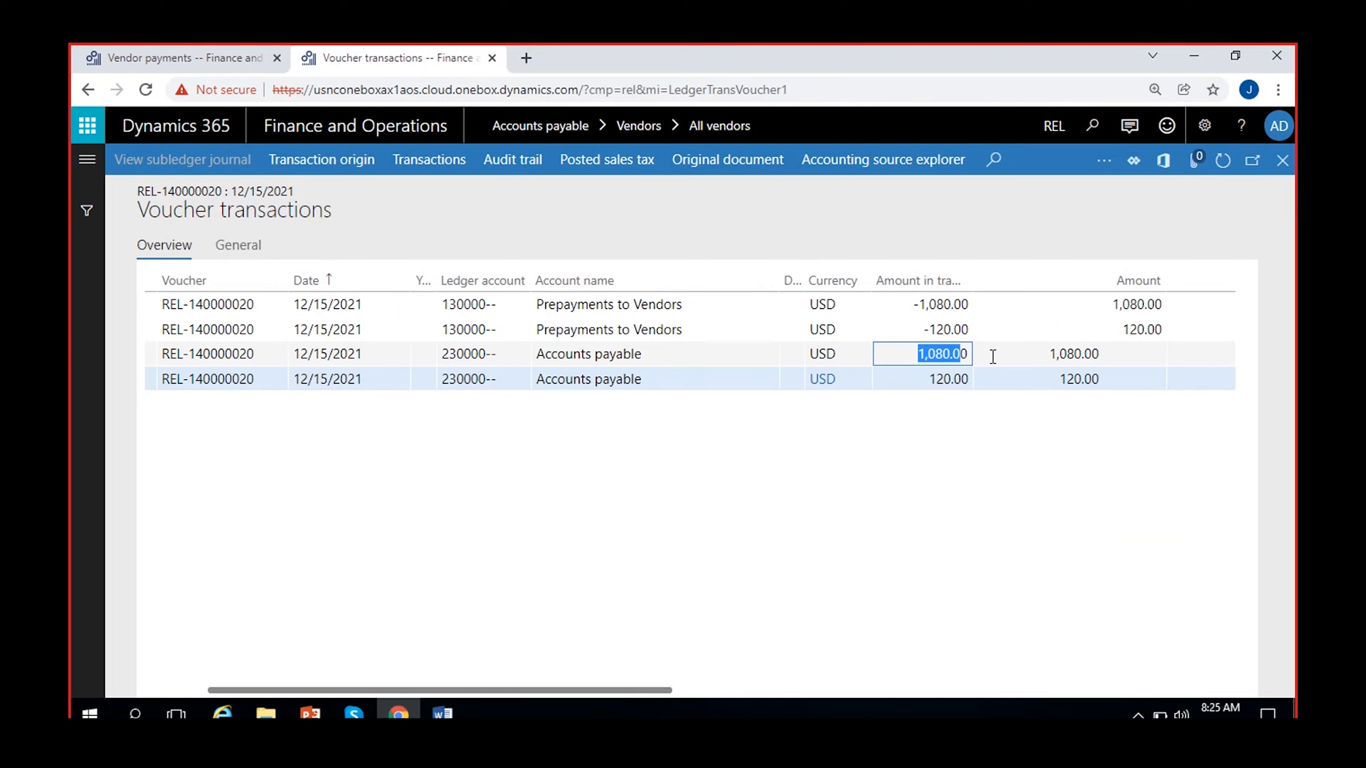
click(930, 380)
drag(961, 312, 991, 305)
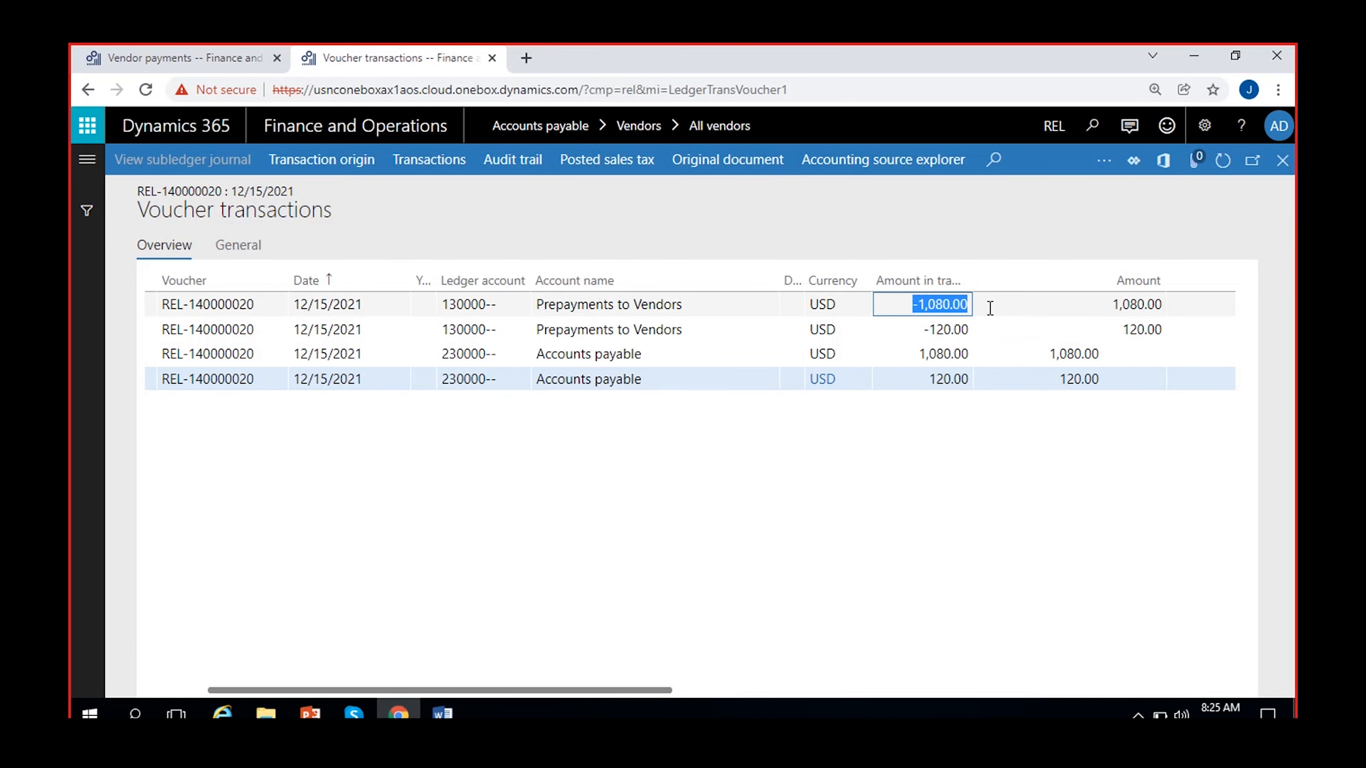
click(926, 329)
click(942, 449)
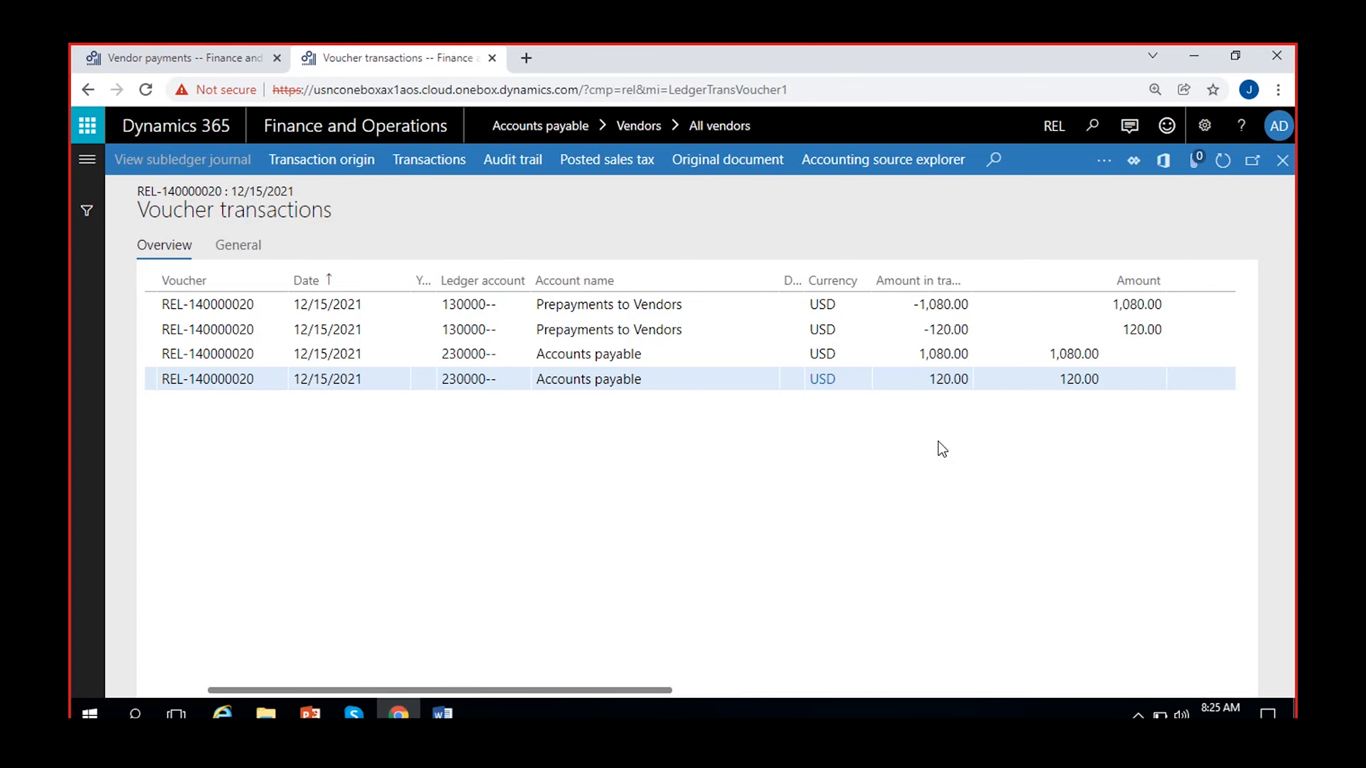
Switch to the Dynamics new document in Word and add a line reading "Settlement" below "Bank CR".
click(442, 713)
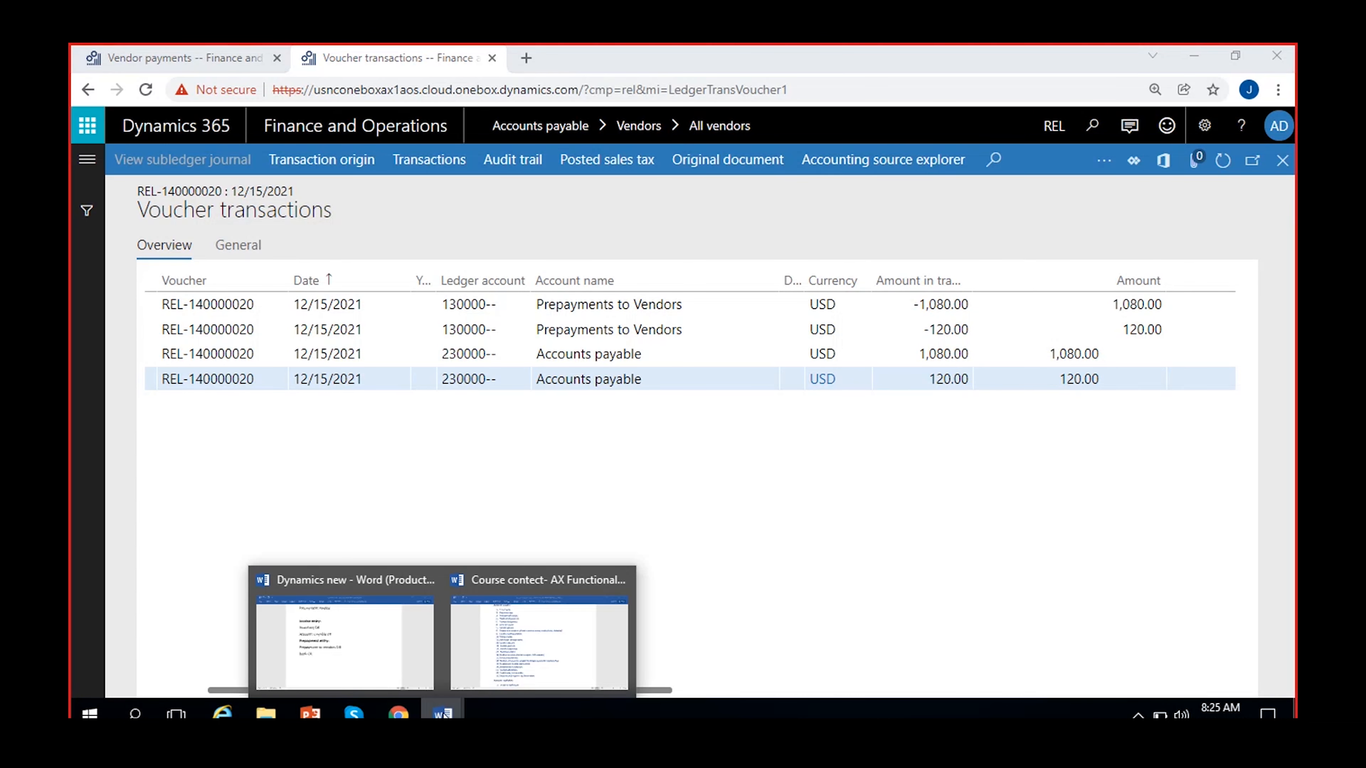
click(345, 641)
key(Return)
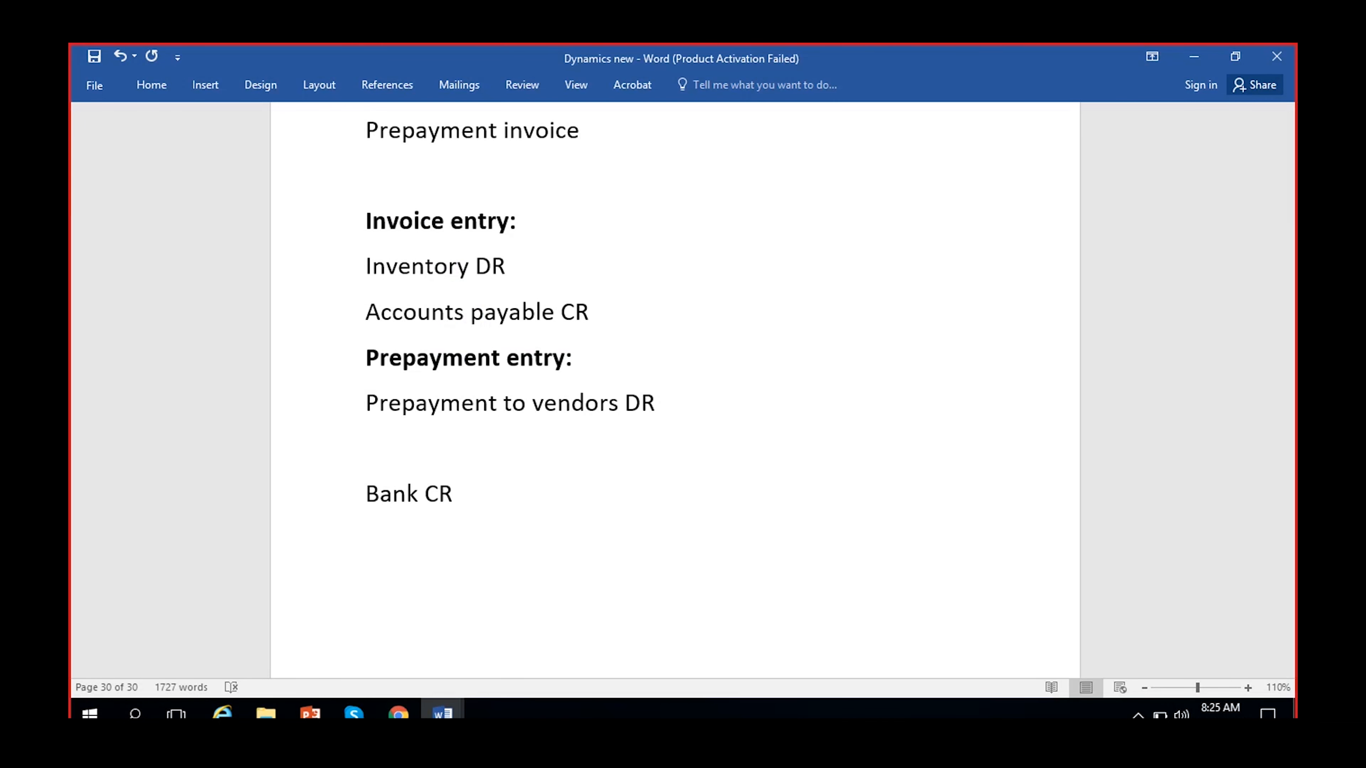
key(BackSpace)
click(506, 445)
key(Return)
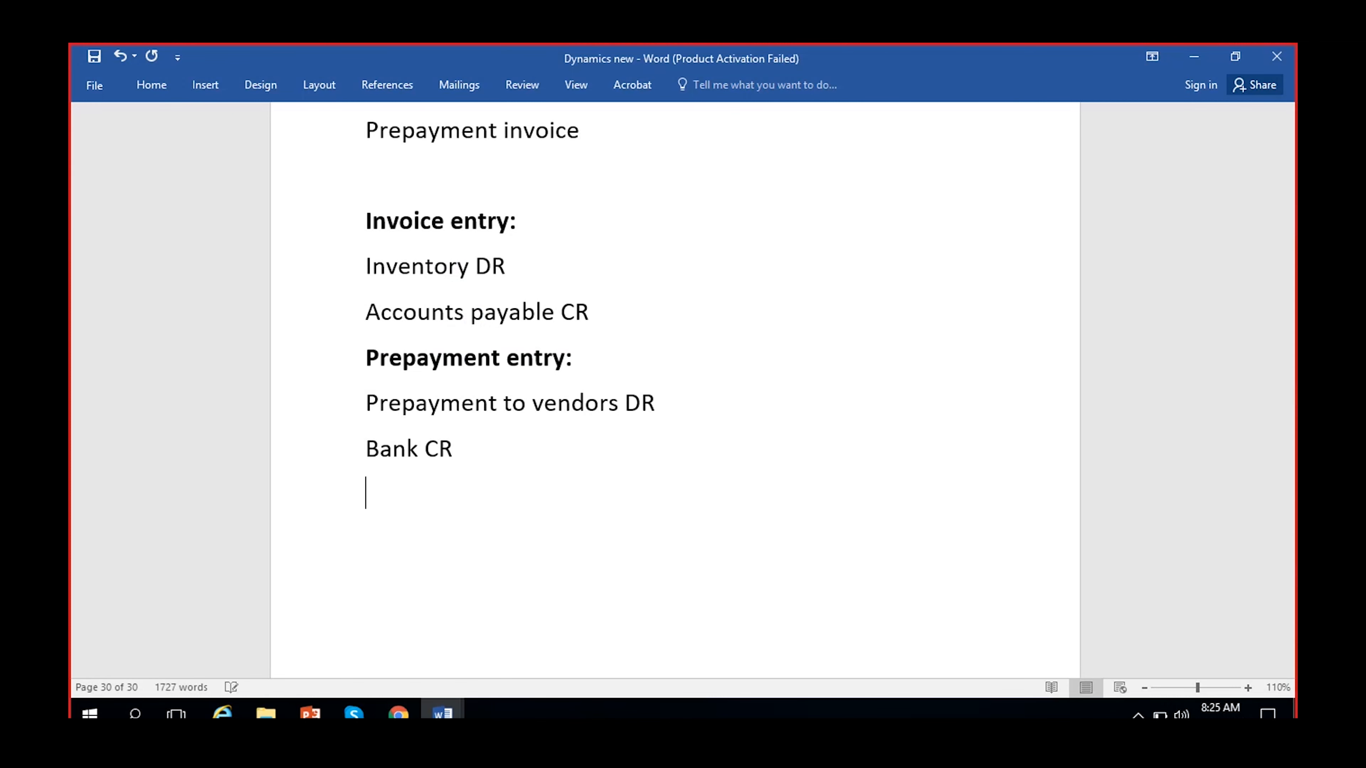
text(Settlemet)
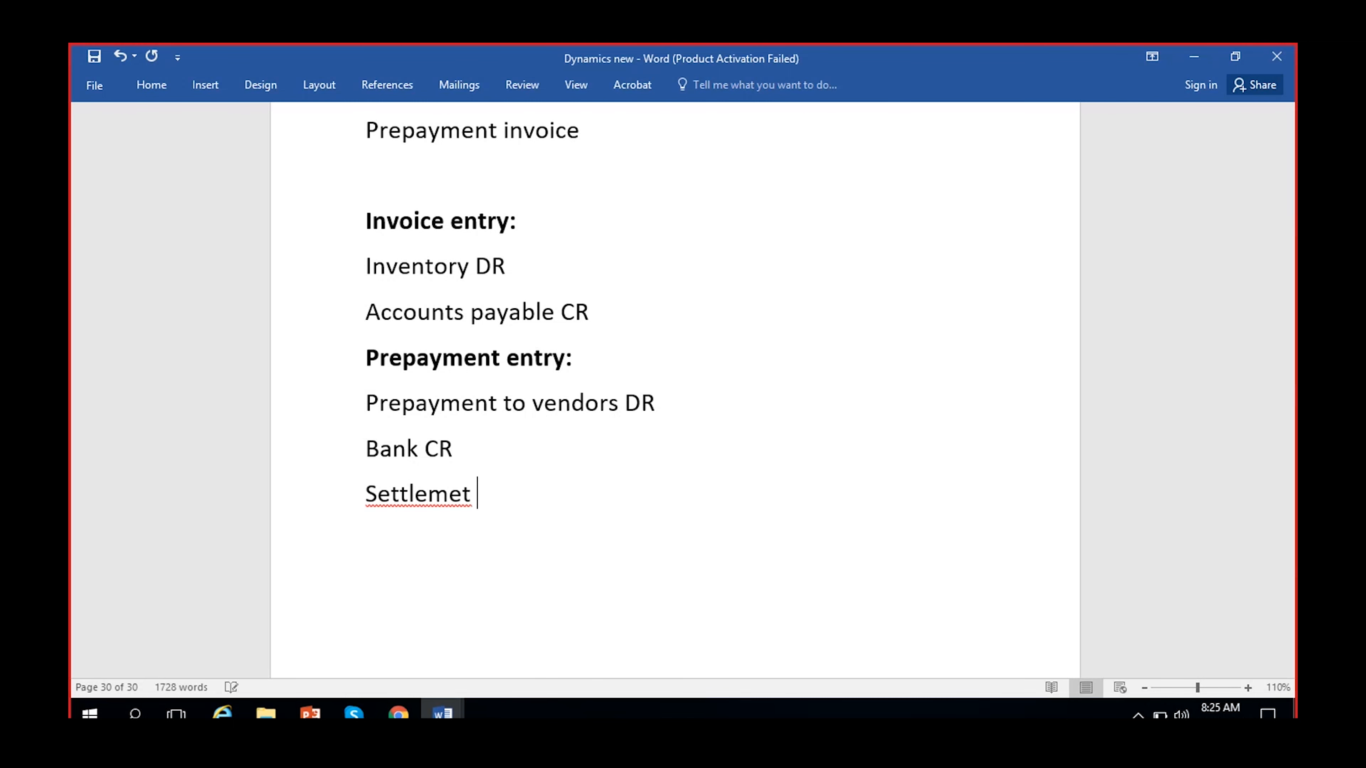
key(BackSpace)
key(BackSpace)
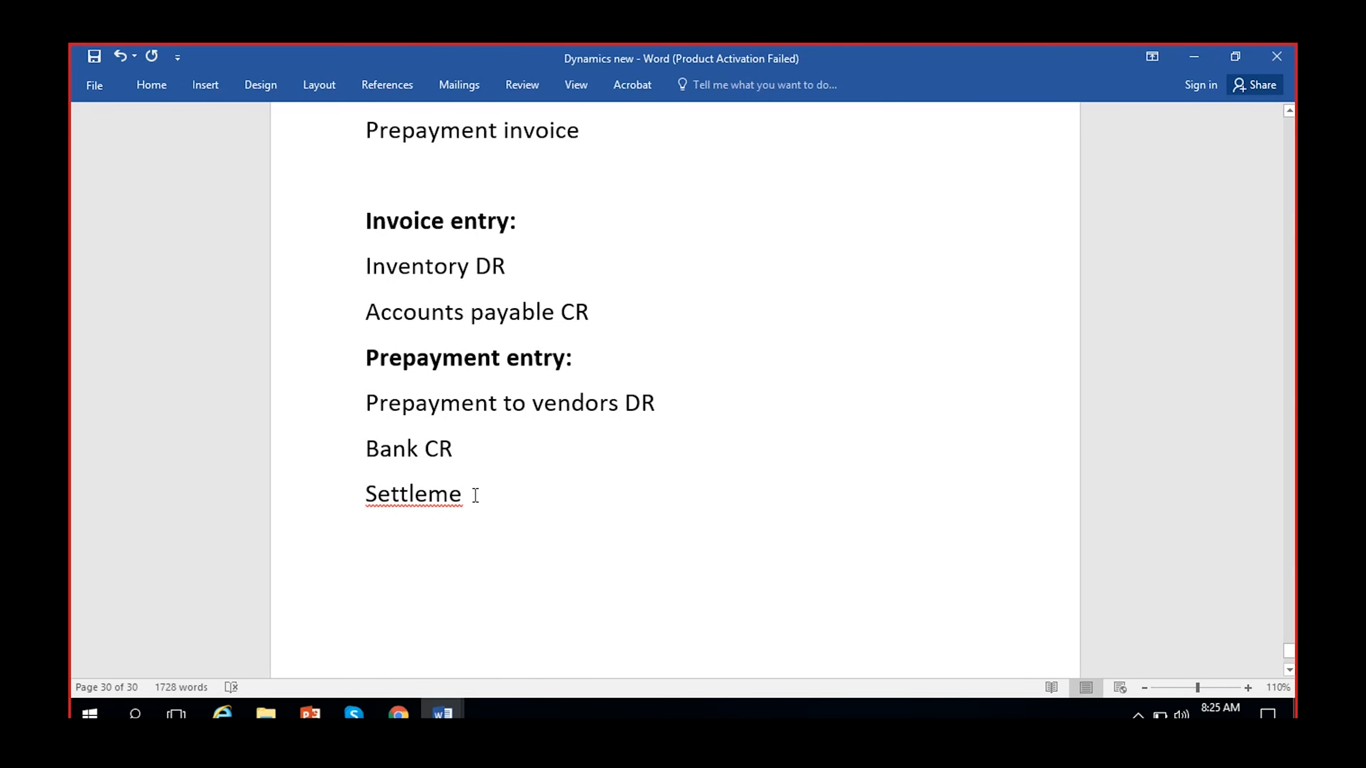
text(nt)
Complete the new line as the heading "Settlement voucher:" and make it bold.
right_click(423, 502)
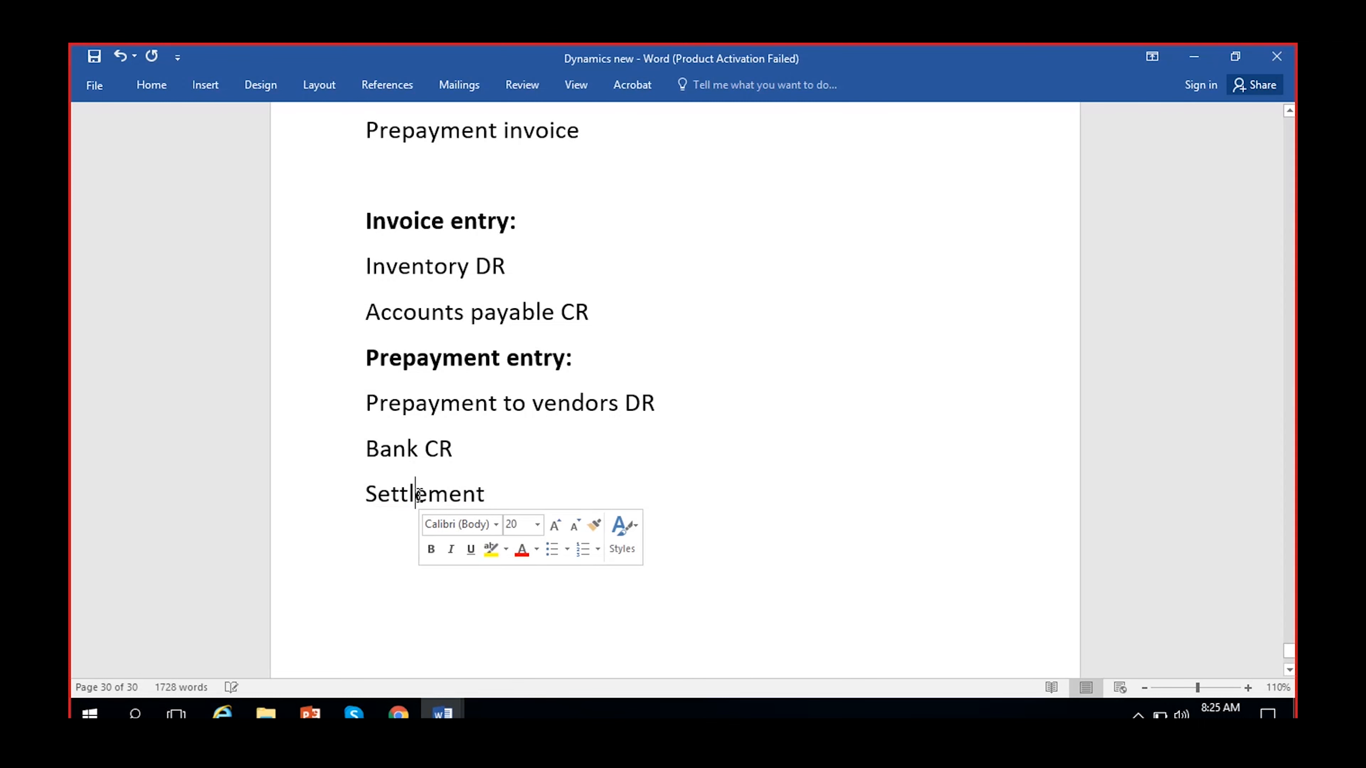
key(Escape)
click(539, 539)
right_click(538, 538)
click(479, 498)
click(513, 489)
text(voucher:)
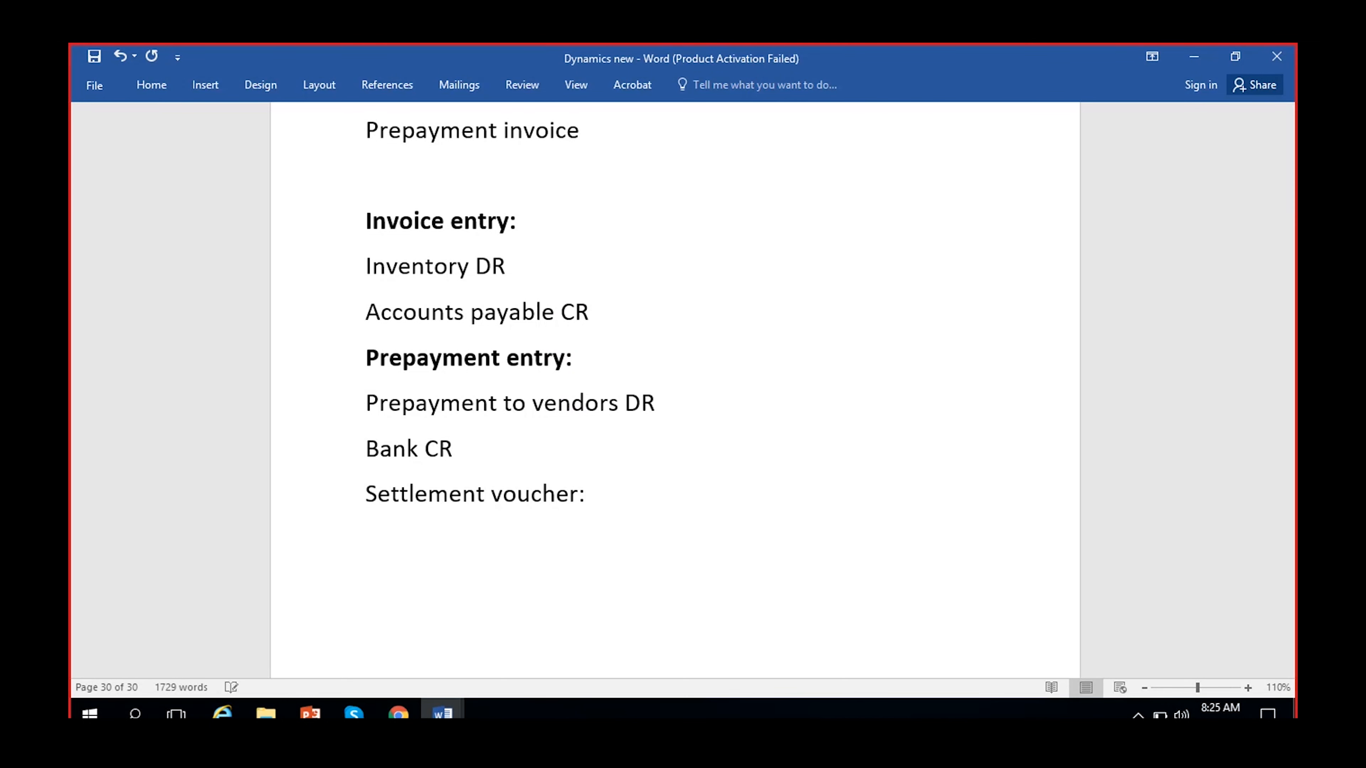
scroll(479, 418, down, 3)
drag(588, 366, 407, 364)
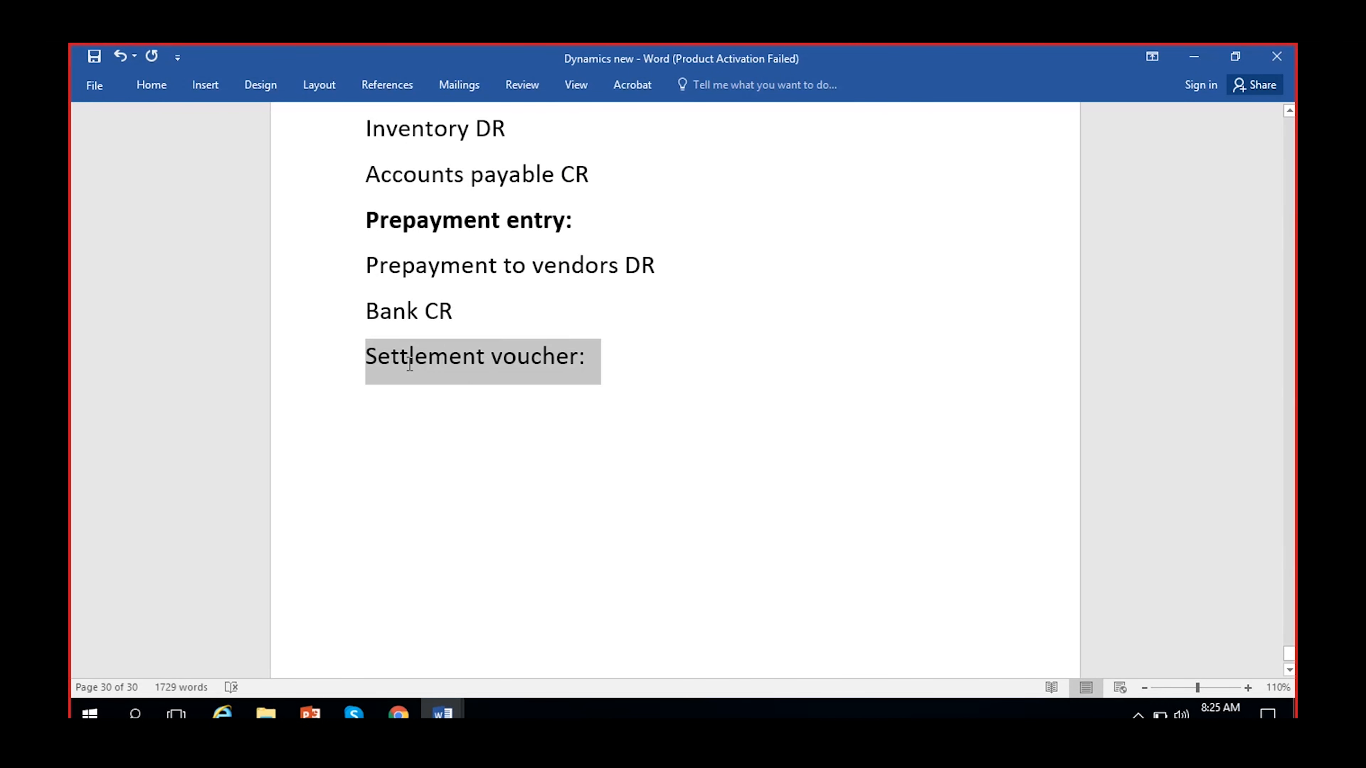
key(ctrl+b)
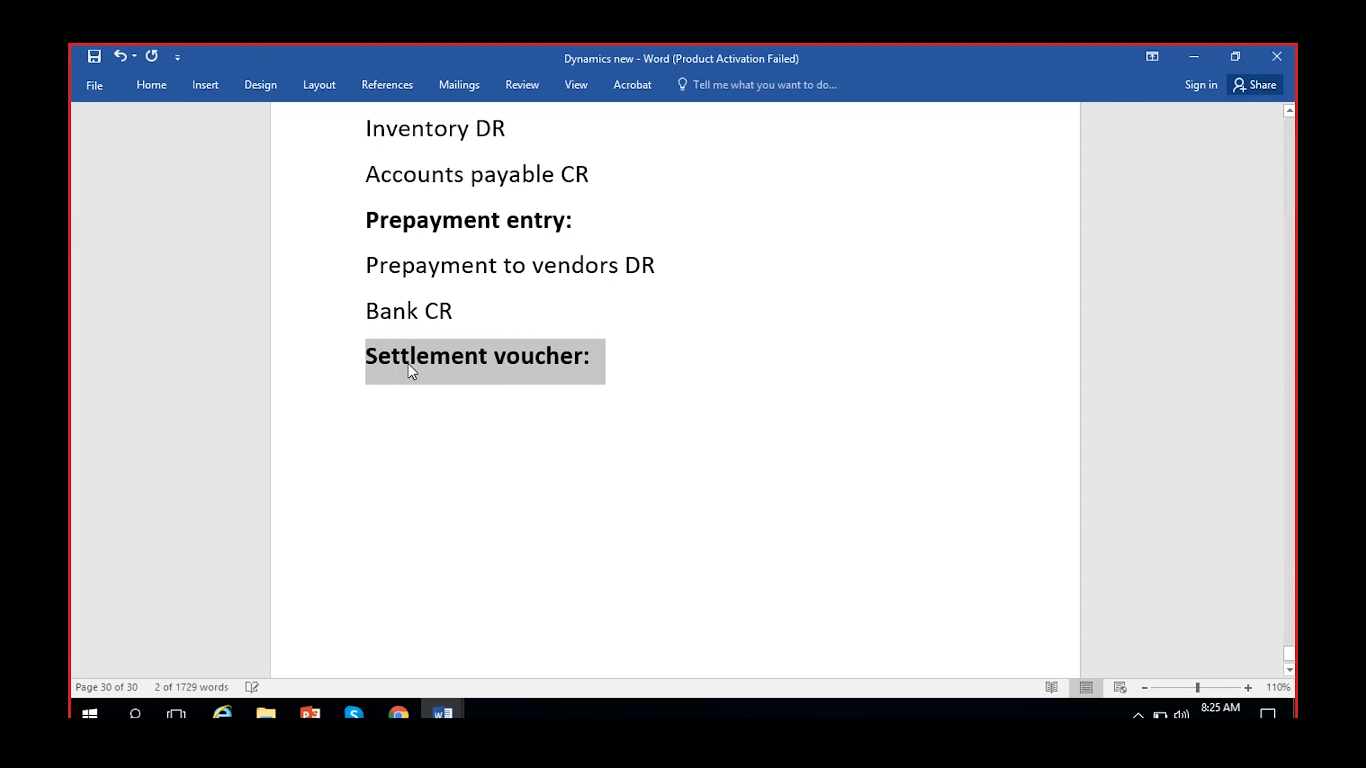
Add the lines "Prepayment to vendors CR" and "Accounts payable DR" below the "Settlement voucher:" heading.
click(418, 420)
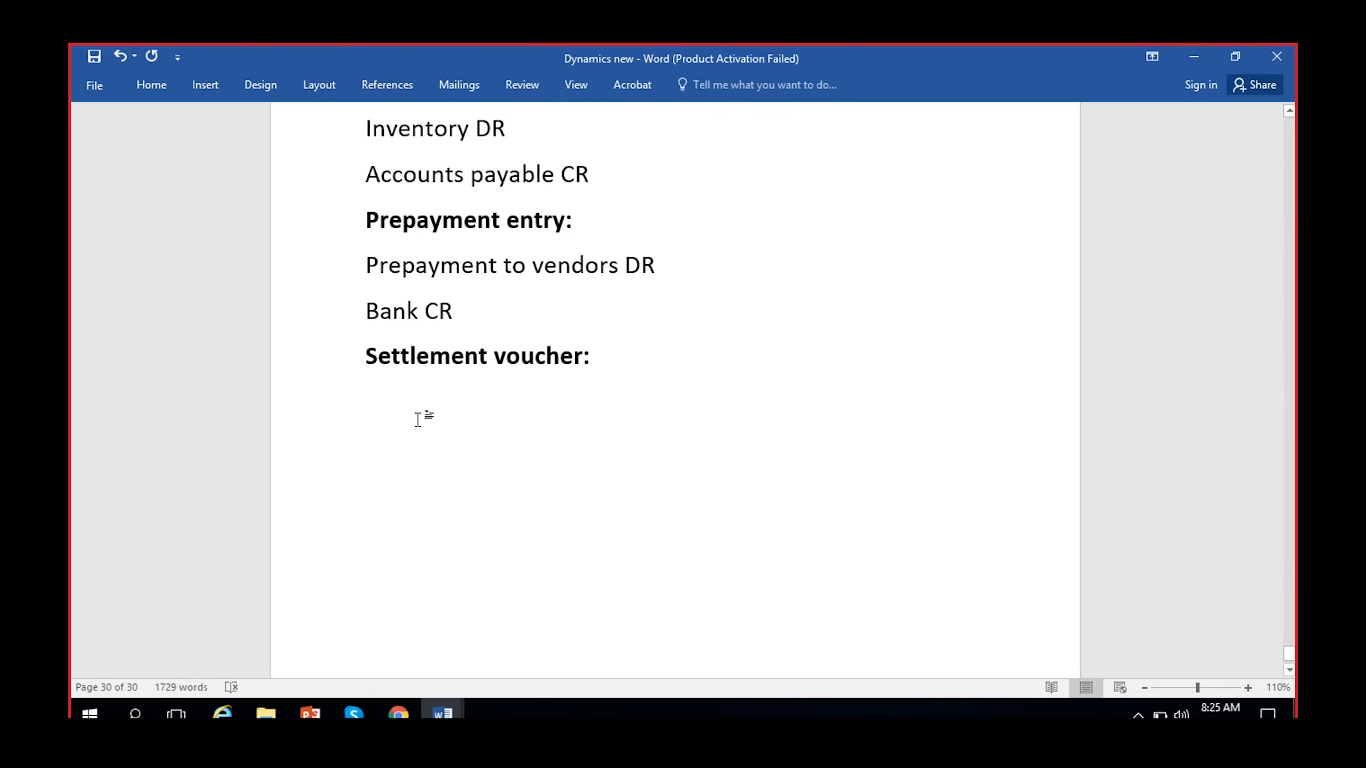
text(P)
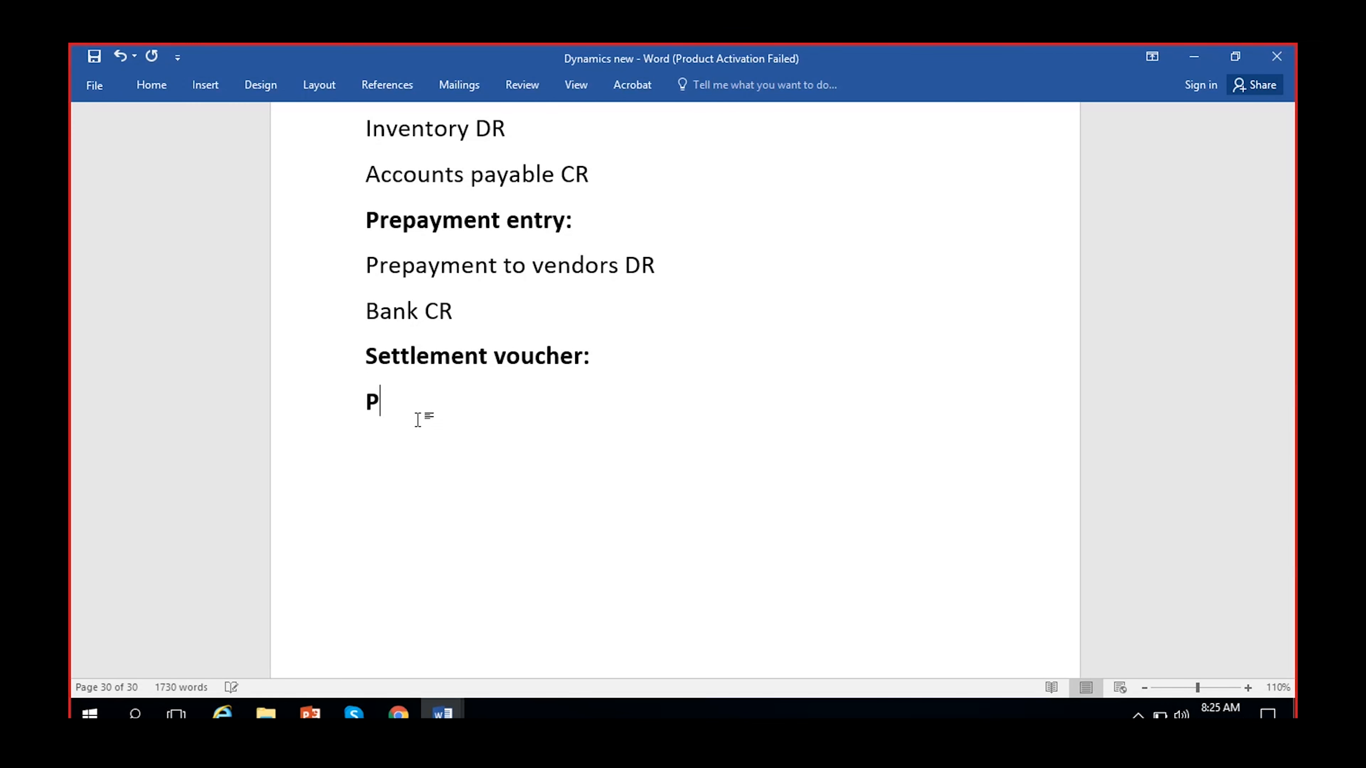
text(rpayment)
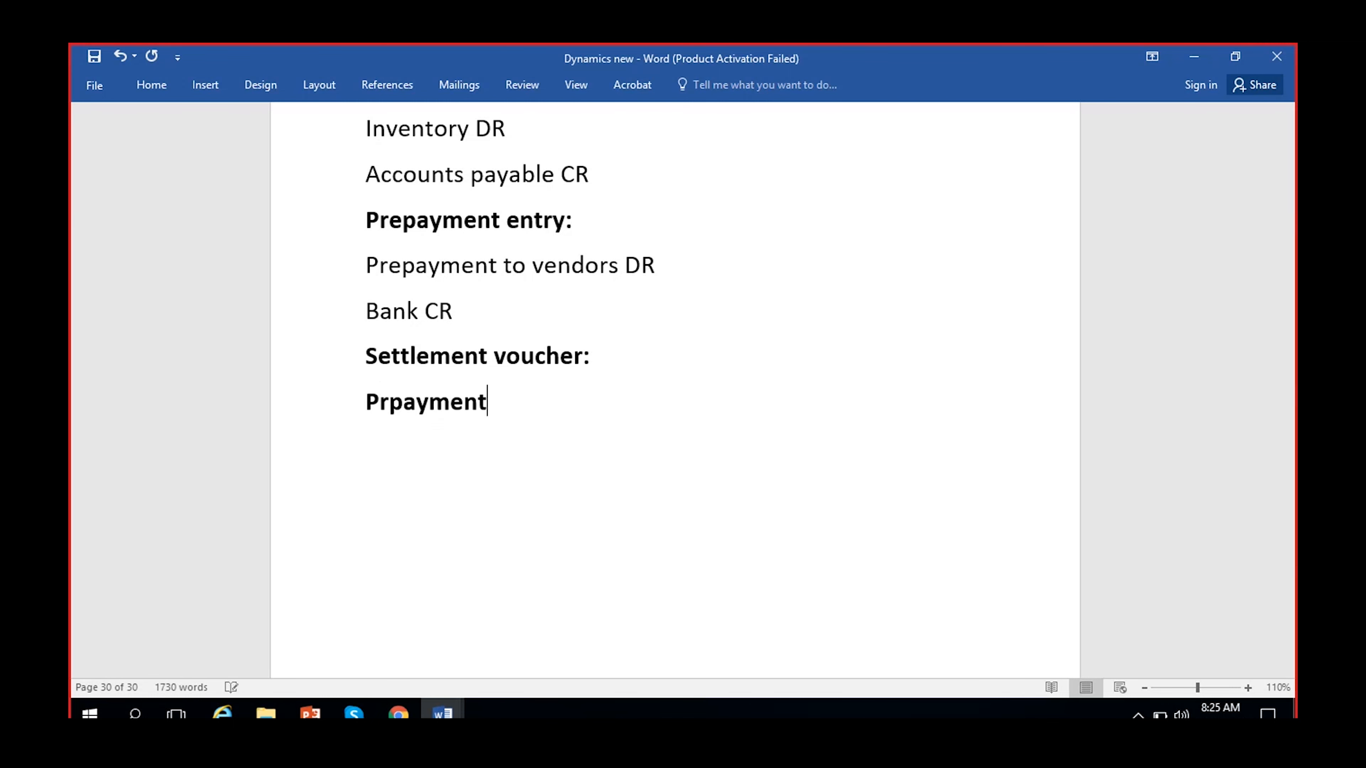
text( to vendors)
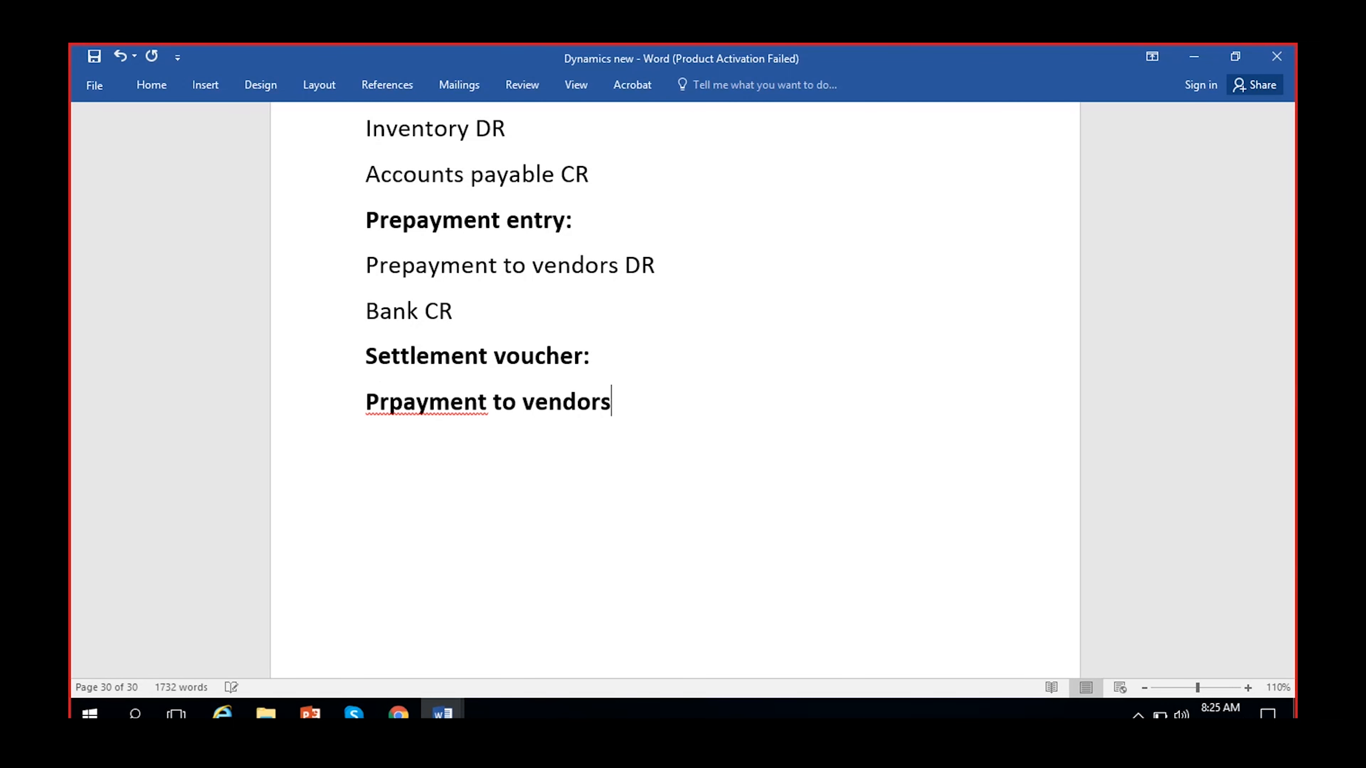
text( CR)
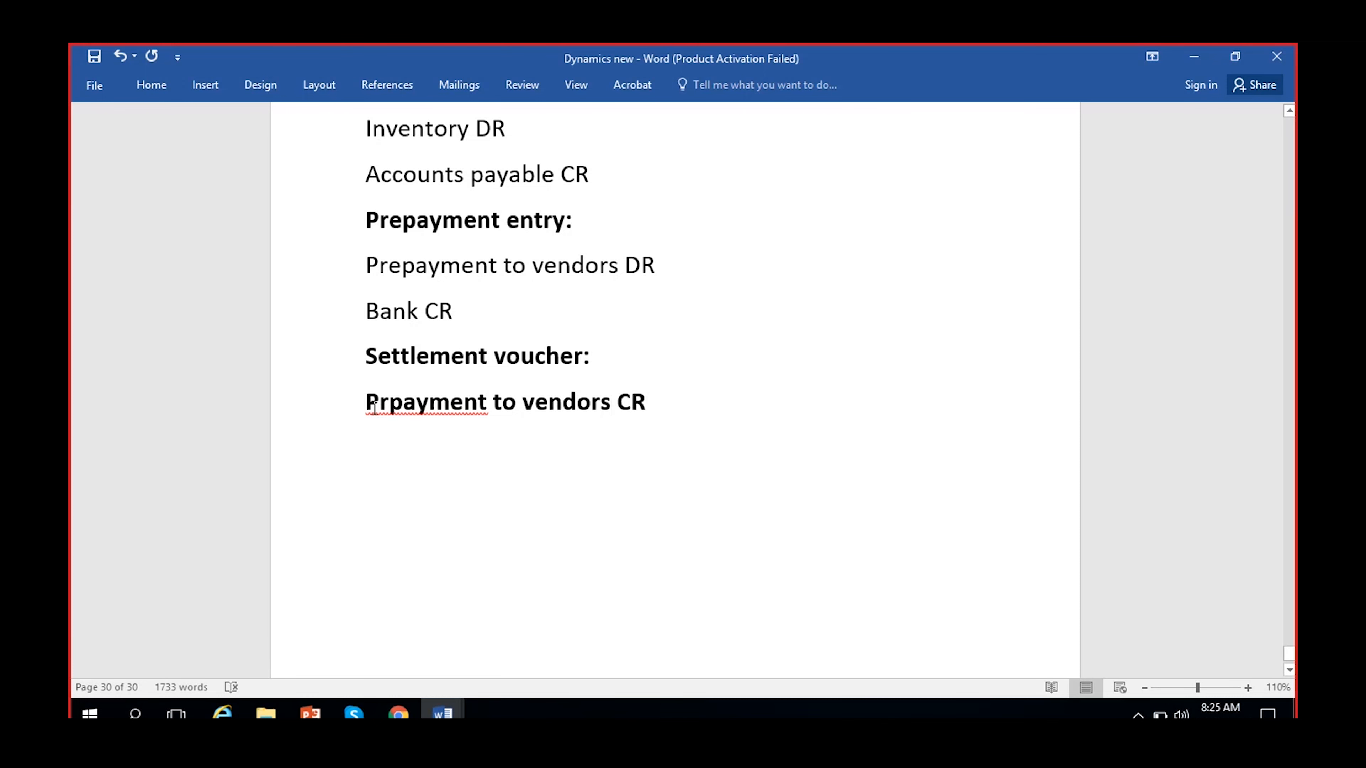
click(379, 401)
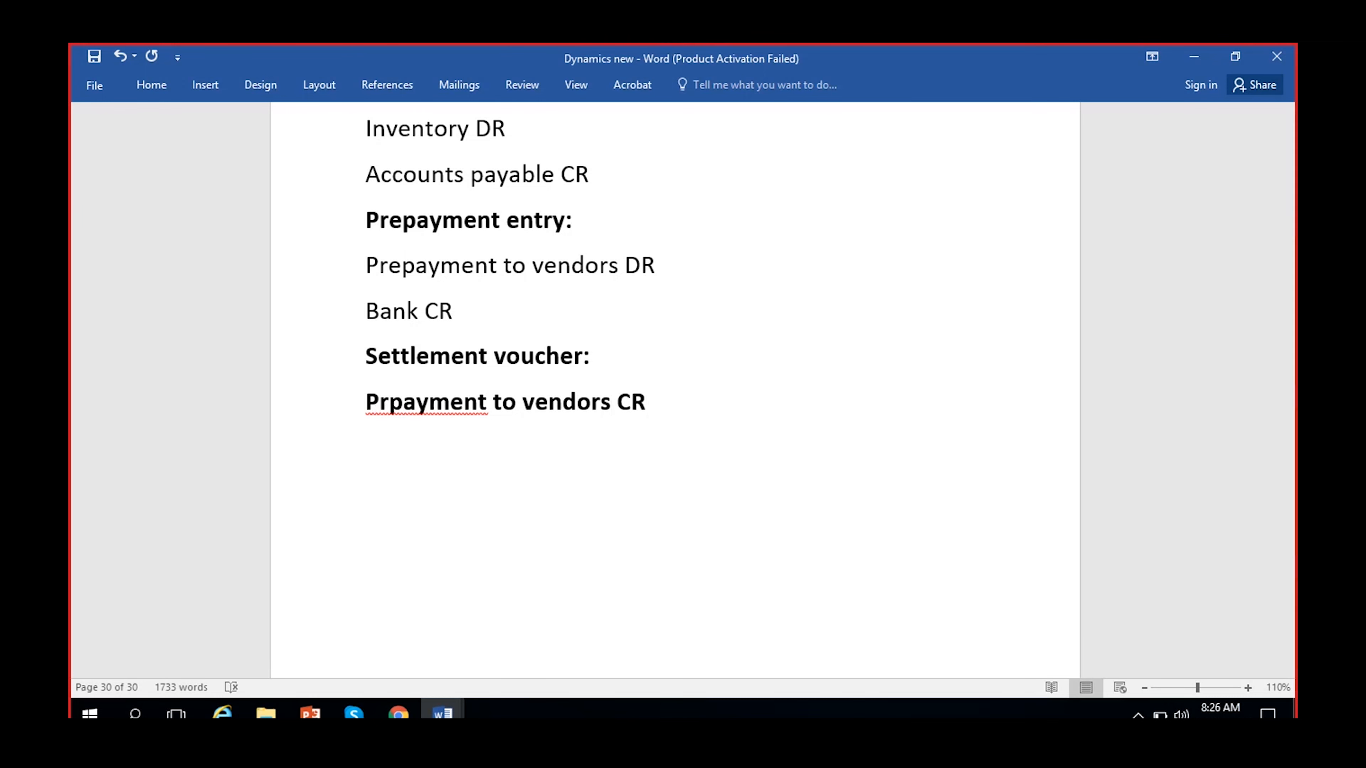
text(e)
key(Return)
text(Acc)
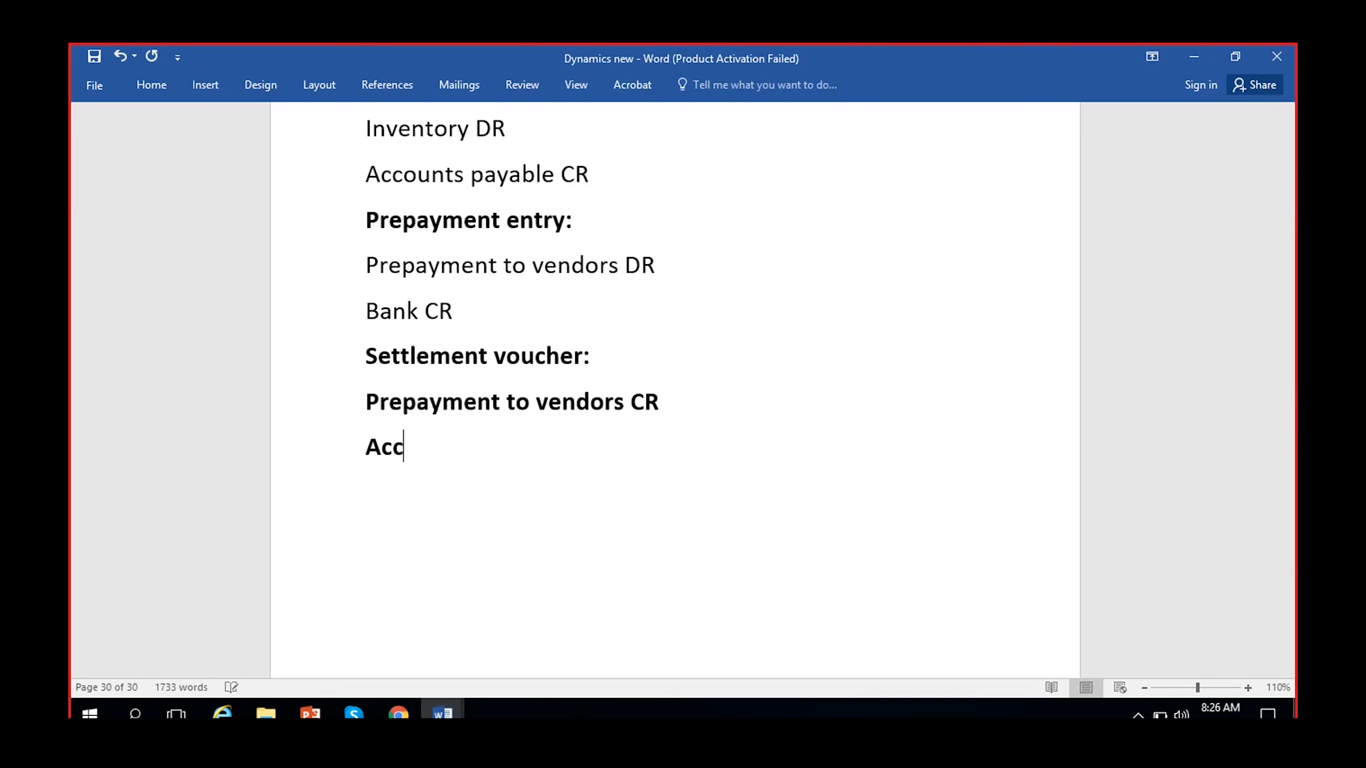
text(ounts paya)
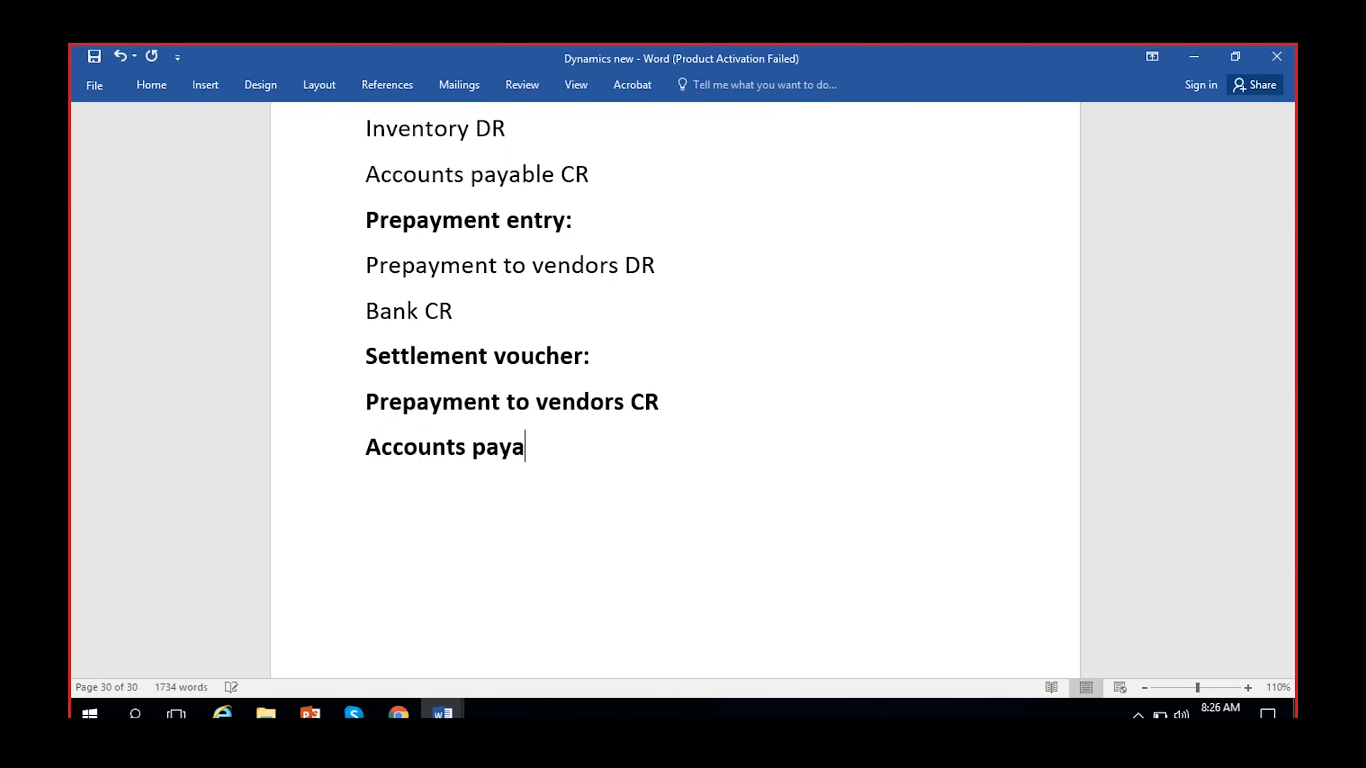
text(ble DR)
Remove the bold formatting from the two entry lines under "Settlement voucher:" and check them against the entries above.
drag(634, 454, 377, 404)
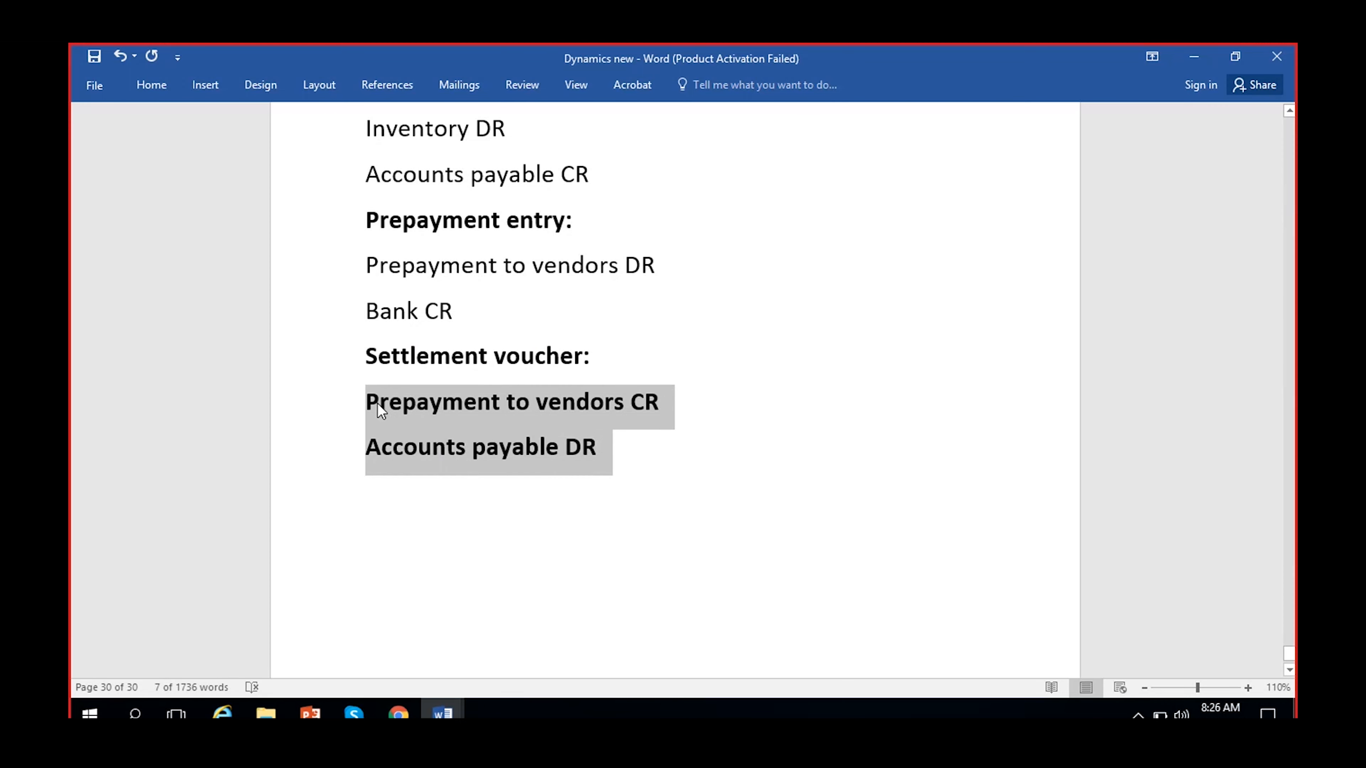
key(ctrl+b)
click(600, 497)
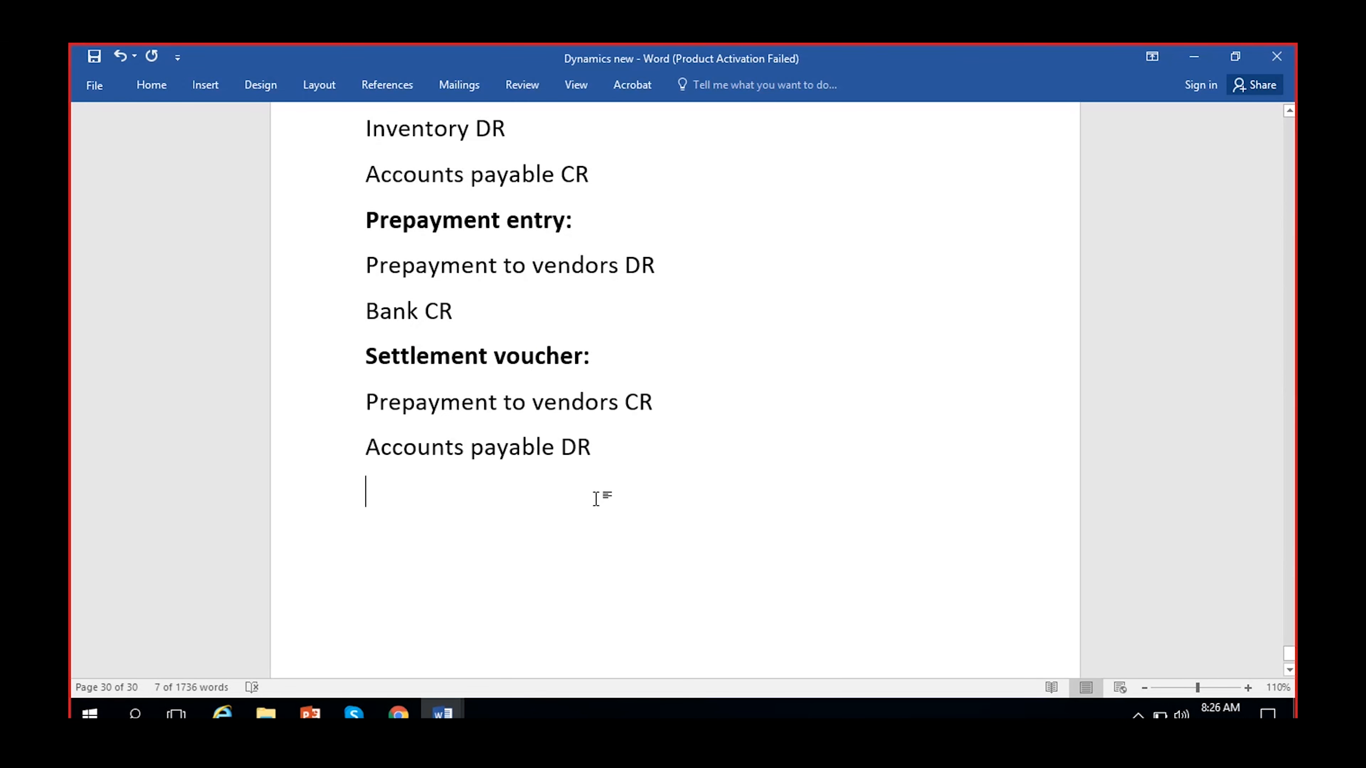
scroll(597, 499, up, 1)
drag(617, 540, 378, 498)
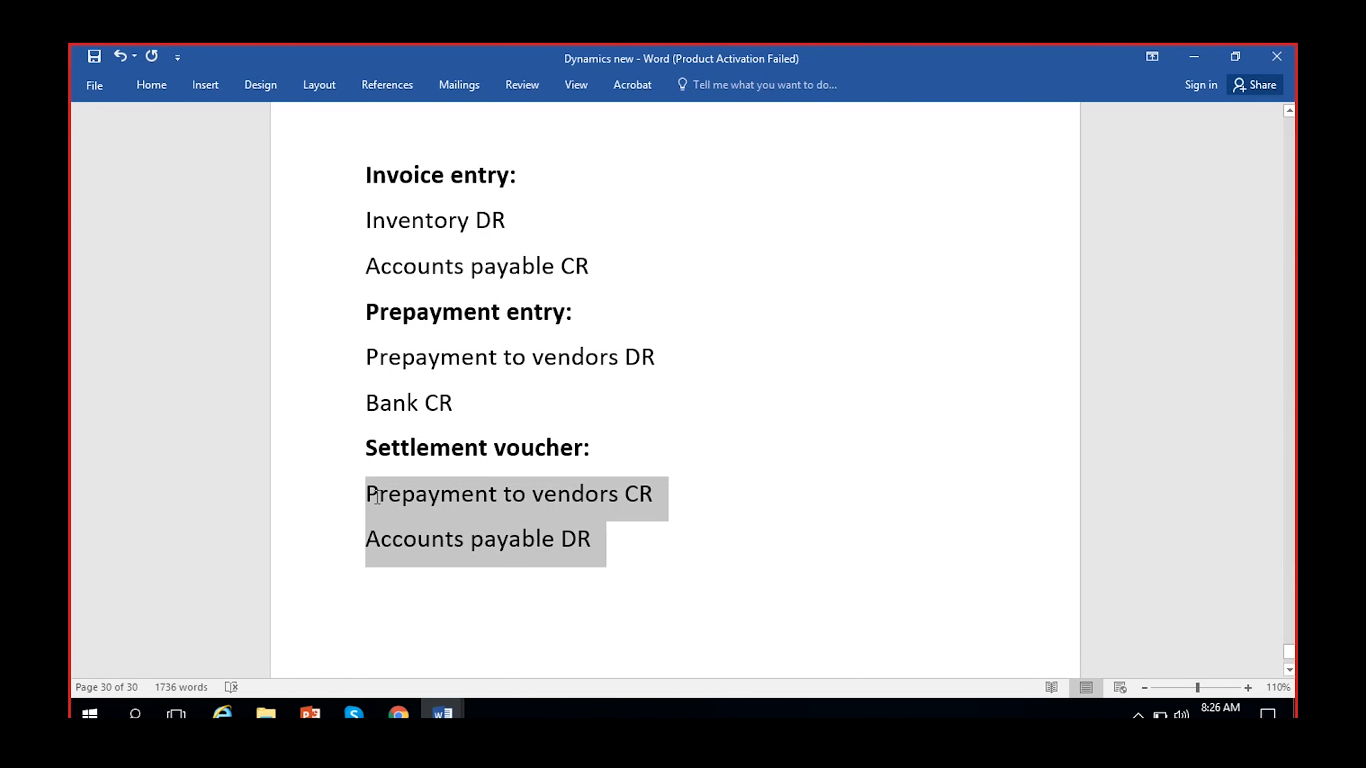
click(646, 544)
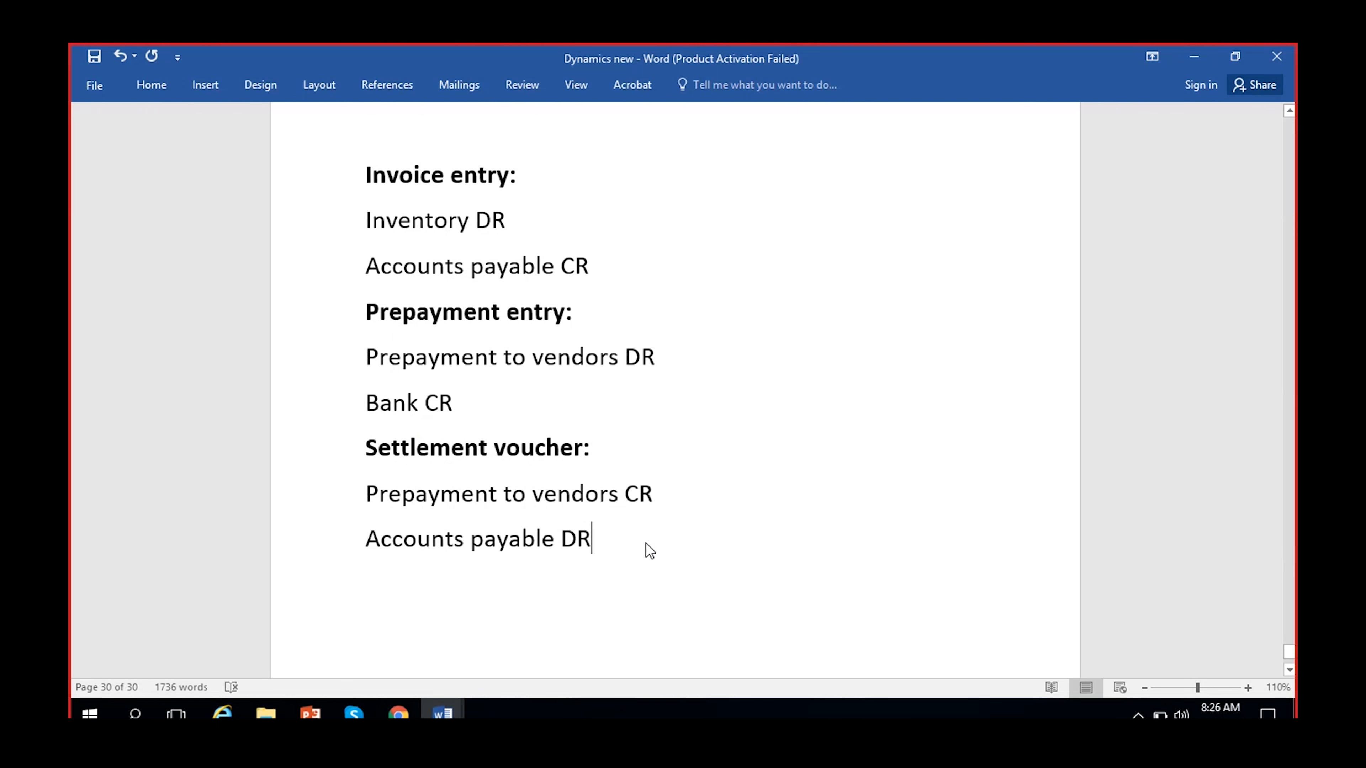
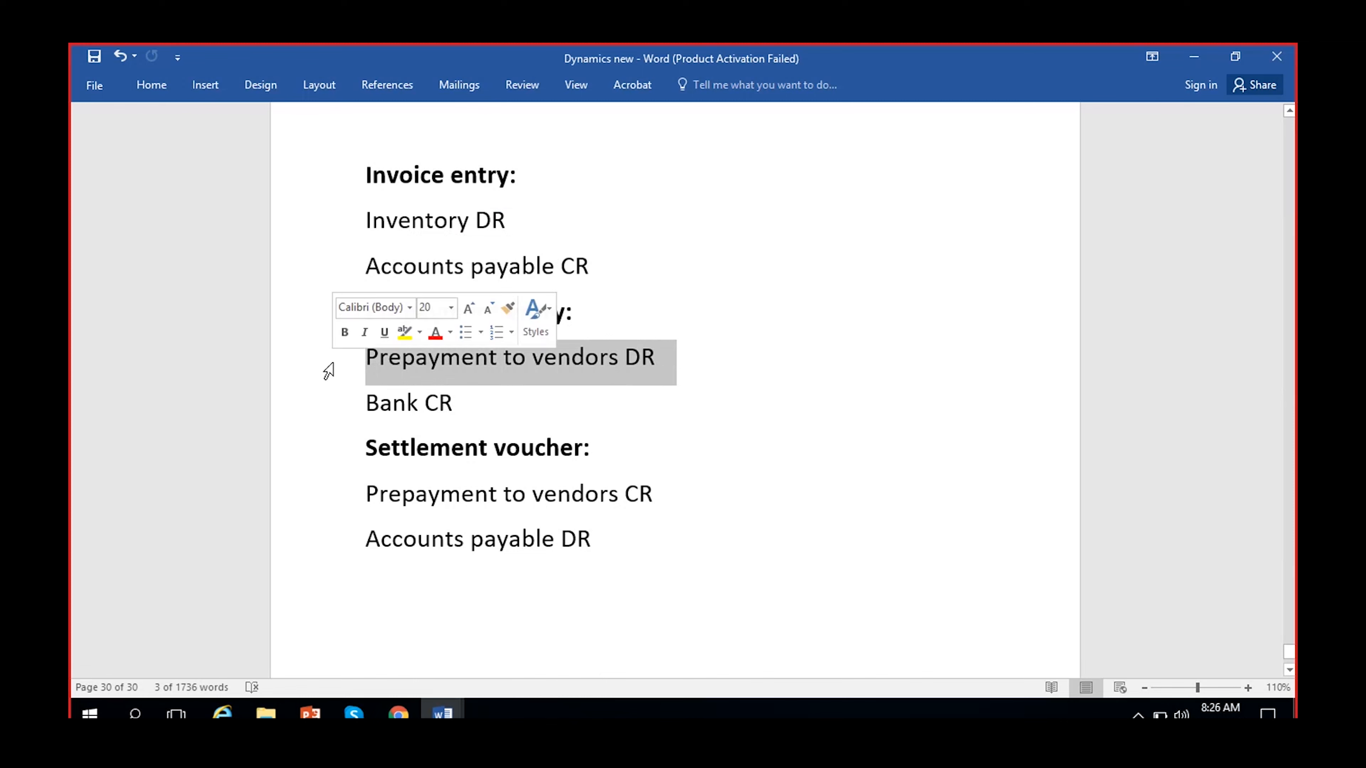
Add an "X" after "Accounts payable CR" in the invoice entry and after "Accounts payable DR" in the settlement voucher.
drag(686, 491, 353, 484)
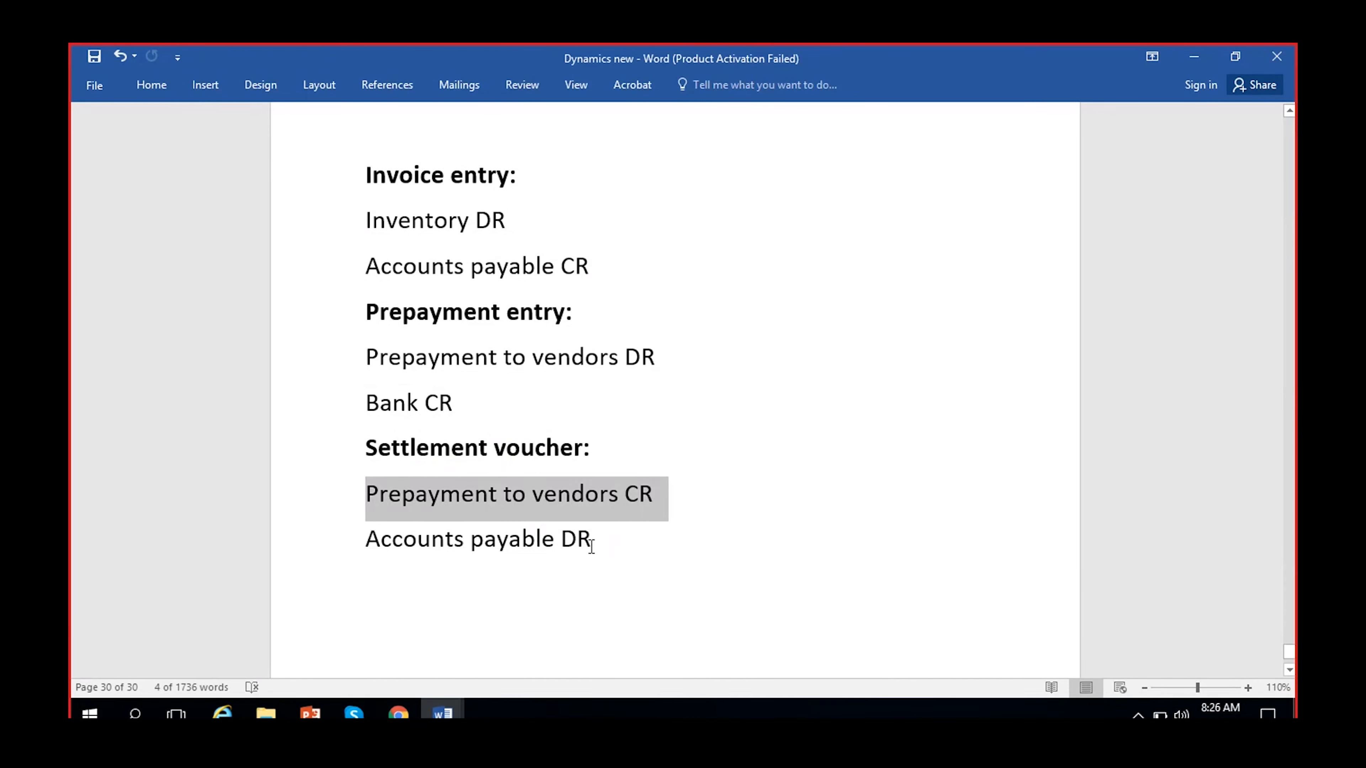
drag(615, 547, 422, 545)
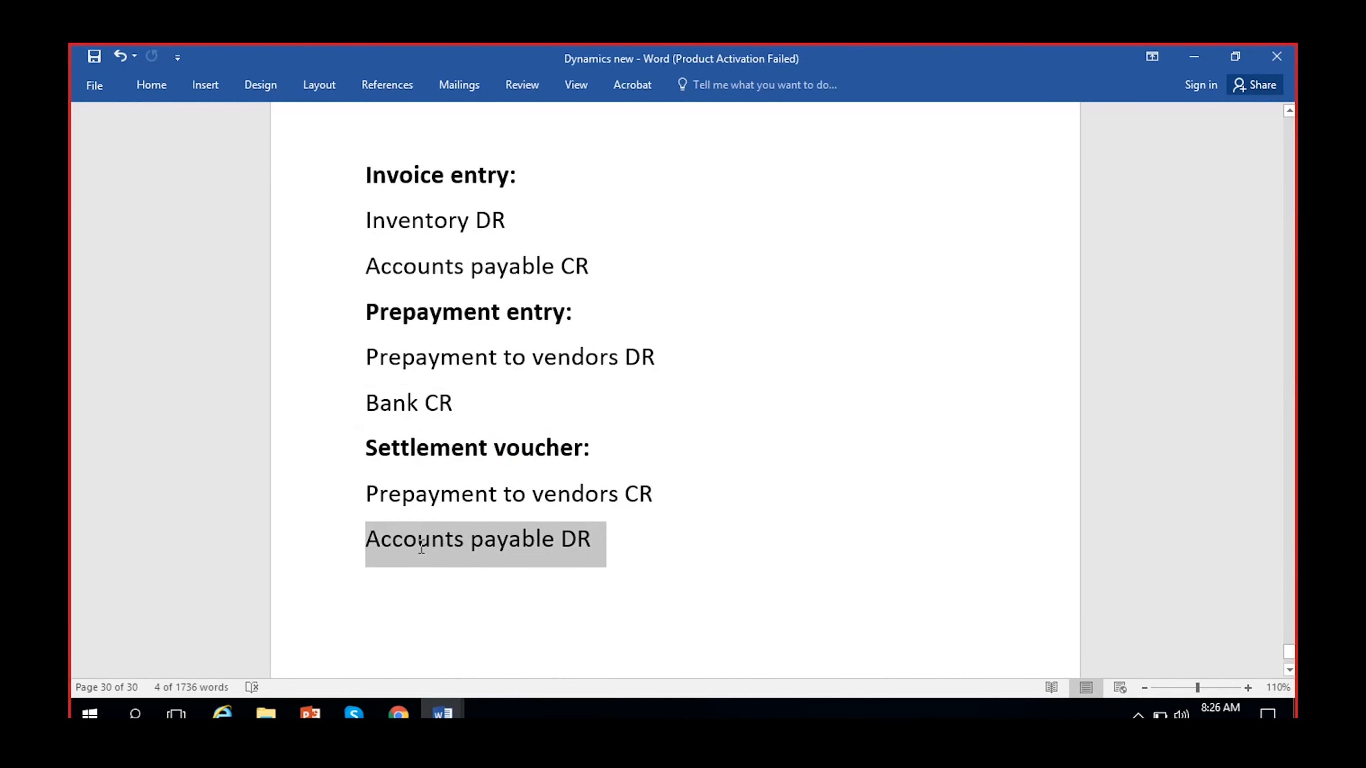
click(655, 260)
text(X)
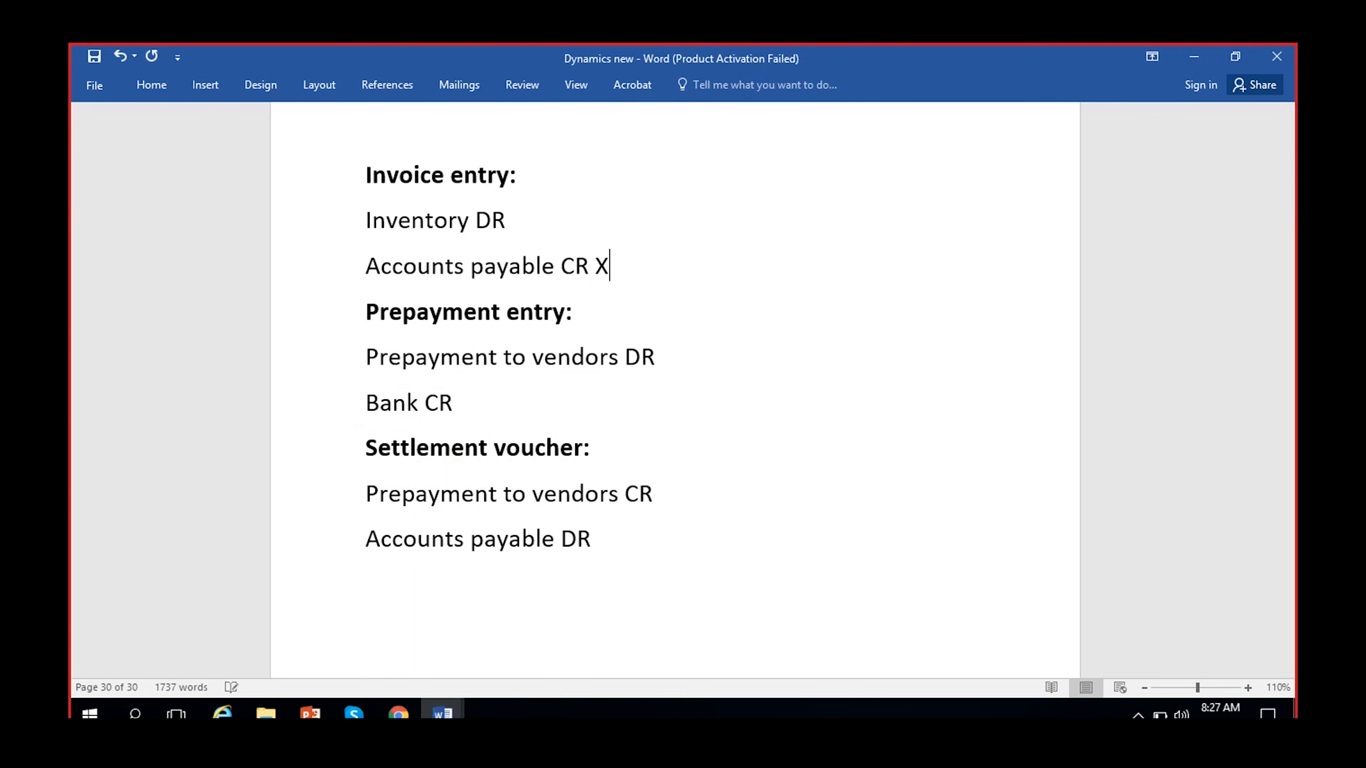
click(652, 552)
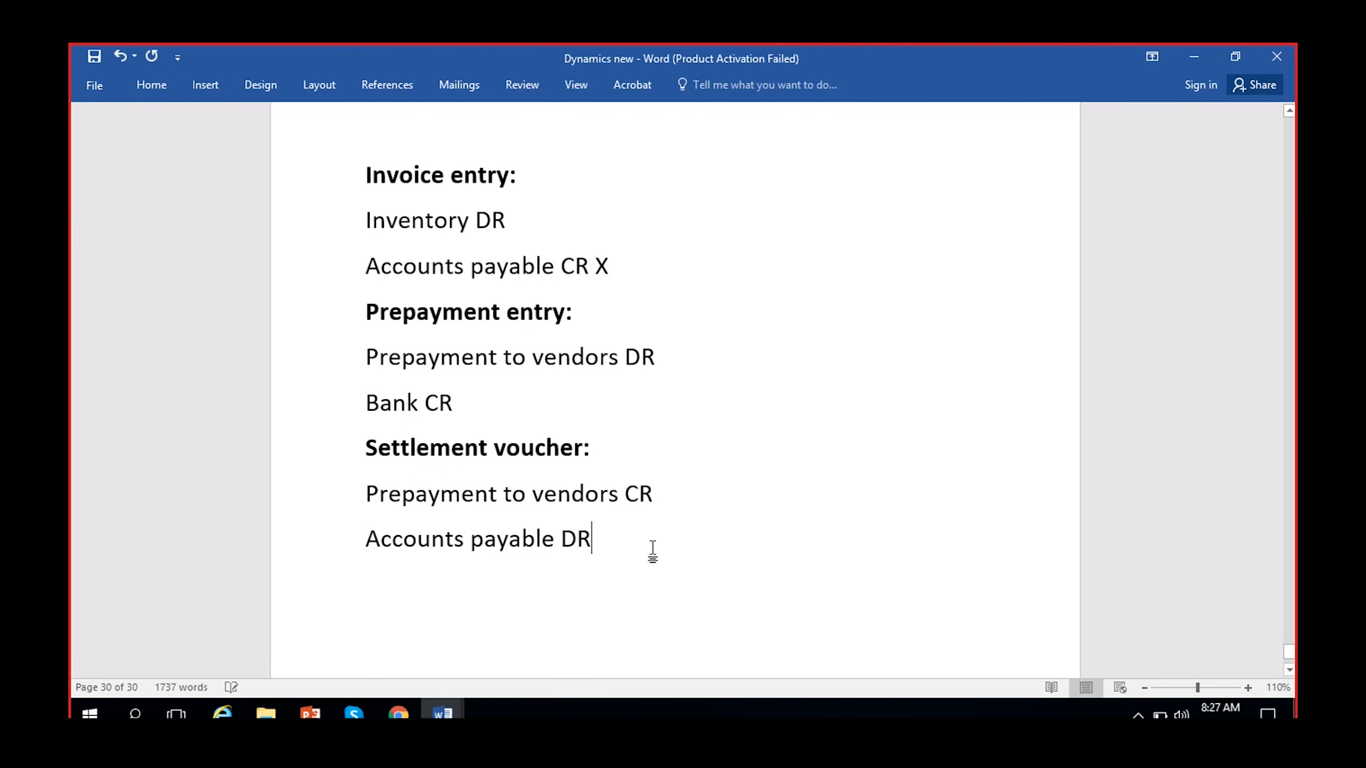
text(X)
Colour the "X" after "Accounts payable CR" and the "X" after "Accounts payable DR" red.
drag(595, 266, 613, 272)
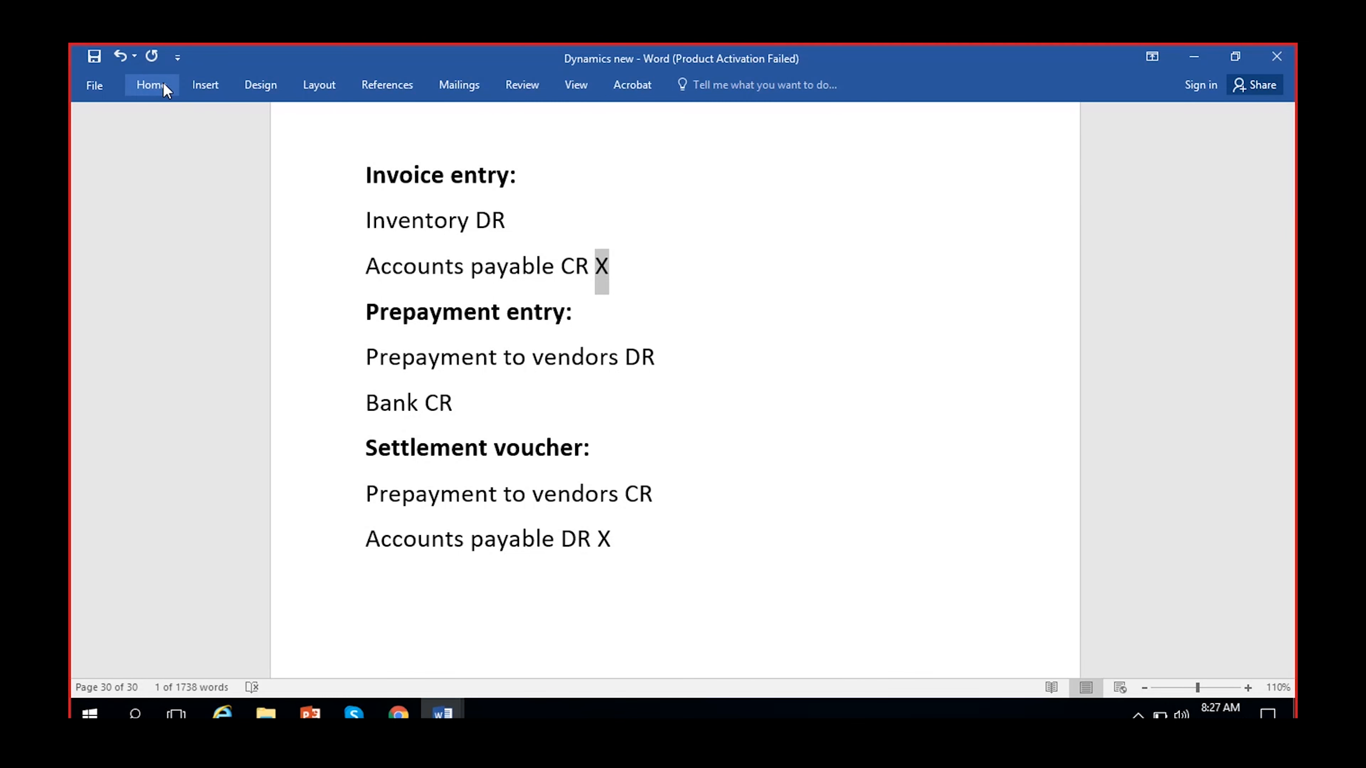
click(152, 84)
click(418, 146)
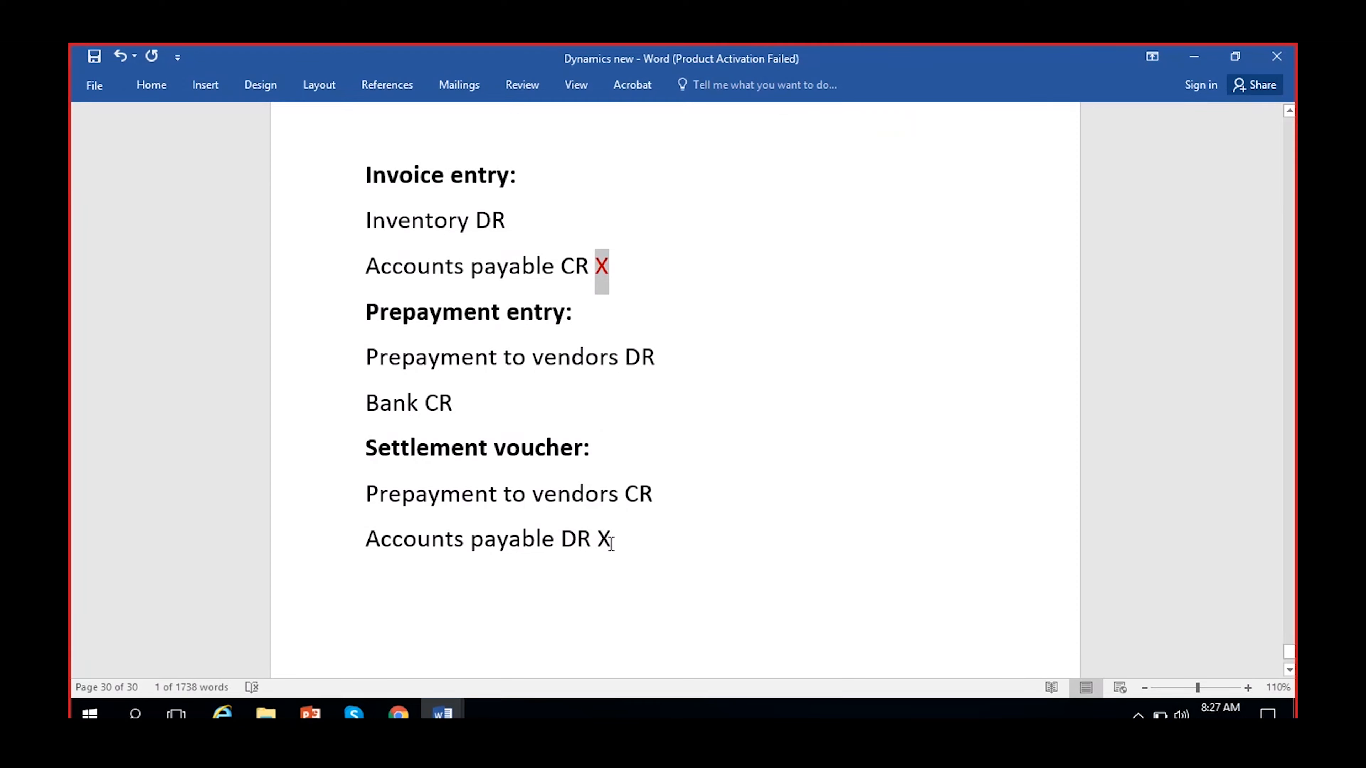
drag(594, 534, 612, 541)
click(615, 542)
click(601, 537)
double_click(604, 537)
click(142, 90)
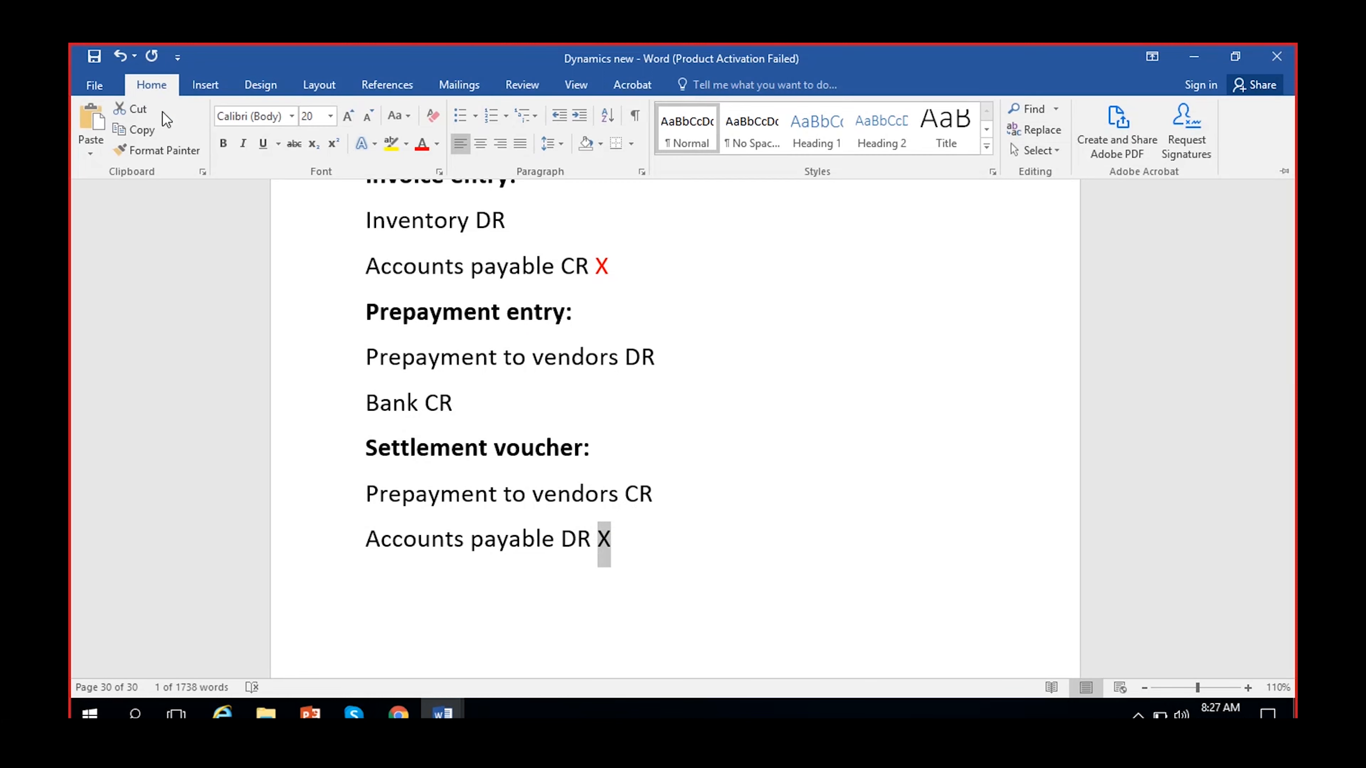
click(424, 152)
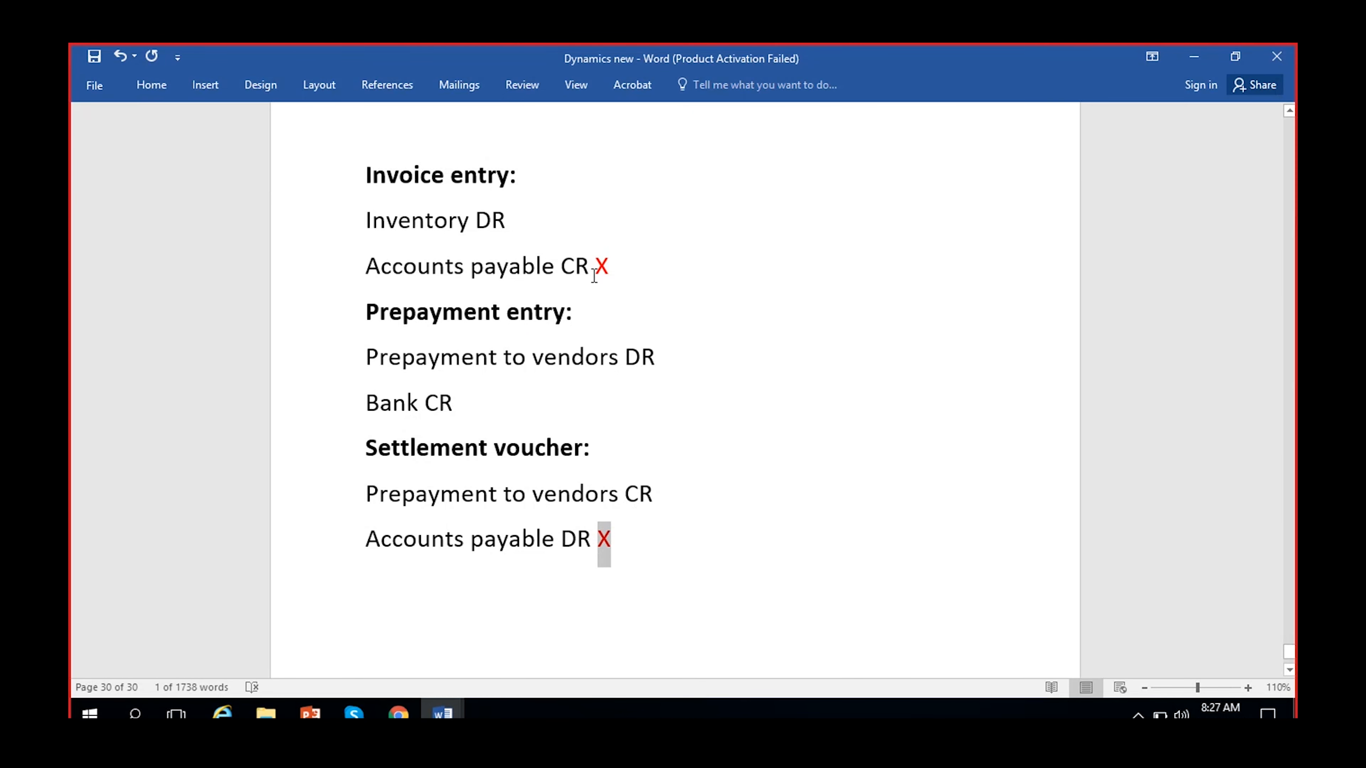
click(619, 539)
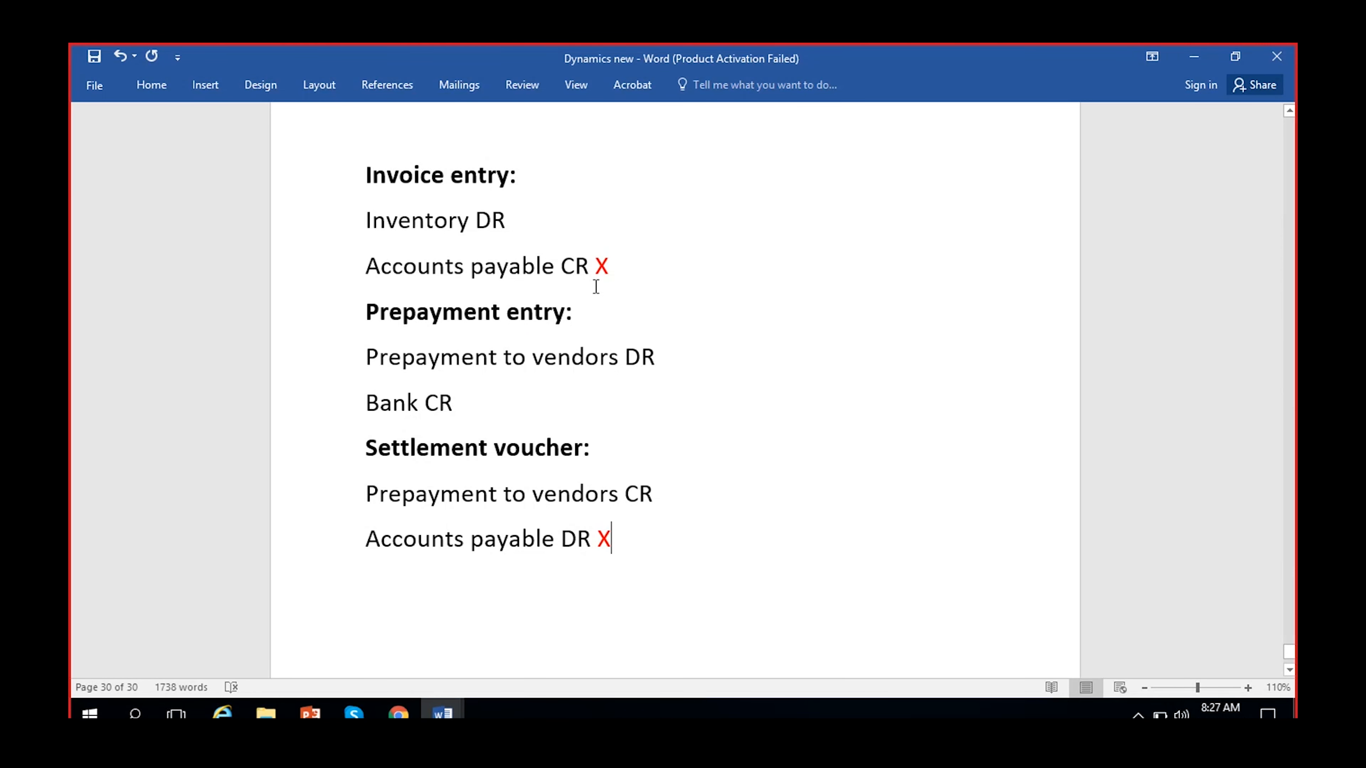
Add an "X" after "Prepayment to vendors CR" in the settlement voucher and after "Prepayment to vendors DR" in the prepayment entry.
click(693, 494)
text(X)
click(694, 359)
text(X)
Colour "DR X" in the prepayment entry and "CR X" in the settlement voucher's prepayment line green.
drag(626, 347, 679, 353)
click(154, 86)
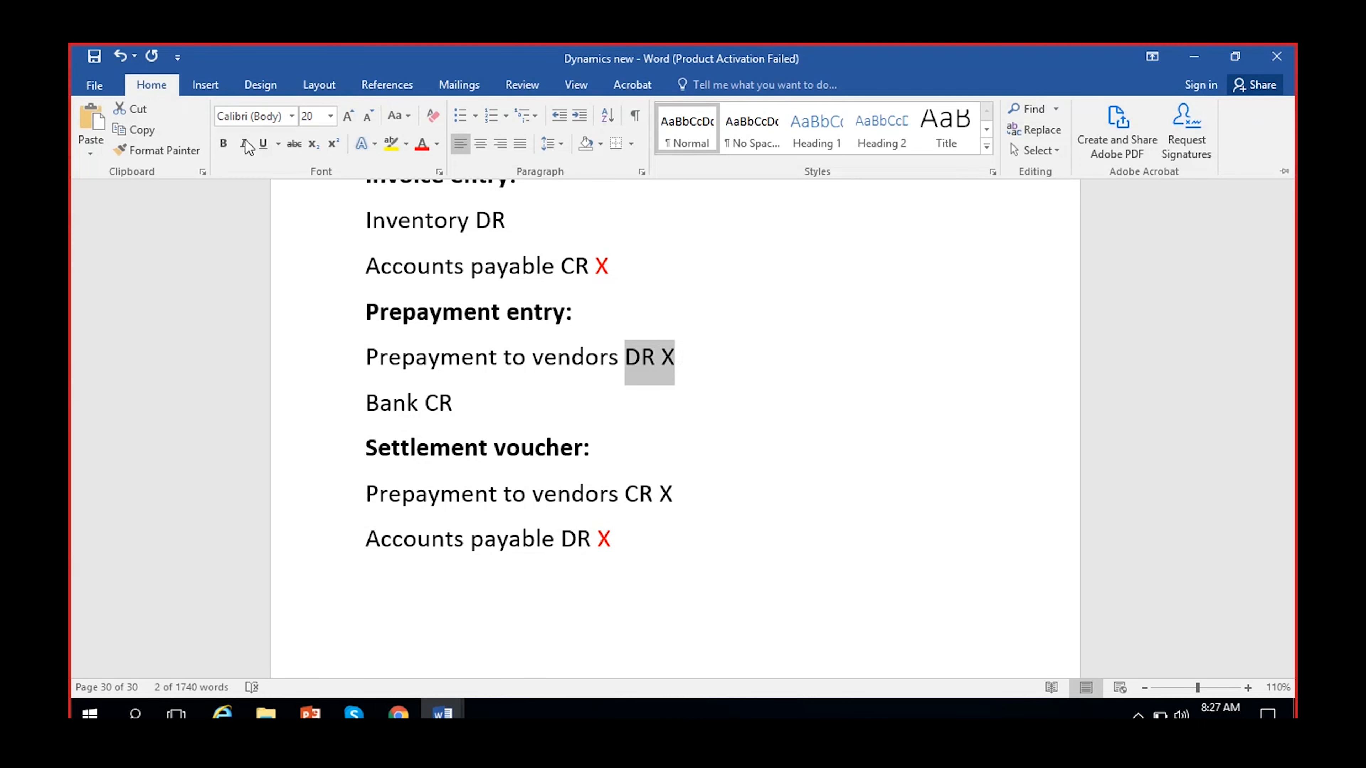
click(436, 144)
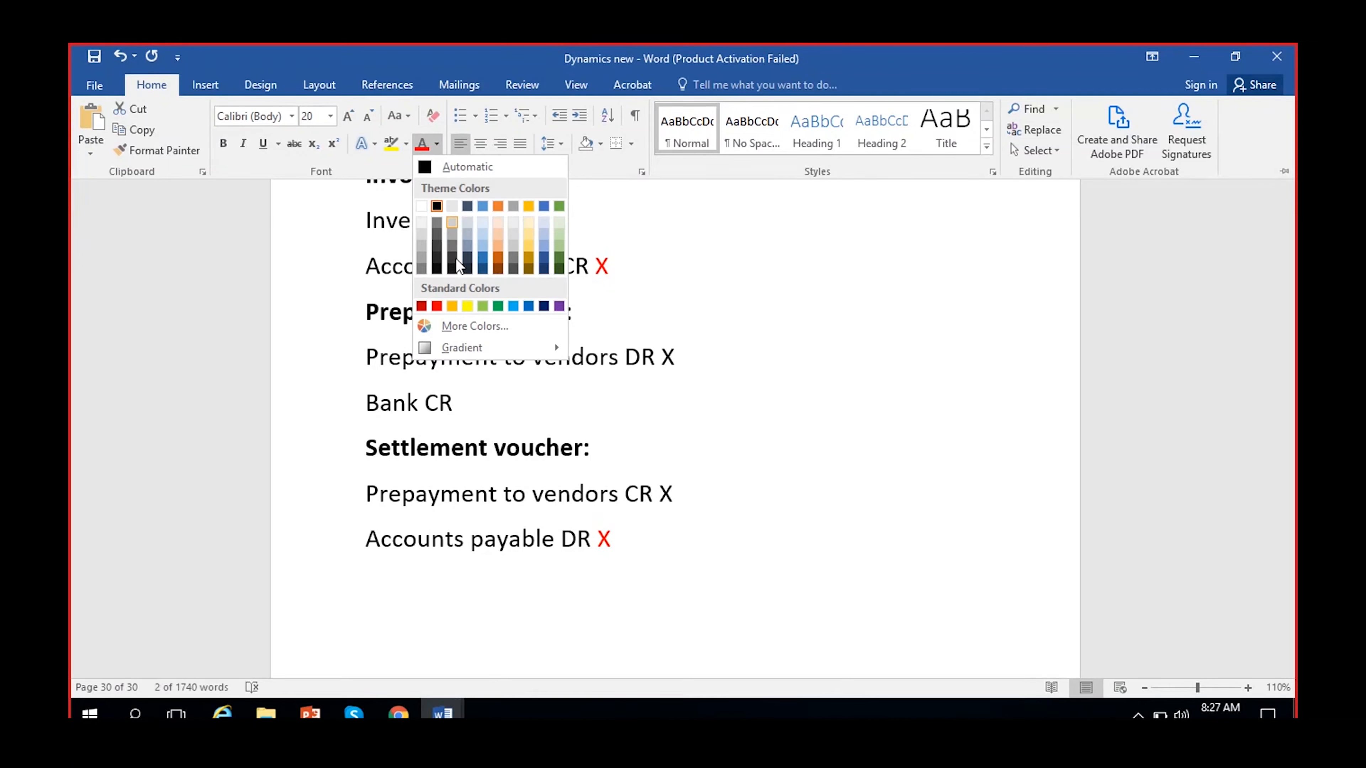
click(498, 307)
click(630, 490)
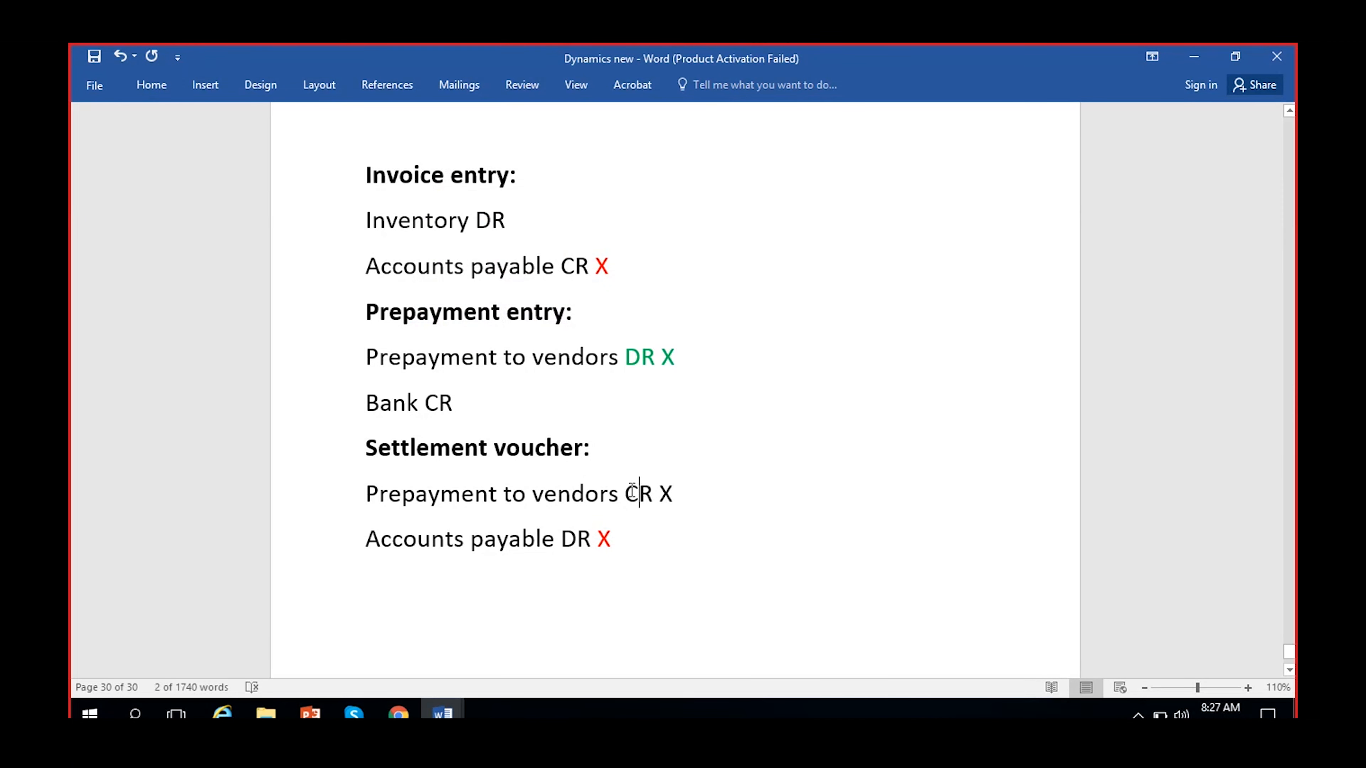
drag(630, 491, 689, 490)
click(157, 89)
click(424, 145)
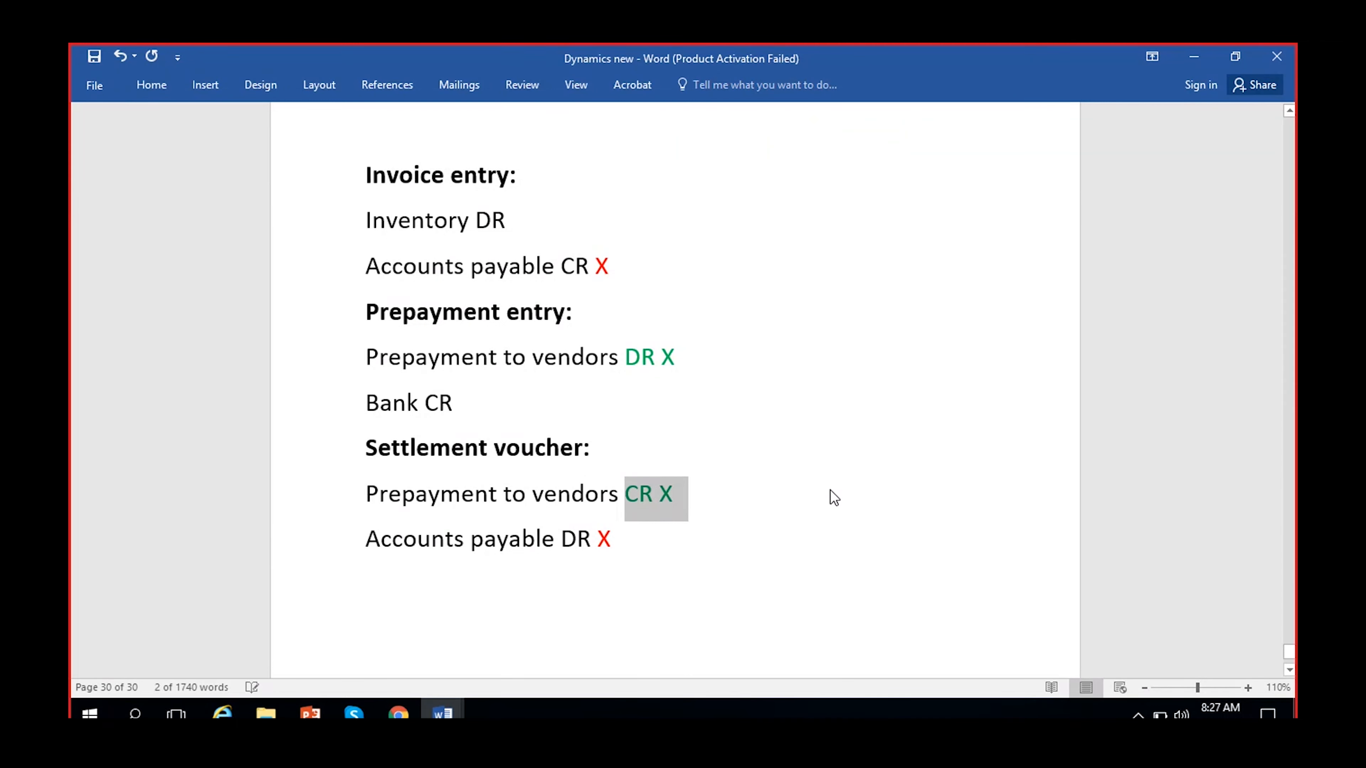
click(593, 591)
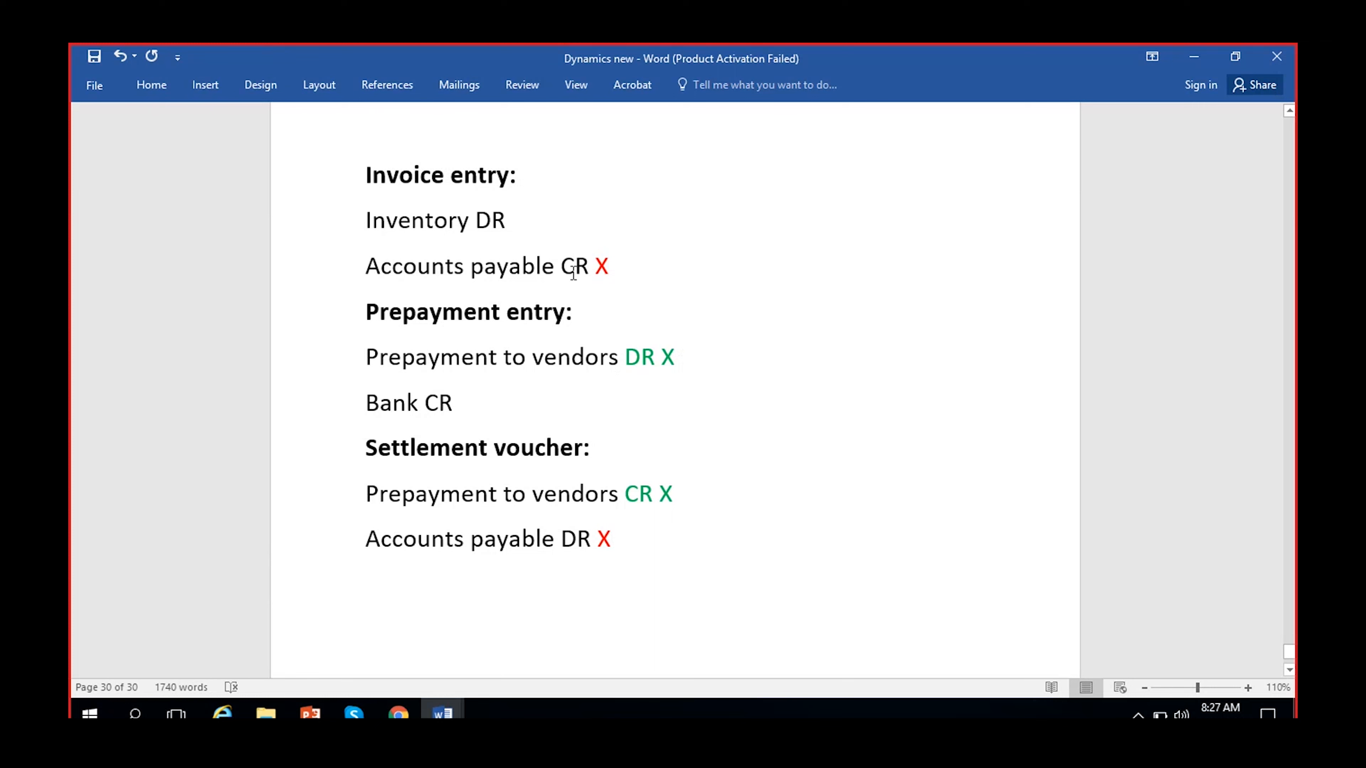
Compare the written settlement lines with the Prepayments to Vendors and Accounts payable amounts in the Dynamics 365 voucher transactions.
drag(634, 549, 347, 503)
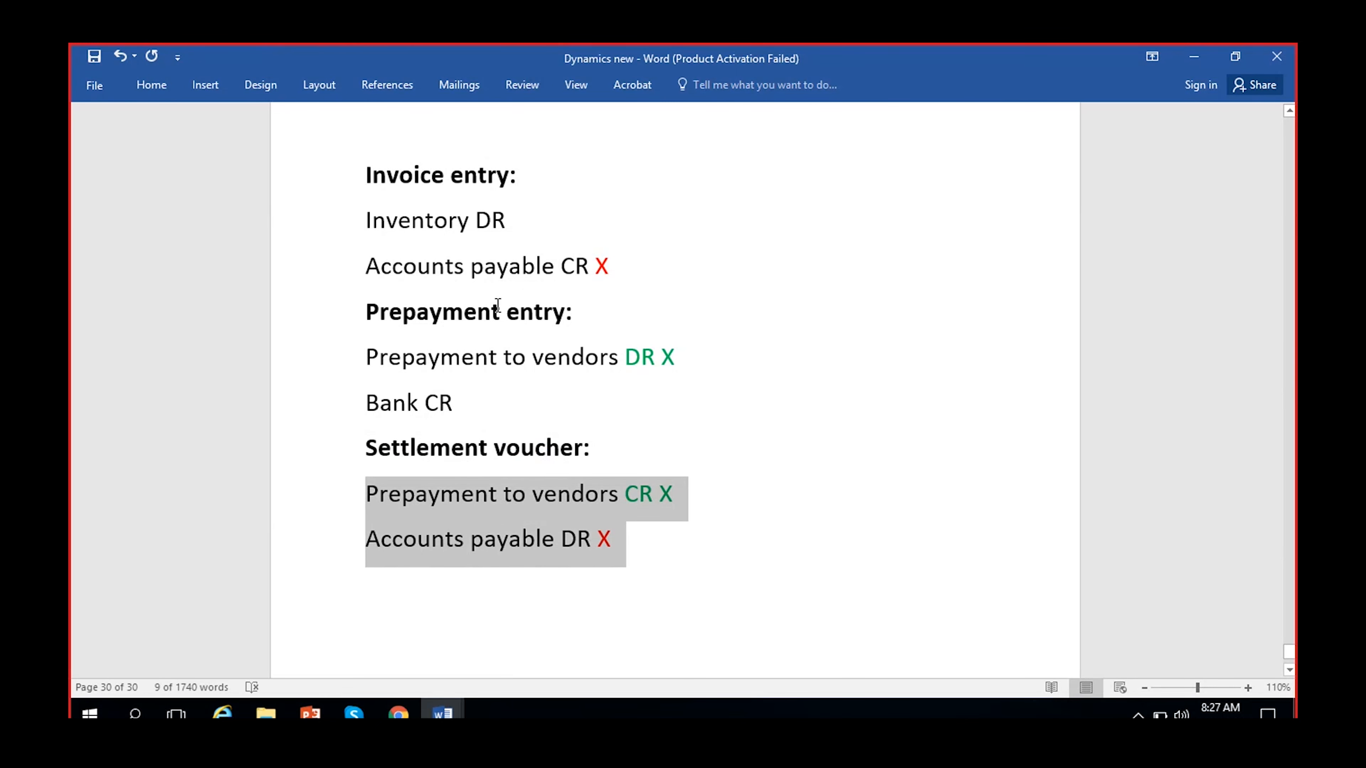
click(633, 265)
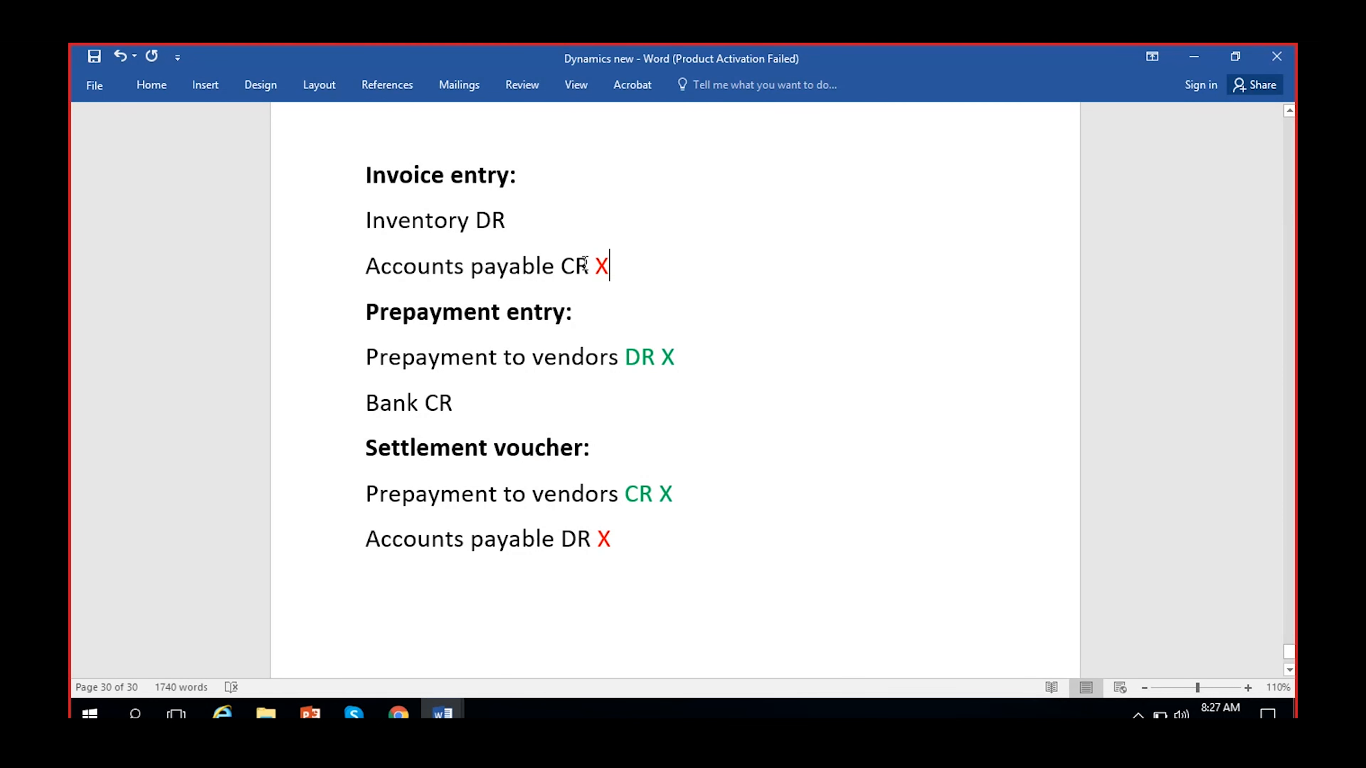
drag(640, 531, 275, 536)
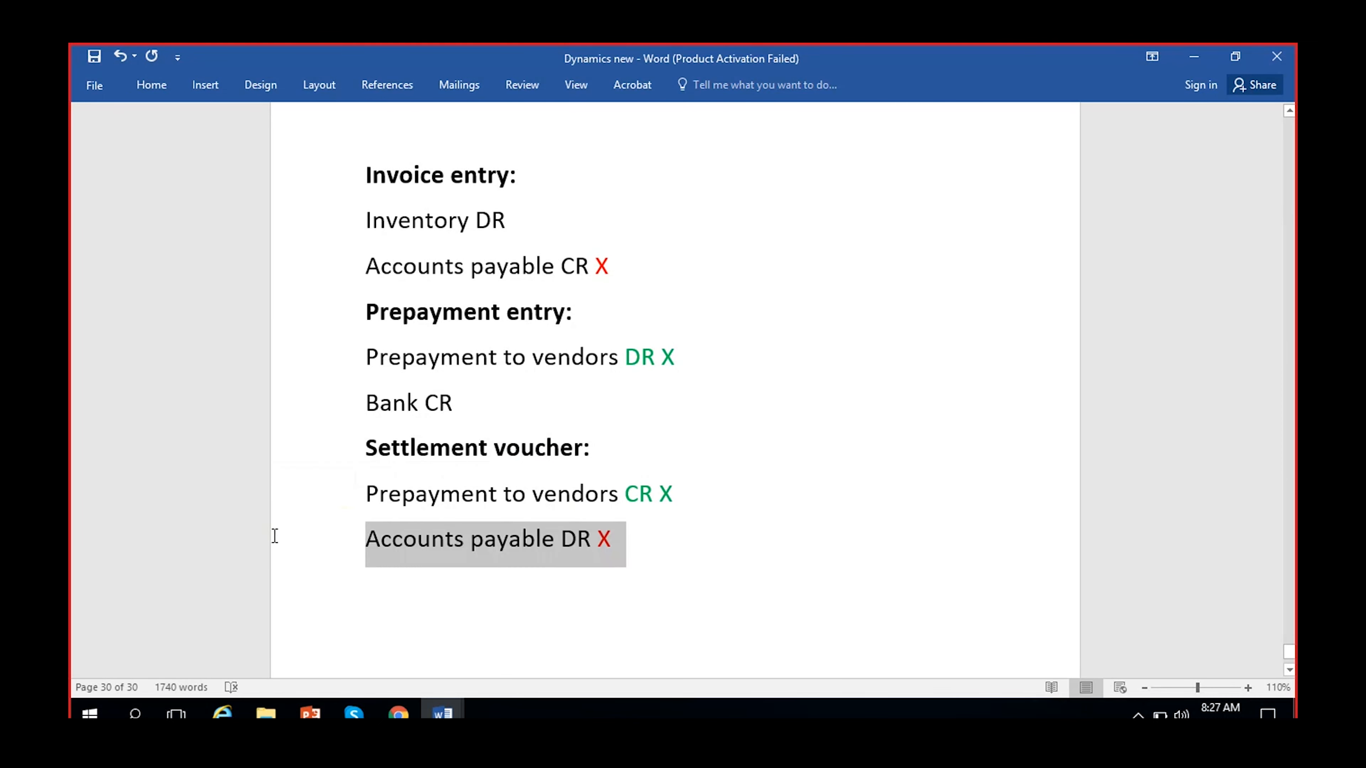
click(802, 496)
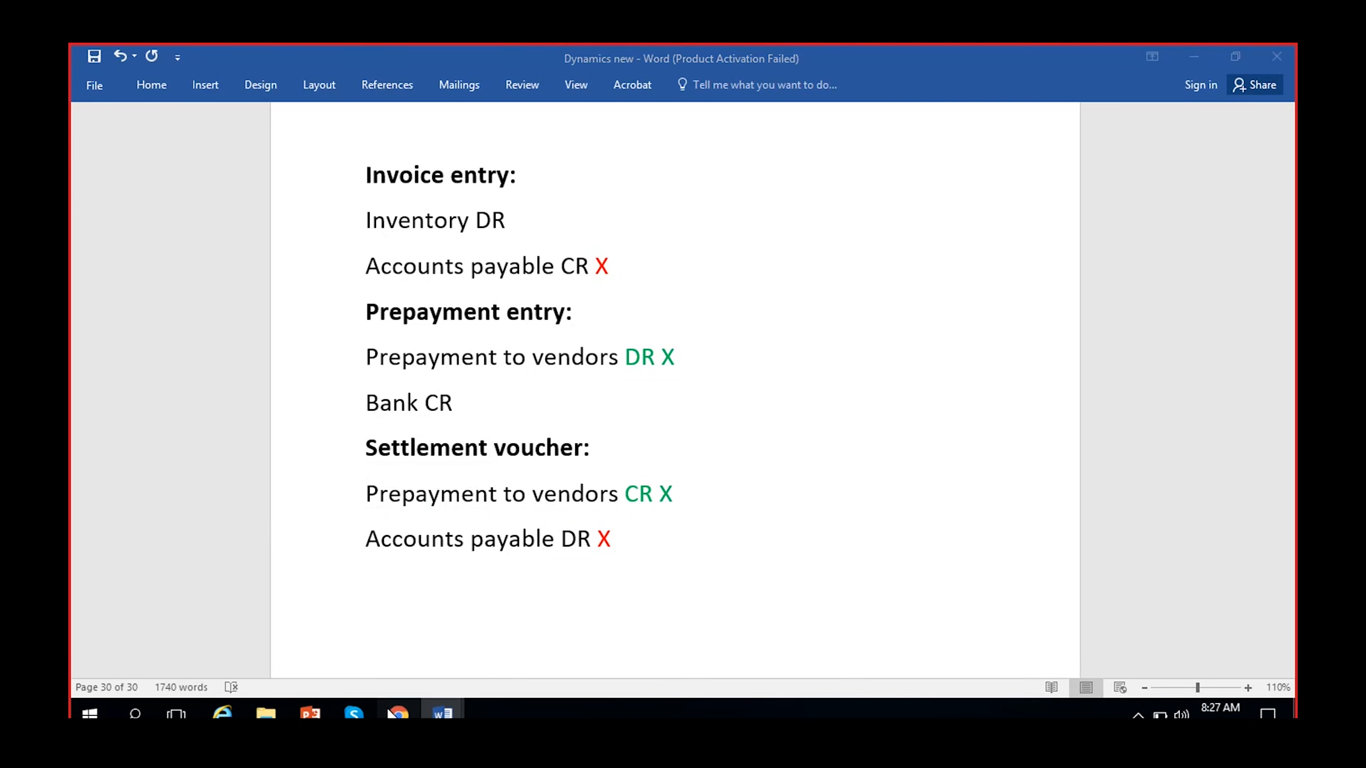
click(388, 714)
click(669, 379)
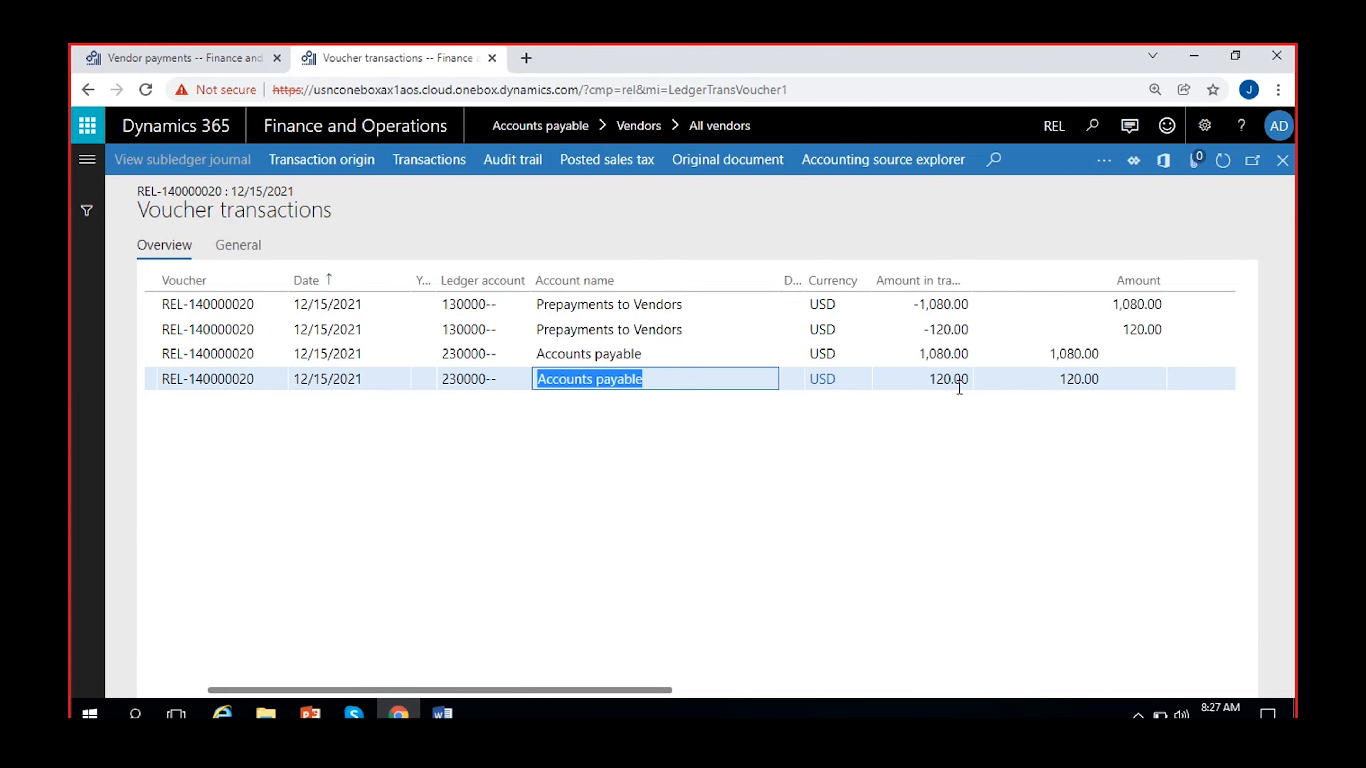
click(914, 379)
key(Up)
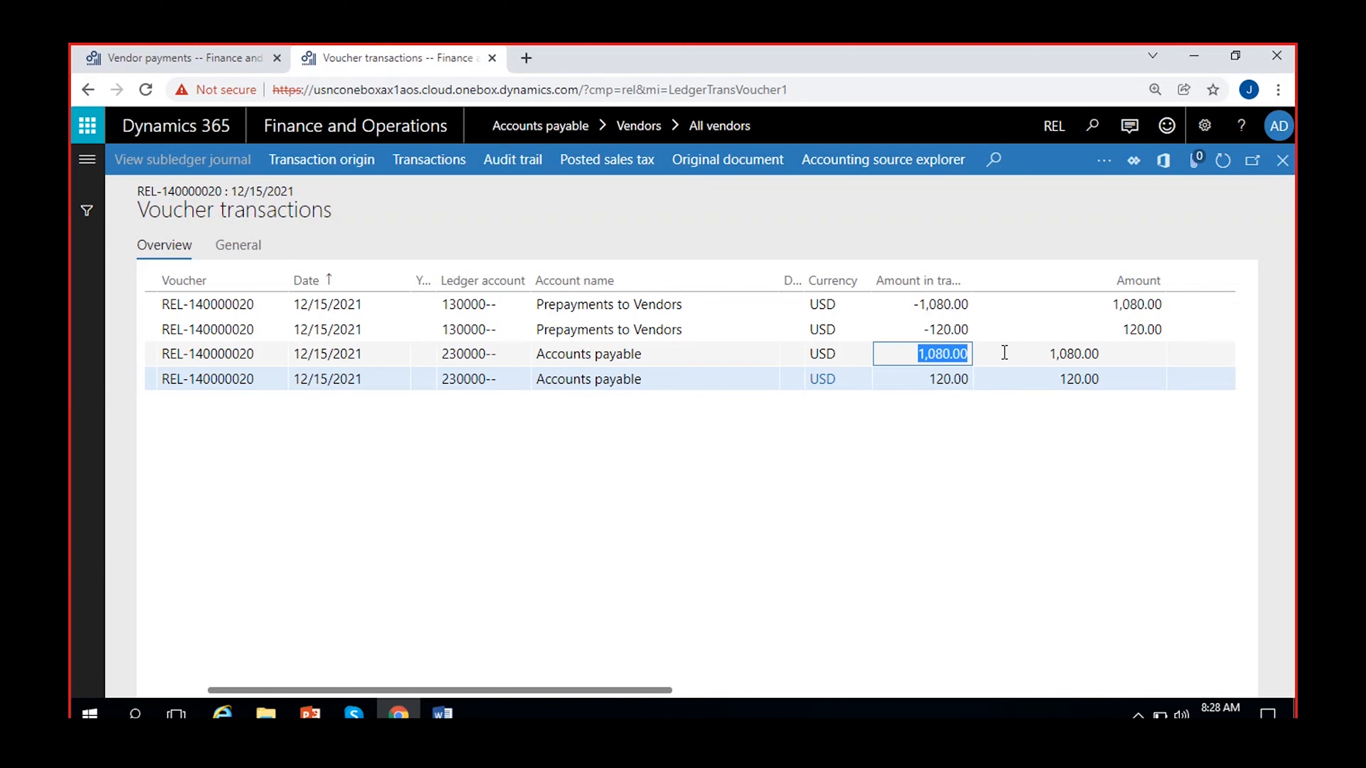
key(Down)
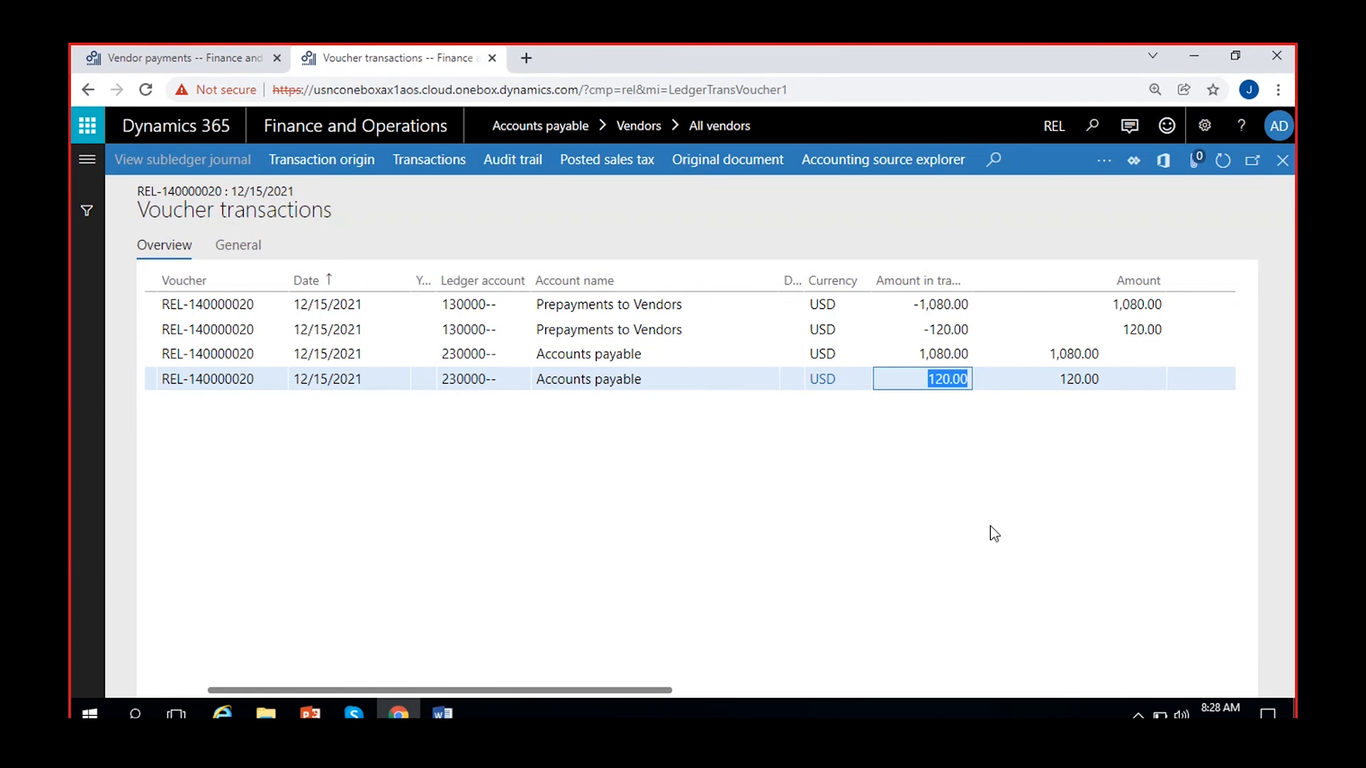
click(909, 306)
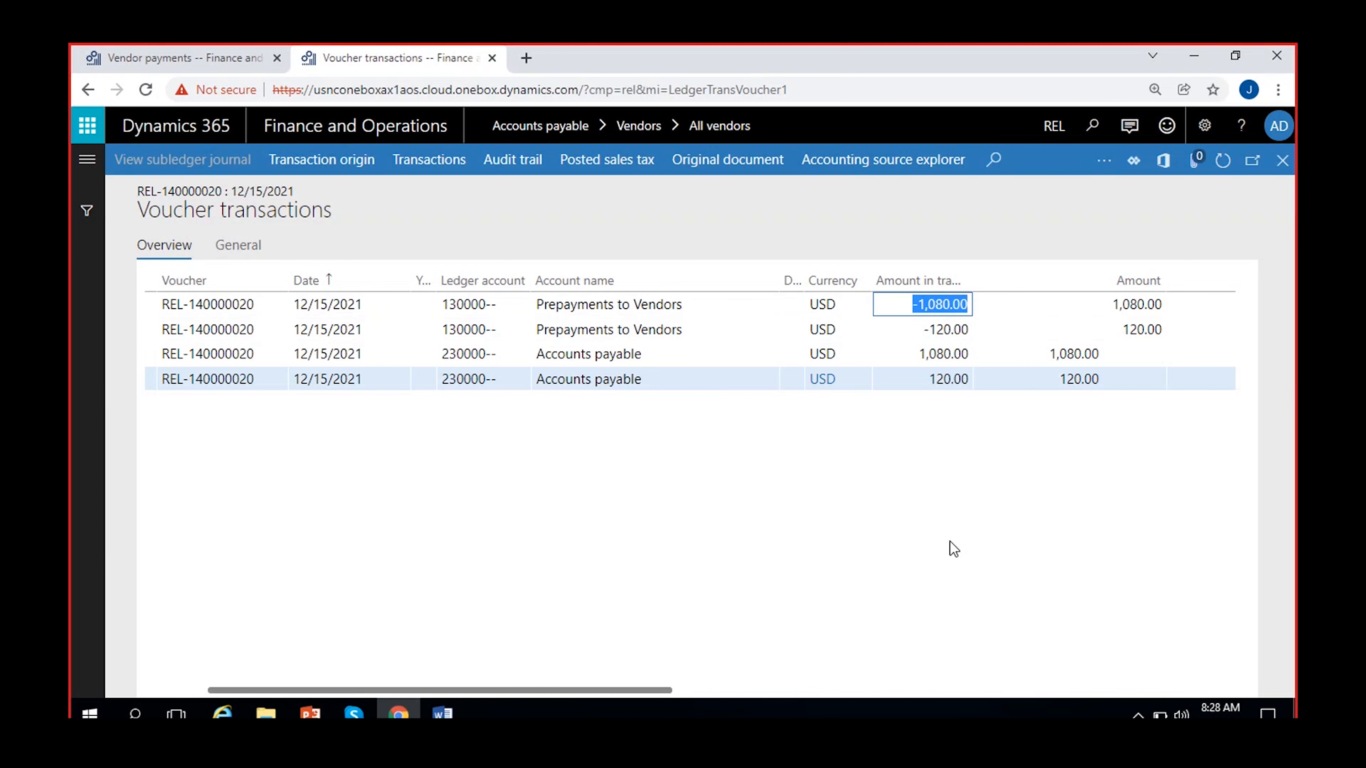
scroll(950, 542, right, 5)
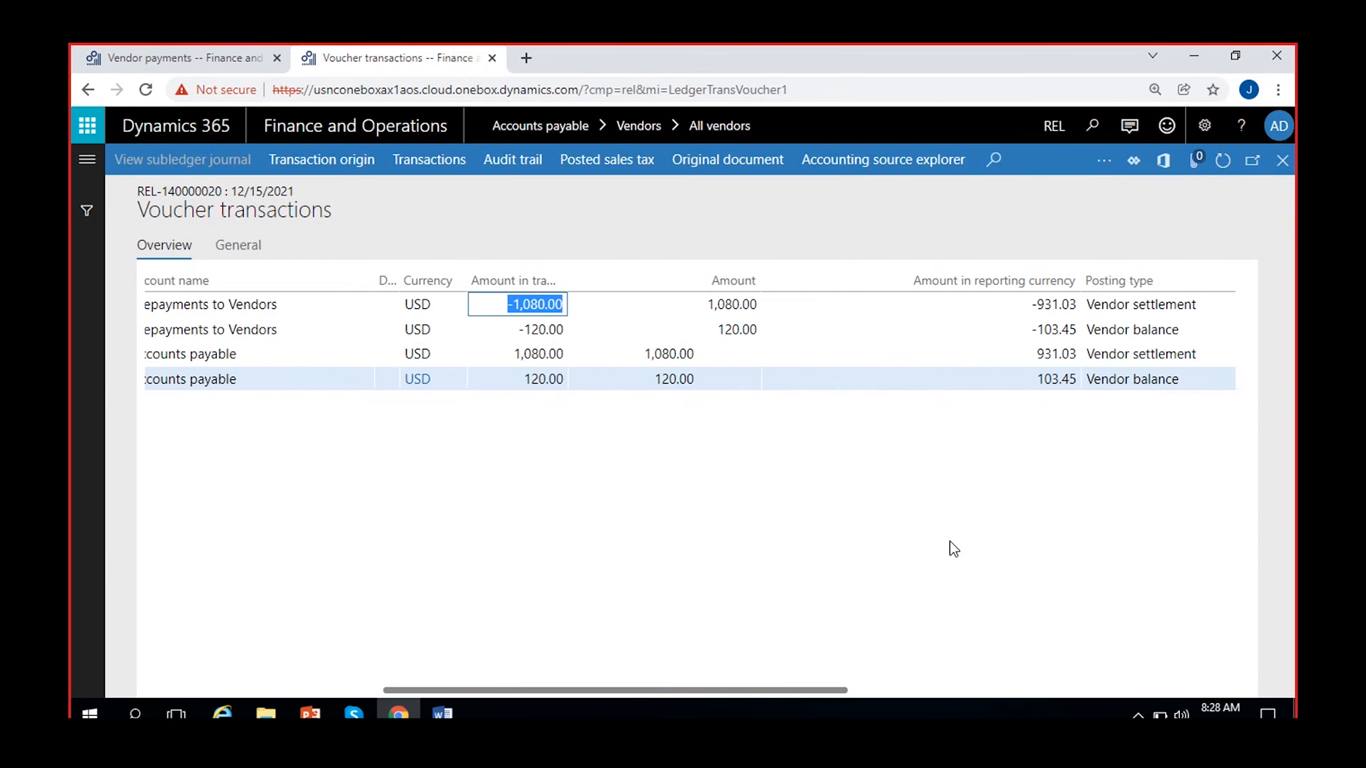
scroll(949, 542, left, 5)
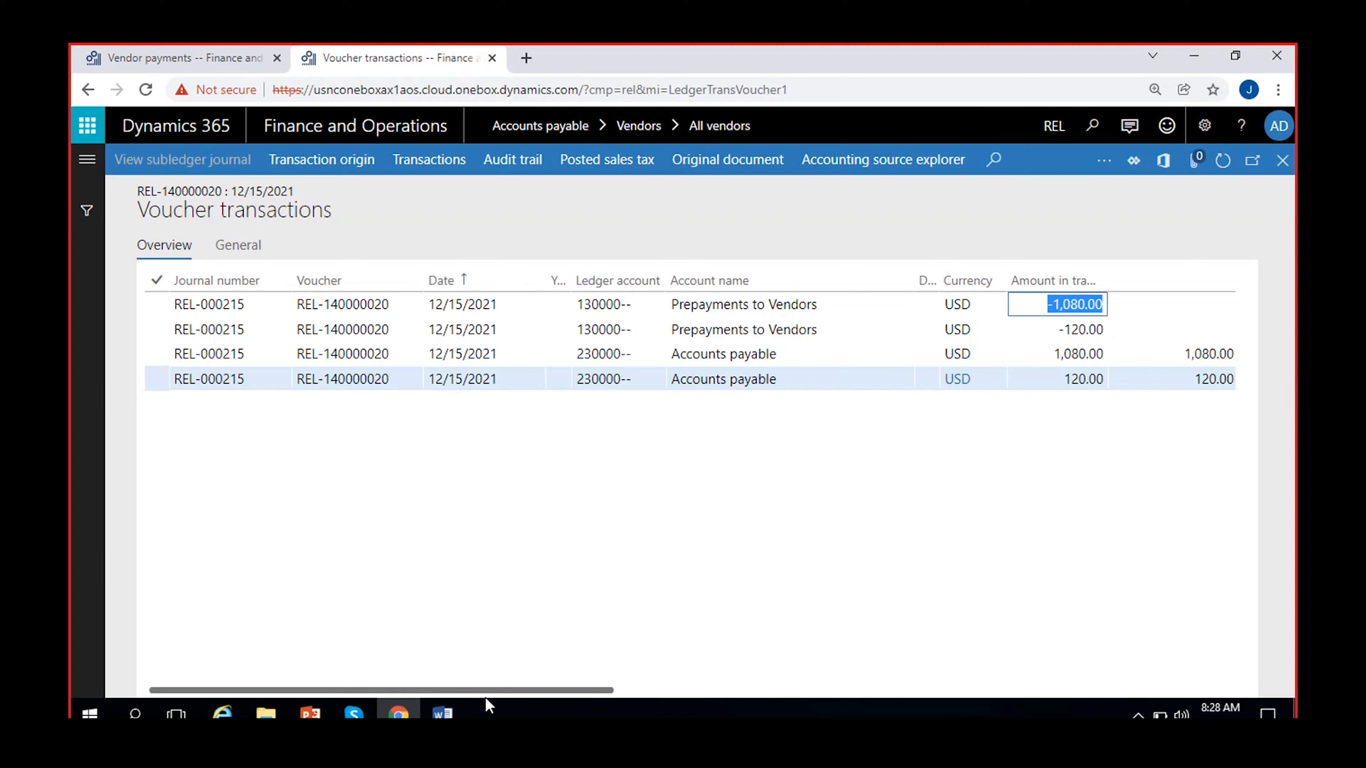
Switch back to Word and append "GEN" to the "Invoice entry:" heading and "PRE" to the "Prepayment entry:" heading.
mouse_move(444, 713)
click(396, 686)
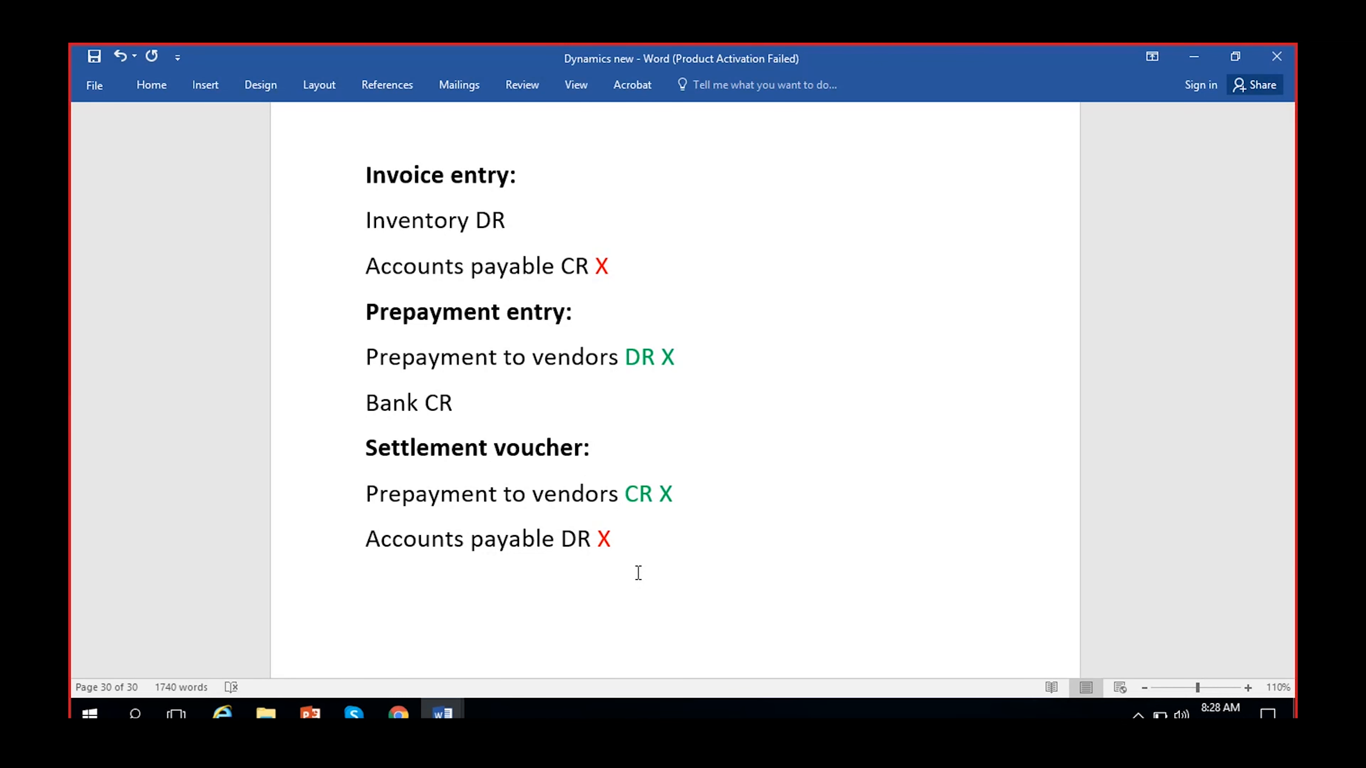
click(569, 188)
text(GEN)
click(609, 316)
text(PRE)
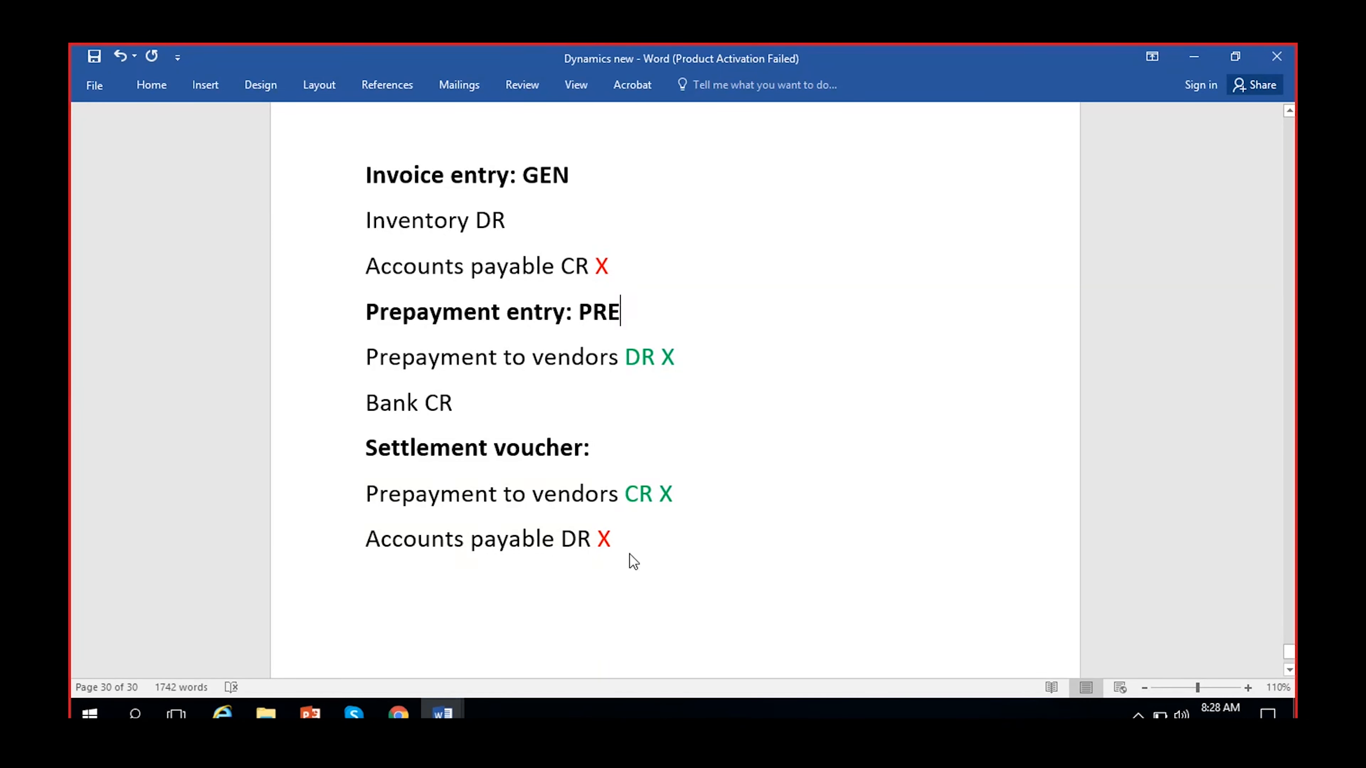
Review the settlement voucher lines against the invoice entry labelled GEN and the prepayment entry labelled PRE.
drag(629, 554, 292, 522)
click(732, 567)
scroll(733, 569, down, 1)
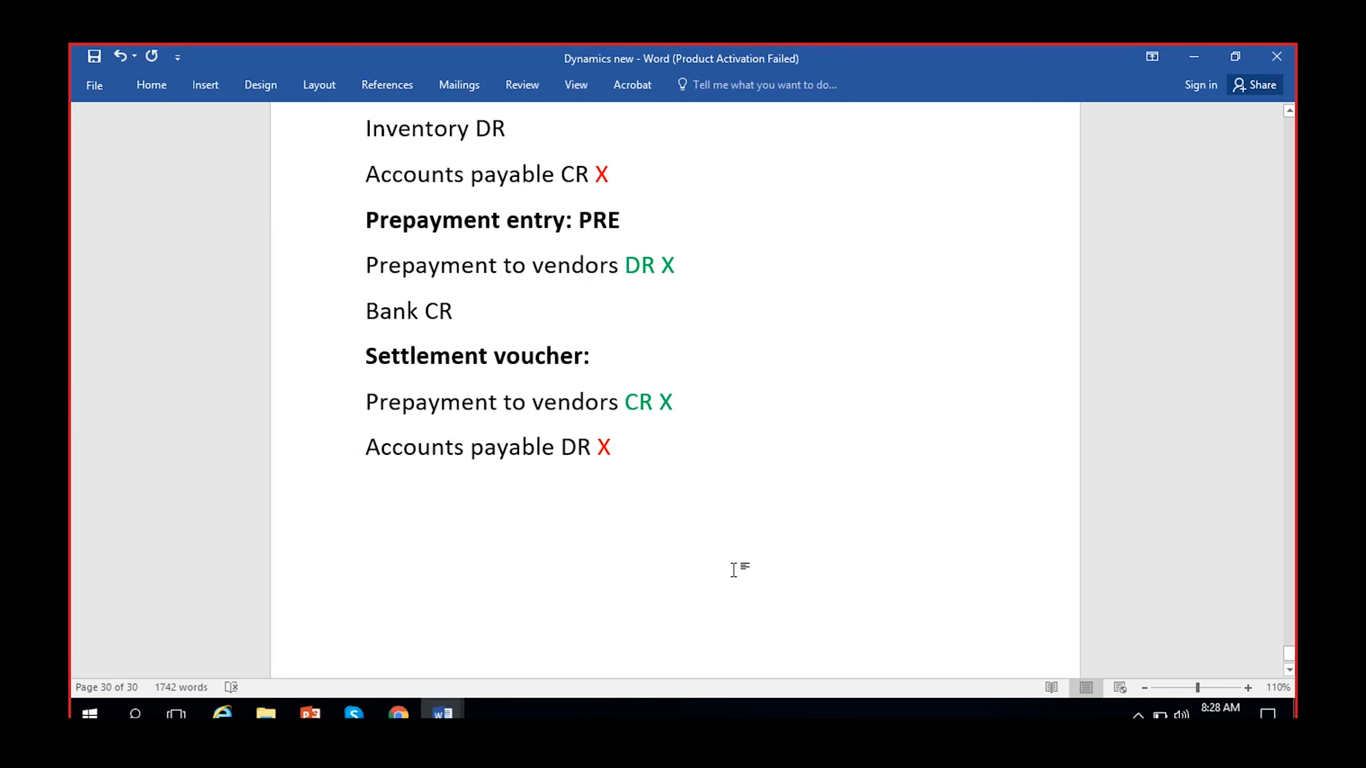
scroll(625, 490, up, 1)
drag(625, 490, 355, 441)
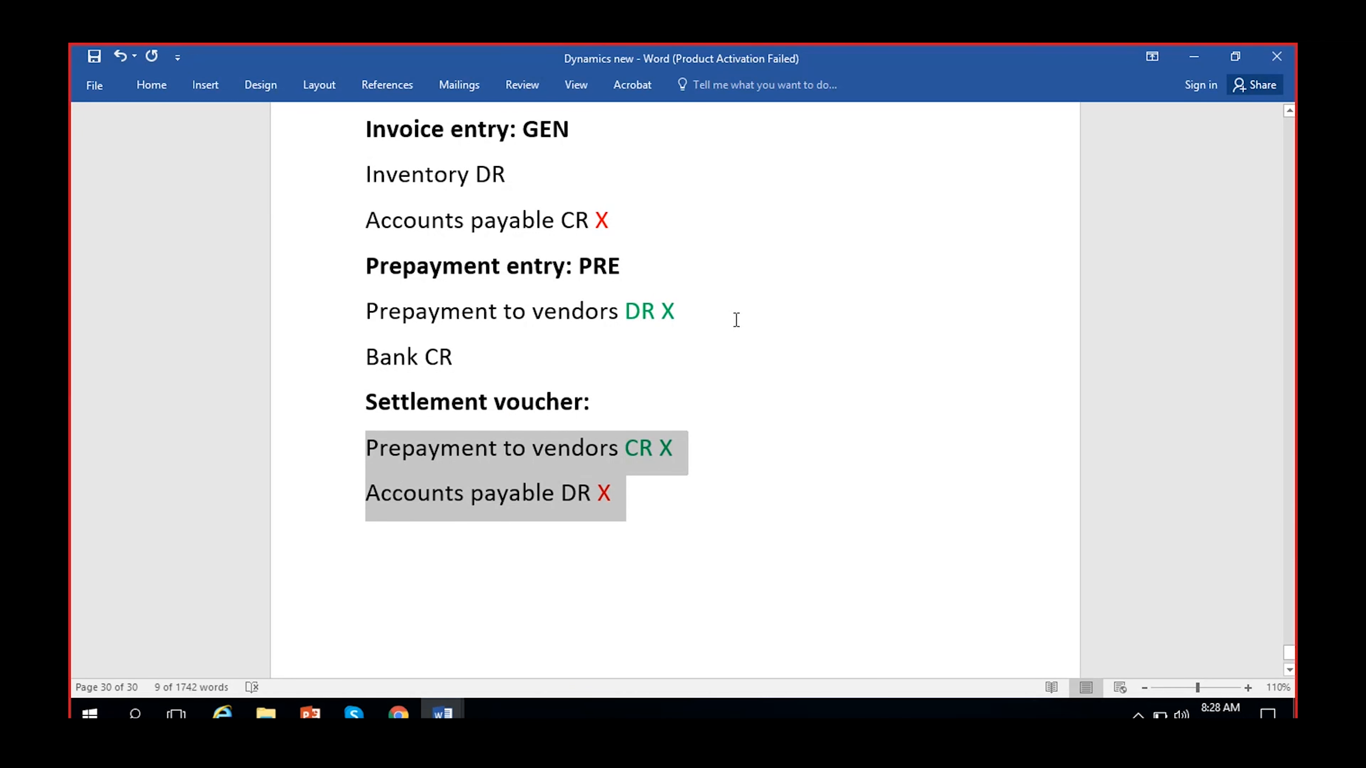
scroll(570, 291, up, 1)
click(643, 366)
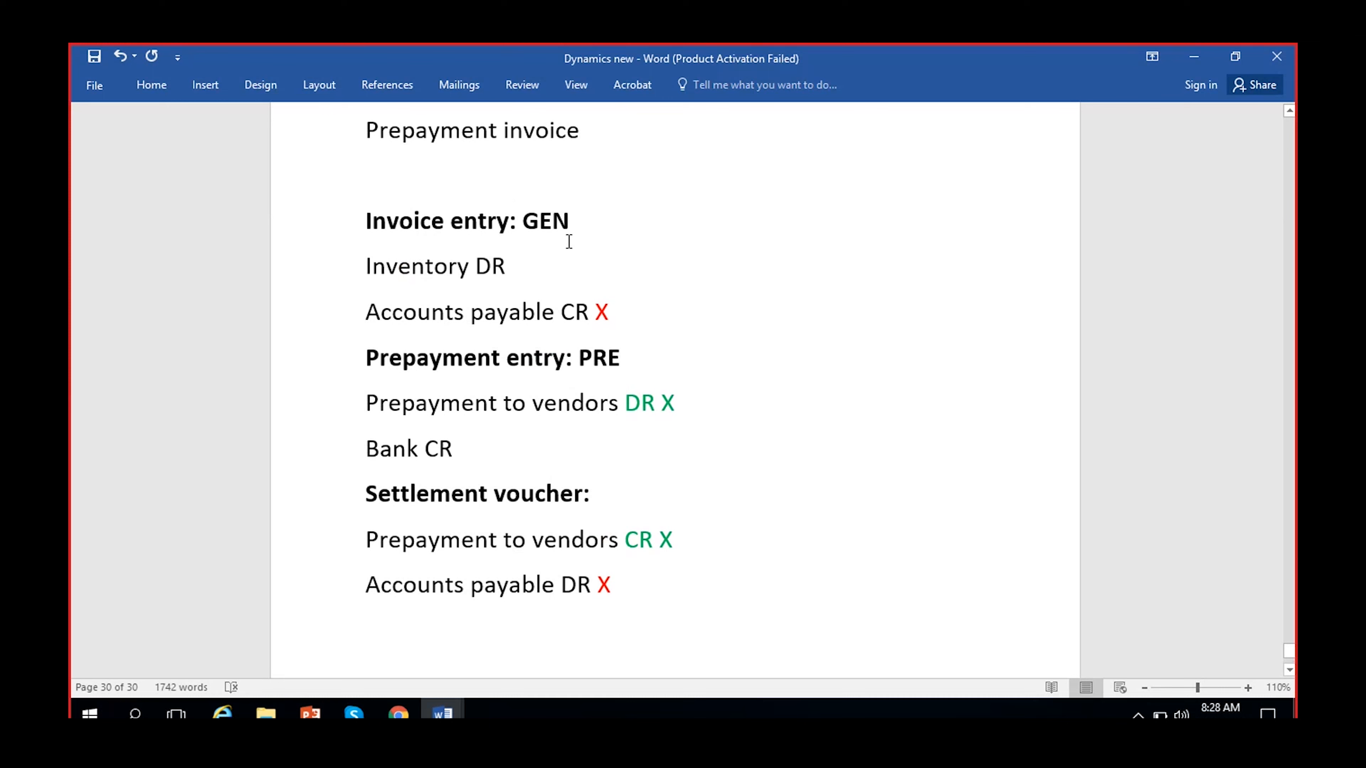
double_click(558, 221)
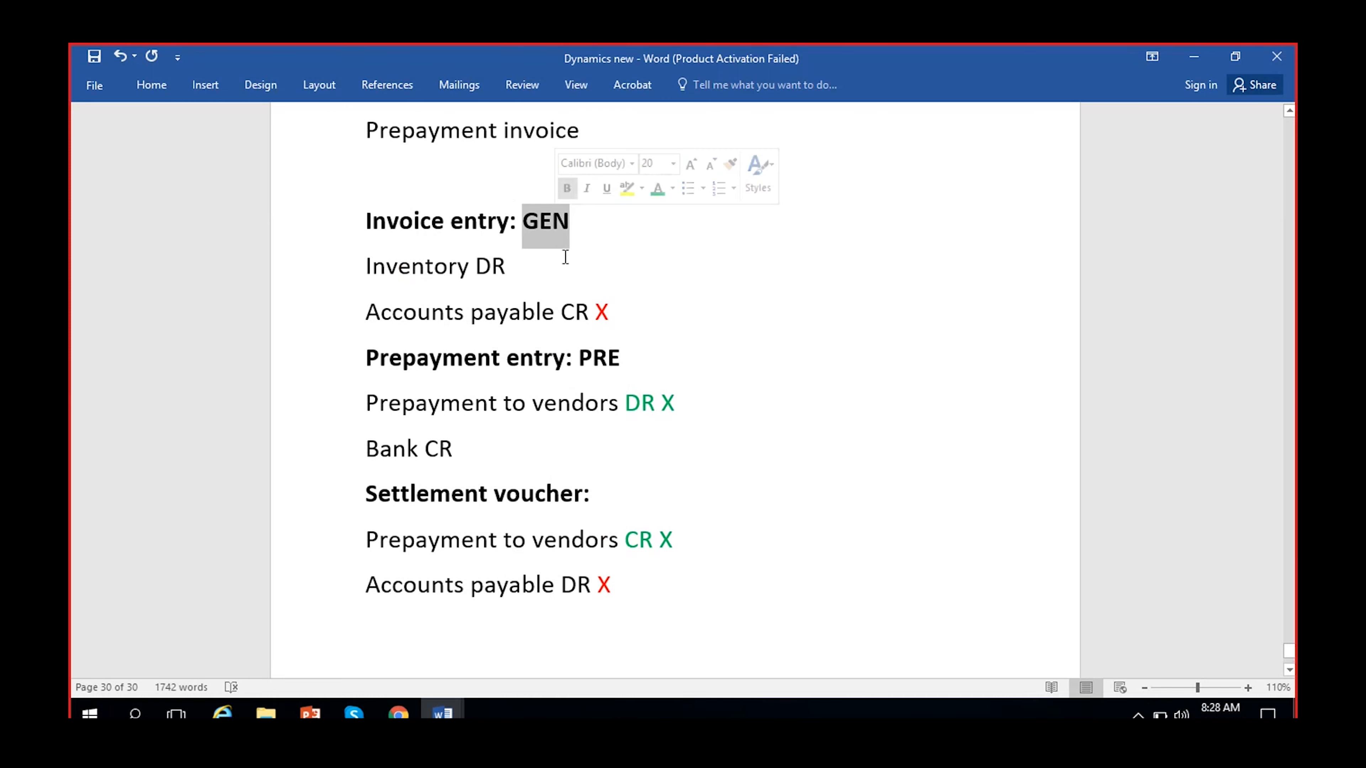
double_click(600, 355)
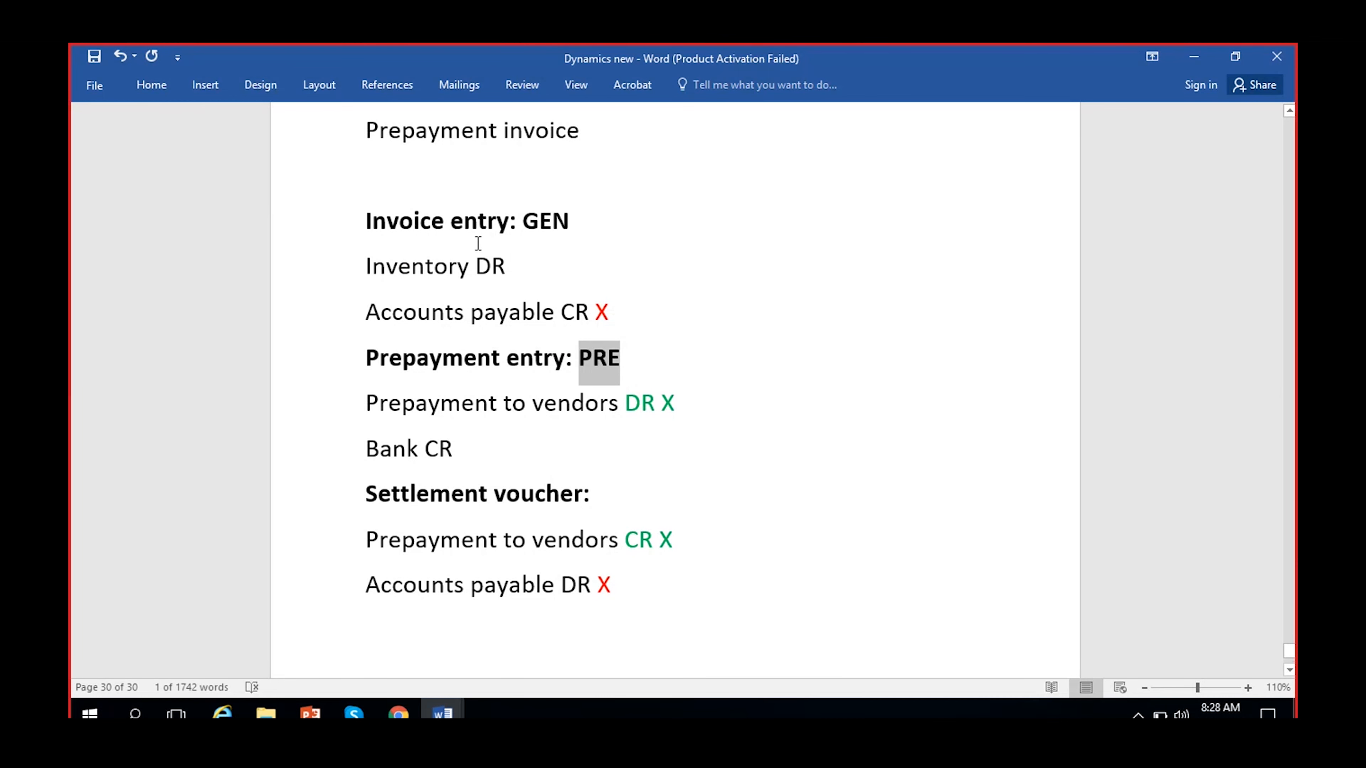
click(622, 310)
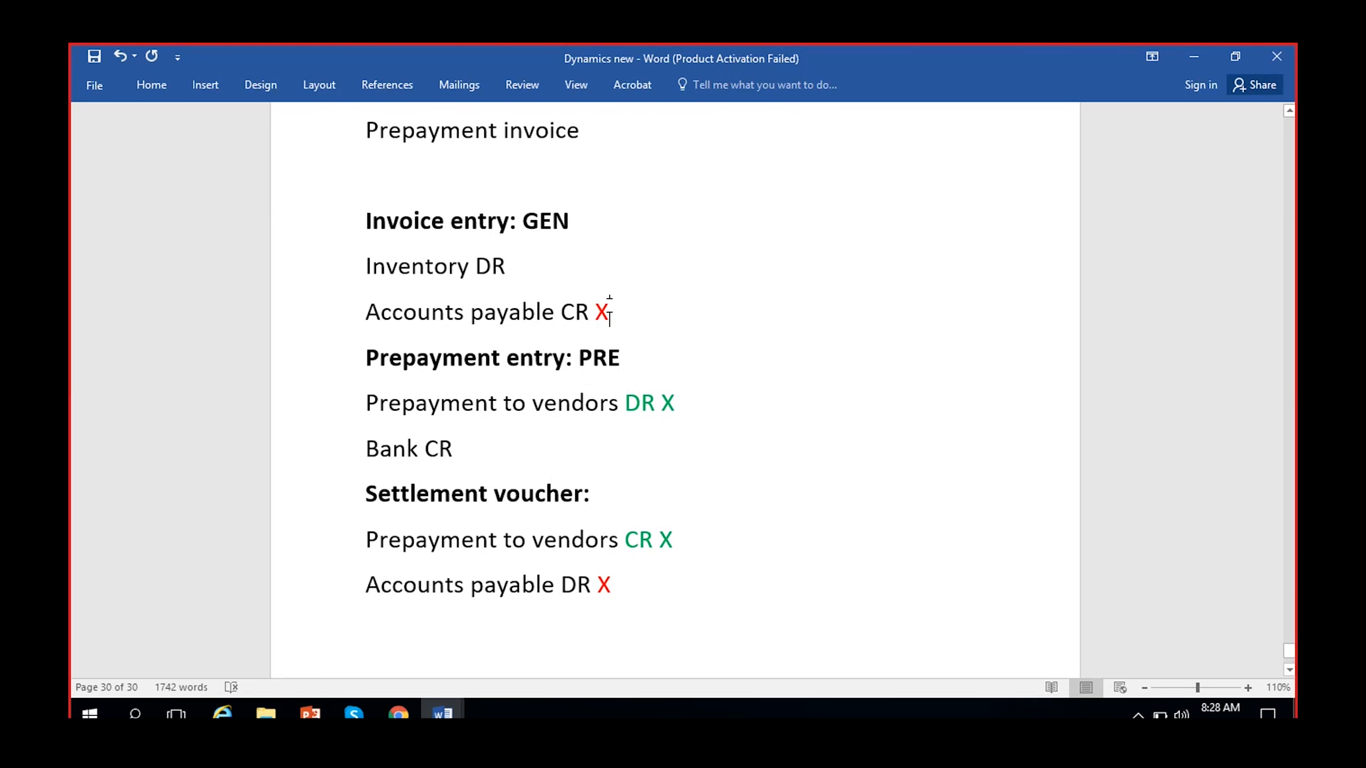
click(691, 402)
Switch to Dynamics 365, leave the voucher transactions and reopen Tata company's vendor transactions without the voucher filter.
click(398, 713)
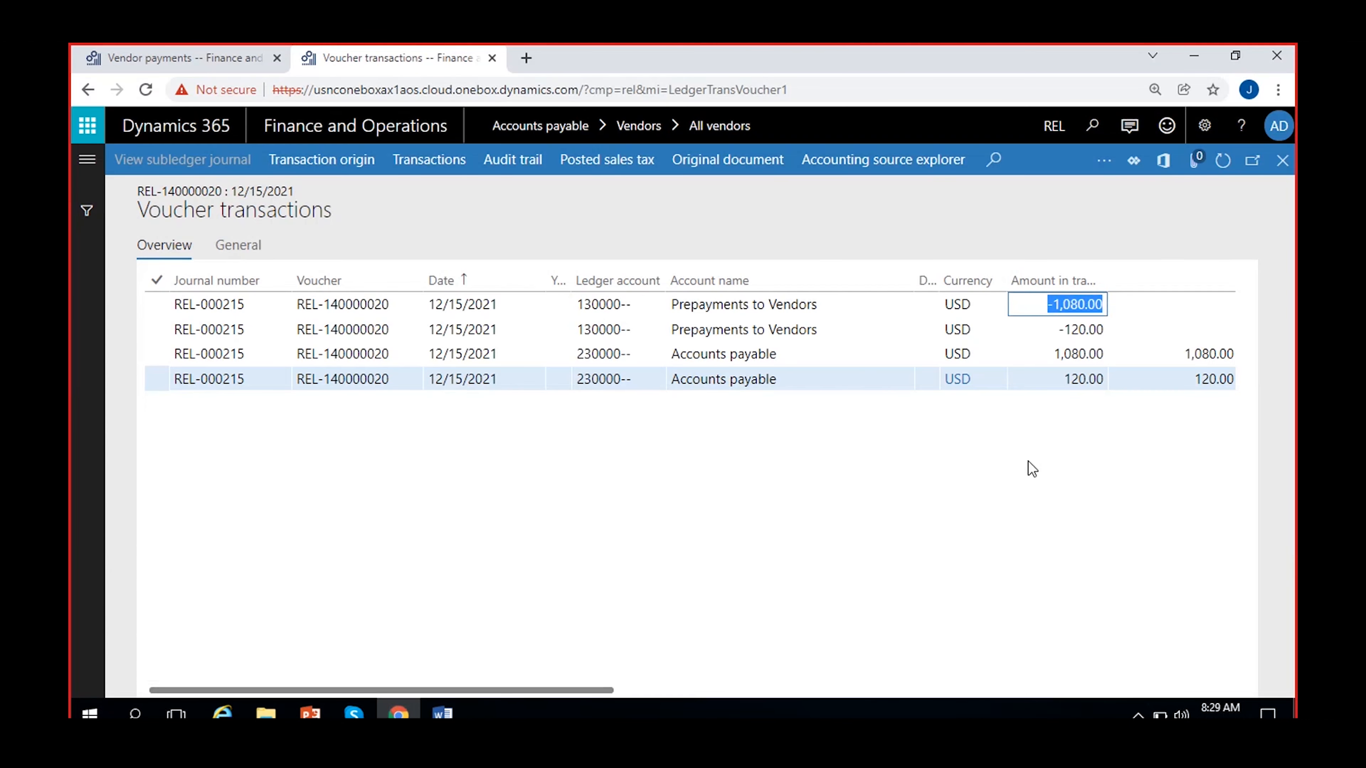
click(1283, 160)
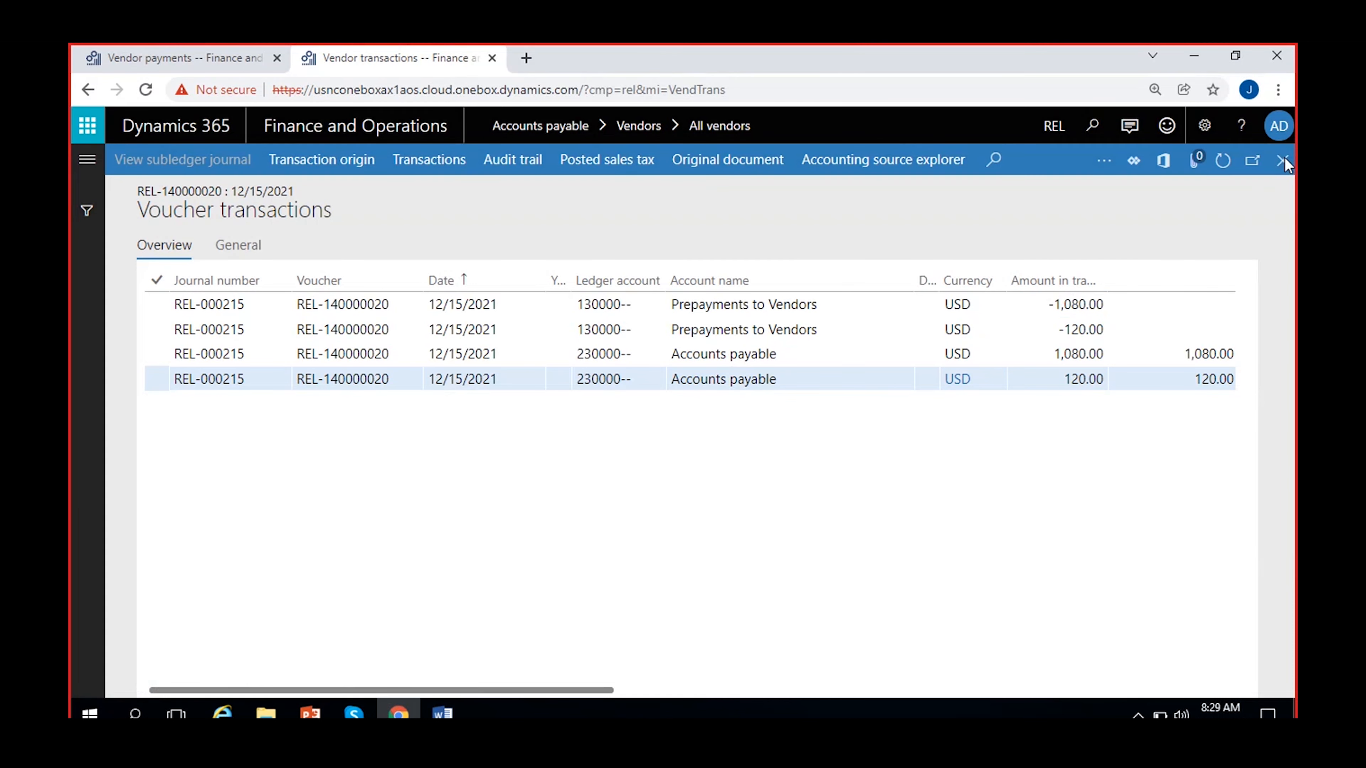
click(1283, 160)
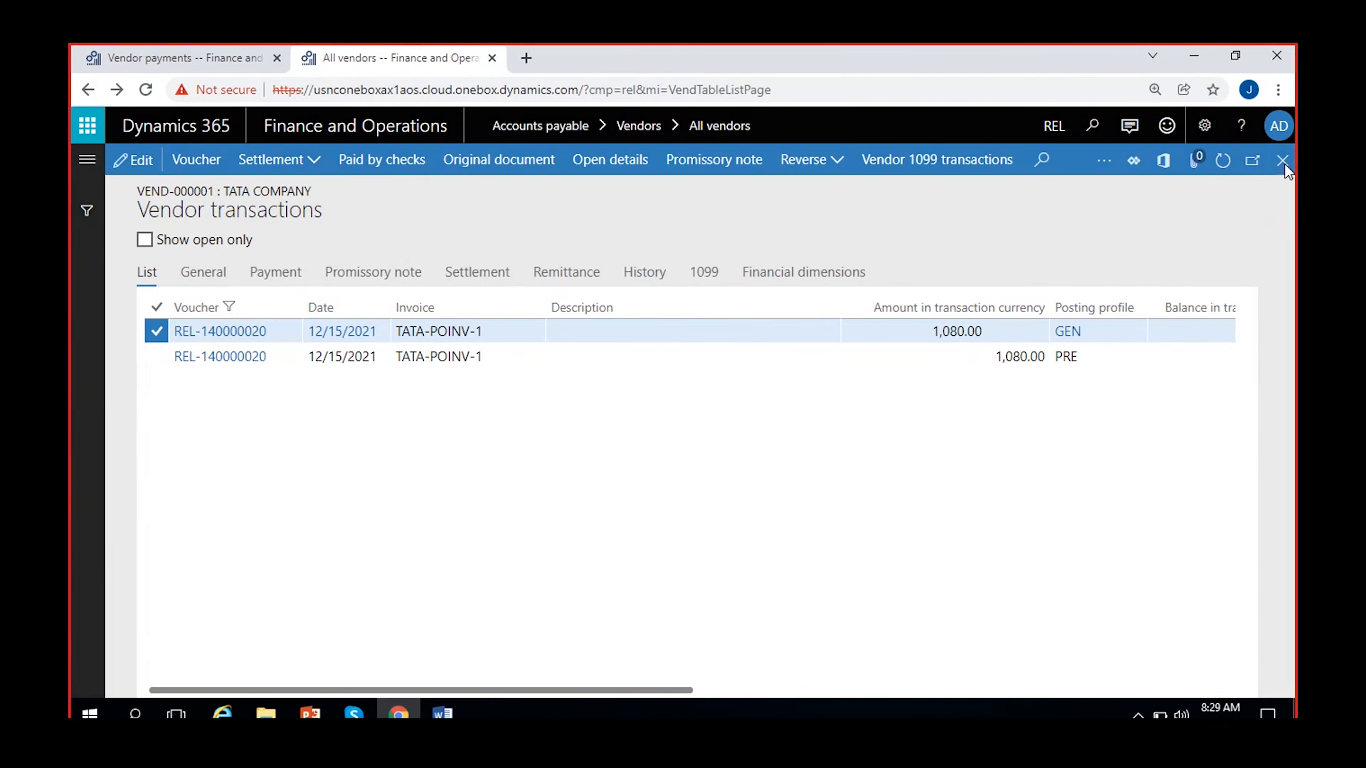
click(907, 217)
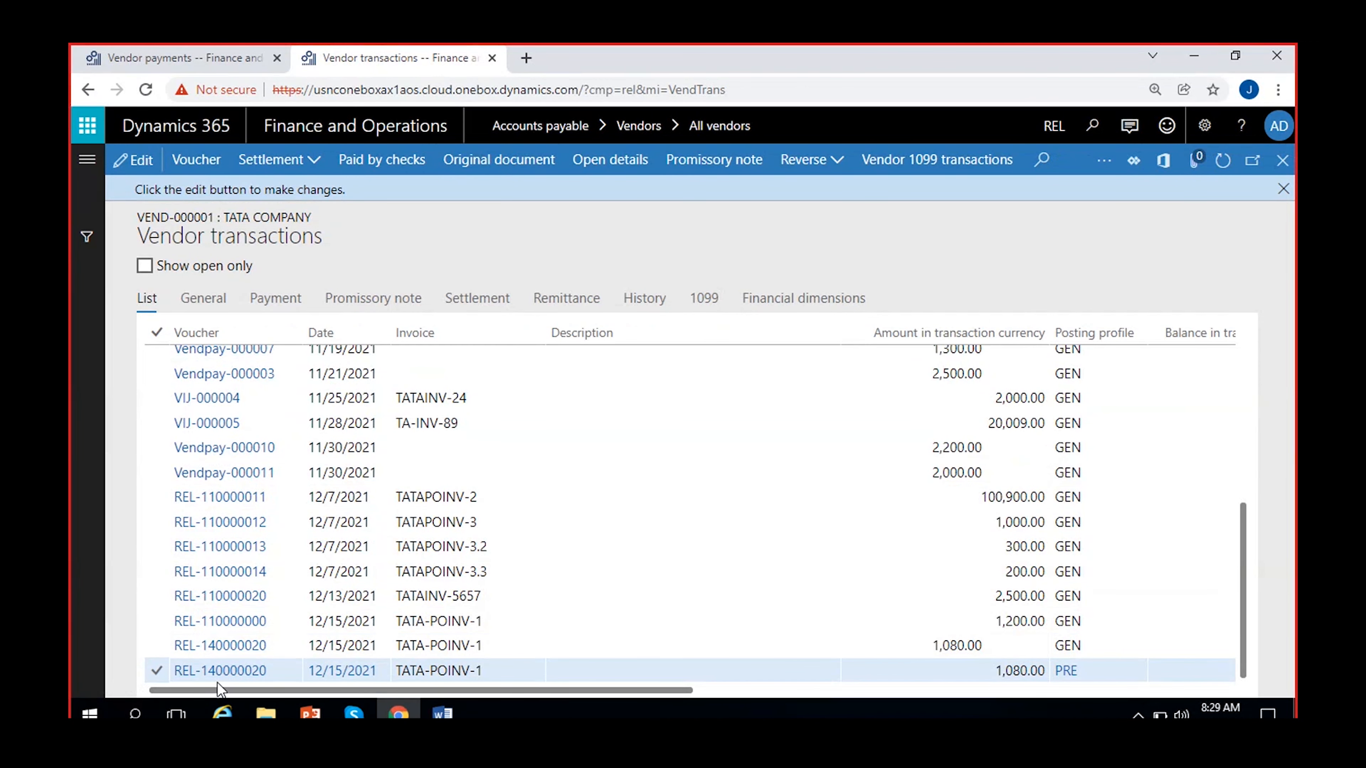
Open the settlement history of the 1,200.00 transaction for invoice TATA-POINV-1.
click(986, 622)
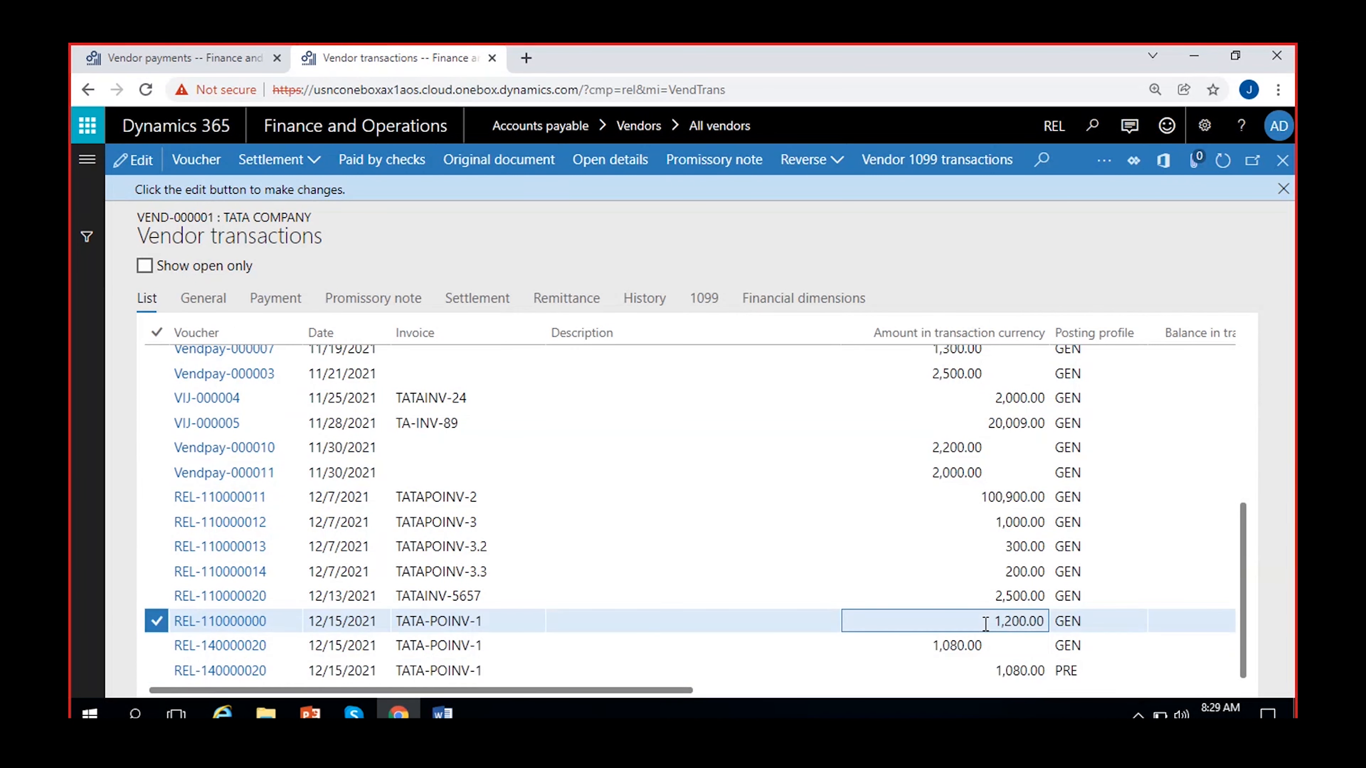
click(309, 160)
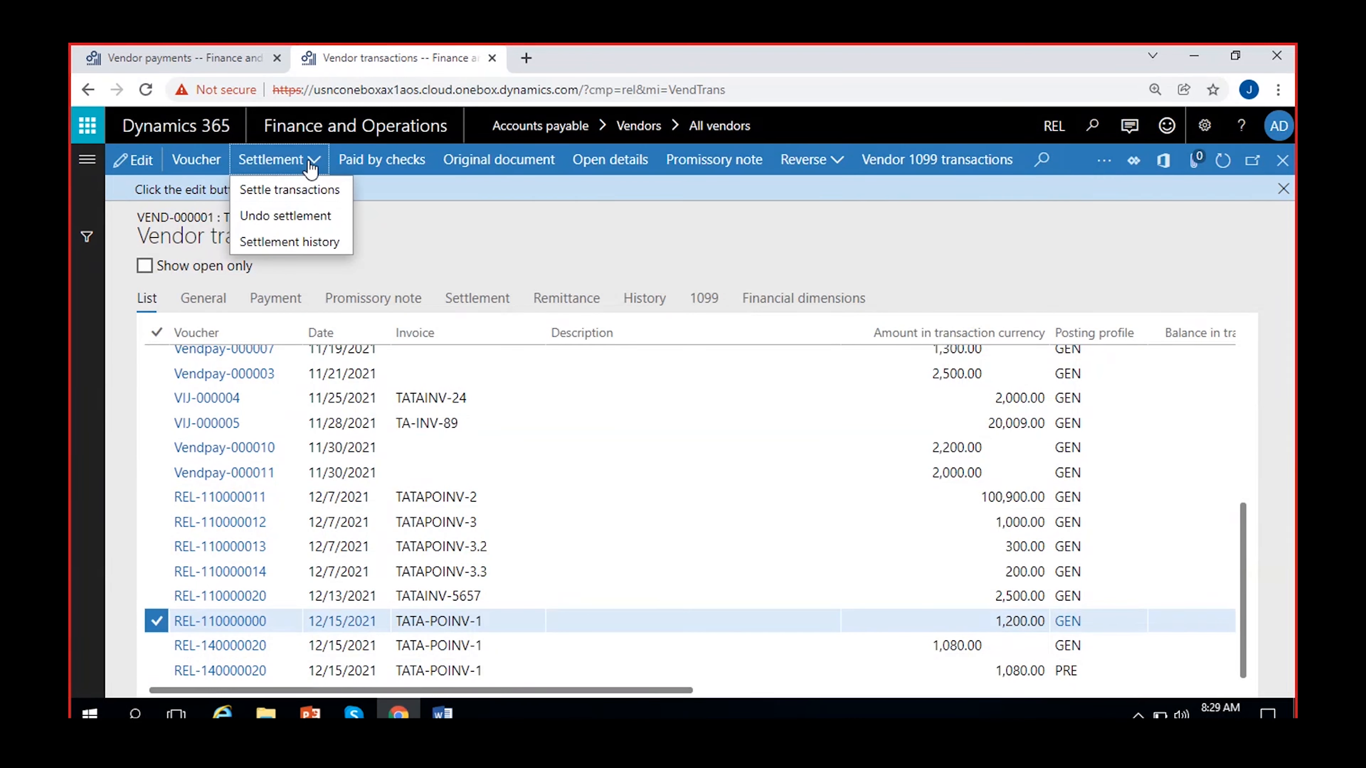
click(317, 239)
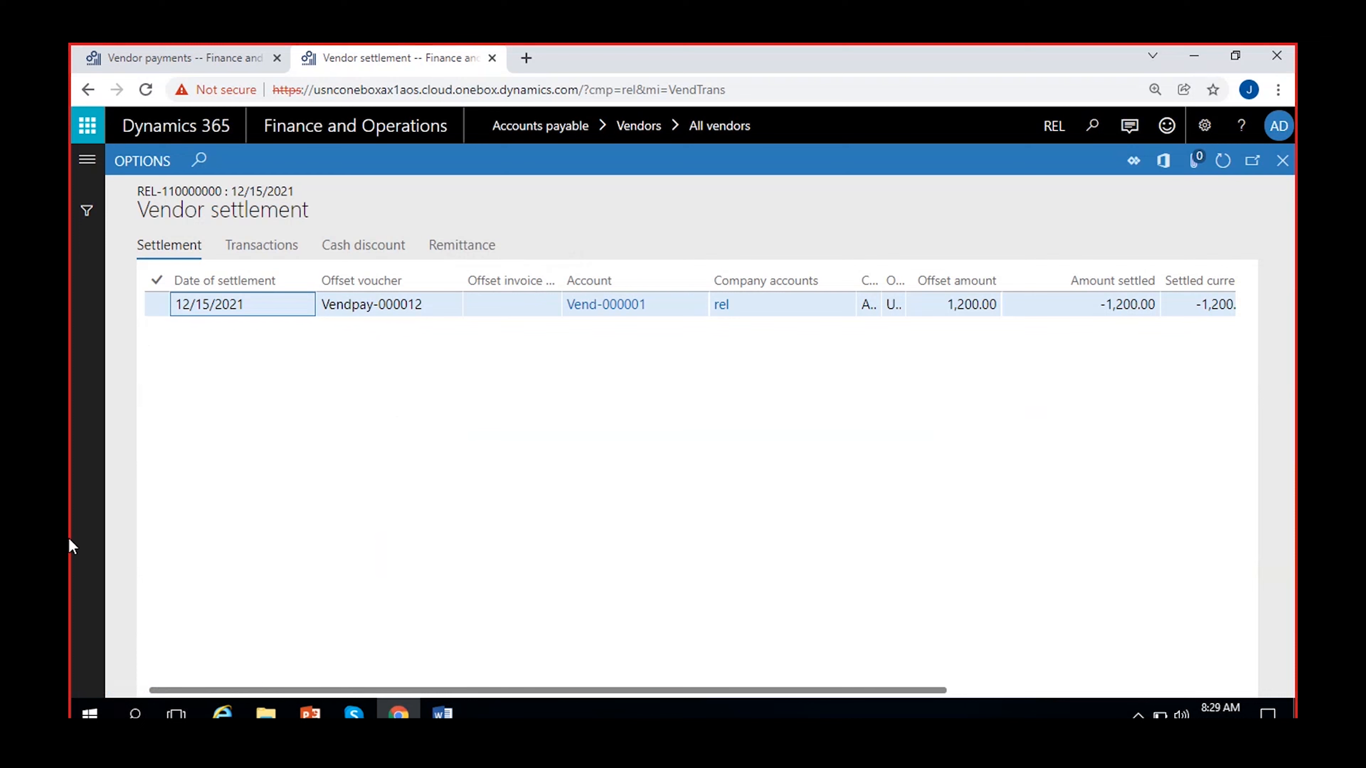
Leave the settlement history, view the Undo settlement options for the 1,200.00 transaction of TATA-POINV-1, and close them without reversing anything.
click(1284, 164)
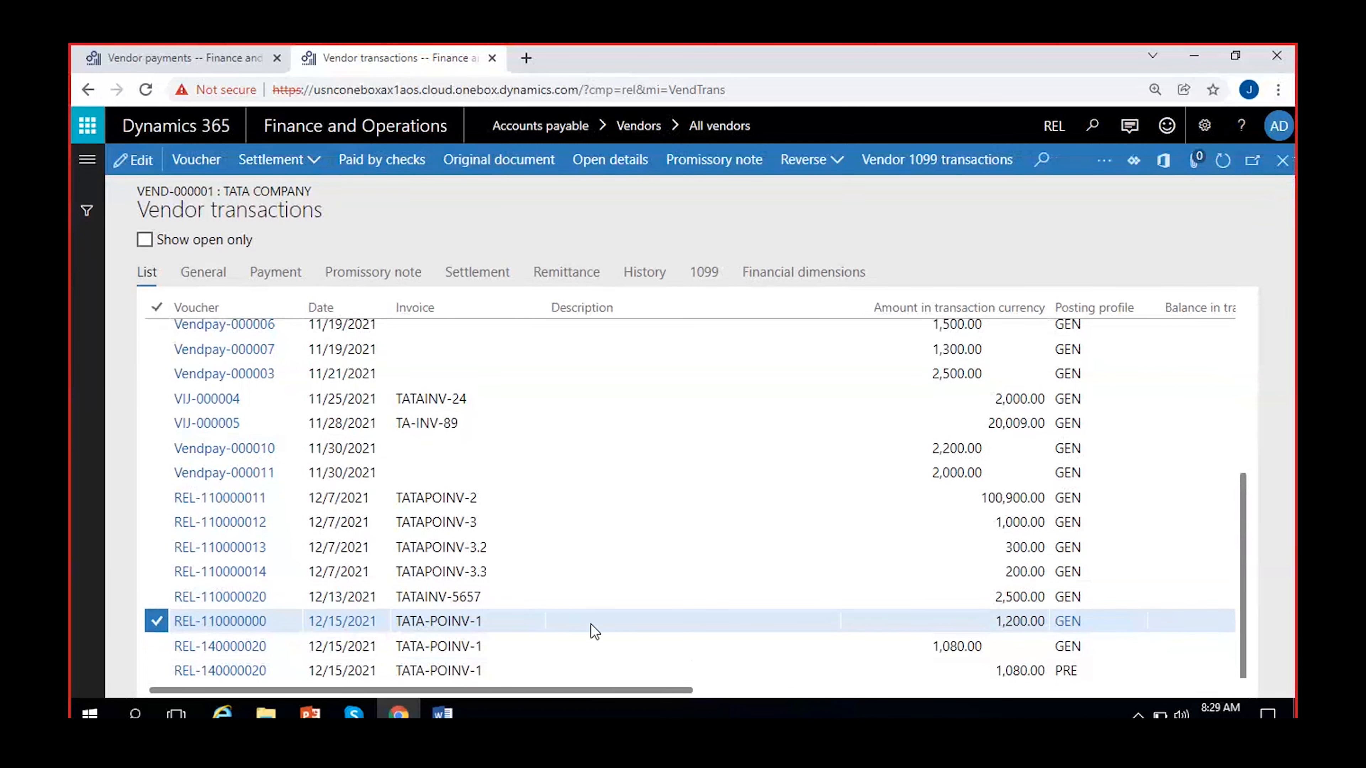
click(277, 160)
click(285, 216)
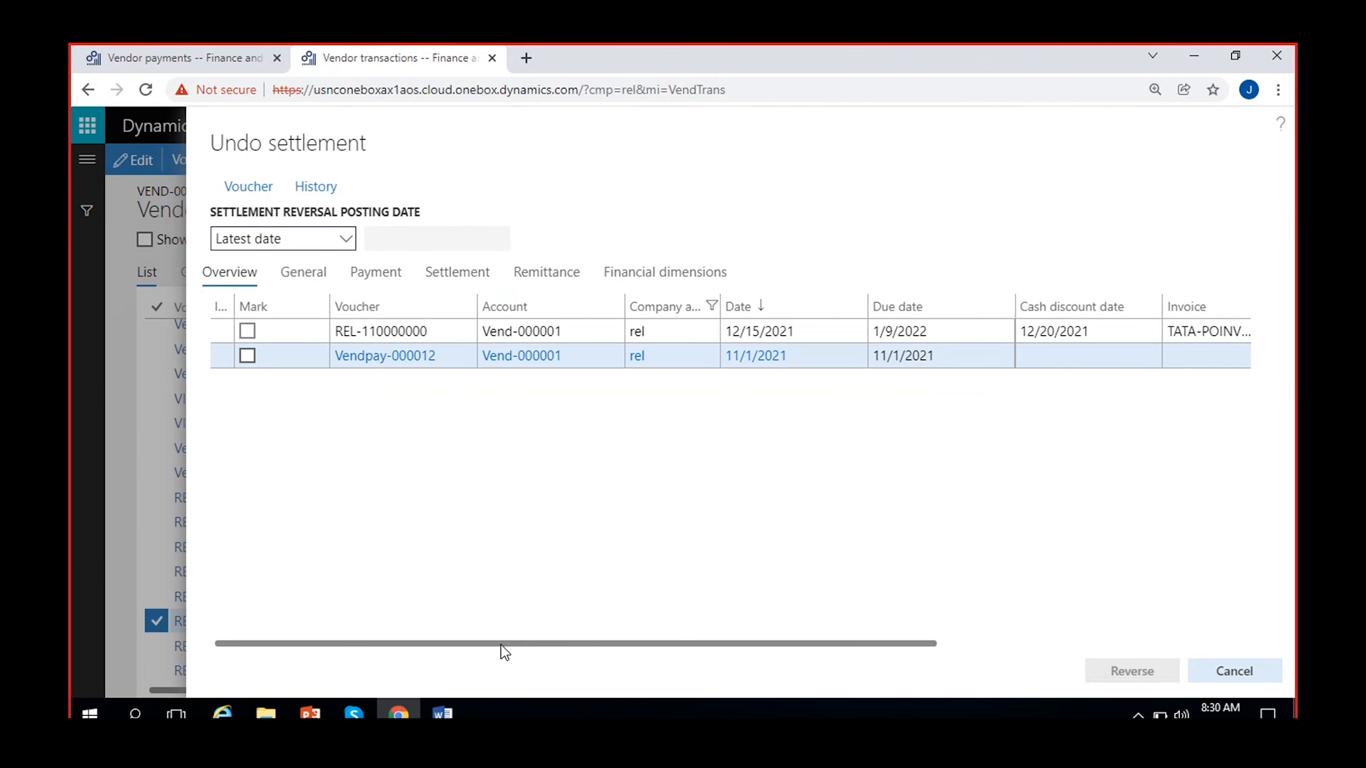
scroll(484, 658, down, 1)
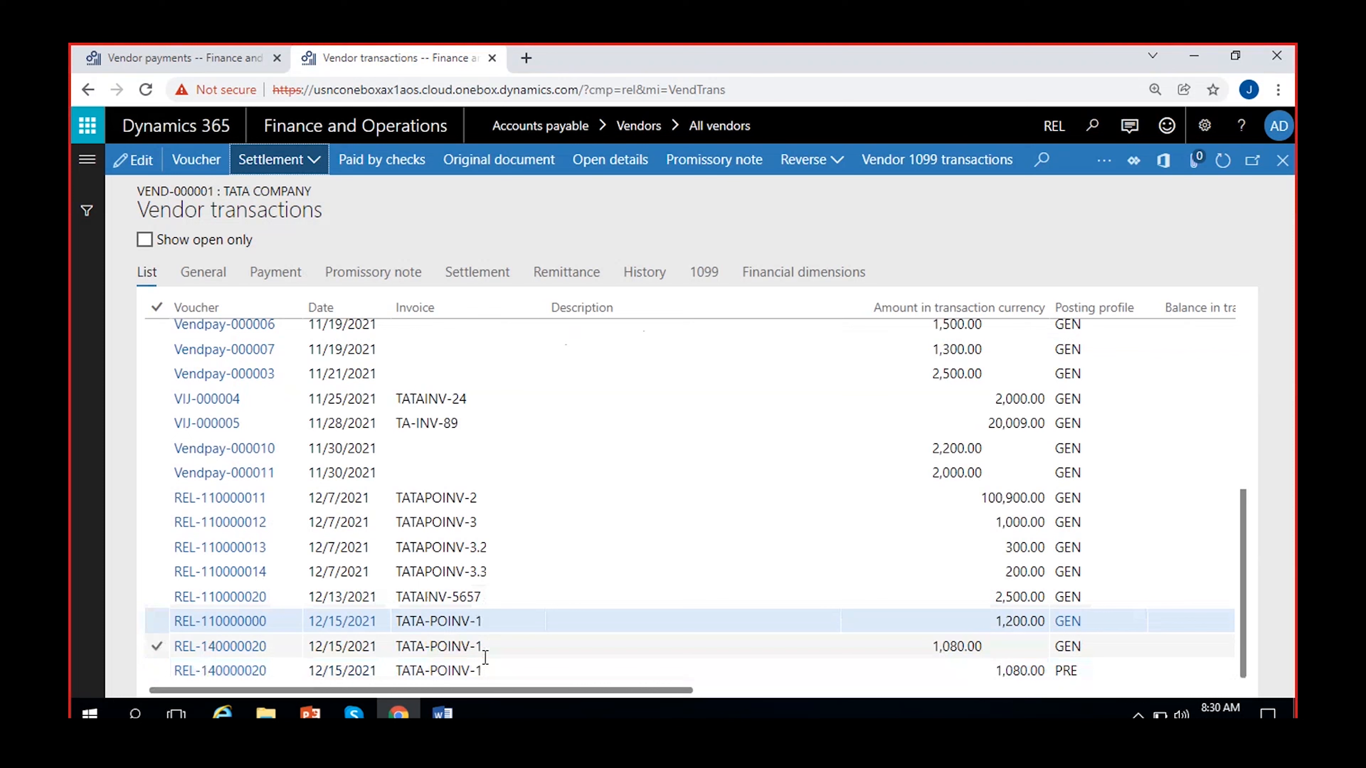
Compare the TATA-POINV-1 transactions and examine the ledger lines of voucher REL-140000020 from its GEN transaction.
click(941, 621)
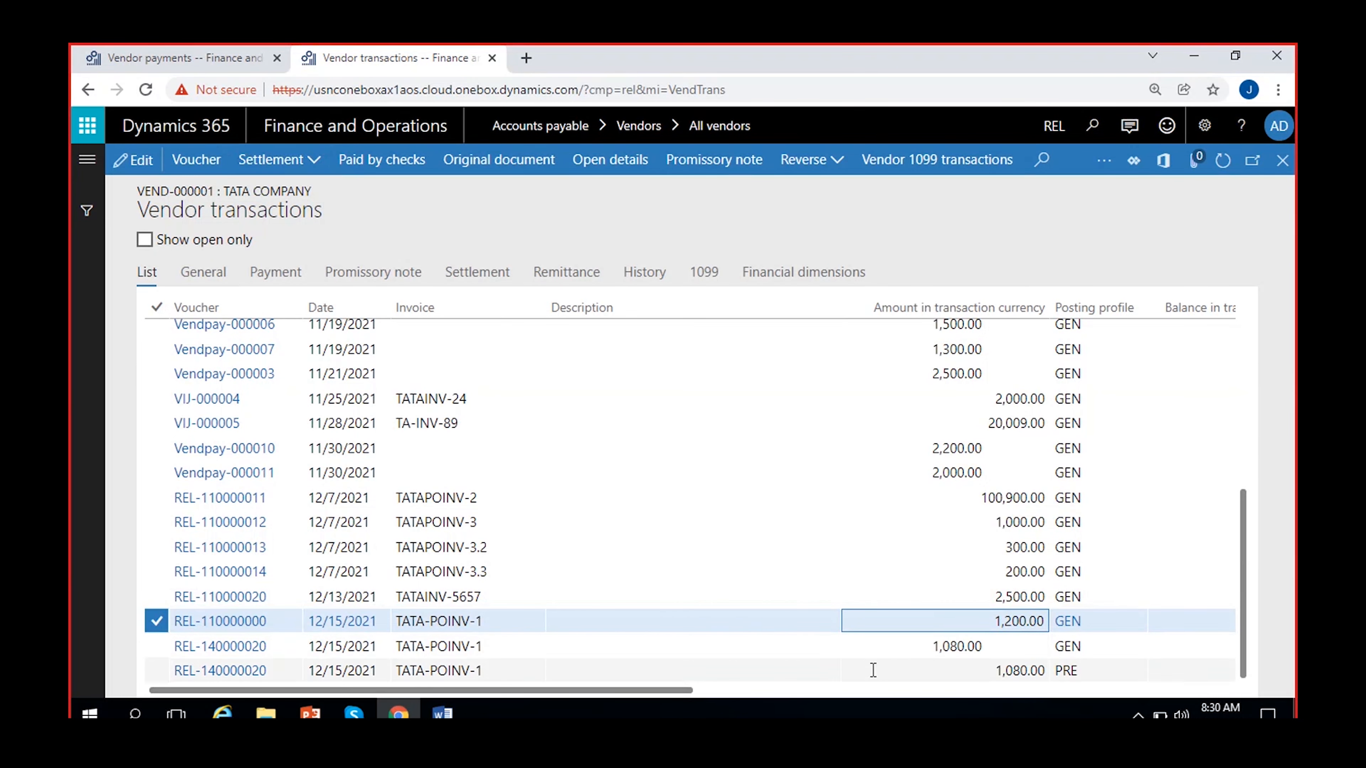
click(925, 648)
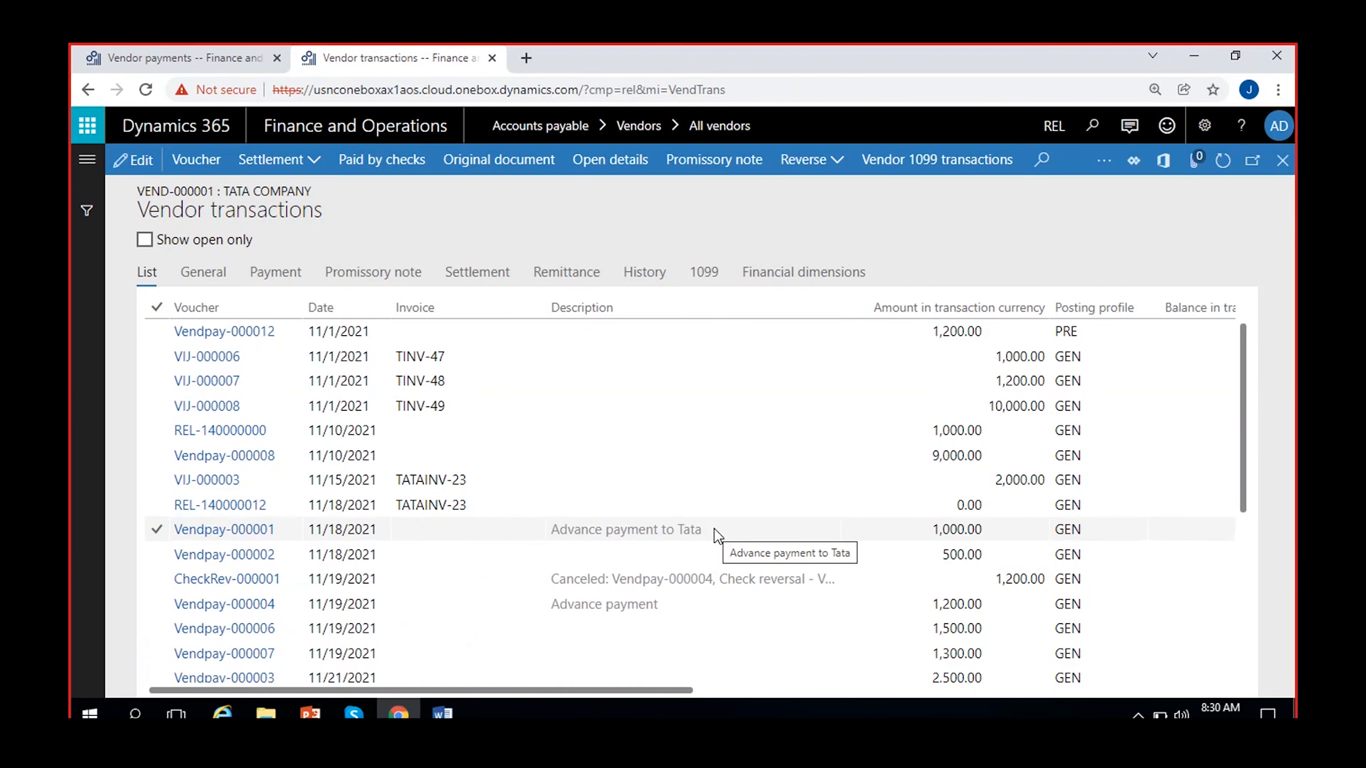
scroll(714, 529, down, 5)
click(235, 651)
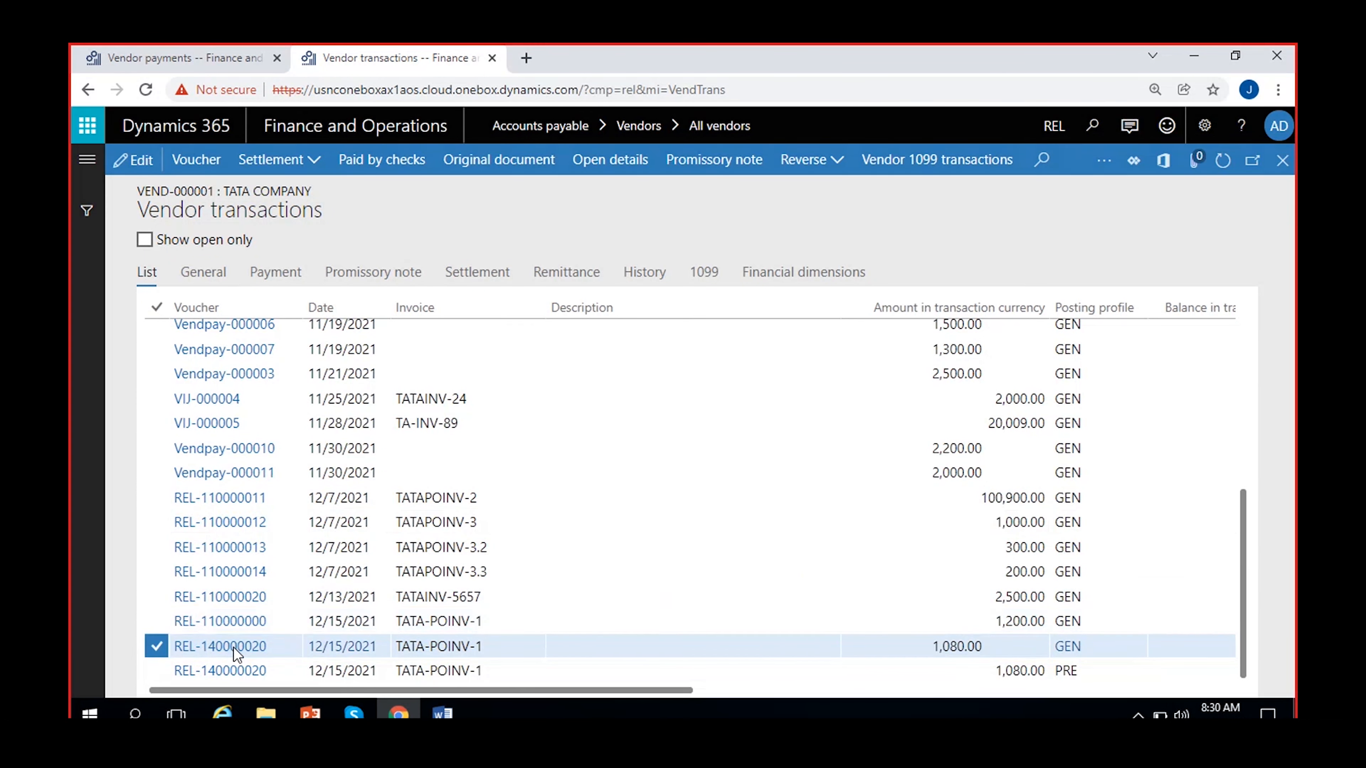
click(235, 651)
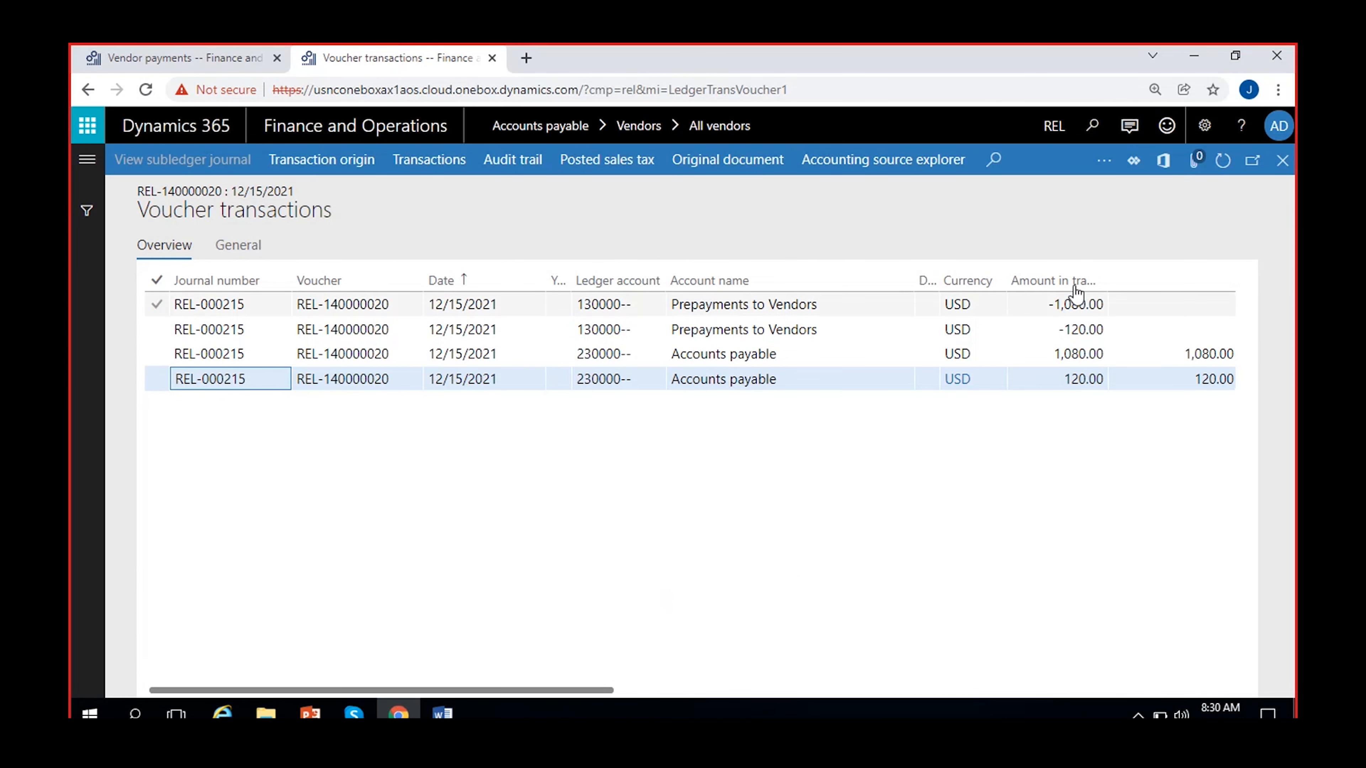
scroll(1094, 445, right, 3)
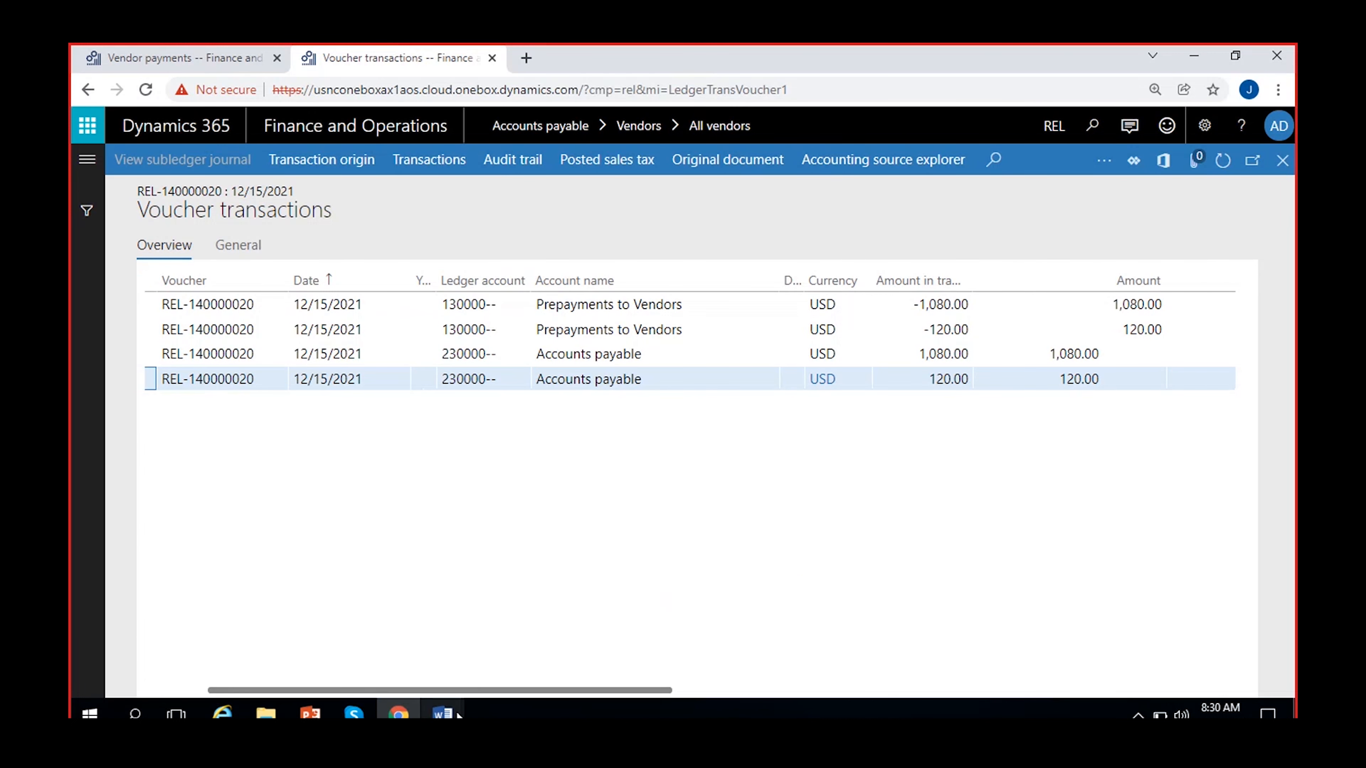
Switch to Word and highlight the "Prepayment journal (advance payment)" line and the settlement voucher entry for review.
click(442, 713)
click(358, 652)
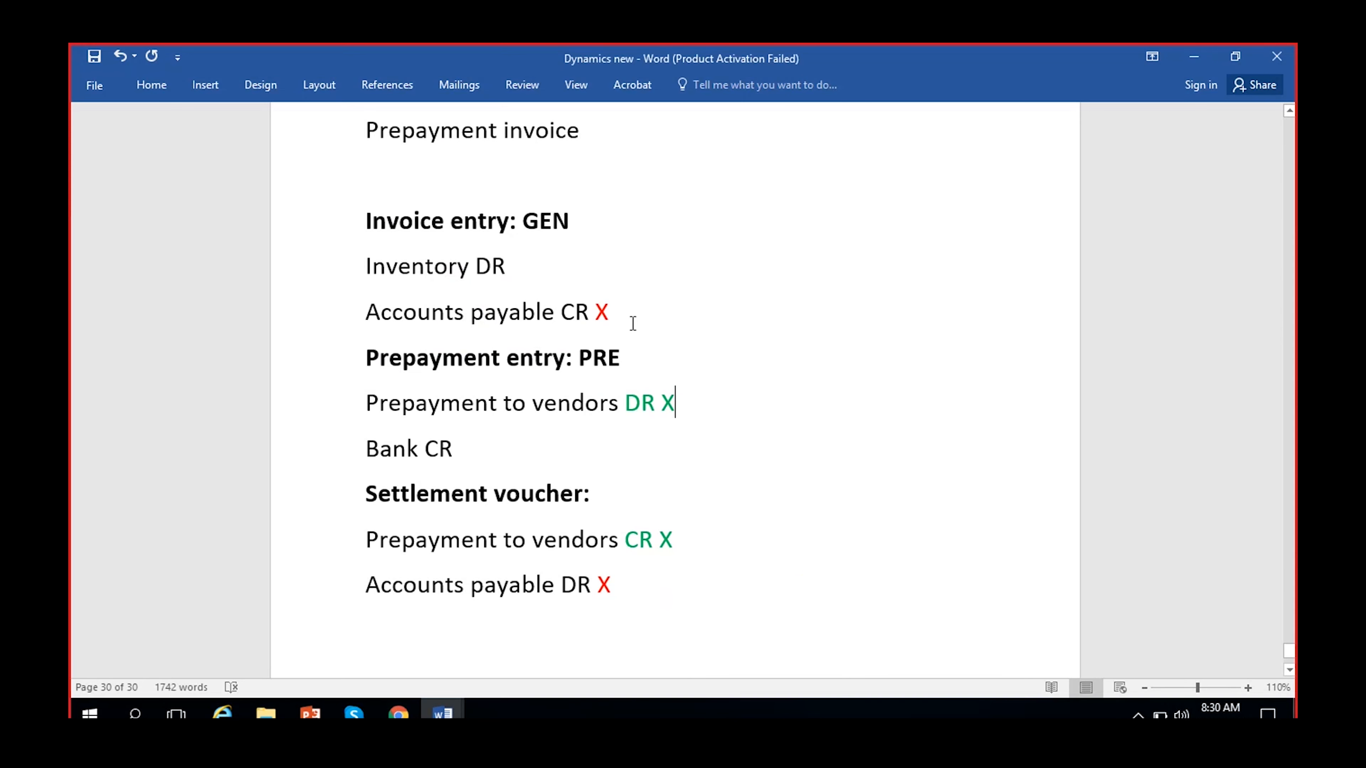
scroll(522, 290, up, 2)
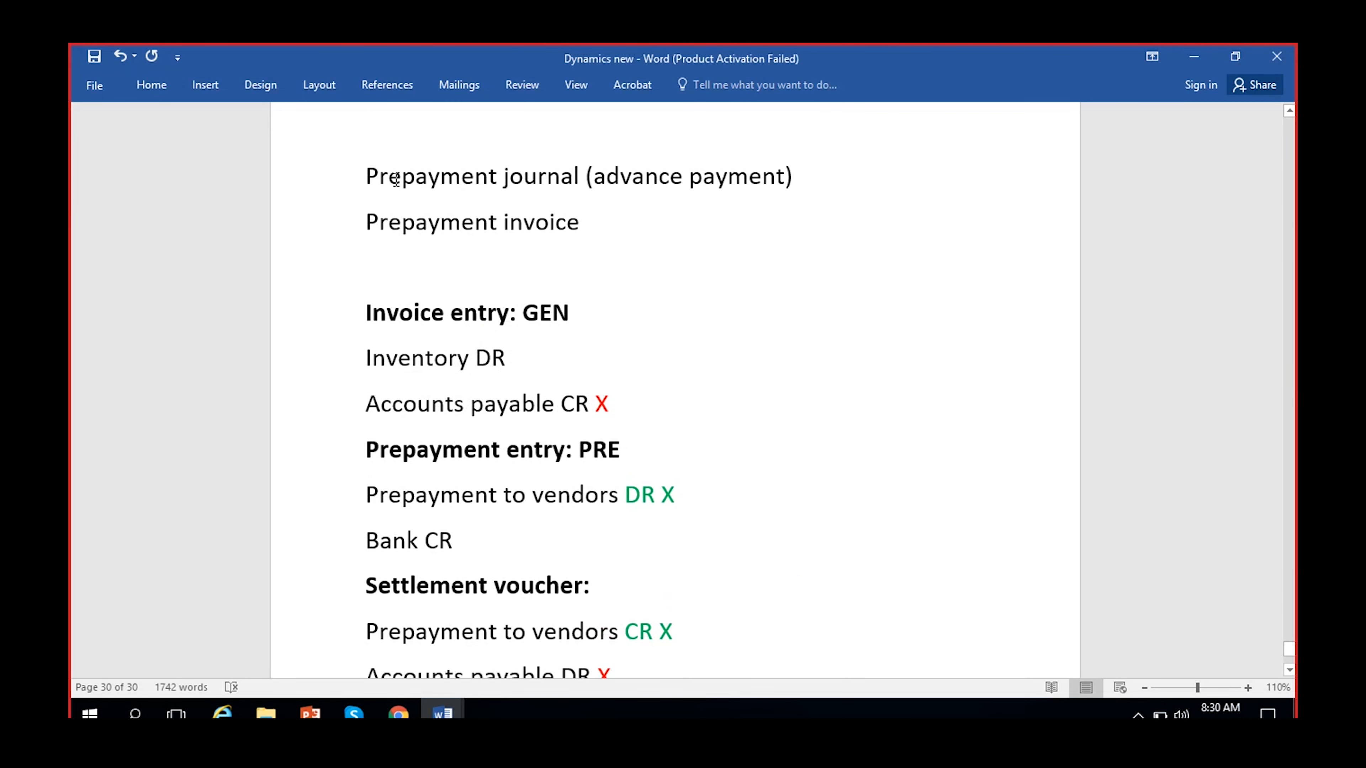
drag(367, 172, 791, 165)
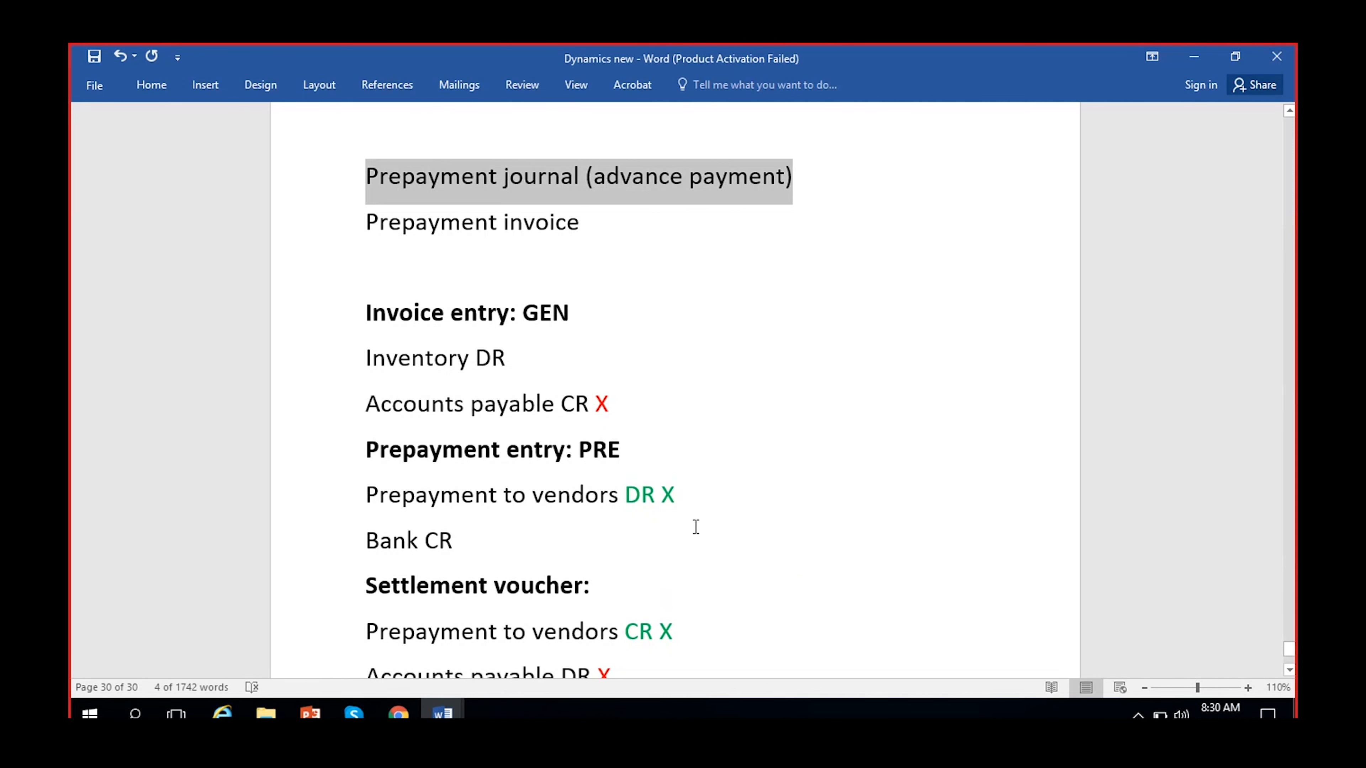
scroll(695, 525, down, 1)
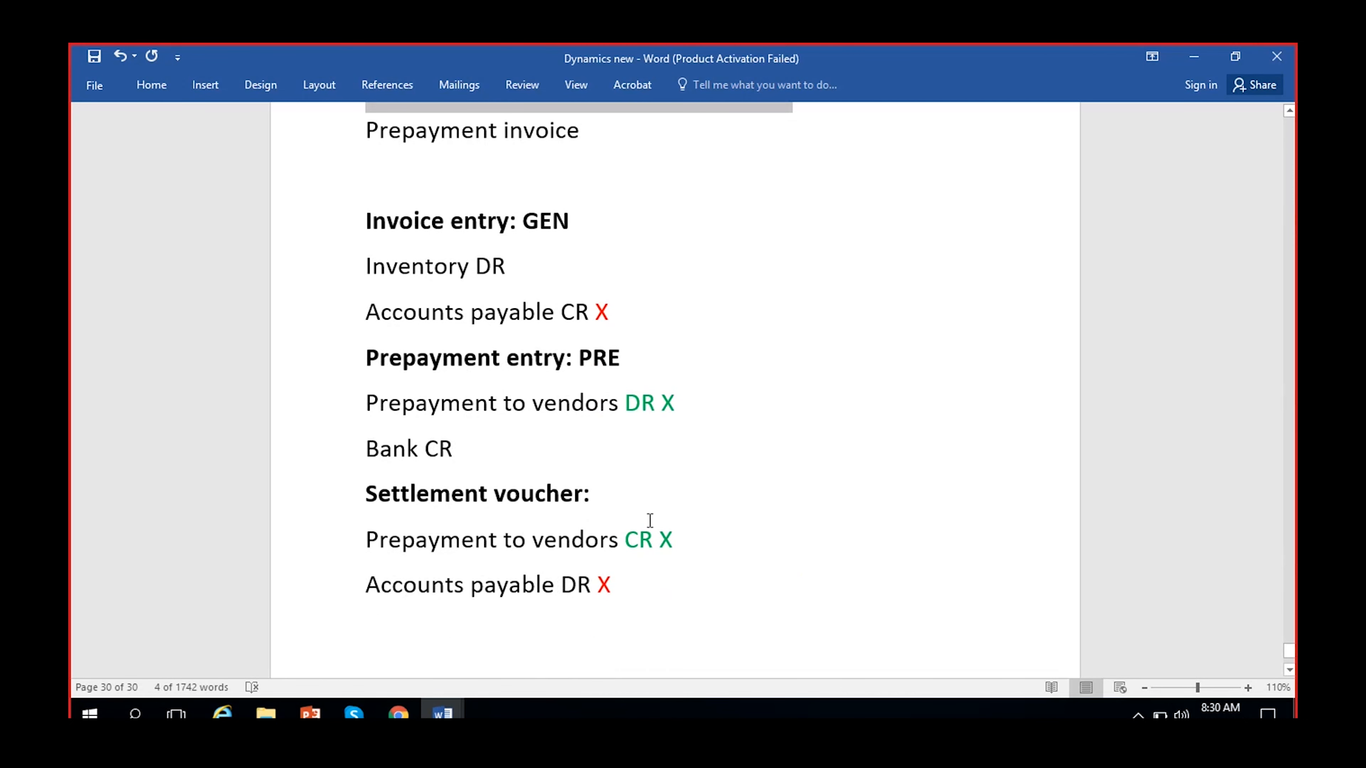
drag(616, 587, 366, 493)
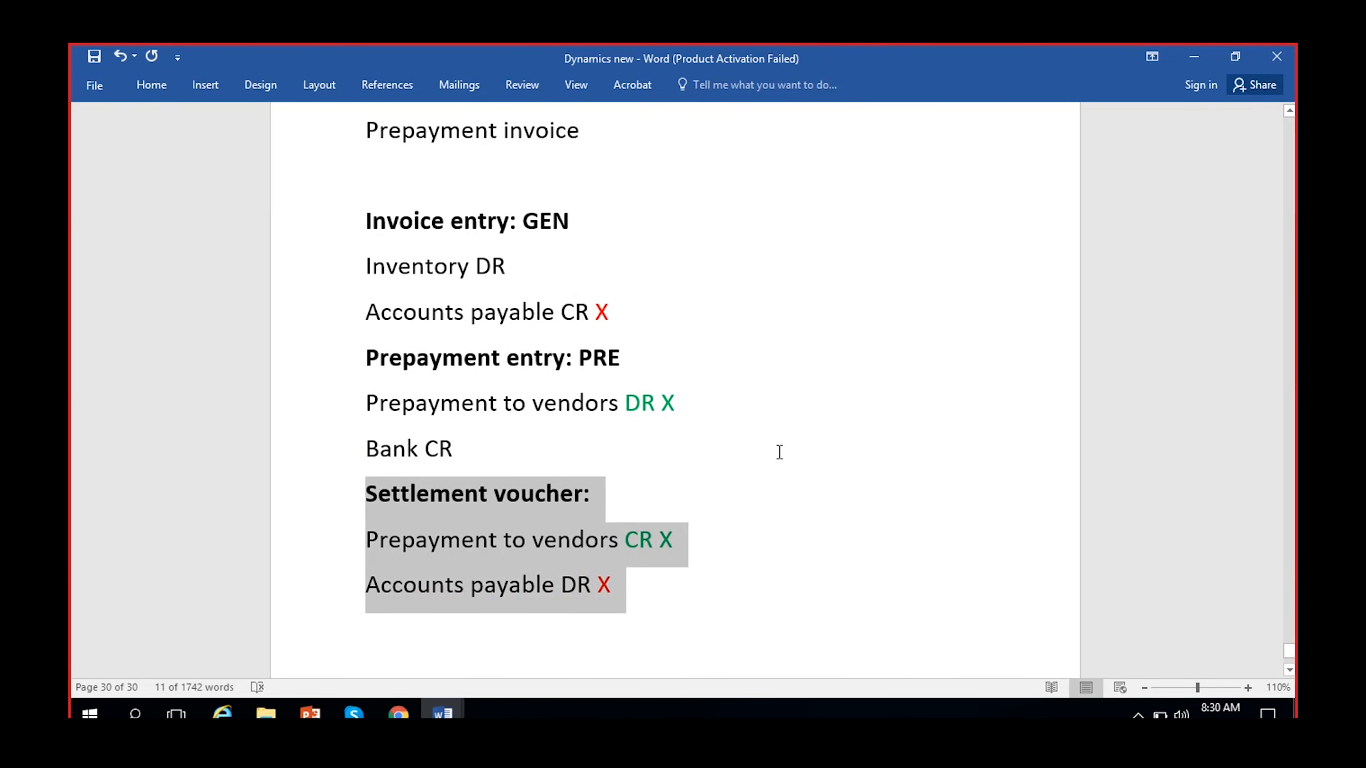
Review the inventory, accounts payable, bank and prepayment to vendors lines under the invoice and prepayment entries.
click(632, 309)
click(673, 402)
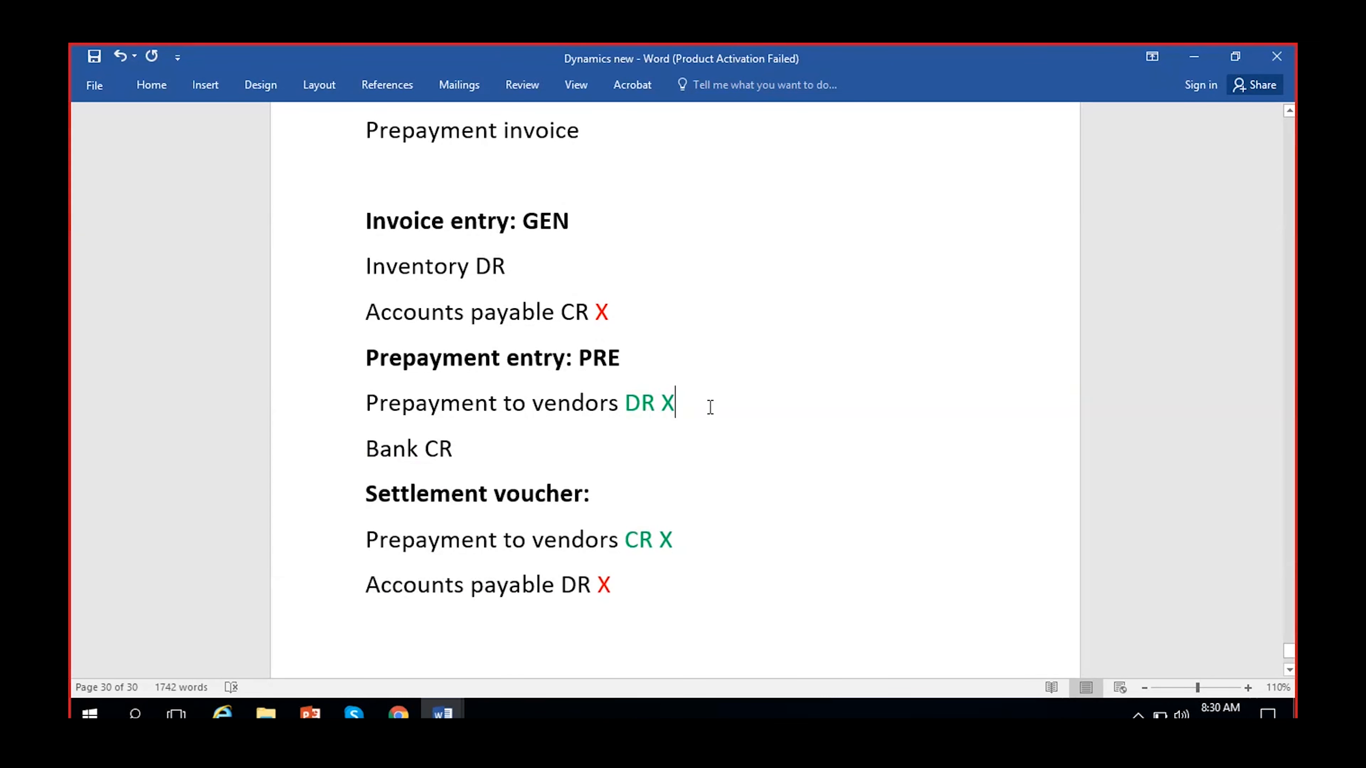
drag(525, 259, 378, 264)
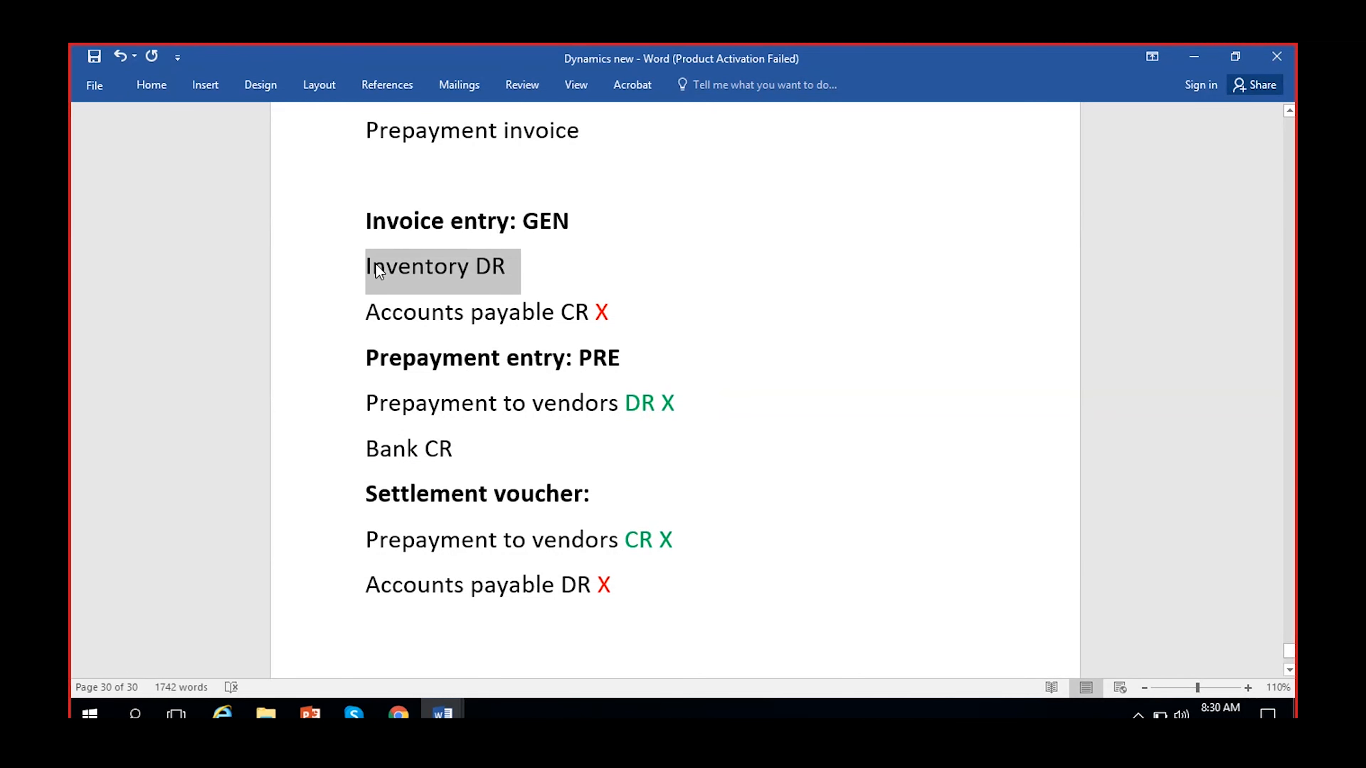
drag(466, 447, 352, 447)
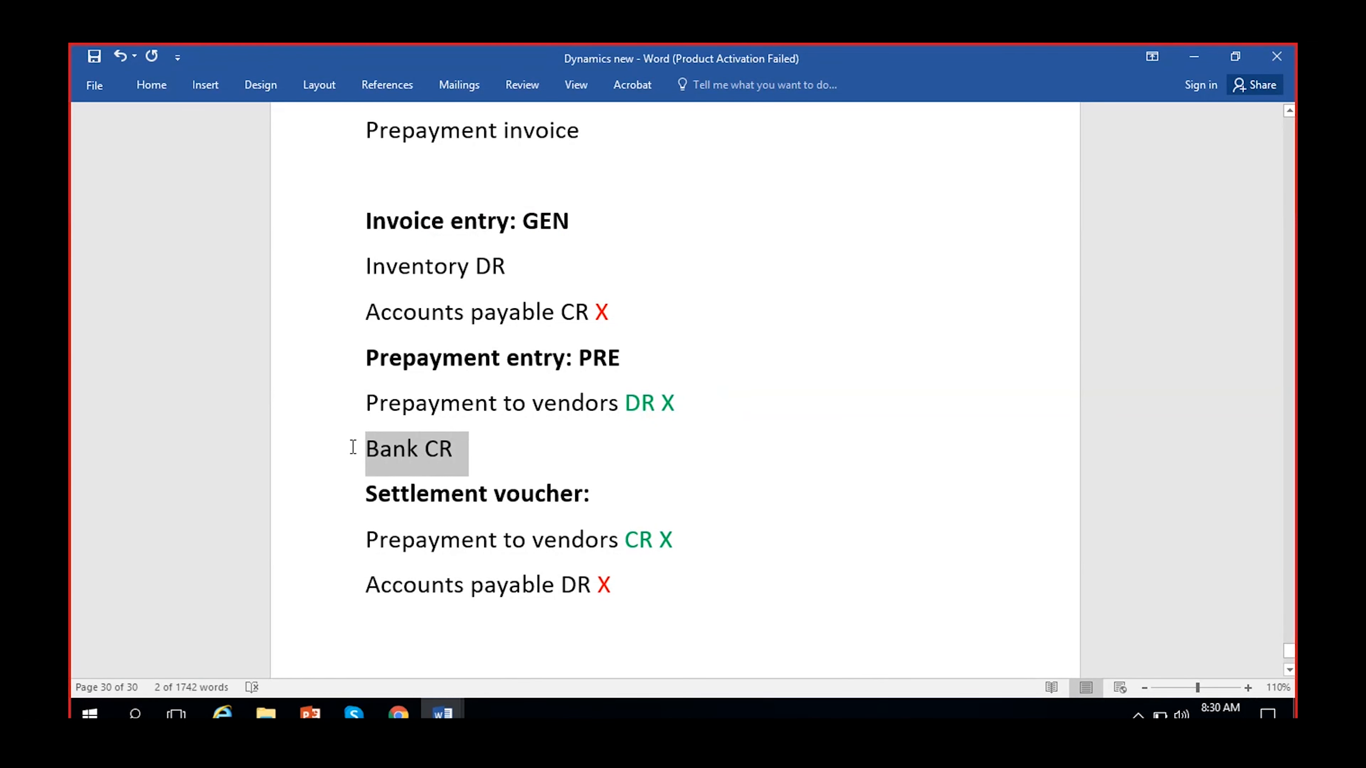
click(474, 451)
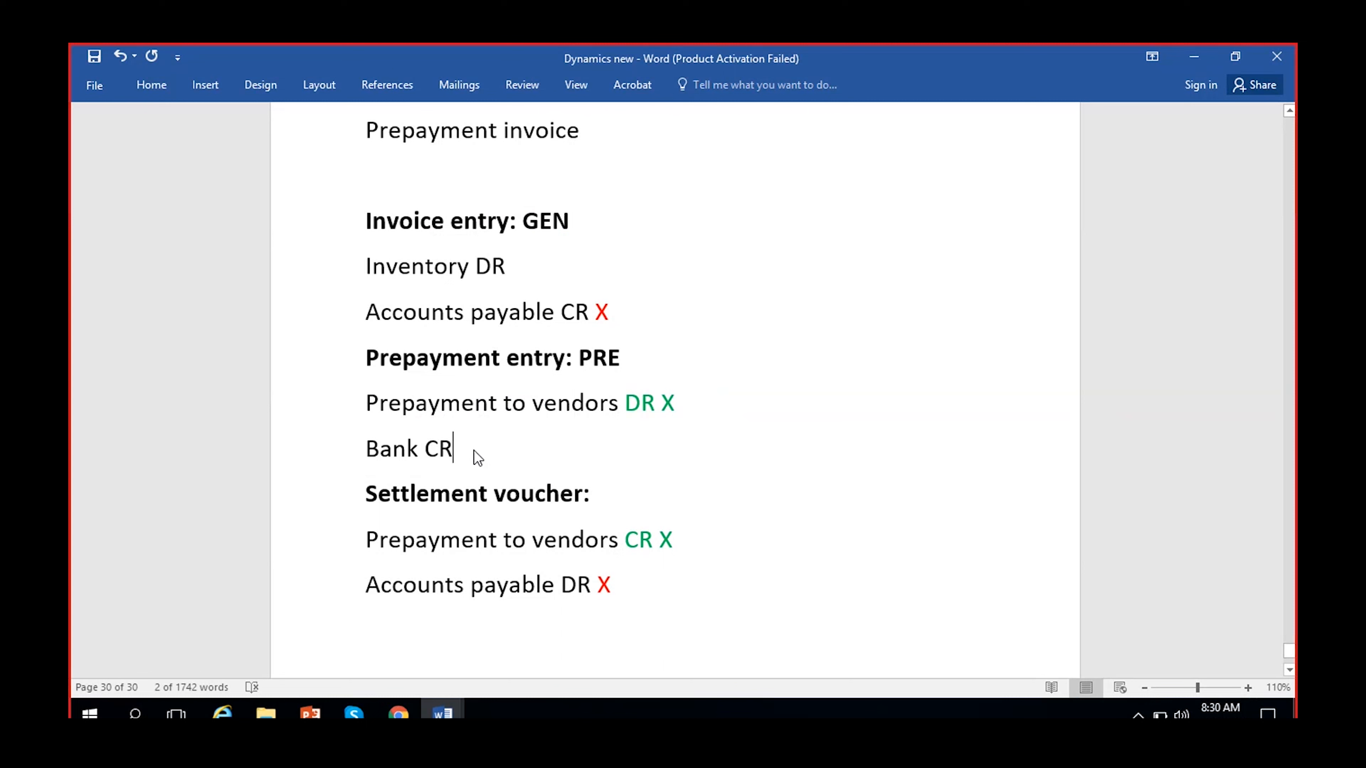
click(527, 275)
drag(367, 401, 604, 396)
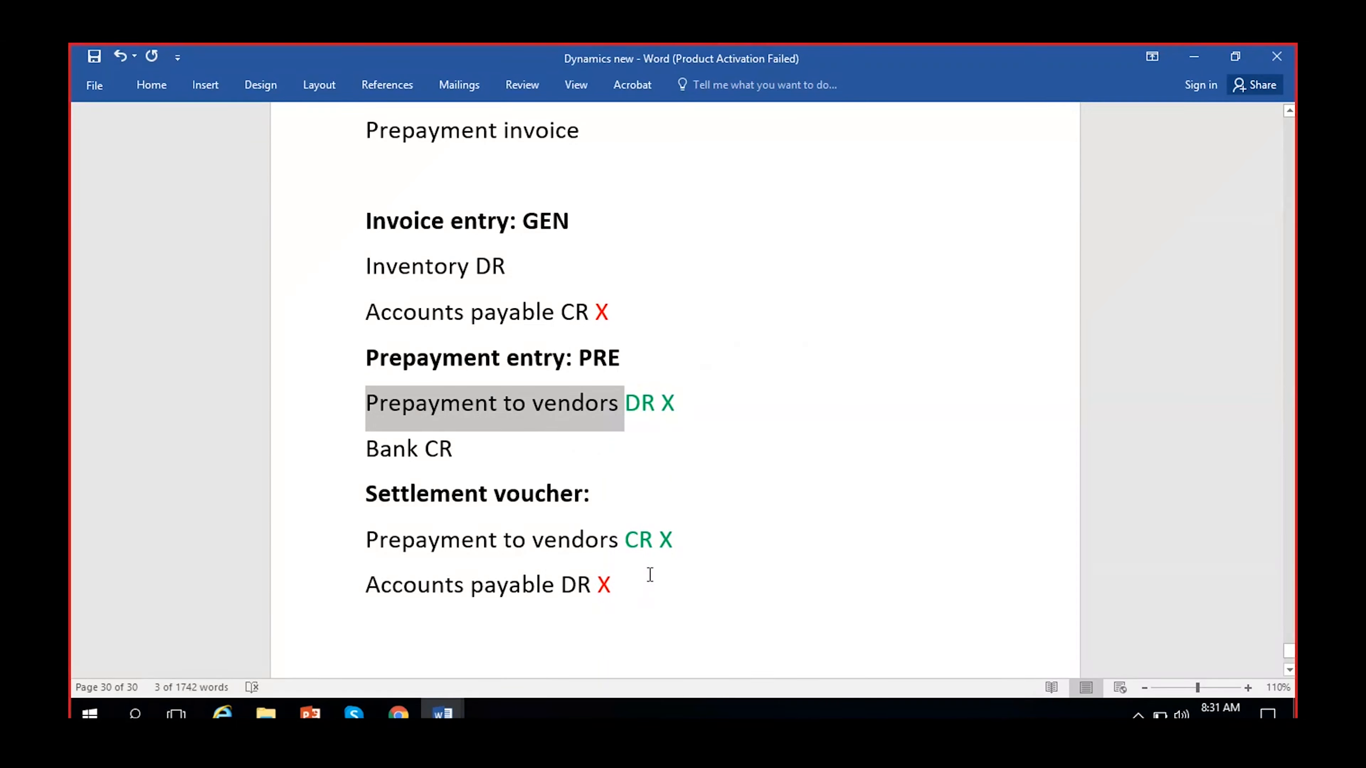
Add a colon after "Prepayment invoice" in the Prepayment notes.
scroll(783, 332, up, 5)
click(597, 454)
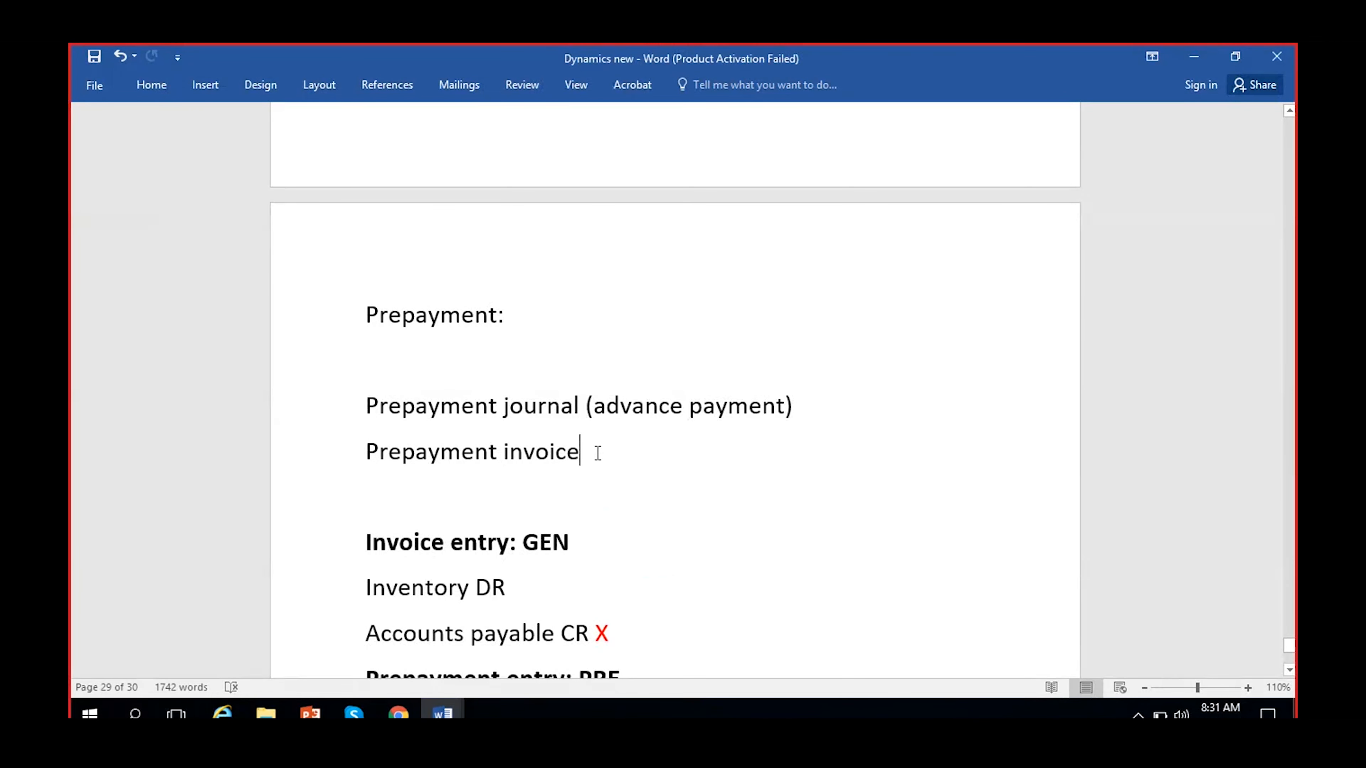
text(:)
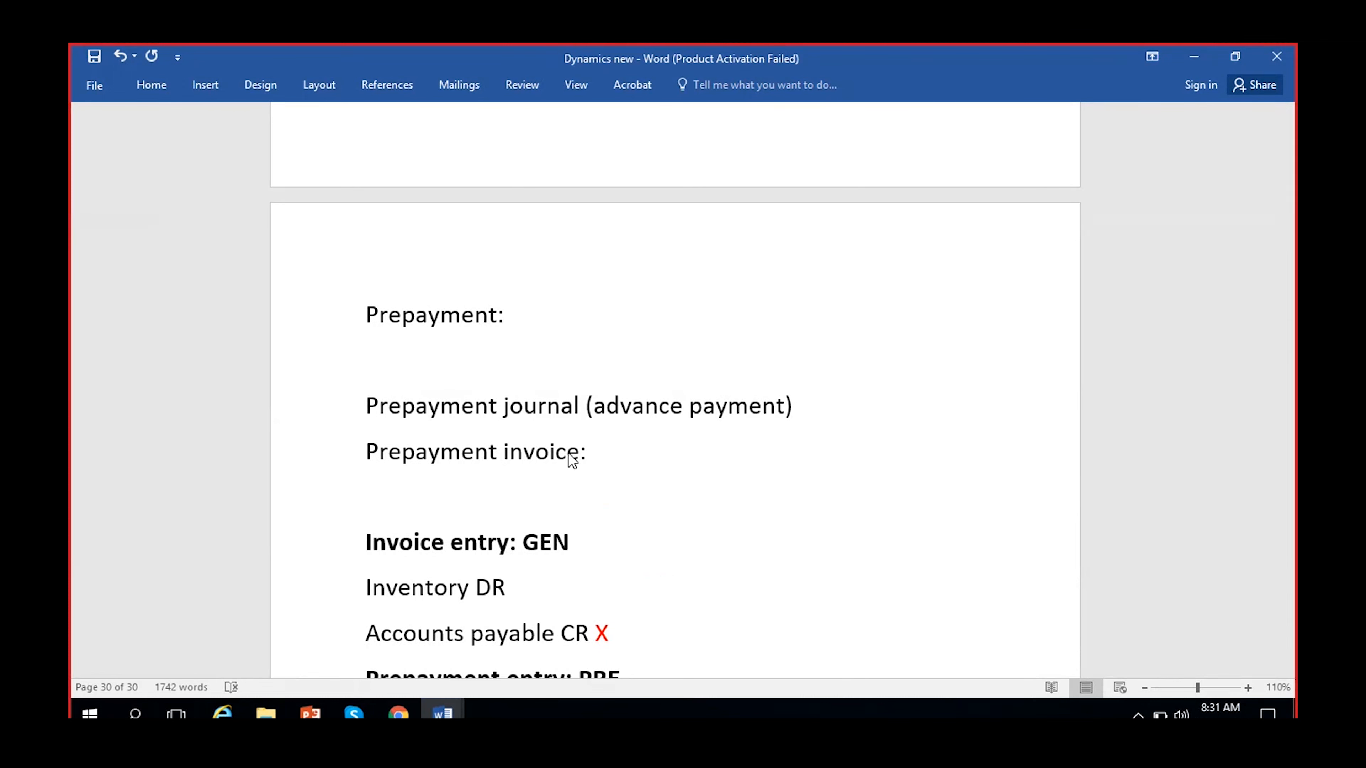
drag(598, 453, 422, 444)
click(646, 503)
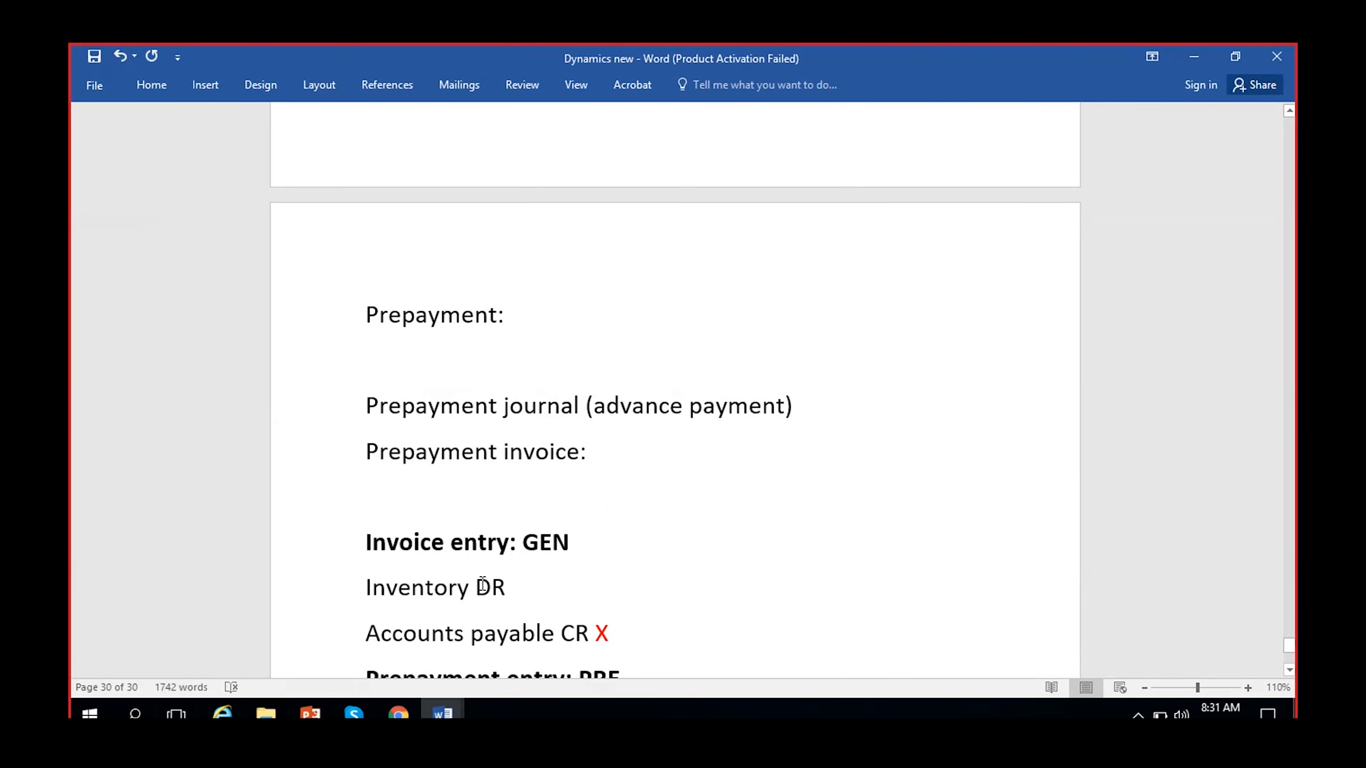
Switch to Dynamics 365, leave the voucher and vendor transactions, and return to the list of all vendors.
click(398, 714)
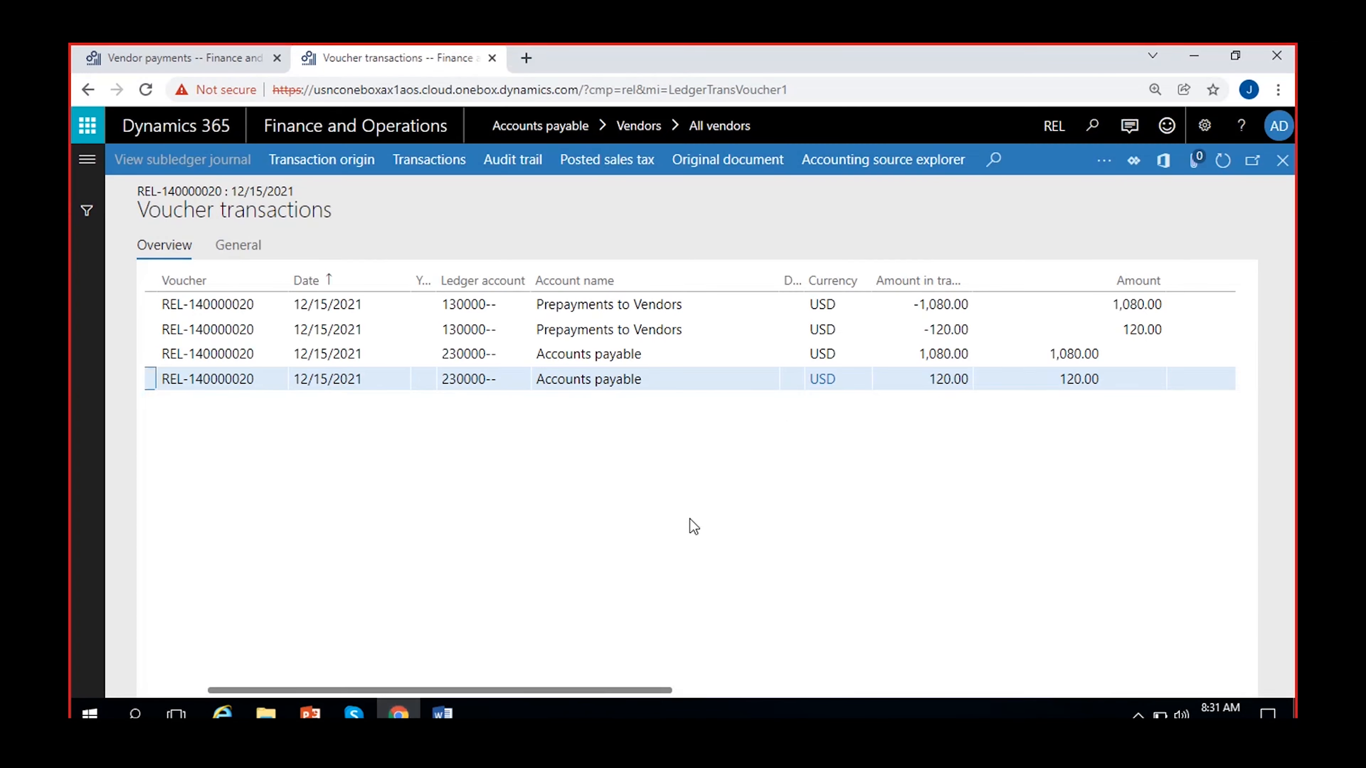
click(1282, 161)
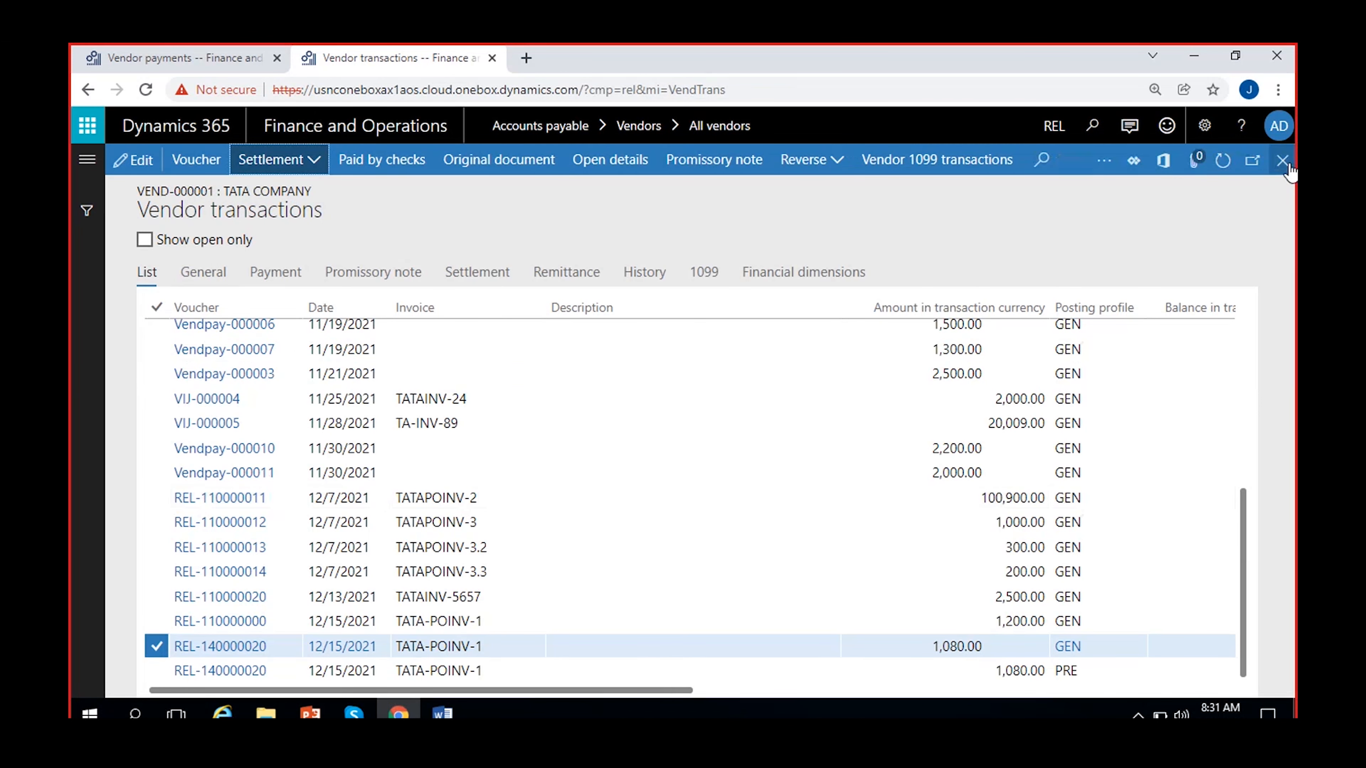
click(1288, 168)
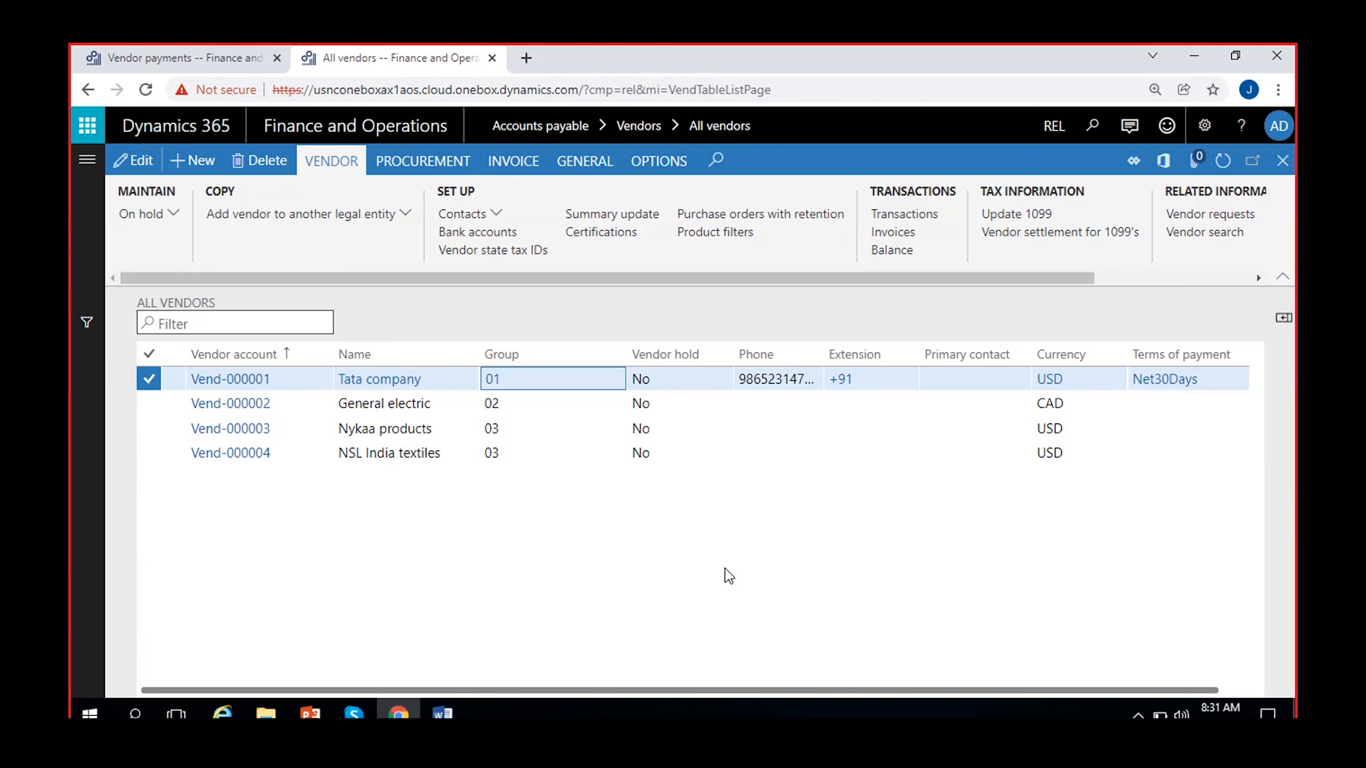
Duplicate the All vendors browser tab, switch the copy to company USMF and dismiss the edit notice.
right_click(414, 55)
click(454, 186)
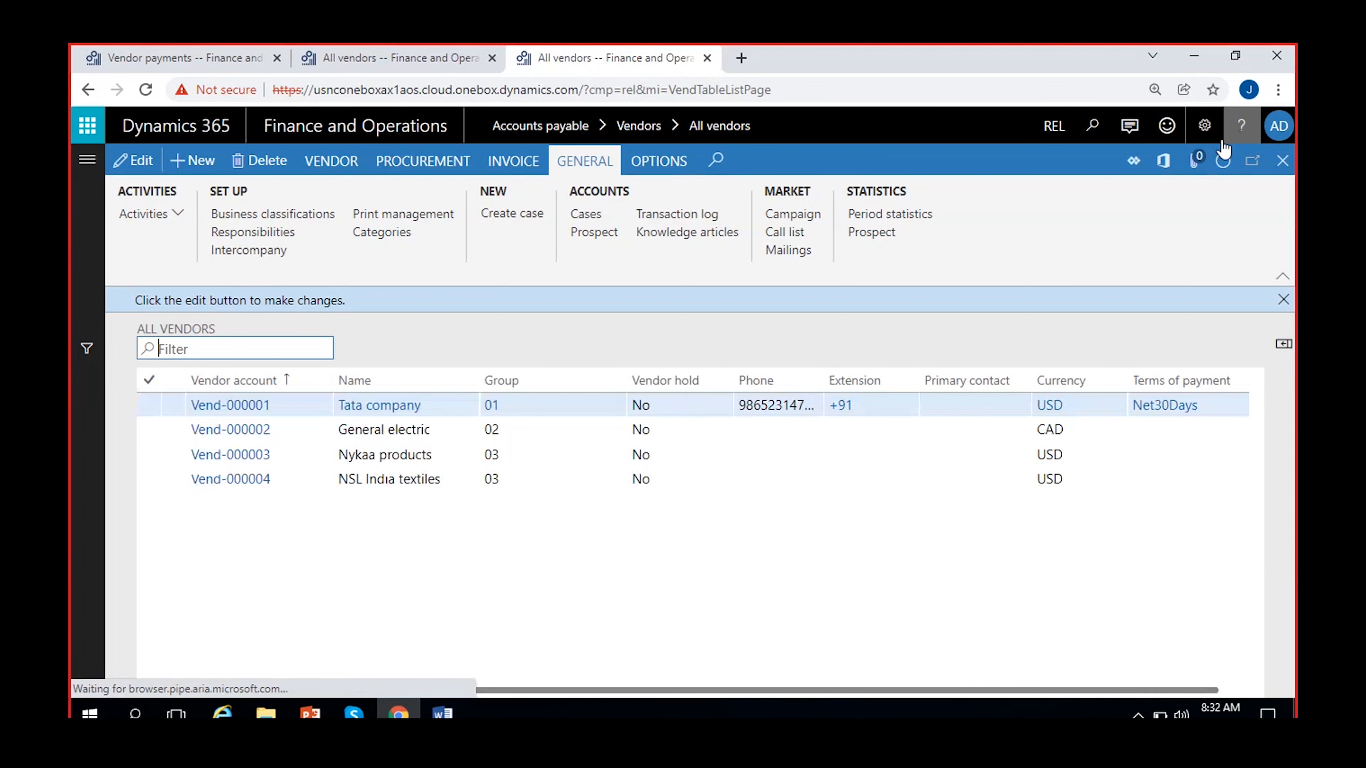
click(1053, 125)
text(USMF)
key(Return)
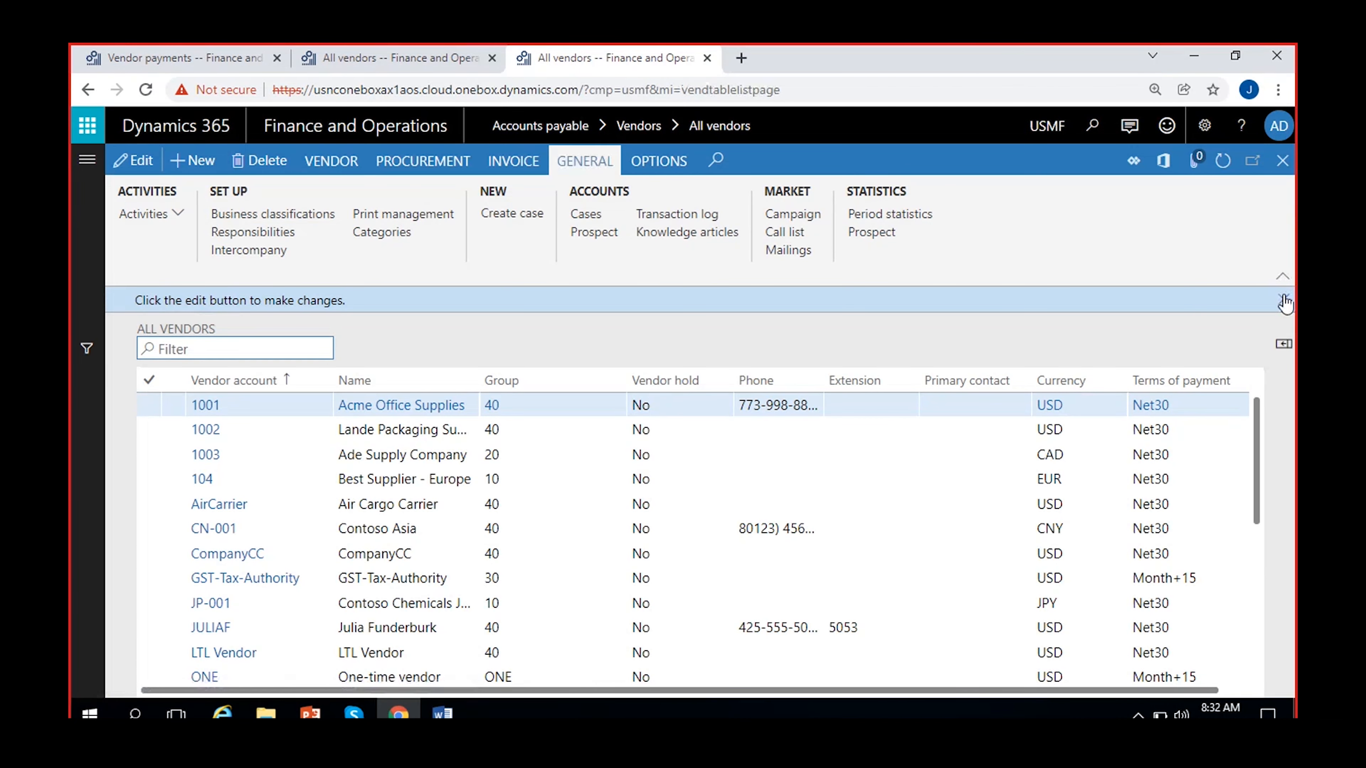
click(1284, 300)
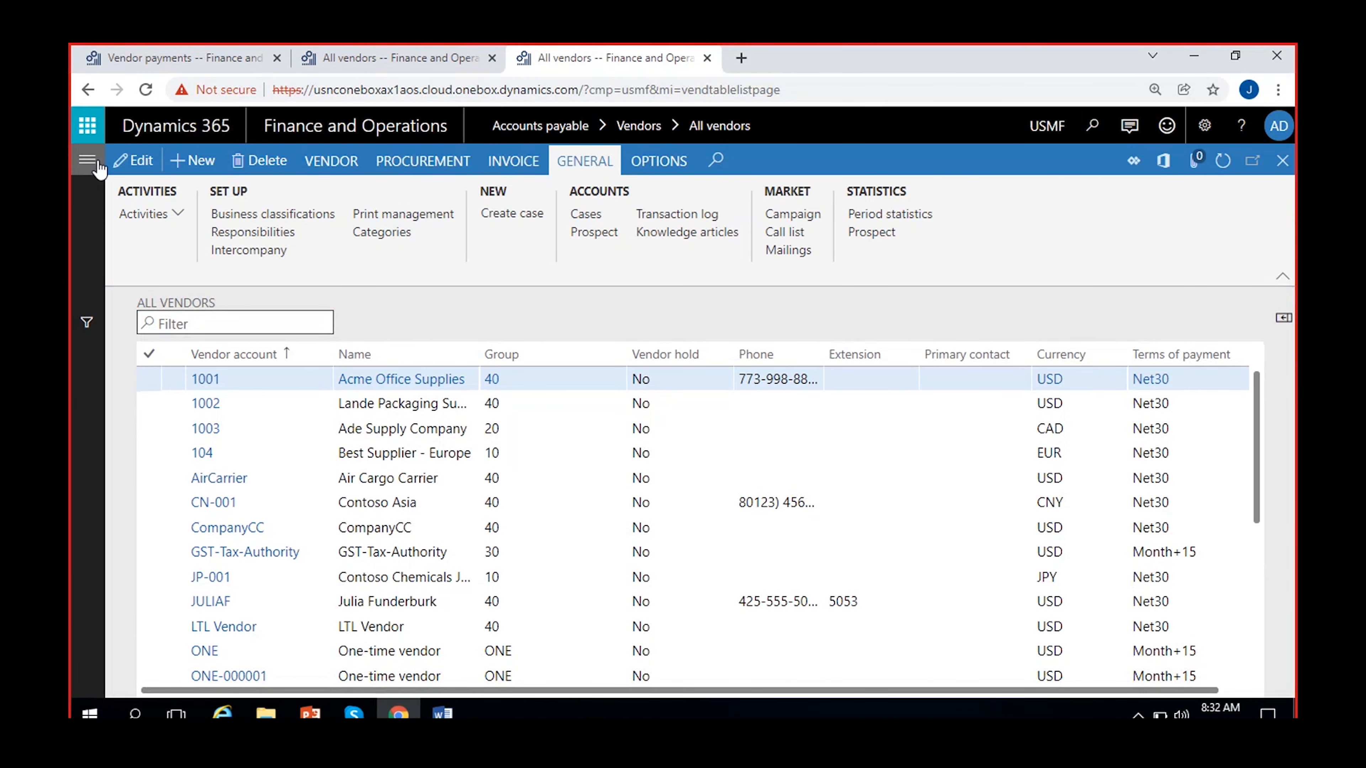
Open All purchase orders from Accounts payable in USMF, dismiss the edit notice and browse the existing orders.
click(88, 161)
scroll(150, 534, down, 2)
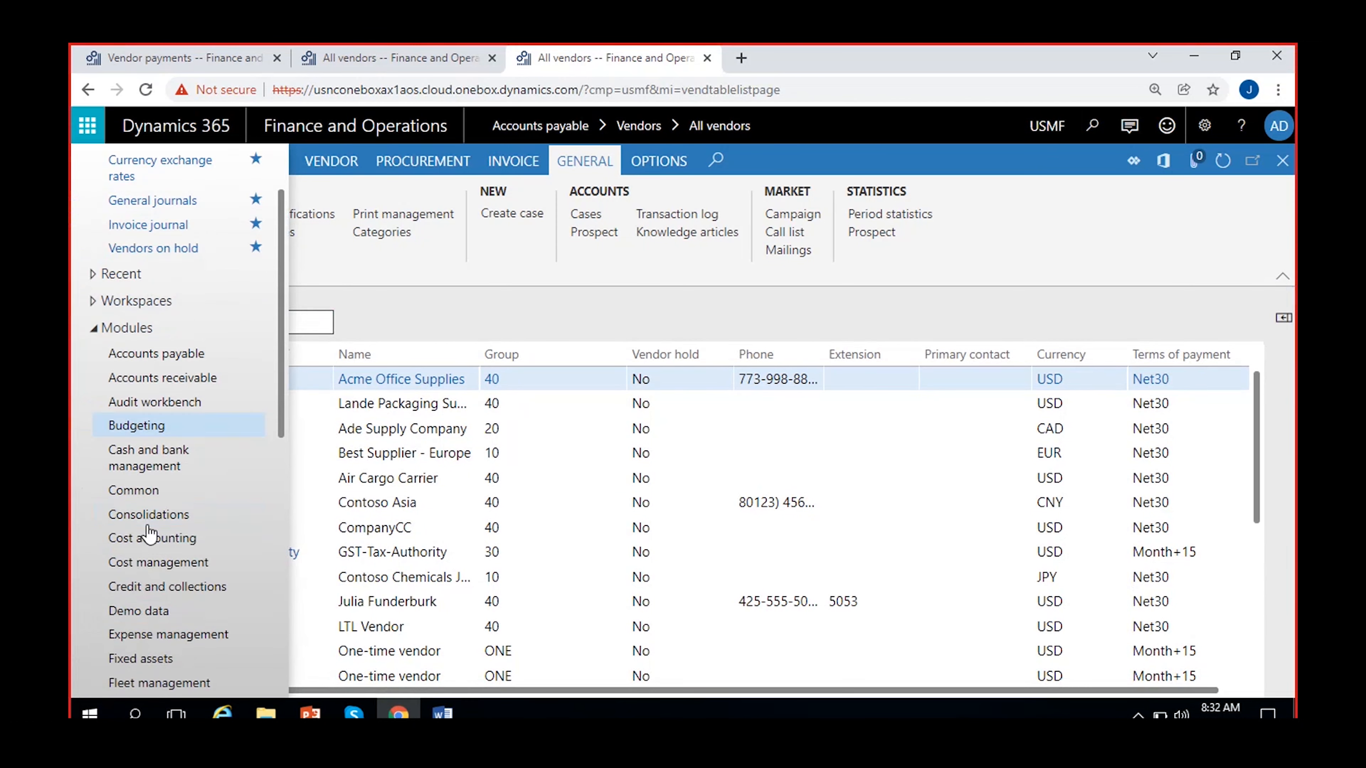
click(163, 353)
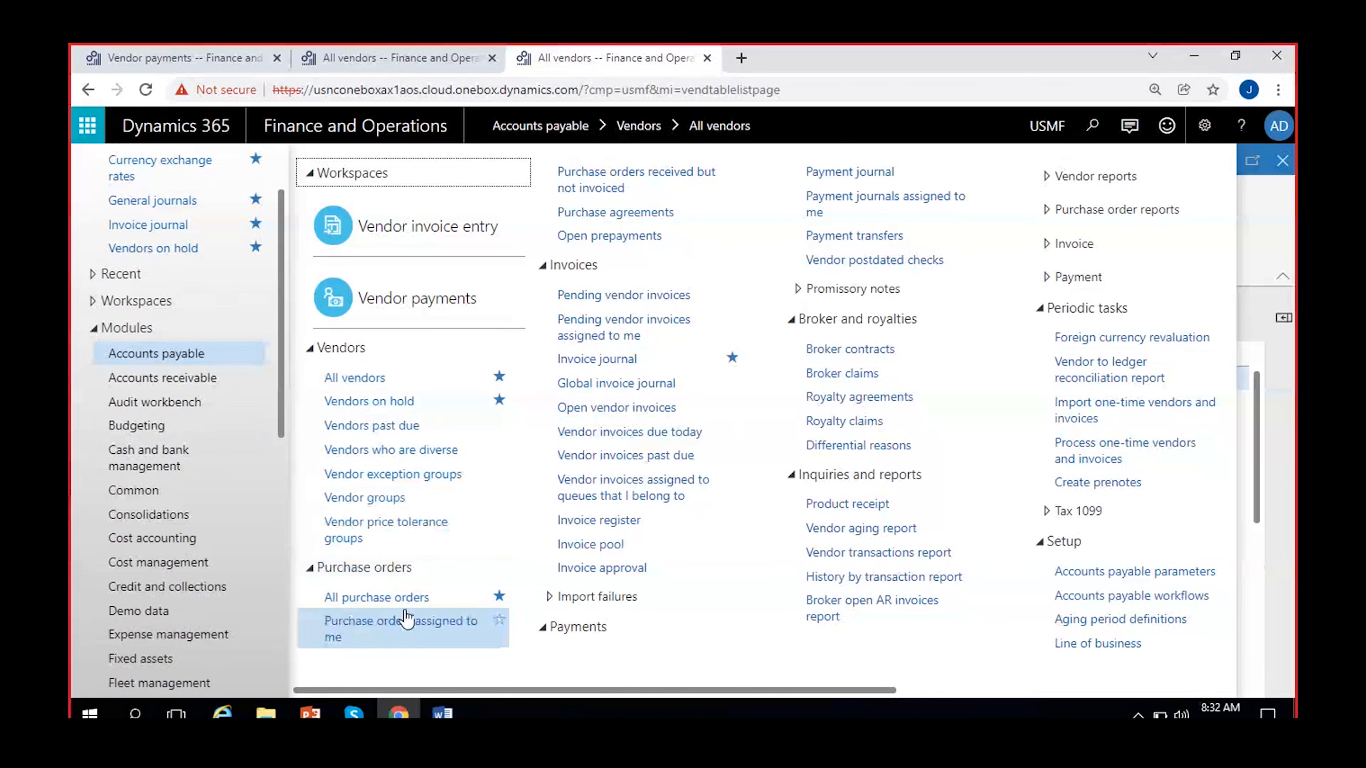
click(405, 595)
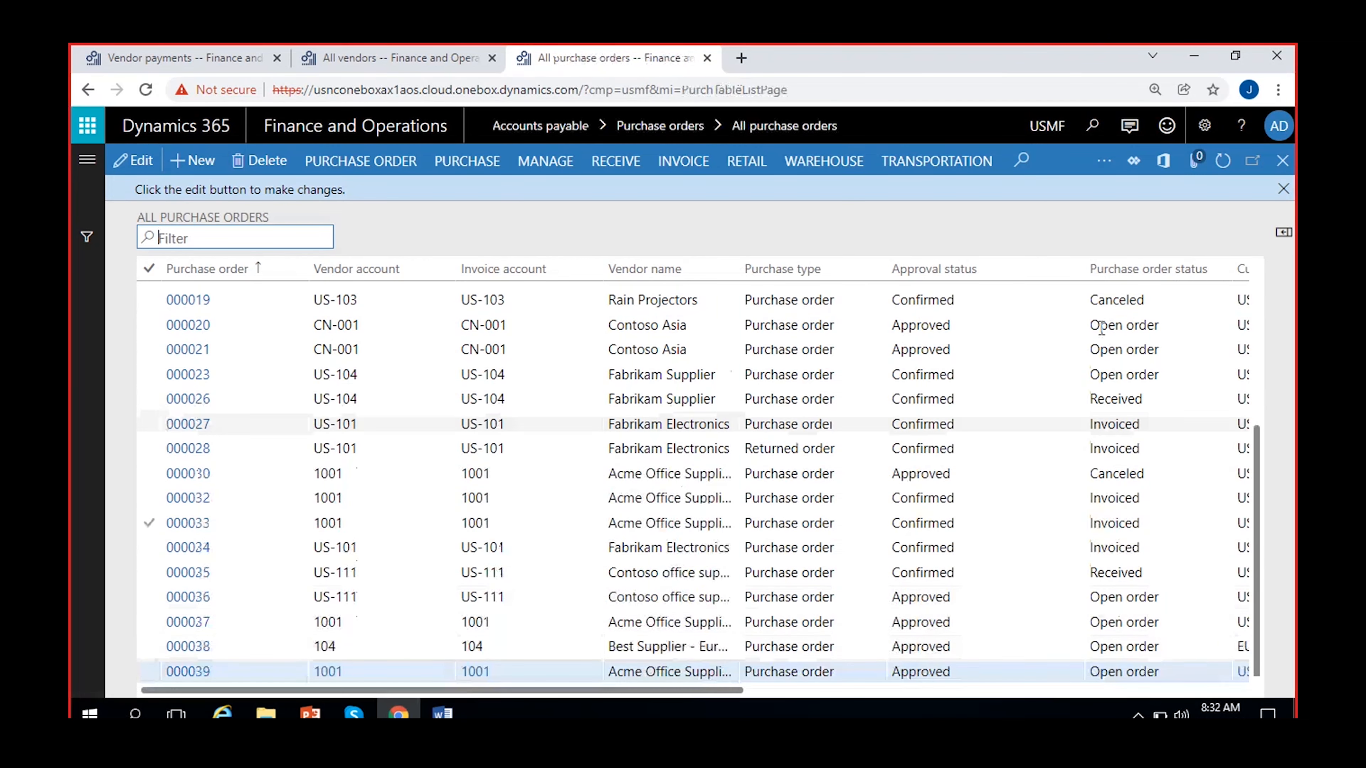
click(1283, 188)
scroll(395, 595, up, 8)
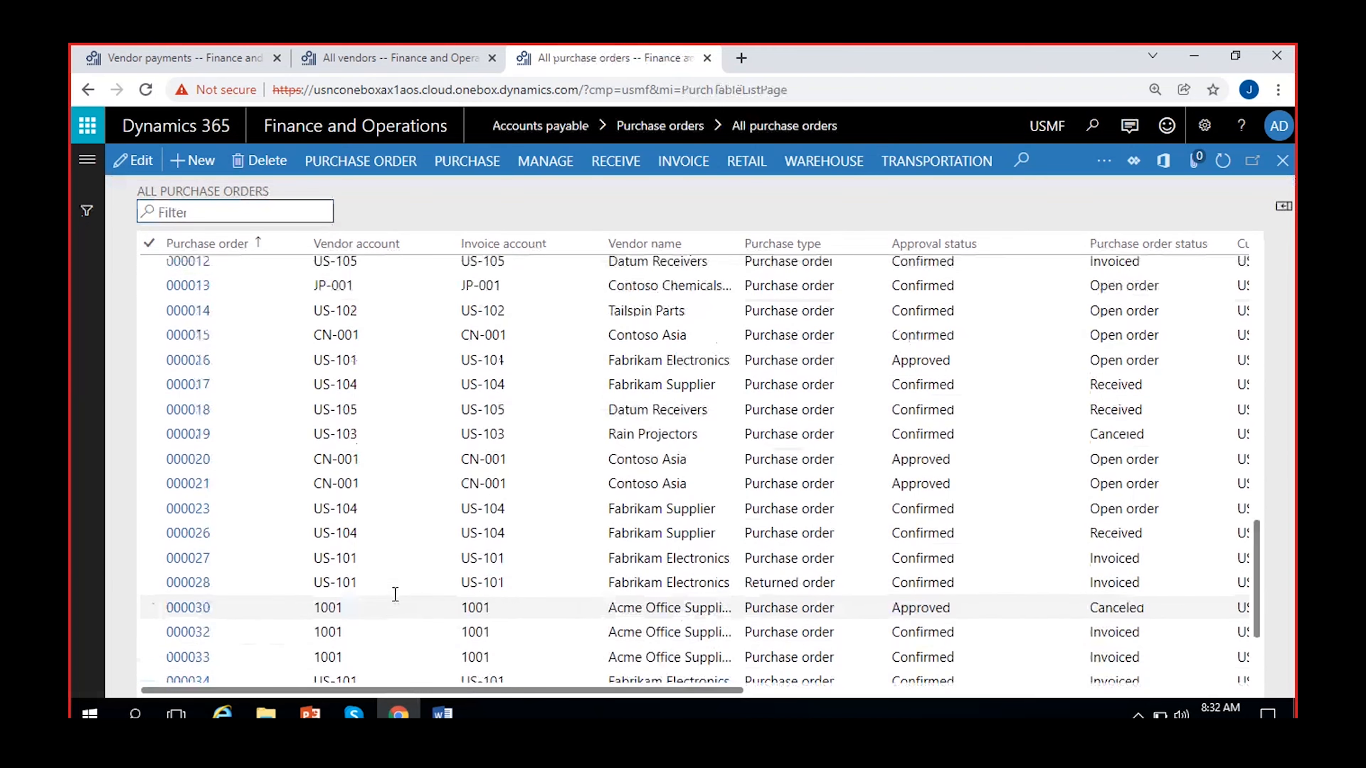
scroll(395, 594, up, 8)
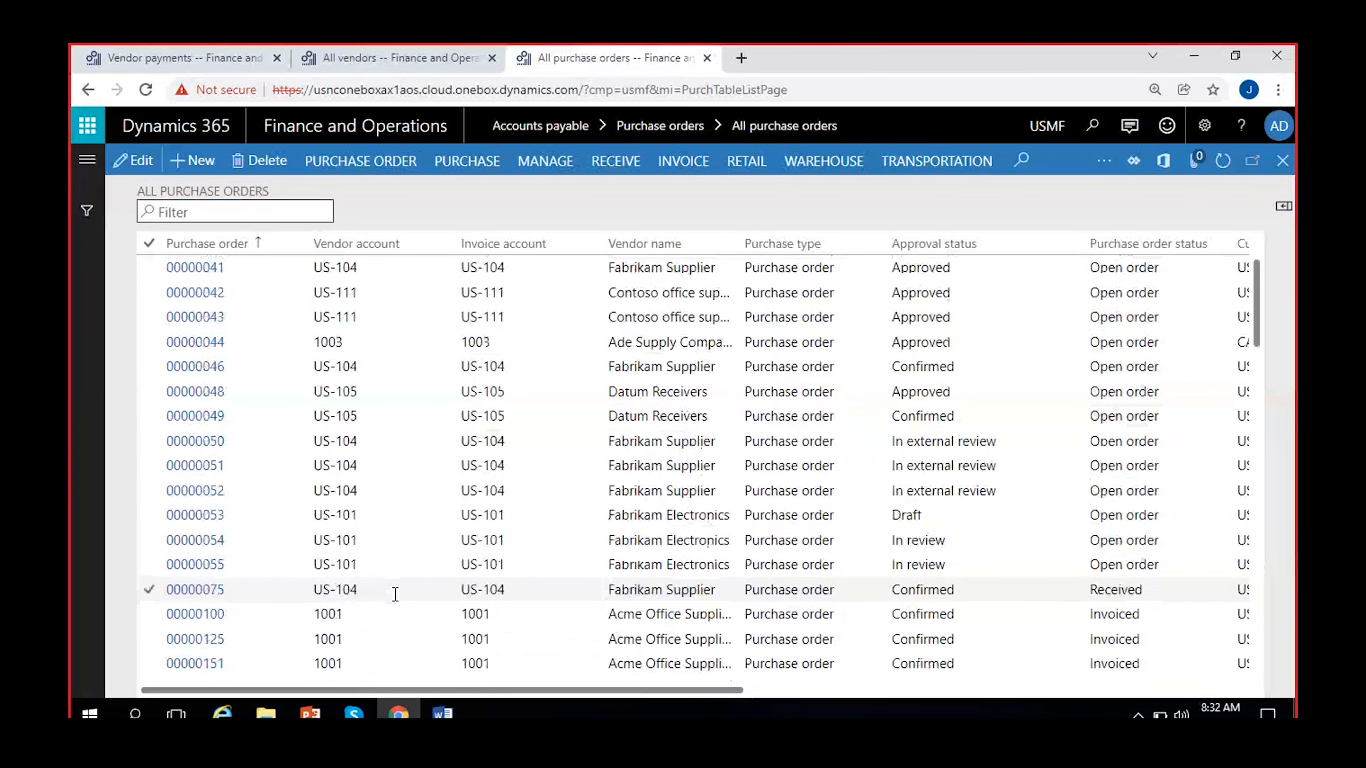
scroll(395, 595, down, 15)
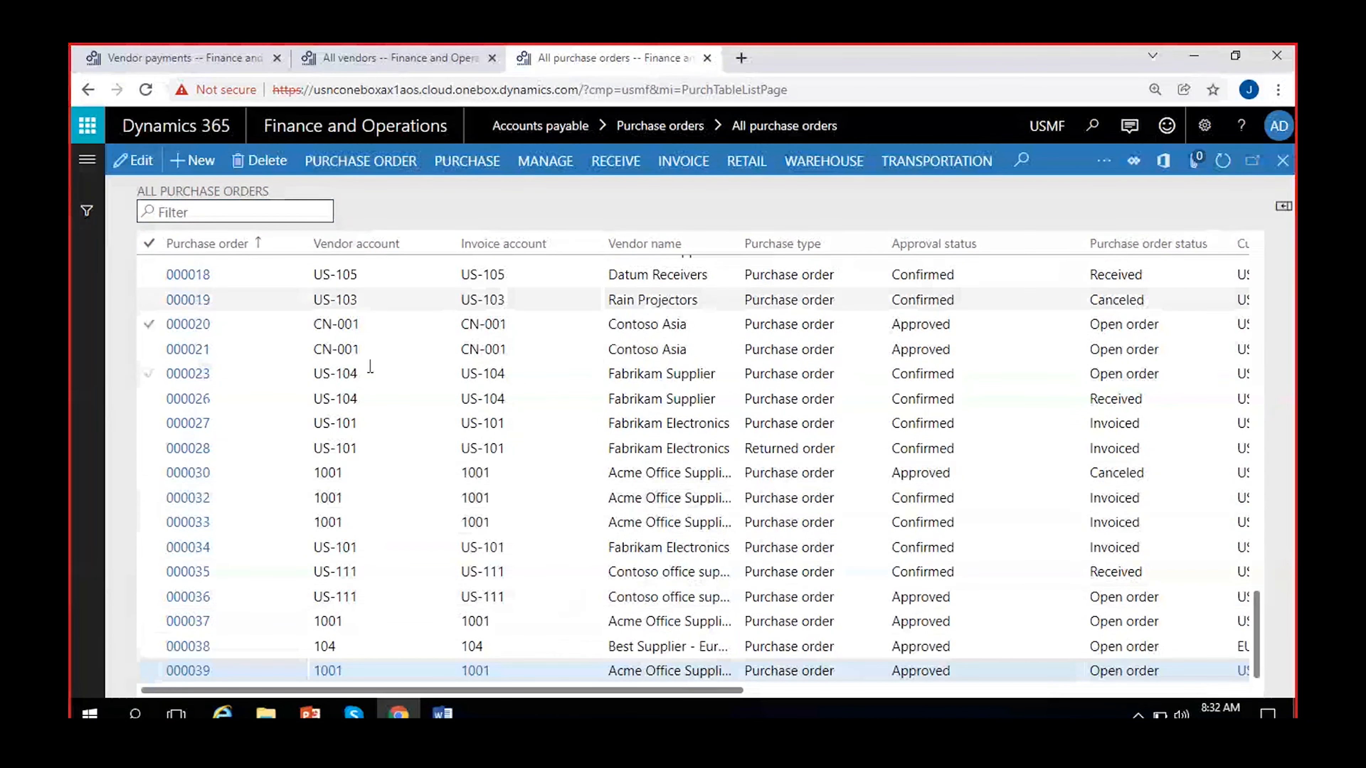
Create a purchase order for vendor Acme Office Supplies with warehouse 11 as its storage location.
click(190, 163)
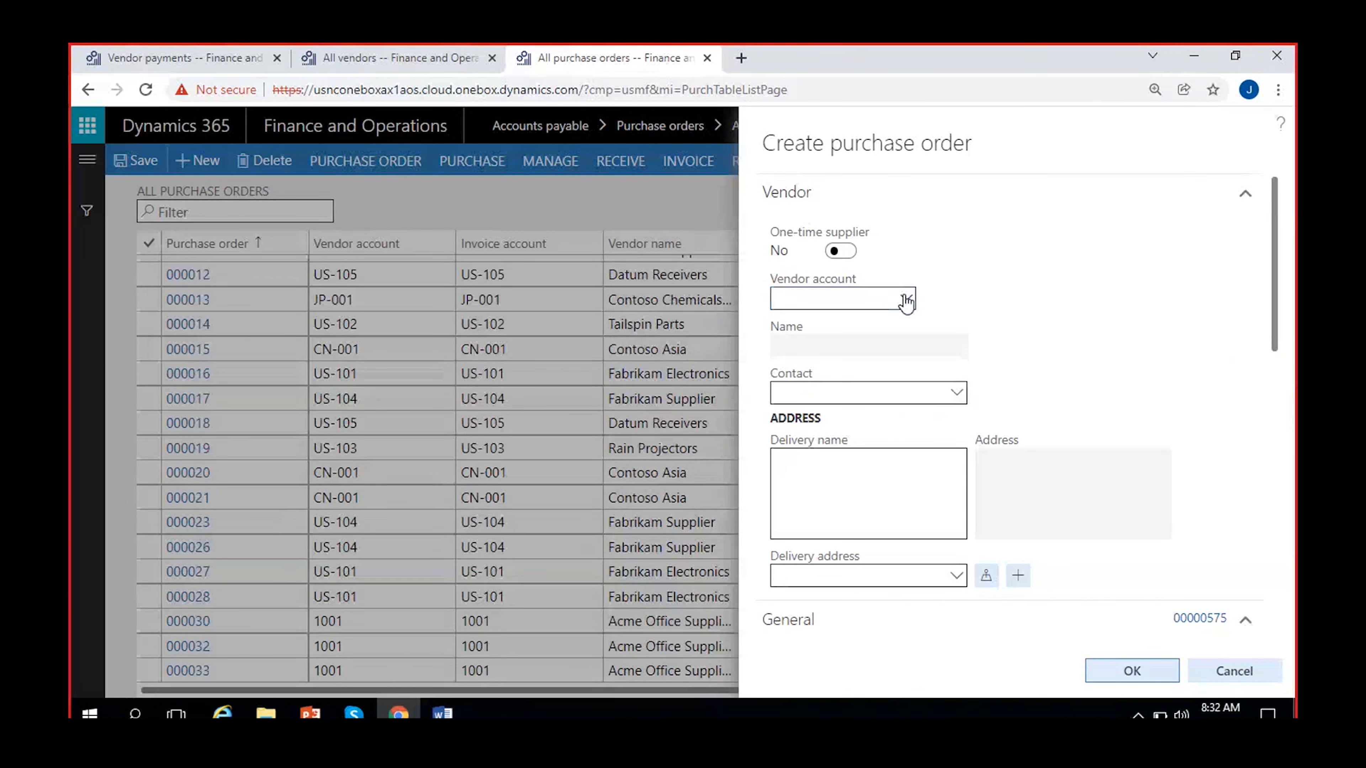
click(906, 301)
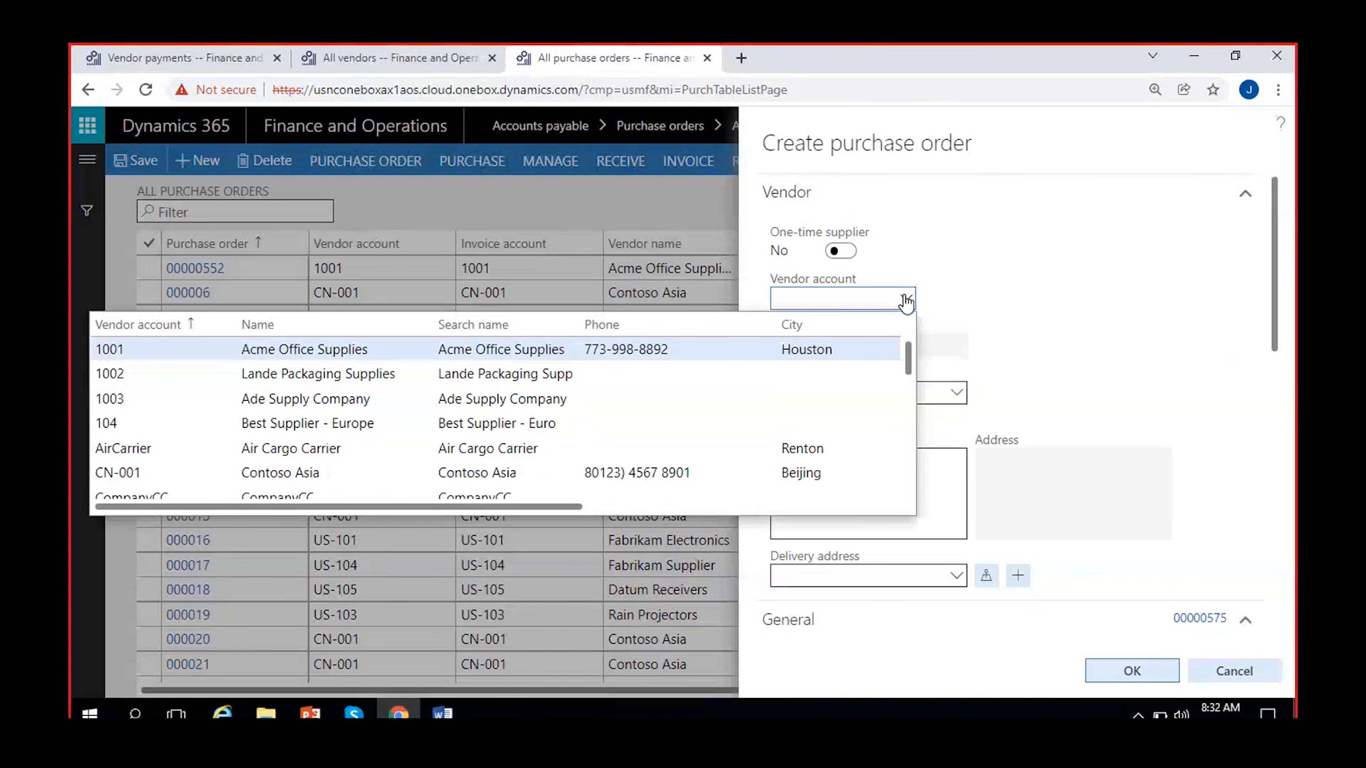
click(321, 352)
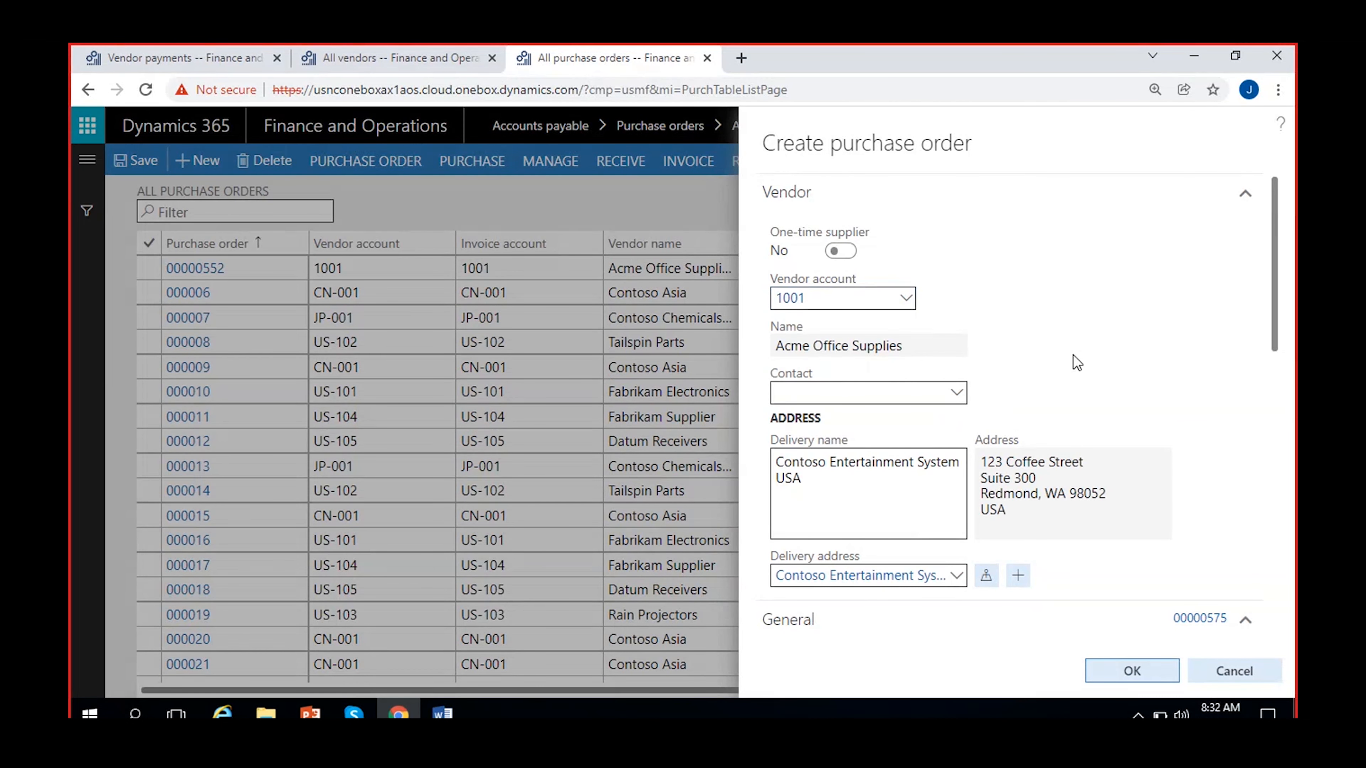
scroll(1076, 362, down, 5)
click(1043, 480)
text(1)
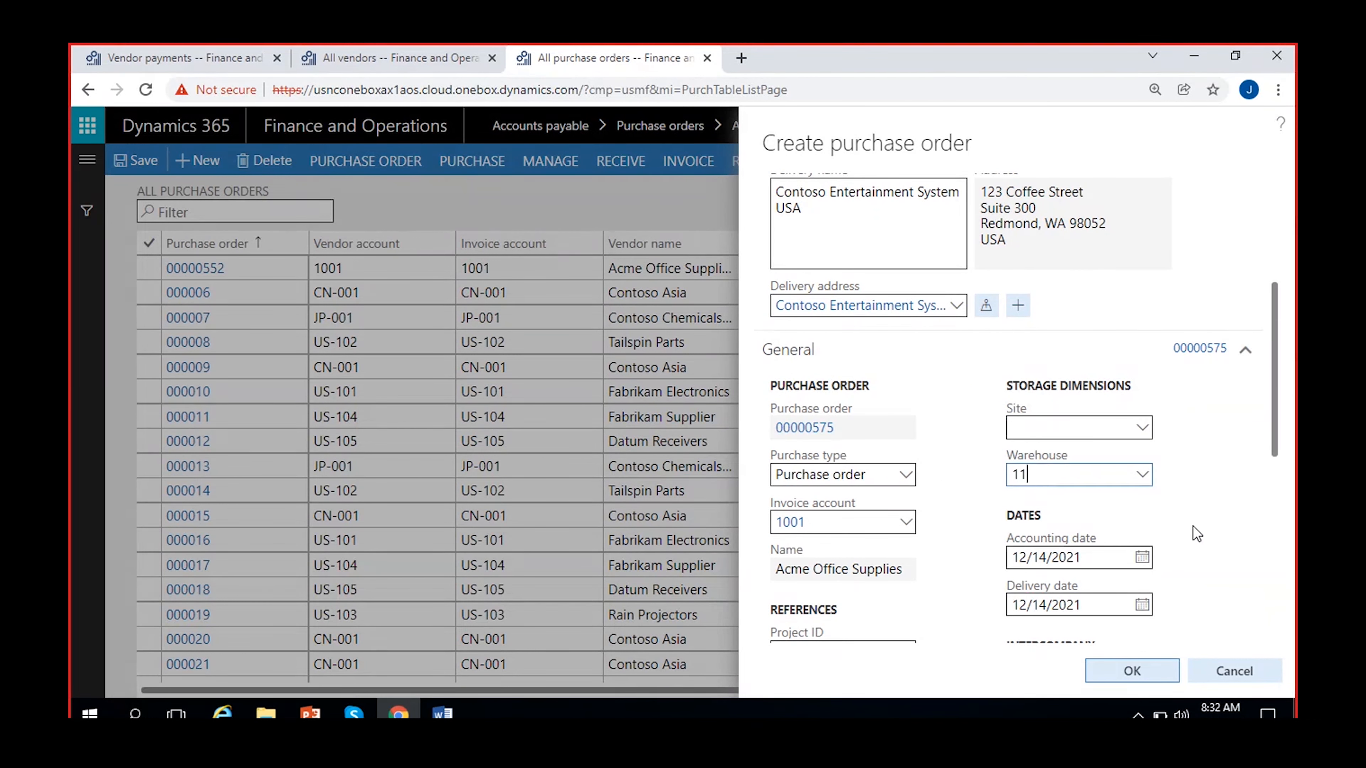
text(1)
click(1231, 478)
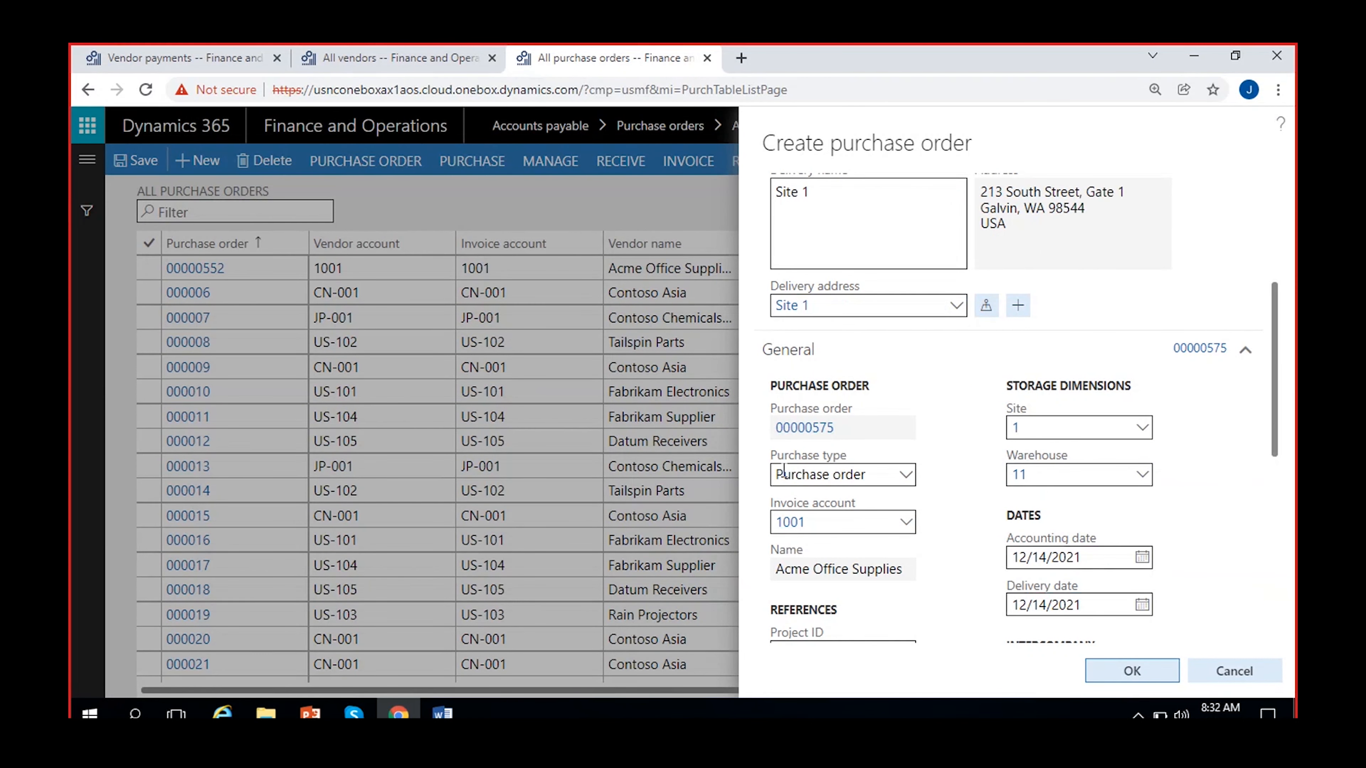
click(1129, 670)
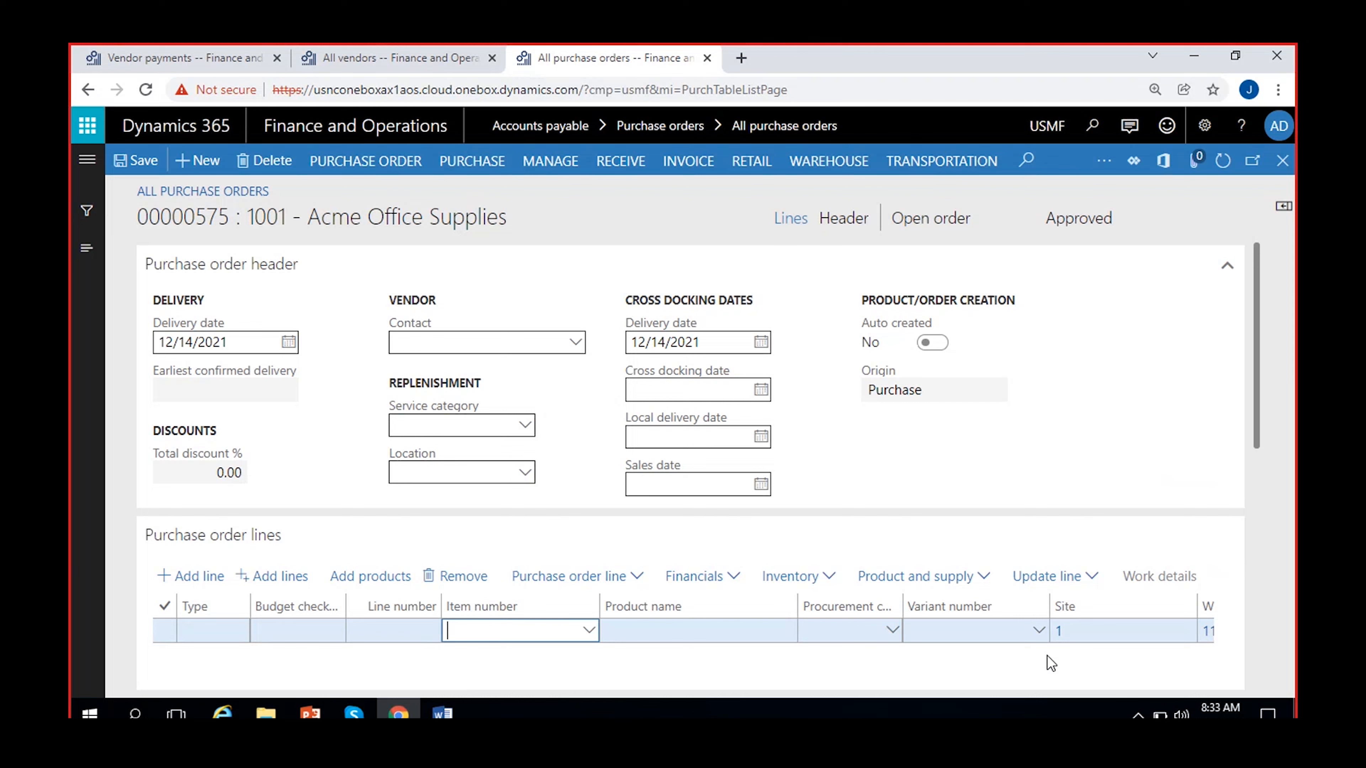
Choose item 1000, Surface Pro 128 GB, for the first purchase order line.
click(590, 632)
click(592, 634)
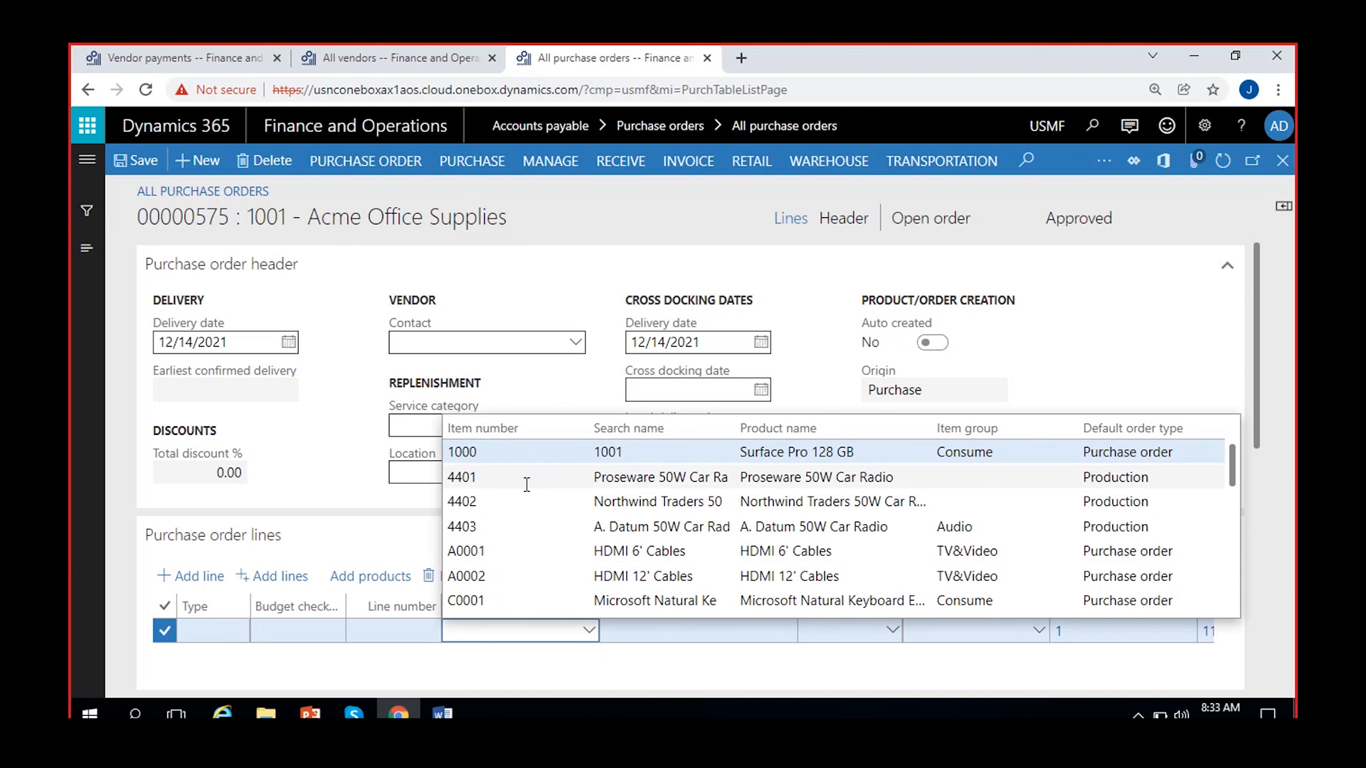
click(778, 459)
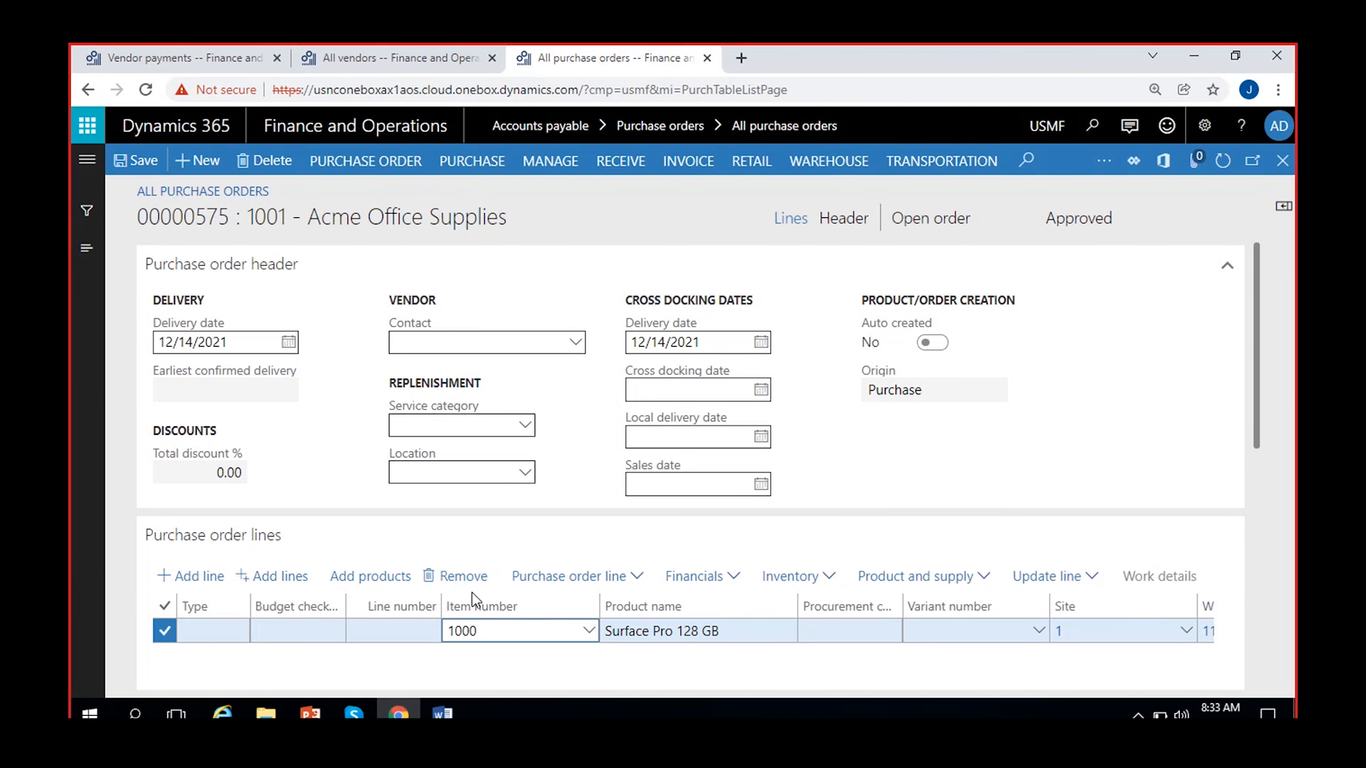
Set the Surface Pro line's quantity to 10 and unit price to 1,000, and save the purchase order.
scroll(662, 669, right, 6)
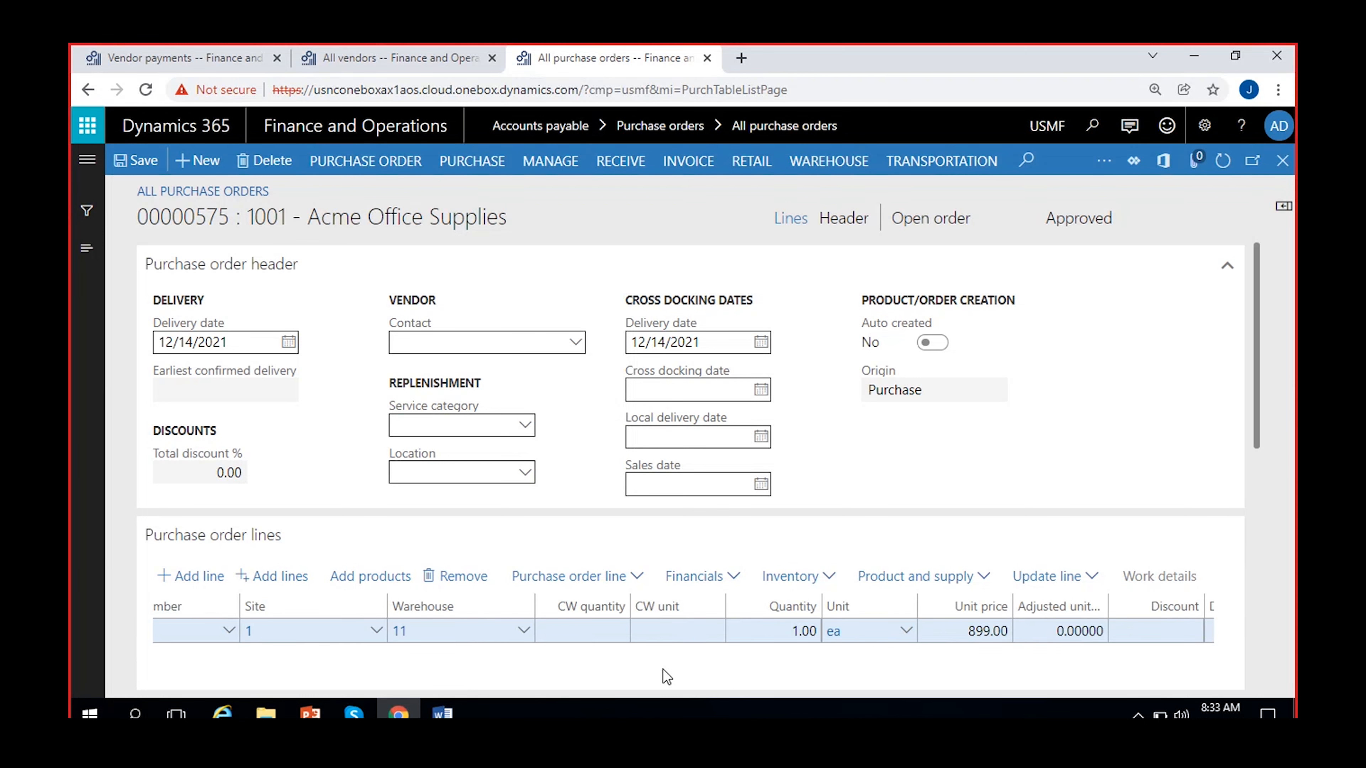
click(800, 630)
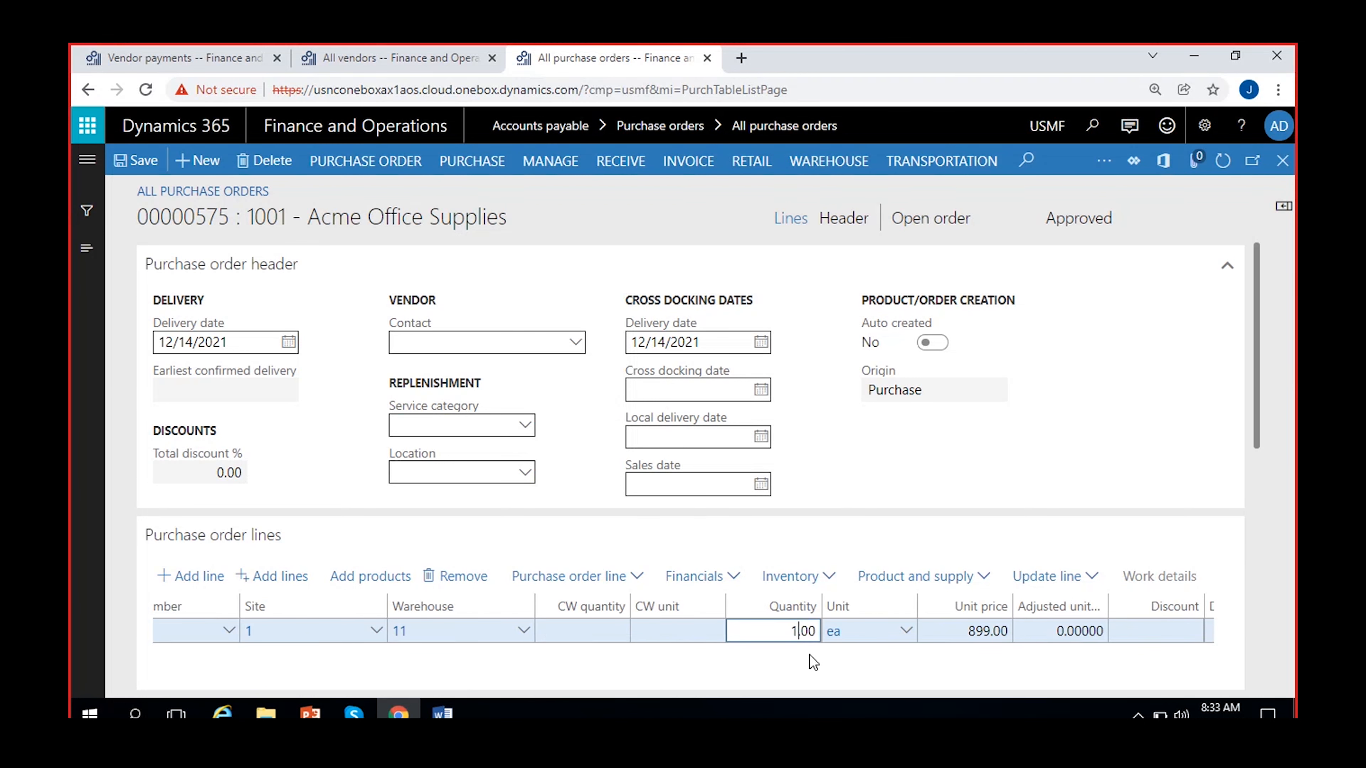
text(0)
click(960, 631)
text(1000)
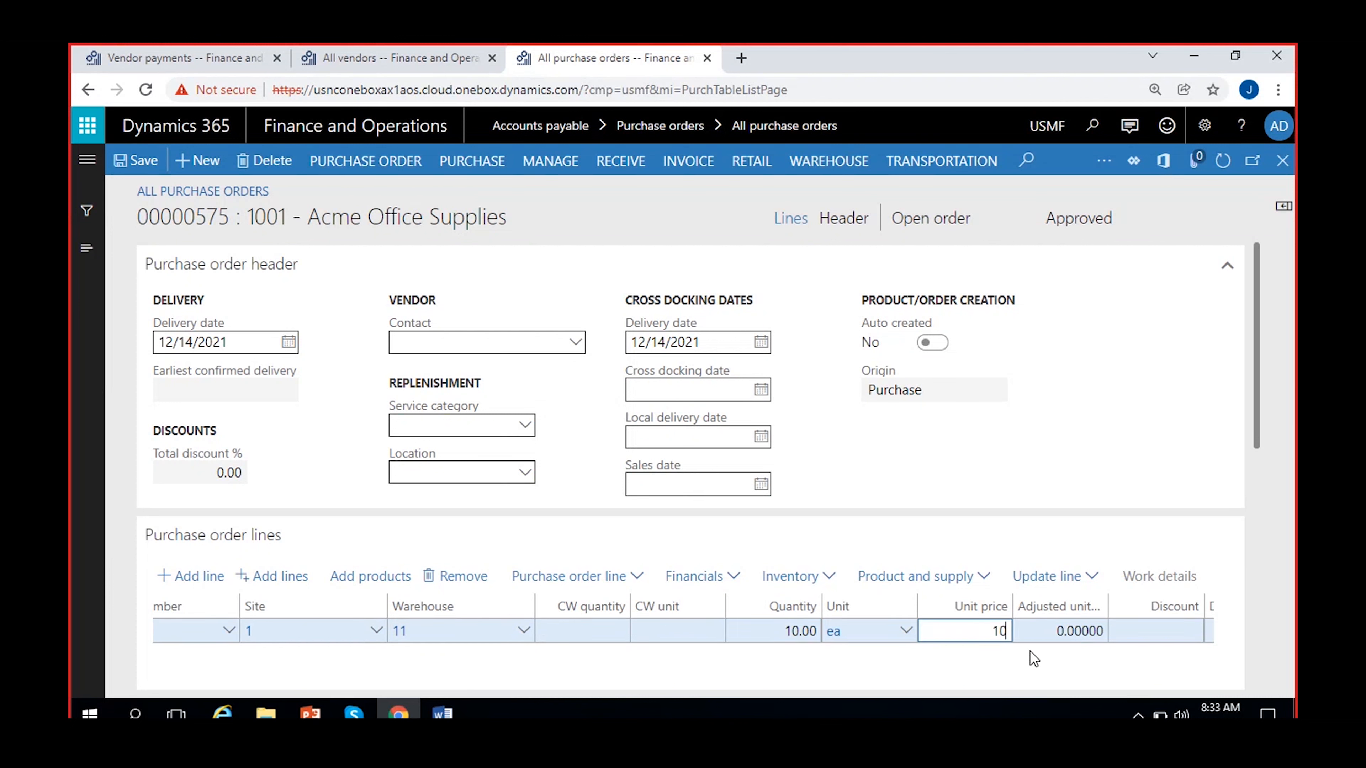
key(Tab)
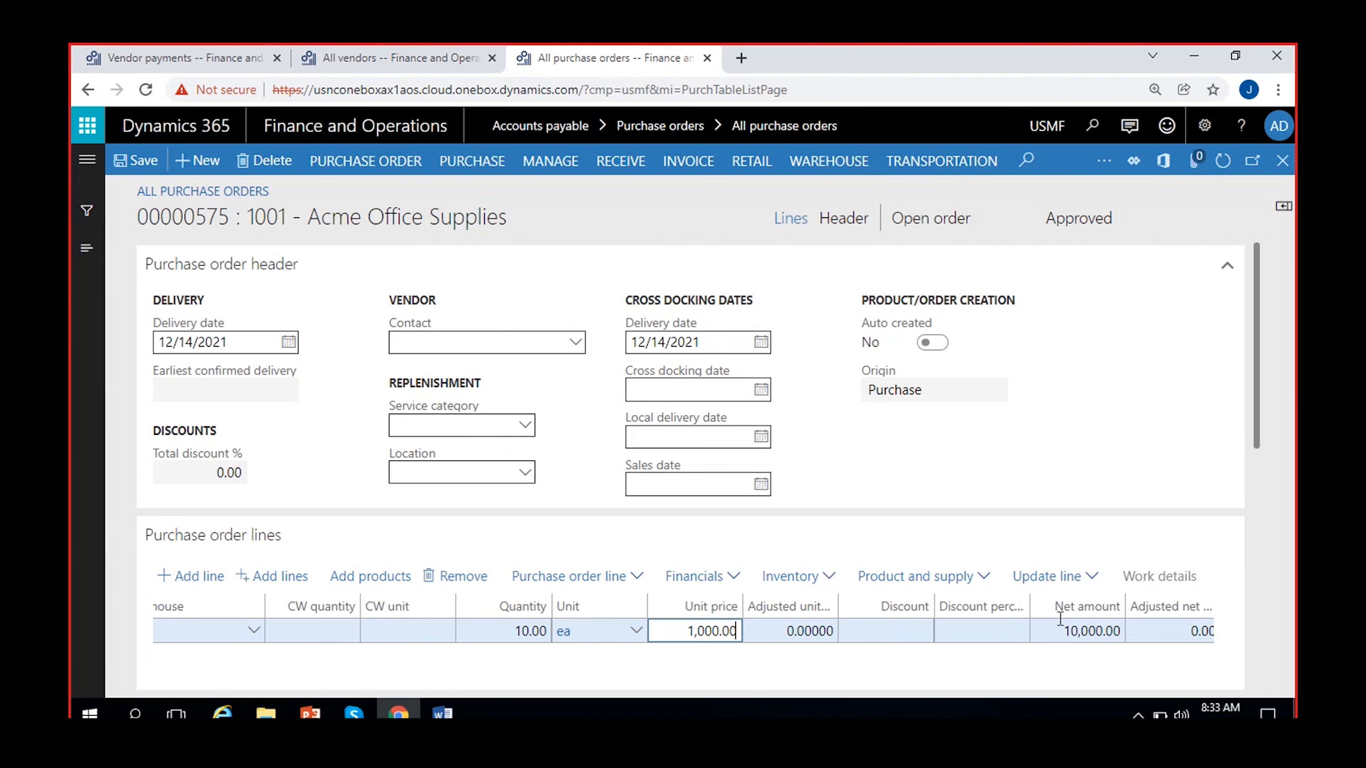
click(543, 666)
click(130, 171)
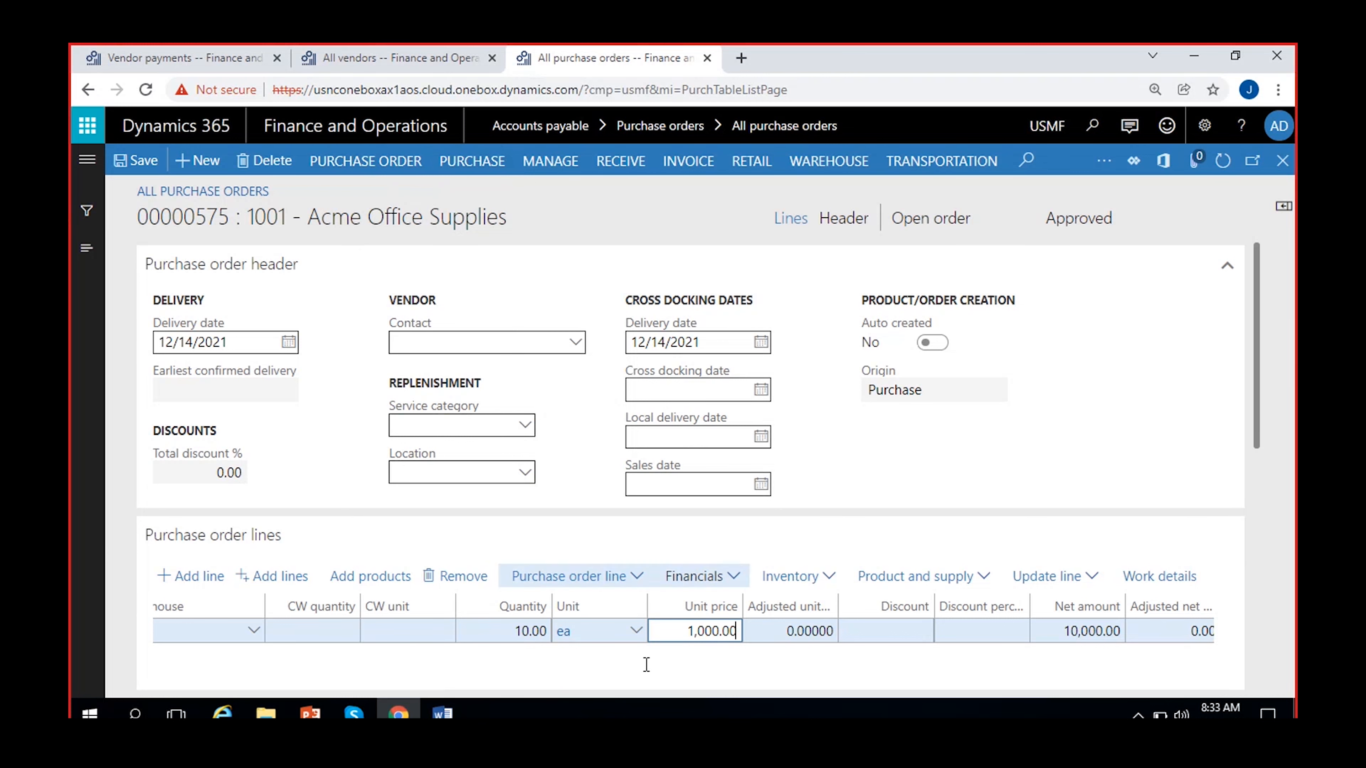
click(684, 662)
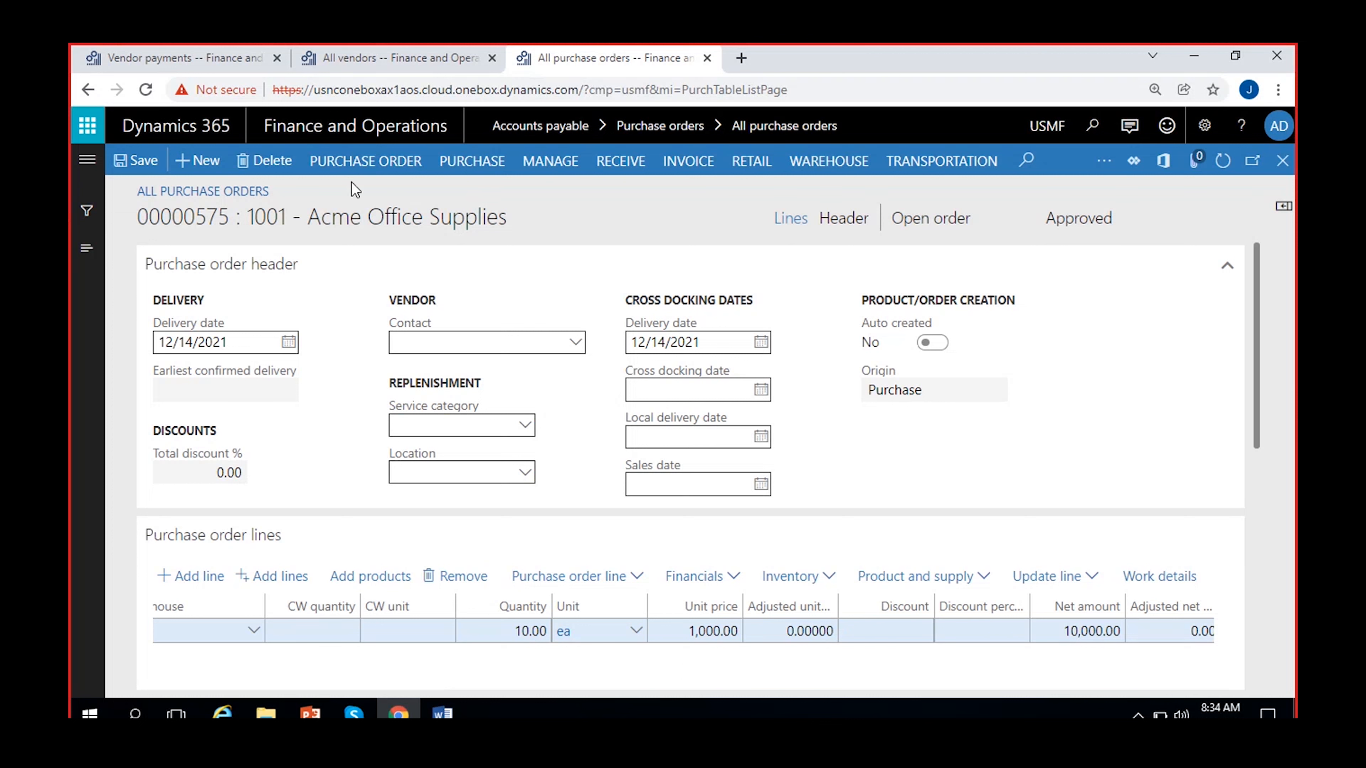
Start a prepayment for the purchase order and describe it as "10% Prepayment".
click(453, 170)
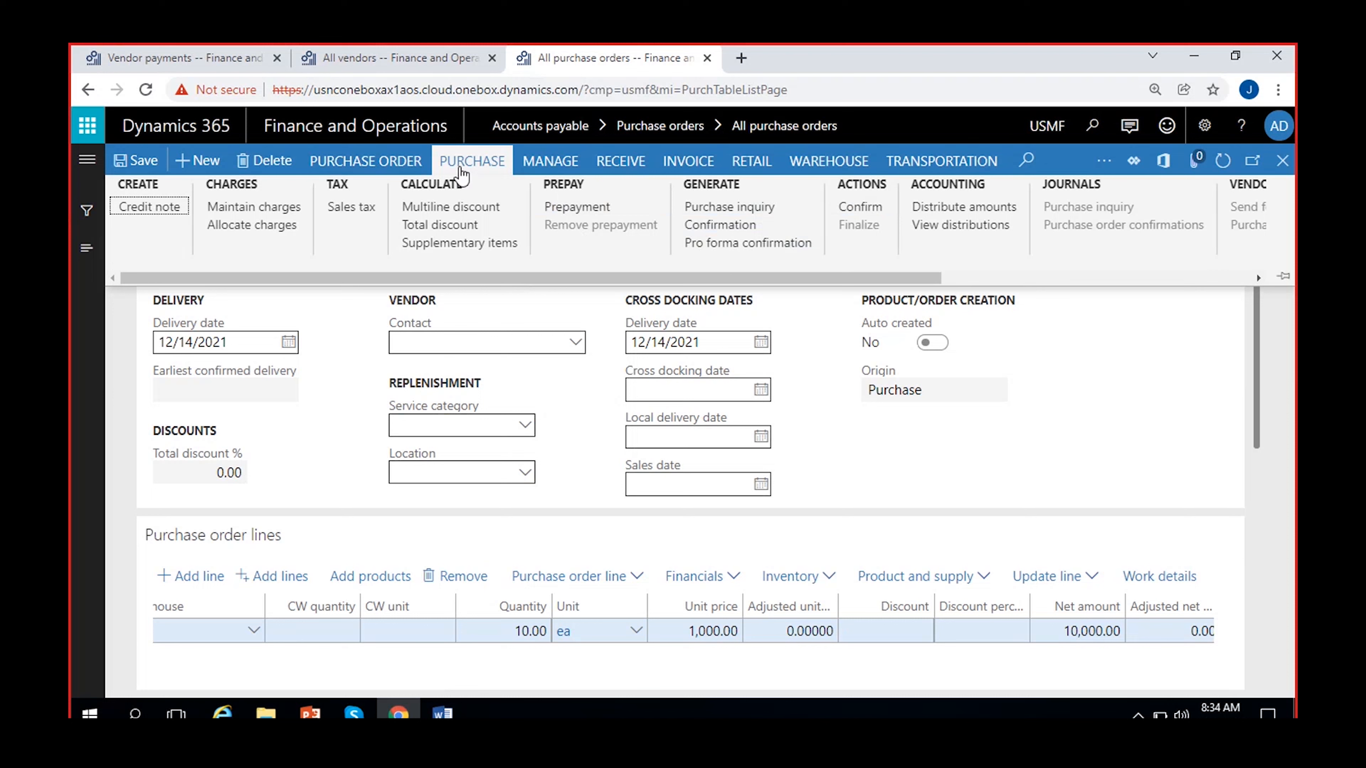
click(573, 210)
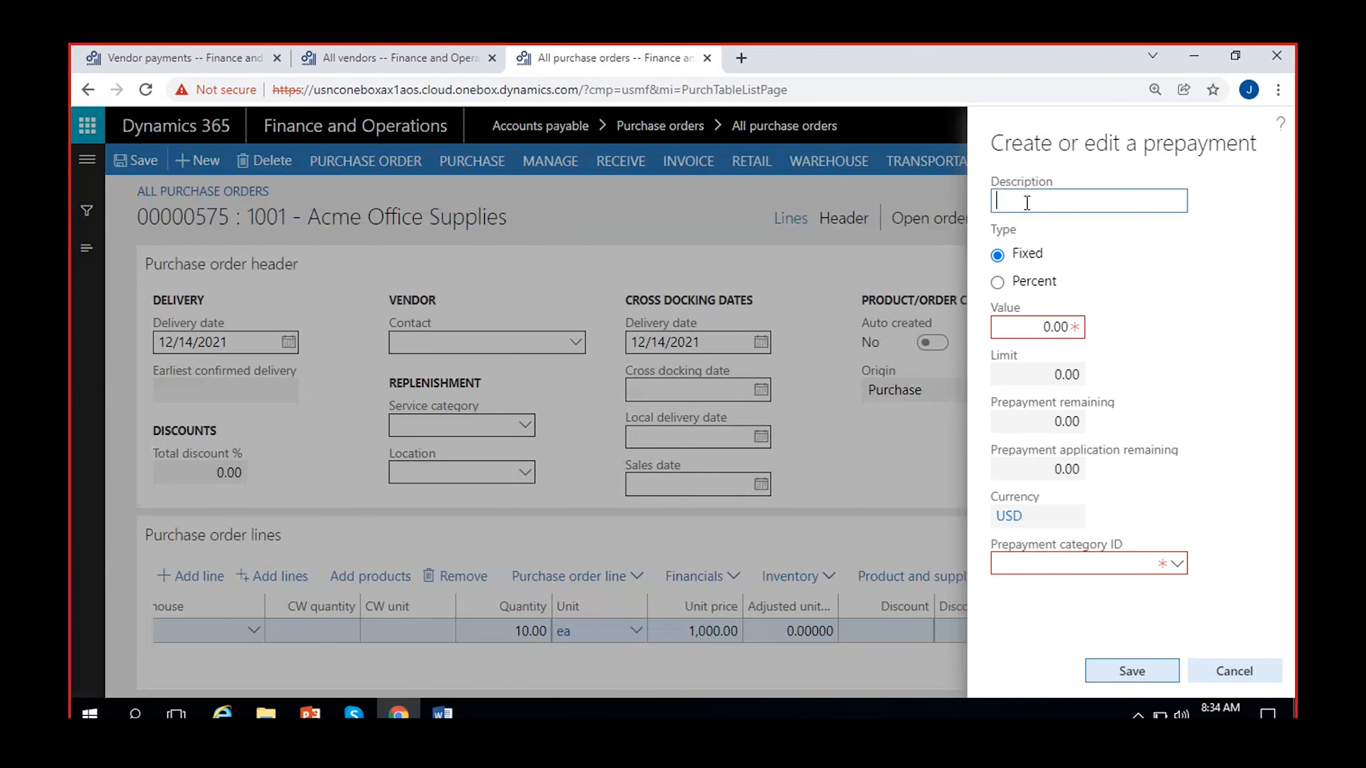
text(10% Prepayment)
click(1028, 326)
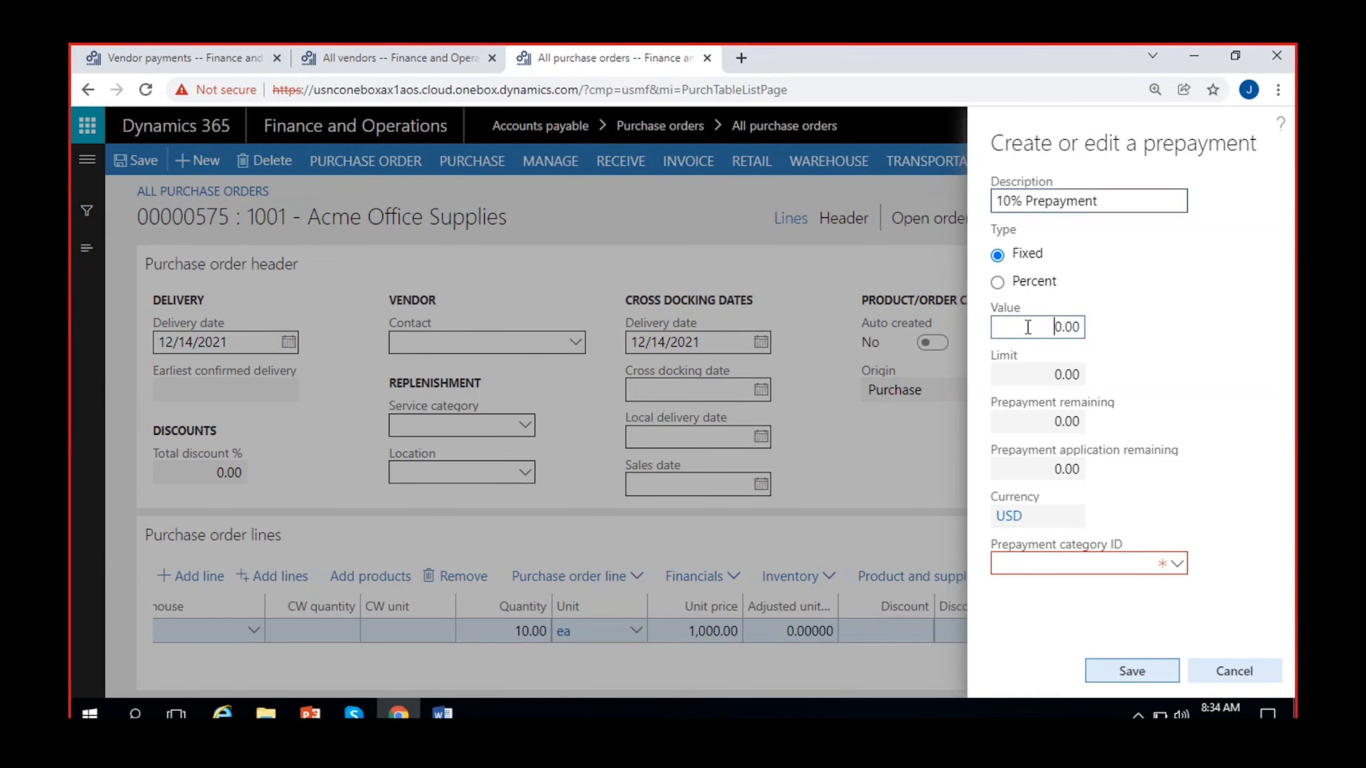
text(100)
double_click(1040, 335)
key(BackSpace)
Change the prepayment type to Percent and set its value to 10.
click(1010, 284)
click(1020, 325)
text(1)
click(1154, 305)
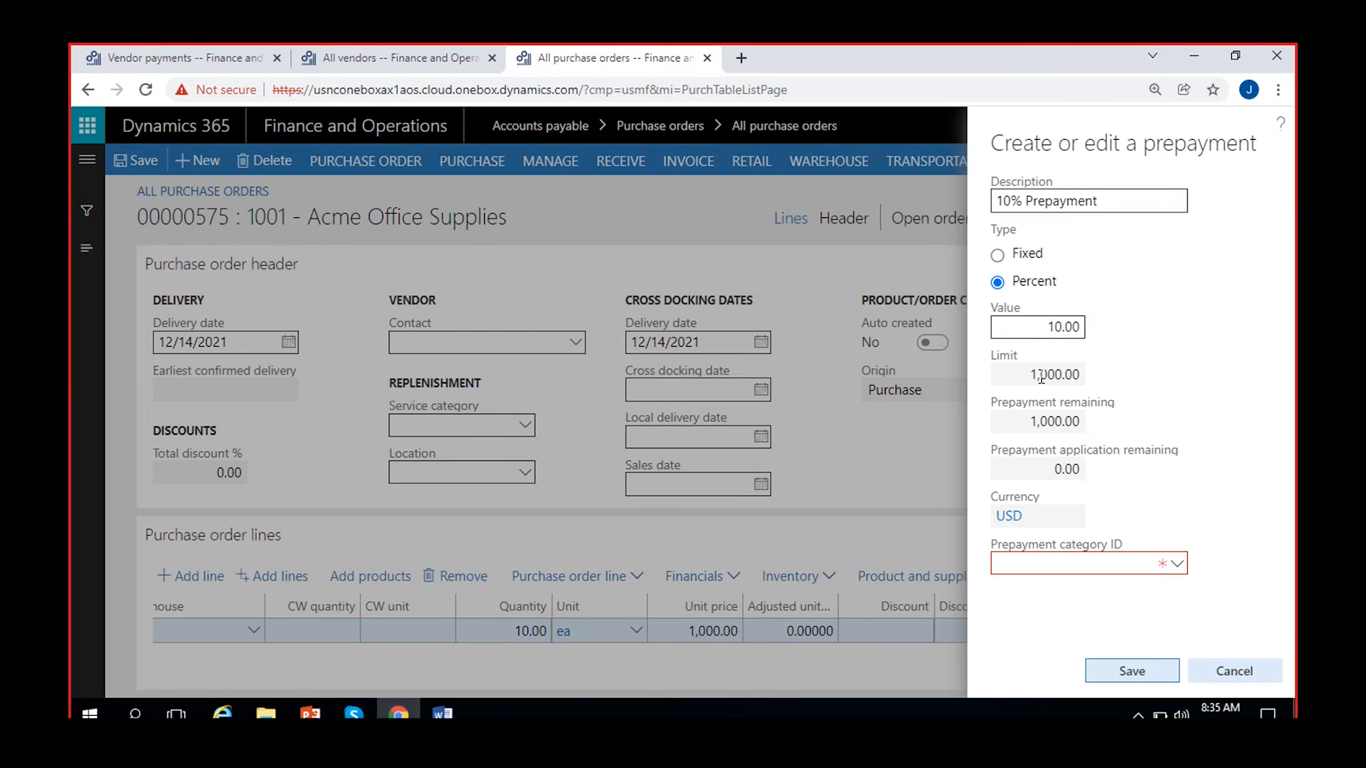
Examine the prepayment's limit, prepayment remaining, application remaining, currency and required category ID.
click(1033, 374)
click(1018, 424)
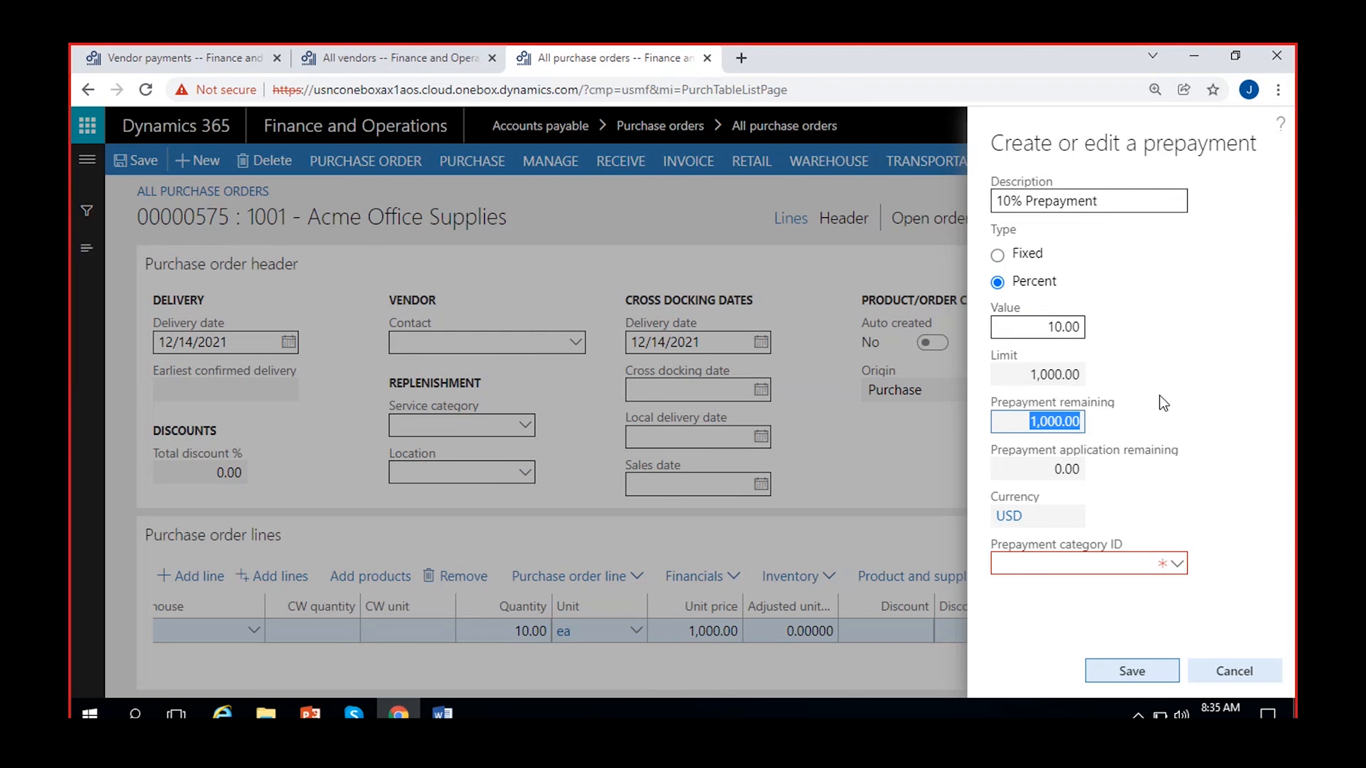
click(1082, 371)
drag(1016, 375, 1141, 375)
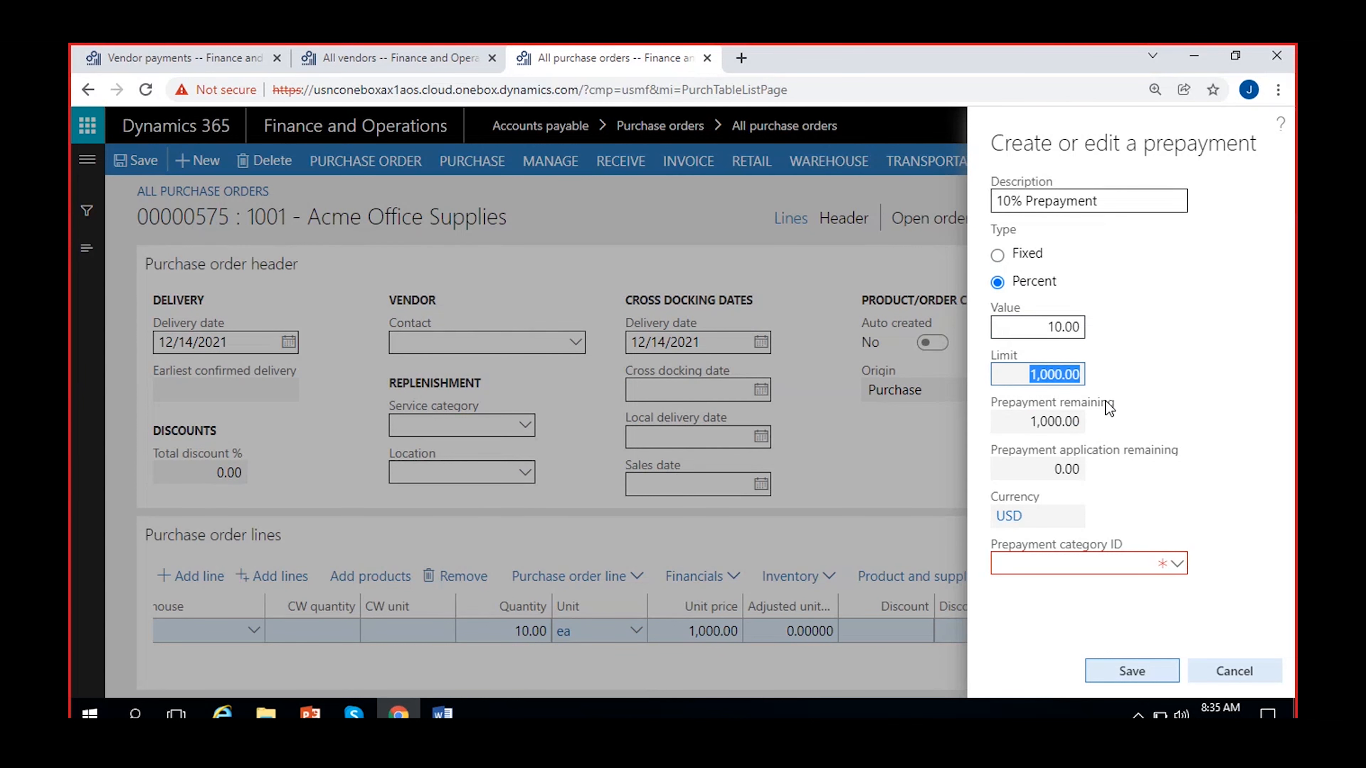
click(1029, 420)
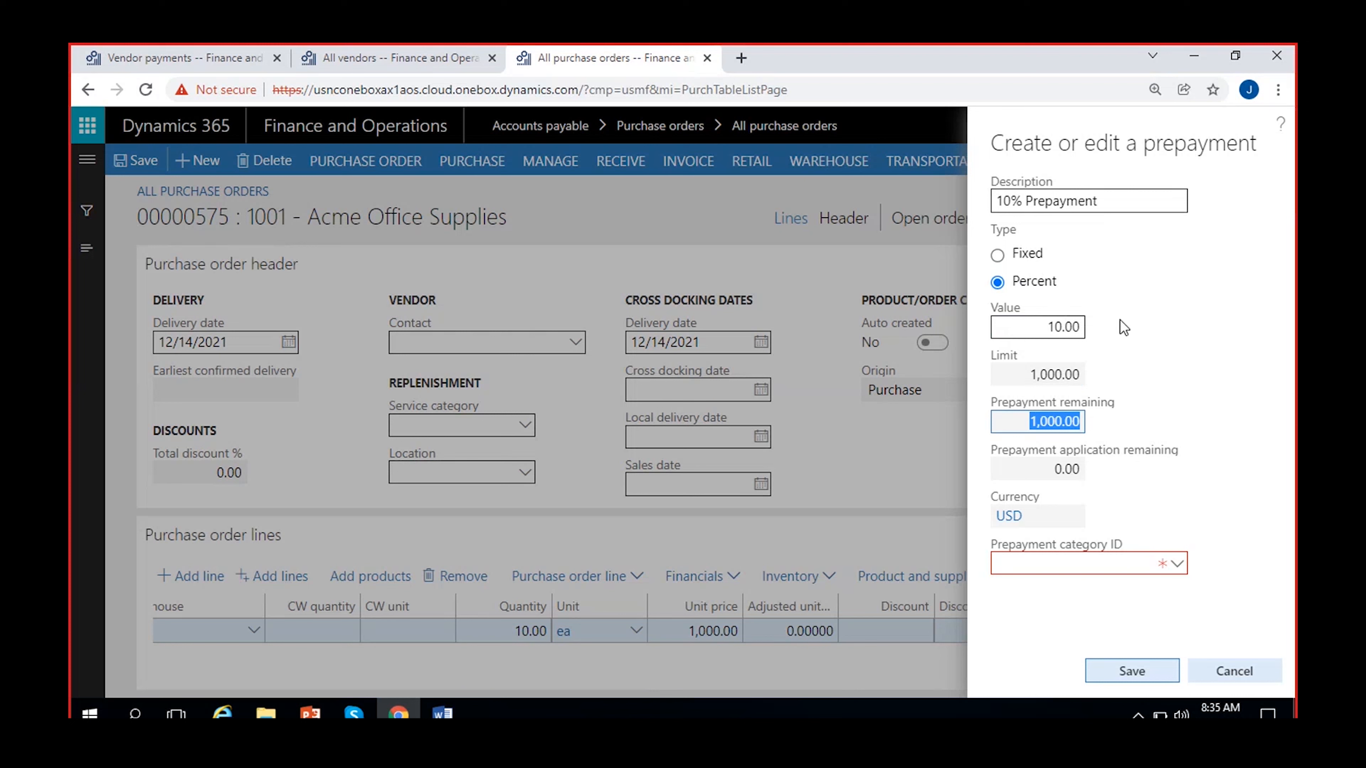
click(1135, 327)
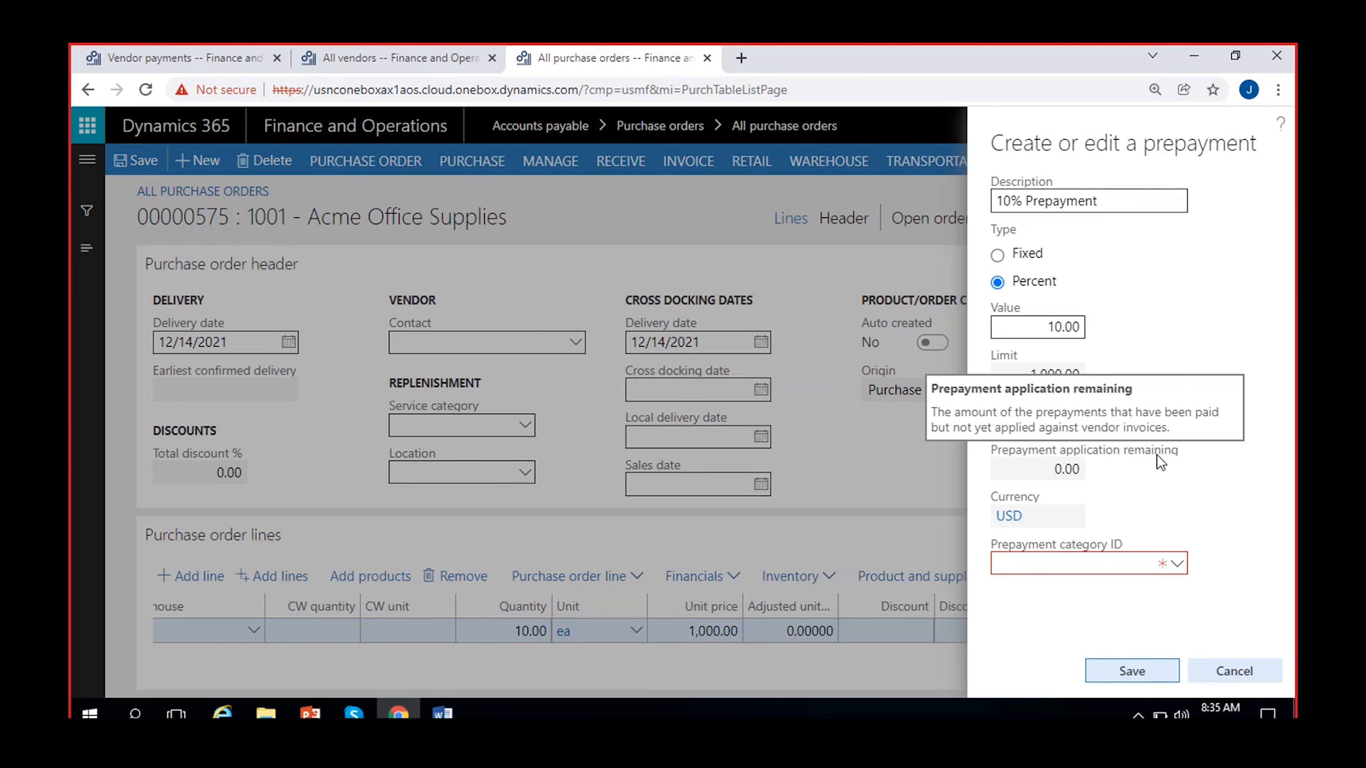
drag(1048, 521, 992, 520)
click(1023, 613)
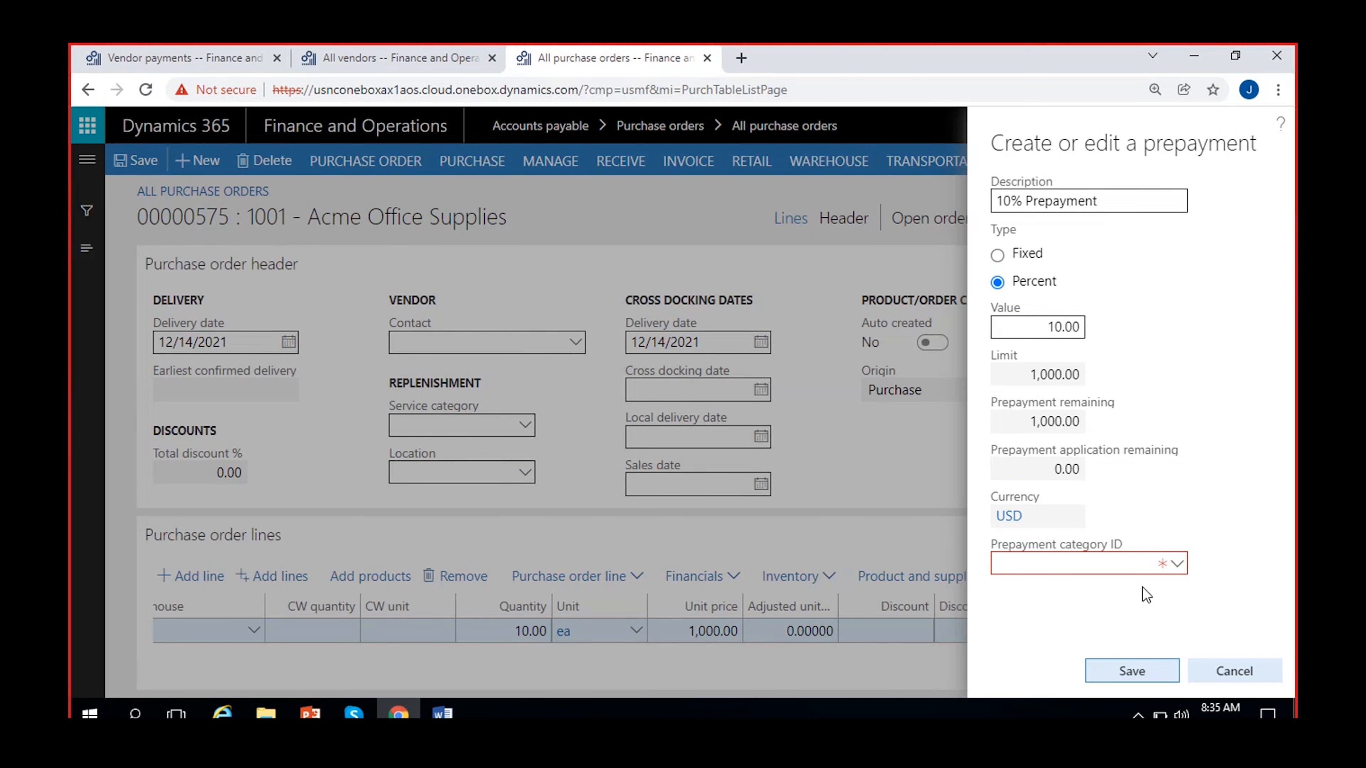
Assign the UTILITIES category to the 10% prepayment and save it on the purchase order.
click(1174, 562)
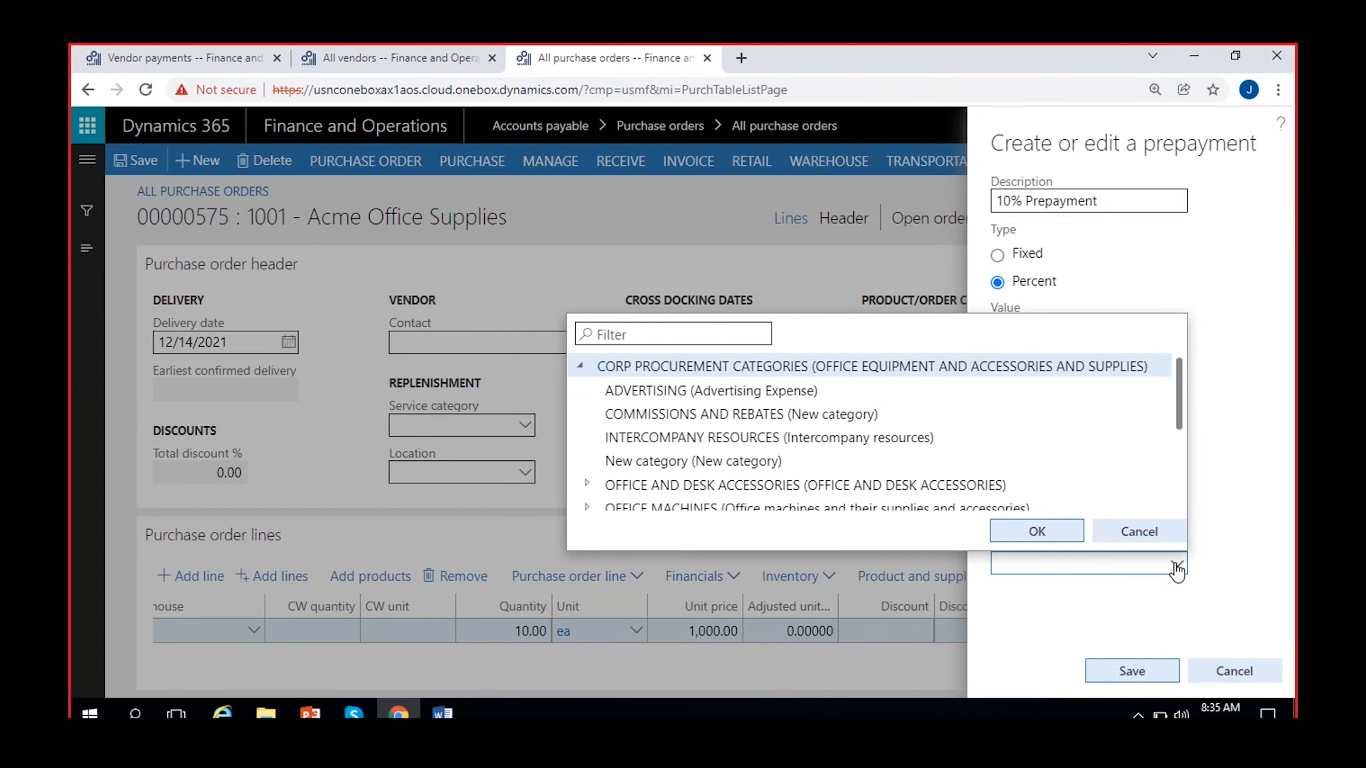
scroll(729, 433, down, 2)
scroll(729, 433, down, 1)
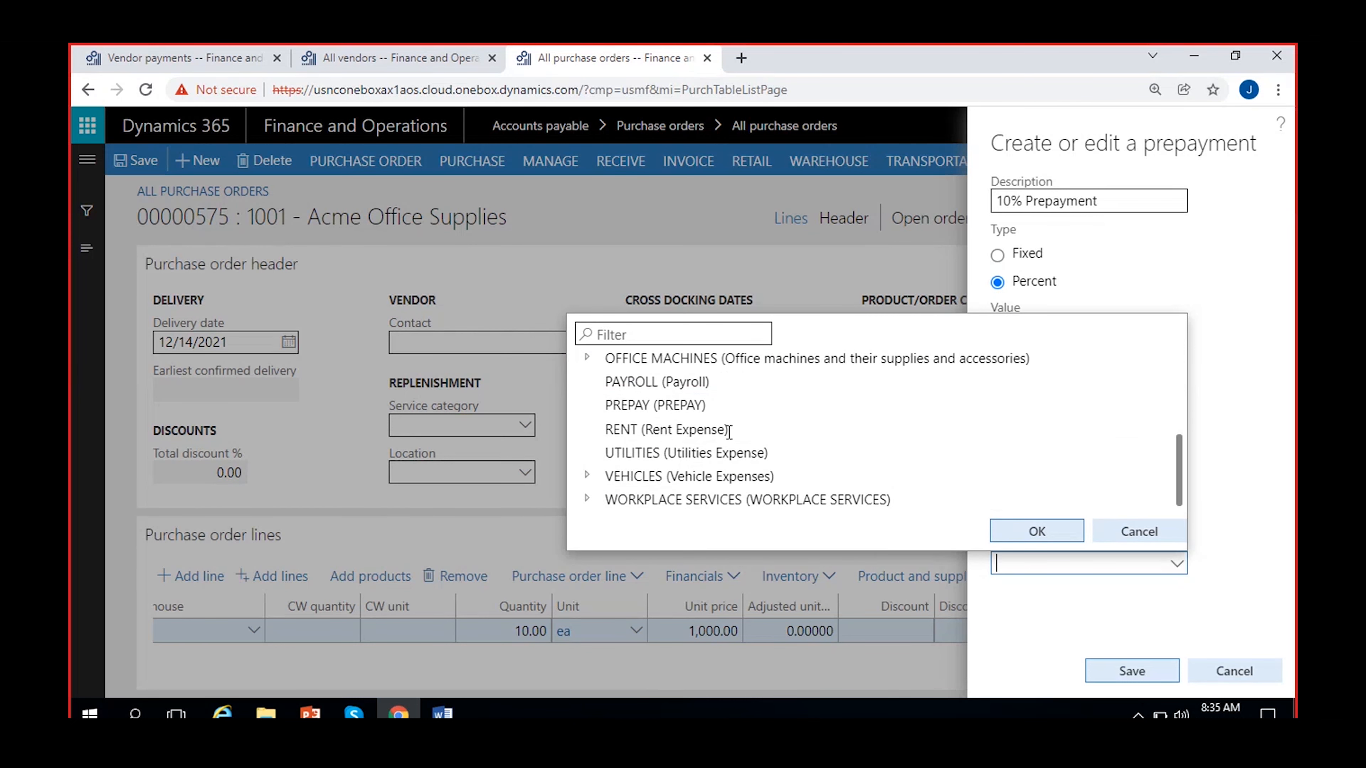
click(728, 455)
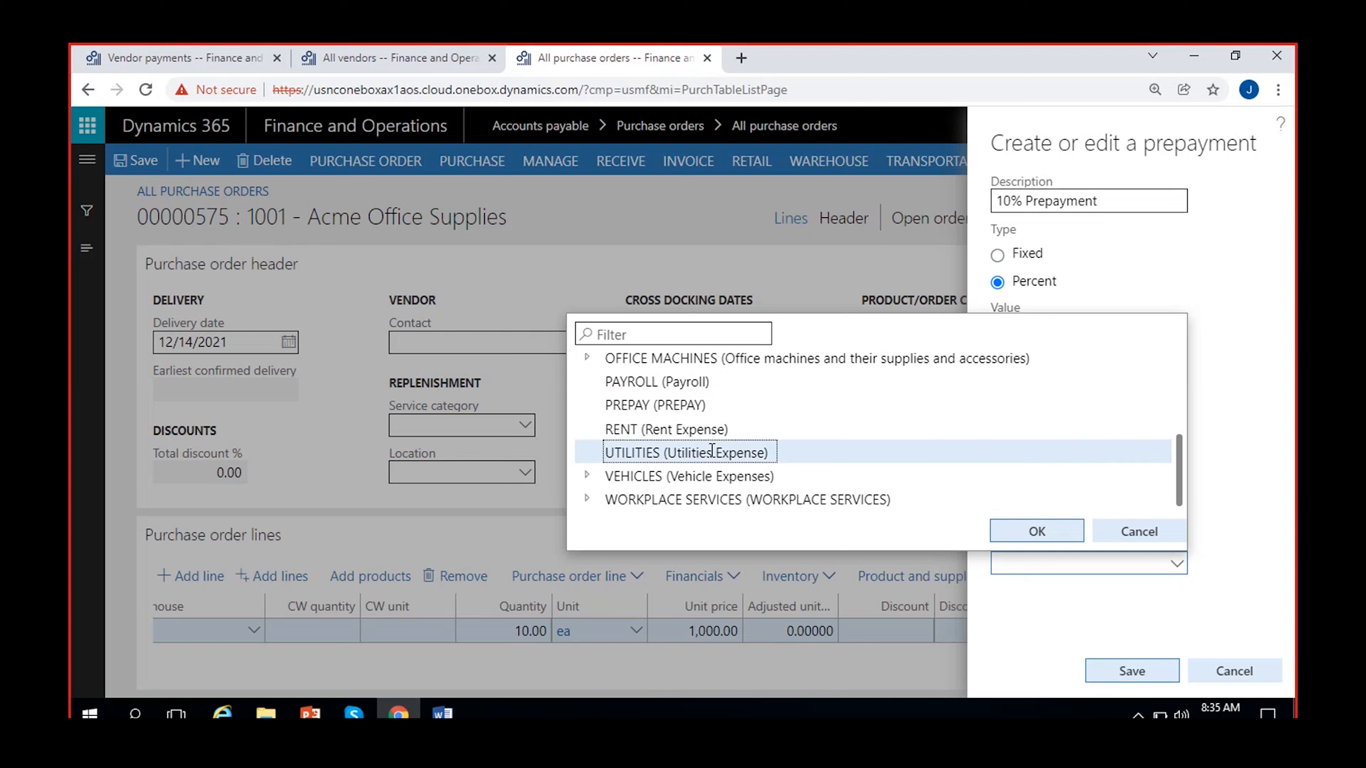
click(1038, 530)
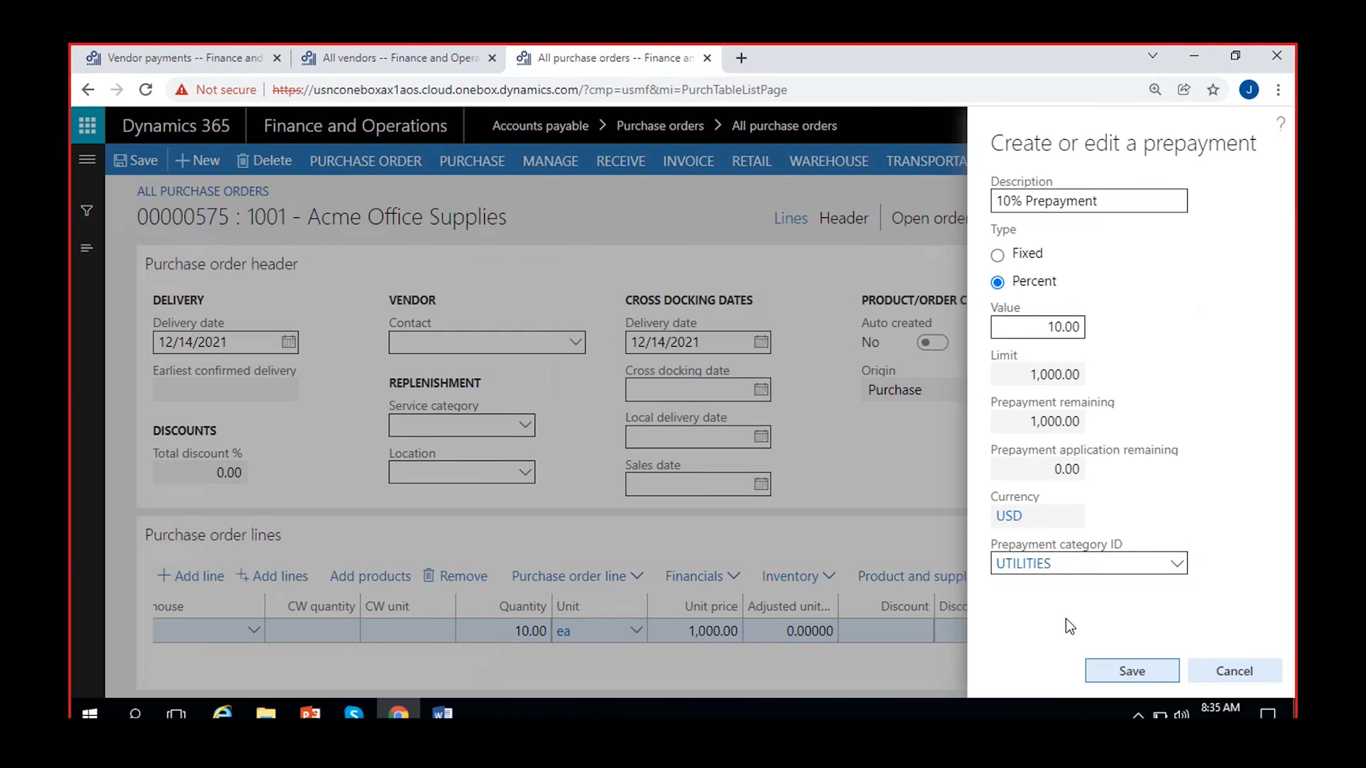
click(1123, 669)
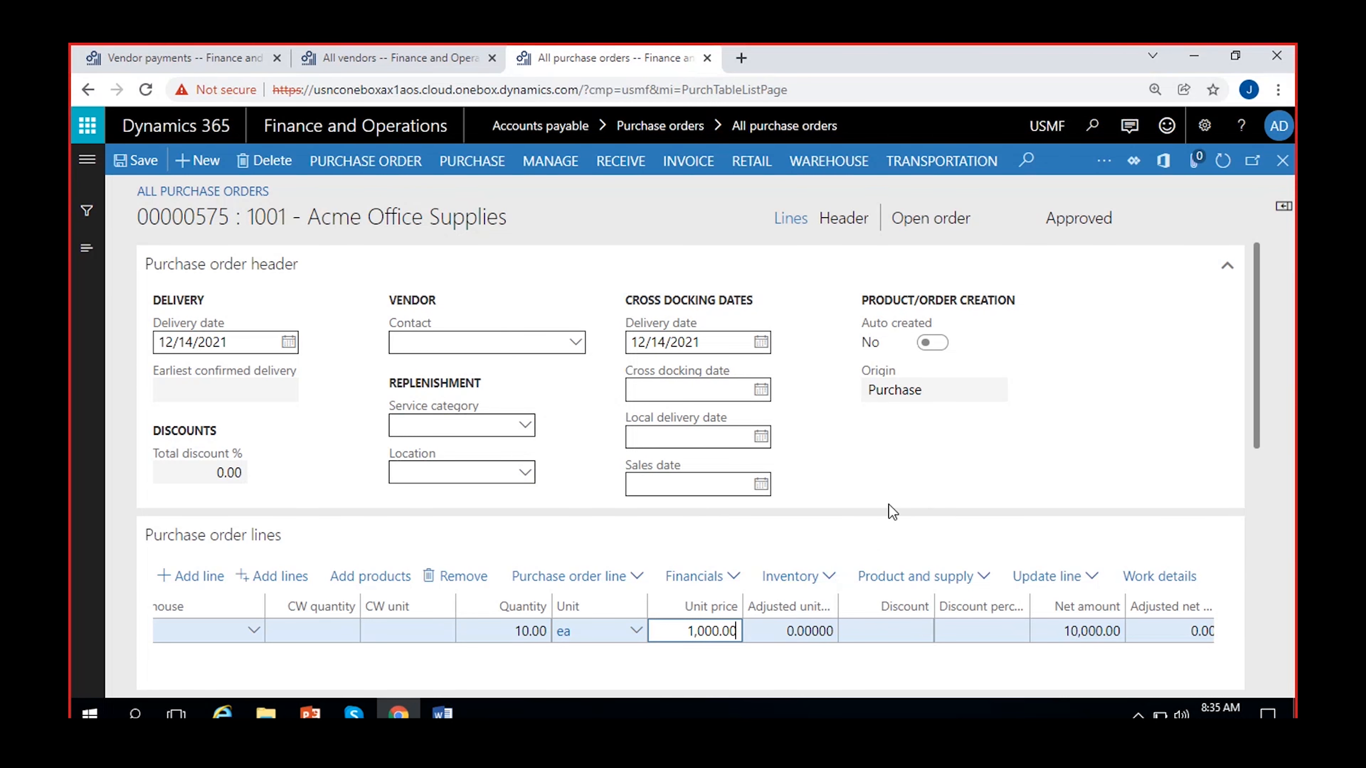
Remove the existing prepayment from the purchase order and confirm its removal.
click(472, 161)
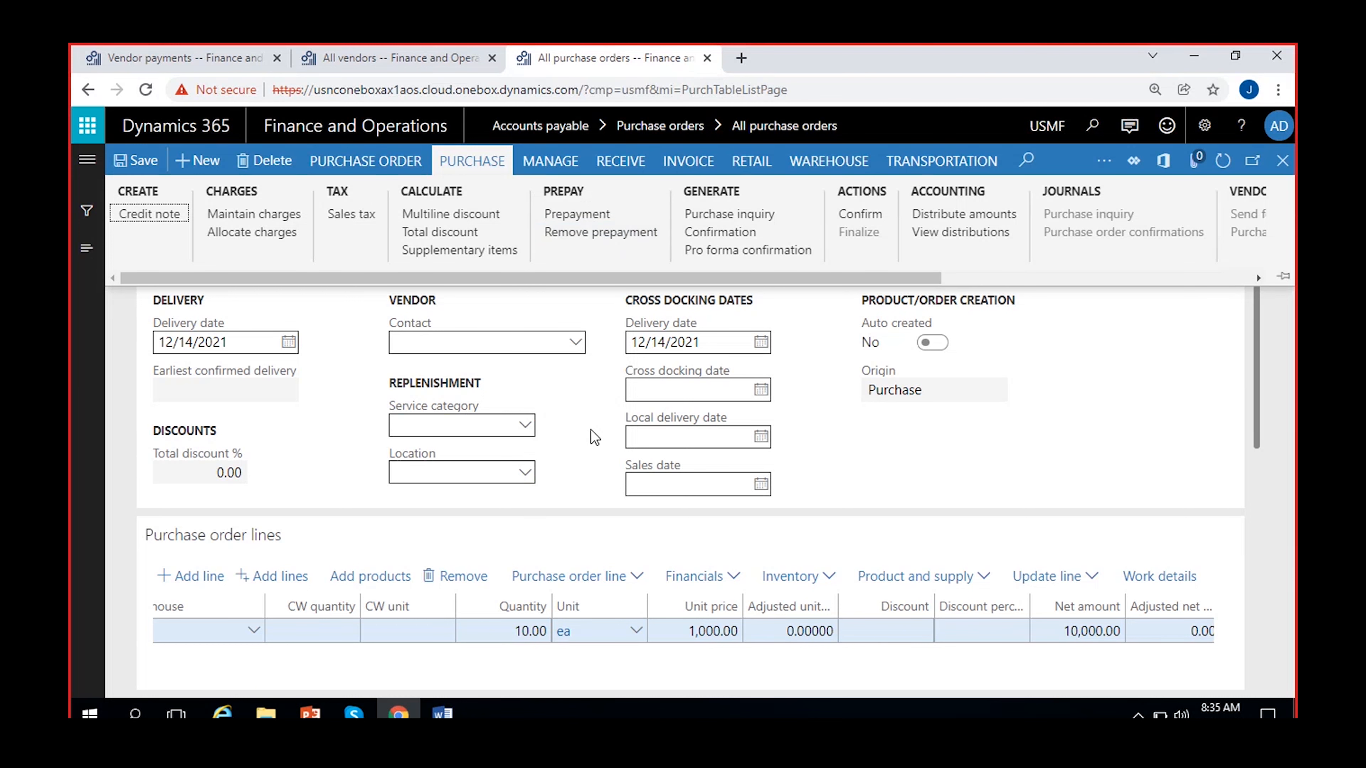
click(587, 237)
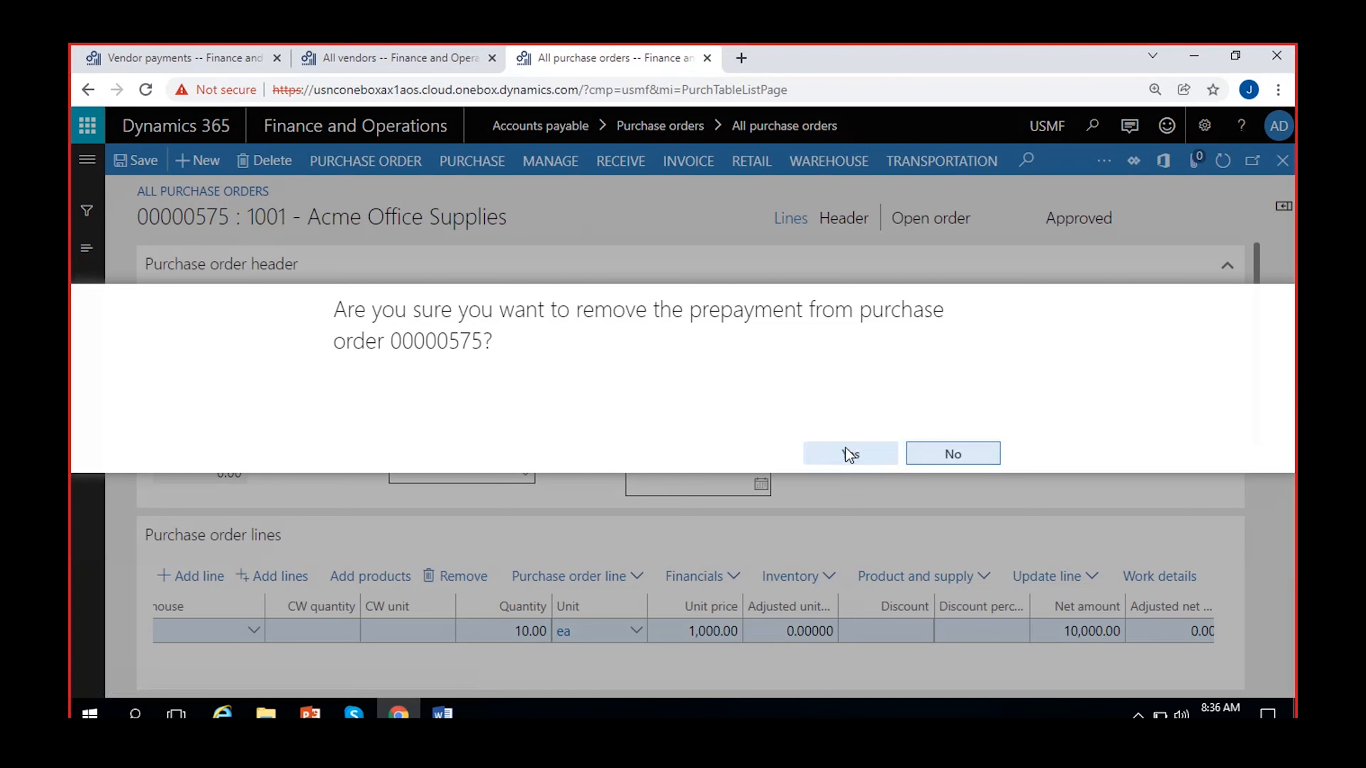
click(849, 454)
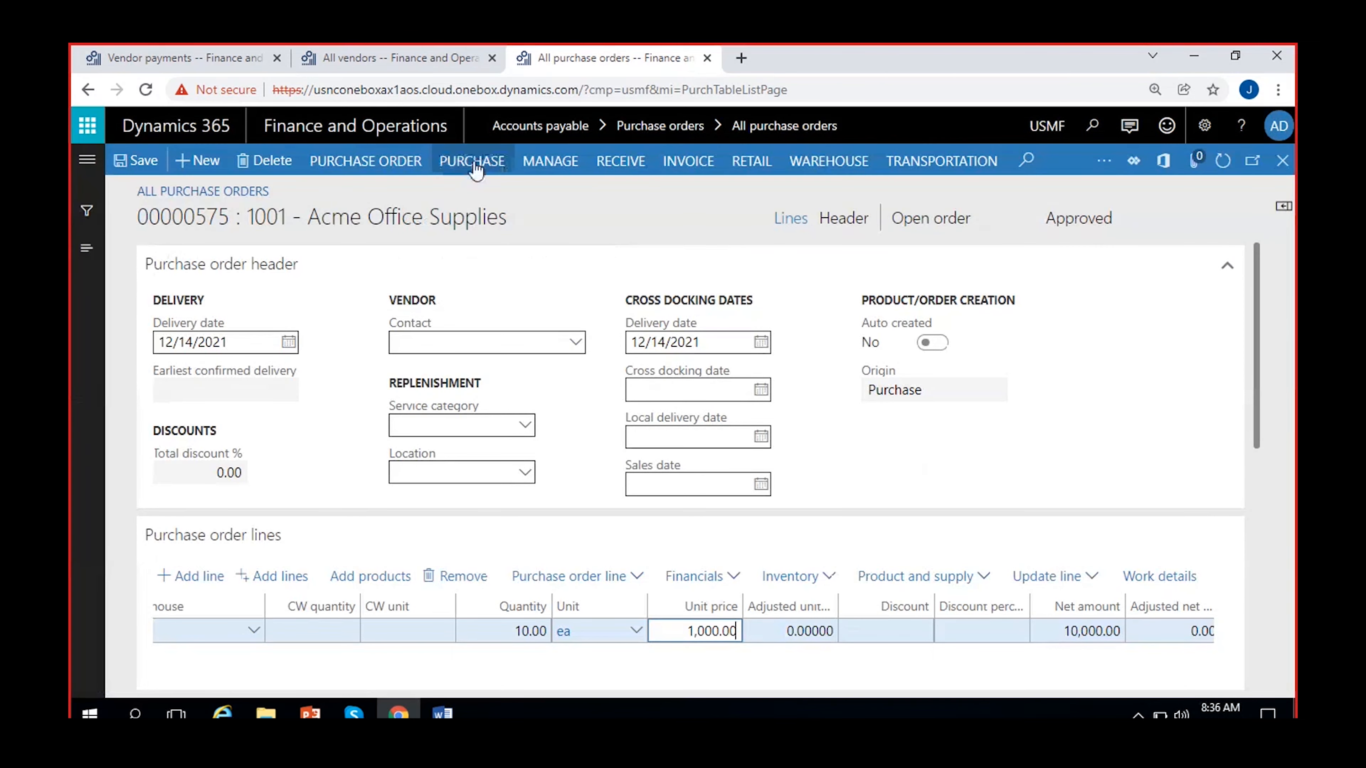
Create a new prepayment for the purchase order with the description "20% Prepayment" and the type Percent.
click(472, 160)
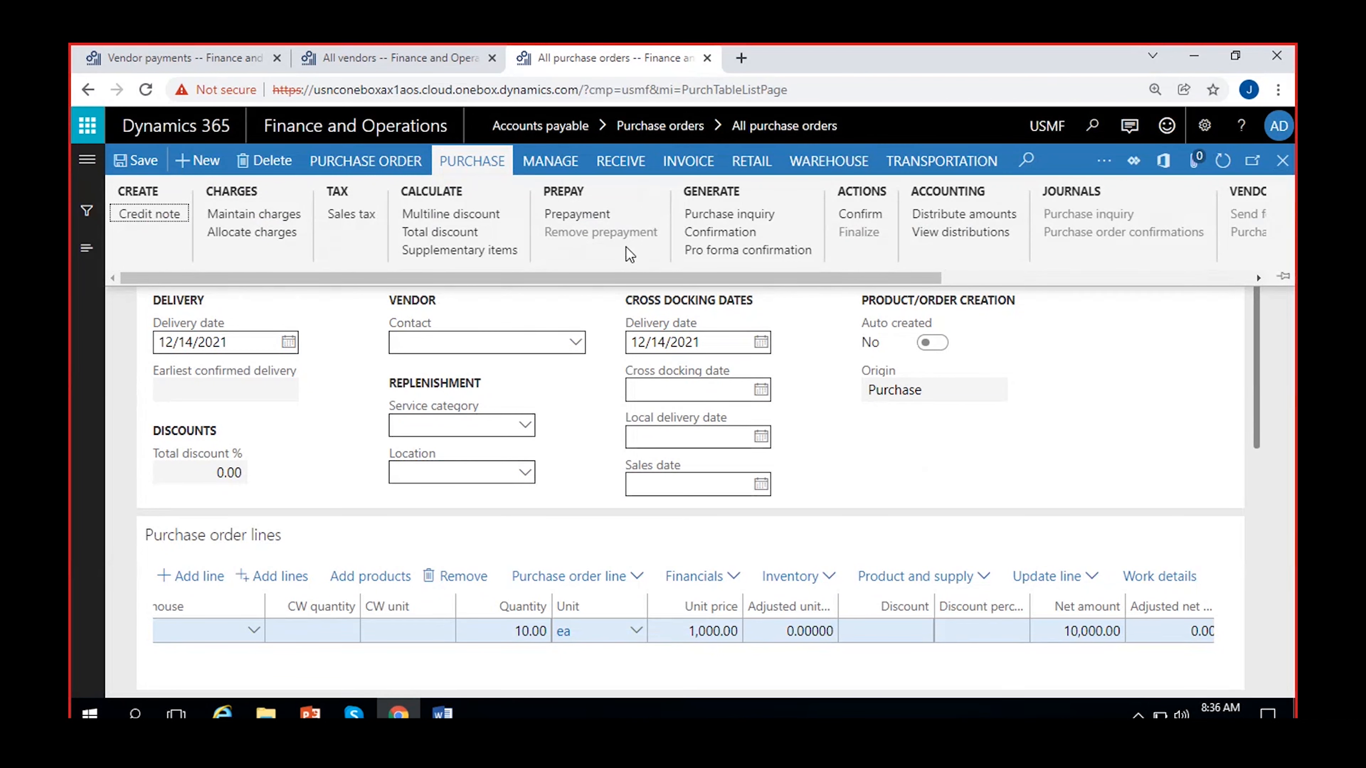
click(590, 215)
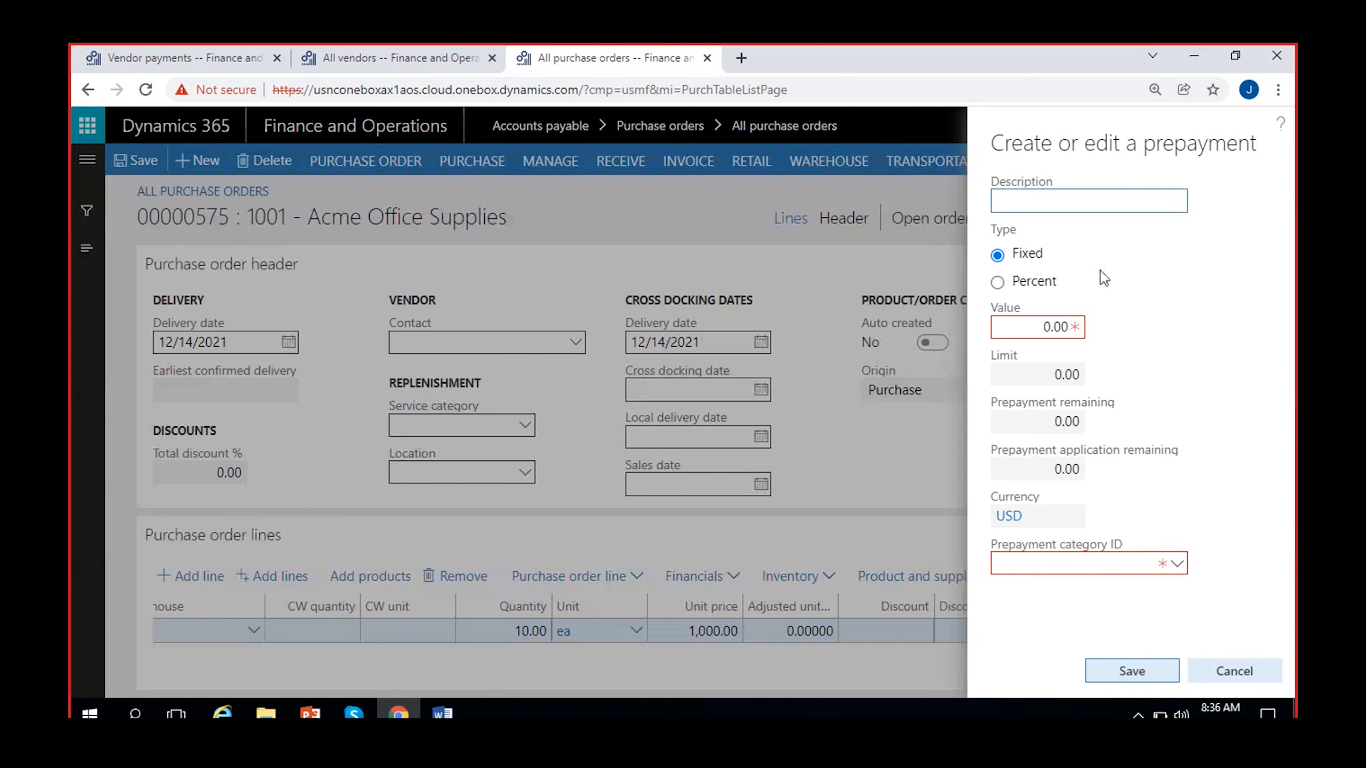
text(10% Prepayment)
click(1025, 282)
click(1032, 328)
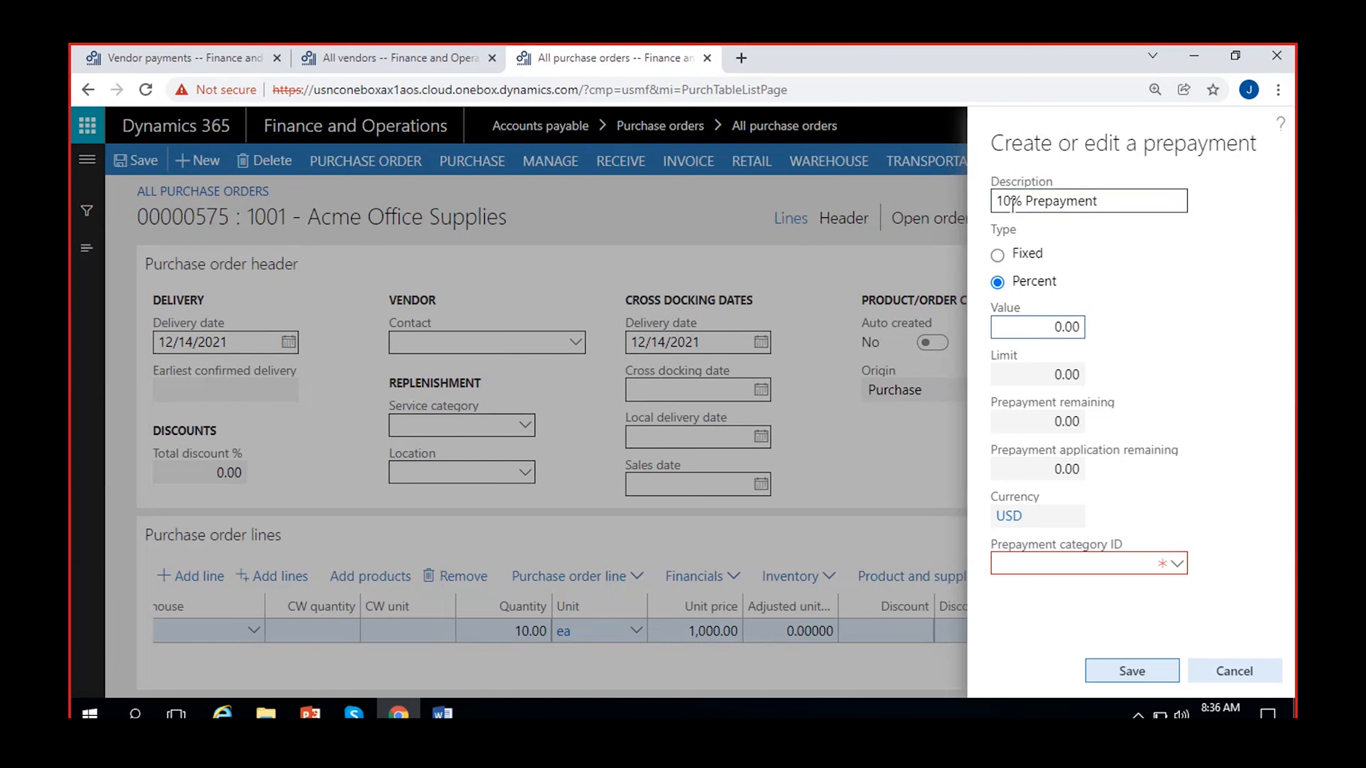
click(1005, 200)
key(BackSpace)
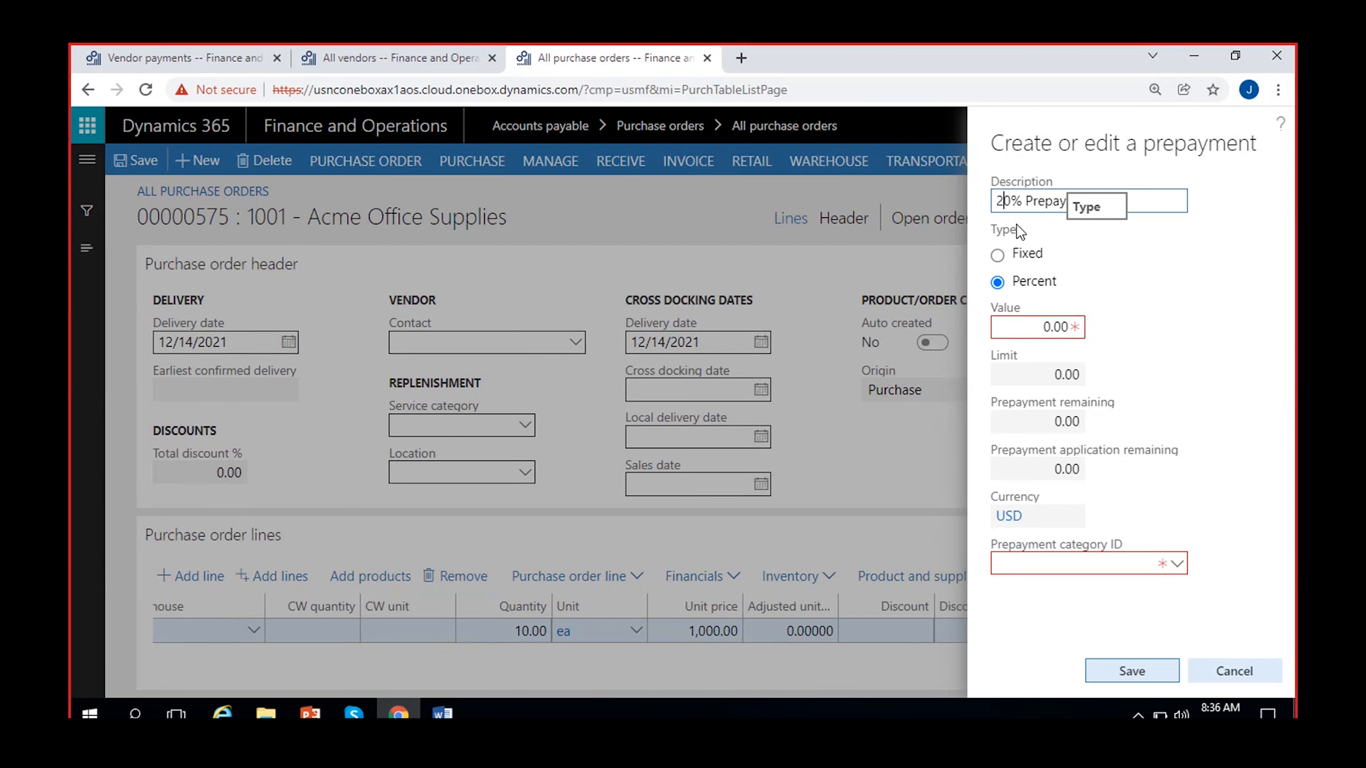
text(2)
Set the prepayment value to 20 percent.
click(1036, 320)
text(2)
click(1169, 354)
click(1028, 378)
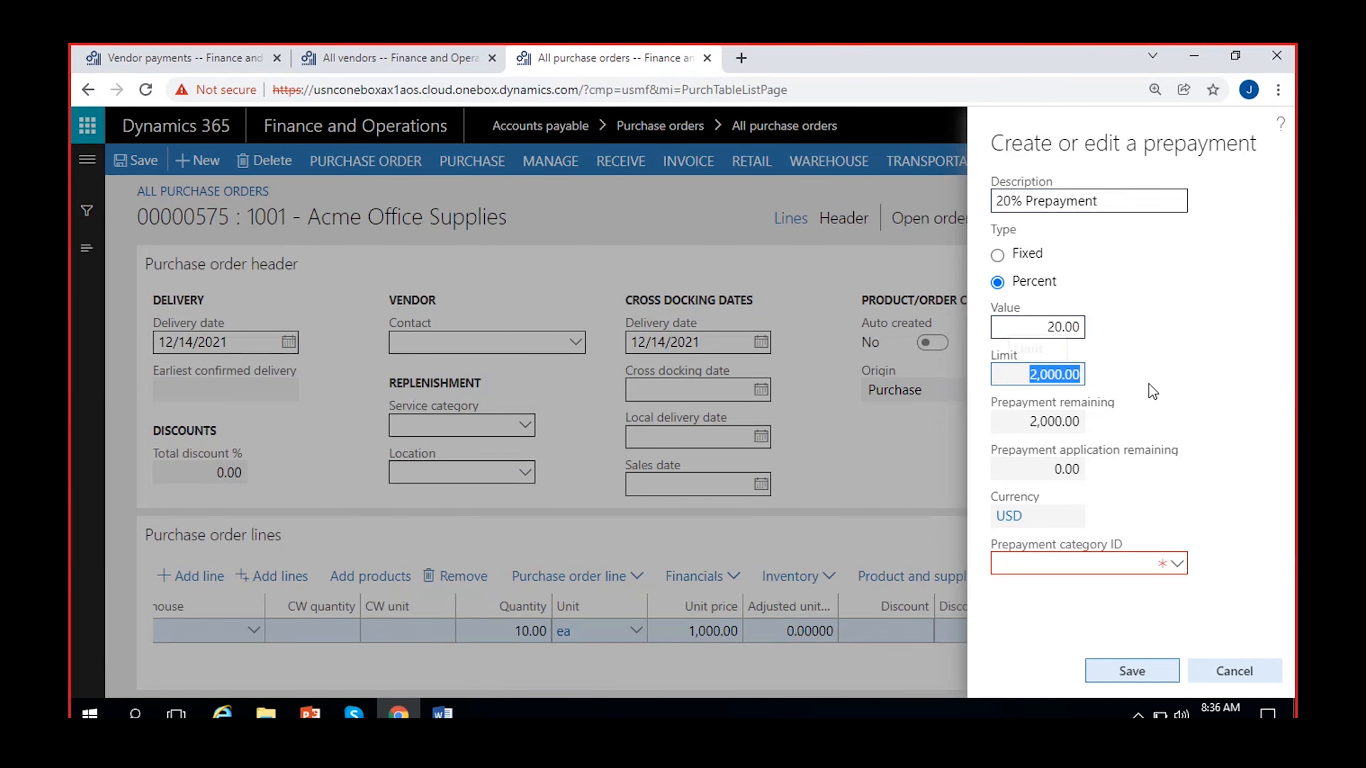
key(Tab)
Choose UTILITIES as the prepayment category and save the prepayment.
click(1177, 566)
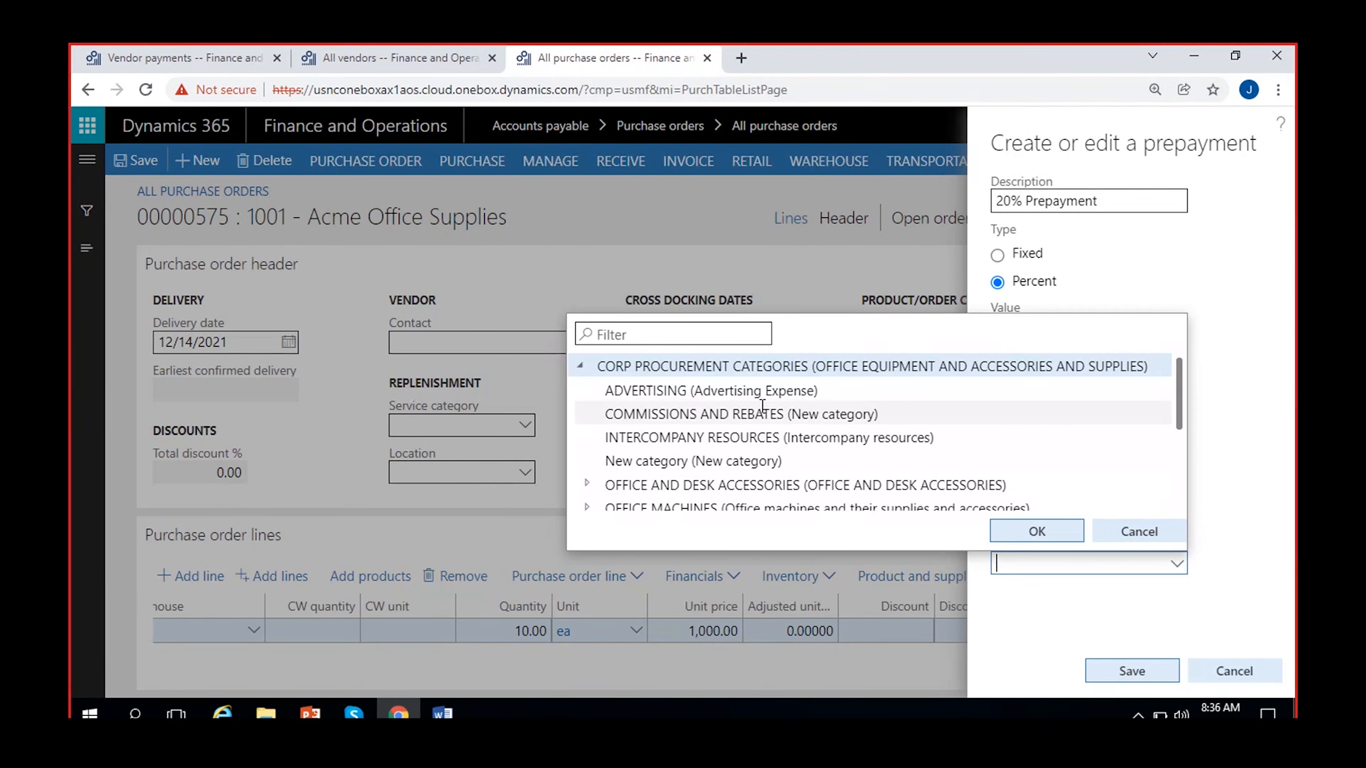
scroll(762, 404, down, 5)
click(720, 457)
click(1037, 531)
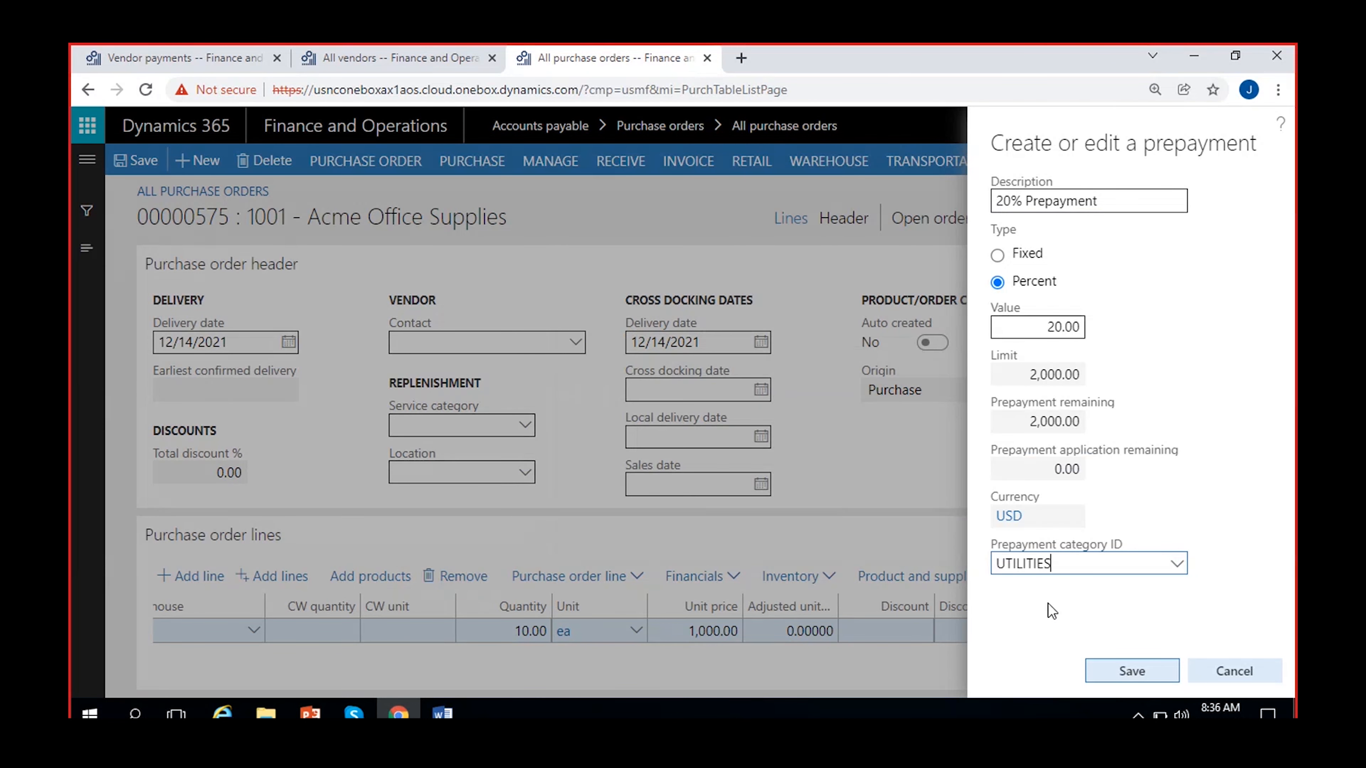
click(1121, 668)
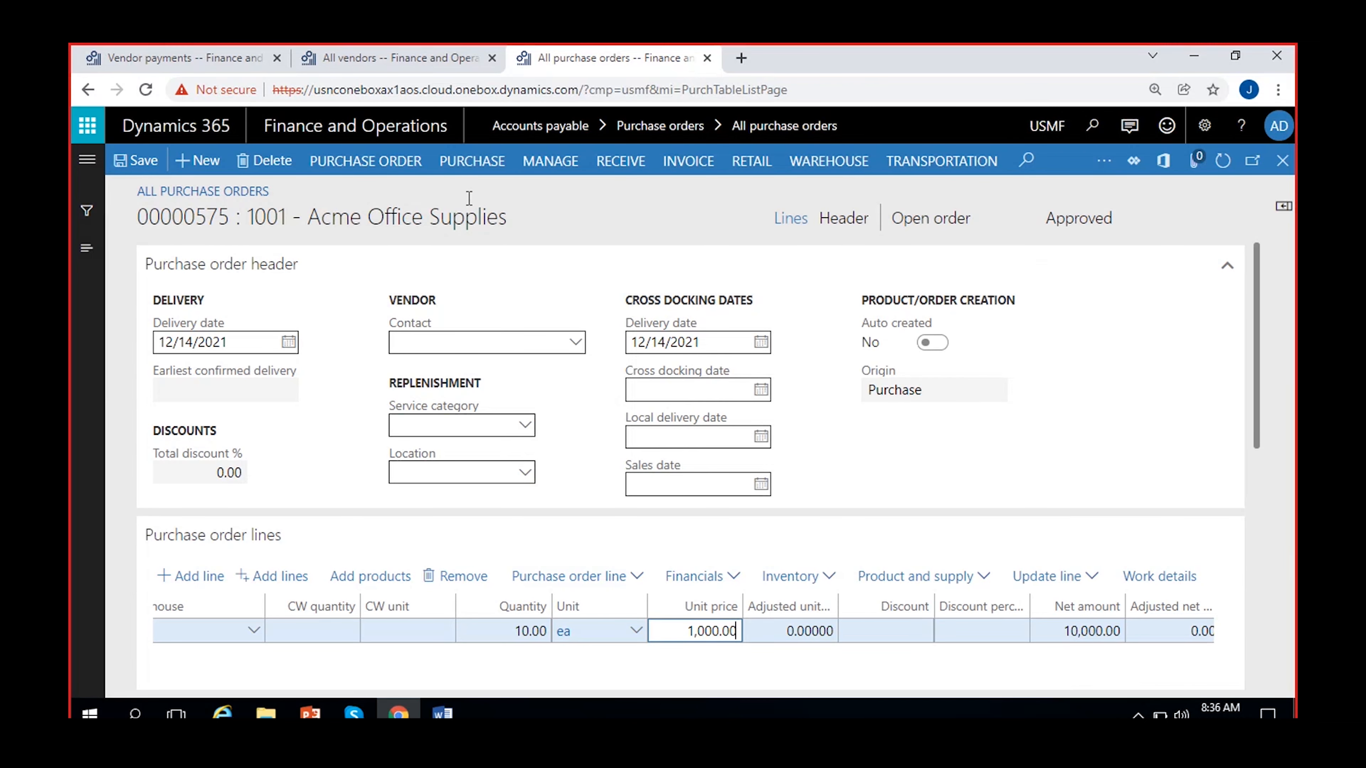
Confirm the purchase order and dismiss the completion notice.
click(471, 161)
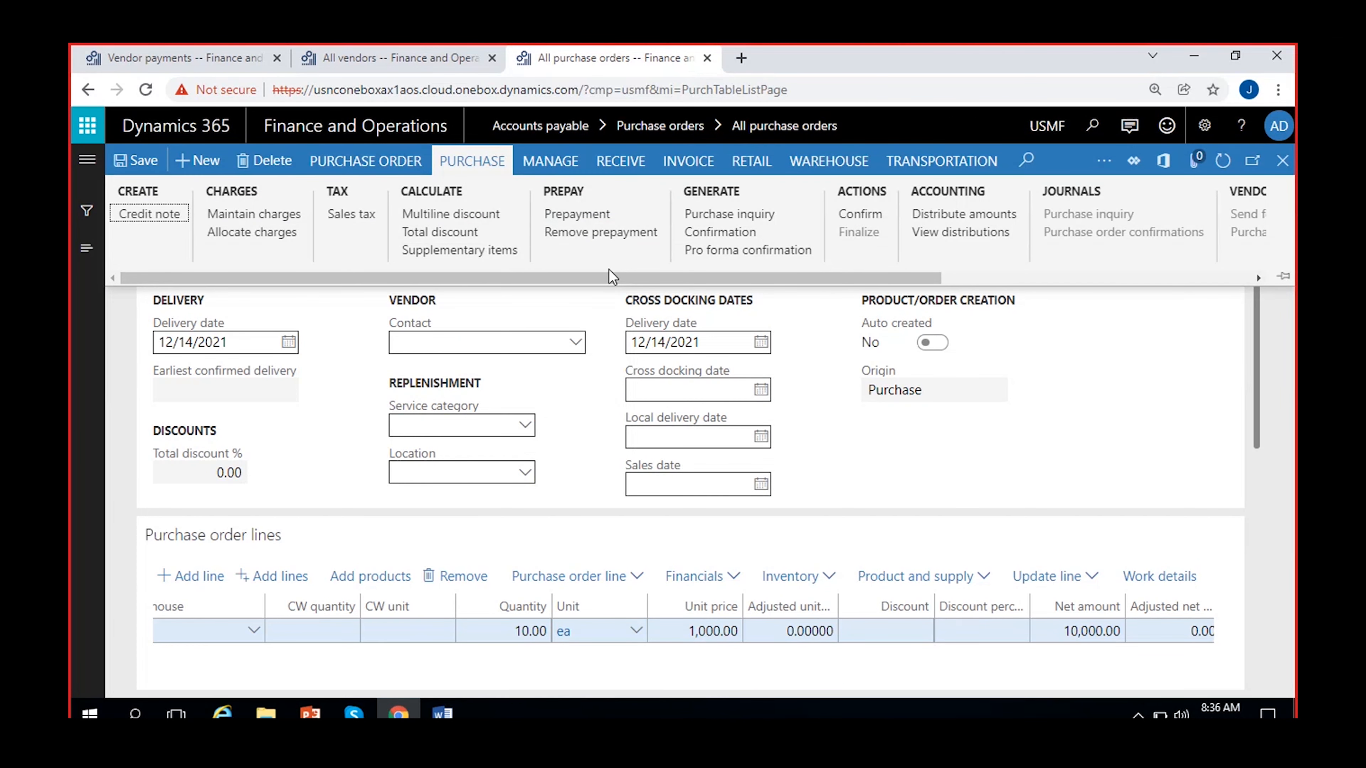
click(859, 215)
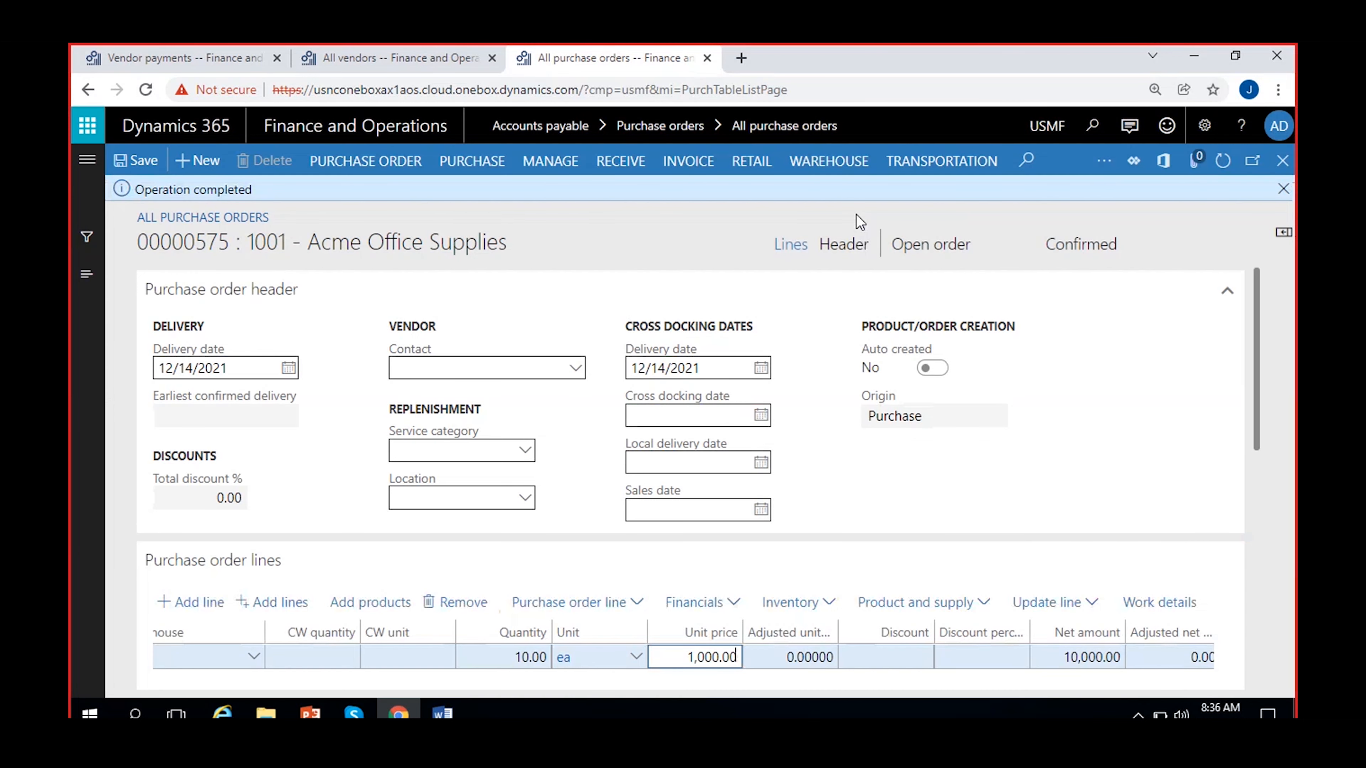
click(1284, 189)
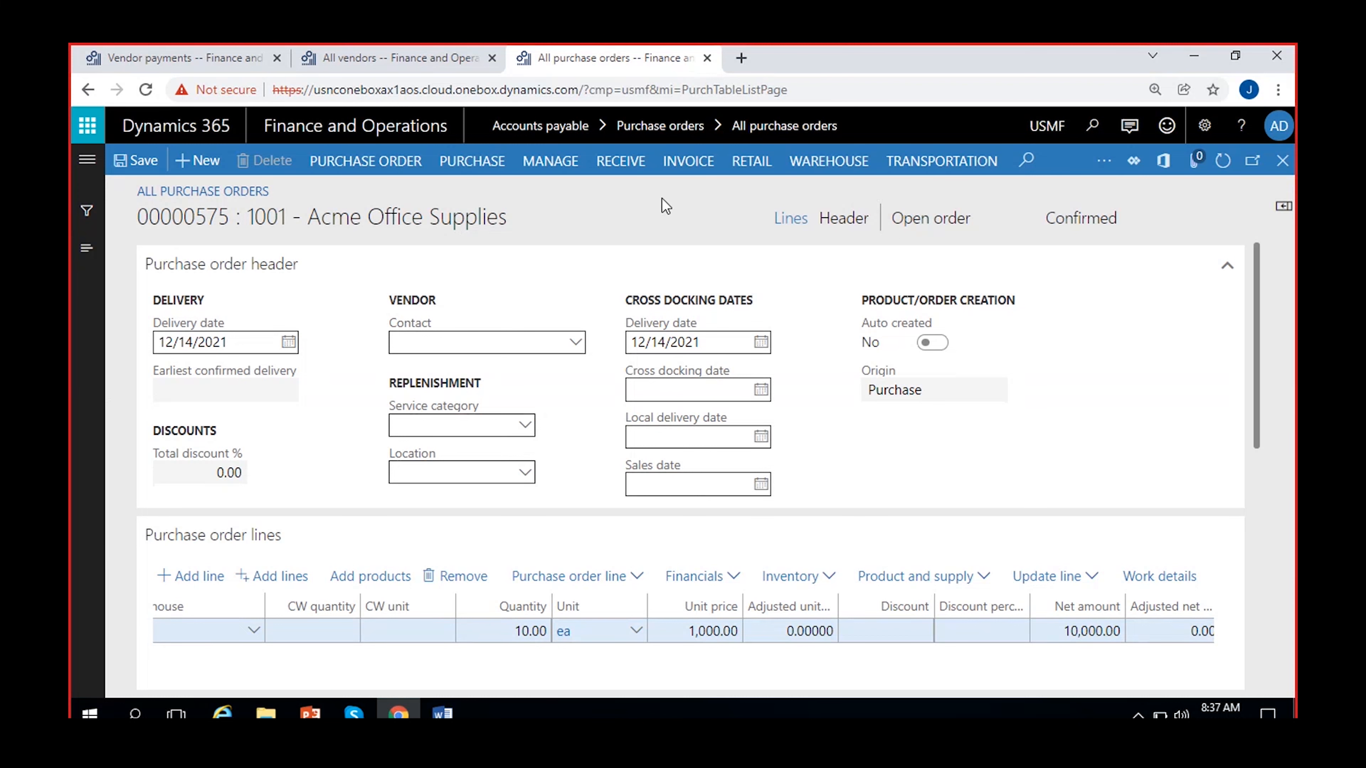
Generate a prepayment invoice from the confirmed purchase order.
click(681, 171)
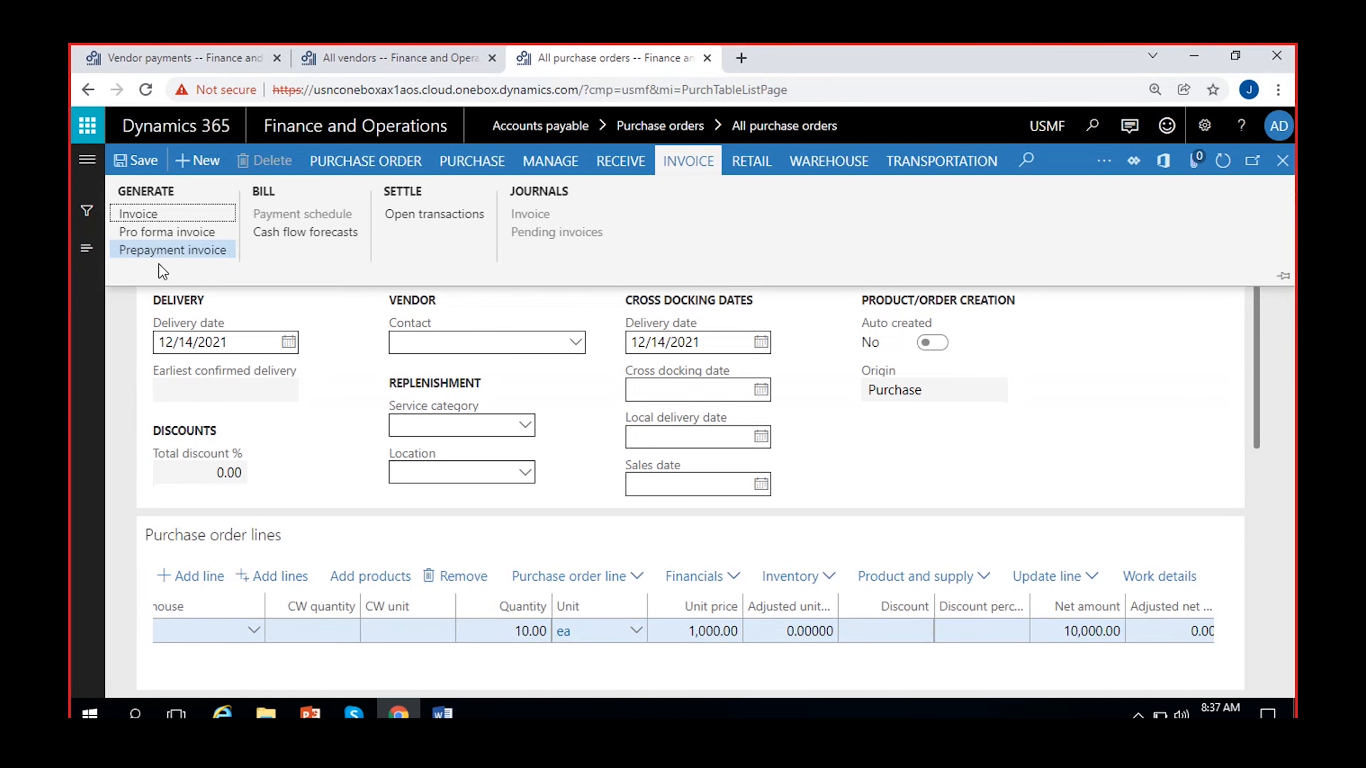
click(472, 161)
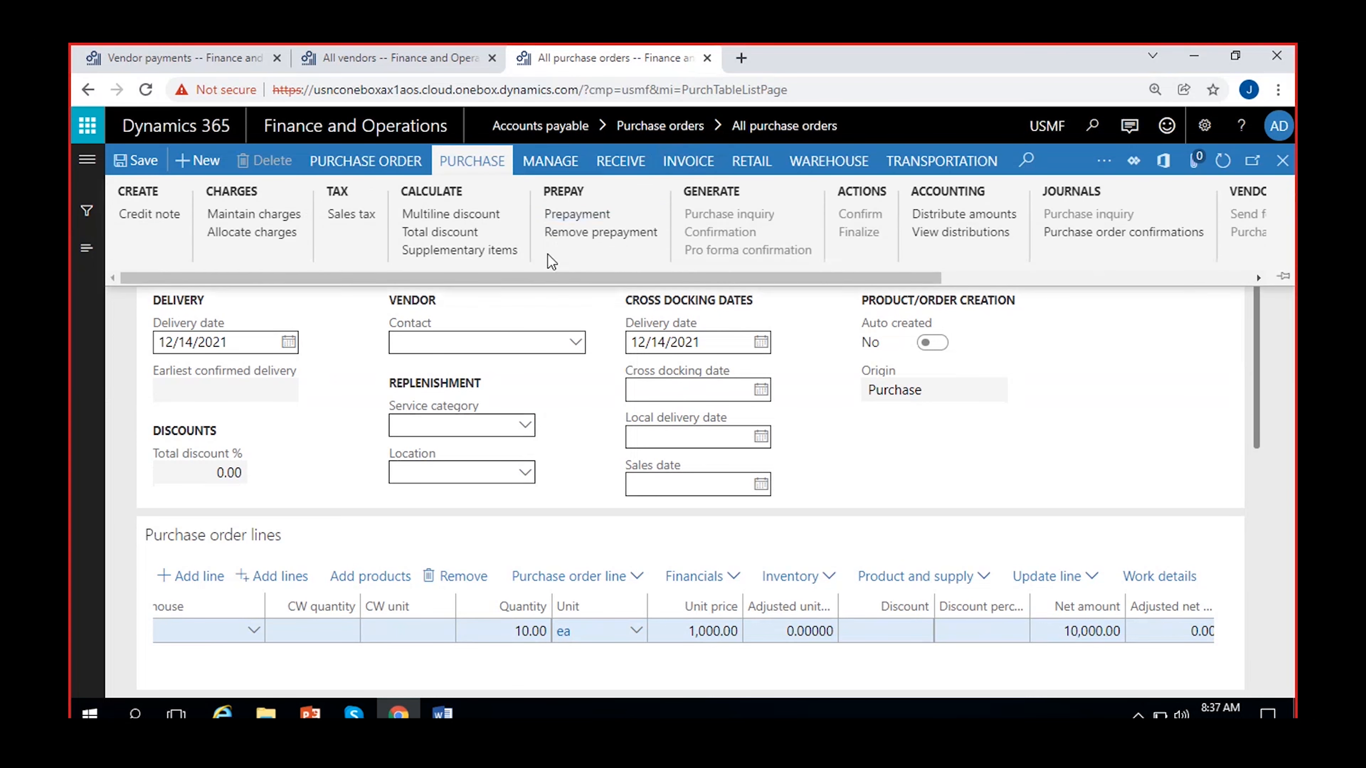
click(685, 161)
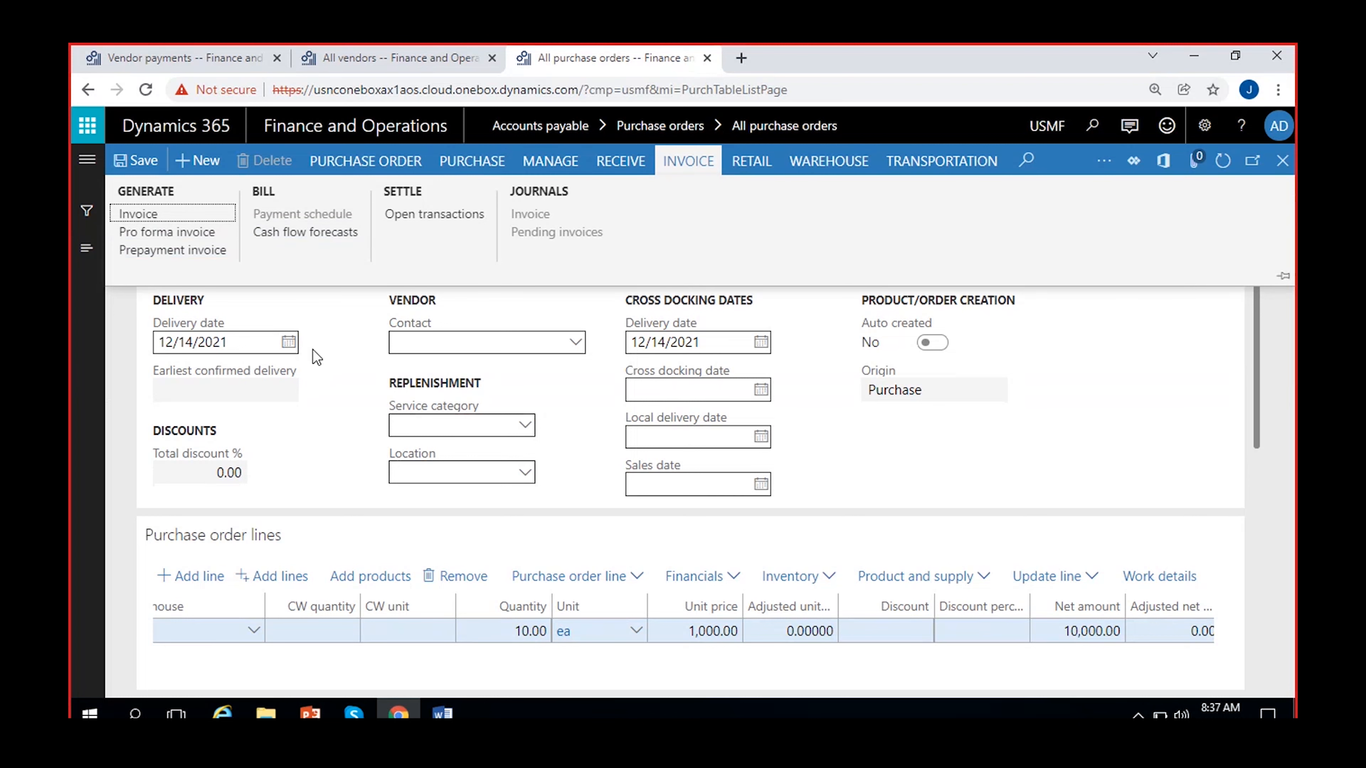
click(179, 252)
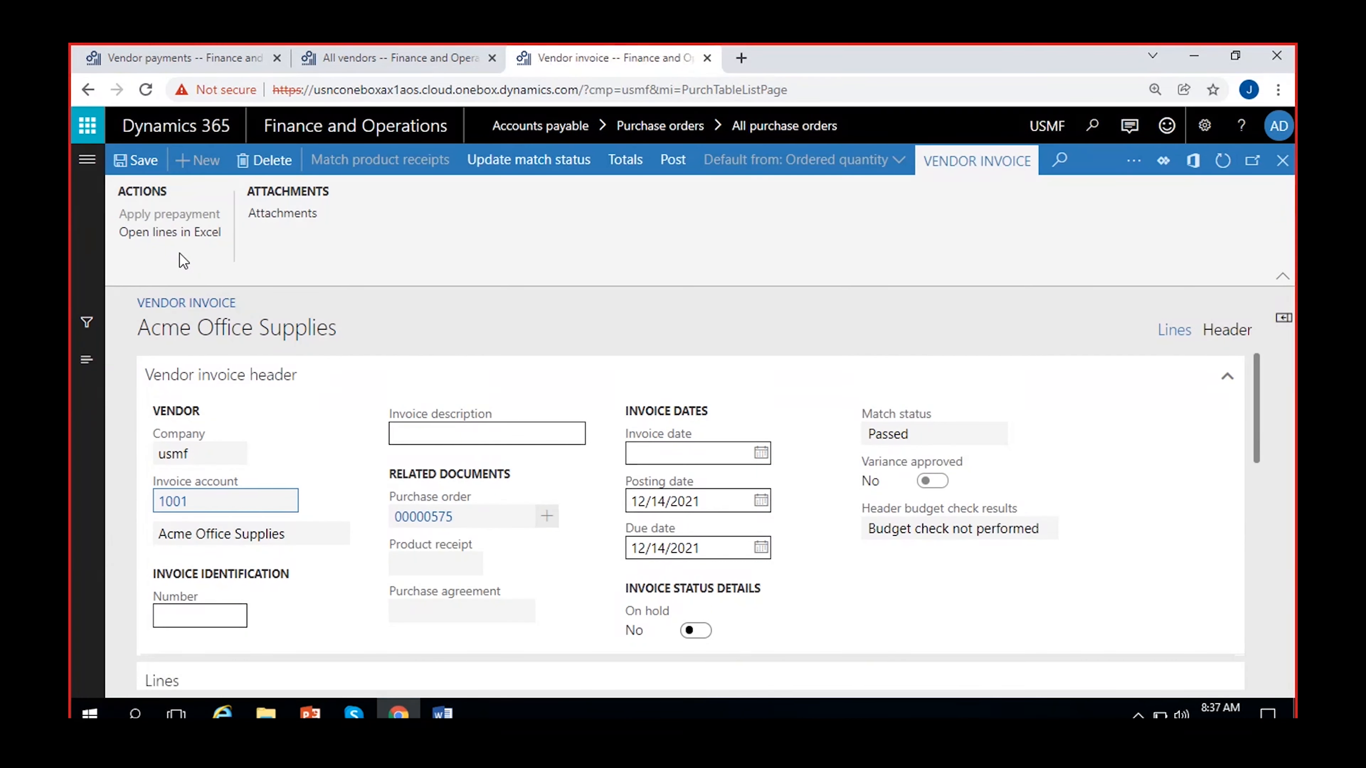
Enter PREP-575 as the vendor invoice number.
click(222, 615)
text(PRE)
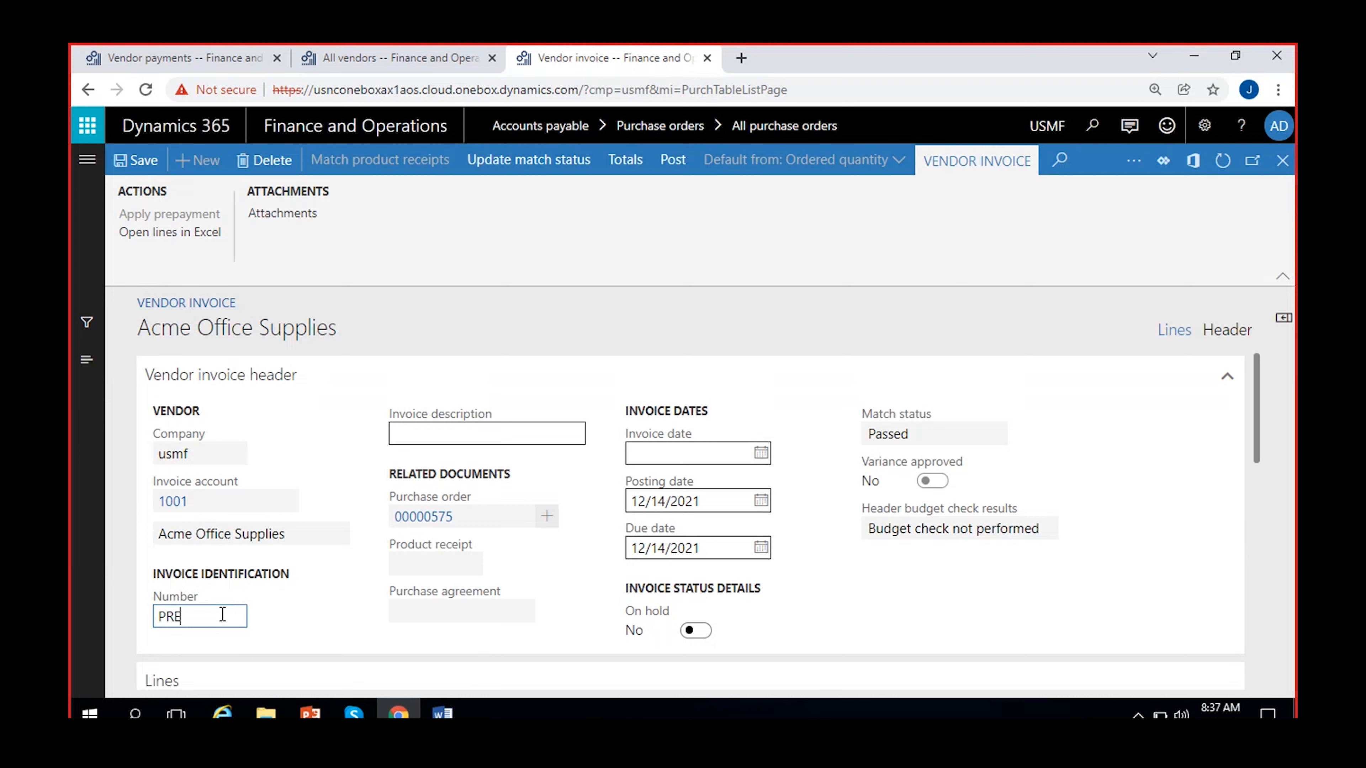
text(P-575)
click(311, 574)
Review the prepayment invoice line's procurement category, quantity, unit price and net amount.
scroll(311, 573, down, 1)
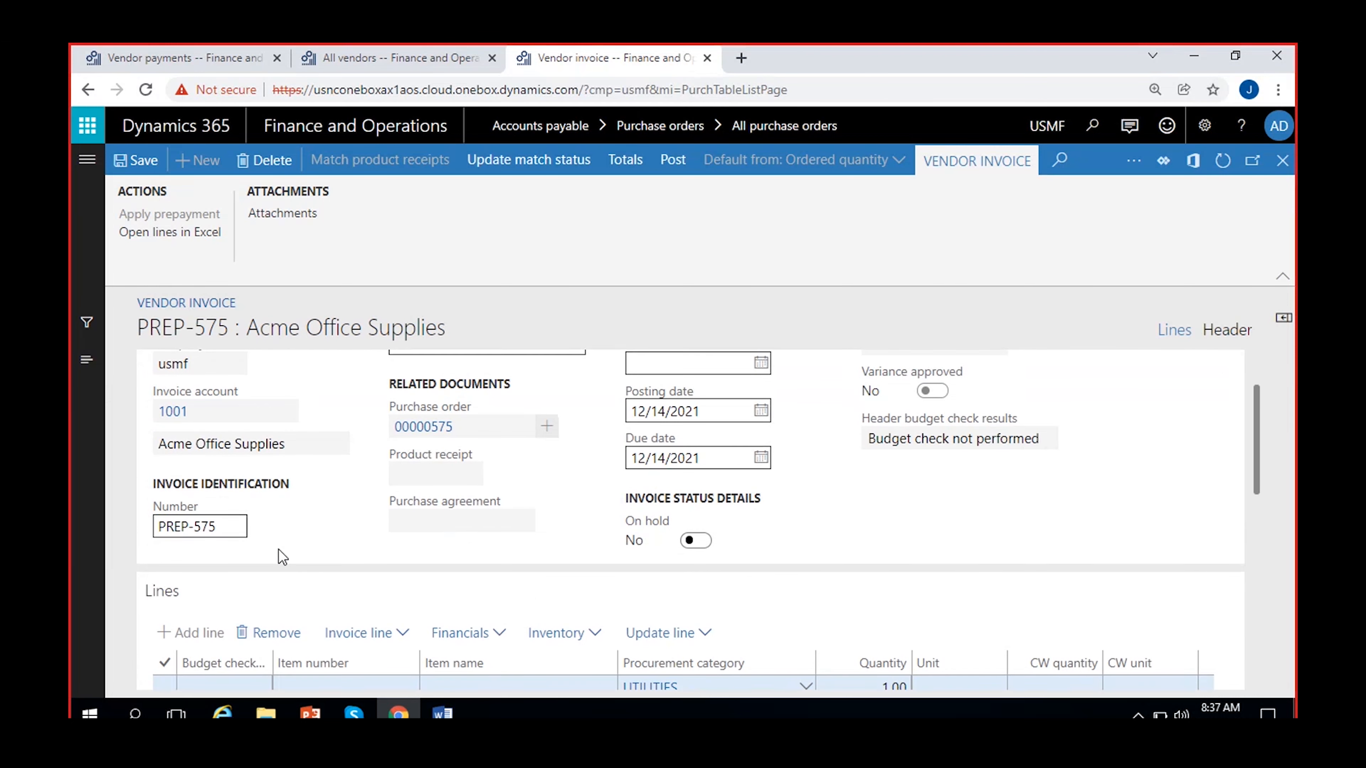
scroll(384, 535, down, 3)
click(759, 516)
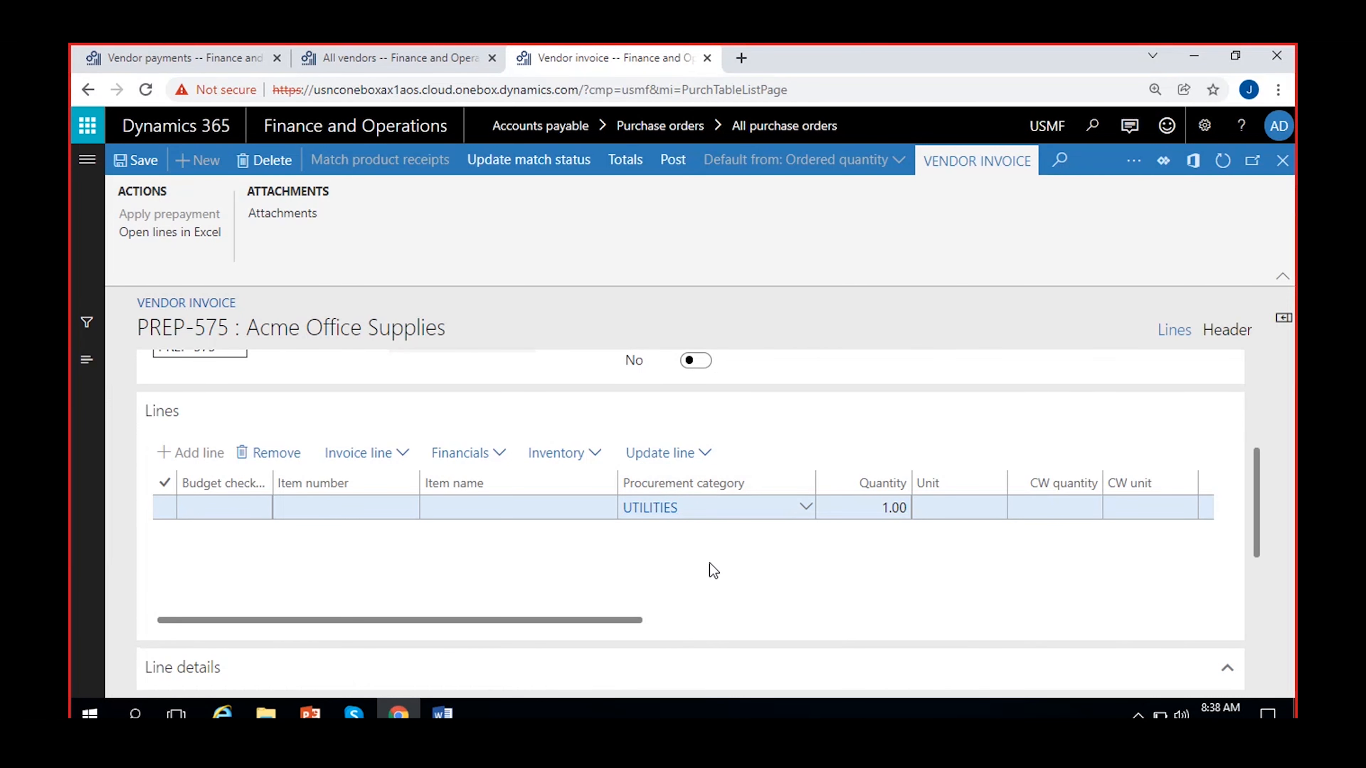
scroll(710, 569, right, 5)
click(482, 508)
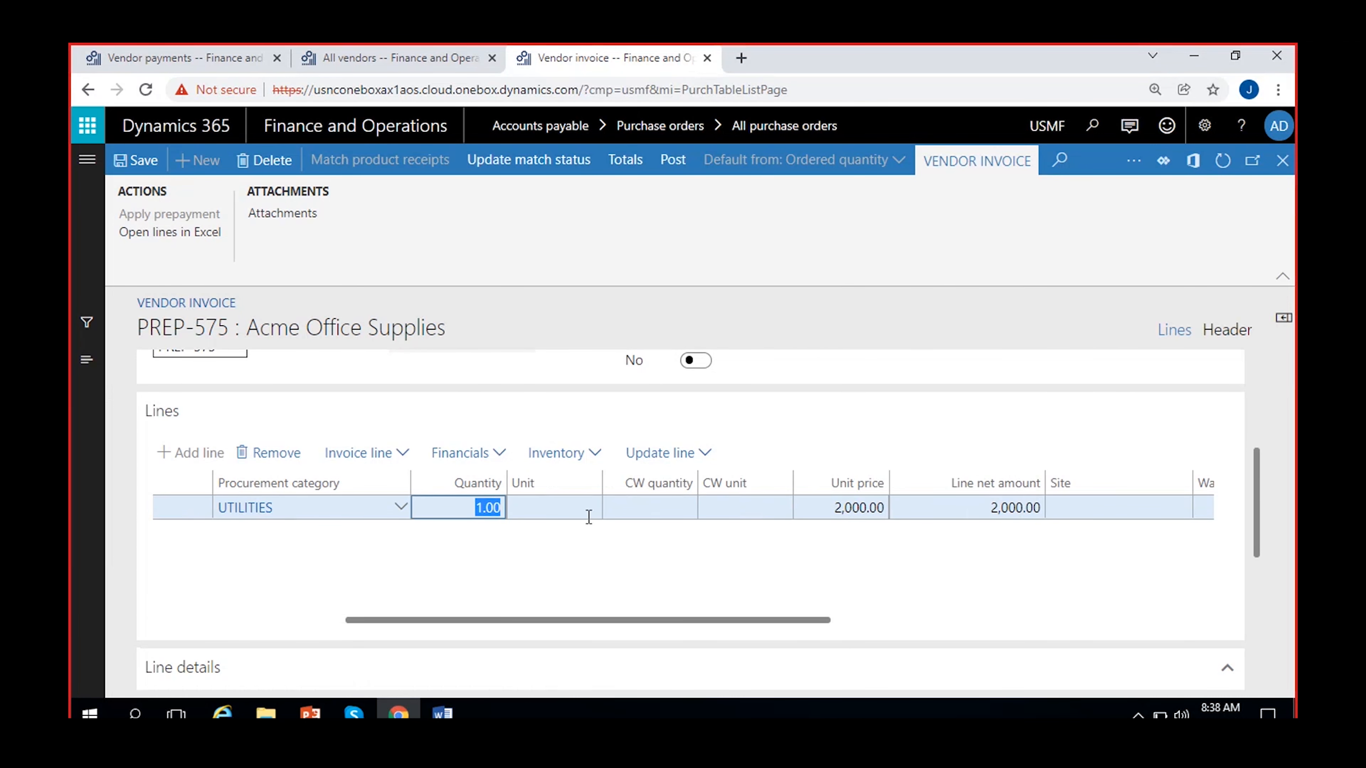
click(514, 577)
scroll(677, 557, right, 5)
click(549, 508)
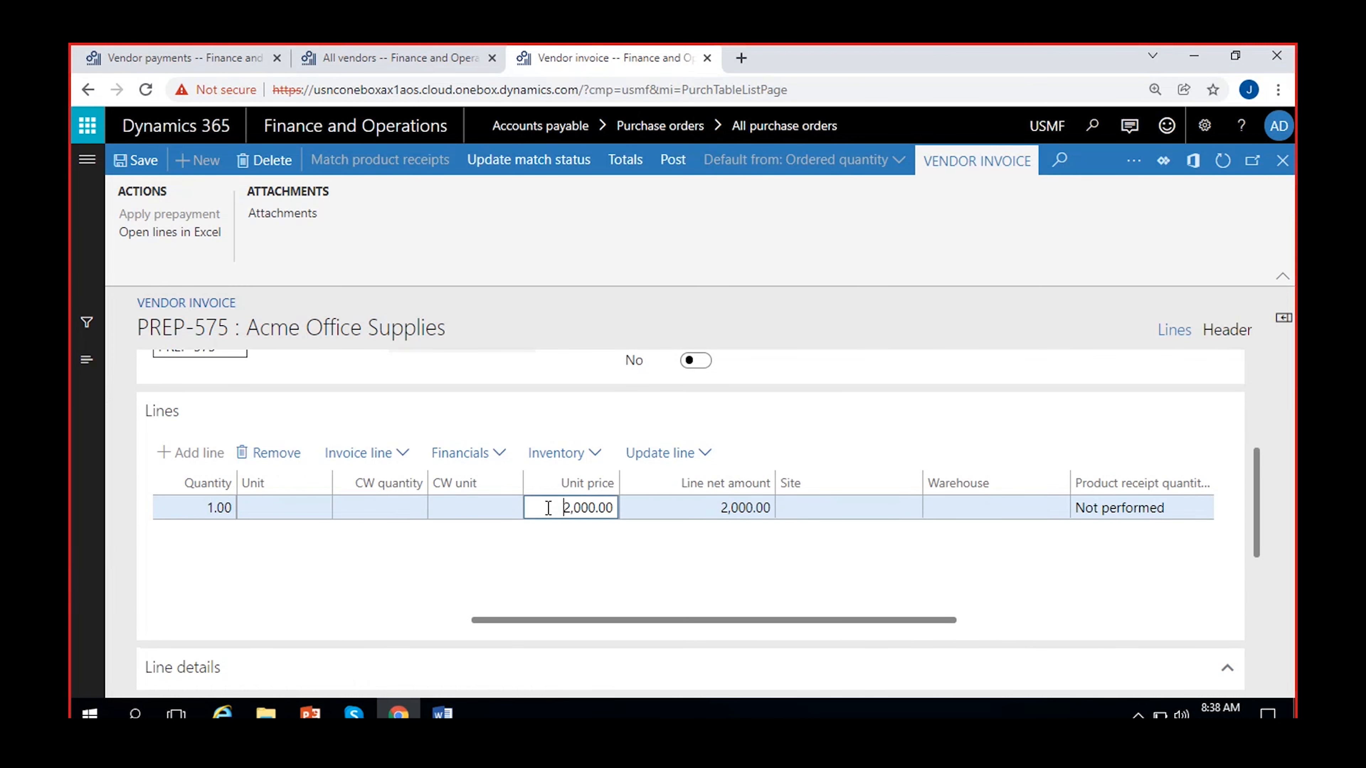
click(575, 559)
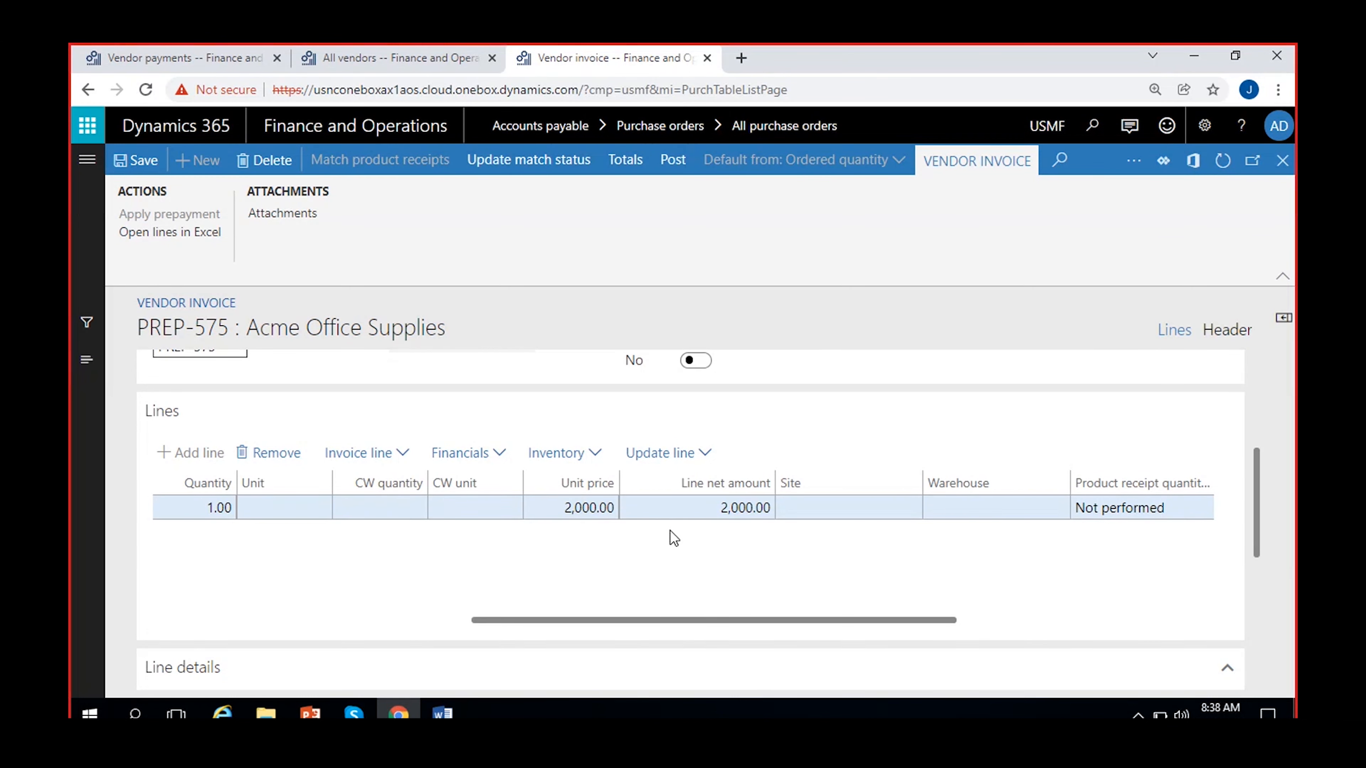
scroll(671, 531, right, 5)
scroll(479, 580, left, 5)
scroll(475, 579, left, 4)
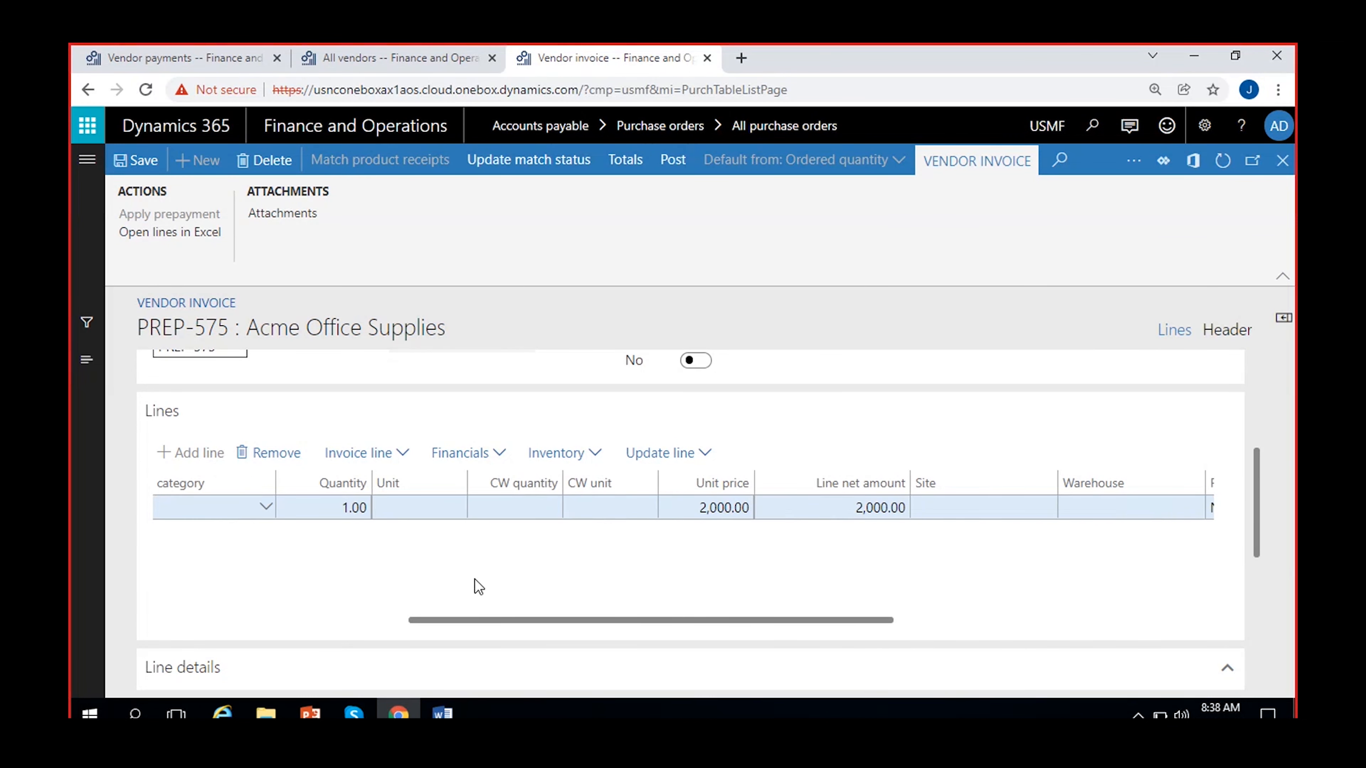
scroll(774, 582, right, 2)
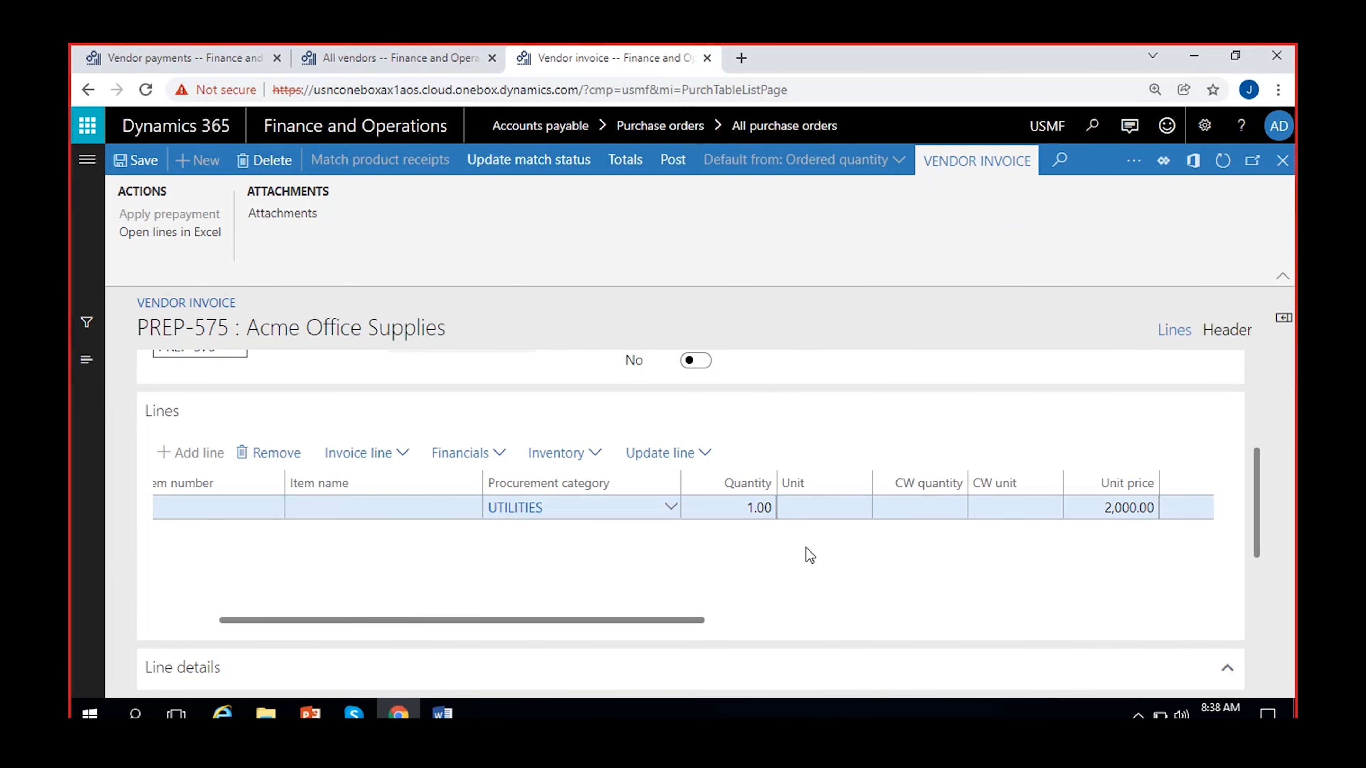
scroll(784, 569, right, 2)
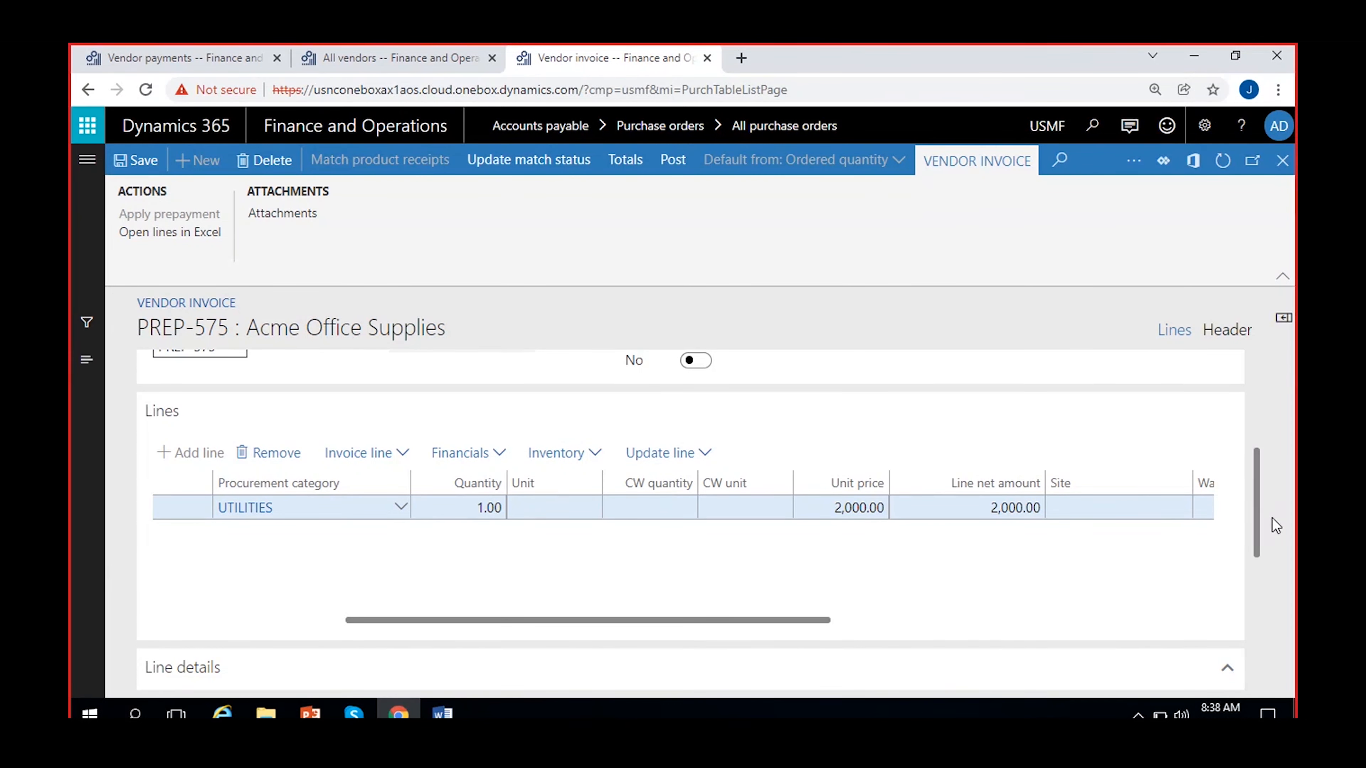
Update the match status of the prepayment invoice and return to its header details.
drag(1256, 511, 1283, 404)
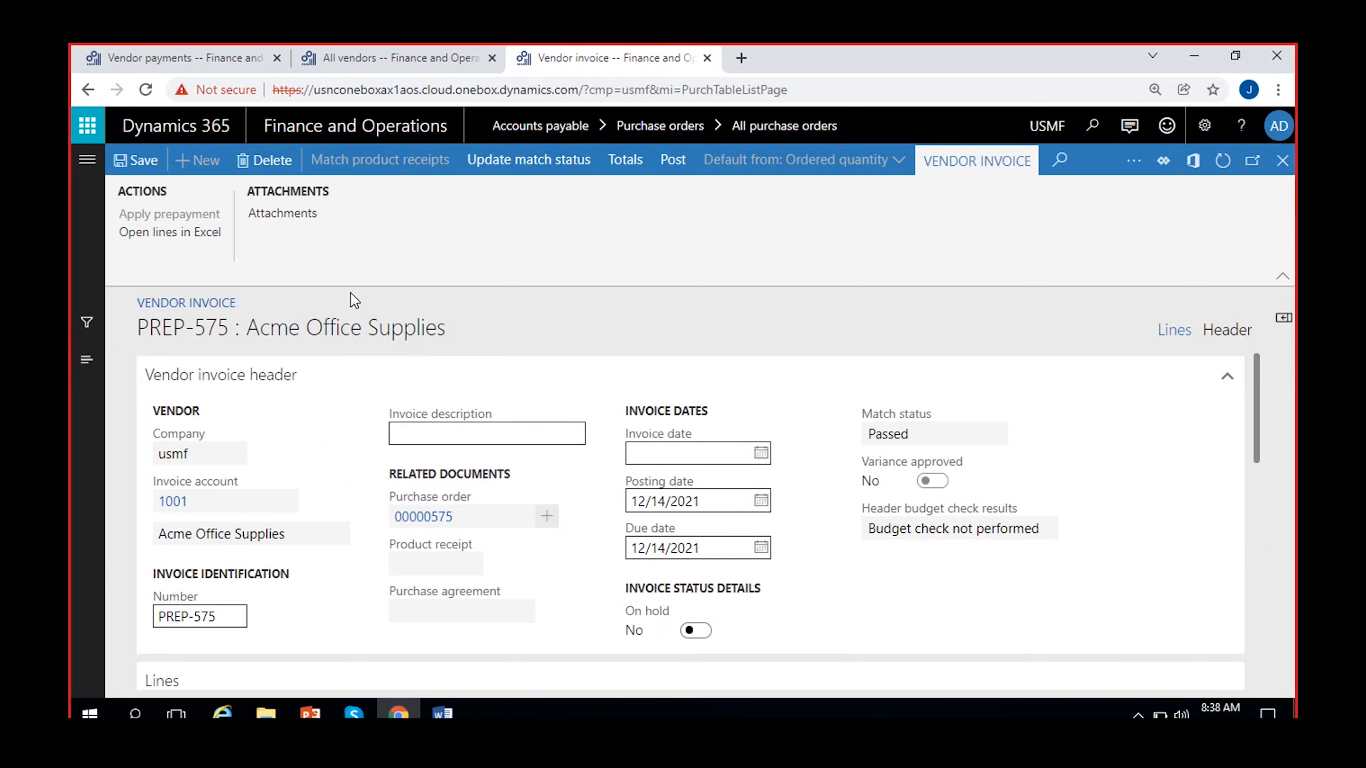
click(534, 161)
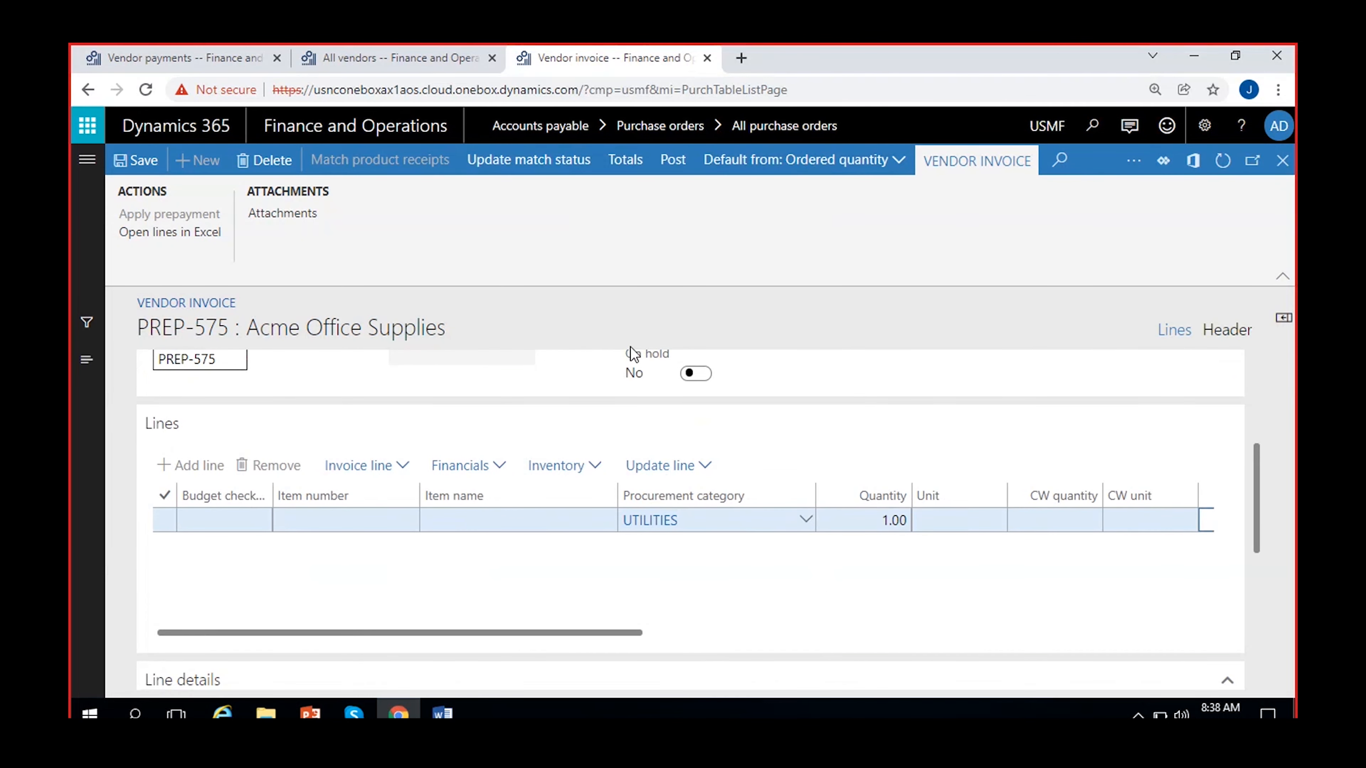
drag(1262, 464, 1262, 373)
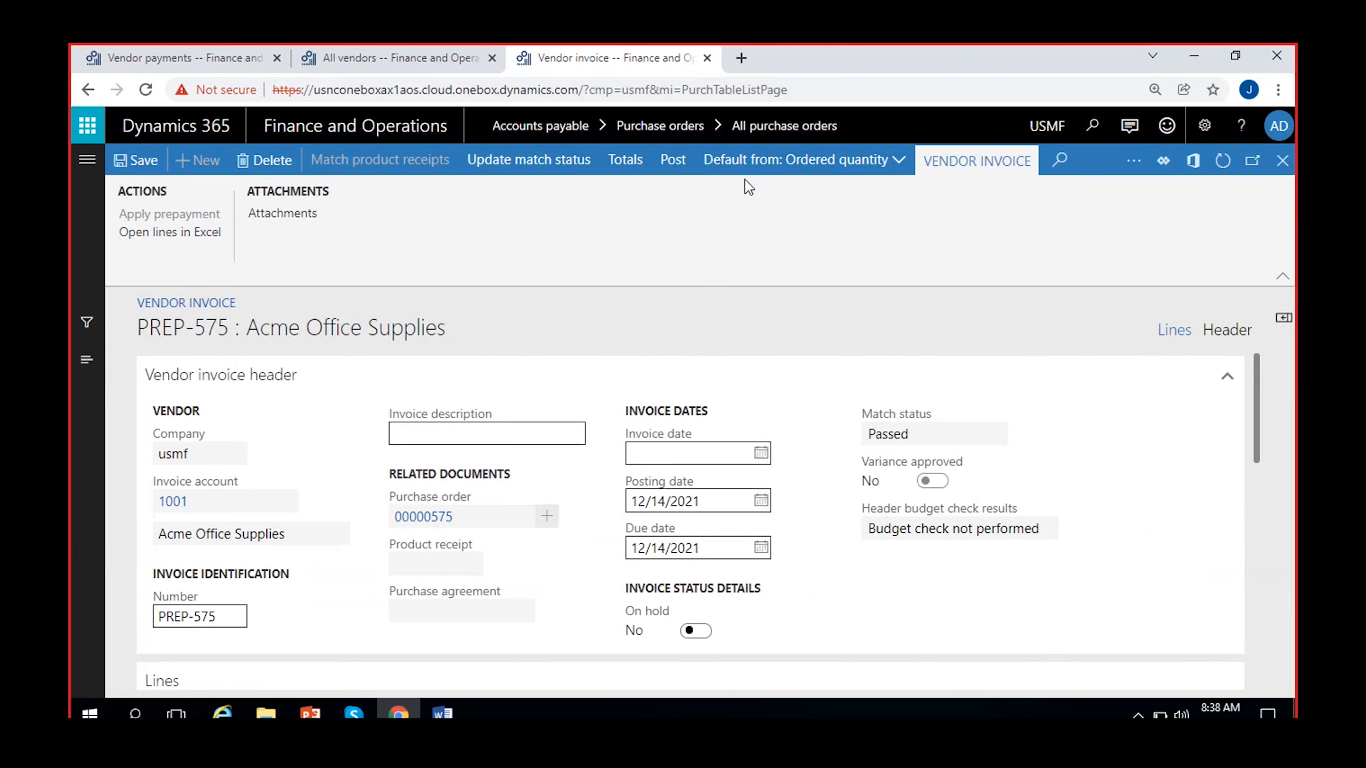
Post the vendor prepayment invoice PREP-575 and dismiss the posting notification on the purchase order.
click(671, 160)
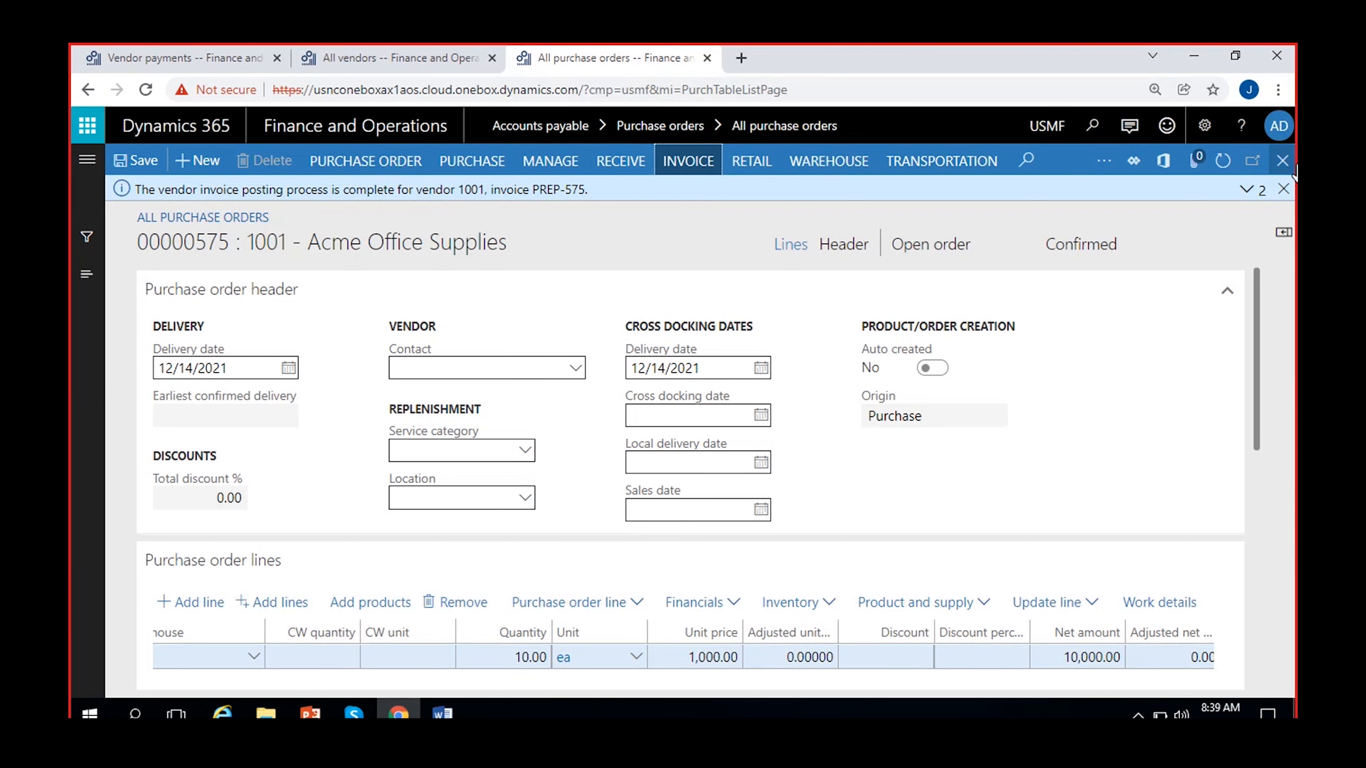
click(1283, 189)
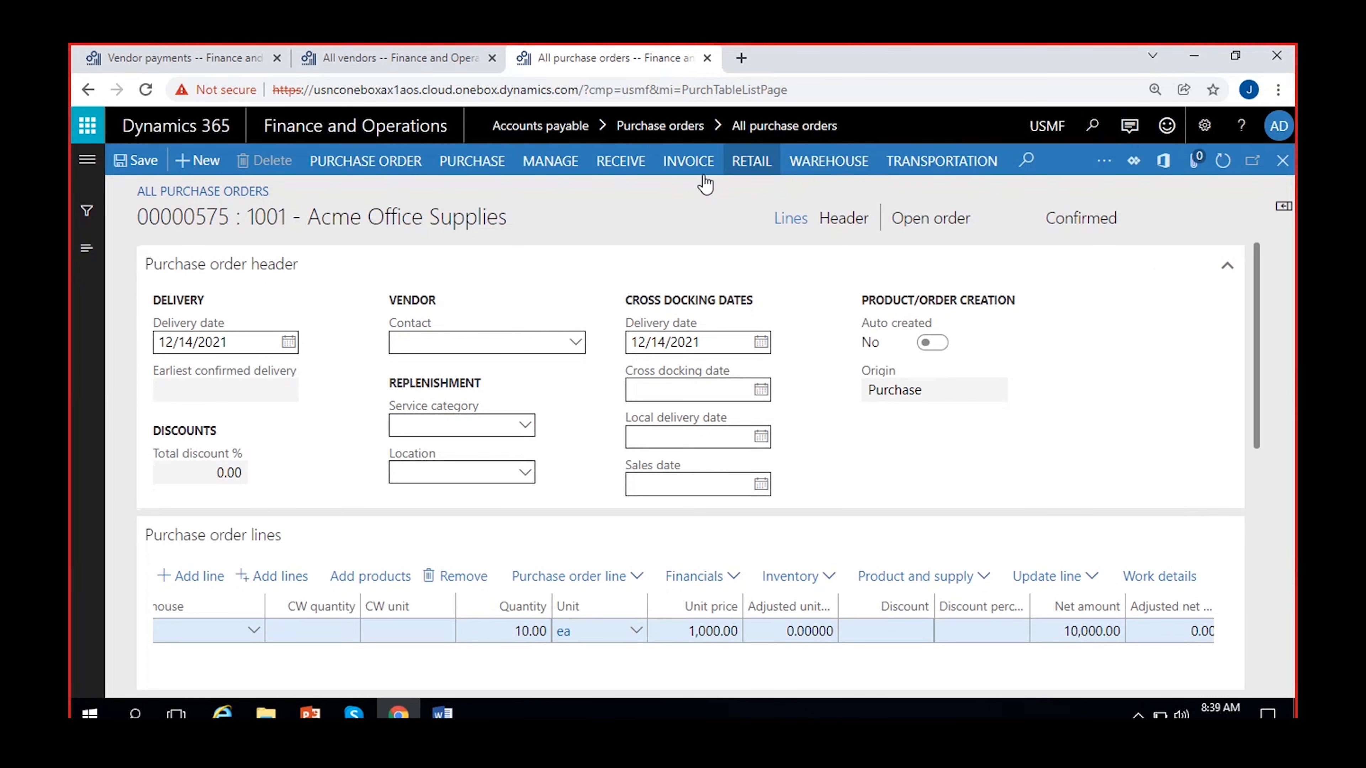
Open the purchase order's invoice journal and check the invoice amount of PREP-575.
click(690, 165)
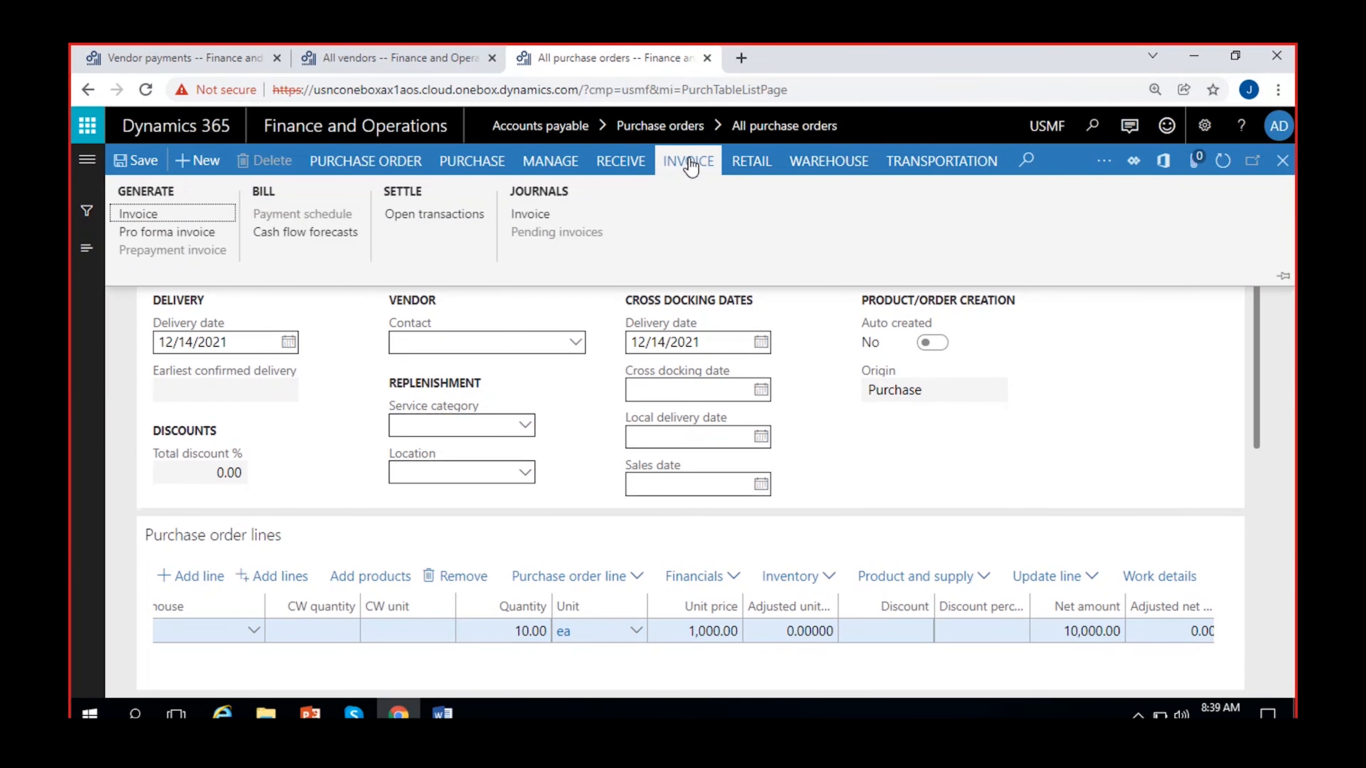
click(558, 215)
click(559, 216)
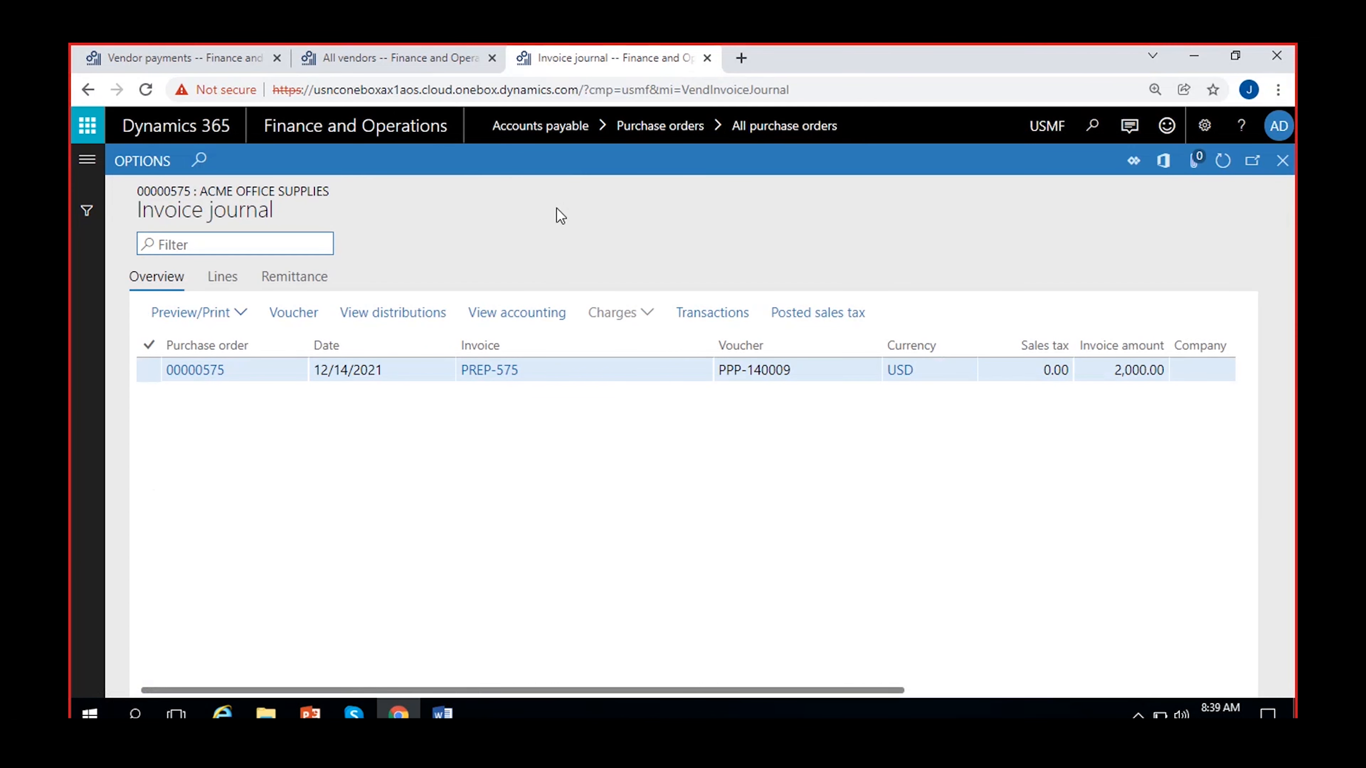
click(619, 376)
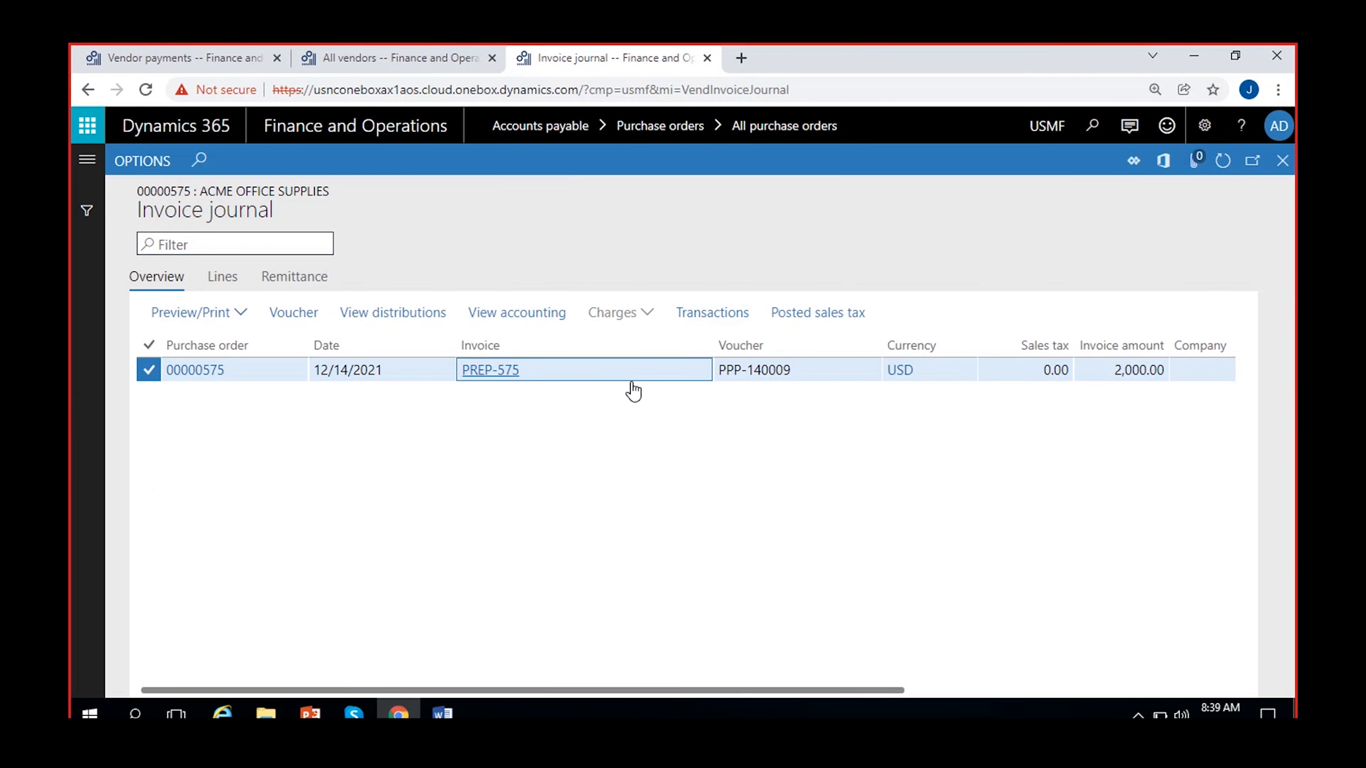
click(1103, 377)
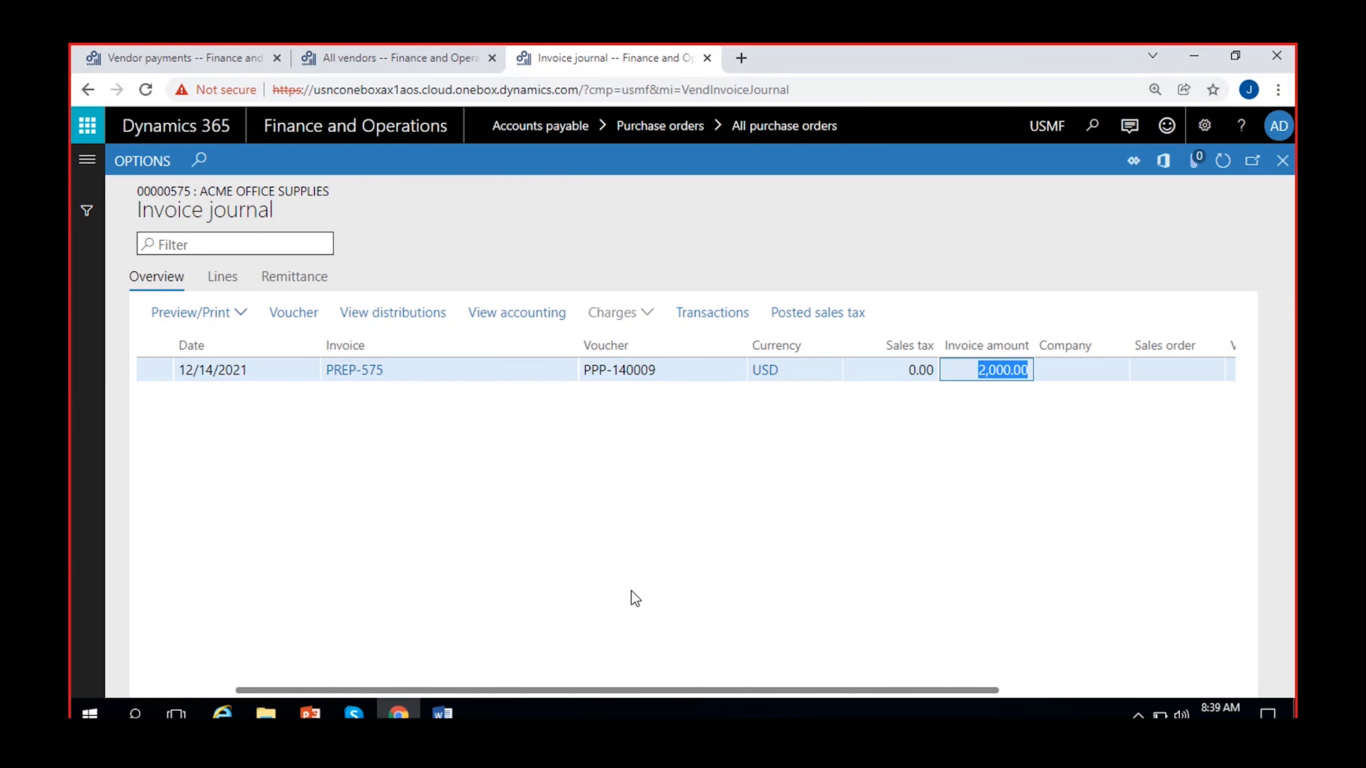
scroll(552, 581, left, 3)
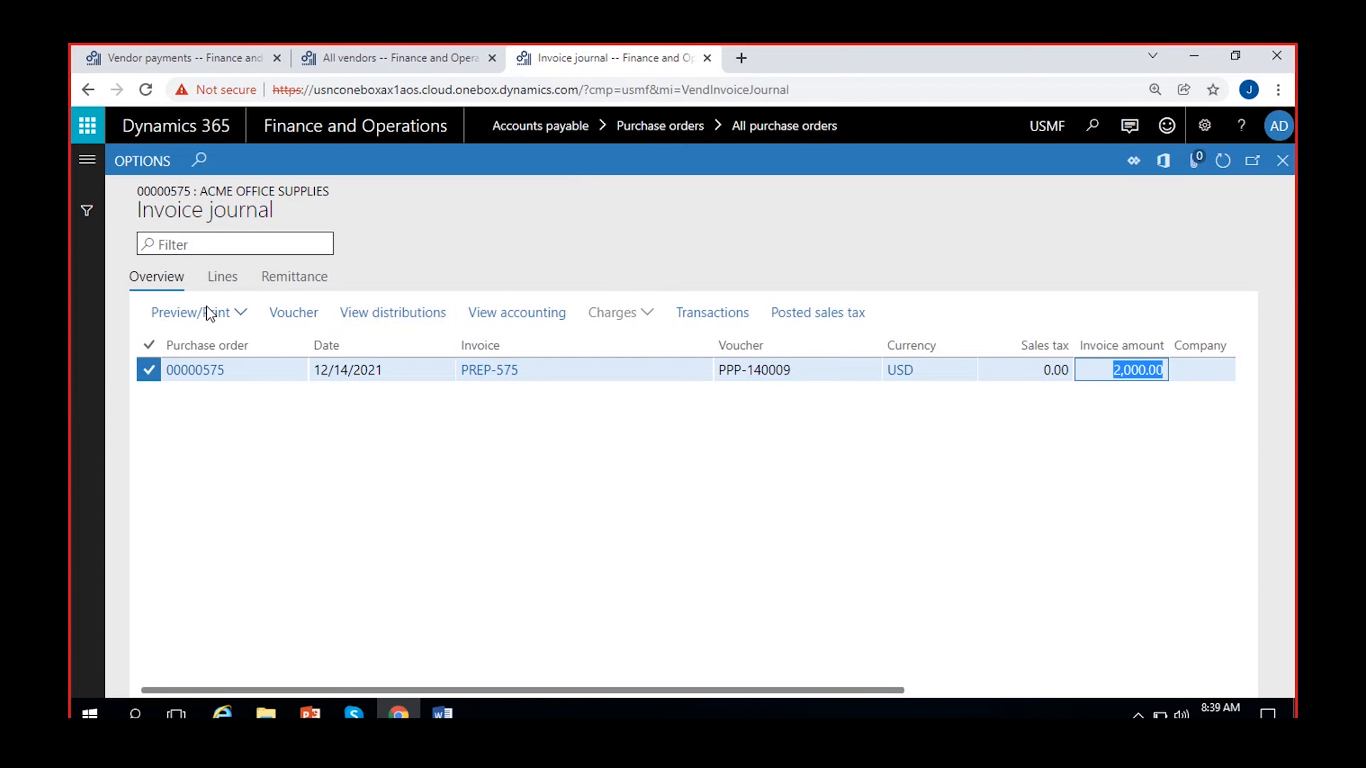
Examine the ledger accounts and amounts in the posted voucher of PREP-575, and return to the purchase order.
click(279, 317)
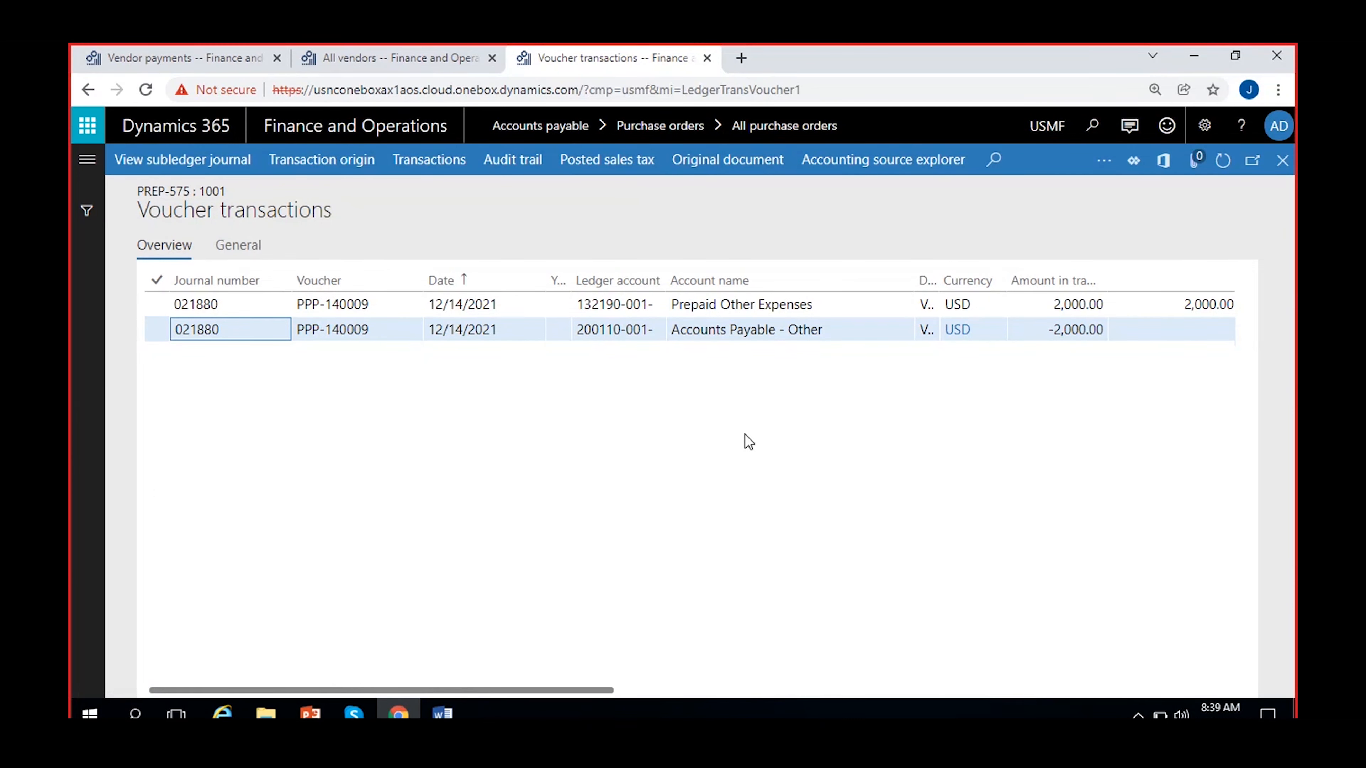
click(835, 327)
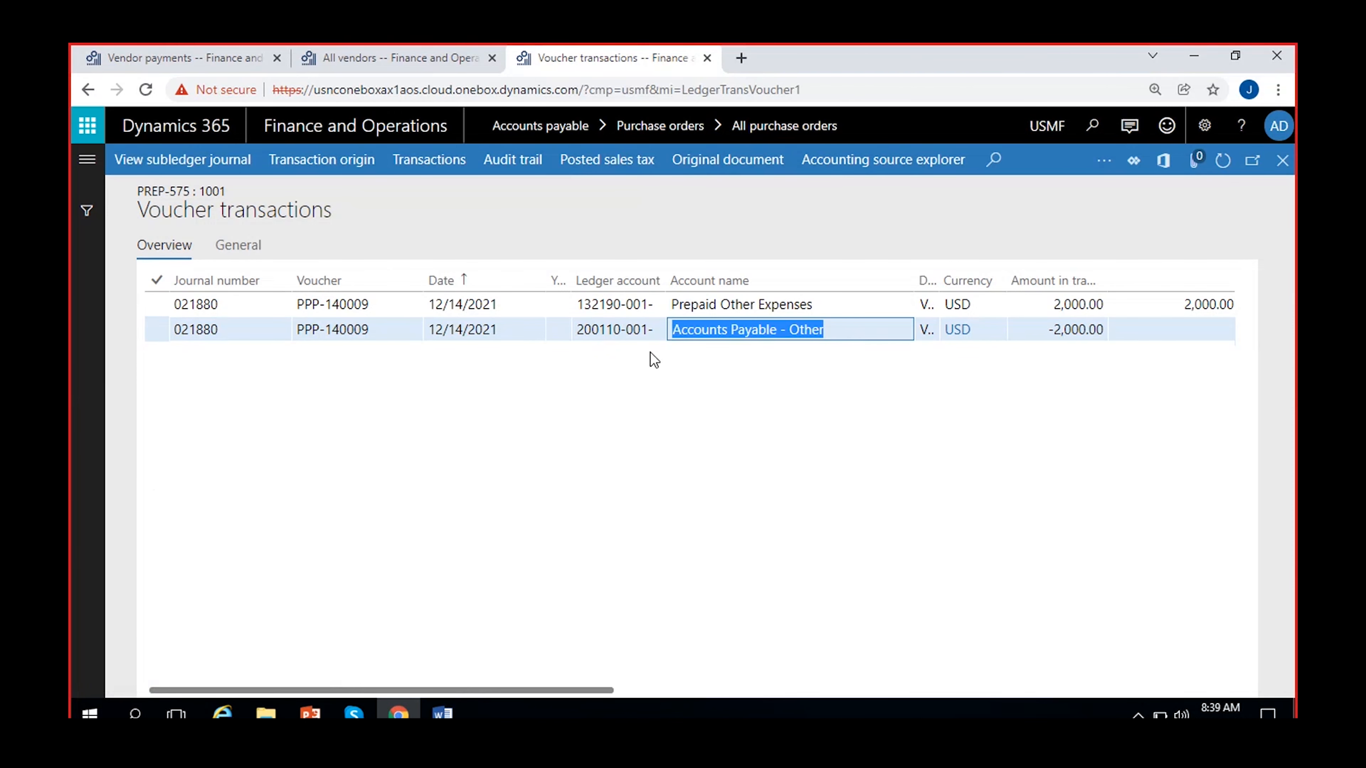
click(907, 330)
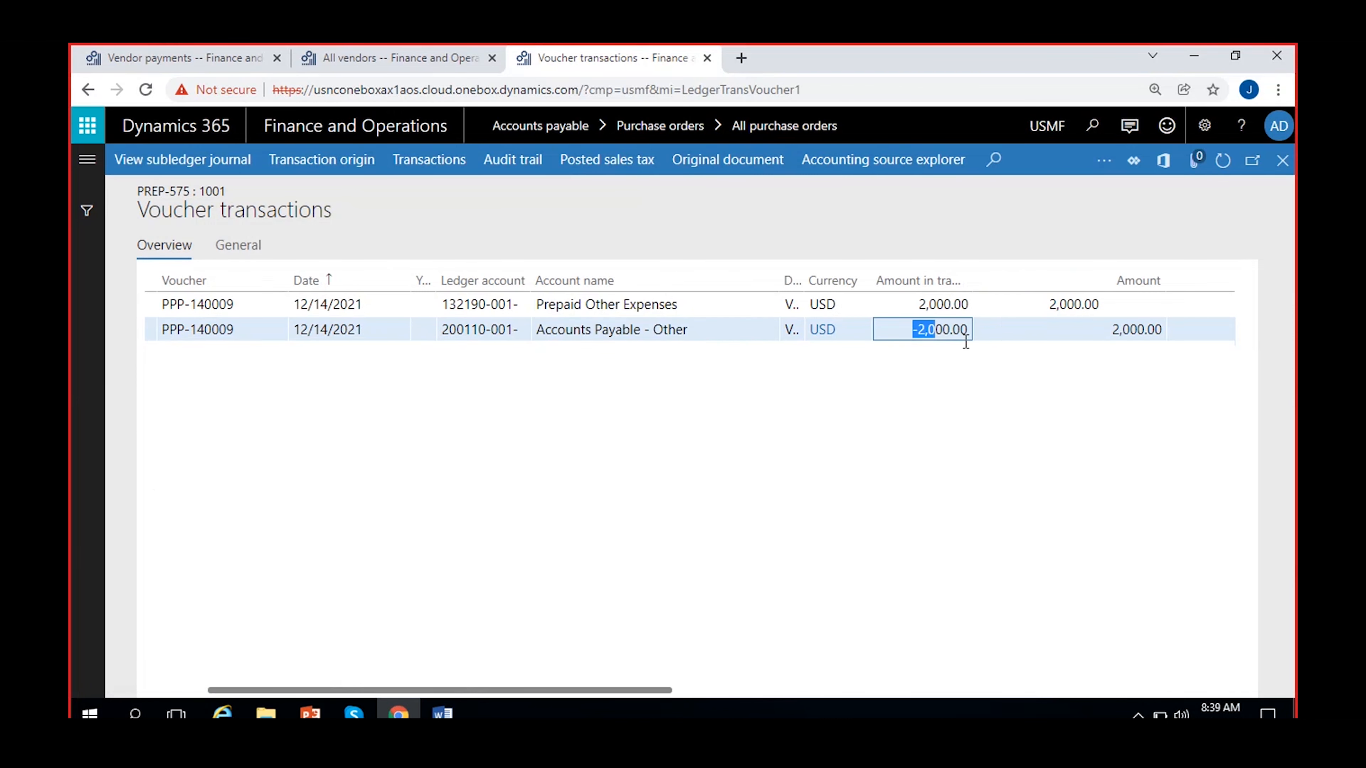
click(700, 299)
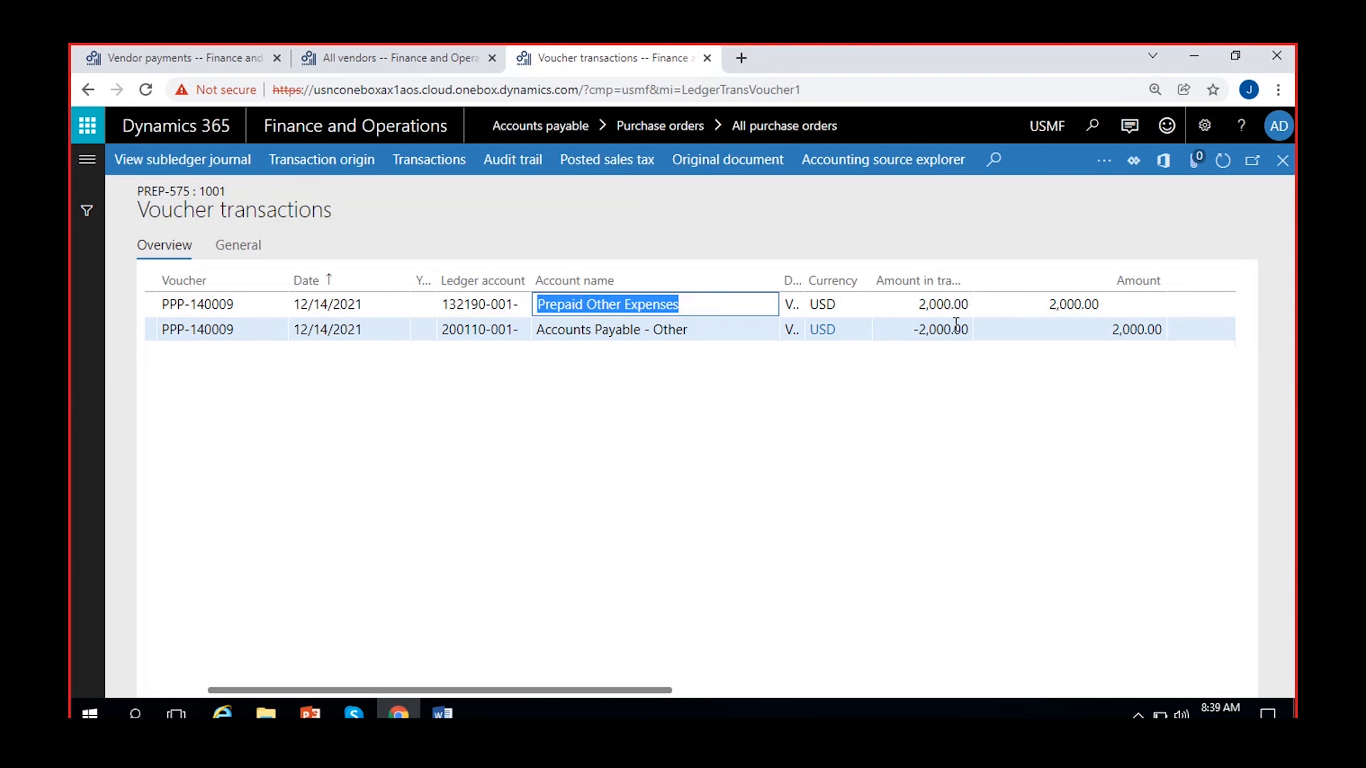
click(891, 306)
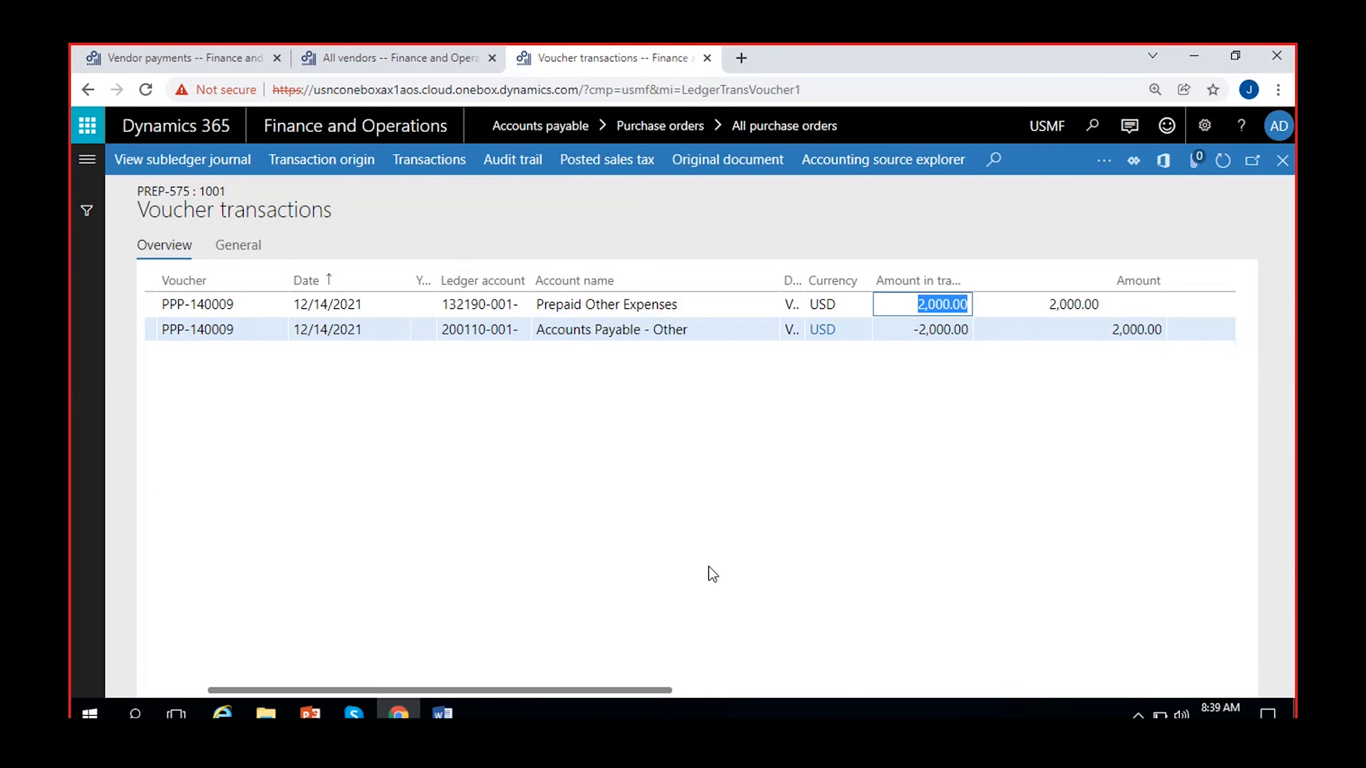
click(713, 299)
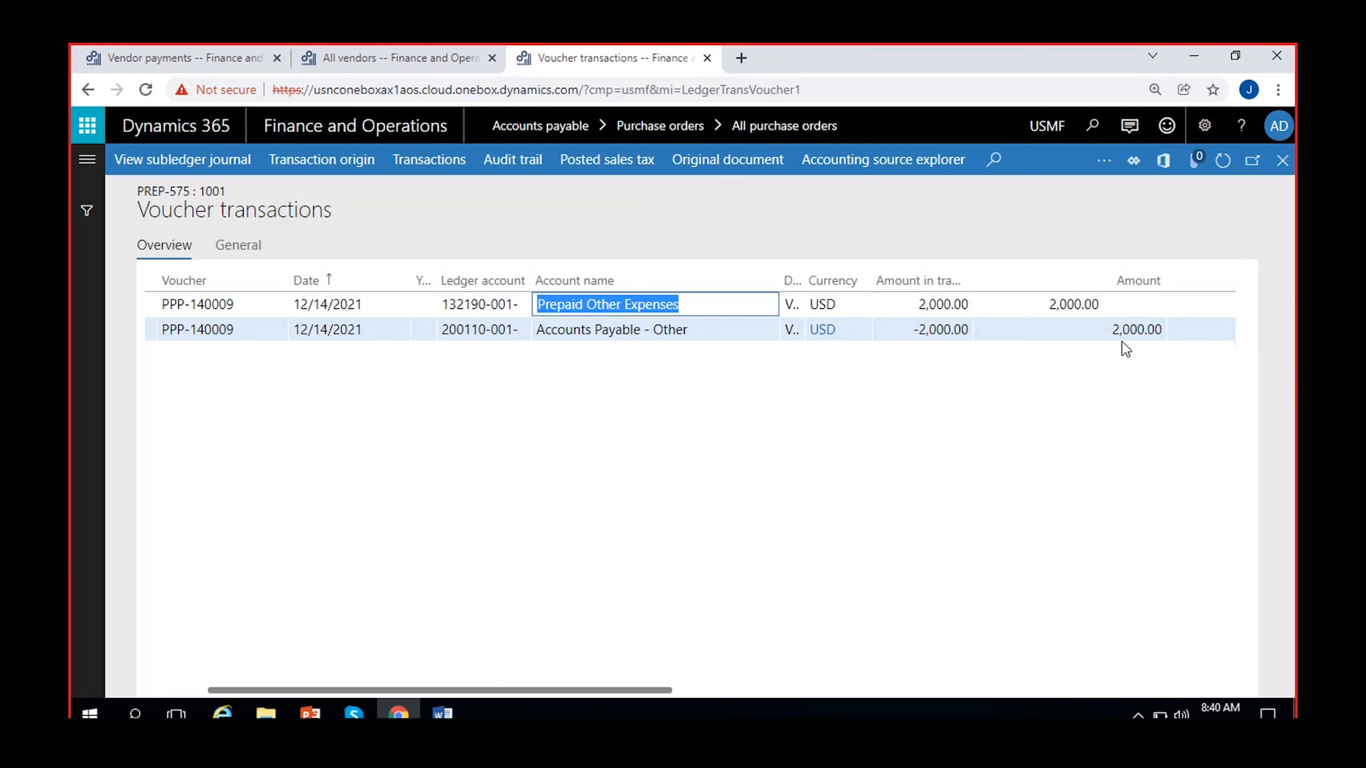
click(919, 329)
click(701, 306)
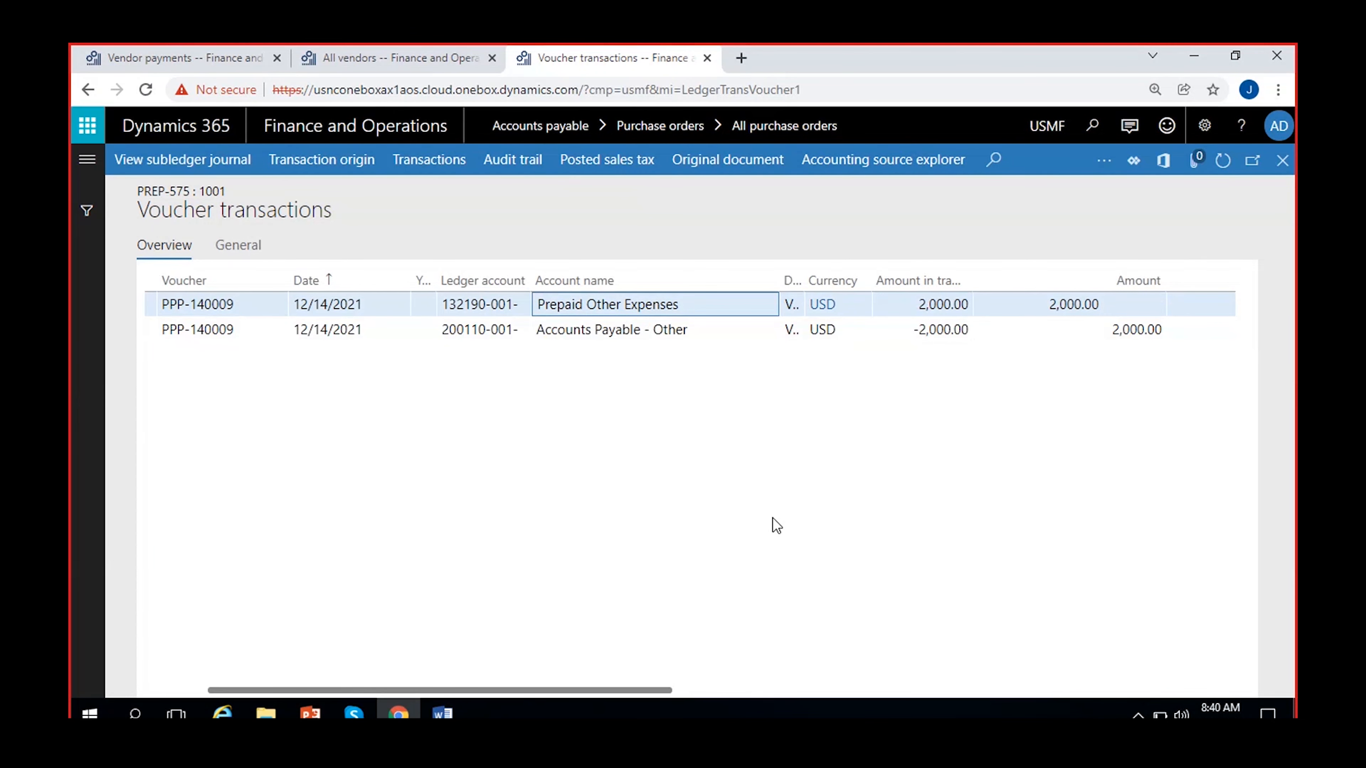
click(881, 304)
click(812, 456)
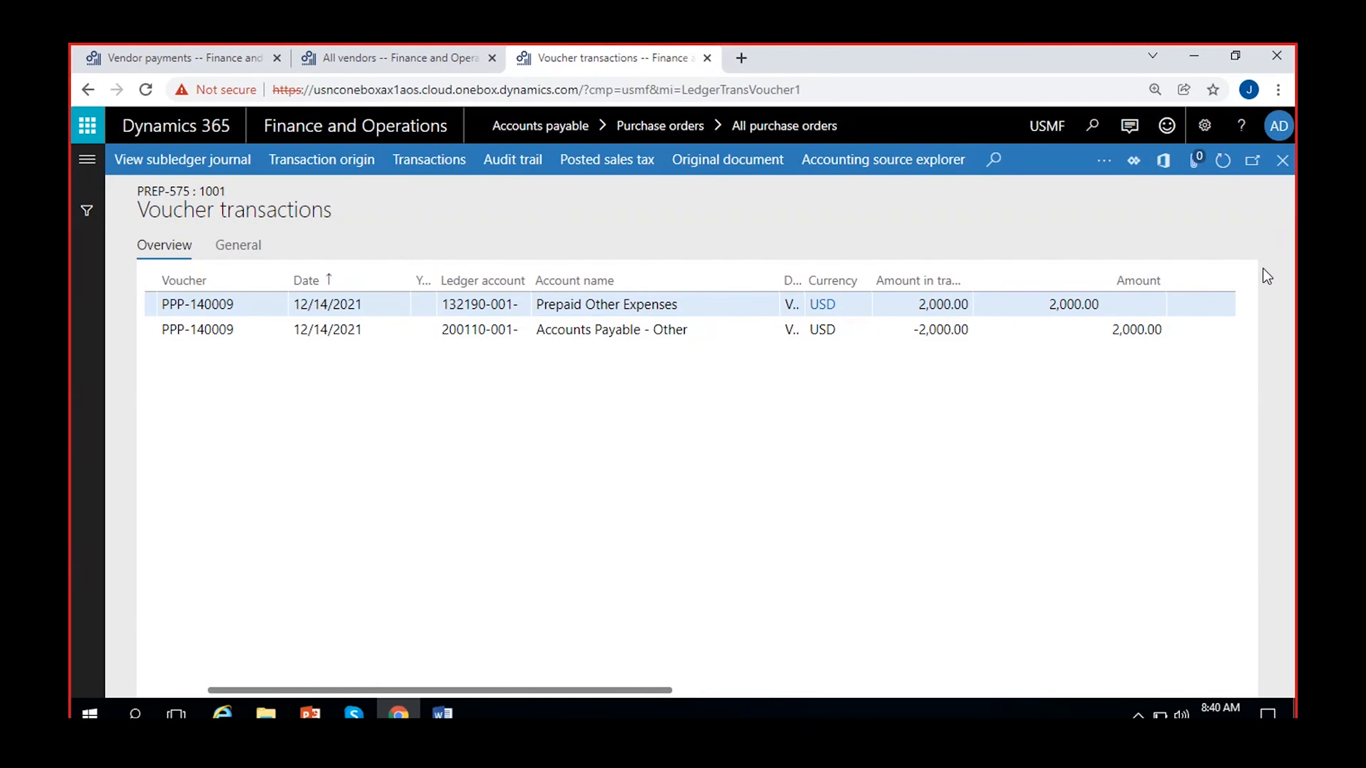
click(1282, 162)
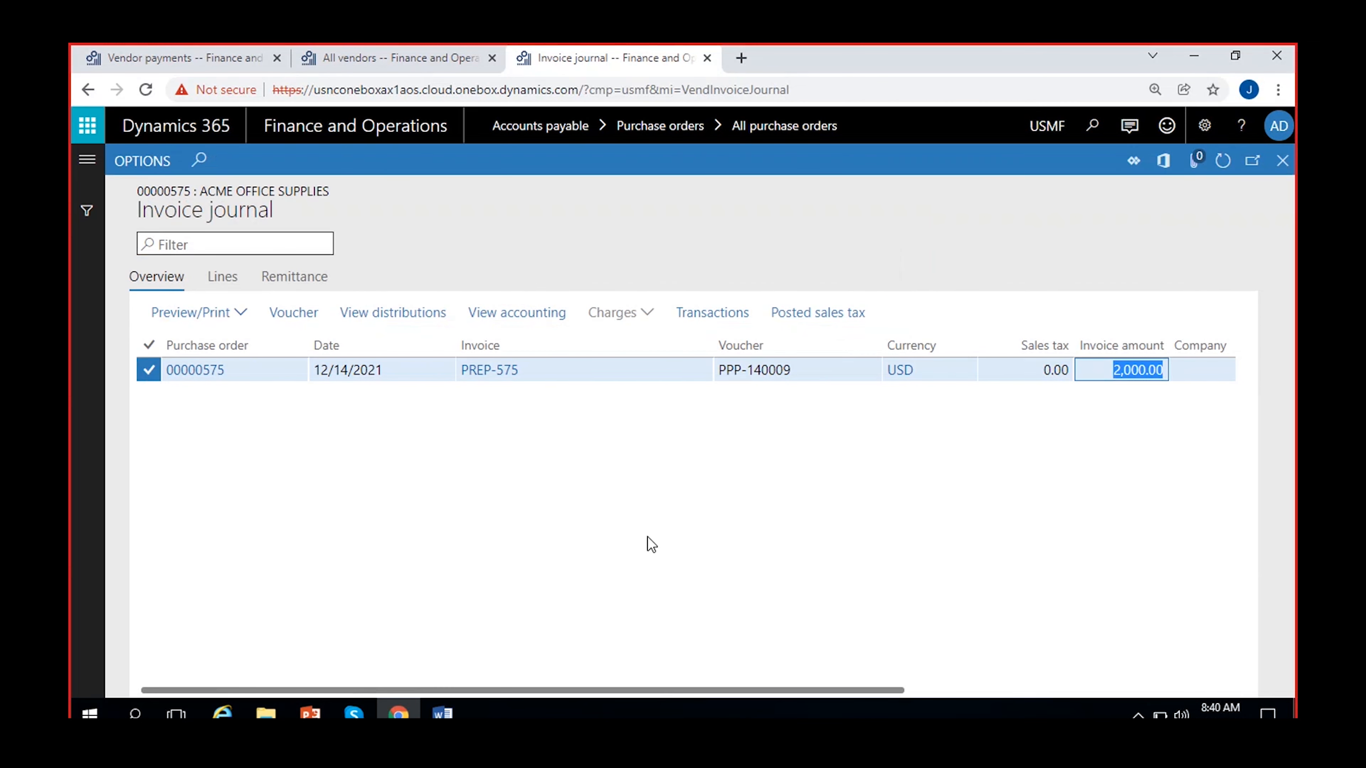
click(1282, 160)
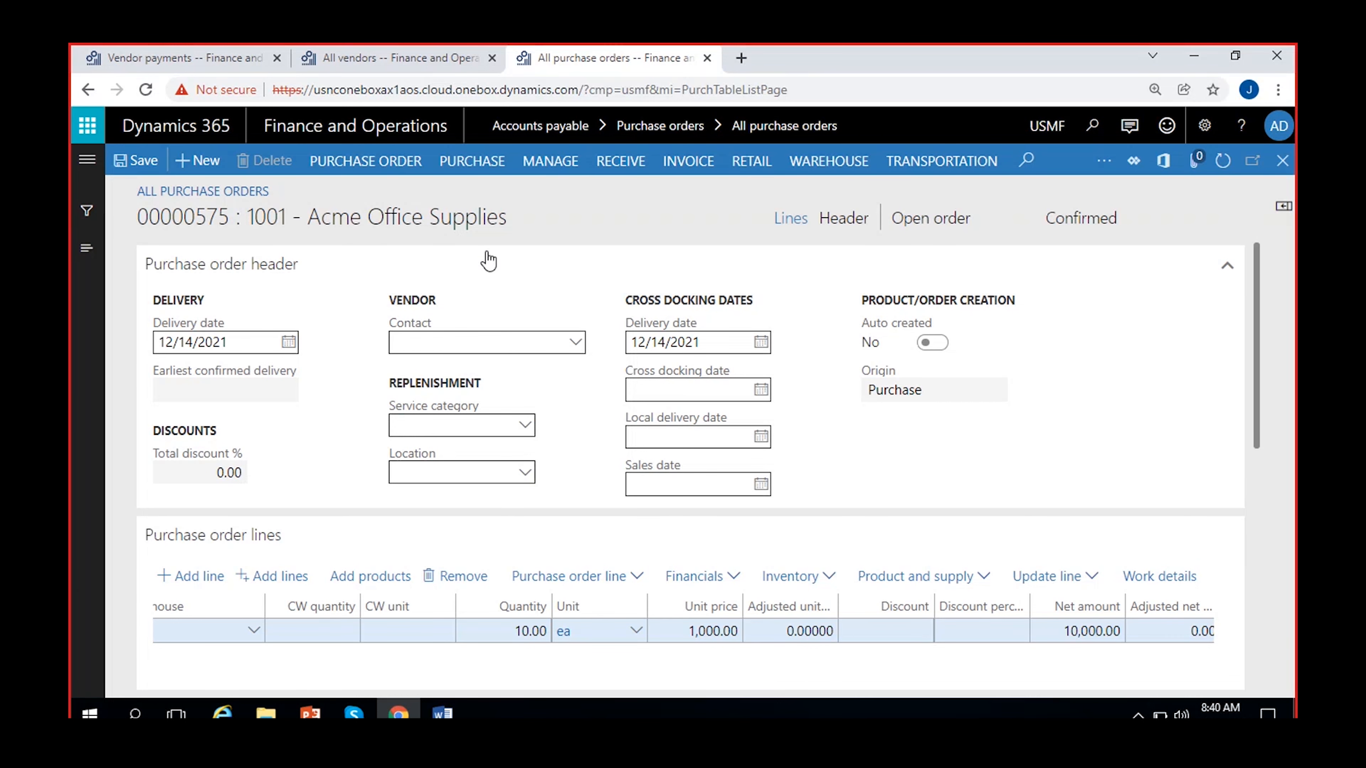
Duplicate the purchase order's browser tab.
right_click(605, 56)
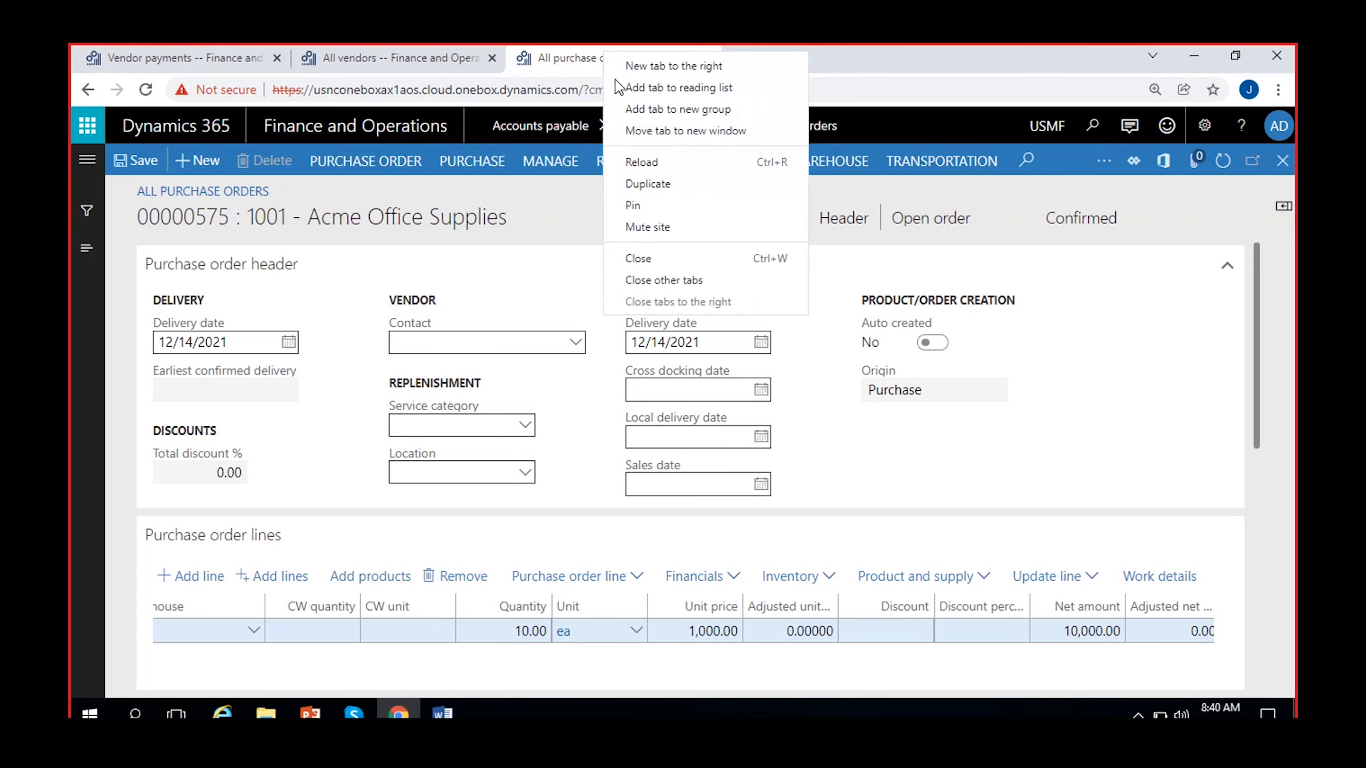
click(413, 45)
click(581, 47)
right_click(581, 47)
click(654, 176)
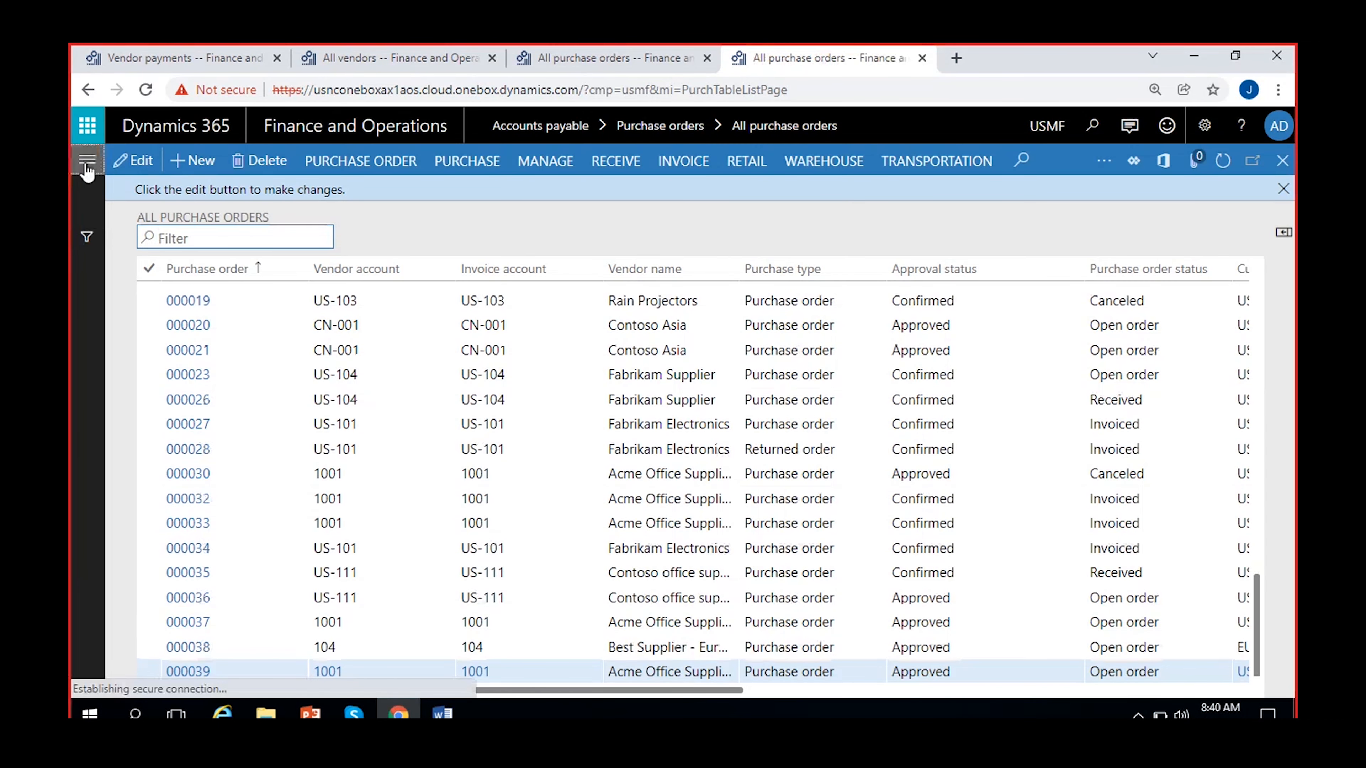
Create a new Accounts payable payment journal with the journal name VendPay.
click(86, 164)
click(171, 444)
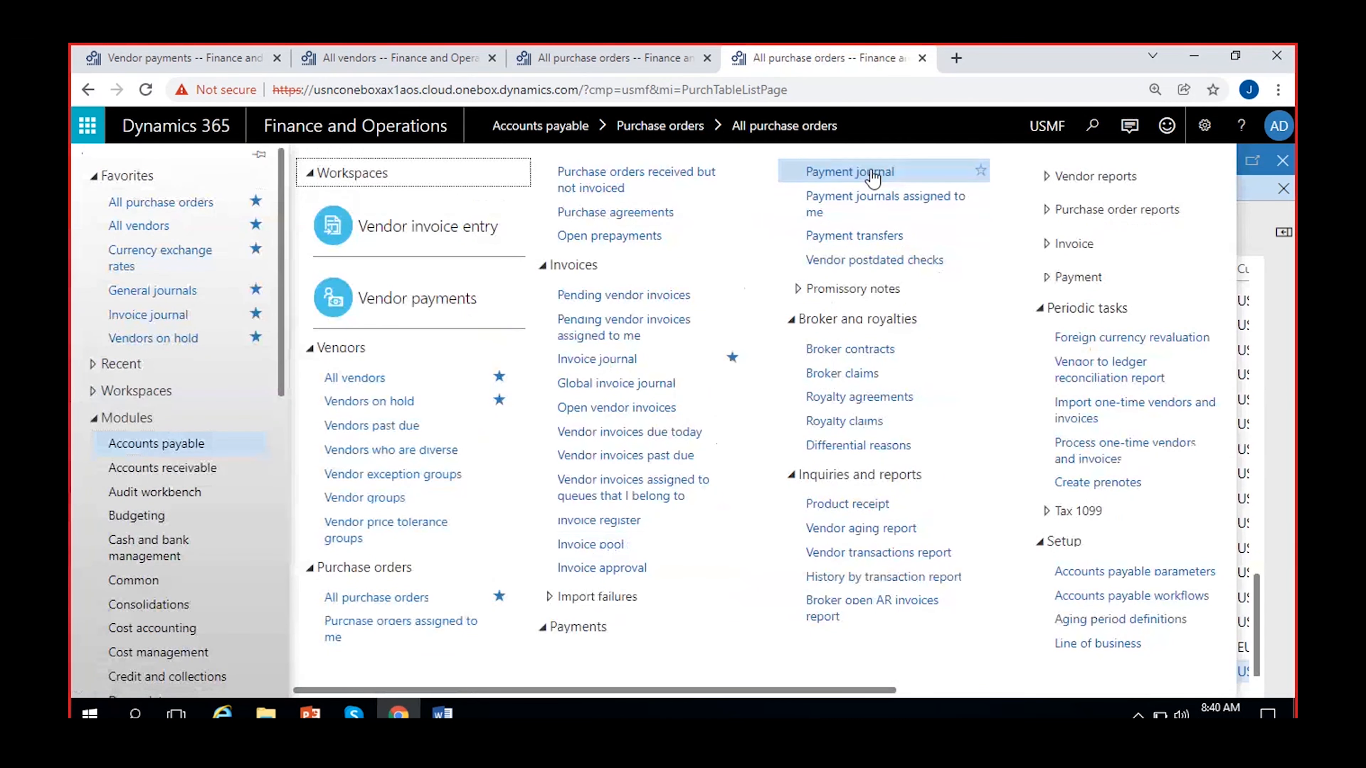
click(850, 173)
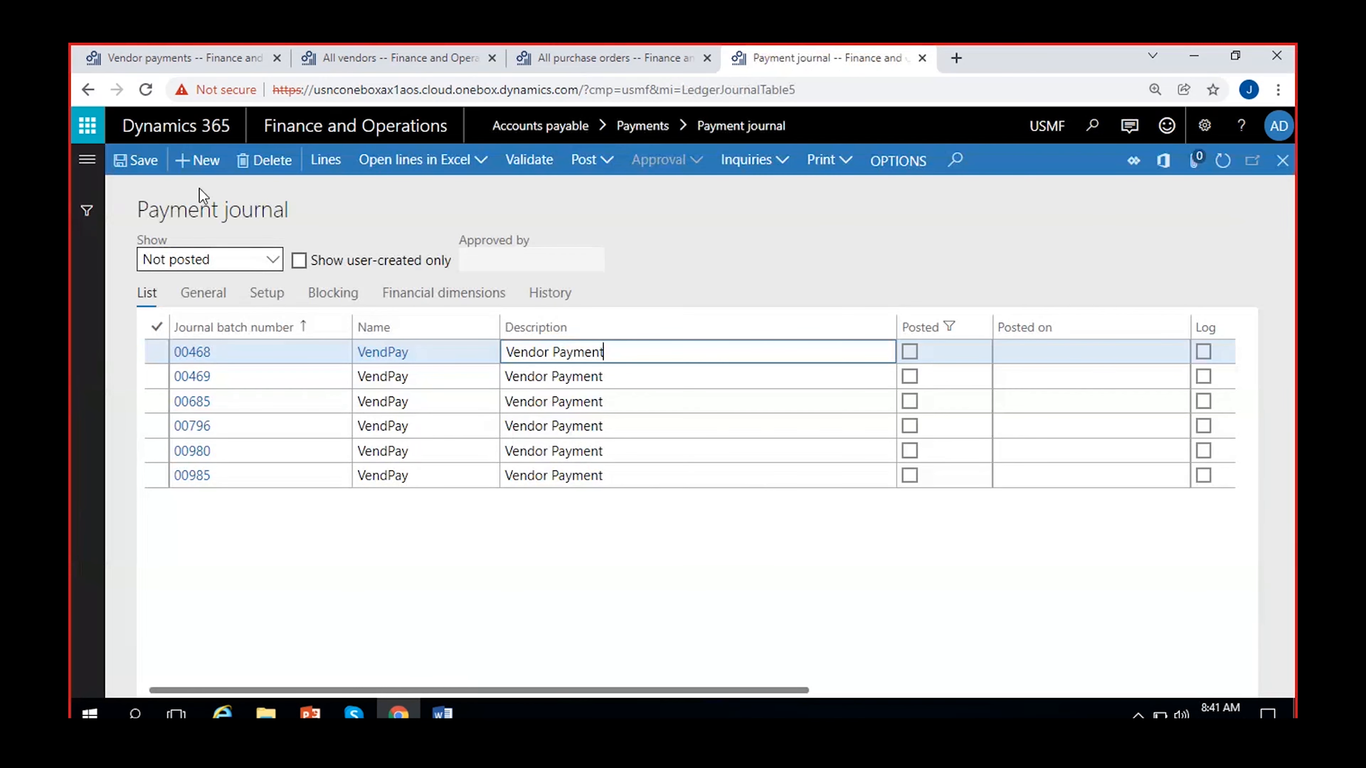
click(198, 159)
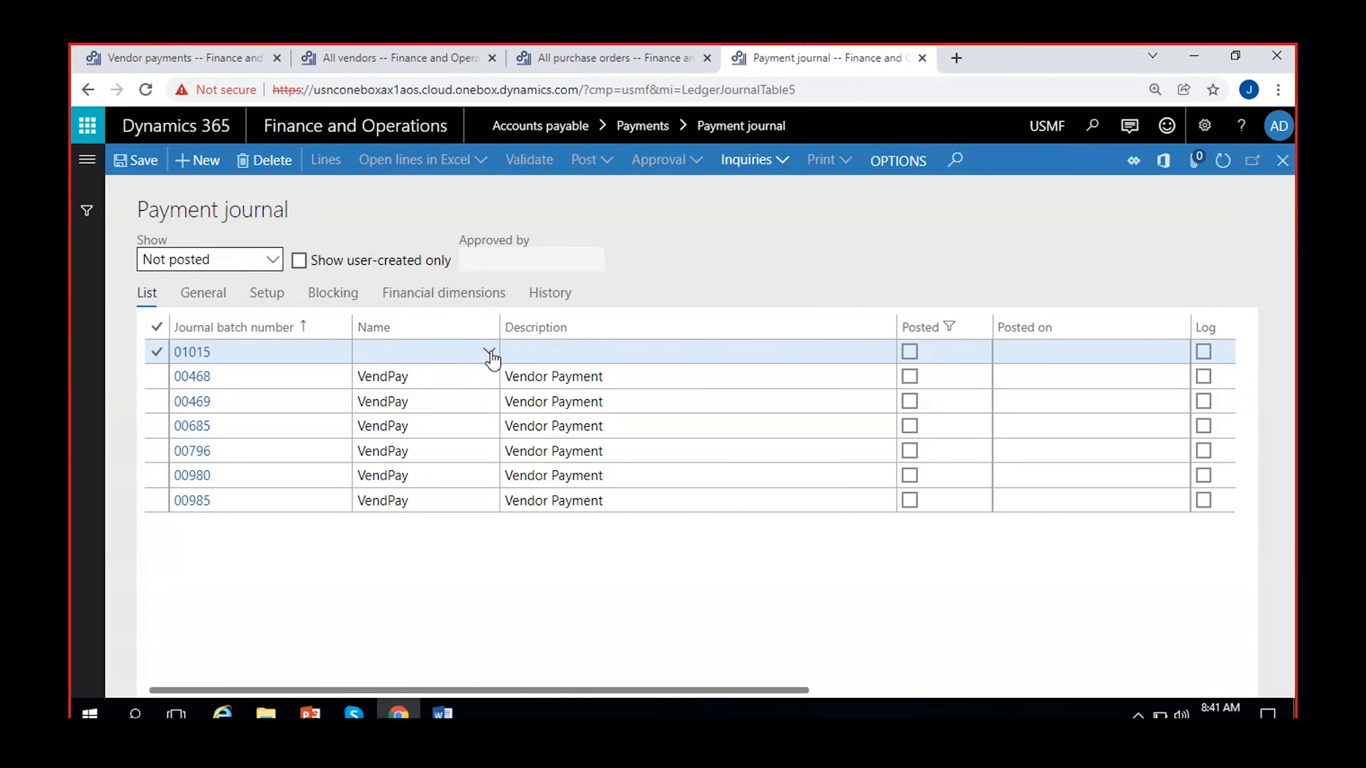
click(488, 352)
click(450, 398)
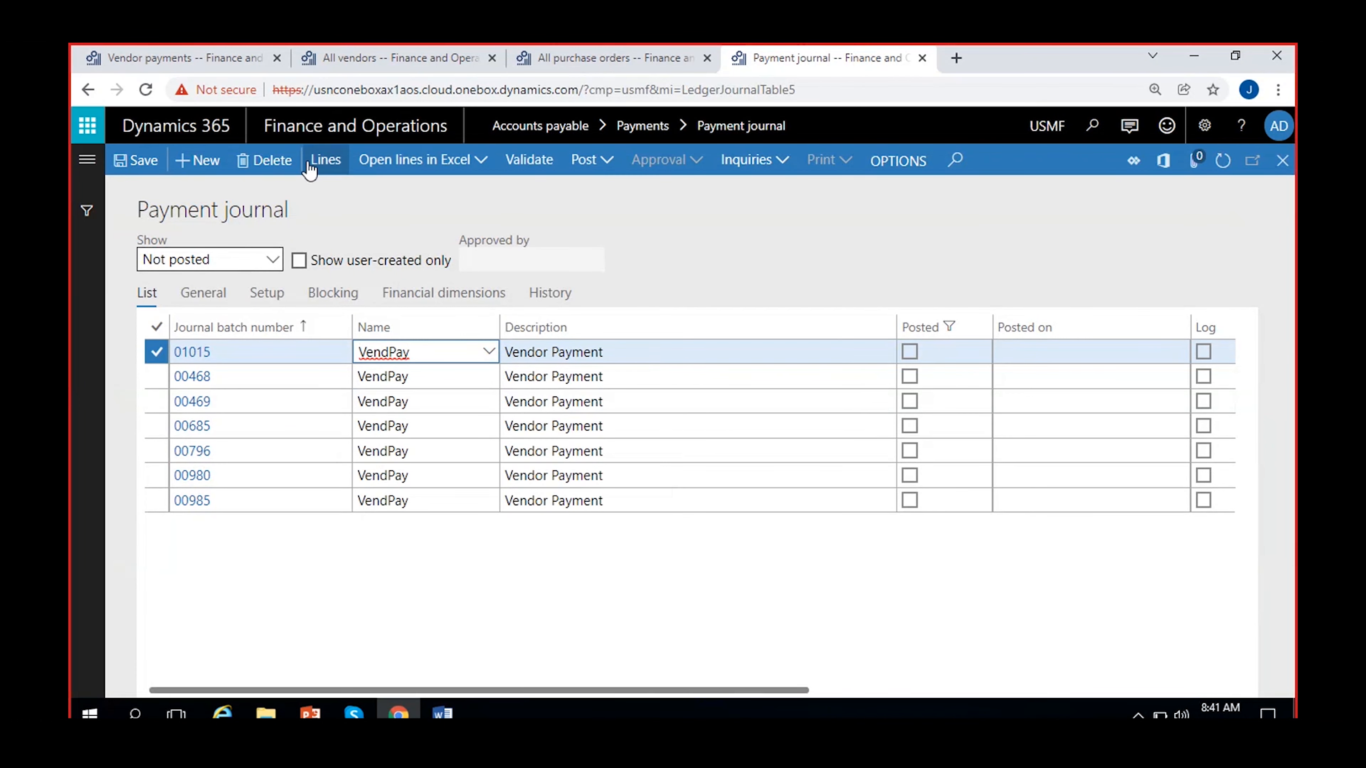
Open the new journal's lines and set the payment line's vendor account to Acme Office Supplies.
click(319, 159)
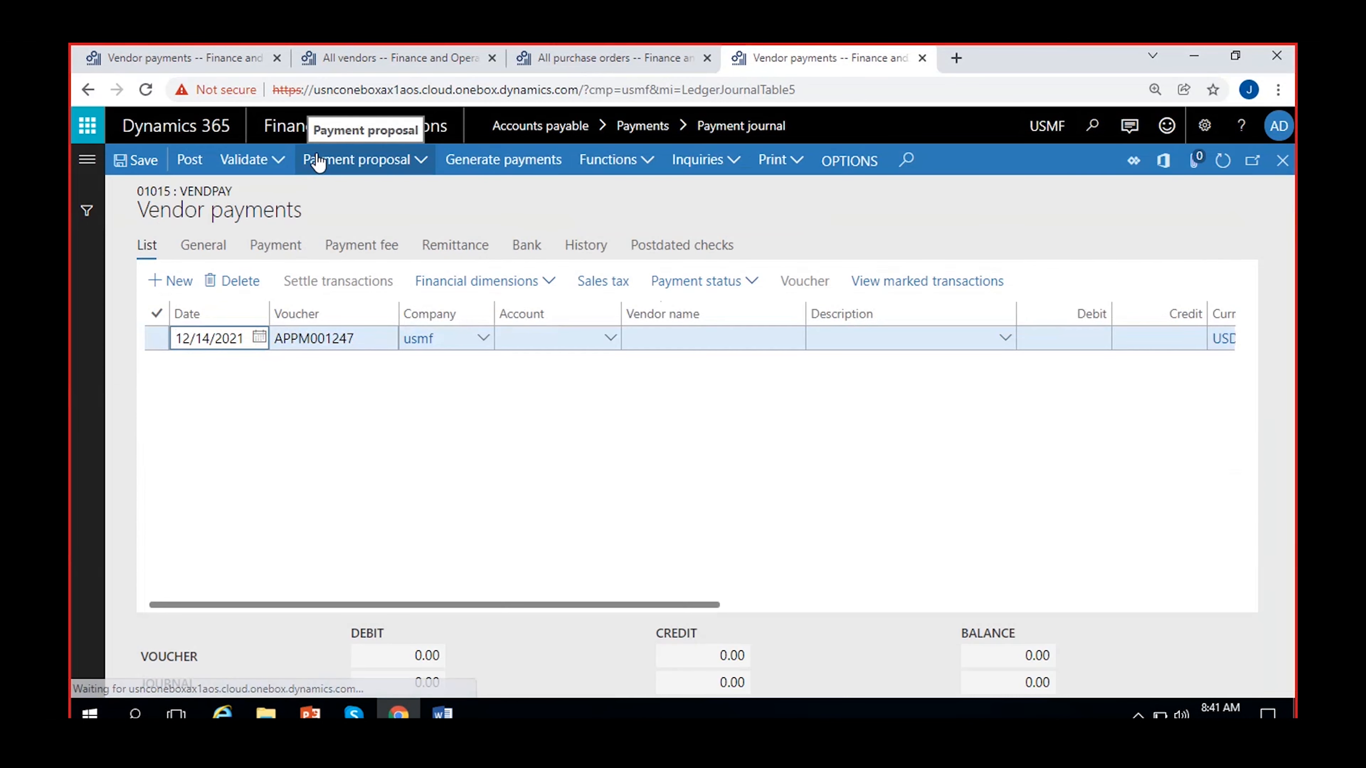
click(608, 344)
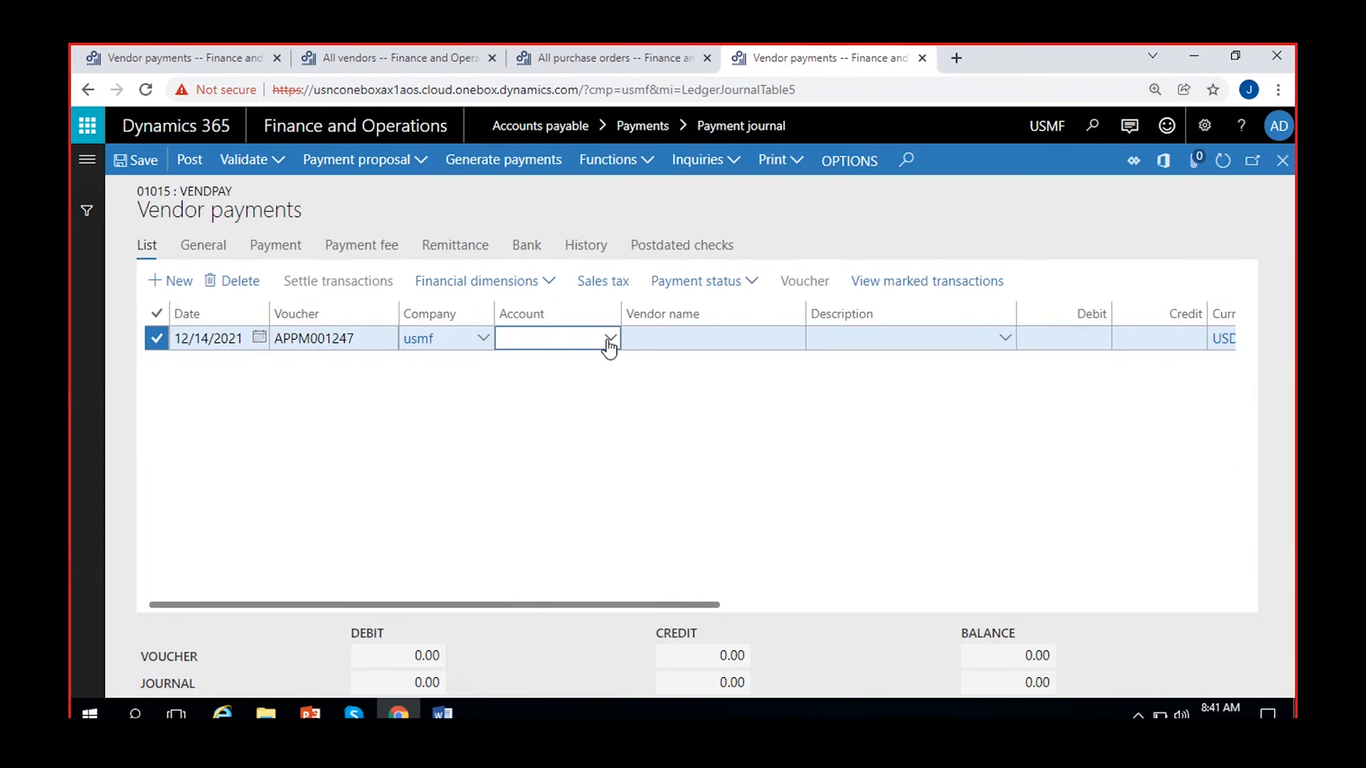
click(610, 339)
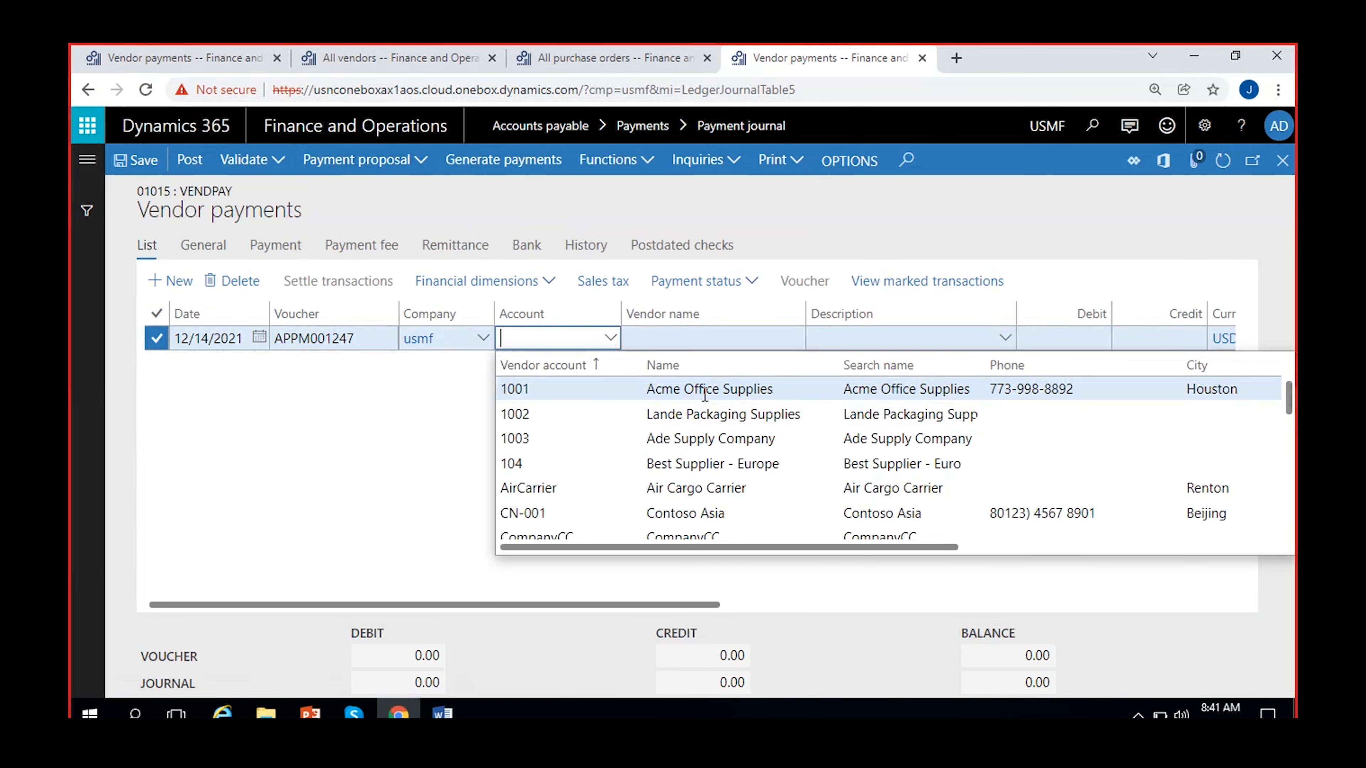
click(688, 389)
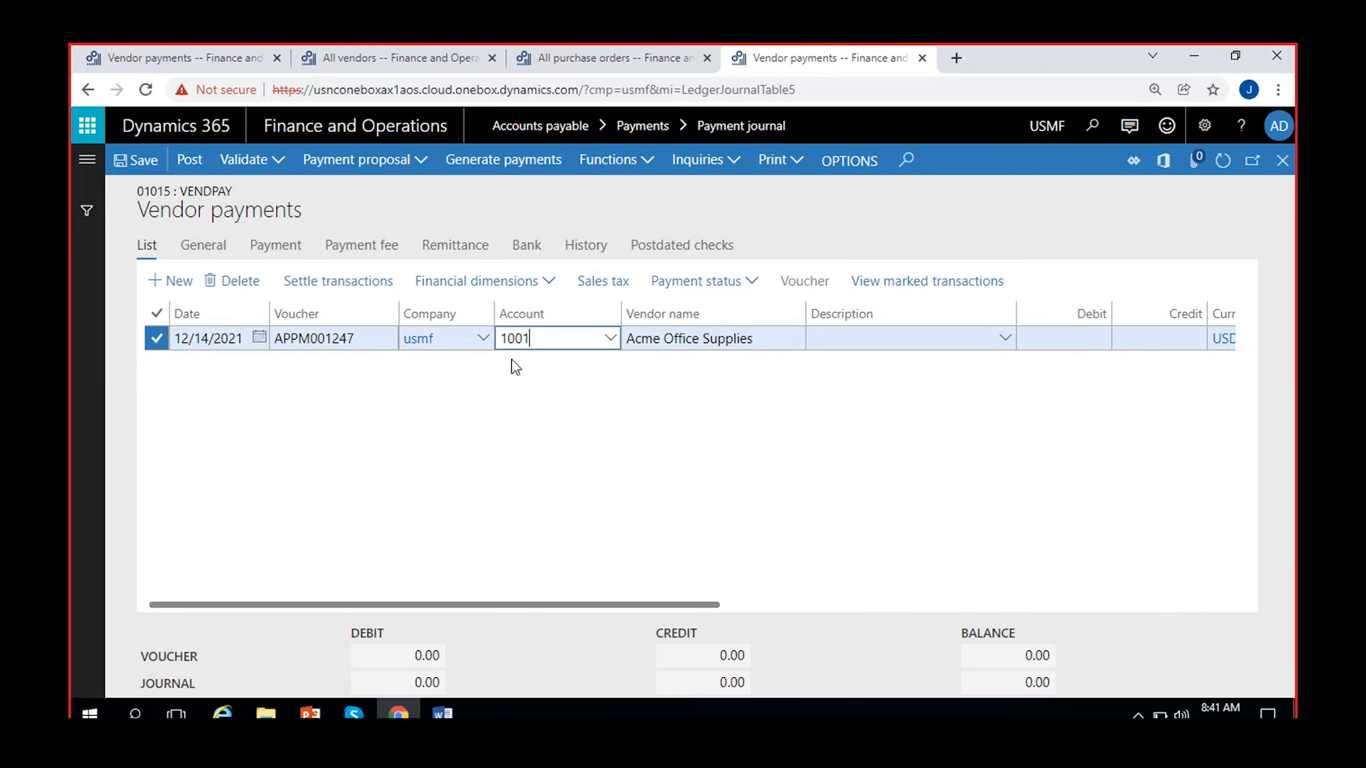
Mark invoice PREP-575 for settlement on the Acme Office Supplies payment line.
click(339, 283)
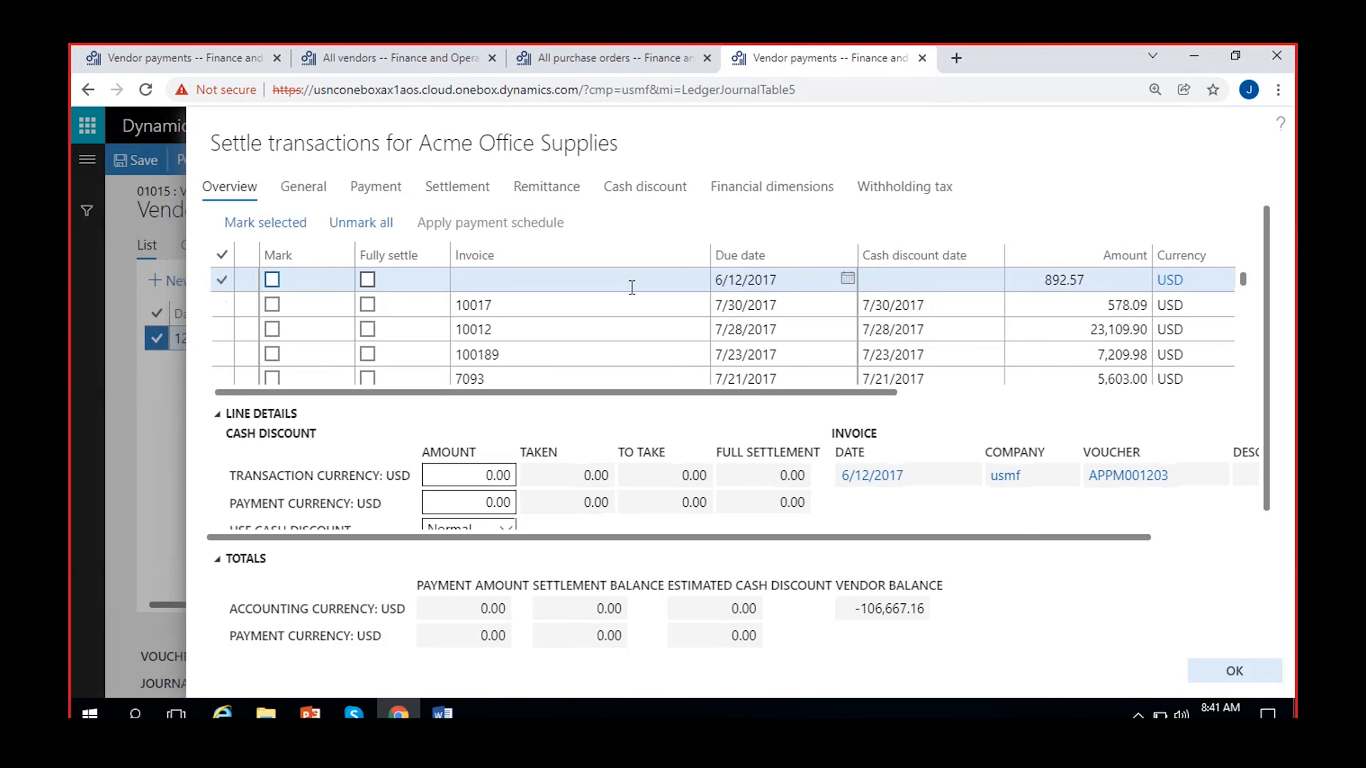
scroll(631, 288, down, 15)
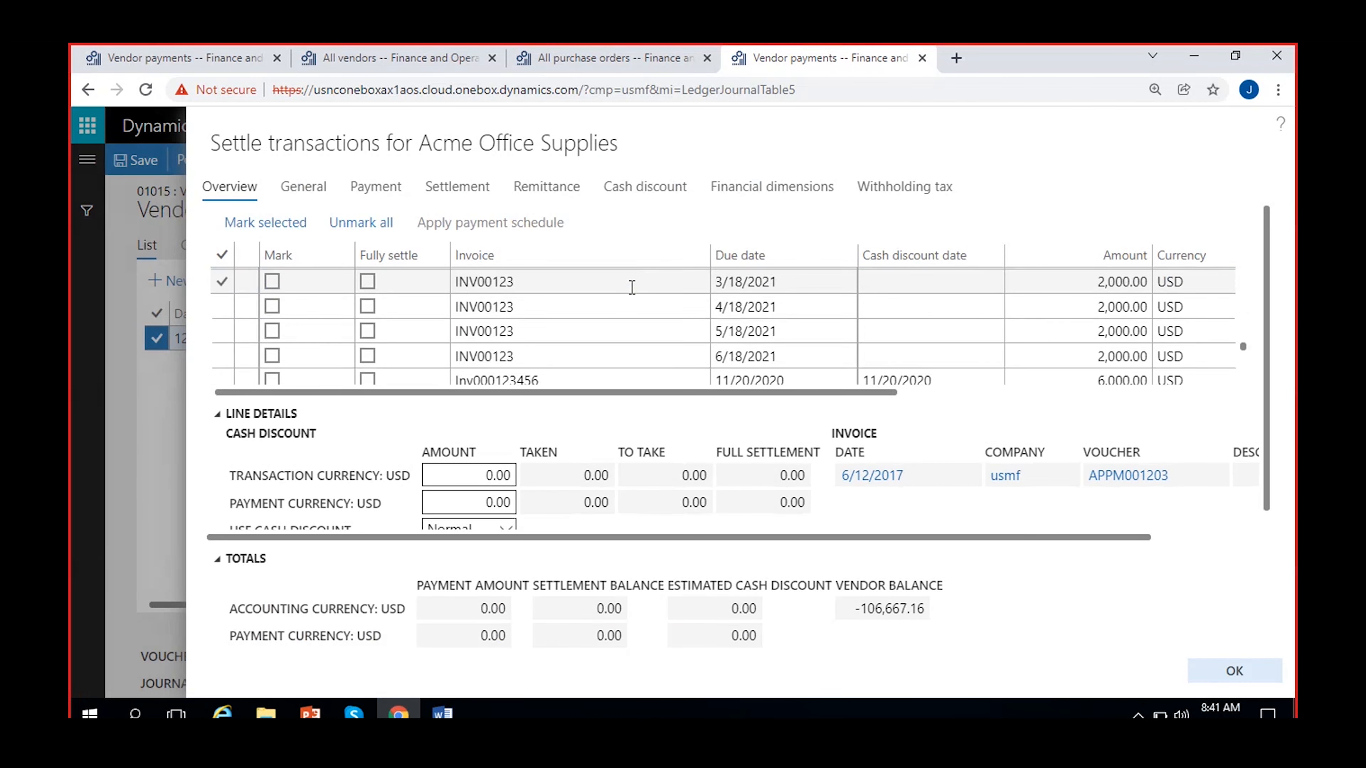
click(547, 376)
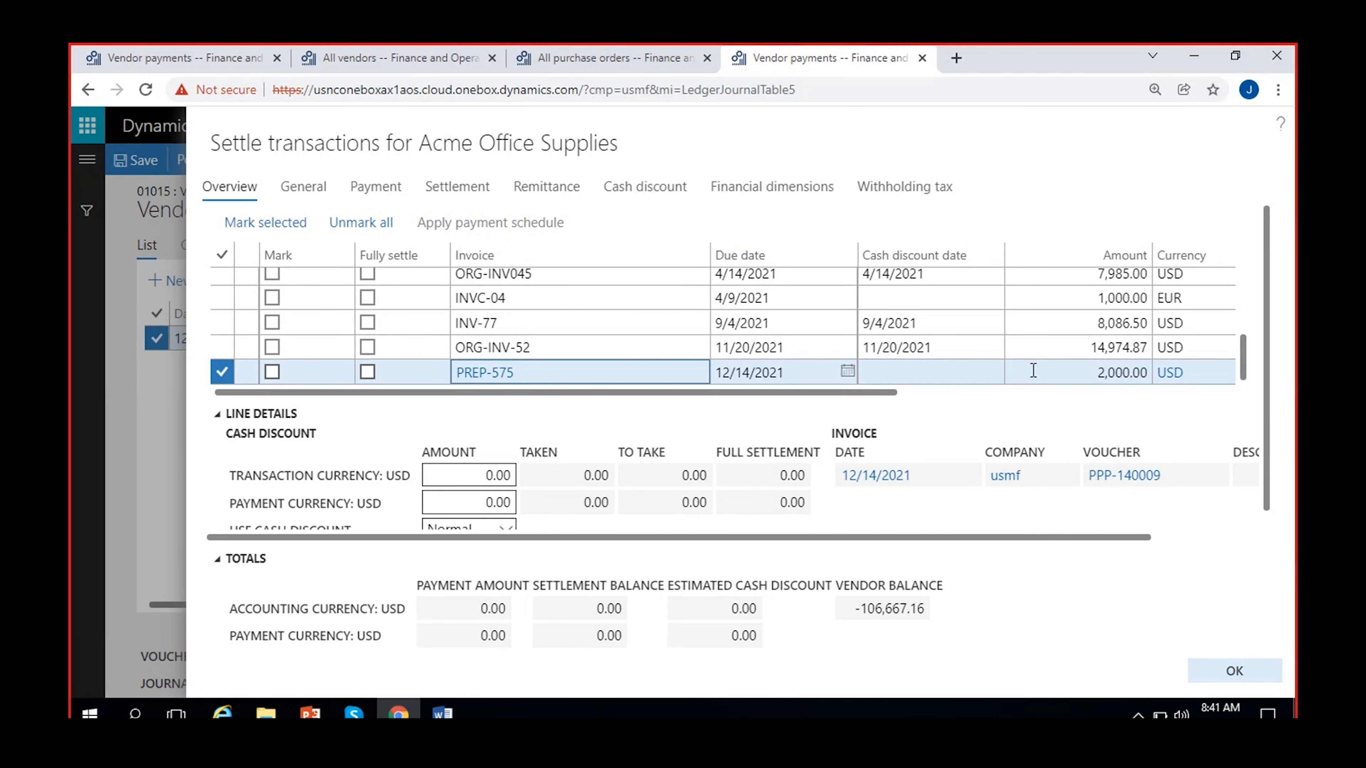
click(274, 371)
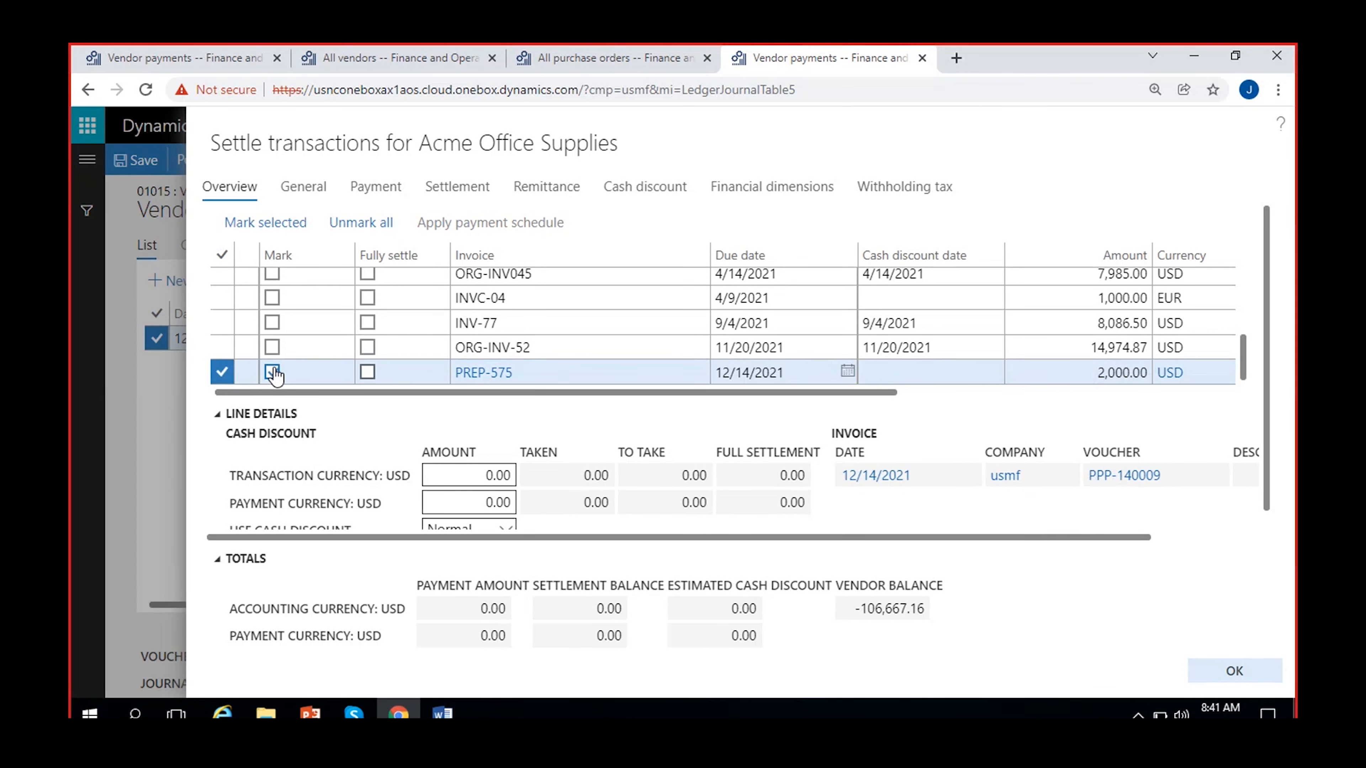
click(1235, 671)
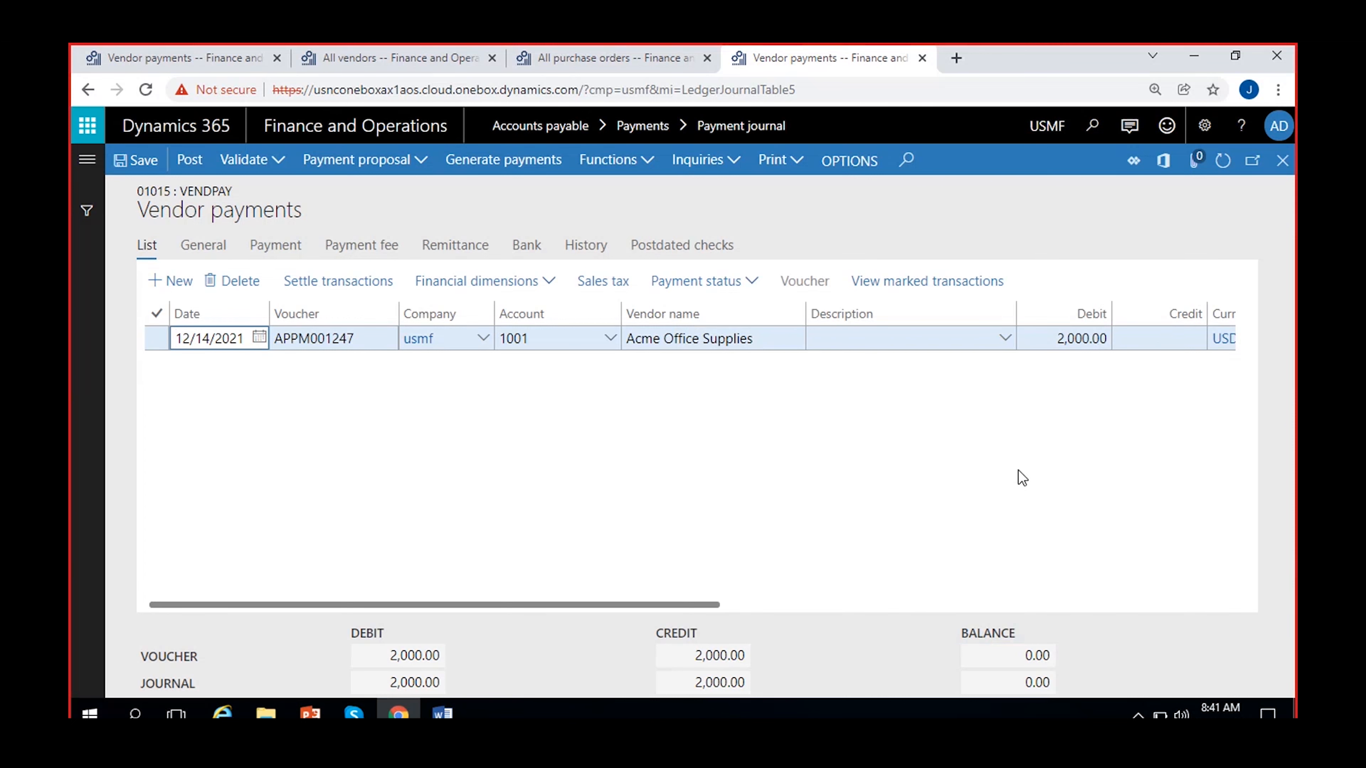
Set the payment line's offset account to the bank account USMF OPER and its method of payment to ELECTRONIC.
scroll(992, 488, right, 5)
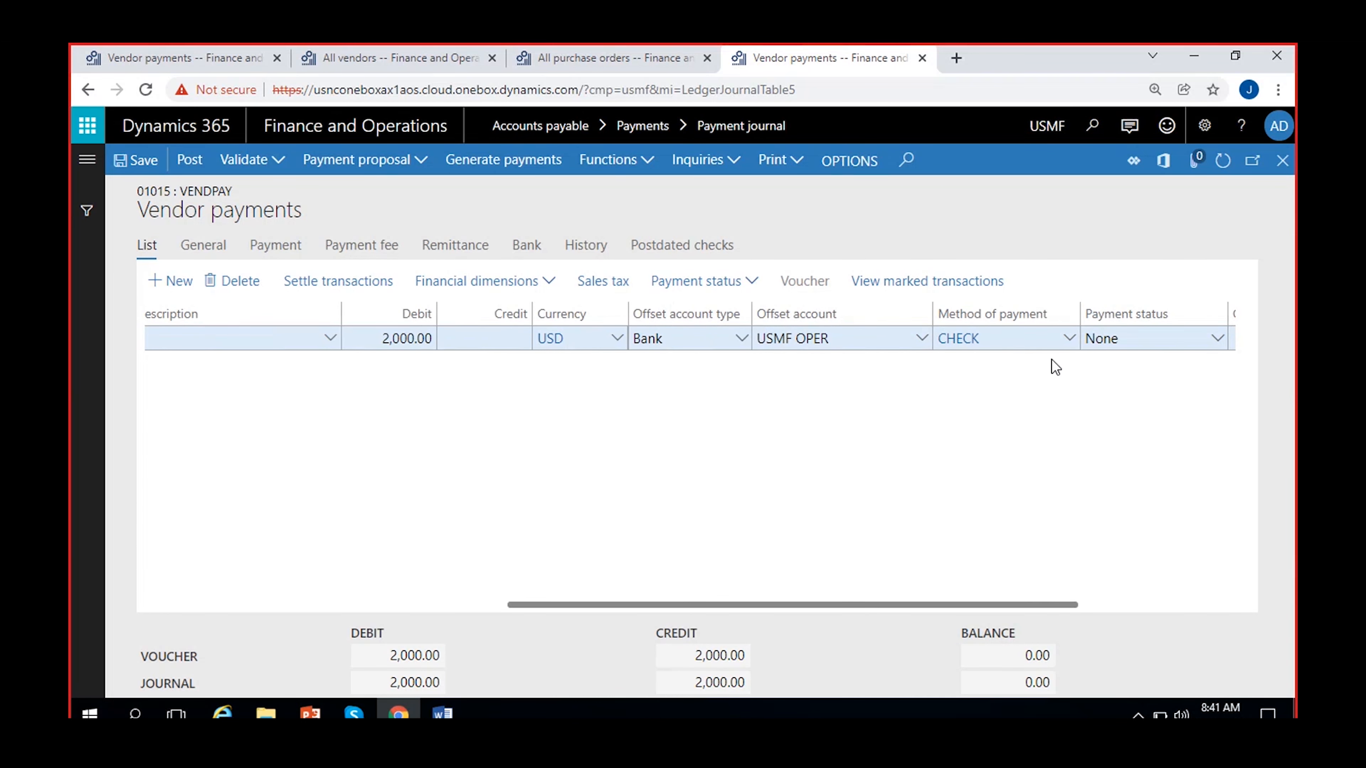
click(968, 338)
key(BackSpace)
click(955, 461)
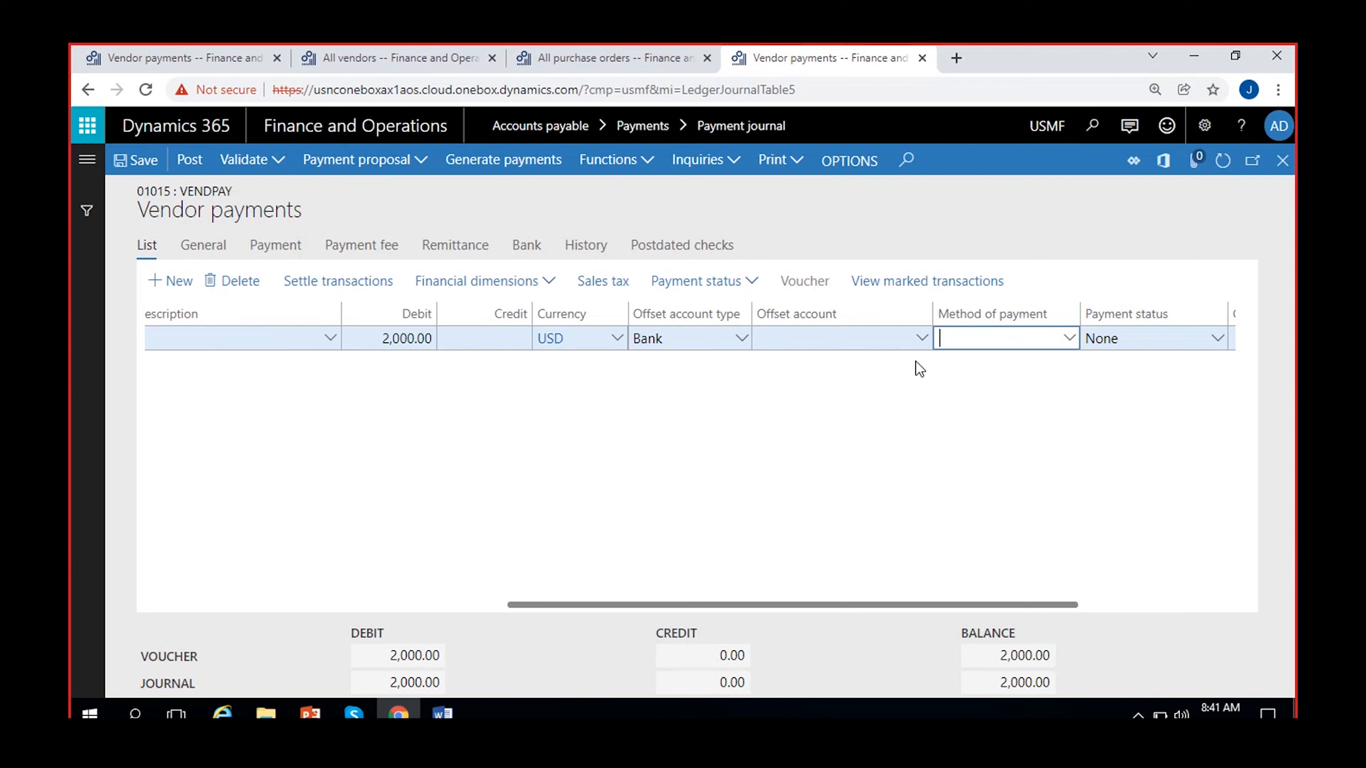
click(920, 338)
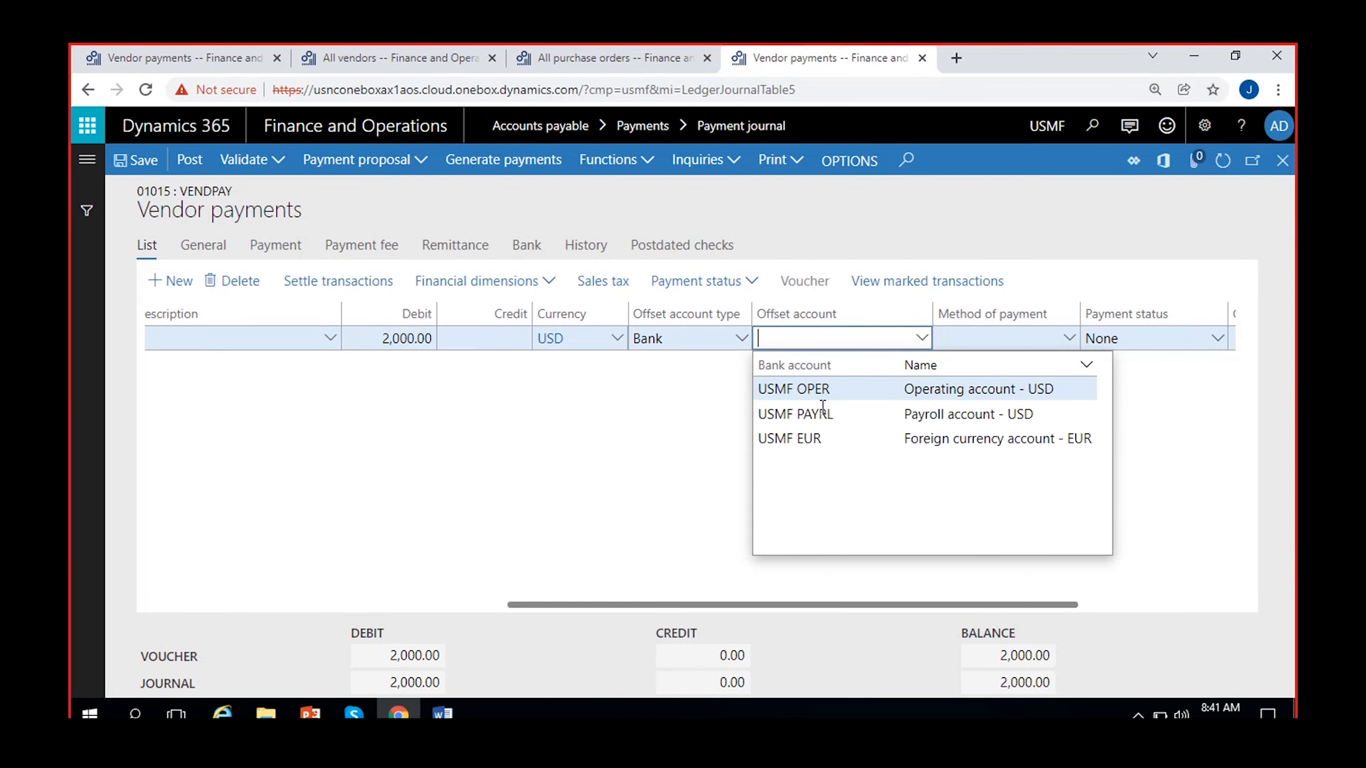
click(827, 392)
click(1069, 339)
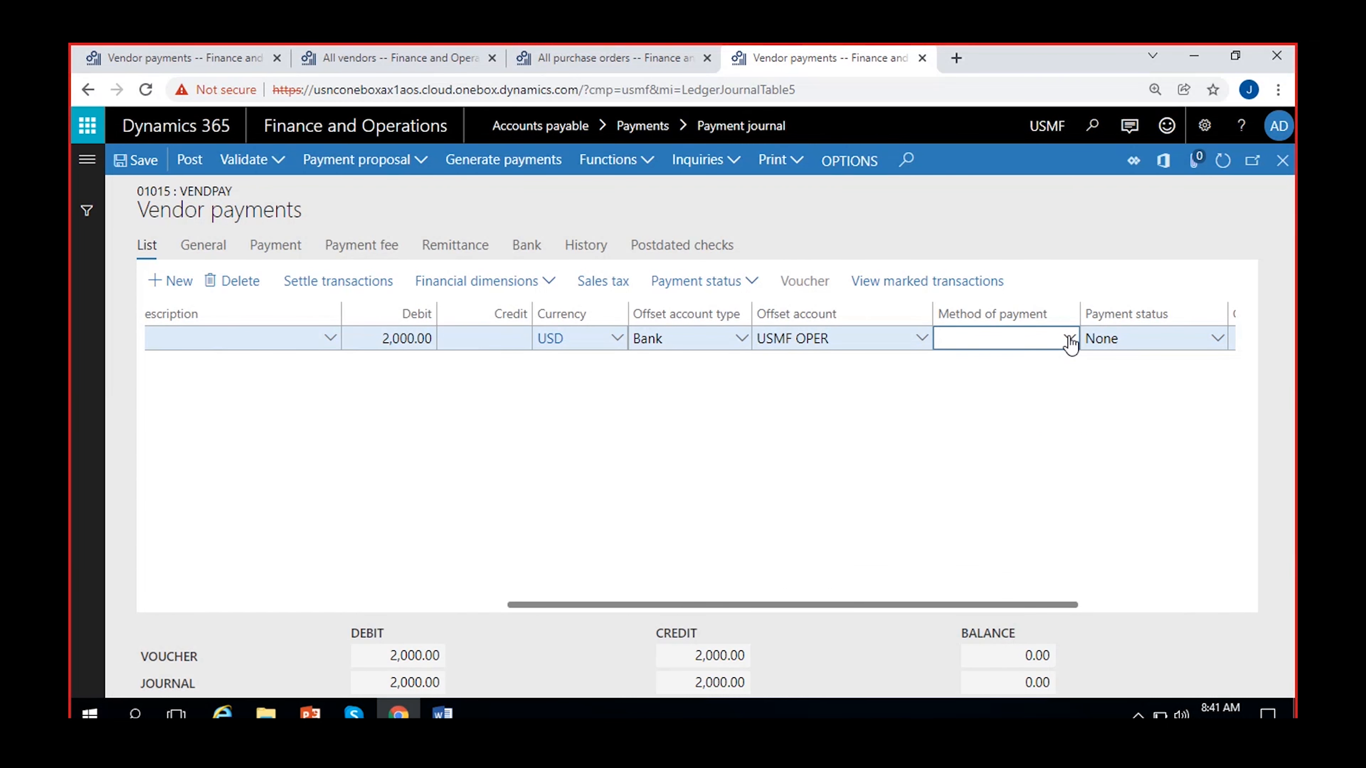
click(1070, 340)
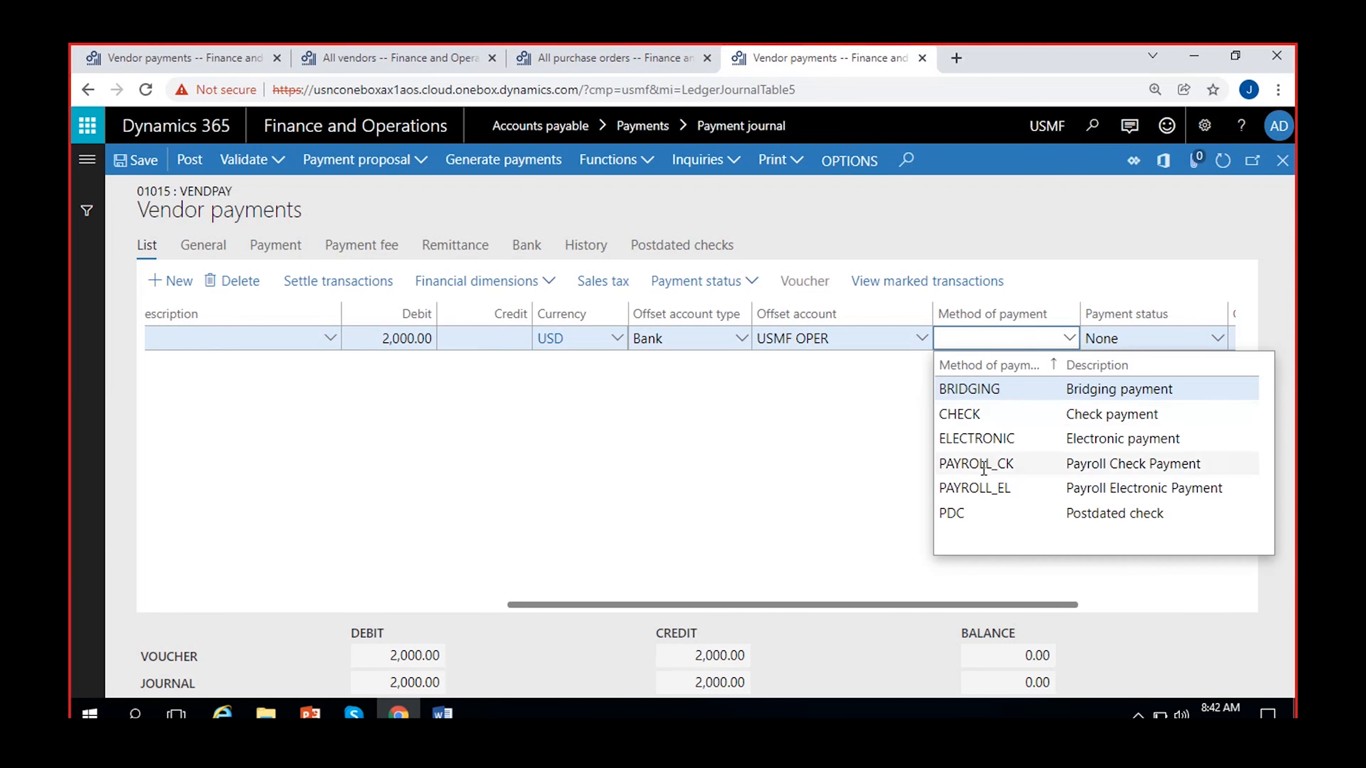
click(998, 443)
click(759, 518)
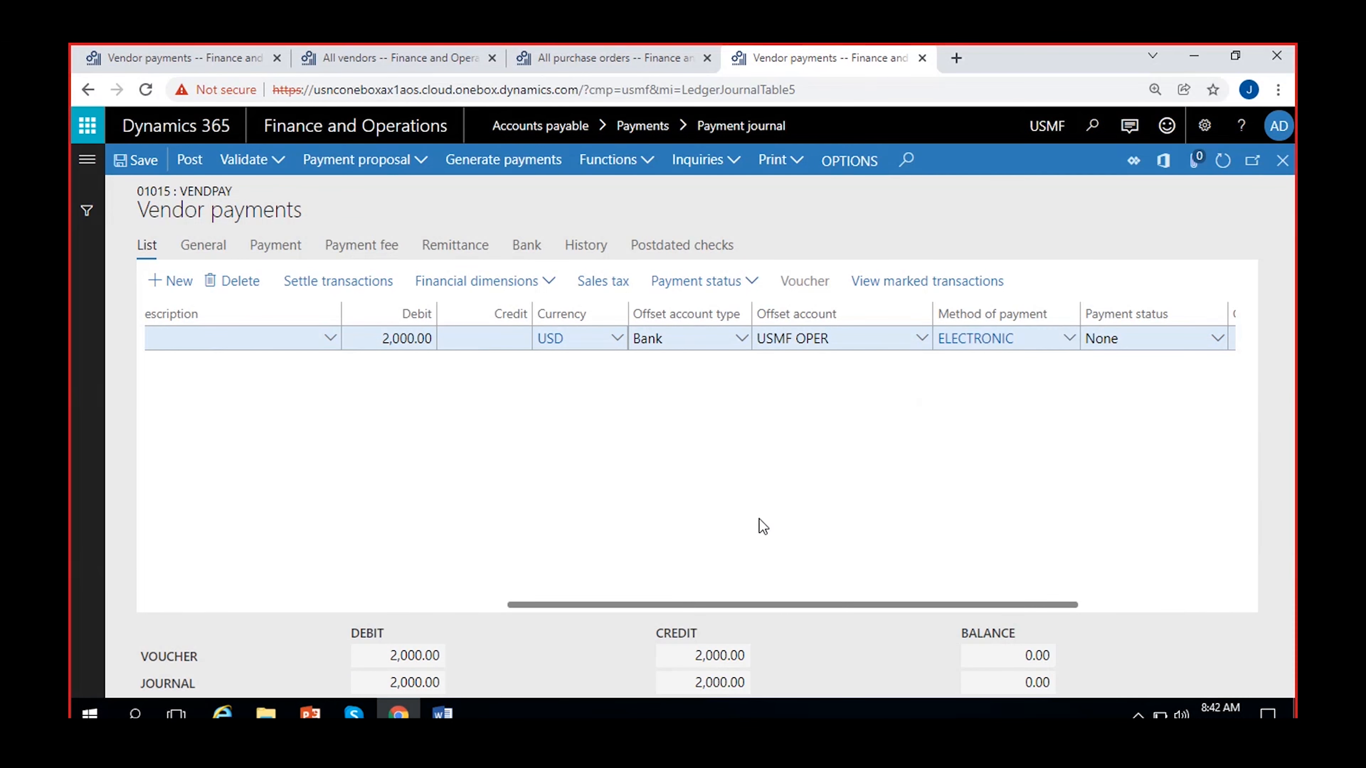
Validate the vendor payment journal and dismiss the resulting notification.
scroll(339, 518, left, 7)
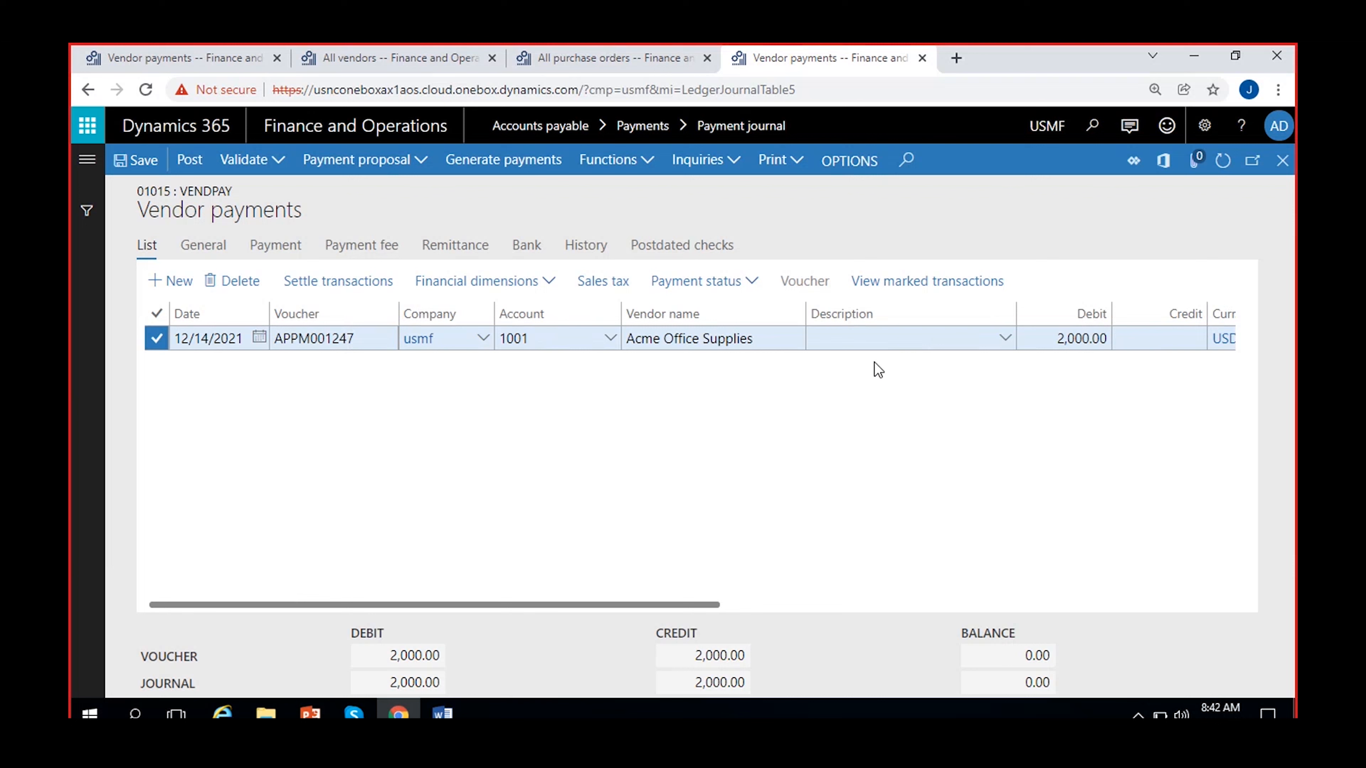
click(262, 165)
click(252, 190)
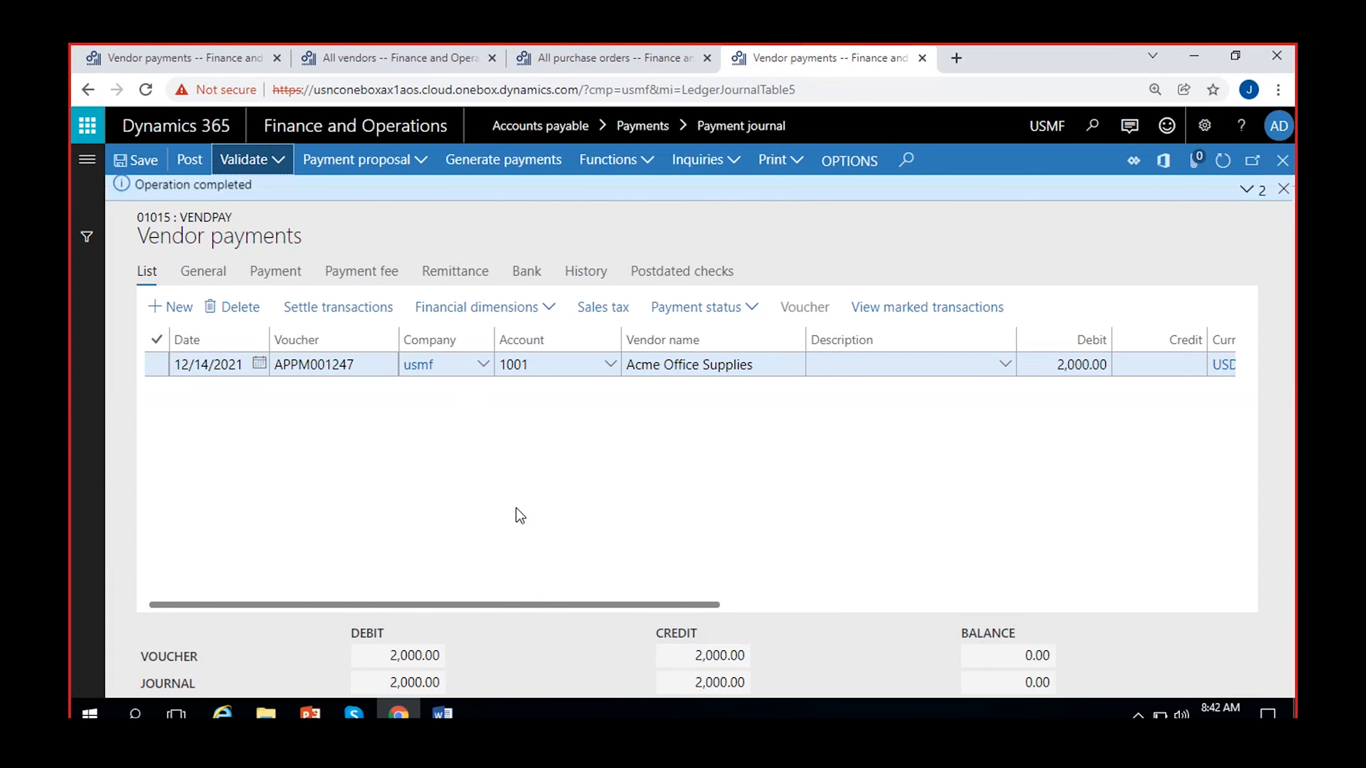
click(1283, 189)
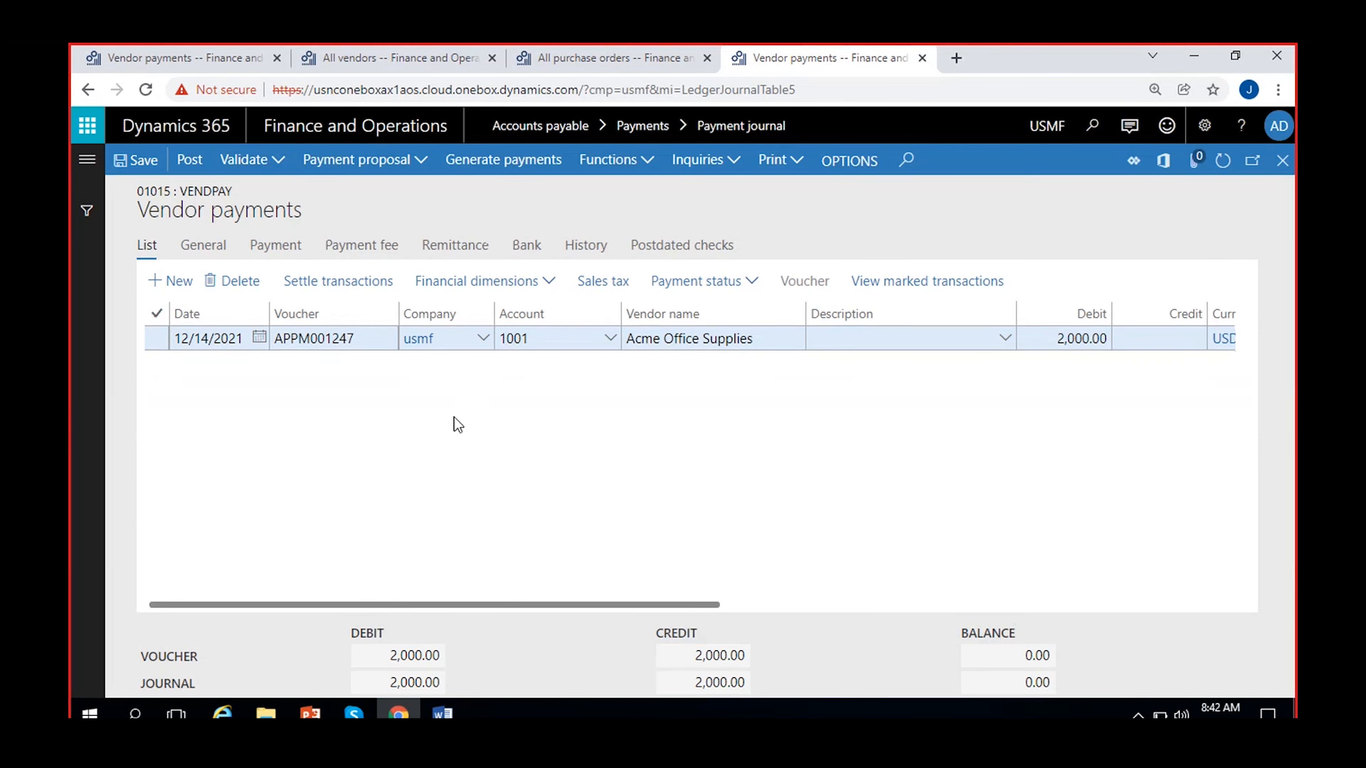
Post the vendor payment journal and look over the posted Acme Office Supplies line.
click(189, 160)
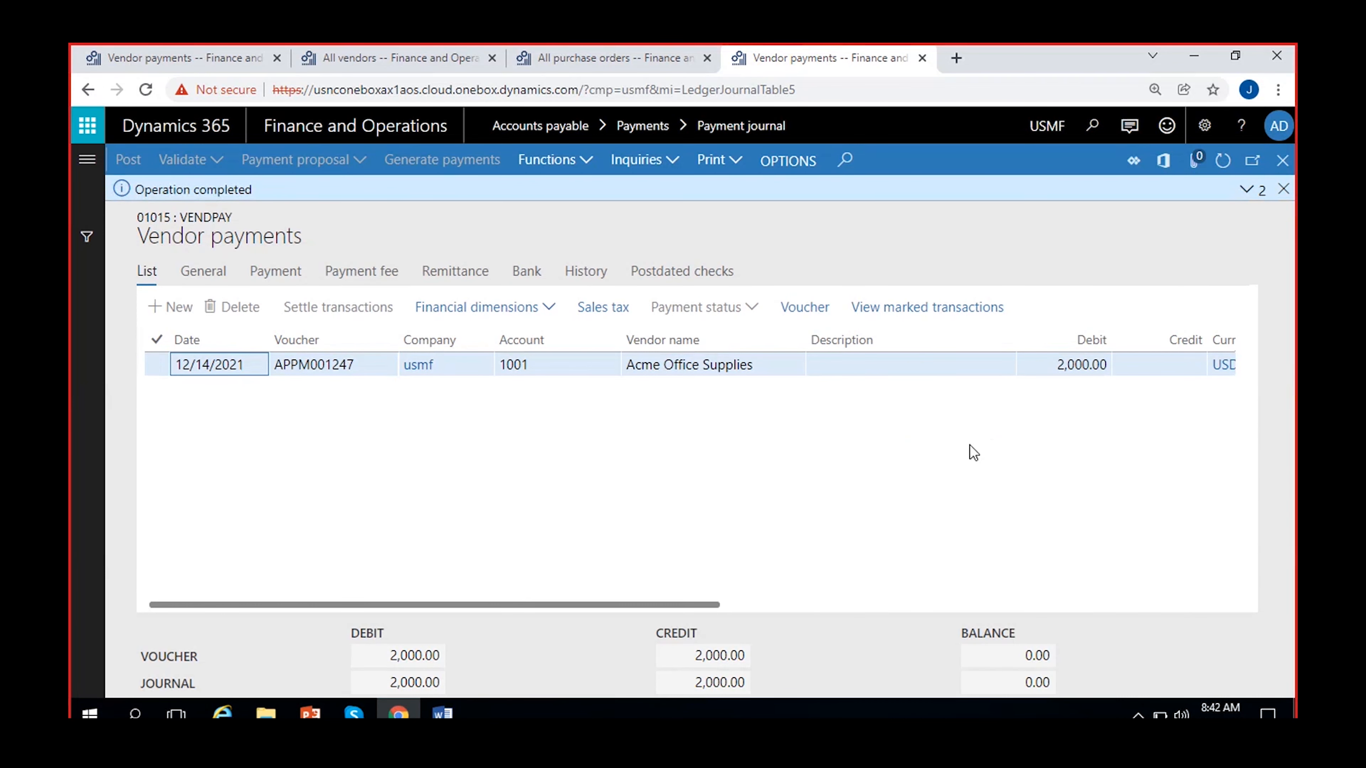
scroll(750, 476, right, 5)
scroll(754, 477, left, 5)
click(1283, 189)
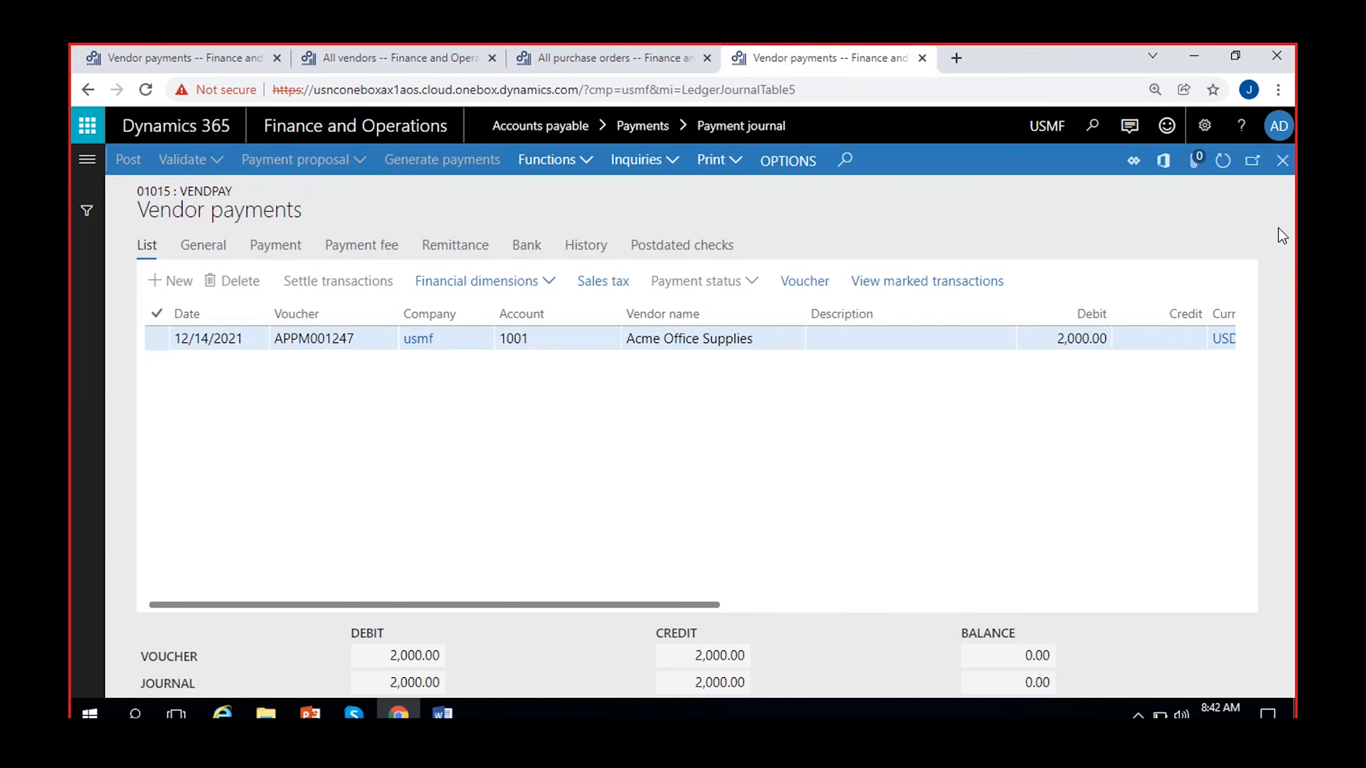
Return to the purchase order and start a product receipt numbered PRN-575 with the receipt date 12/16/2021.
click(615, 56)
click(1224, 162)
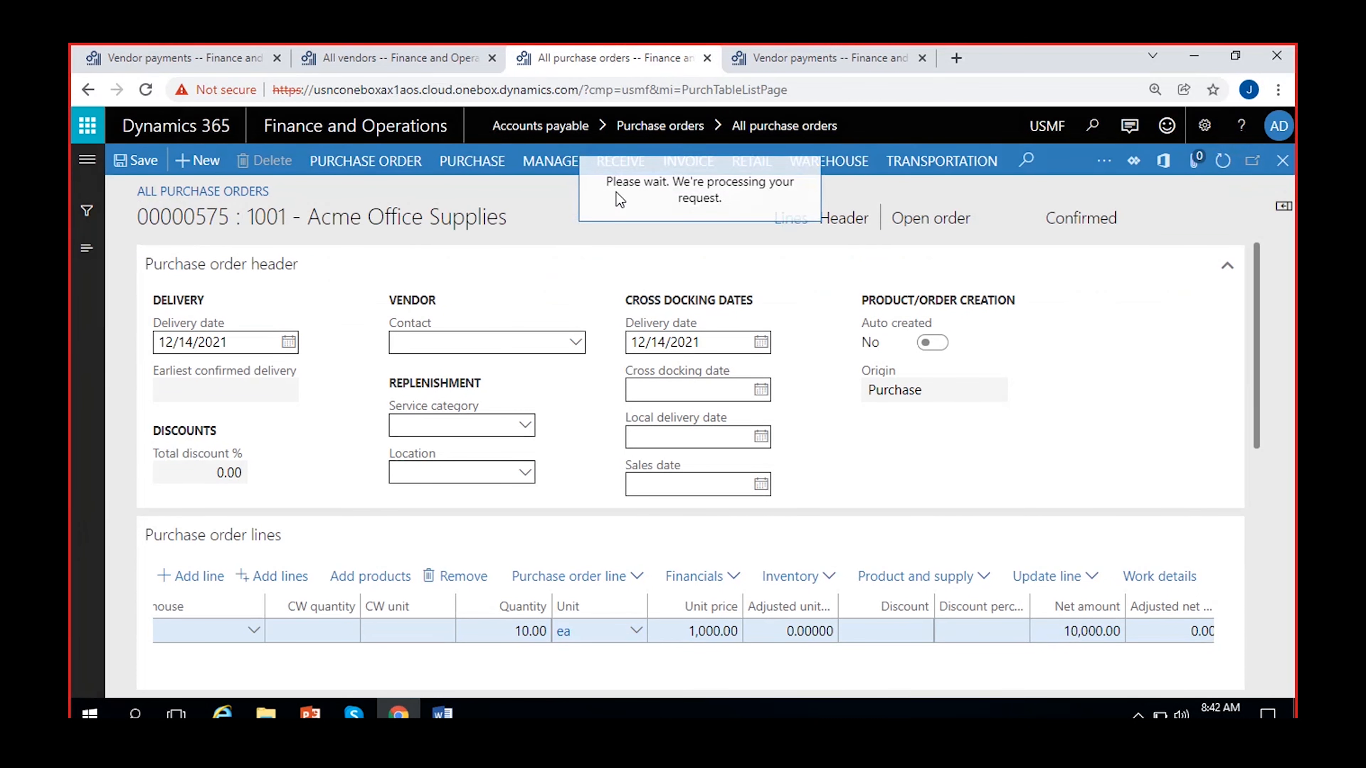
click(621, 162)
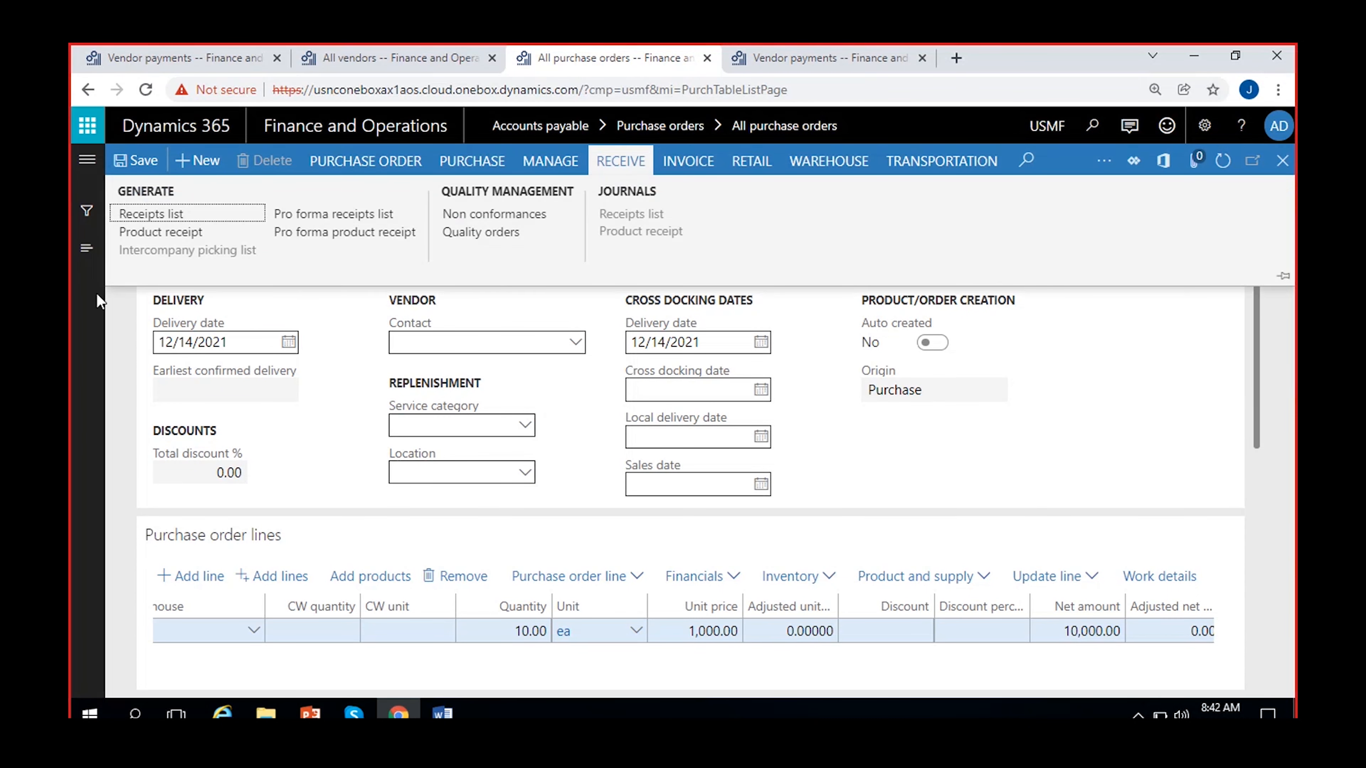
click(155, 231)
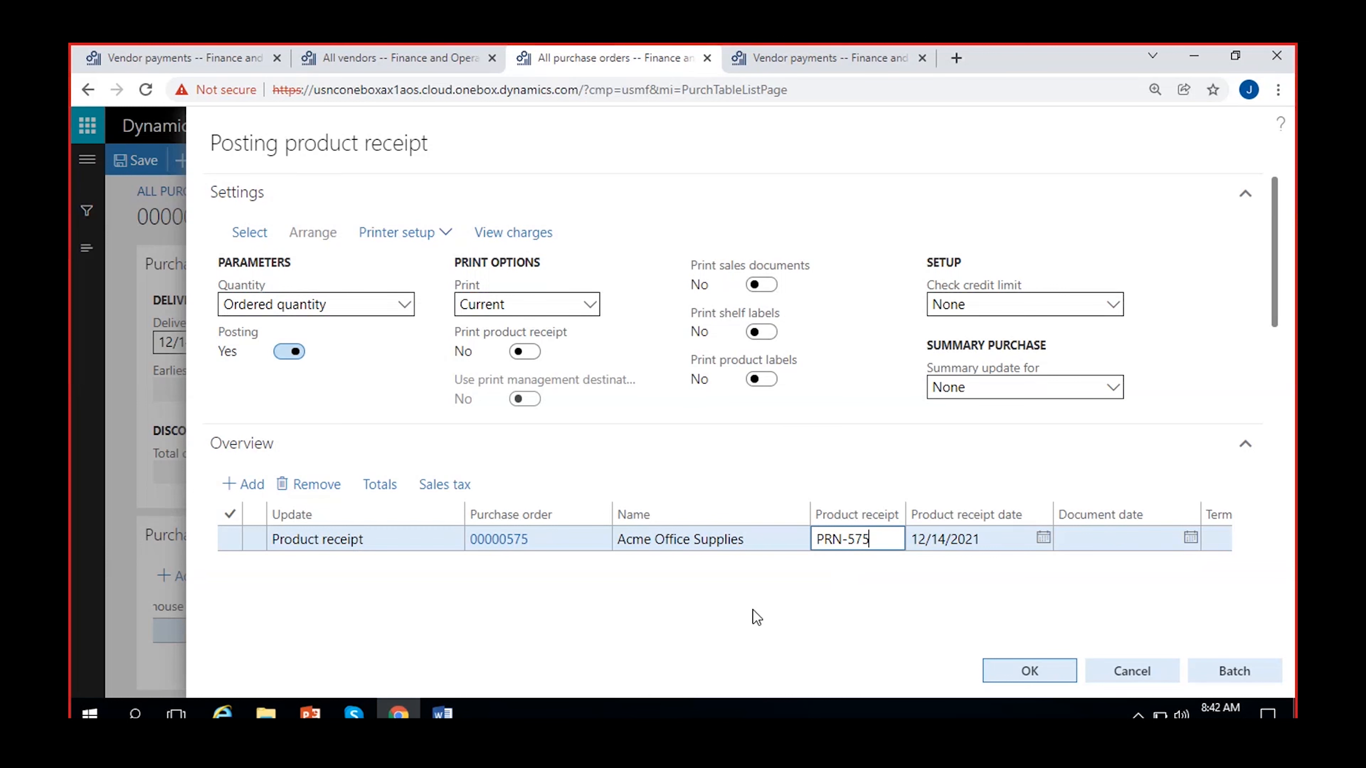
click(1043, 538)
click(1043, 538)
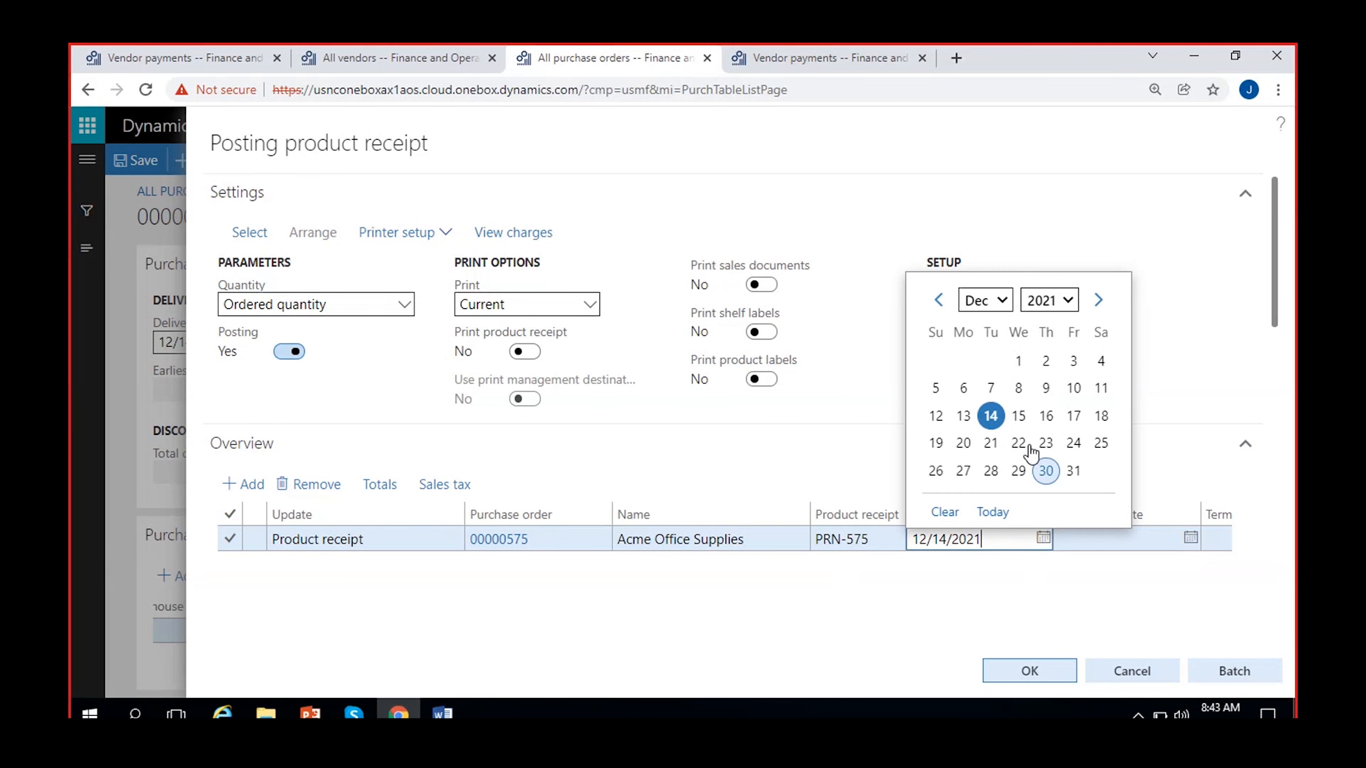
click(1052, 420)
Review the receipt's line for Surface Pro 128 GB, post product receipt PRN-575, and check the purchase order's status.
scroll(568, 472, down, 5)
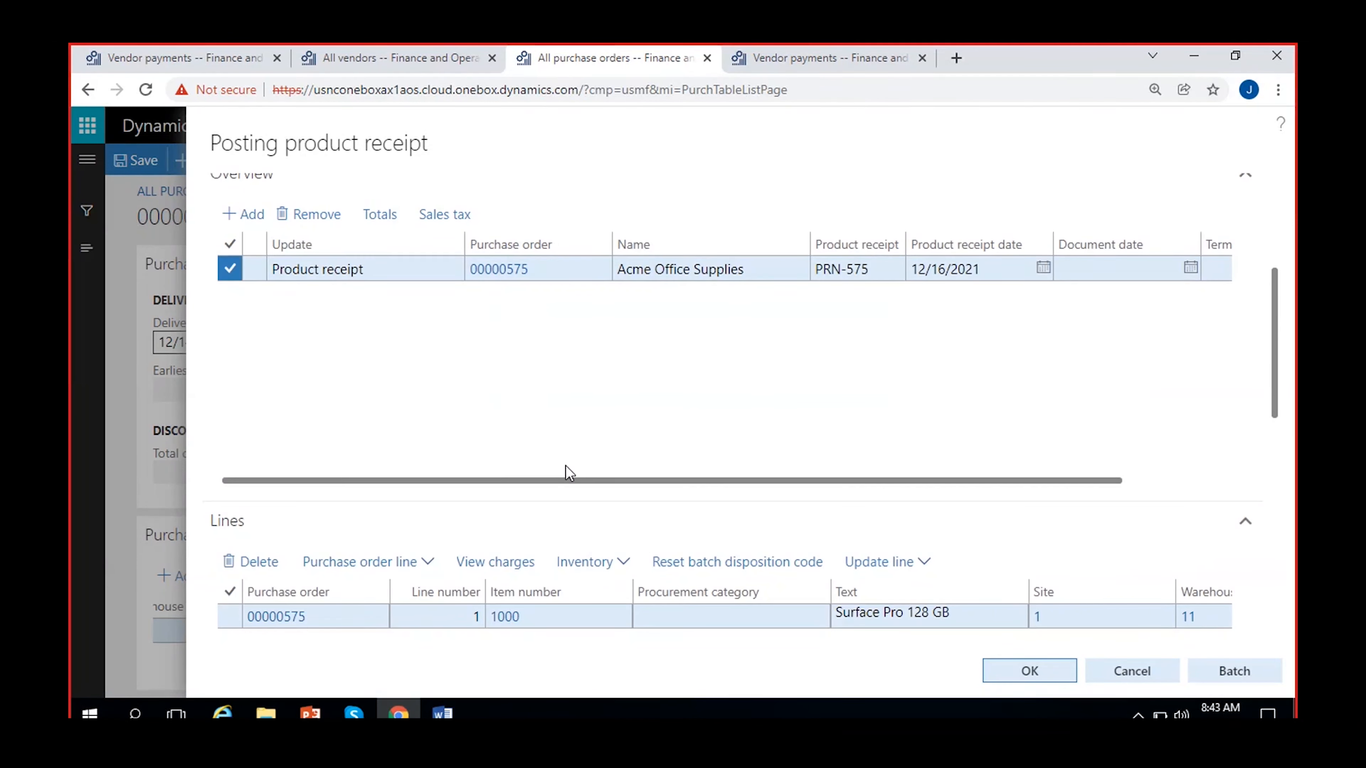
scroll(702, 624, right, 5)
scroll(1046, 618, right, 3)
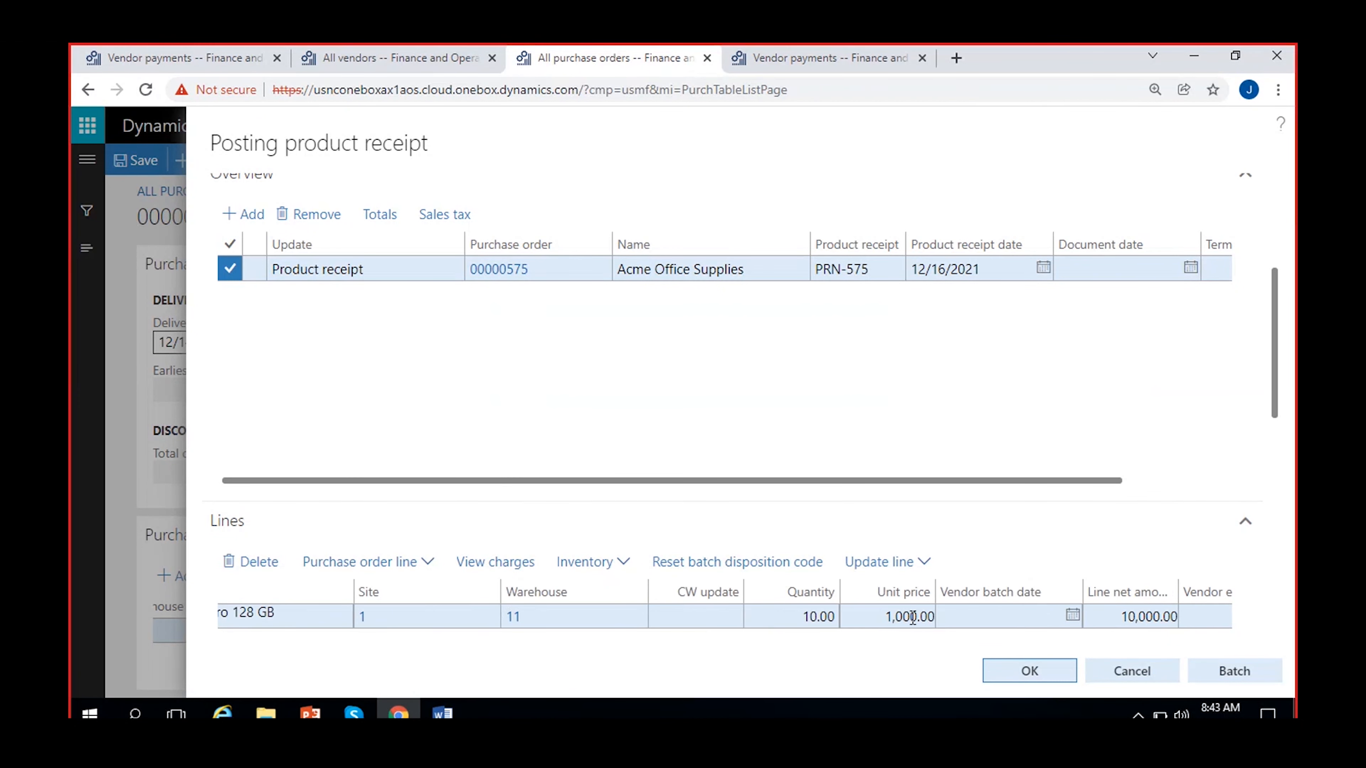
scroll(968, 646, right, 3)
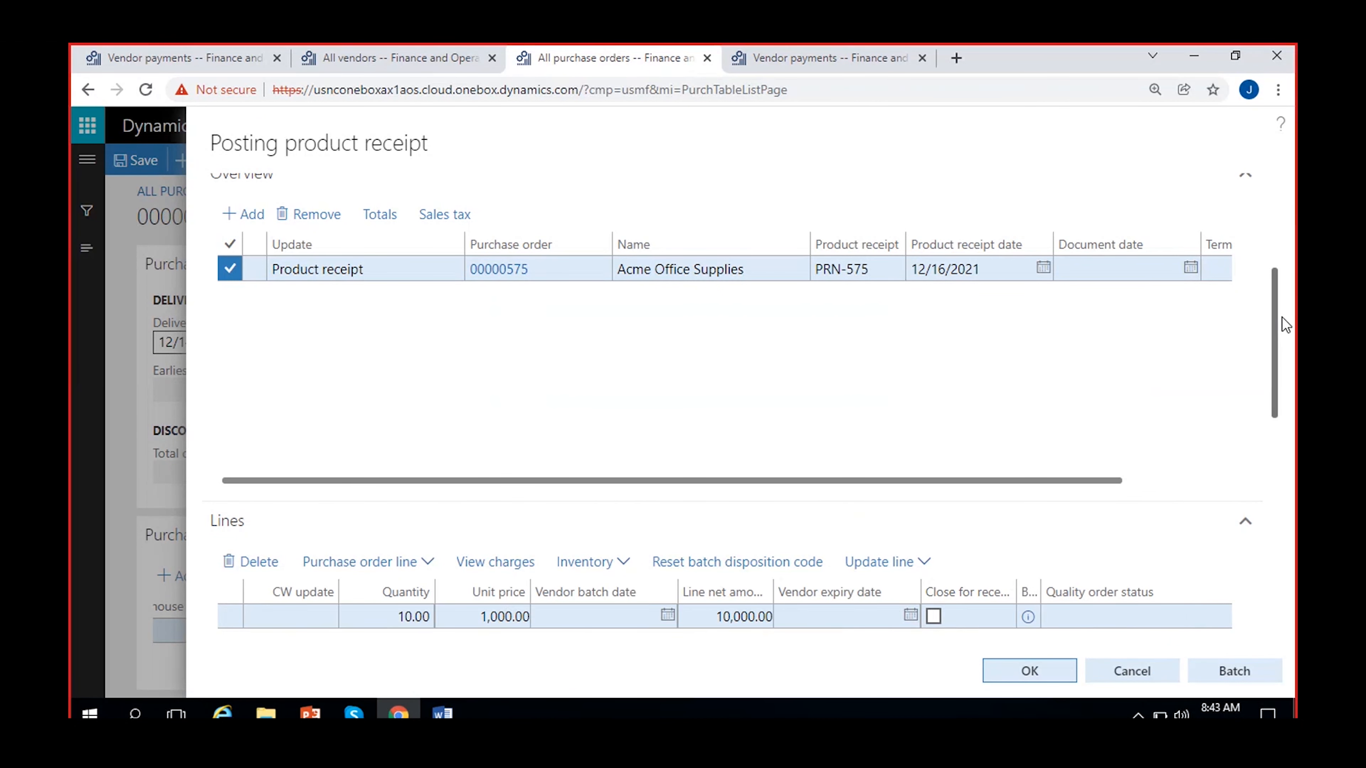
drag(1282, 317, 1287, 487)
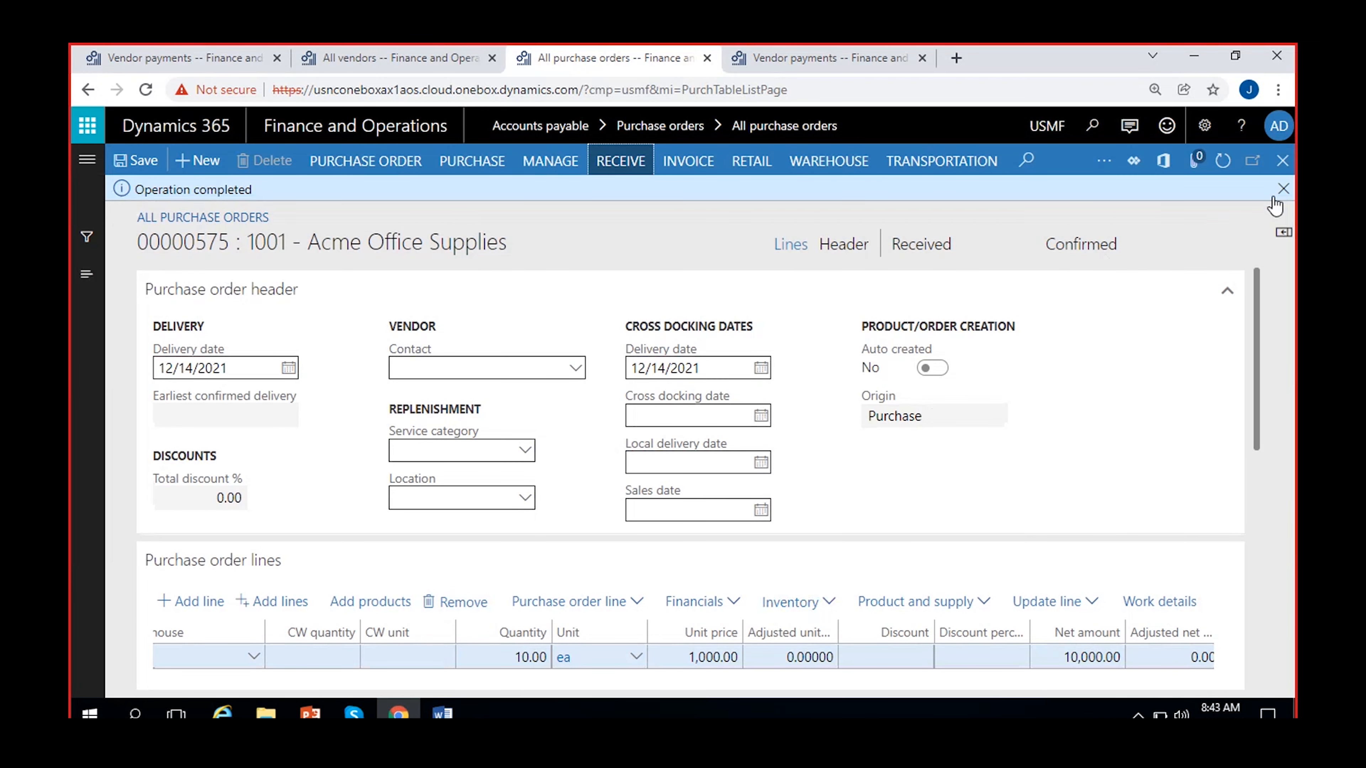
double_click(914, 248)
click(1284, 189)
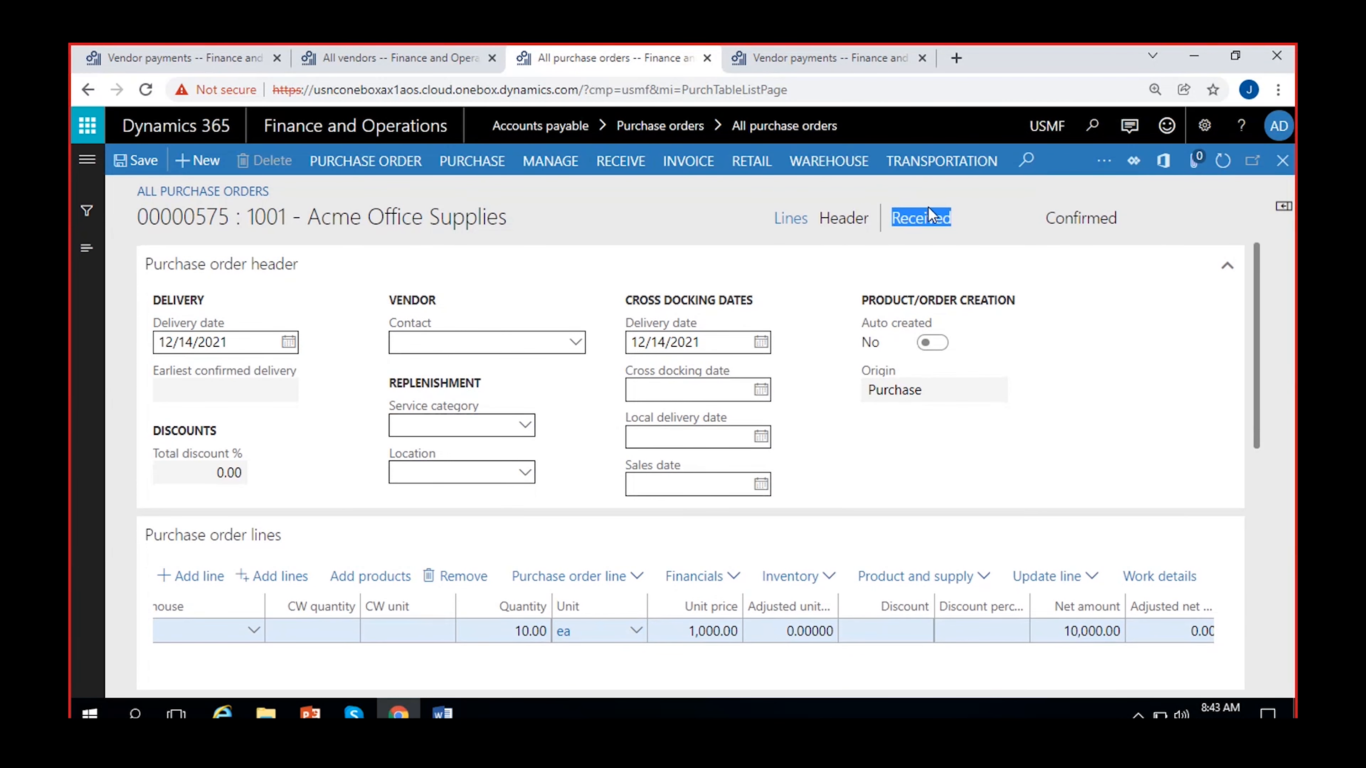
click(930, 218)
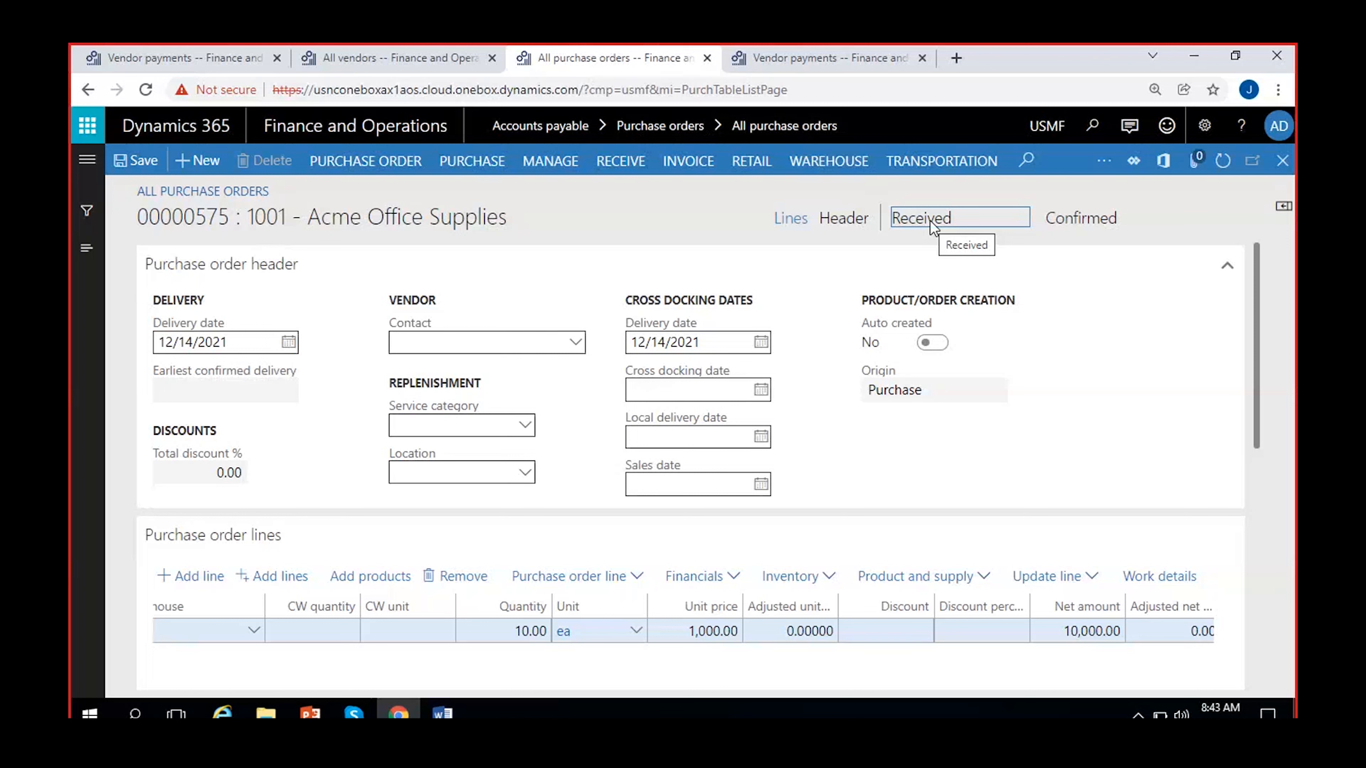
Generate a vendor invoice from the purchase order and read the notice about unapplied prepayments.
click(677, 175)
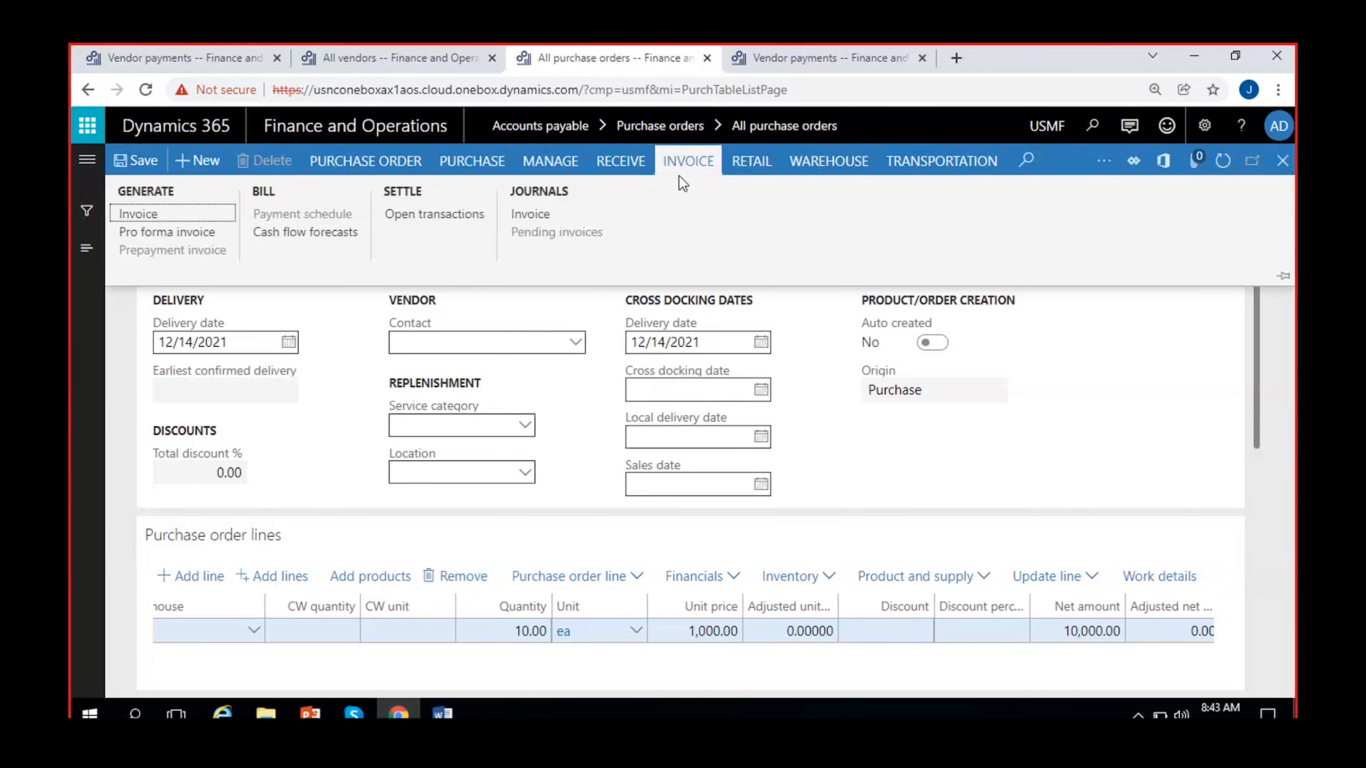
click(144, 216)
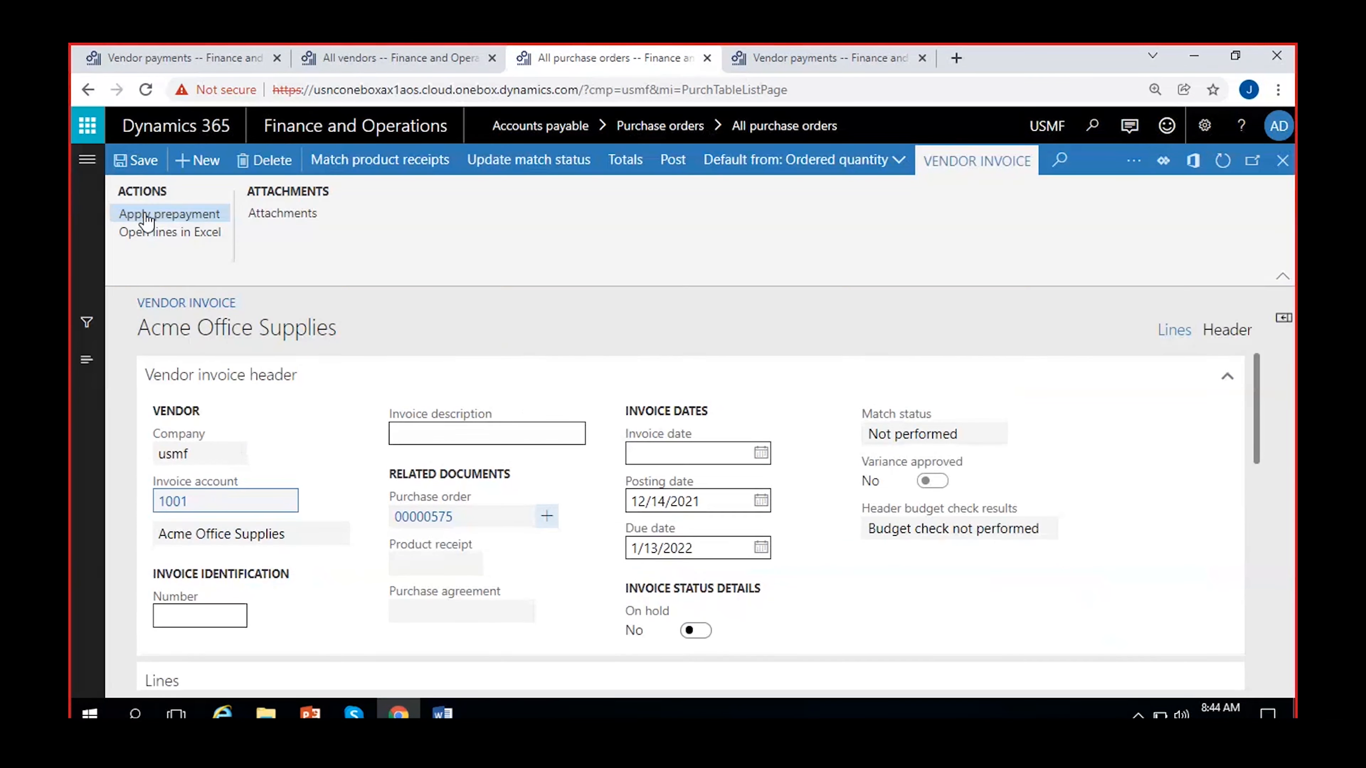
click(202, 639)
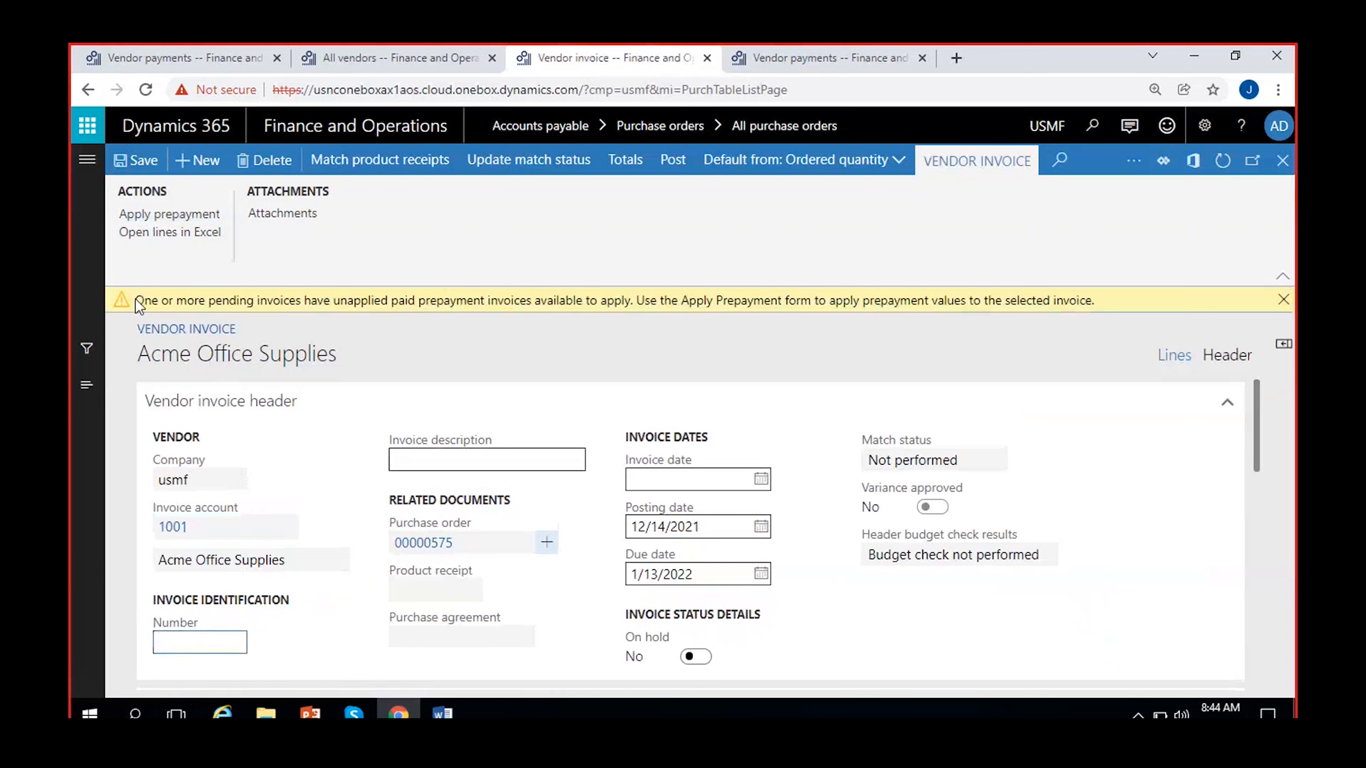
drag(137, 301, 1032, 316)
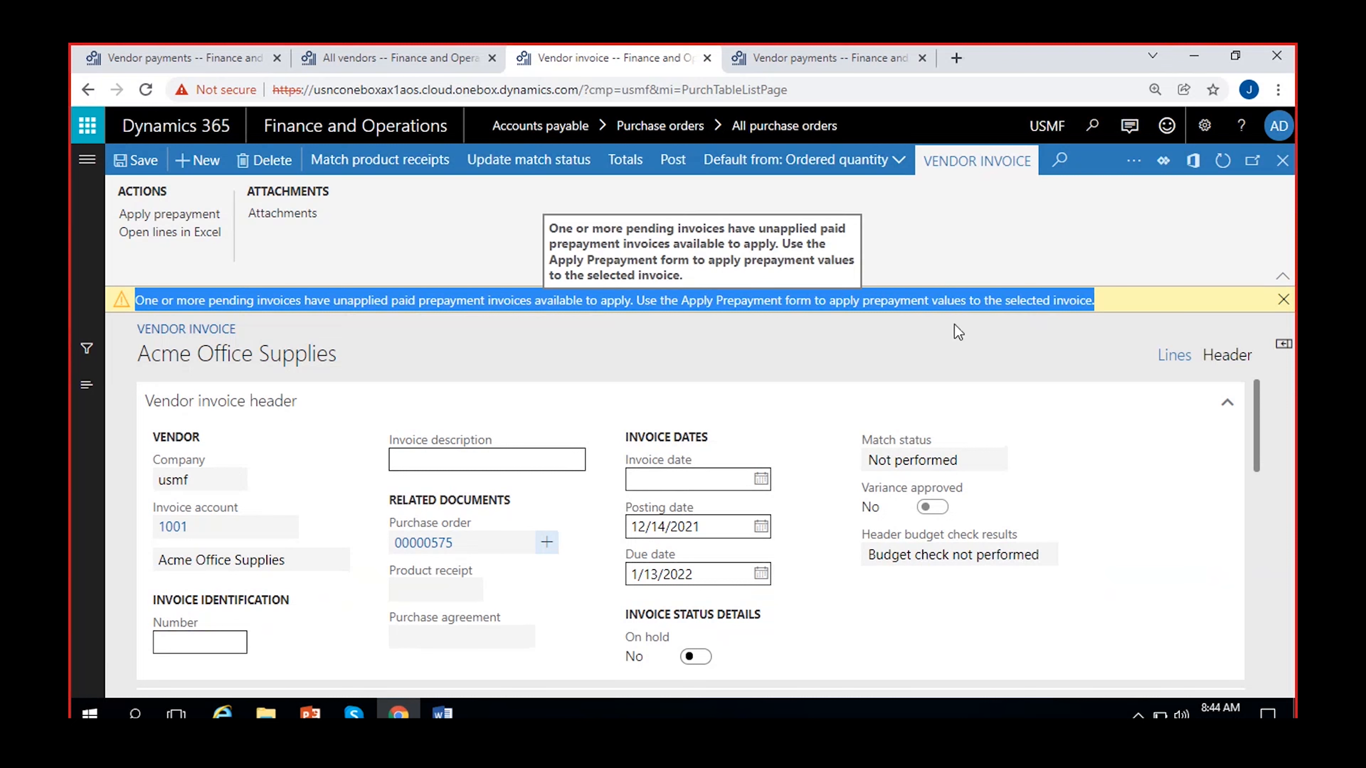
Give the vendor invoice the number ORG-INV-575 and set its invoice date to 12/20/2021.
click(198, 640)
text(ORG)
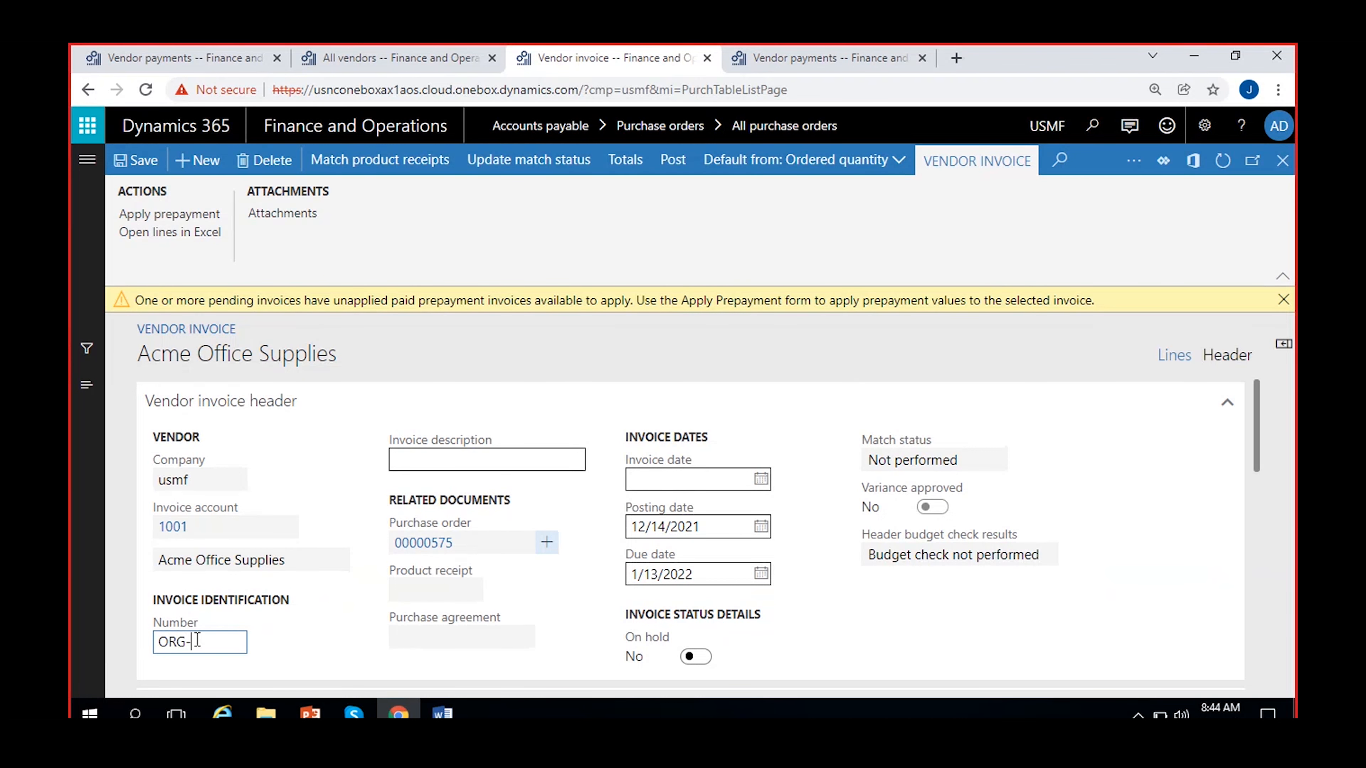
text(-NV)
key(BackSpace)
key(BackSpace)
text(INV)
text(_)
text(575)
click(761, 479)
click(680, 387)
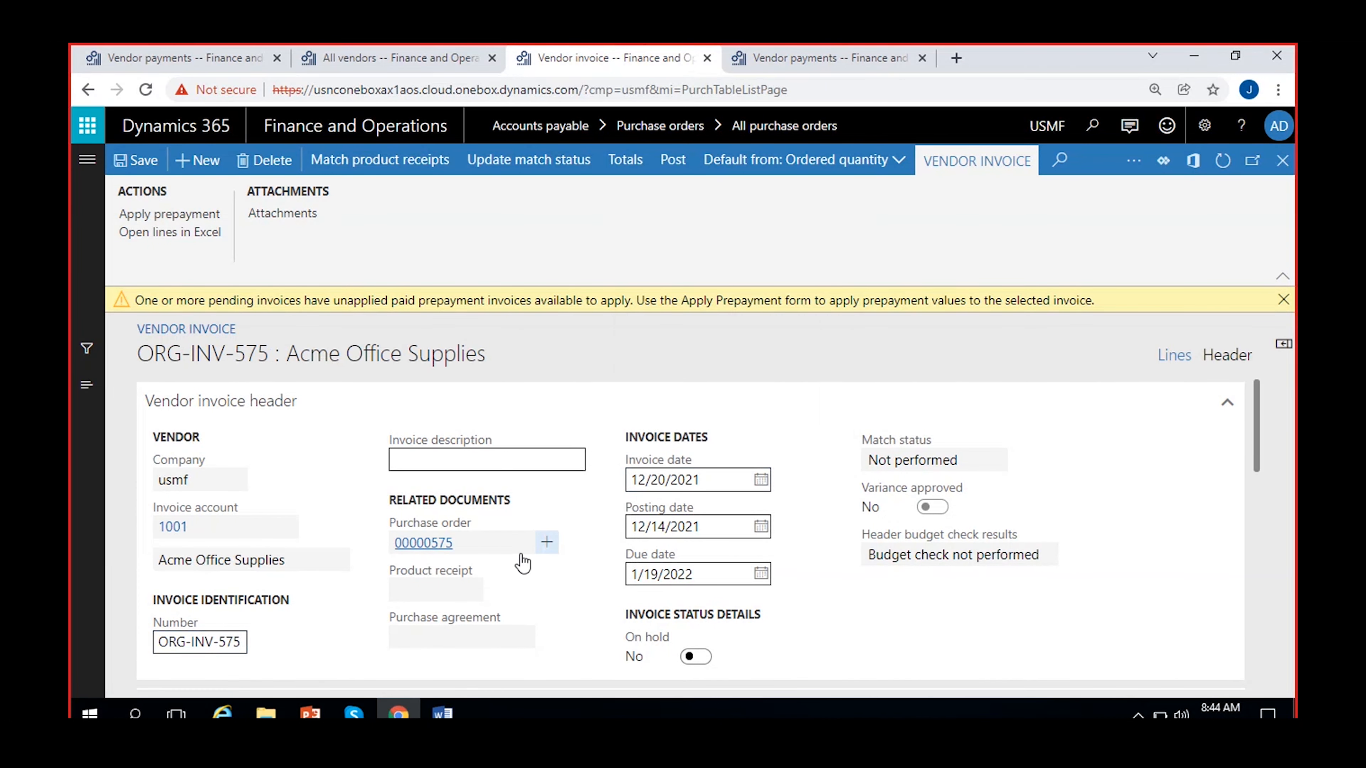
Review the invoice line's quantity and amounts, and open the Apply prepayment form for invoice ORG-INV-575.
scroll(516, 562, down, 5)
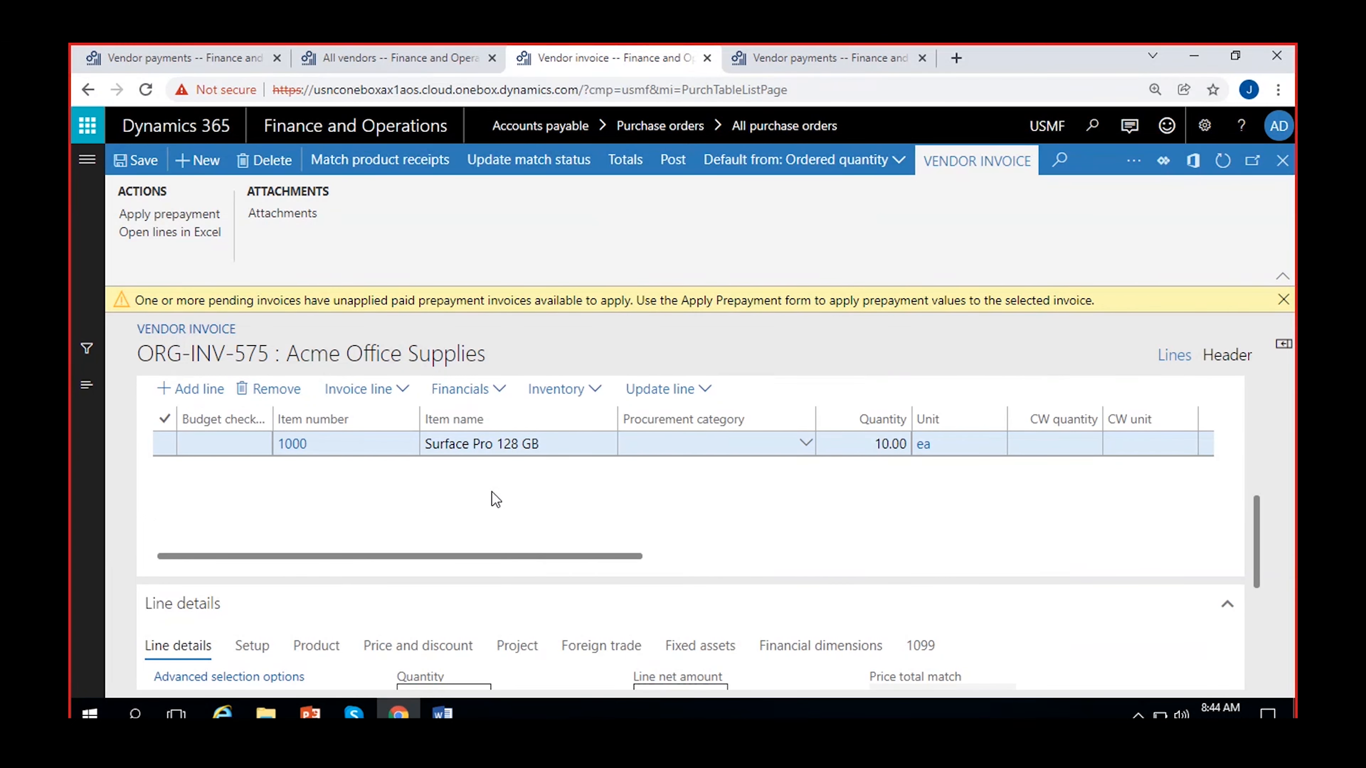
scroll(495, 499, right, 5)
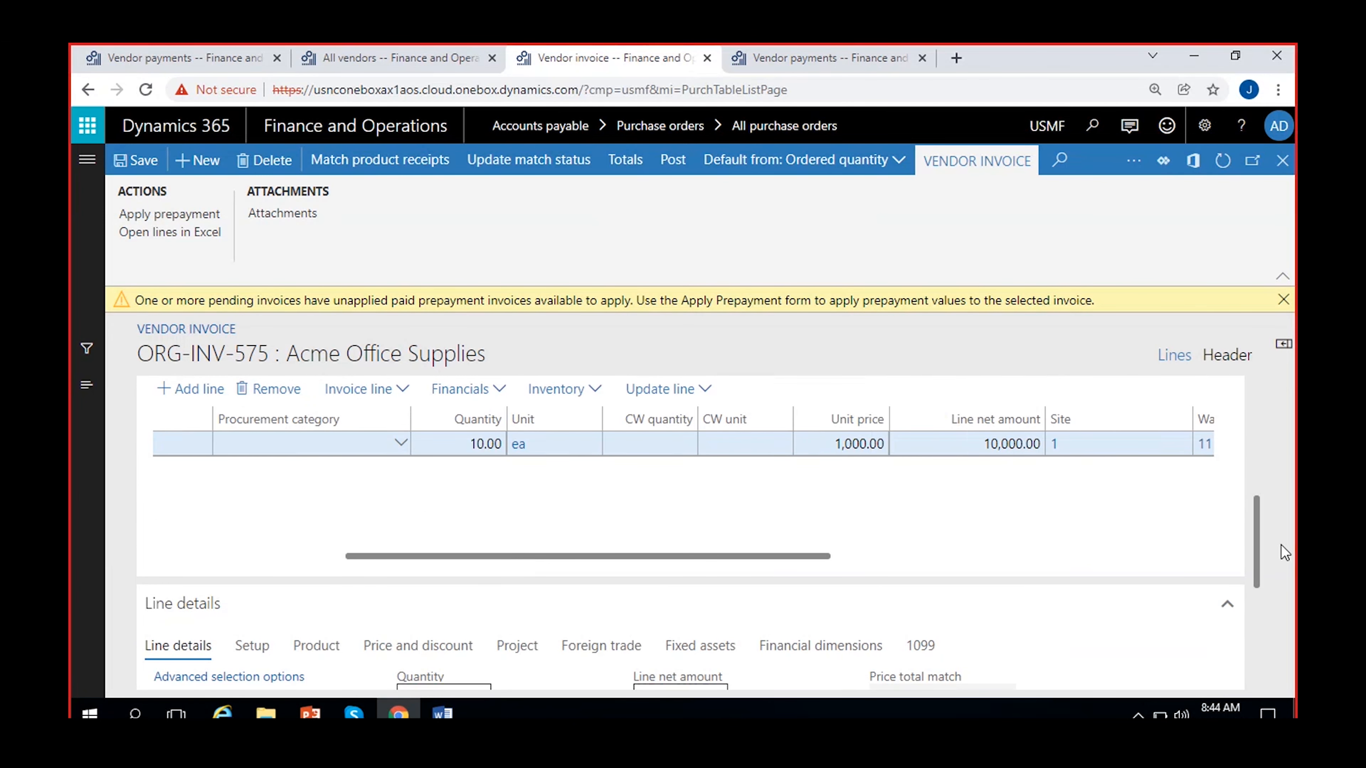
drag(1258, 531, 1258, 510)
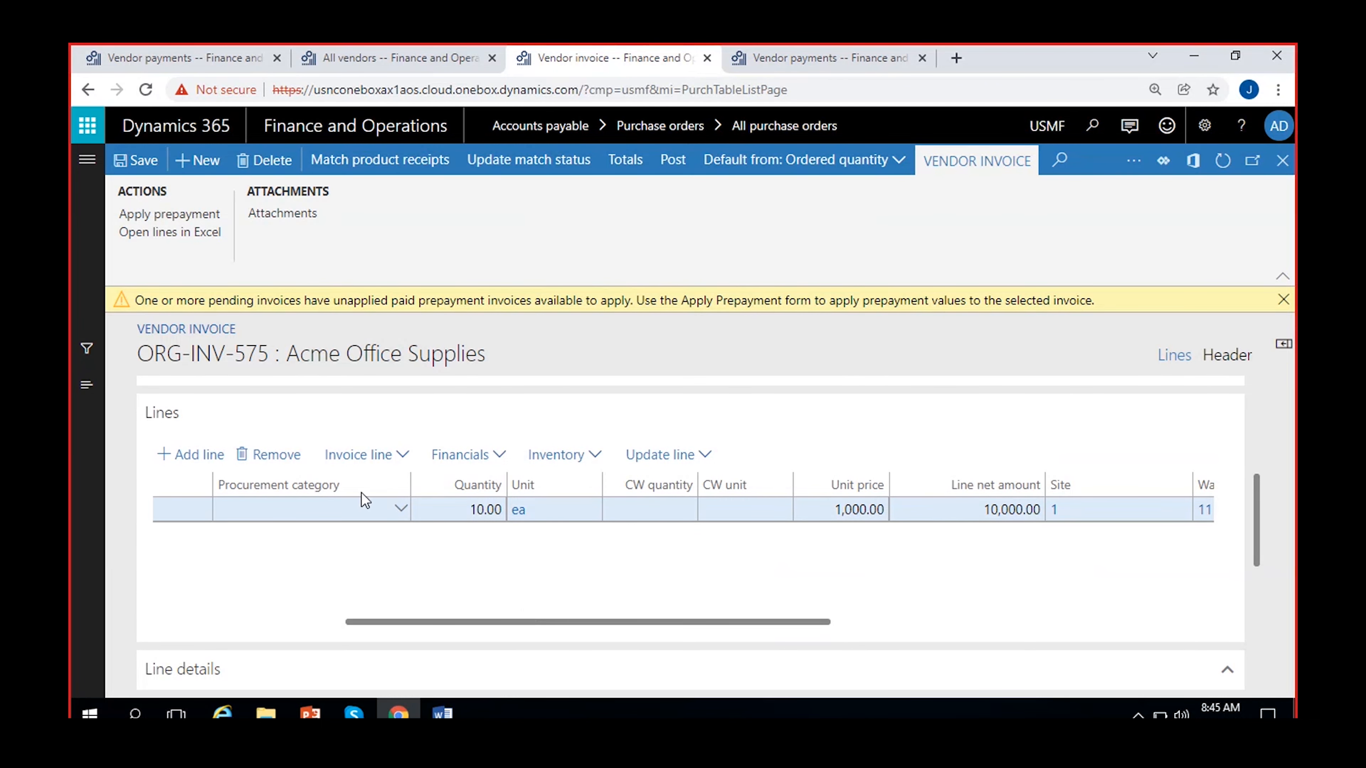
click(951, 166)
click(170, 215)
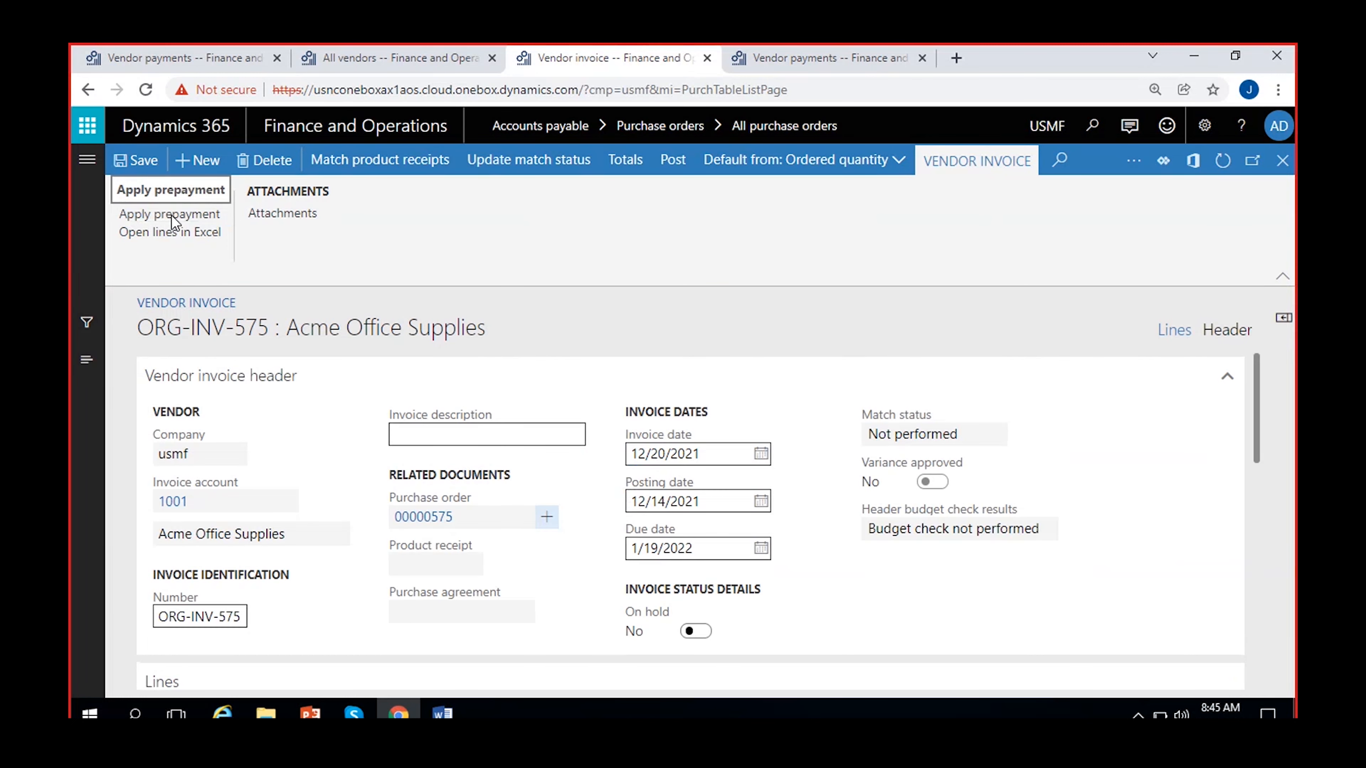
click(172, 216)
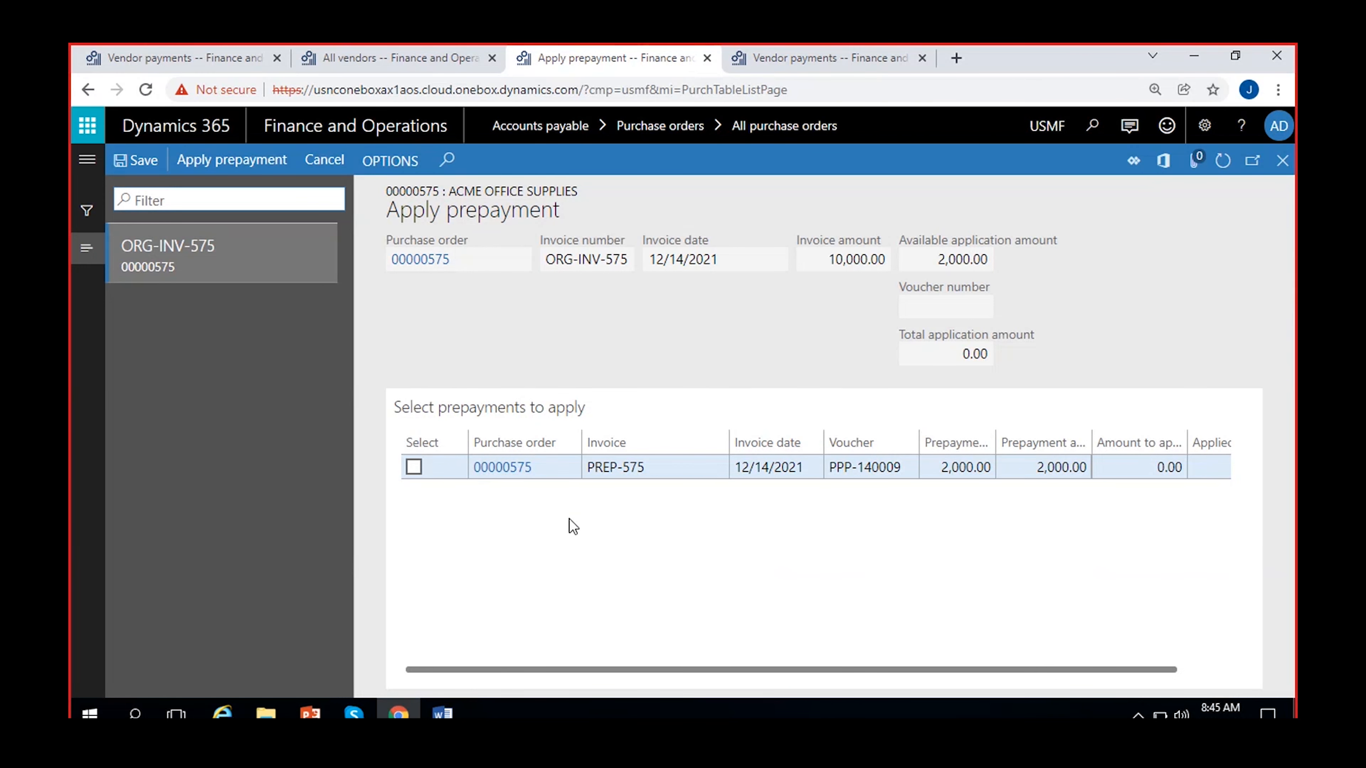
Select prepayment invoice PREP-575 for application to ORG-INV-575 and check its prepayment value and invoice number.
click(414, 469)
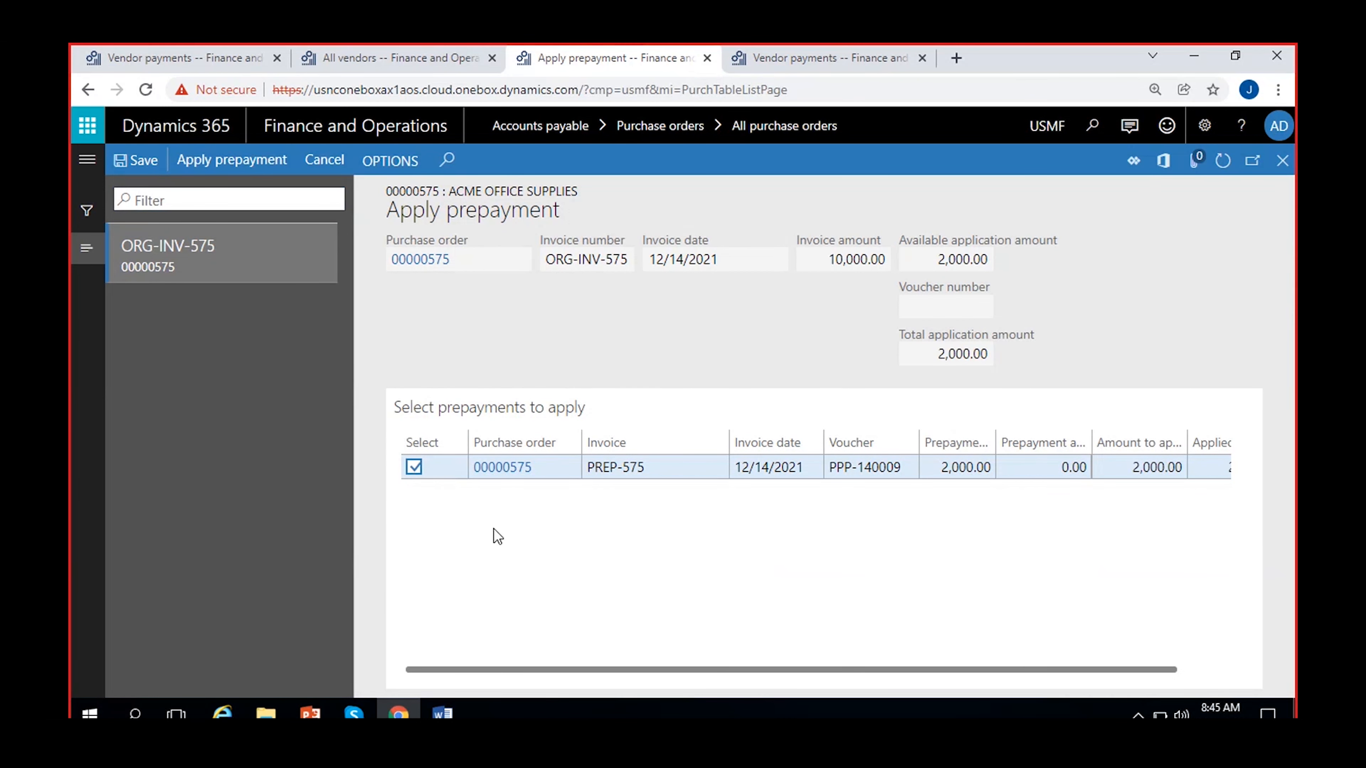
click(949, 467)
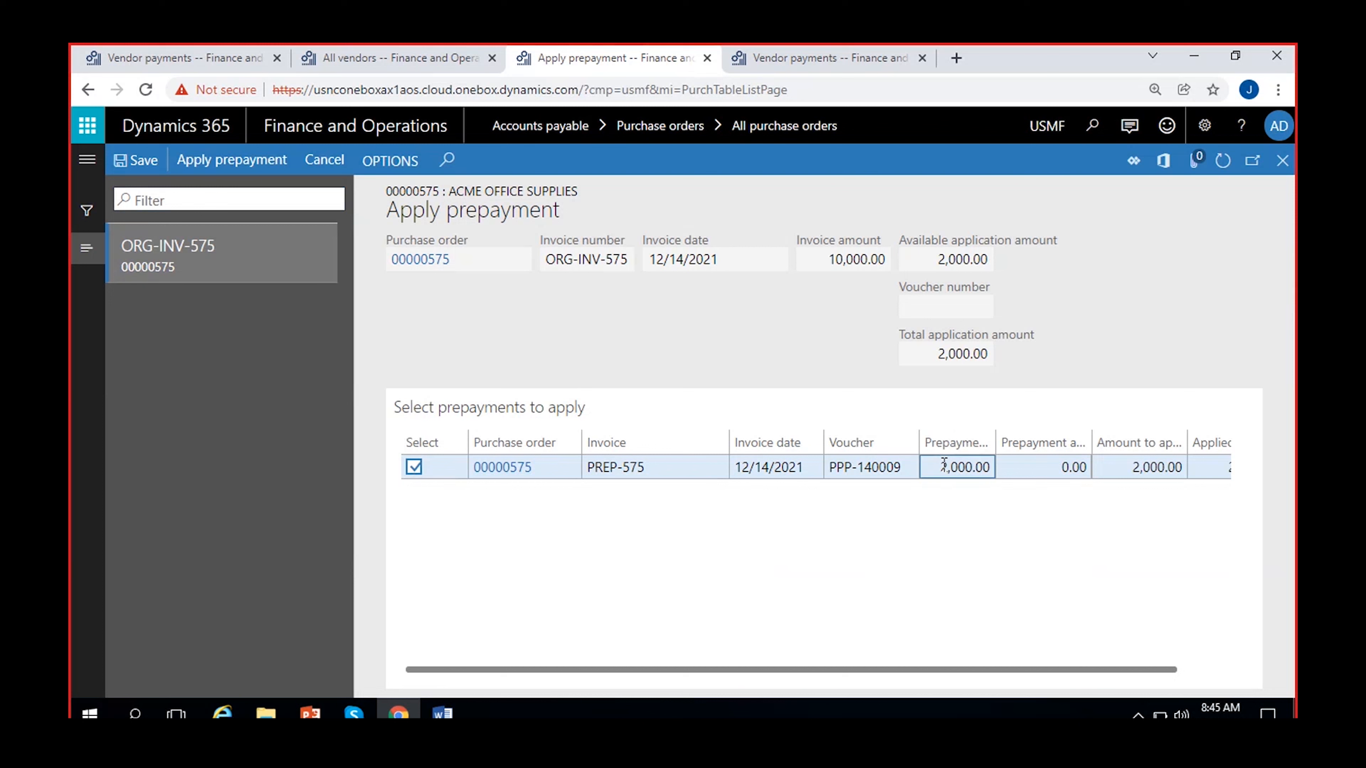
click(624, 467)
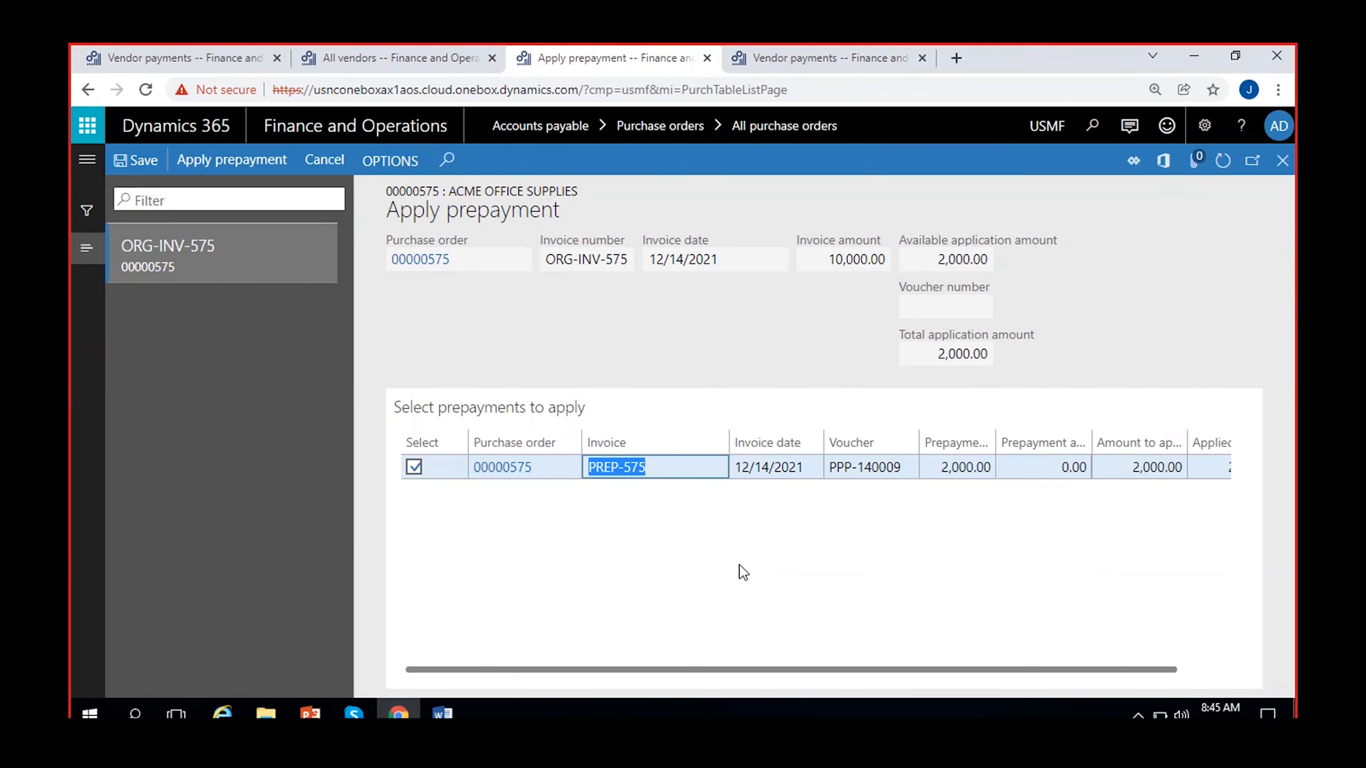
Apply the selected prepayment invoice PREP-575 to vendor invoice ORG-INV-575.
scroll(740, 572, right, 1)
scroll(608, 589, left, 1)
click(224, 163)
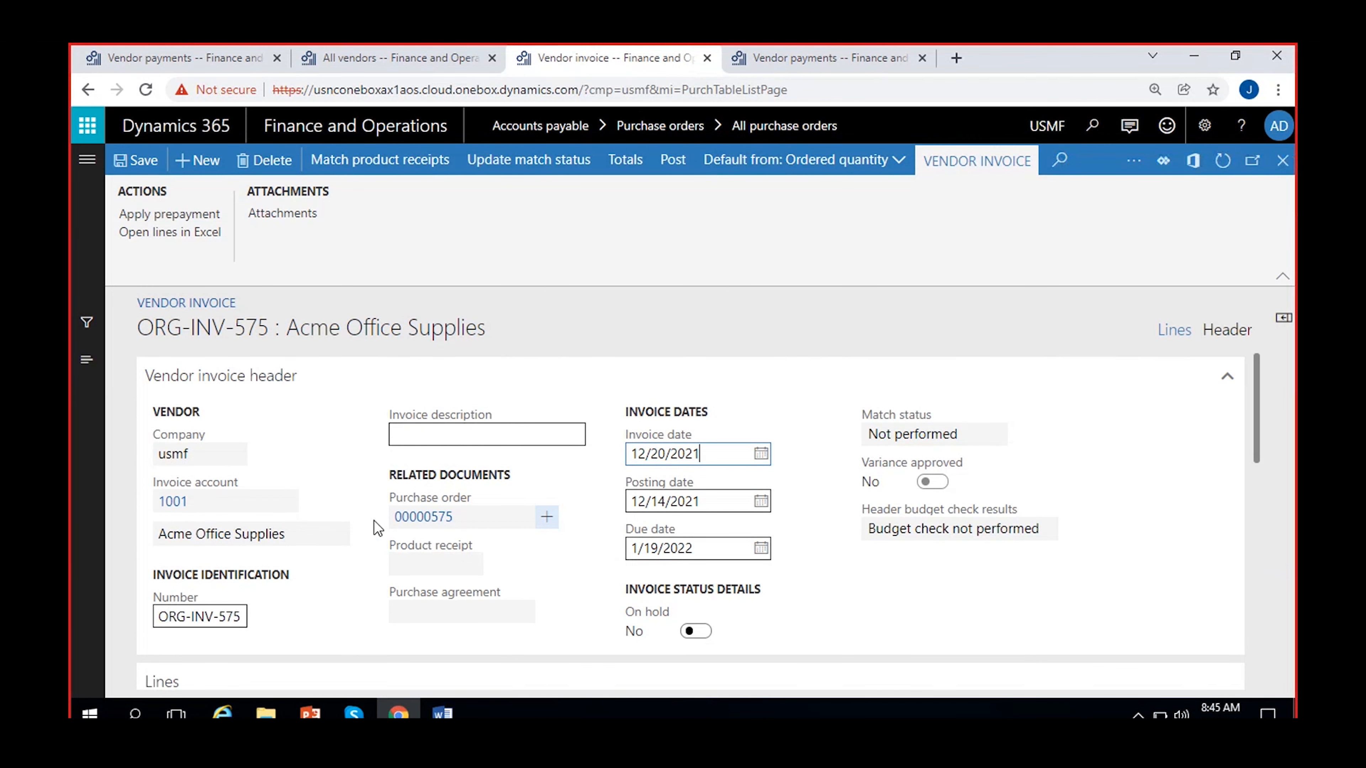
Review the invoice lines' quantities, net amounts and match results, including the prepayment line under the UTILITIES category.
scroll(373, 521, down, 5)
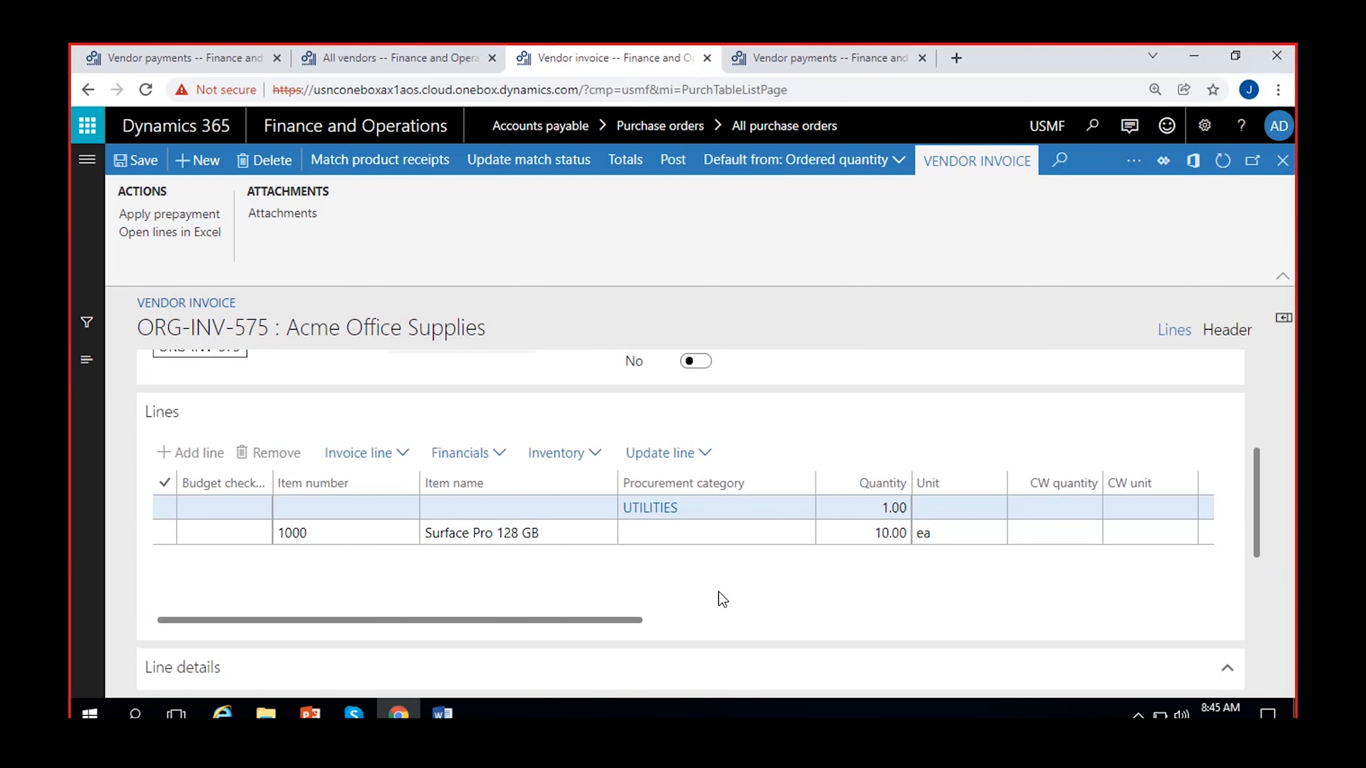
scroll(718, 591, right, 3)
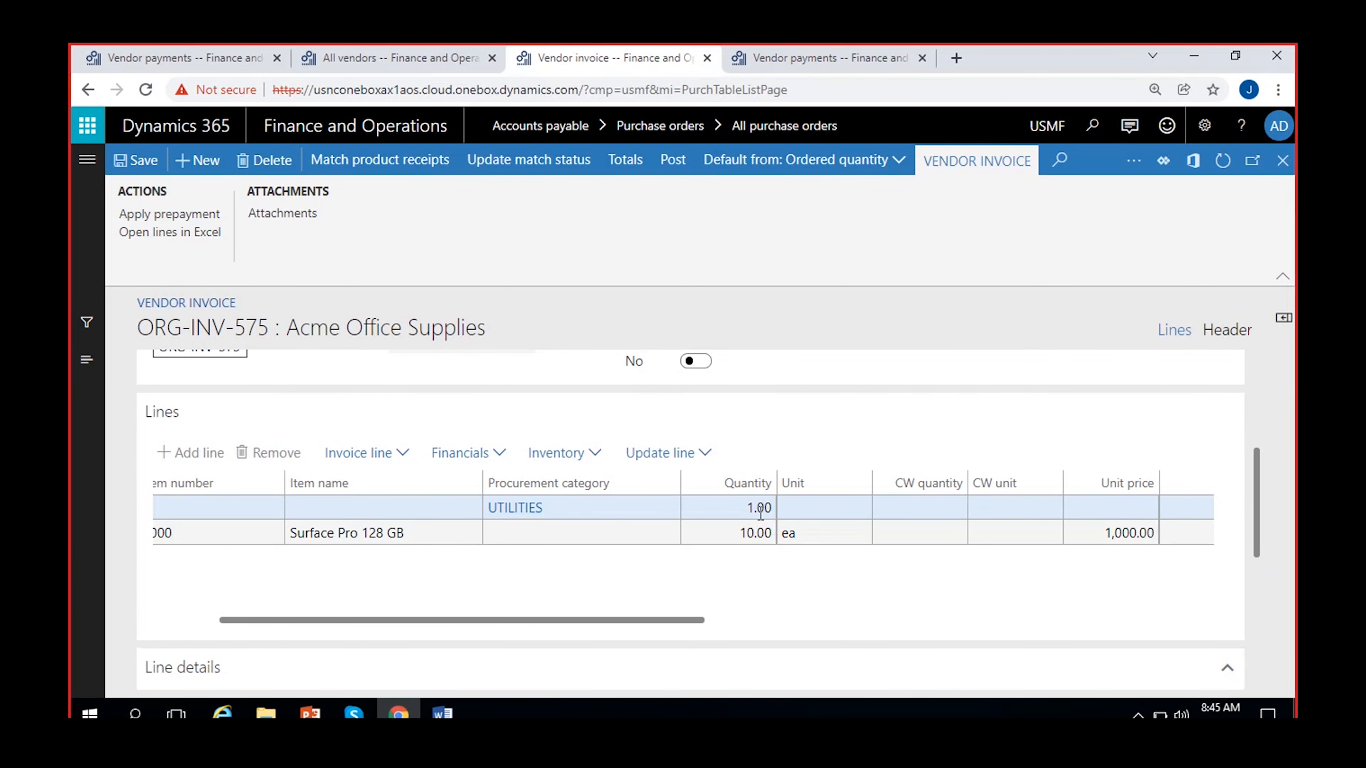
scroll(775, 531, right, 2)
click(466, 510)
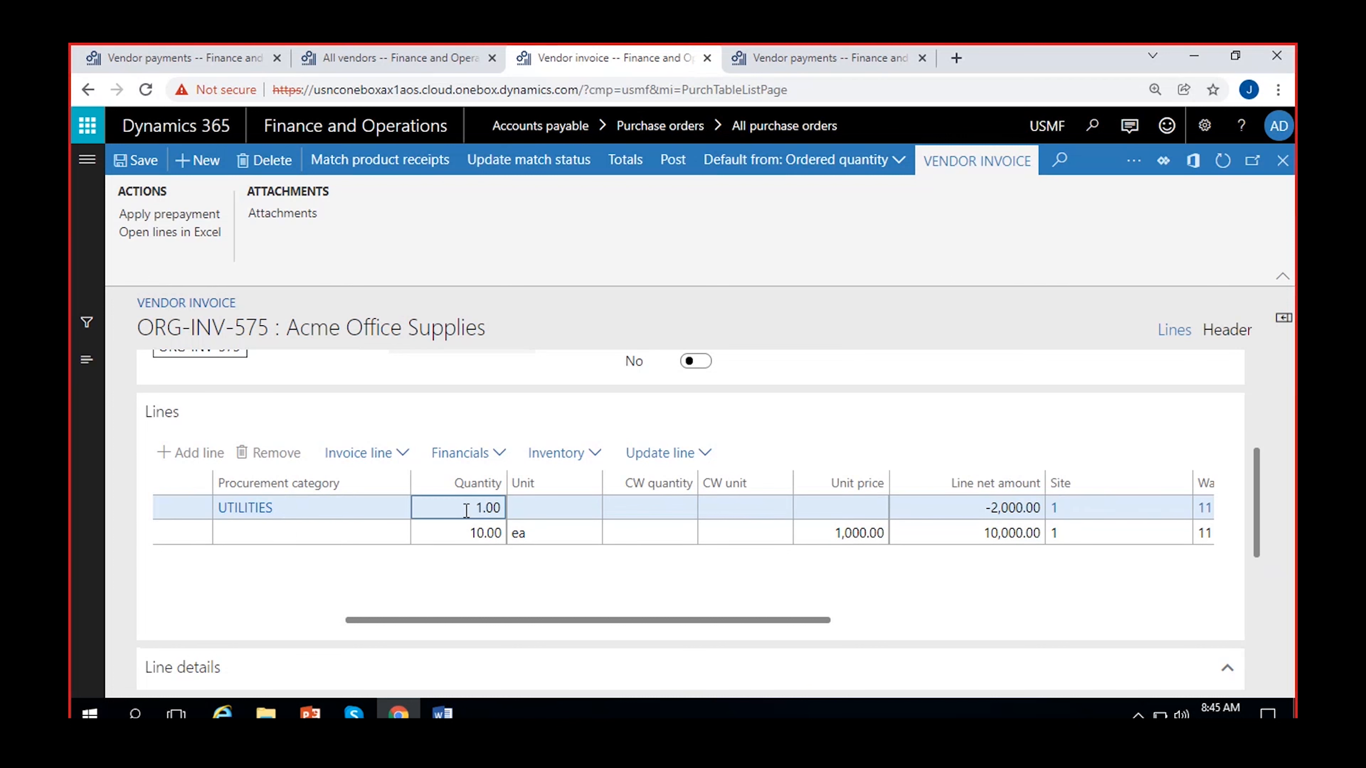
click(975, 513)
scroll(991, 613, right, 3)
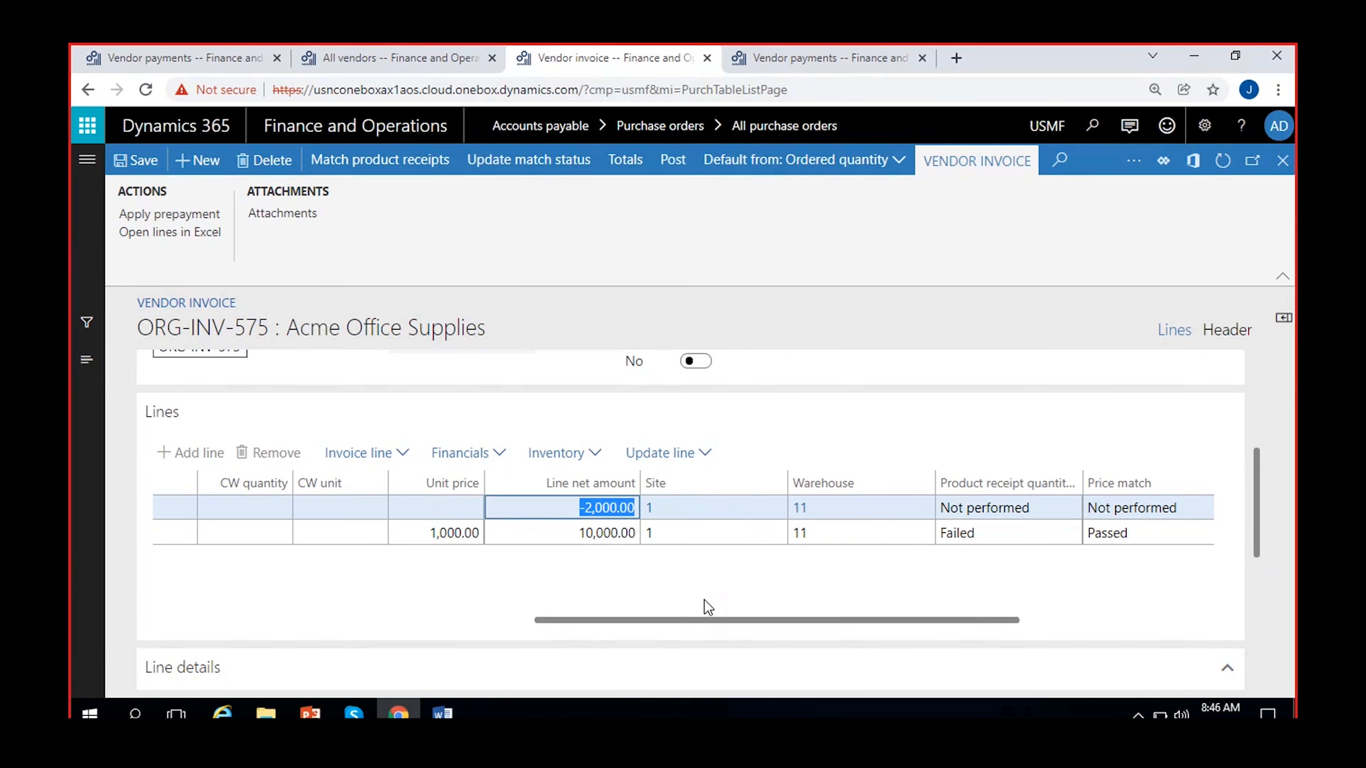
Update the match status of invoice ORG-INV-575 and check it in the invoice header.
click(616, 573)
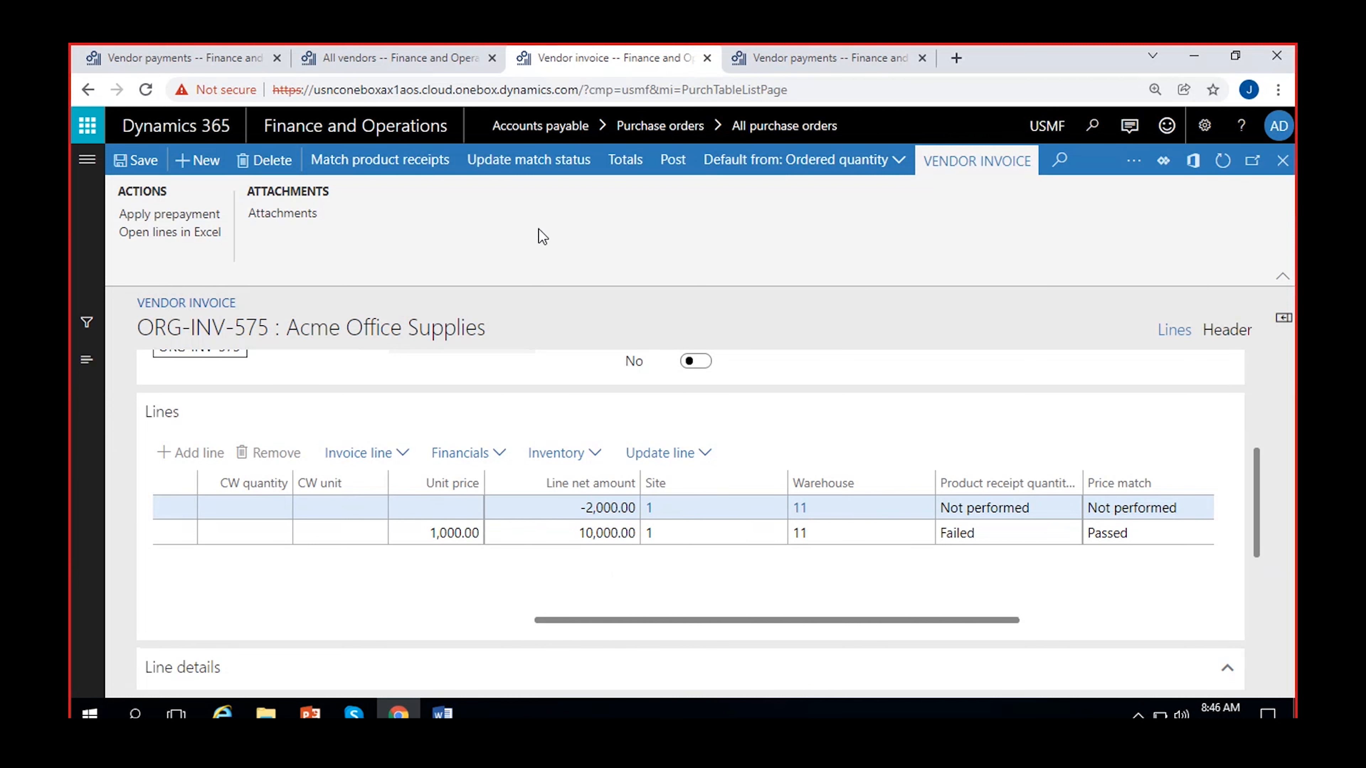
click(519, 172)
scroll(1262, 473, up, 5)
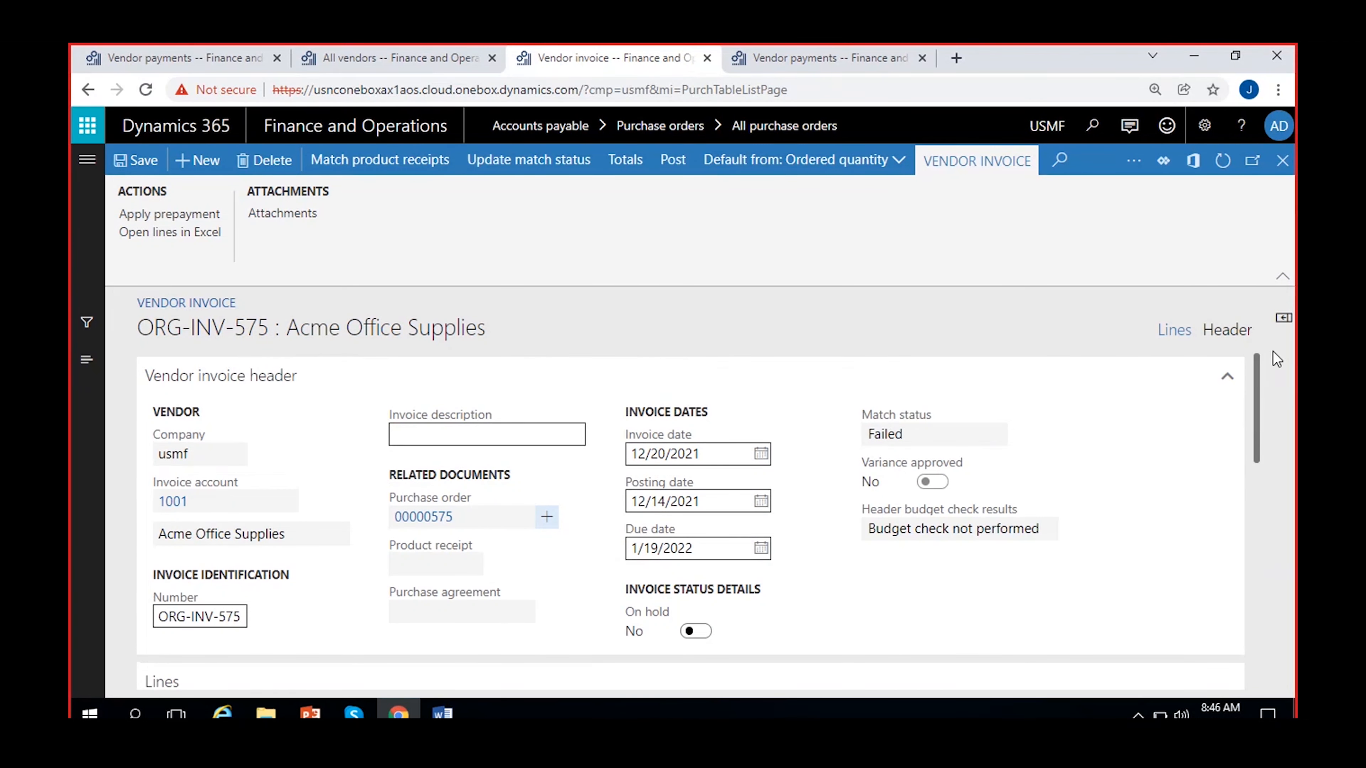
Review the invoice validation settings in the Accounts payable parameters, including the line matching policy.
click(794, 68)
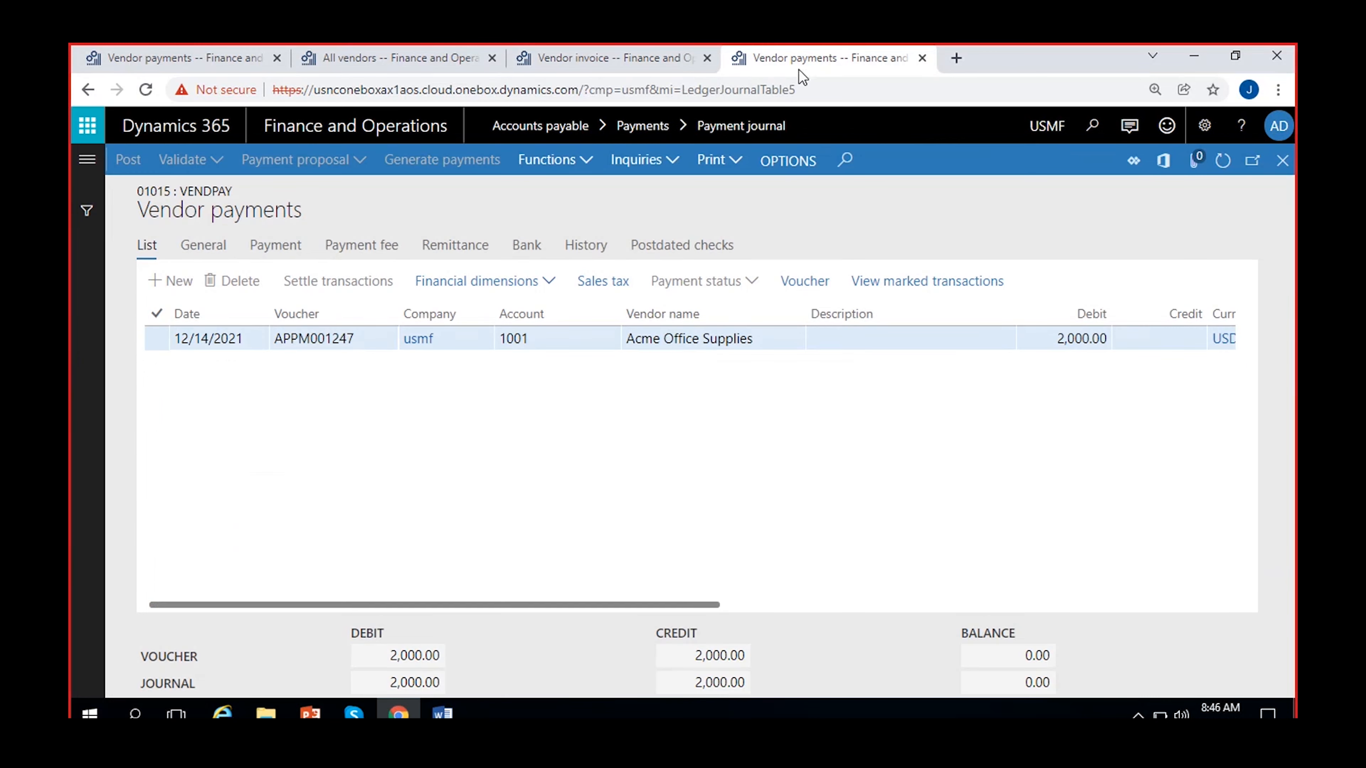
click(92, 168)
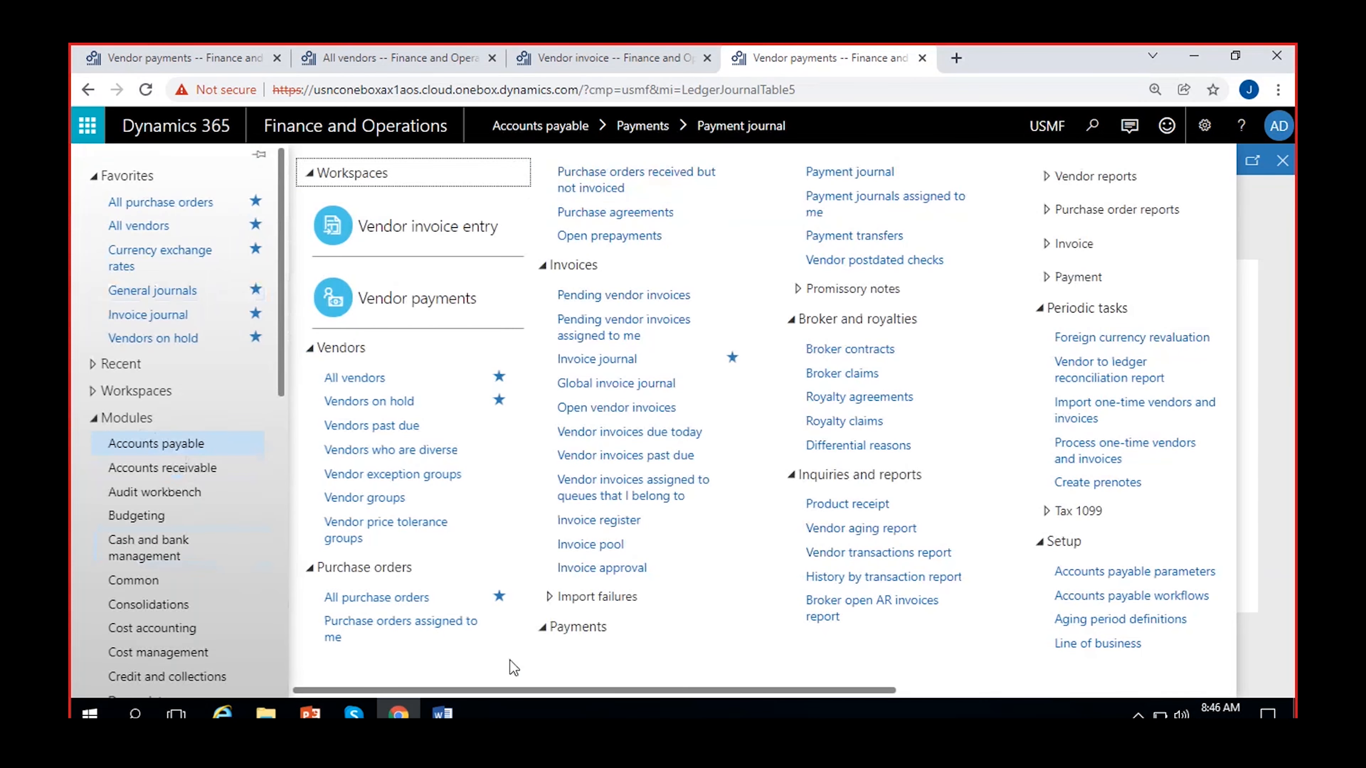
drag(528, 691, 863, 690)
click(657, 574)
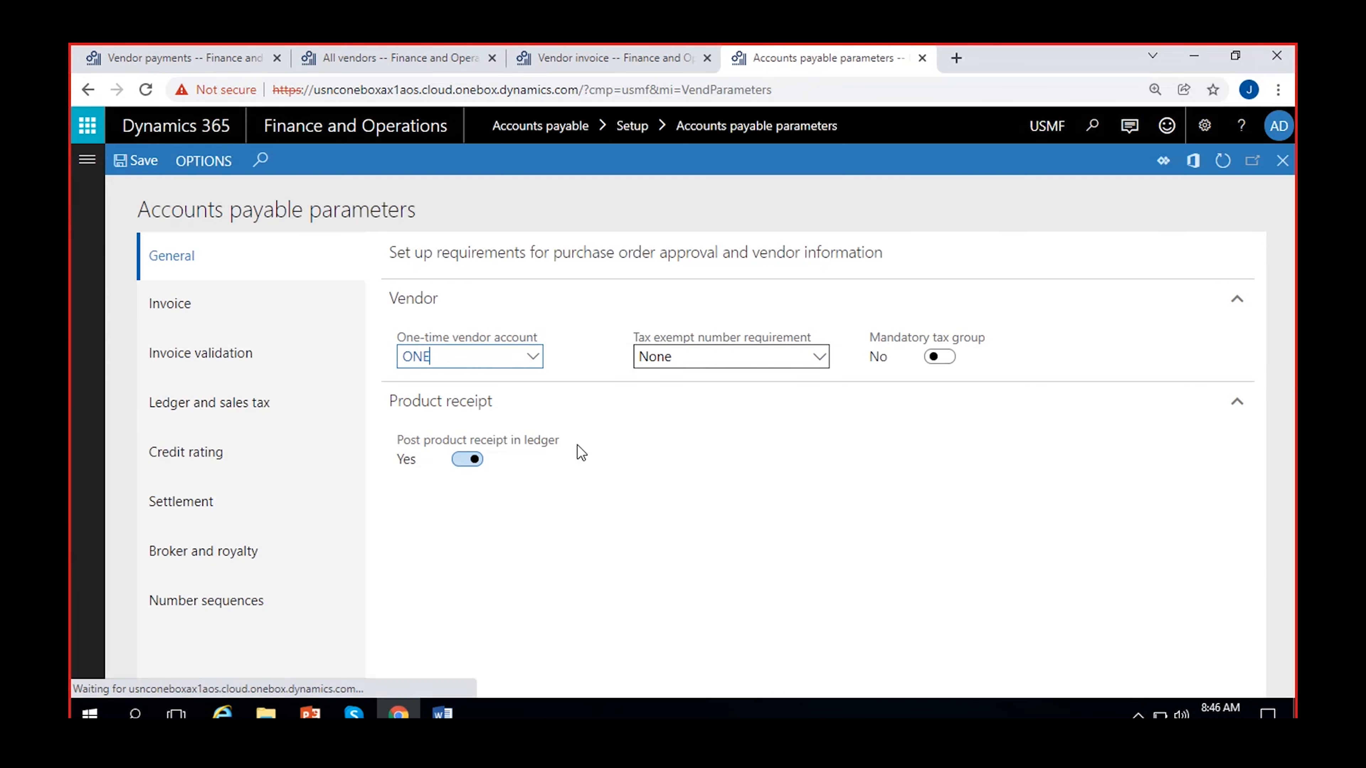
click(213, 355)
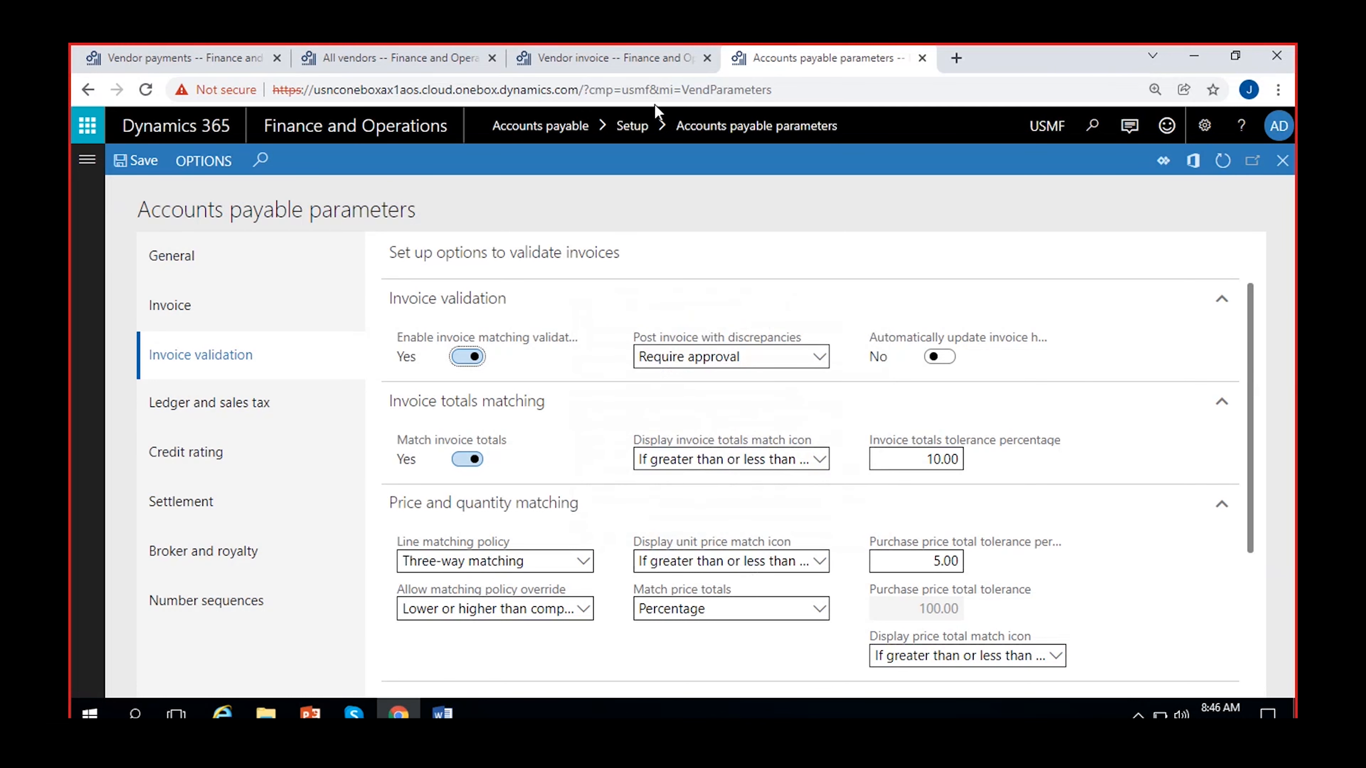
Return to vendor invoice ORG-INV-575 and review the match status and matching policy of its lines in the invoice matching details.
click(629, 67)
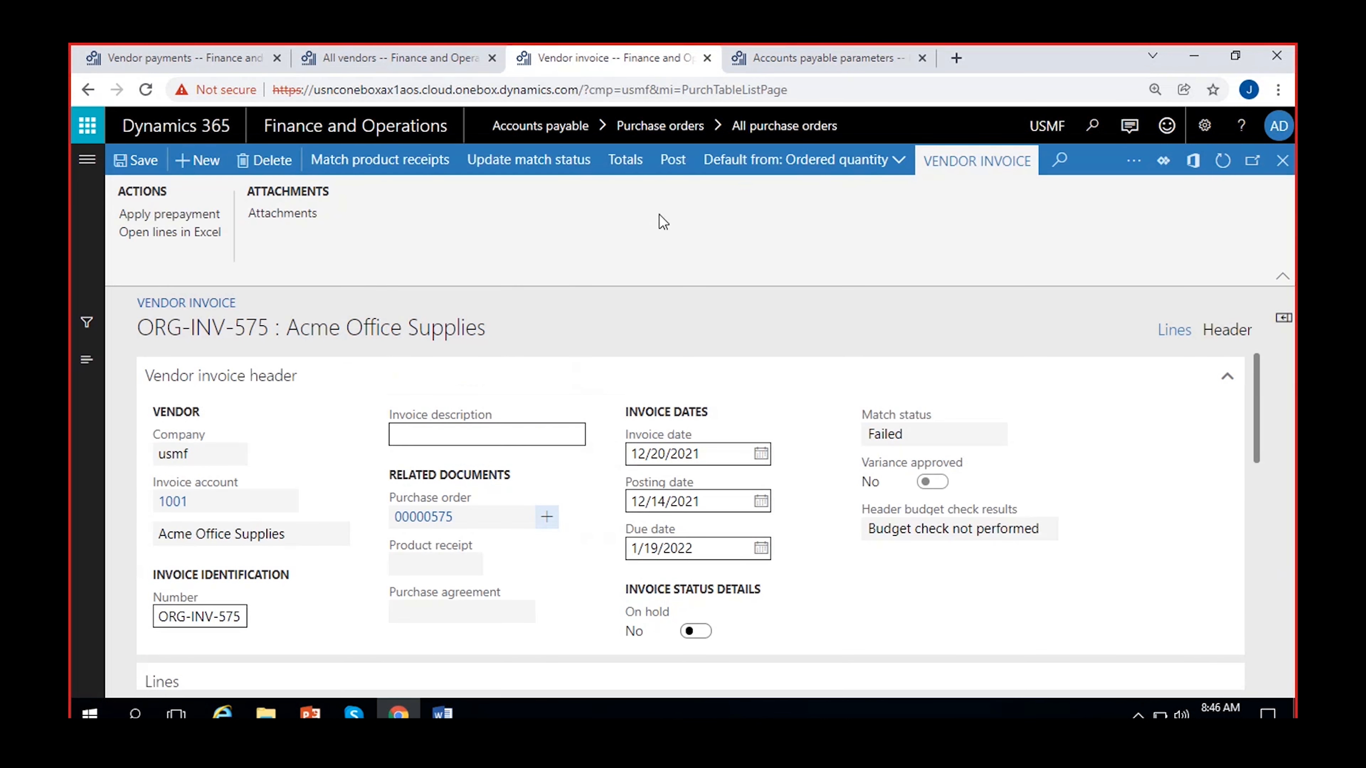
click(1135, 160)
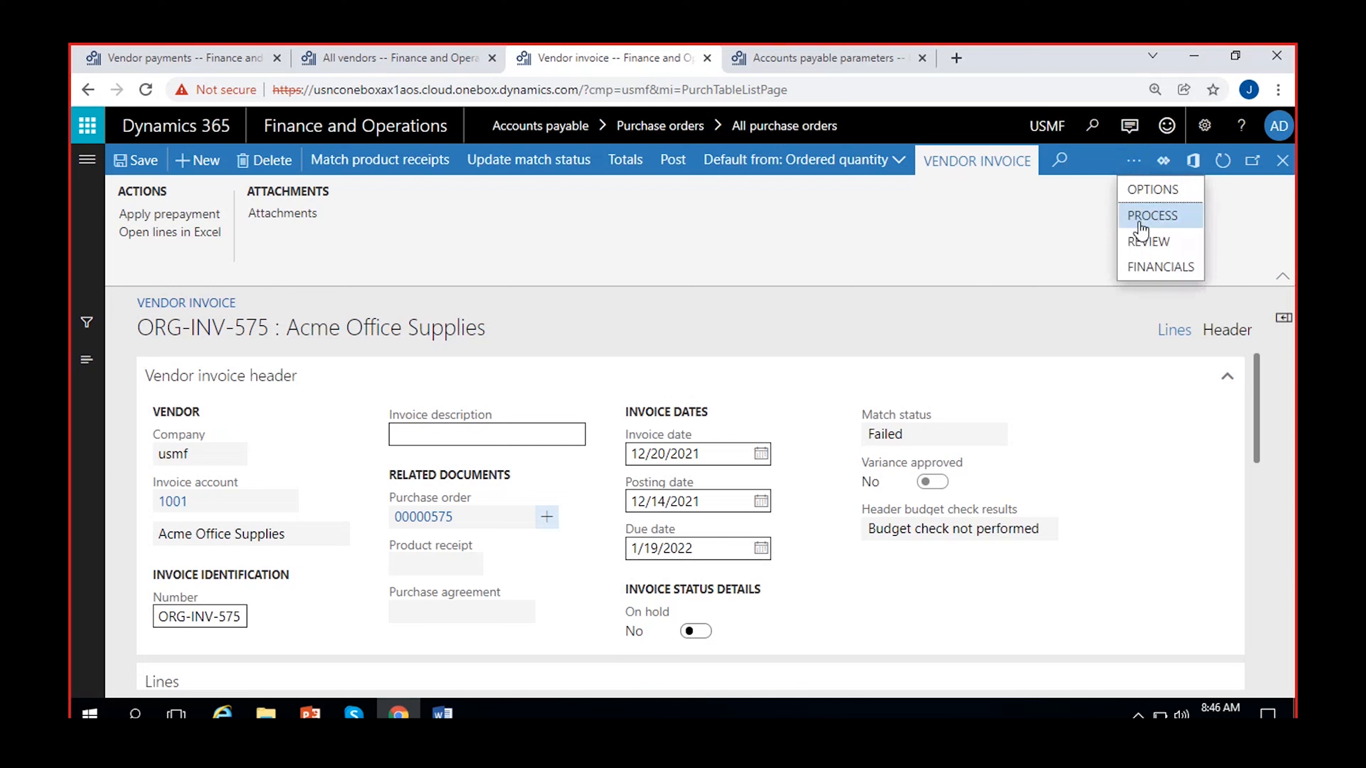
click(1146, 269)
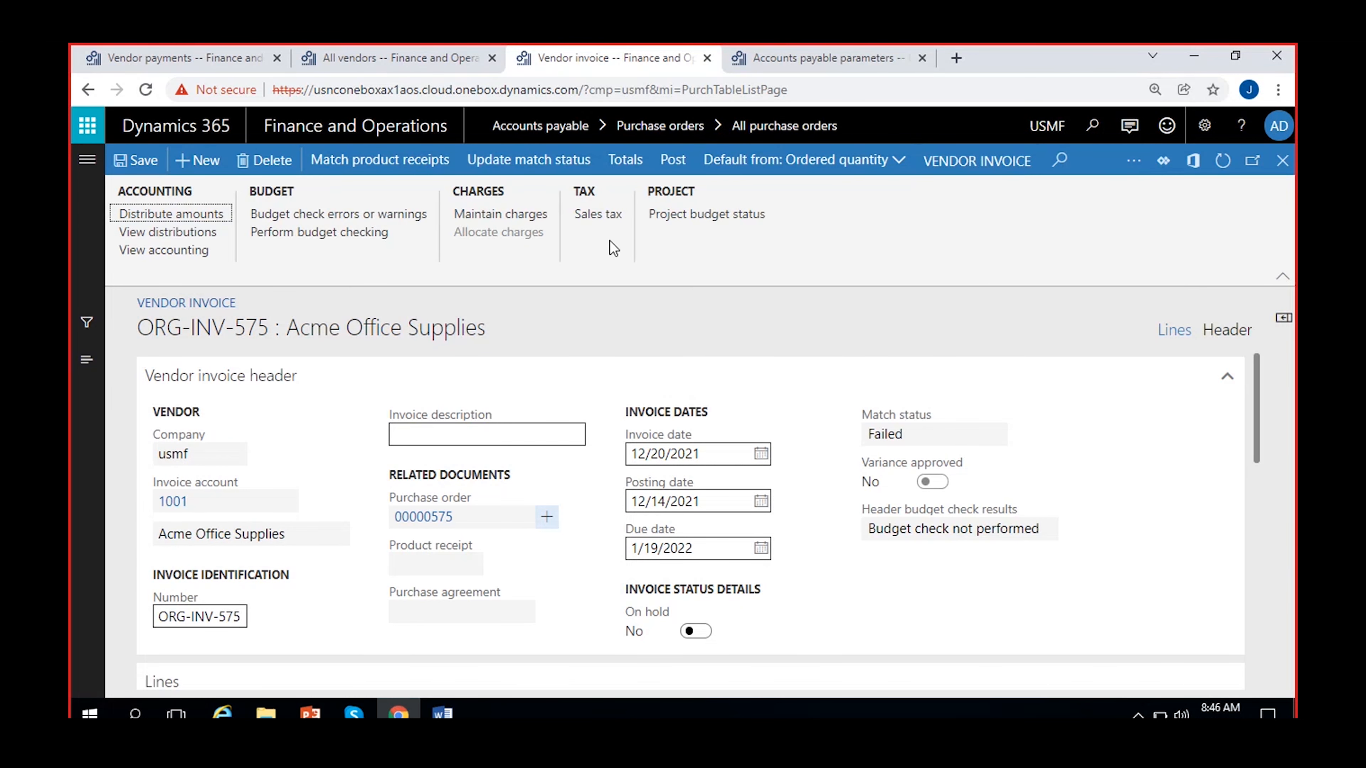
click(1134, 160)
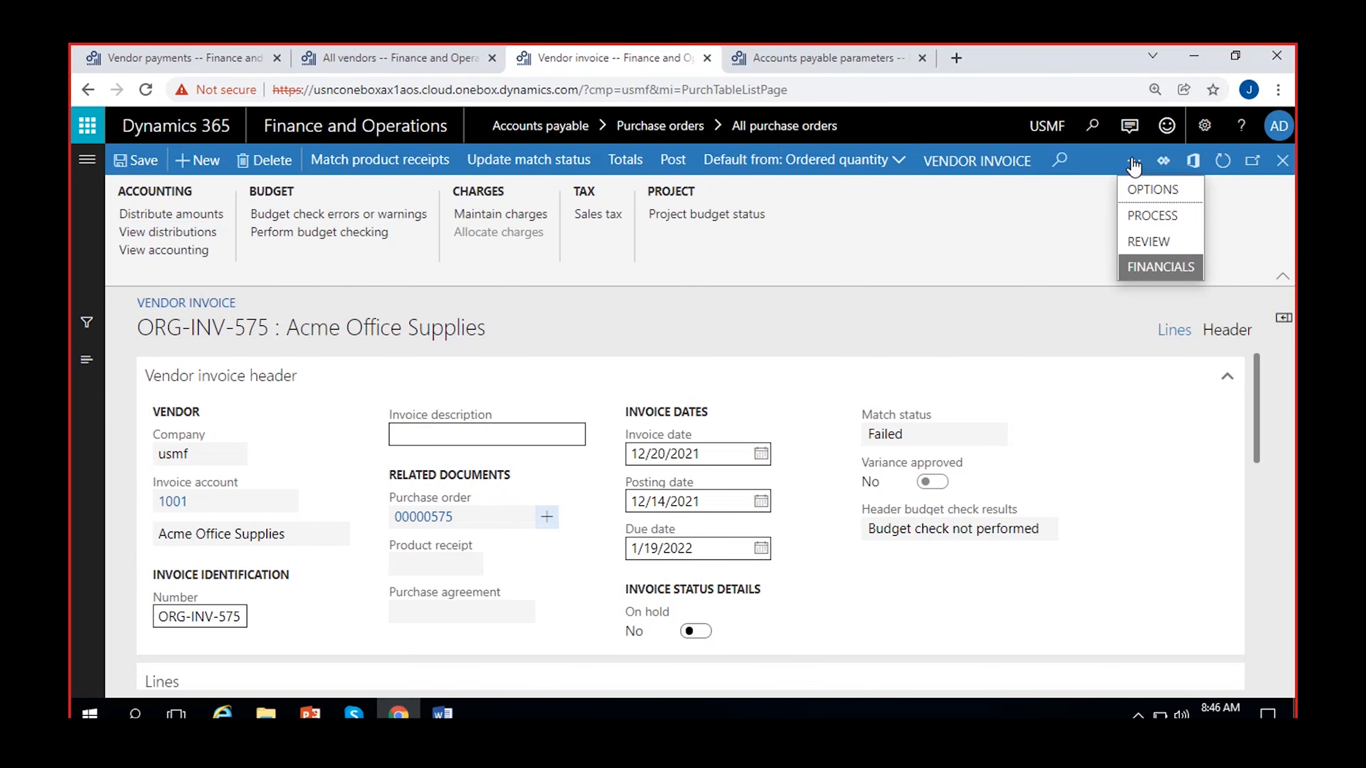
click(1136, 218)
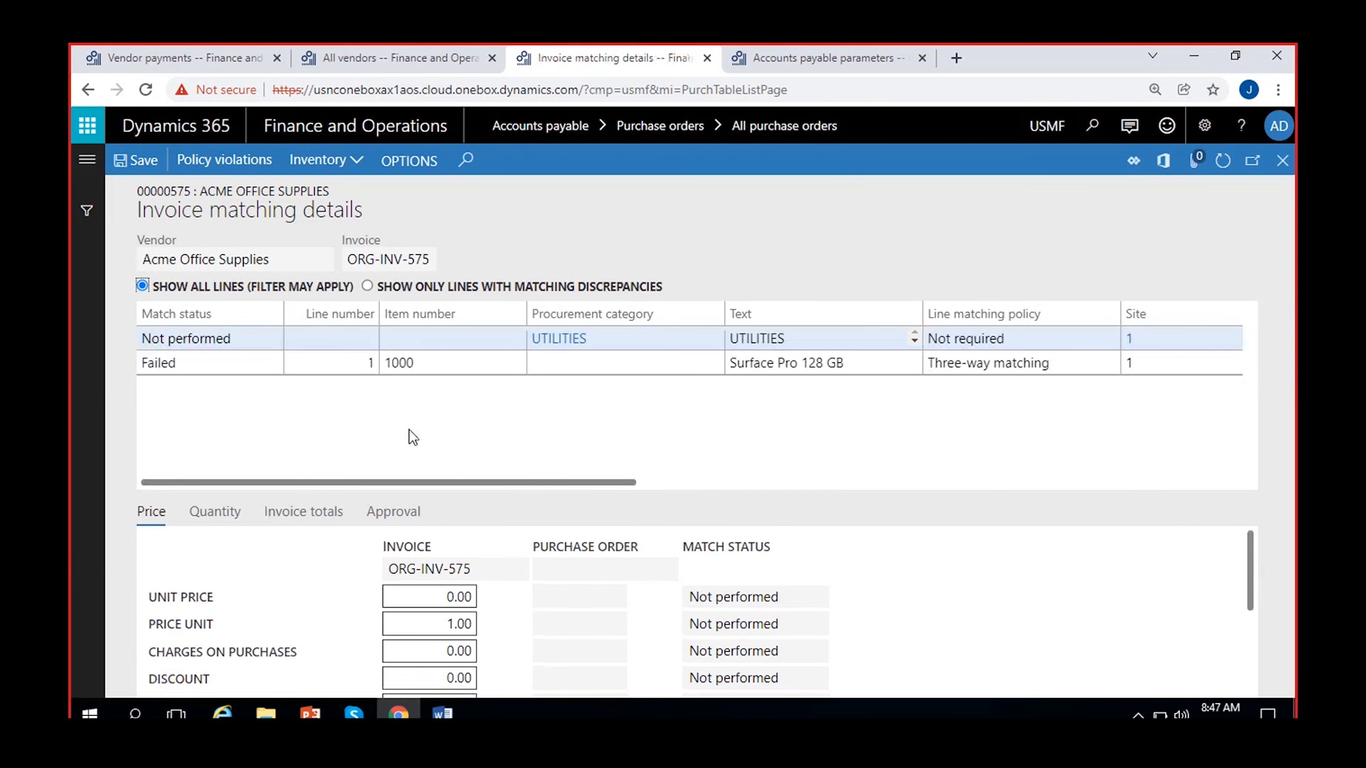
scroll(413, 437, right, 4)
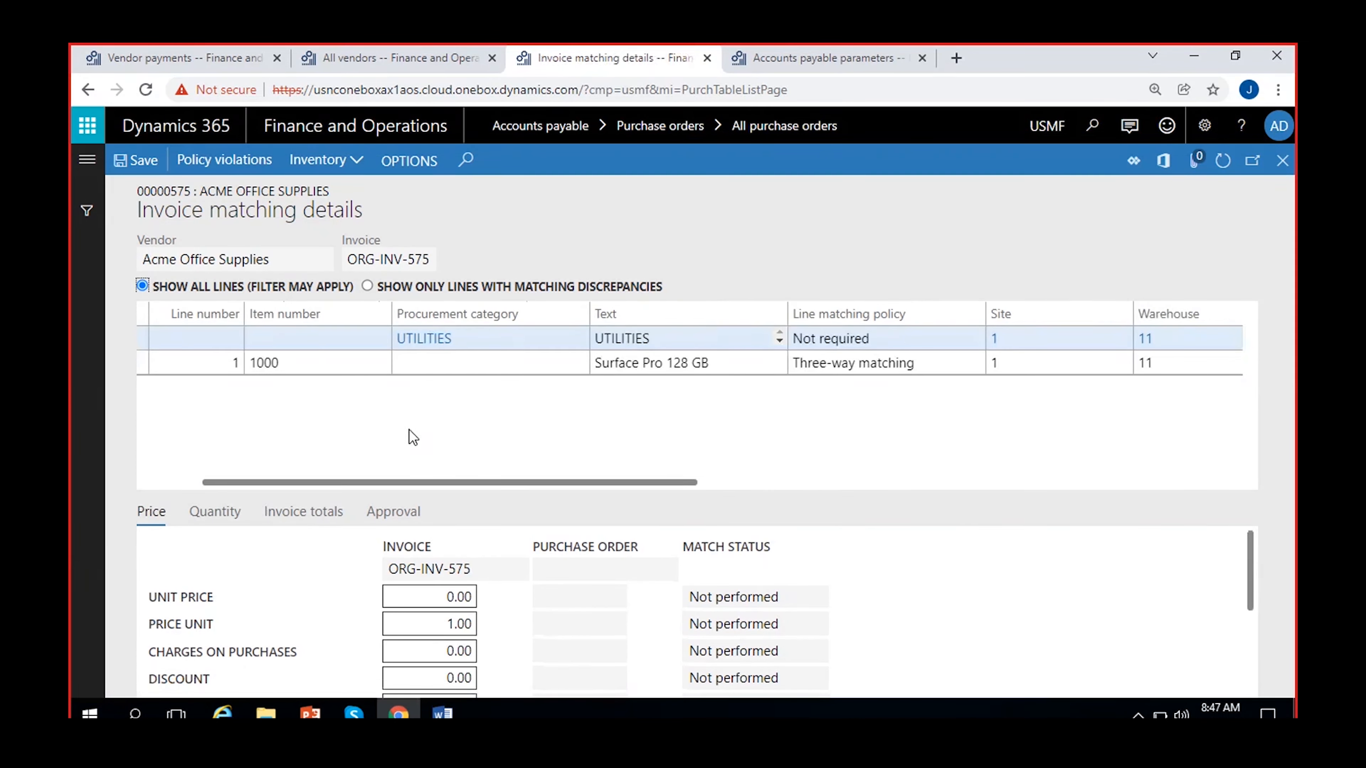
scroll(413, 437, left, 4)
scroll(299, 588, down, 3)
scroll(299, 588, up, 3)
Examine the price and quantity matching of the Surface Pro 128 GB line and close the matching details.
click(272, 365)
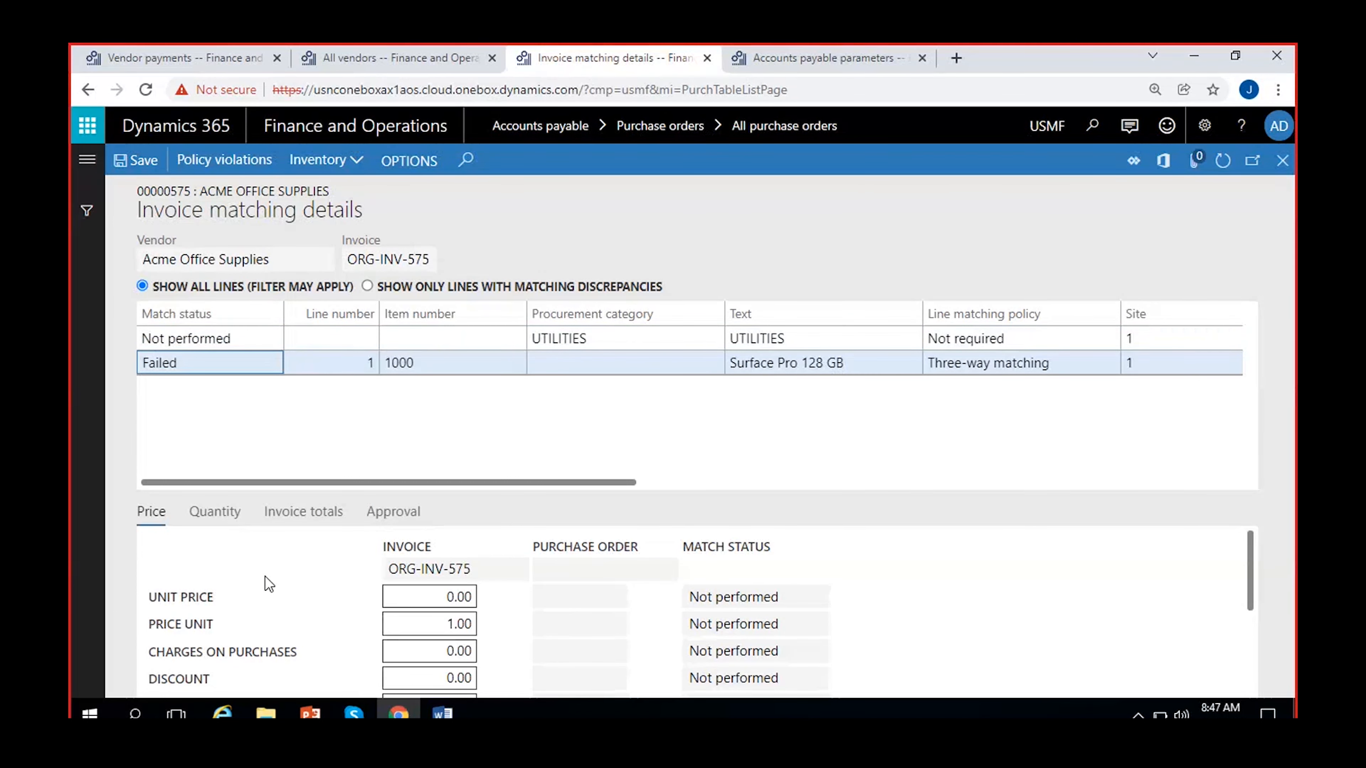
scroll(267, 578, down, 3)
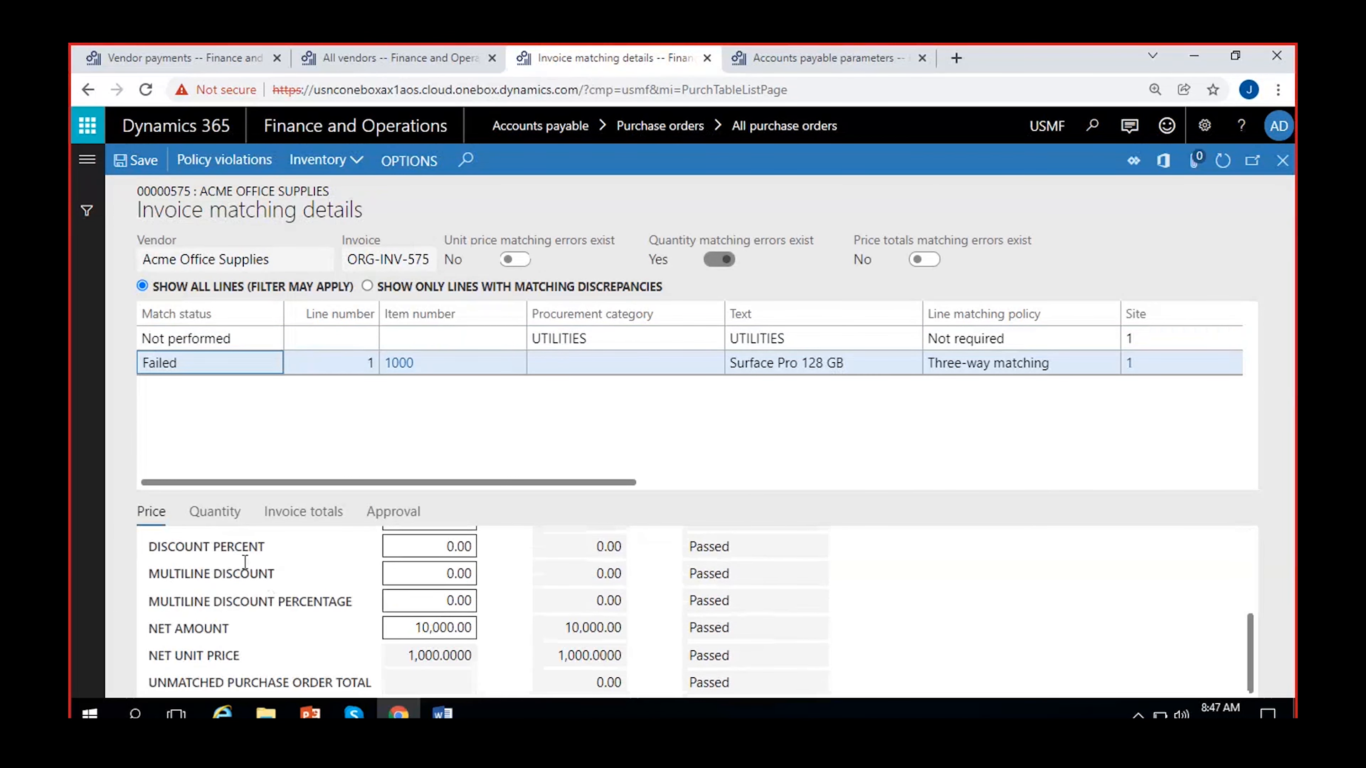
click(211, 512)
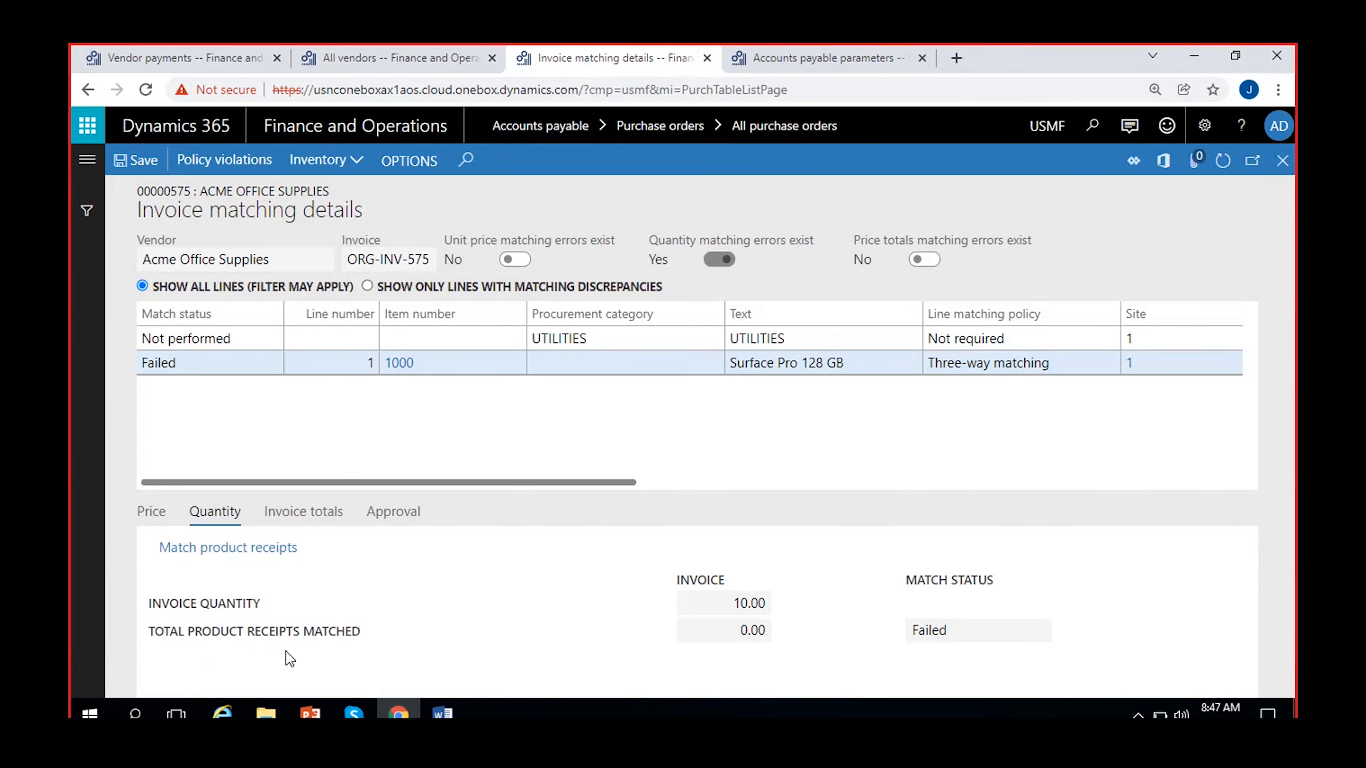
click(152, 511)
click(1282, 161)
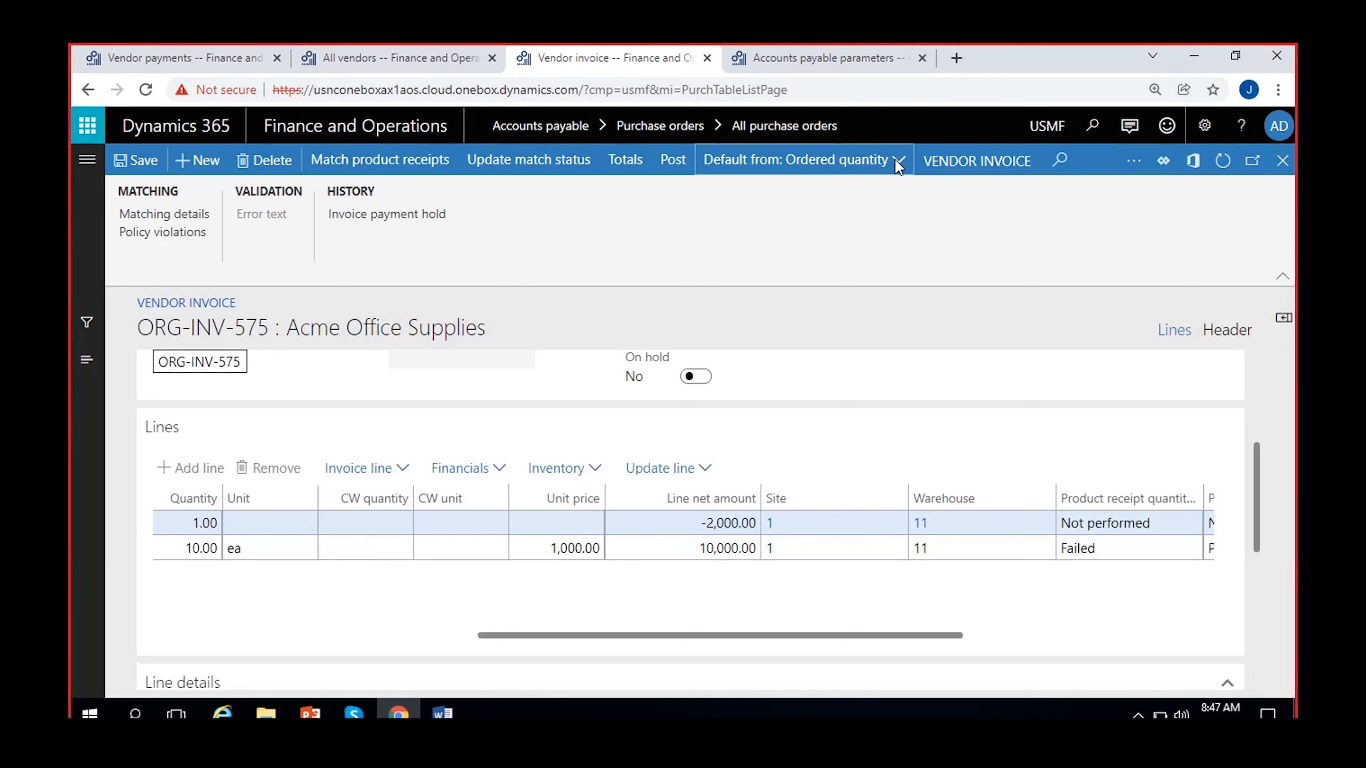
Set the default quantity for the vendor invoice lines to Product receipt quantity.
click(895, 159)
click(890, 243)
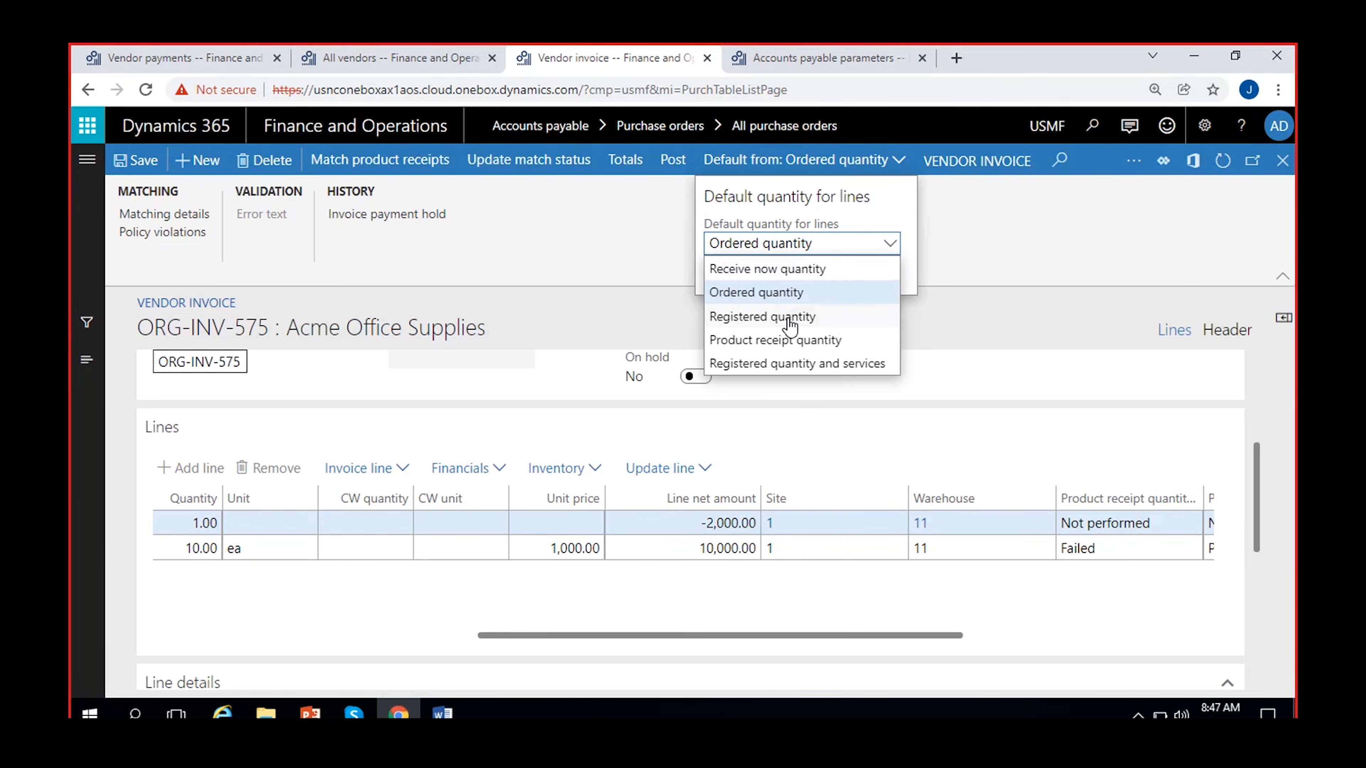
click(778, 340)
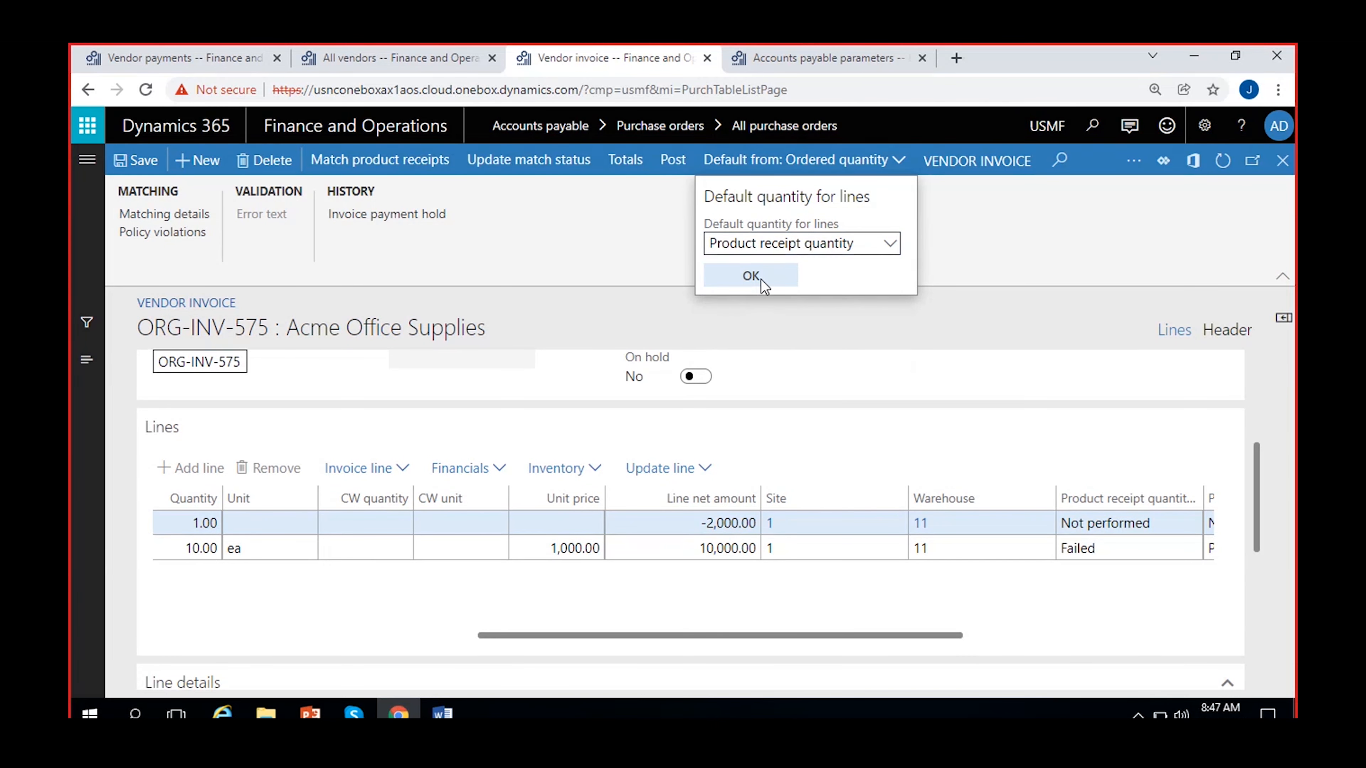
click(761, 277)
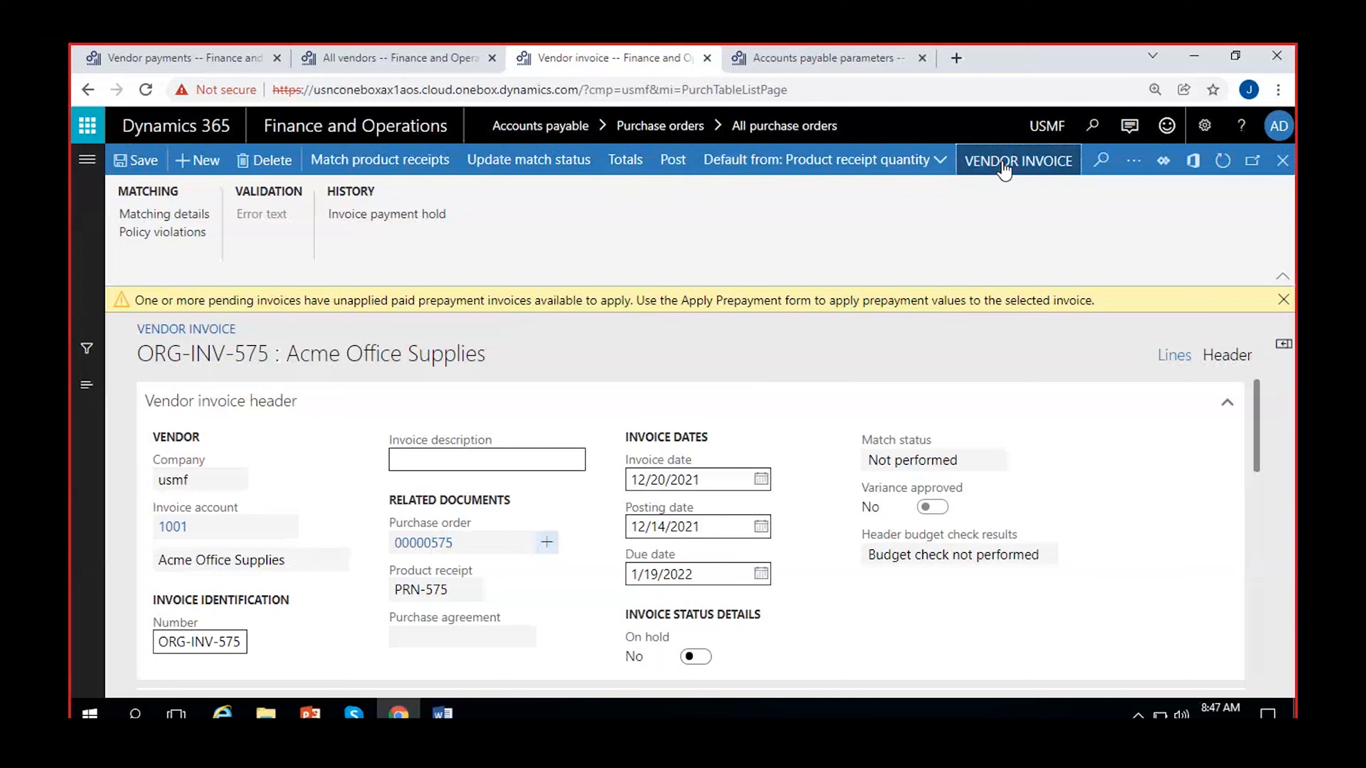
Reapply prepayment PREP-575 to vendor invoice ORG-INV-575.
click(1018, 161)
scroll(525, 472, down, 5)
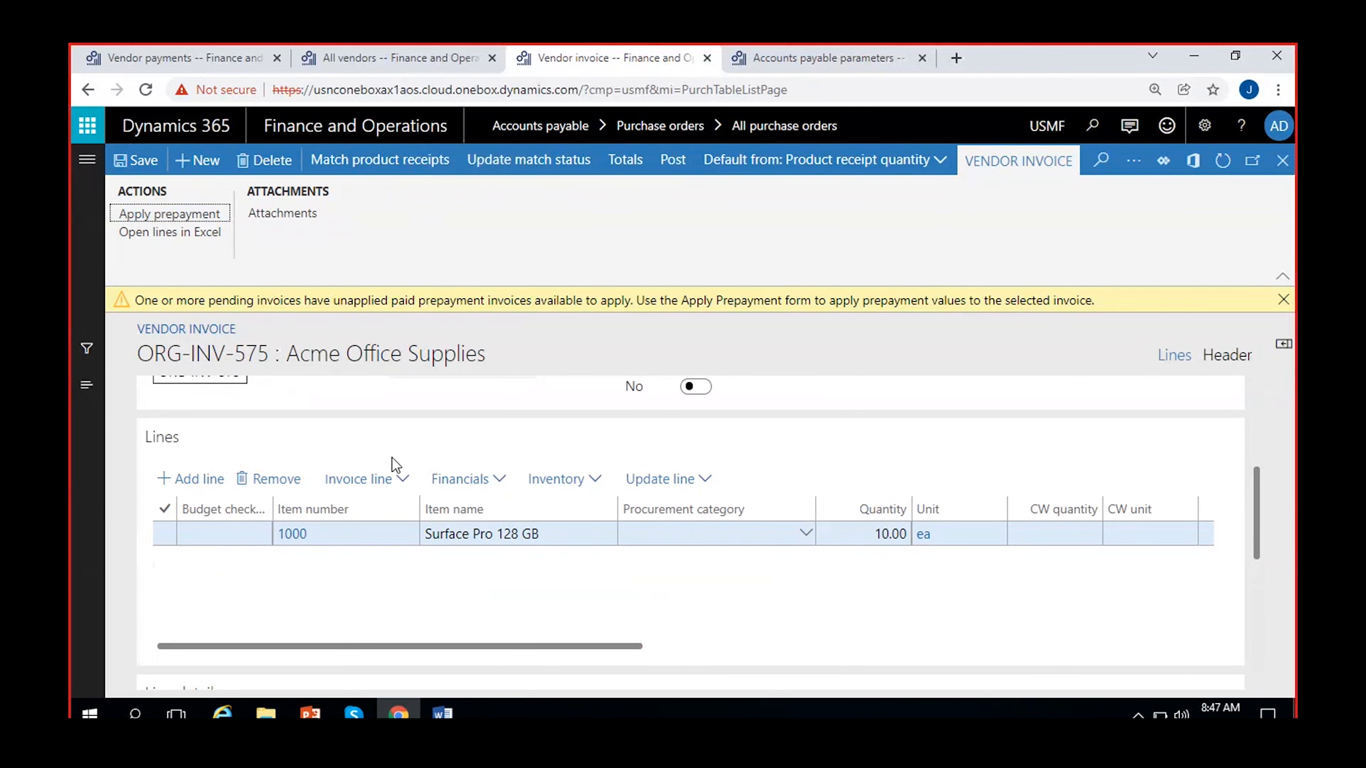
click(181, 215)
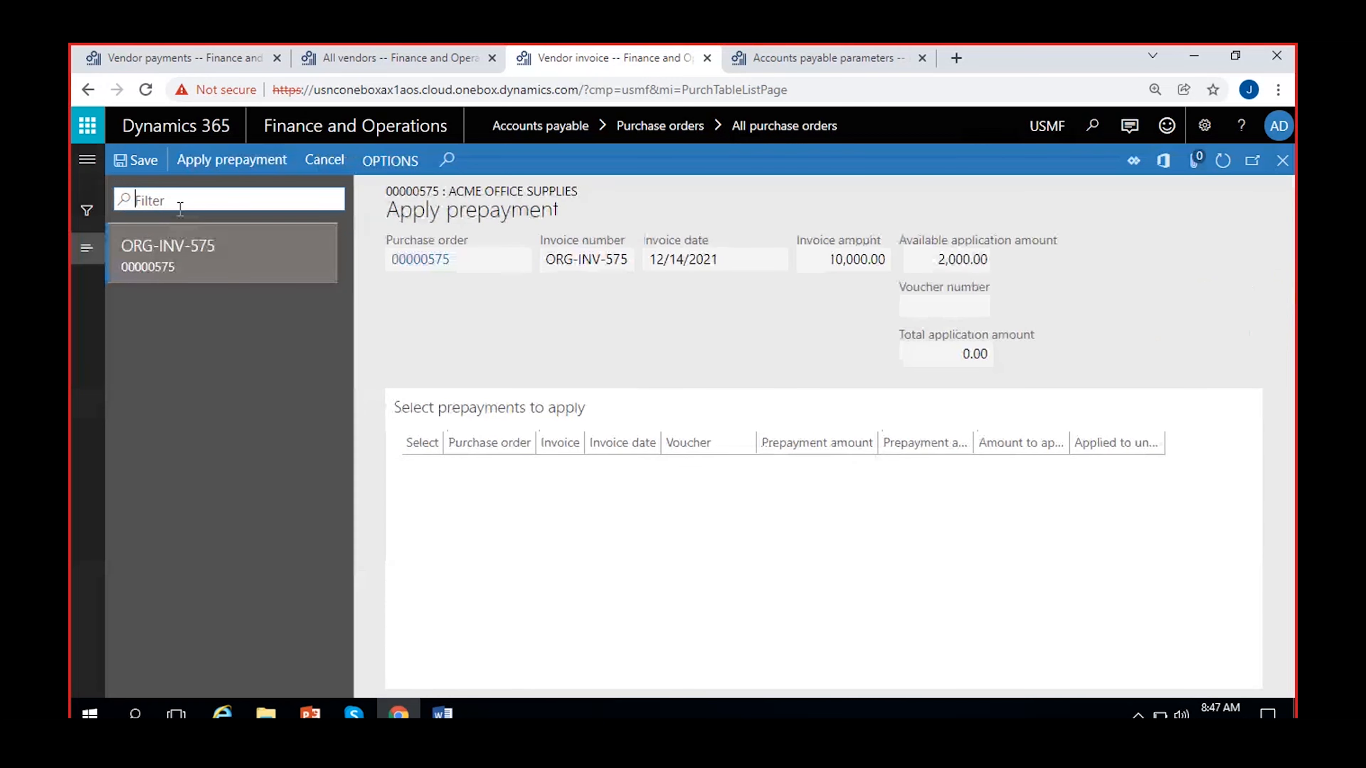
click(414, 467)
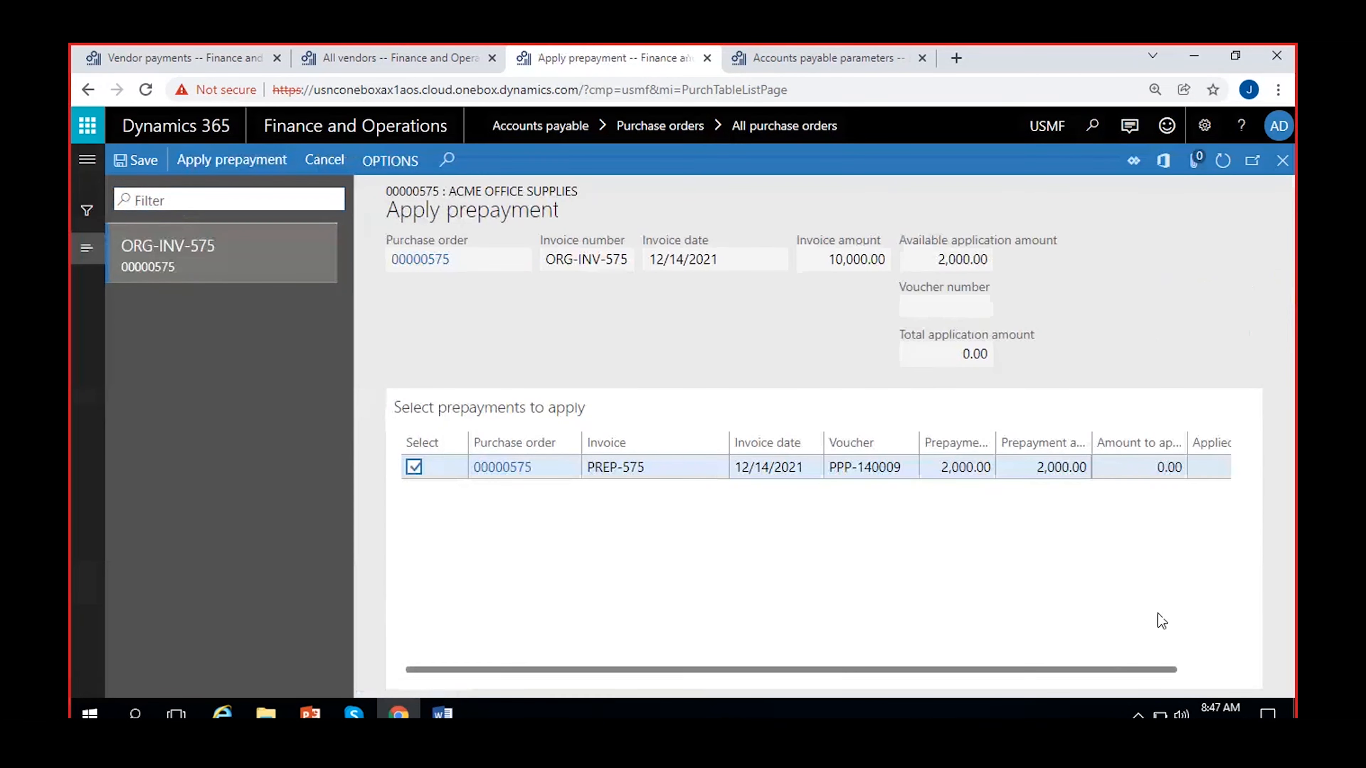
click(175, 162)
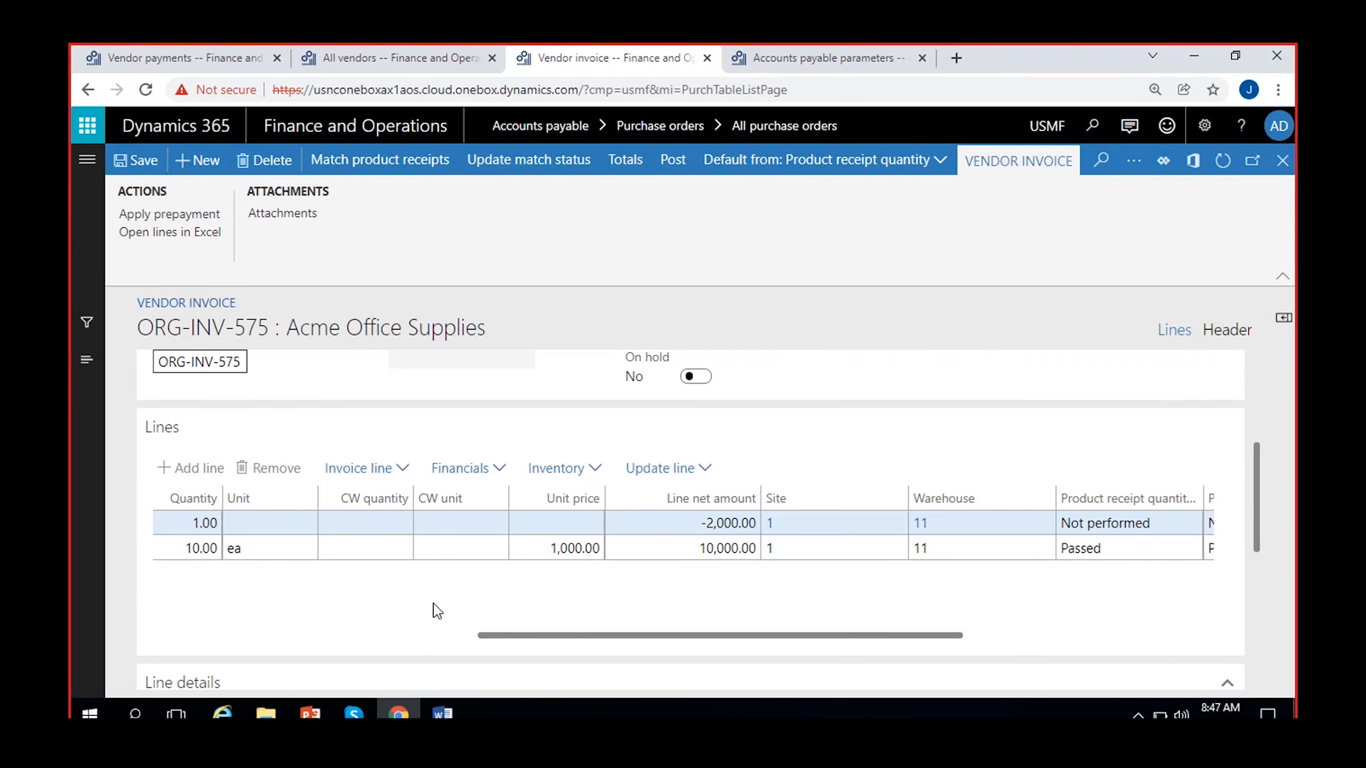
Update the match status of the vendor invoice based on product receipt quantity and check the result in its header.
click(518, 164)
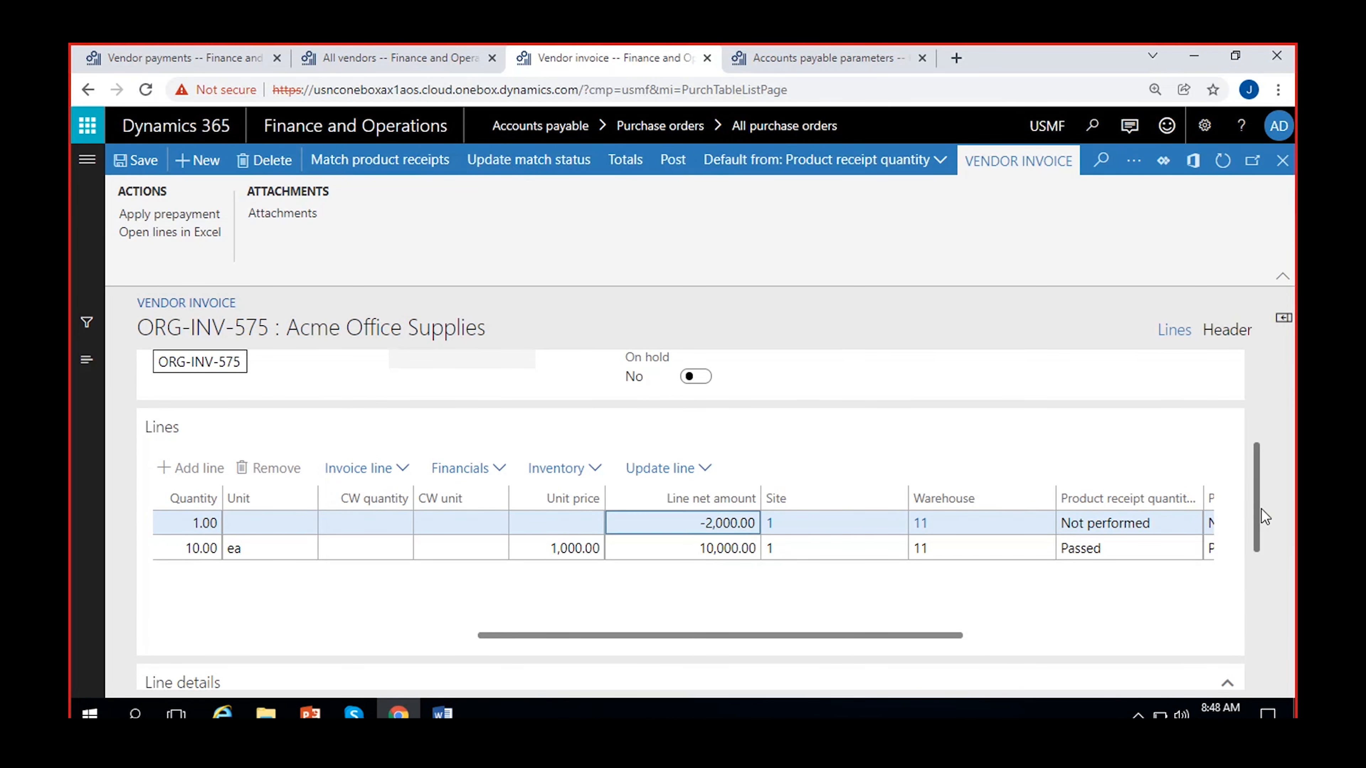
drag(1265, 514, 1264, 415)
click(879, 433)
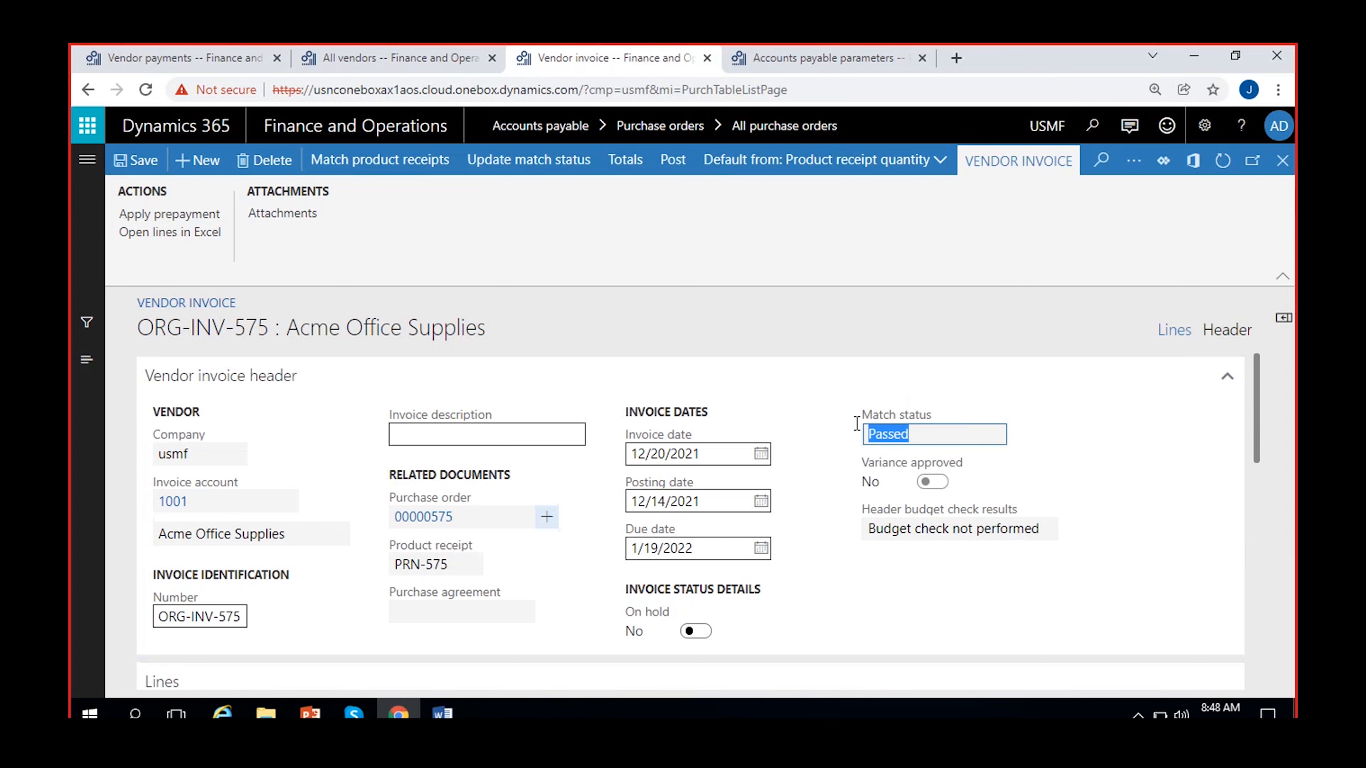
Check the prepayment line's net amount, post vendor invoice ORG-INV-575, and open the new messages.
drag(1258, 375, 1258, 480)
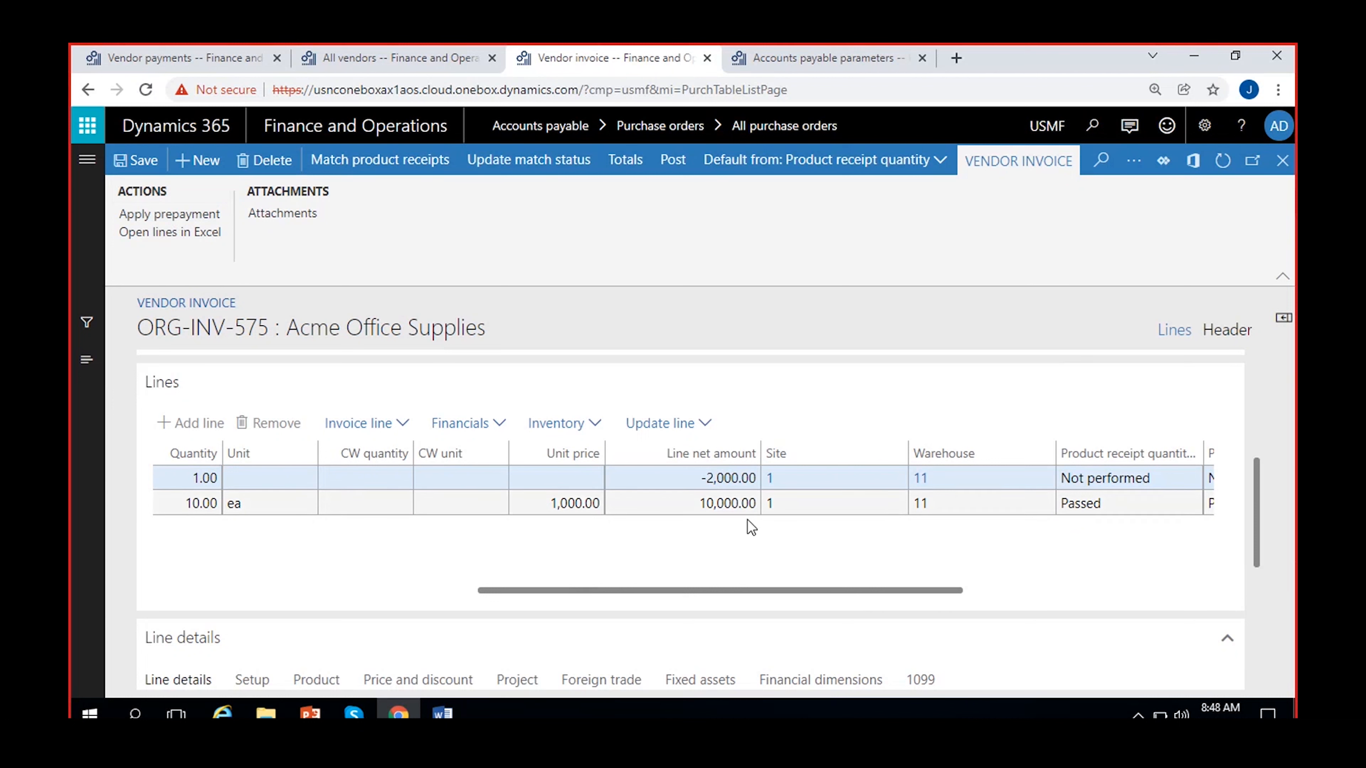
click(699, 479)
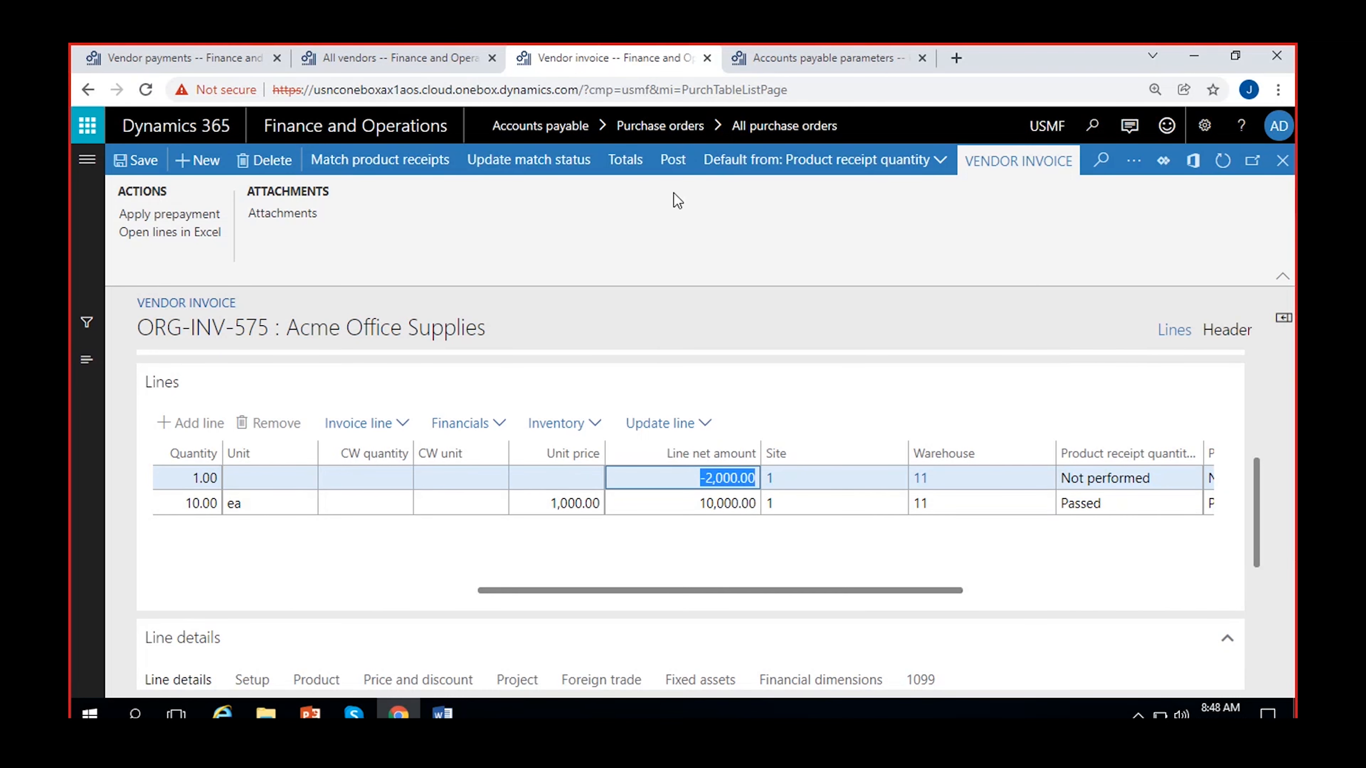
click(673, 171)
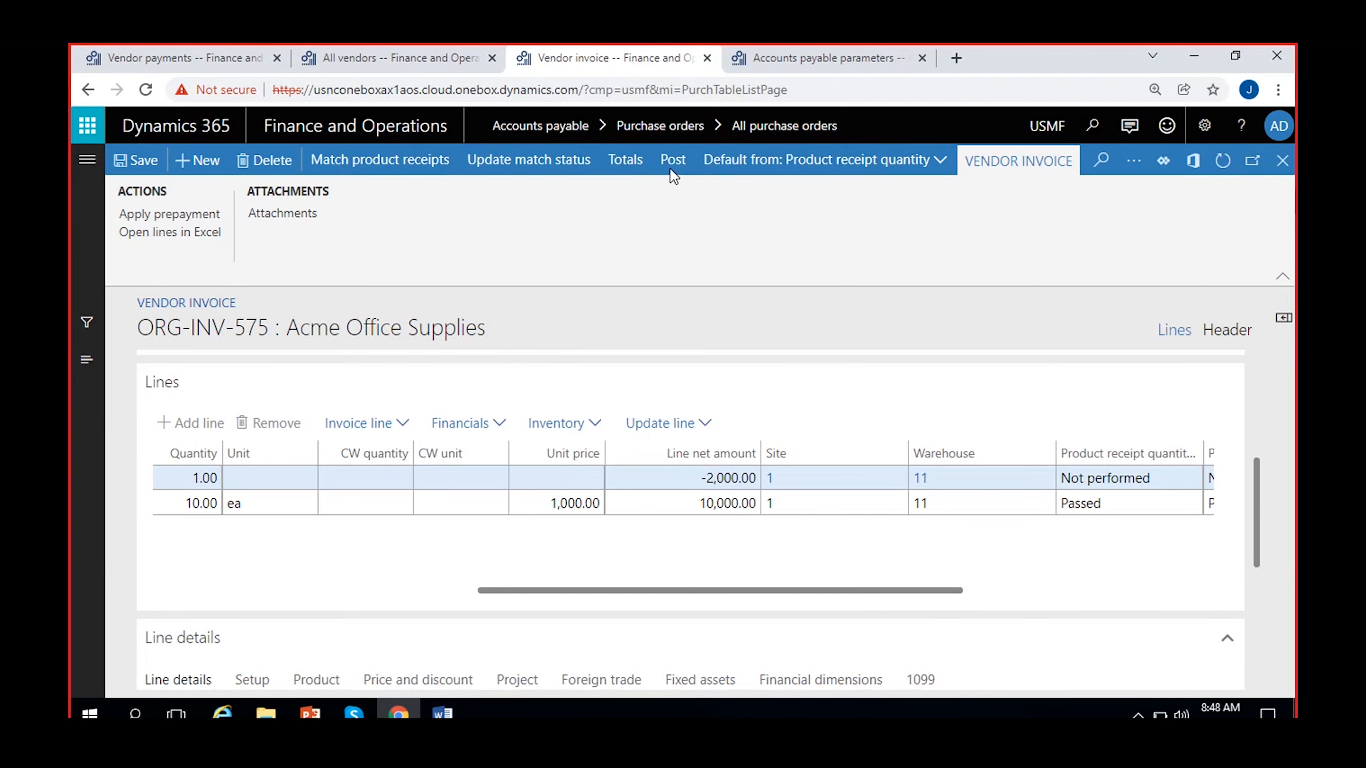
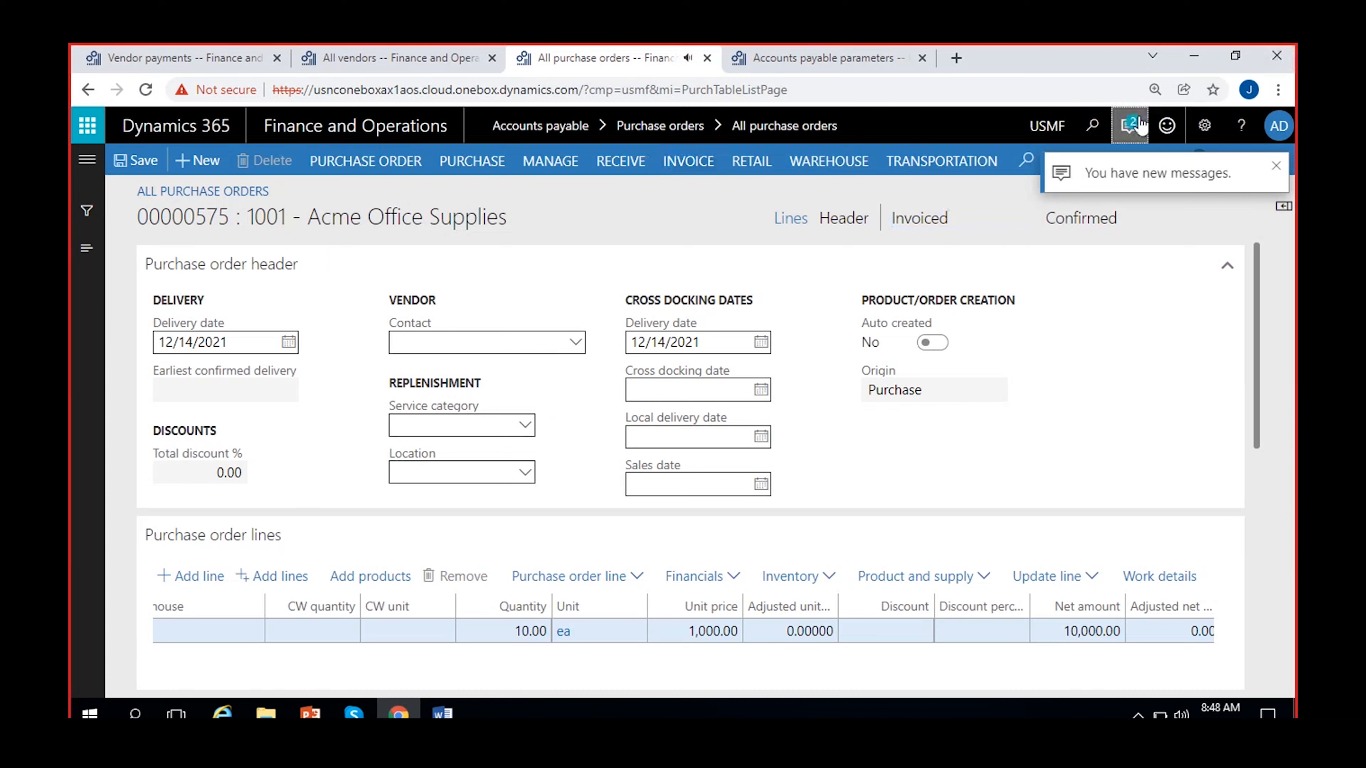
click(1129, 125)
click(723, 204)
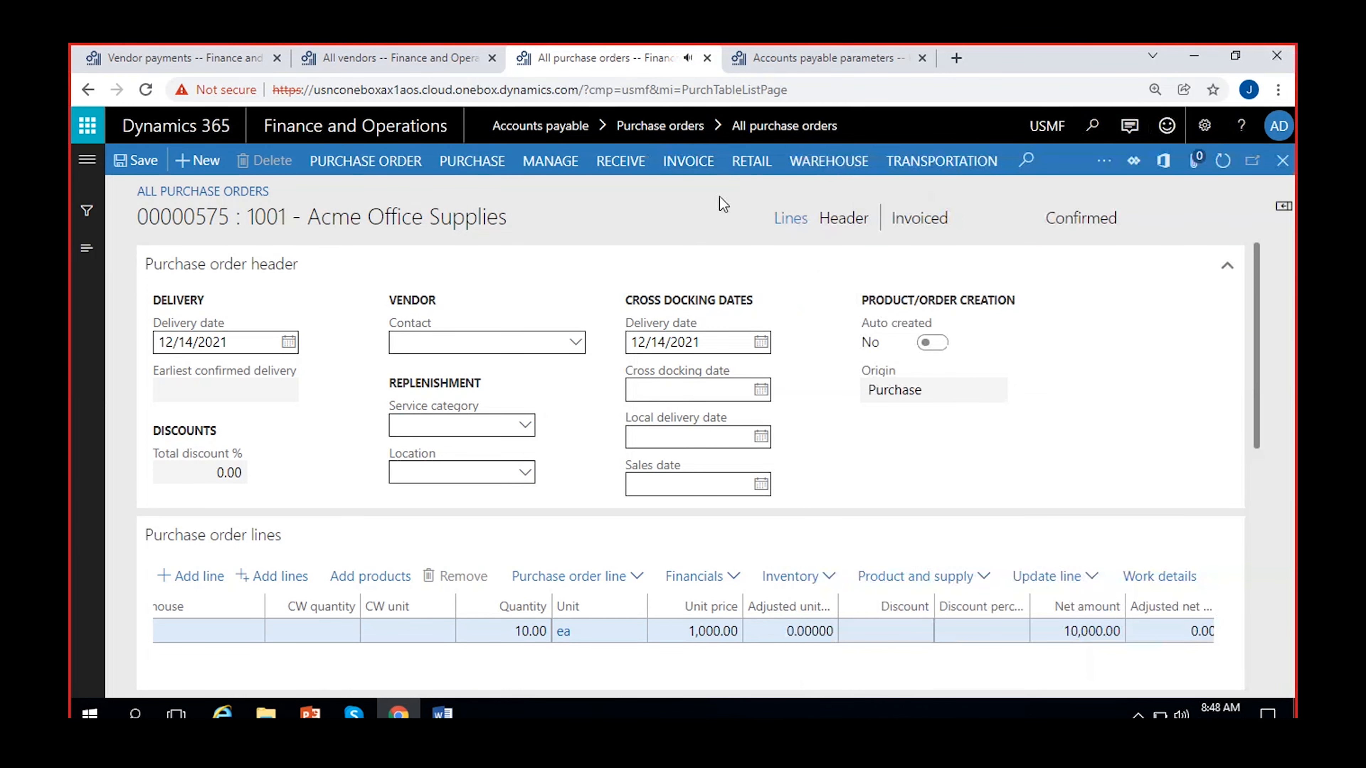
Check the purchase order's invoiced status and open its invoice journal.
click(687, 161)
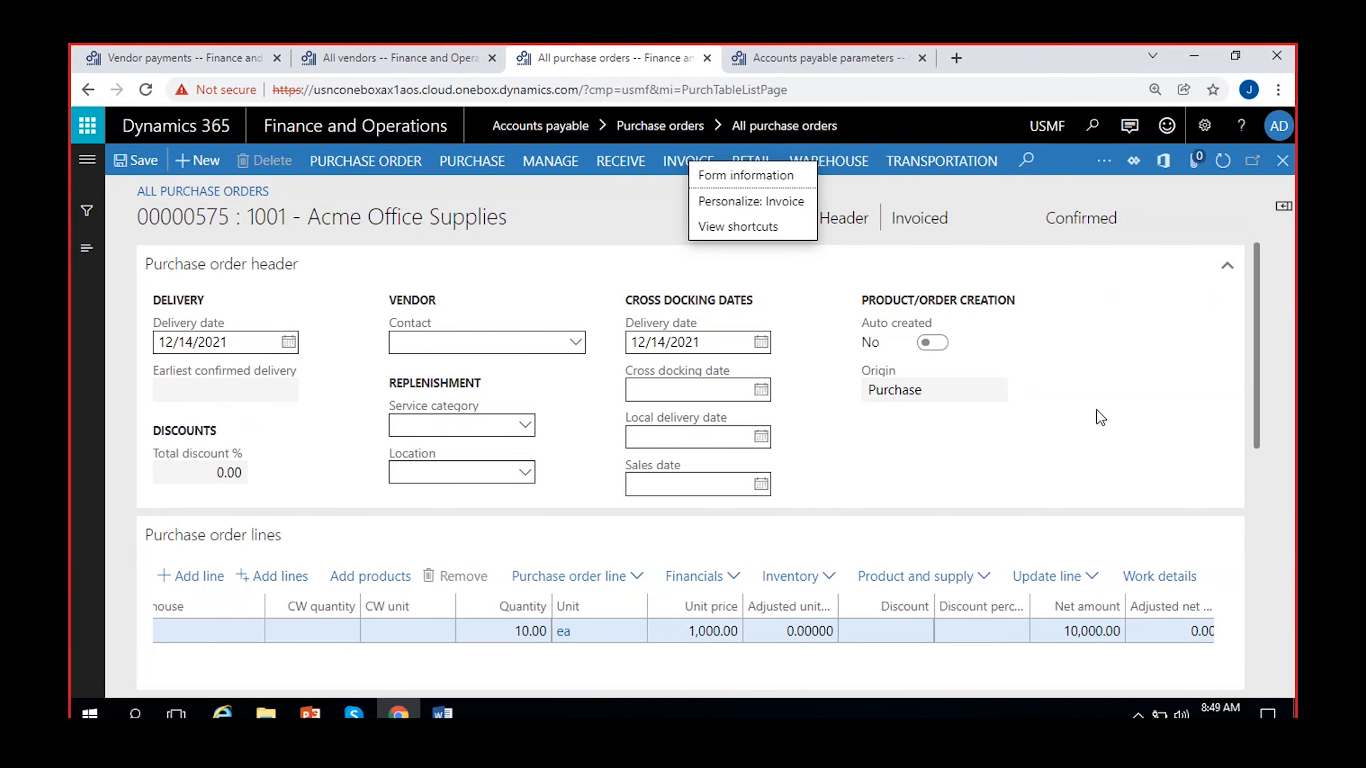
click(1097, 411)
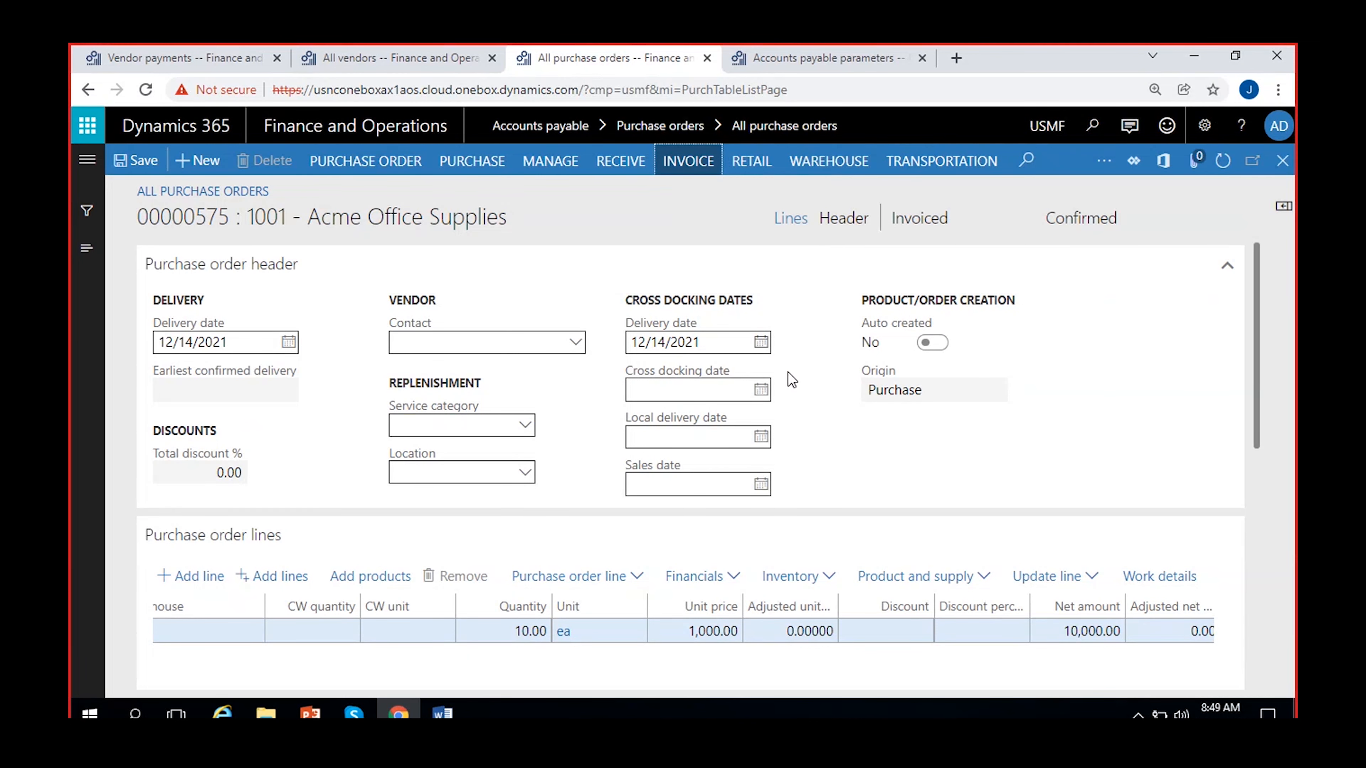
click(904, 224)
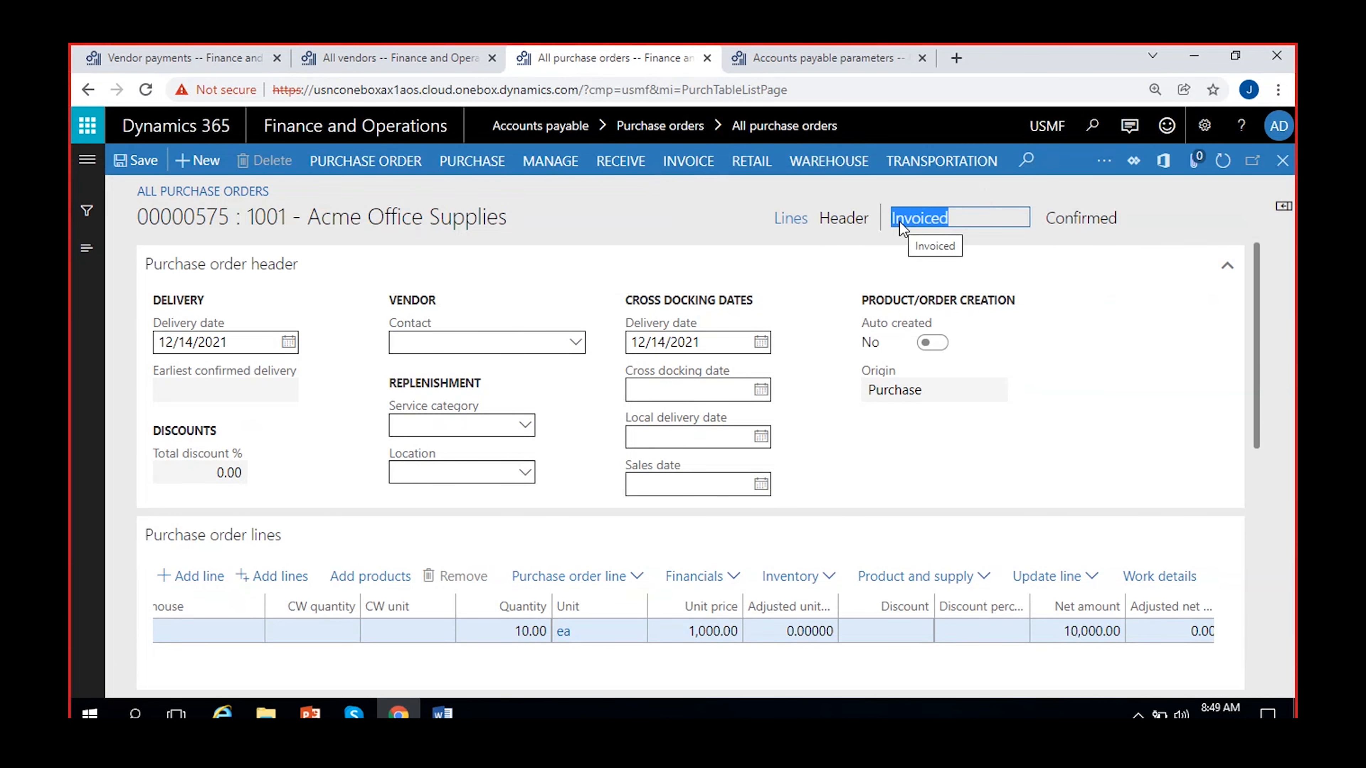
click(679, 162)
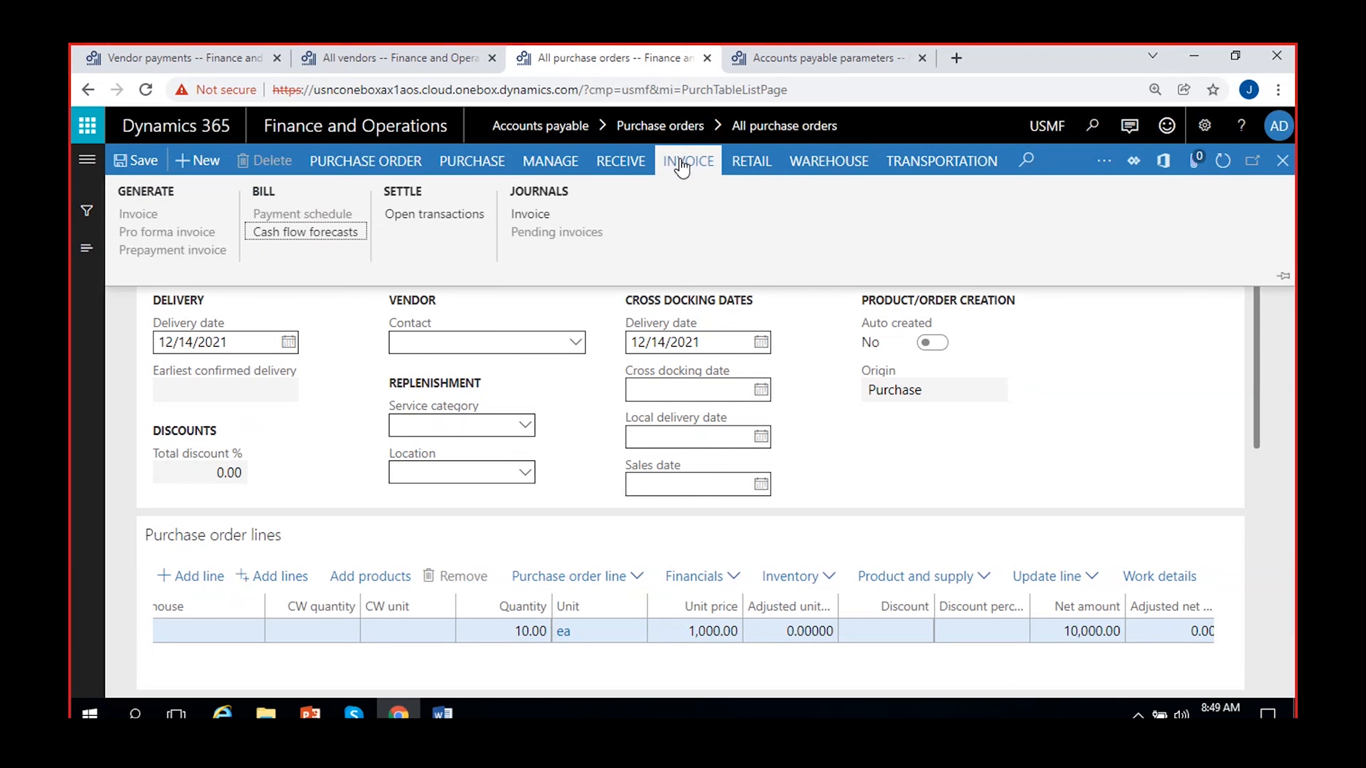
click(574, 217)
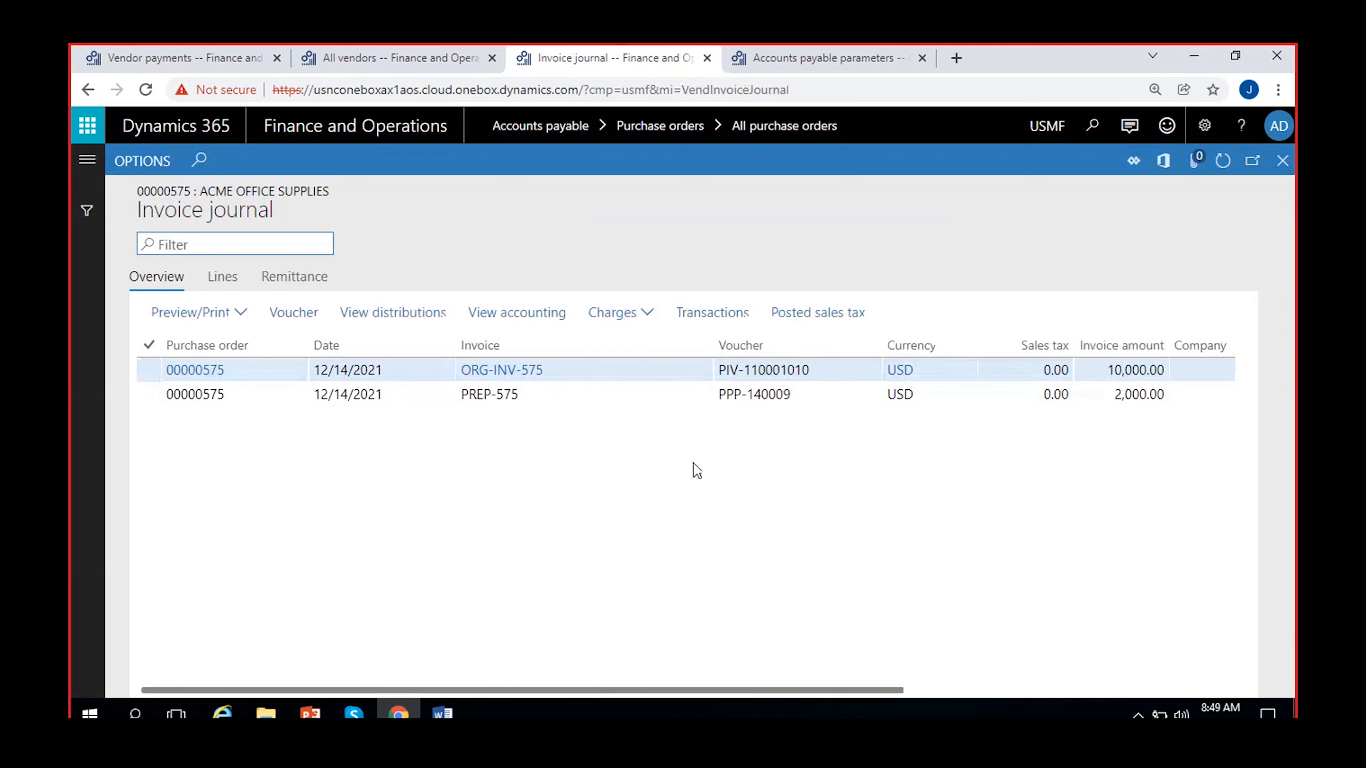
Compare the invoice amounts of ORG-INV-575 and PREP-575 in the invoice journal.
click(597, 393)
click(1115, 392)
click(558, 399)
click(588, 381)
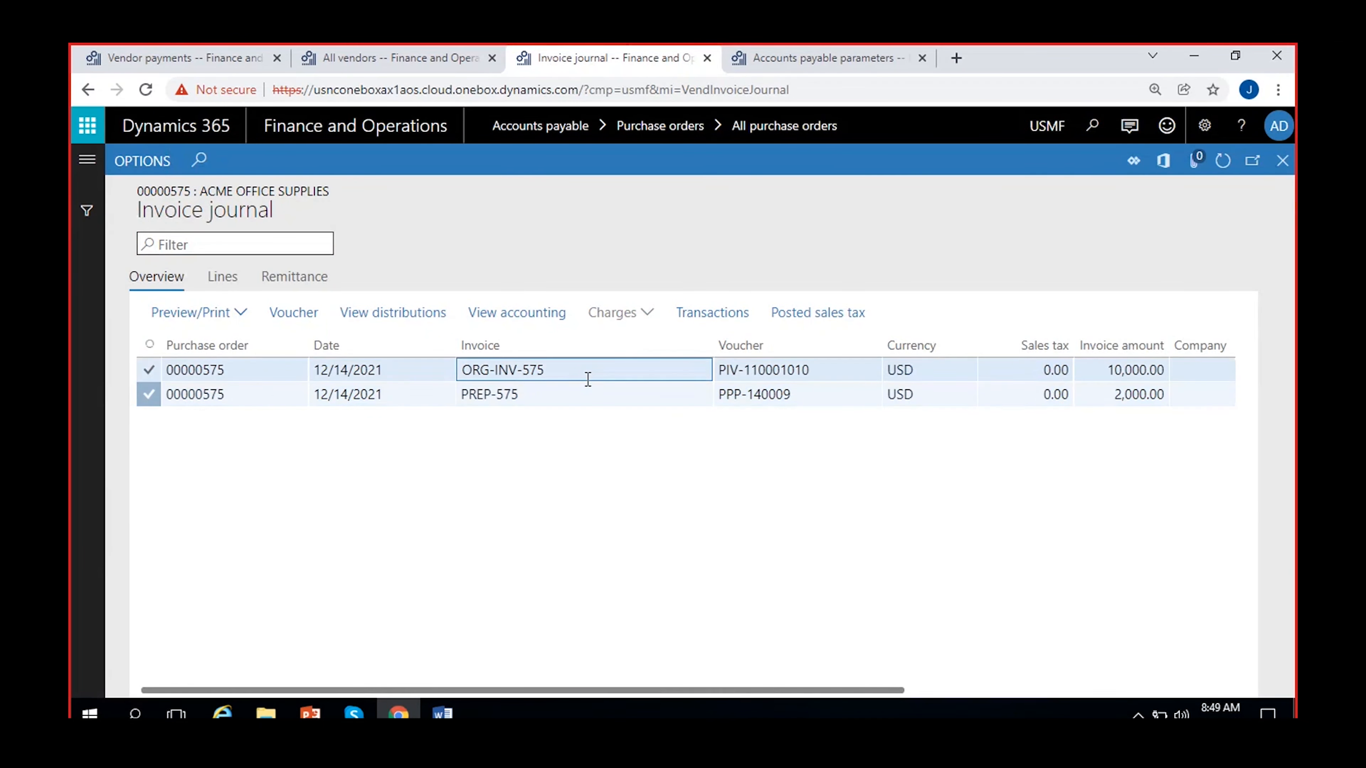
scroll(1022, 473, right, 5)
click(829, 368)
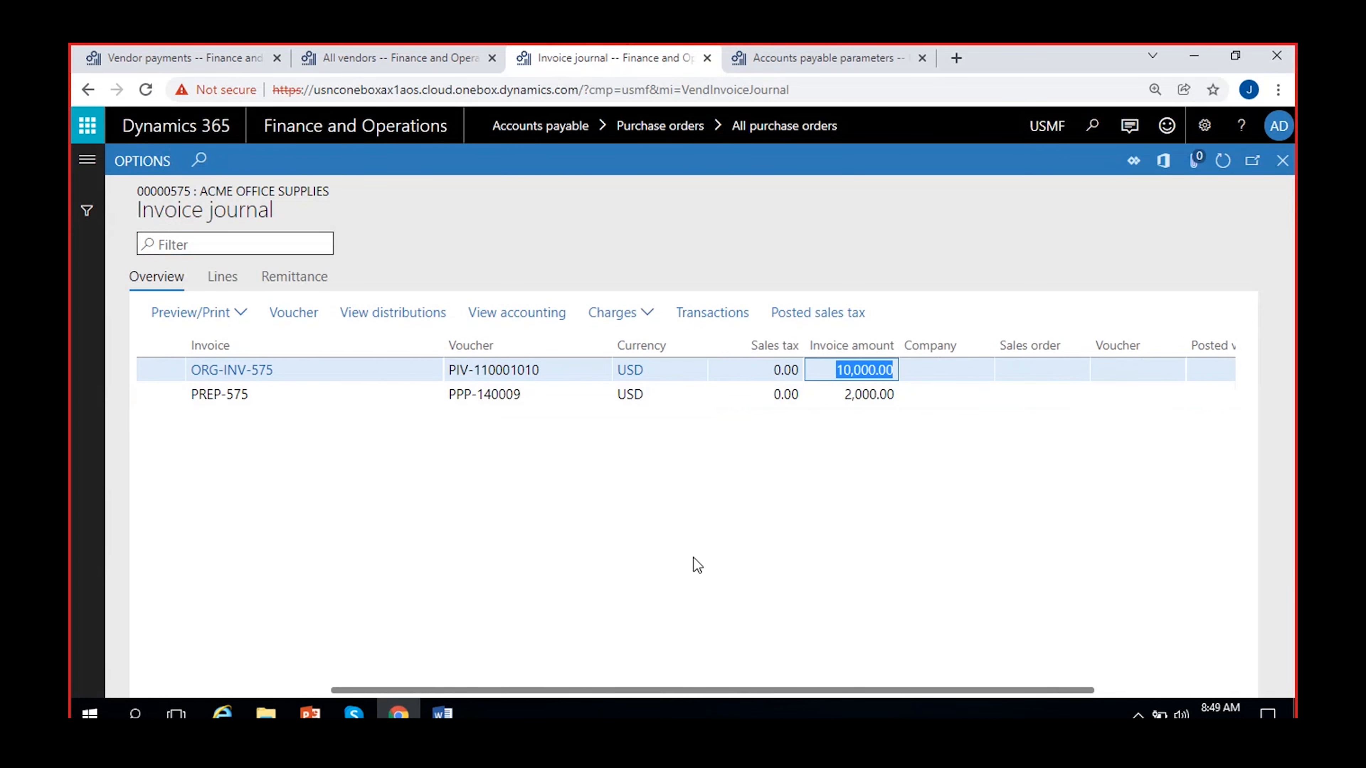
scroll(509, 566, left, 5)
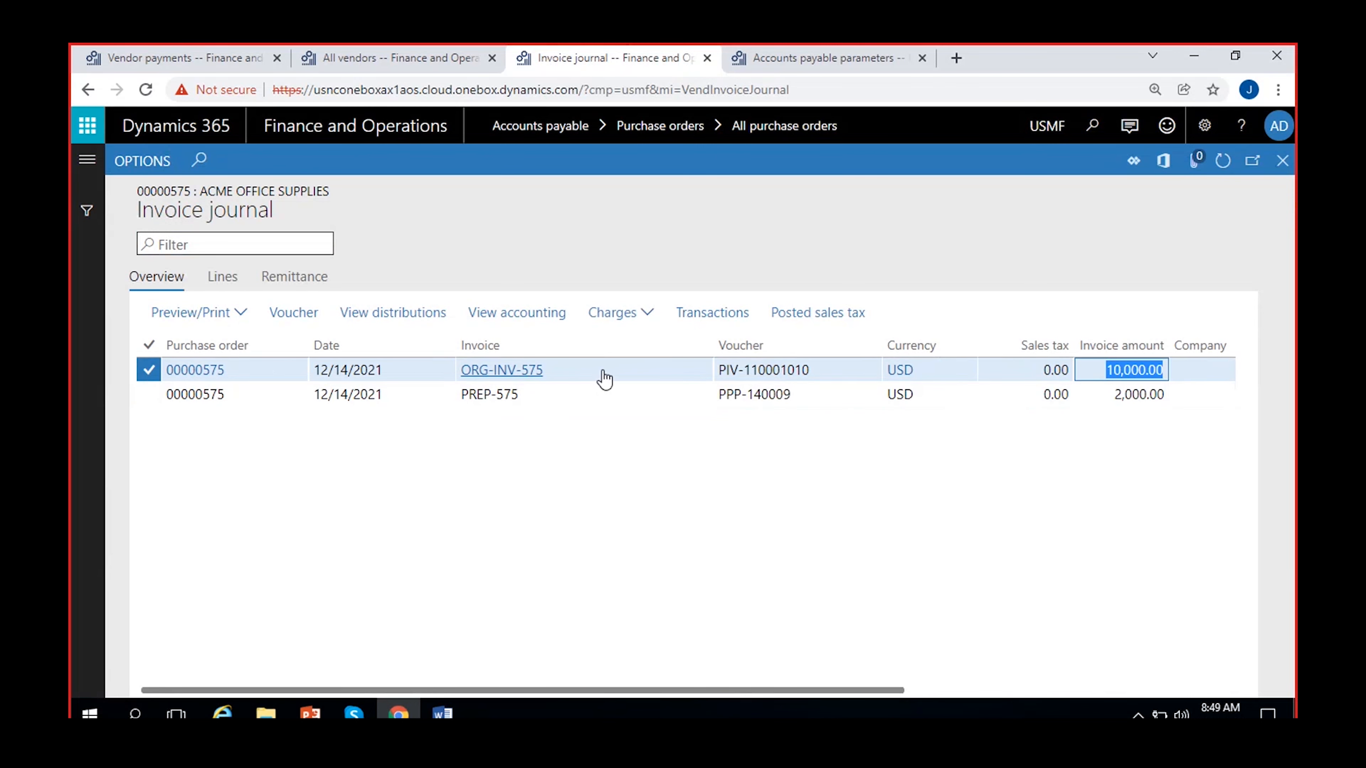
click(1109, 396)
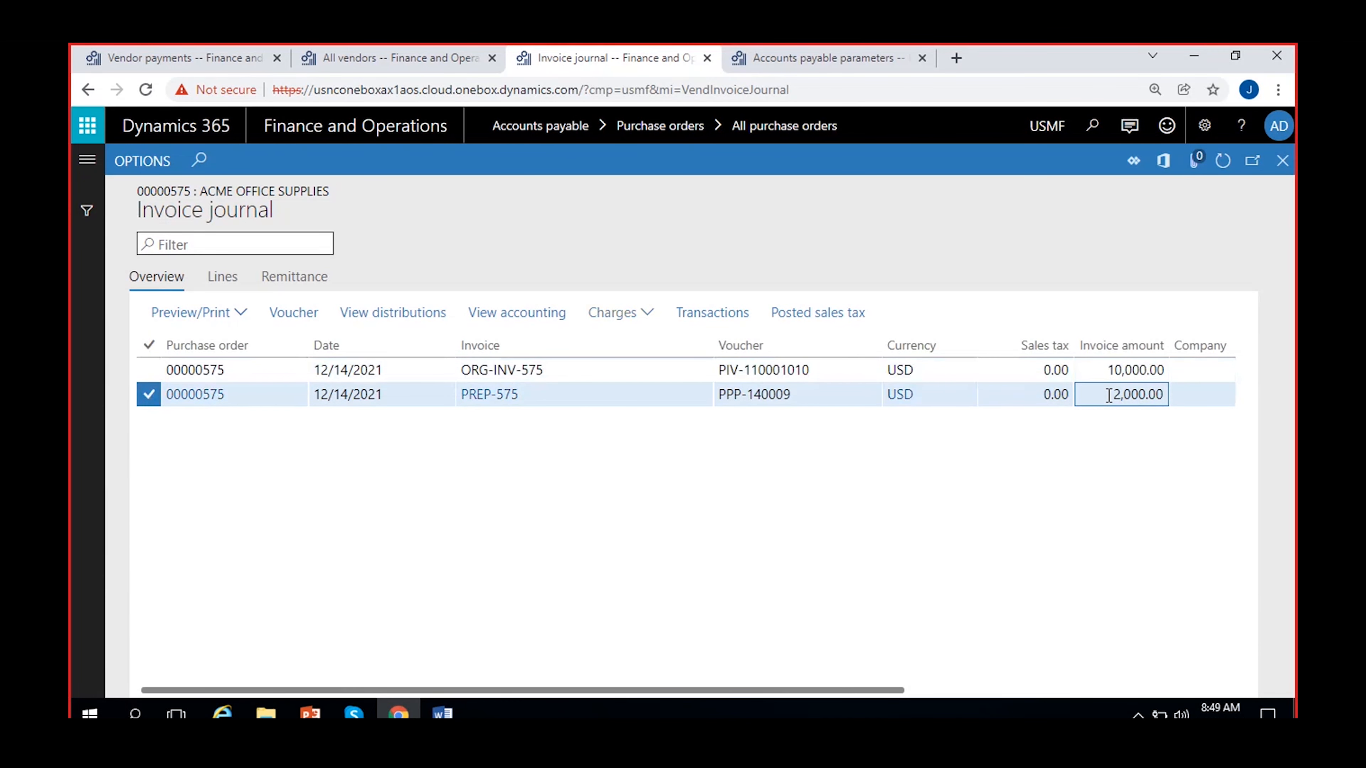
Open the voucher transactions of invoice ORG-INV-575 and review the posted accounts and amounts.
click(620, 372)
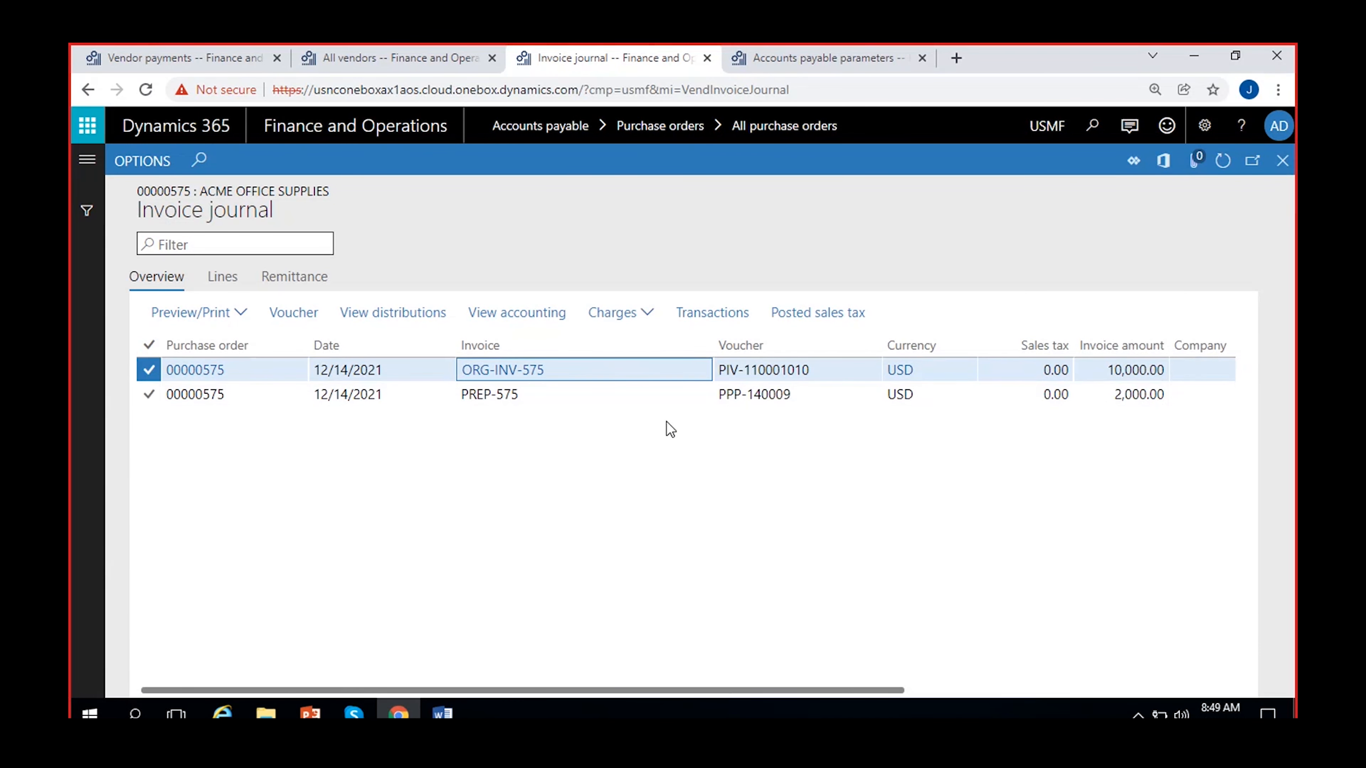
click(287, 319)
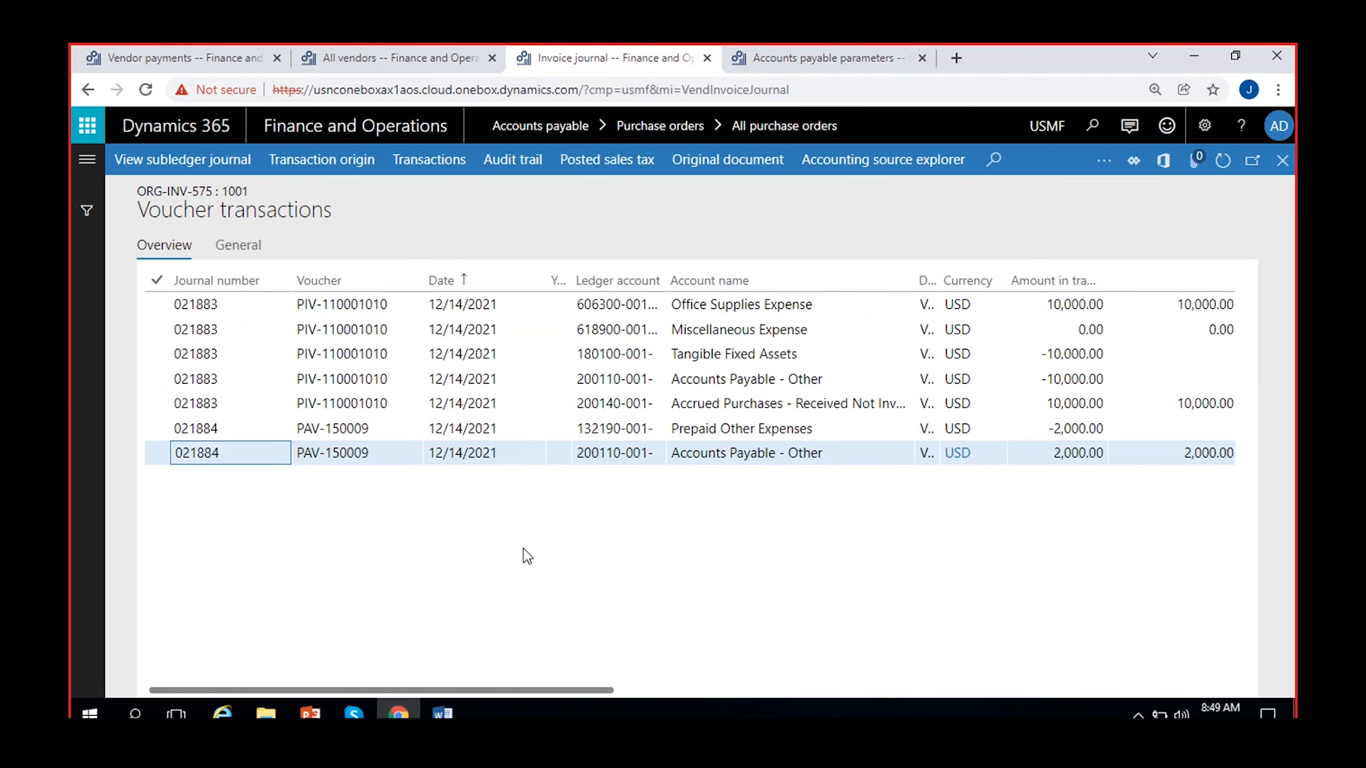
scroll(532, 563, right, 5)
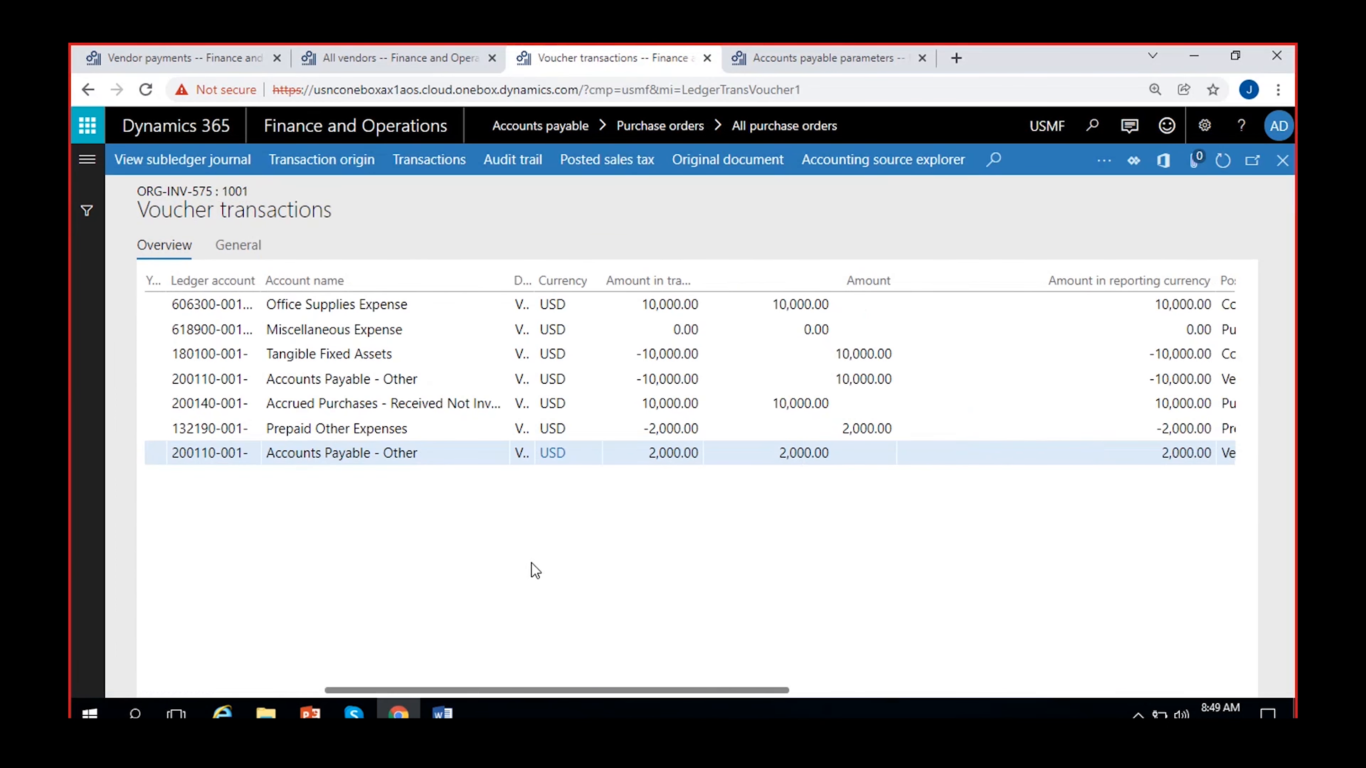
scroll(531, 563, left, 5)
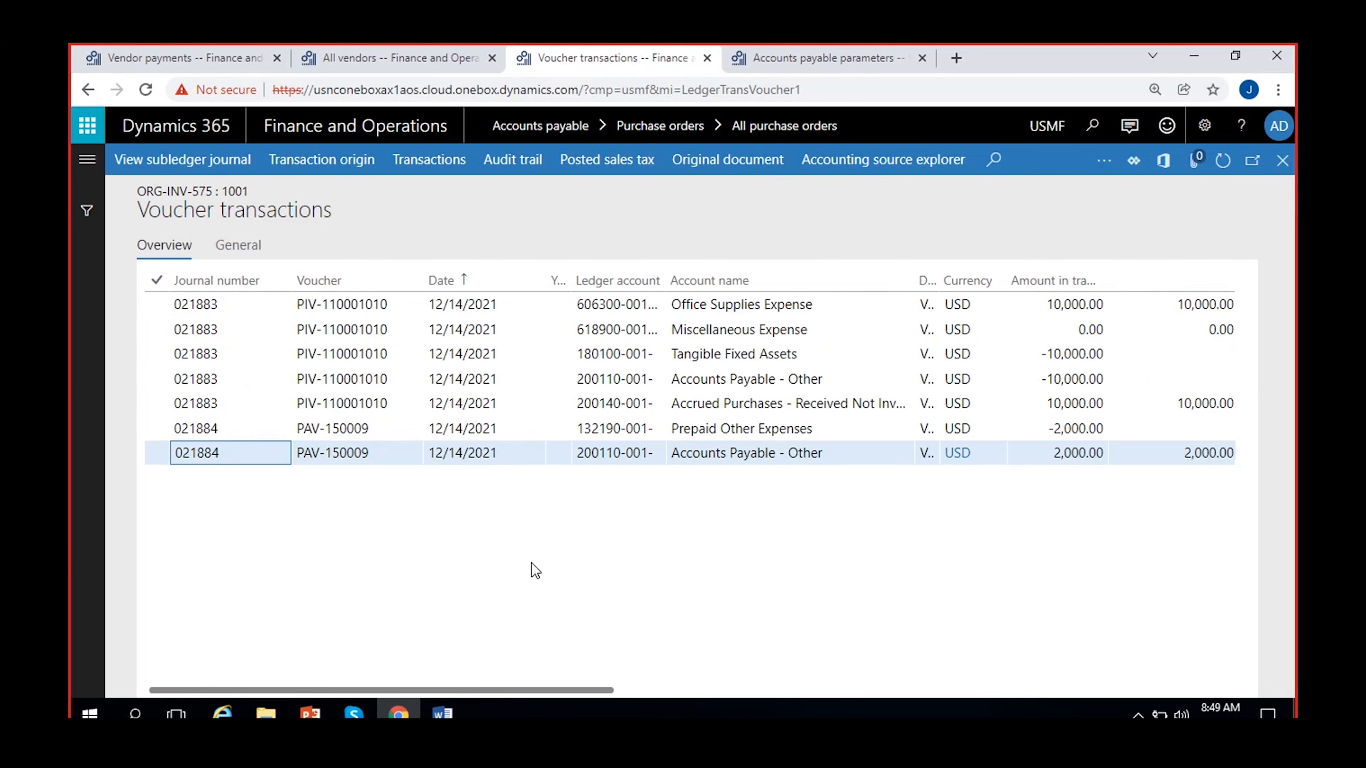
Export all the voucher transactions to Excel as a General journal entry download, and open the file for editing.
click(155, 280)
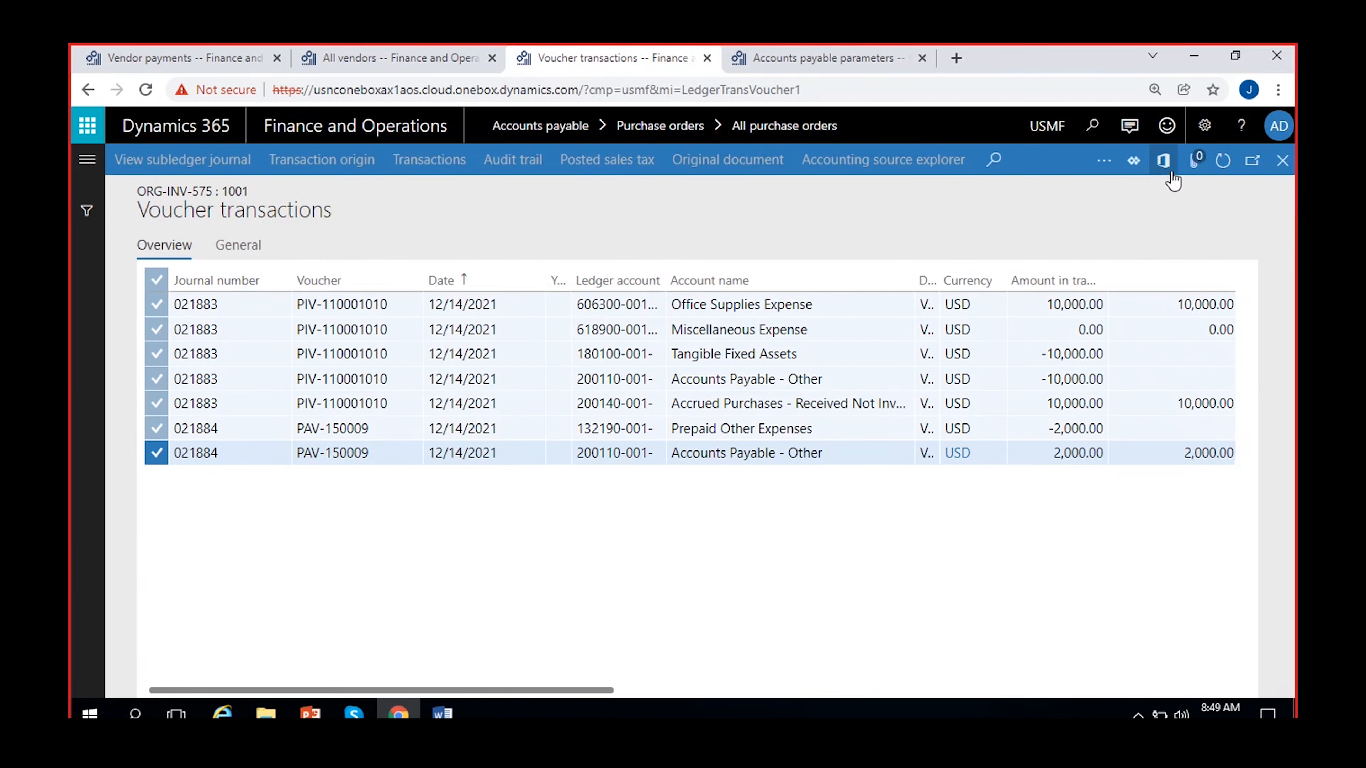
click(1163, 160)
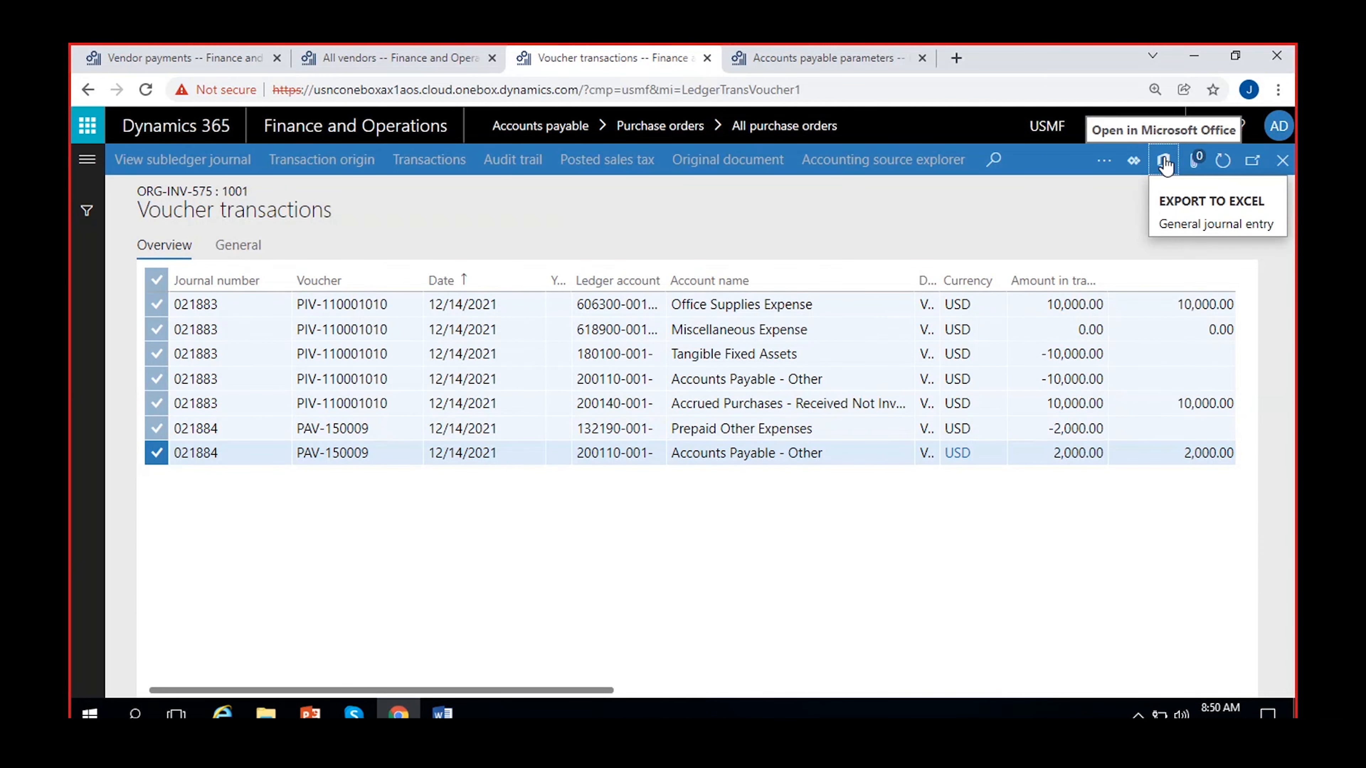
click(1190, 225)
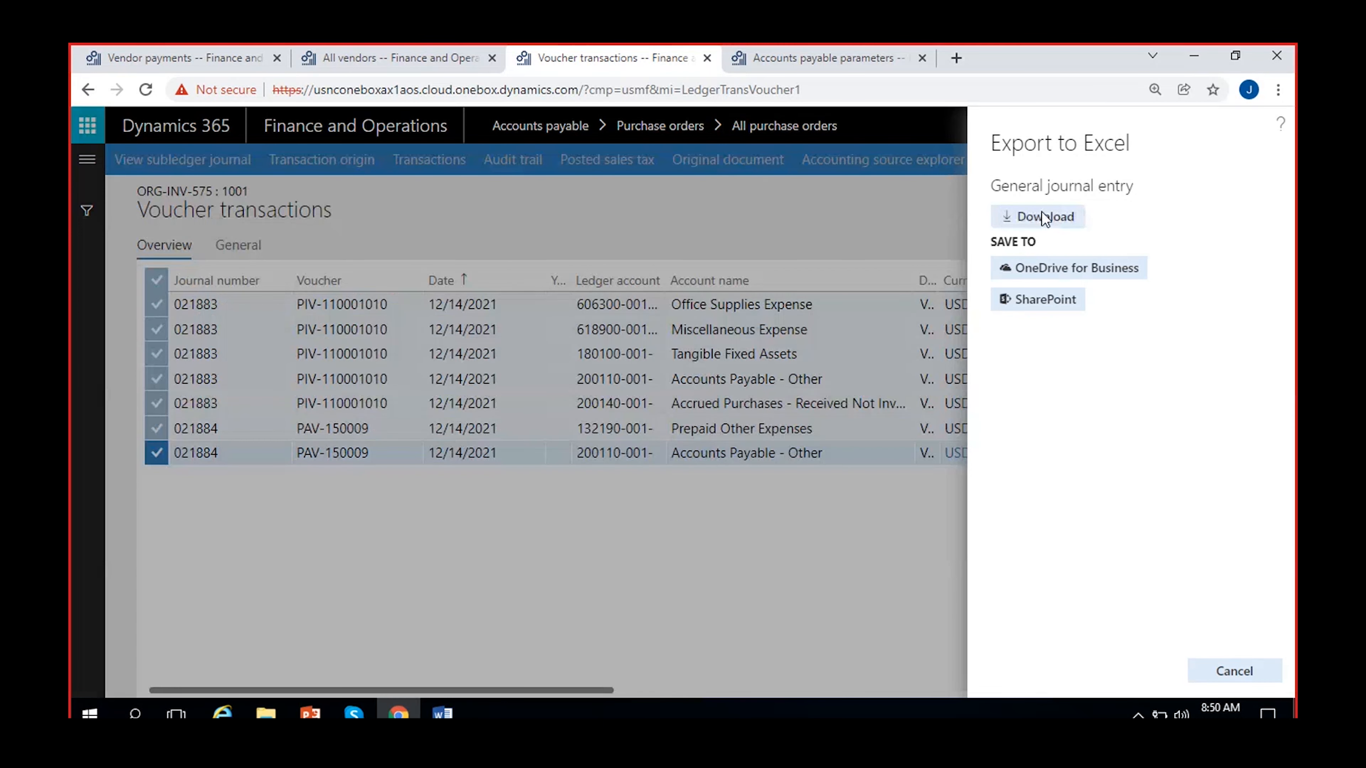
click(1041, 214)
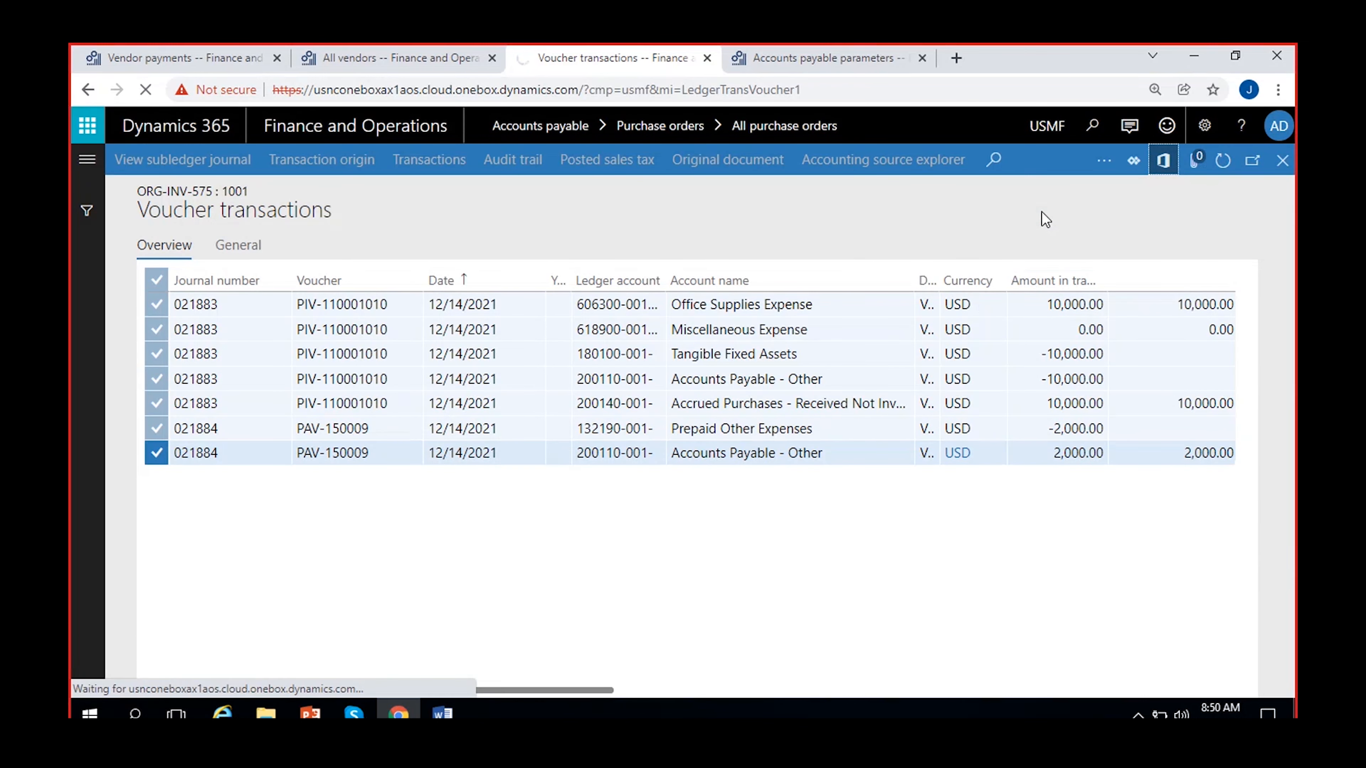
click(170, 680)
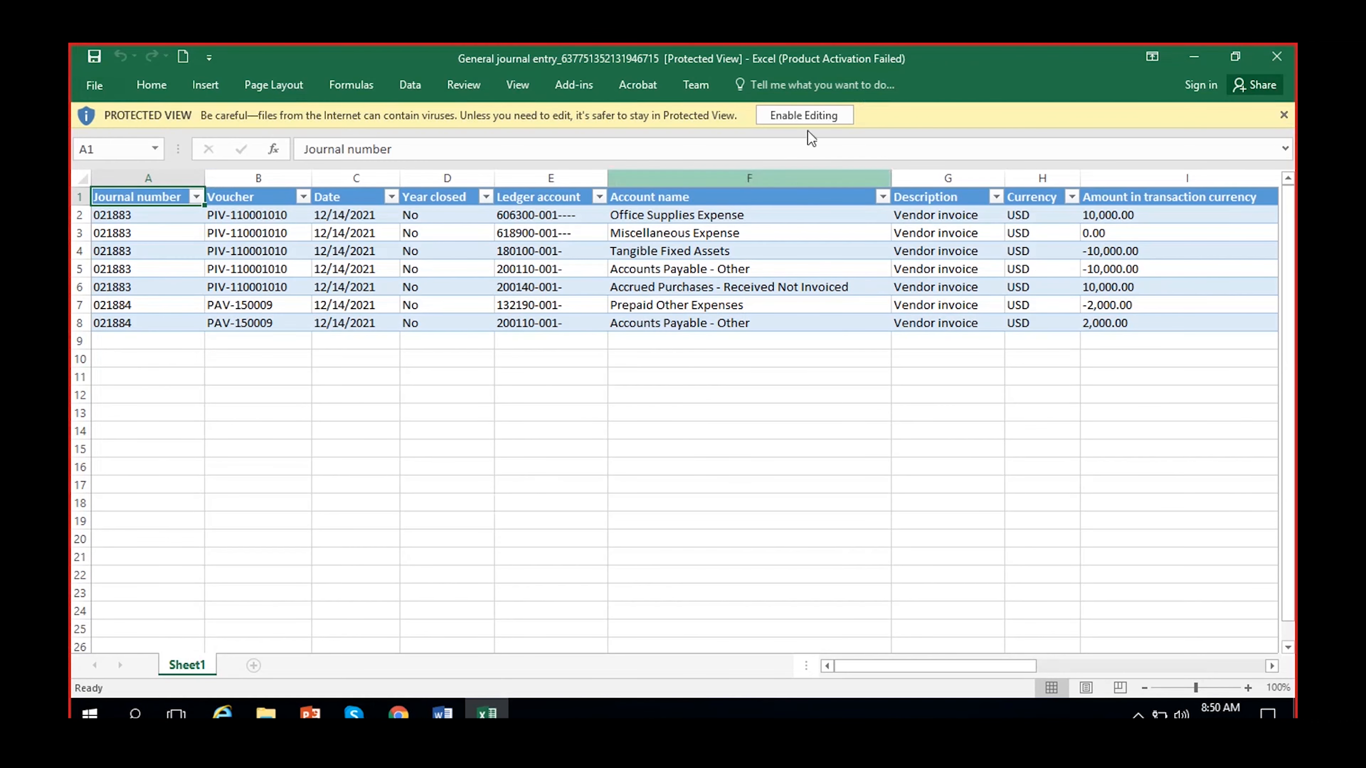
click(803, 115)
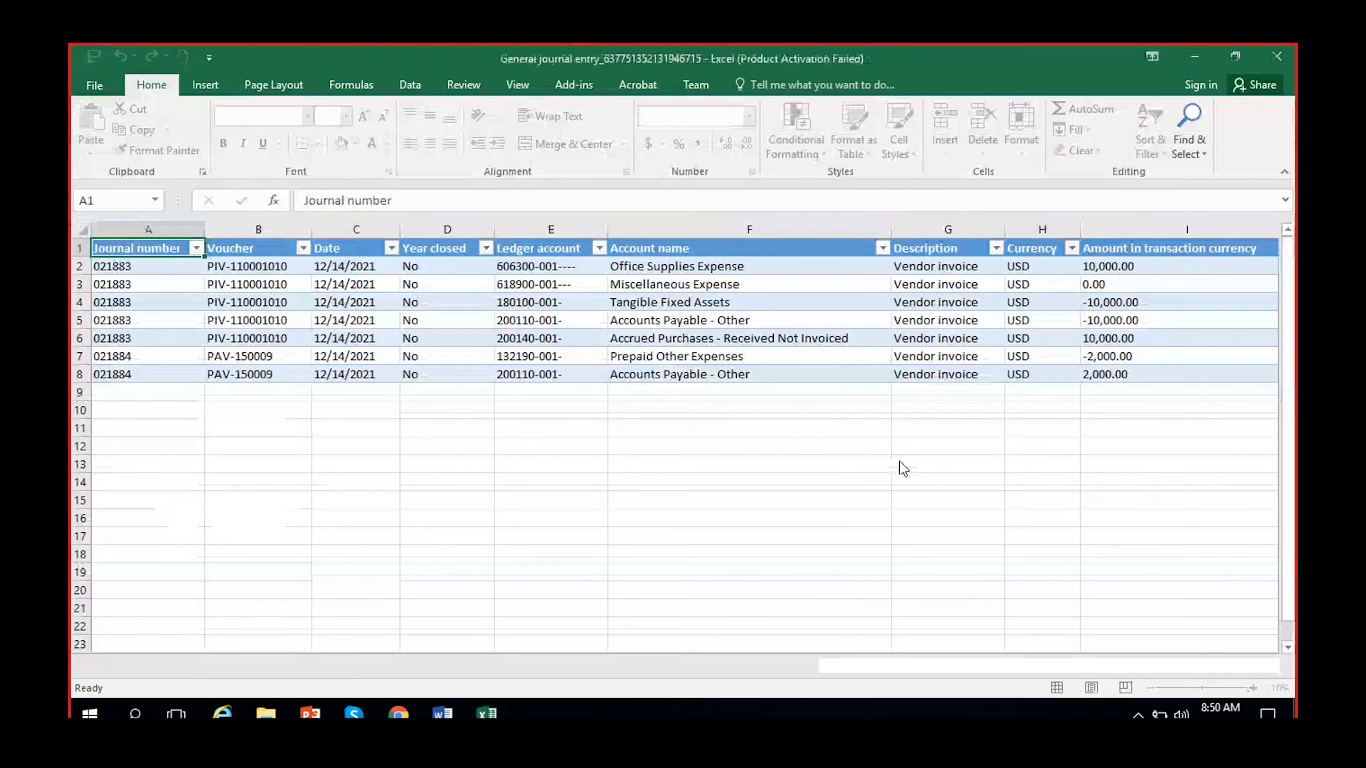
Fill the account name through transaction amount cells of the Prepaid Other Expenses and last Accounts Payable rows (F7:I8) with yellow.
drag(710, 357, 1119, 378)
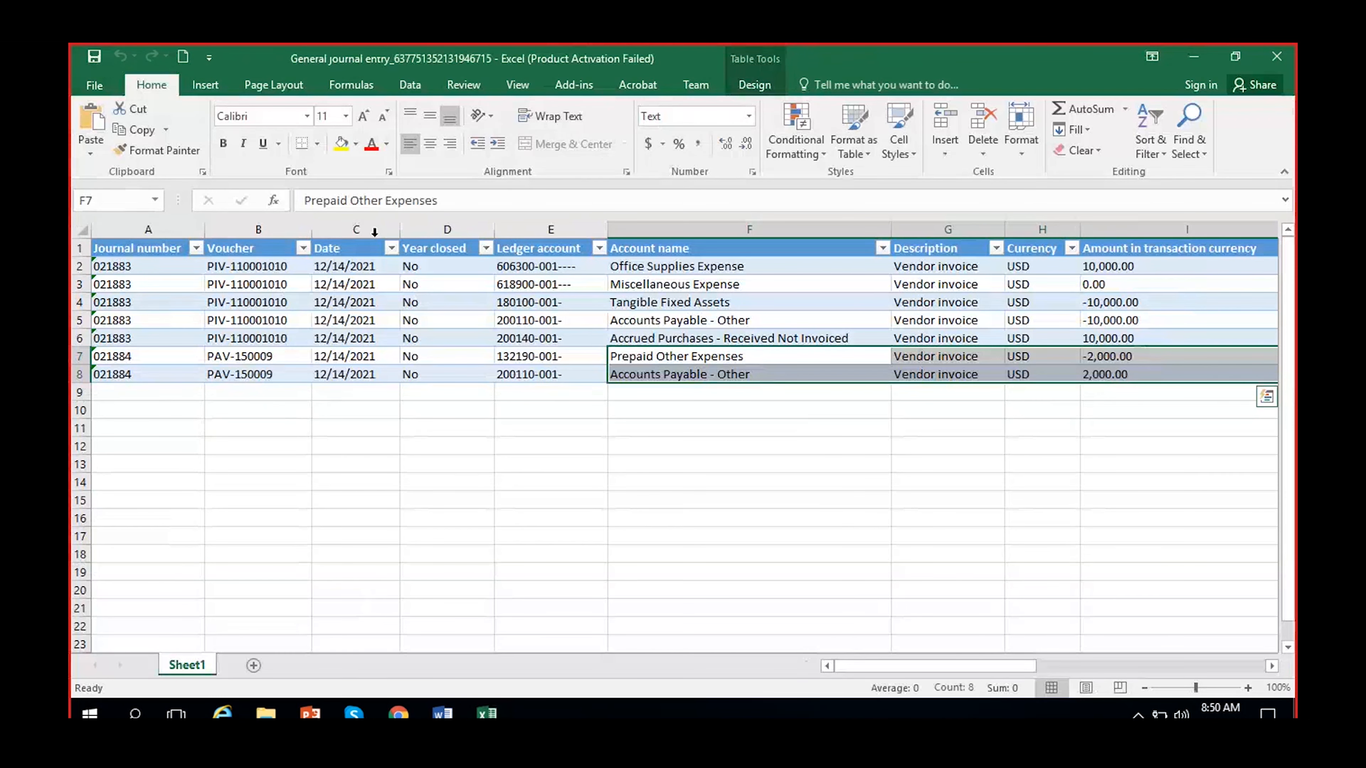
click(341, 143)
click(786, 484)
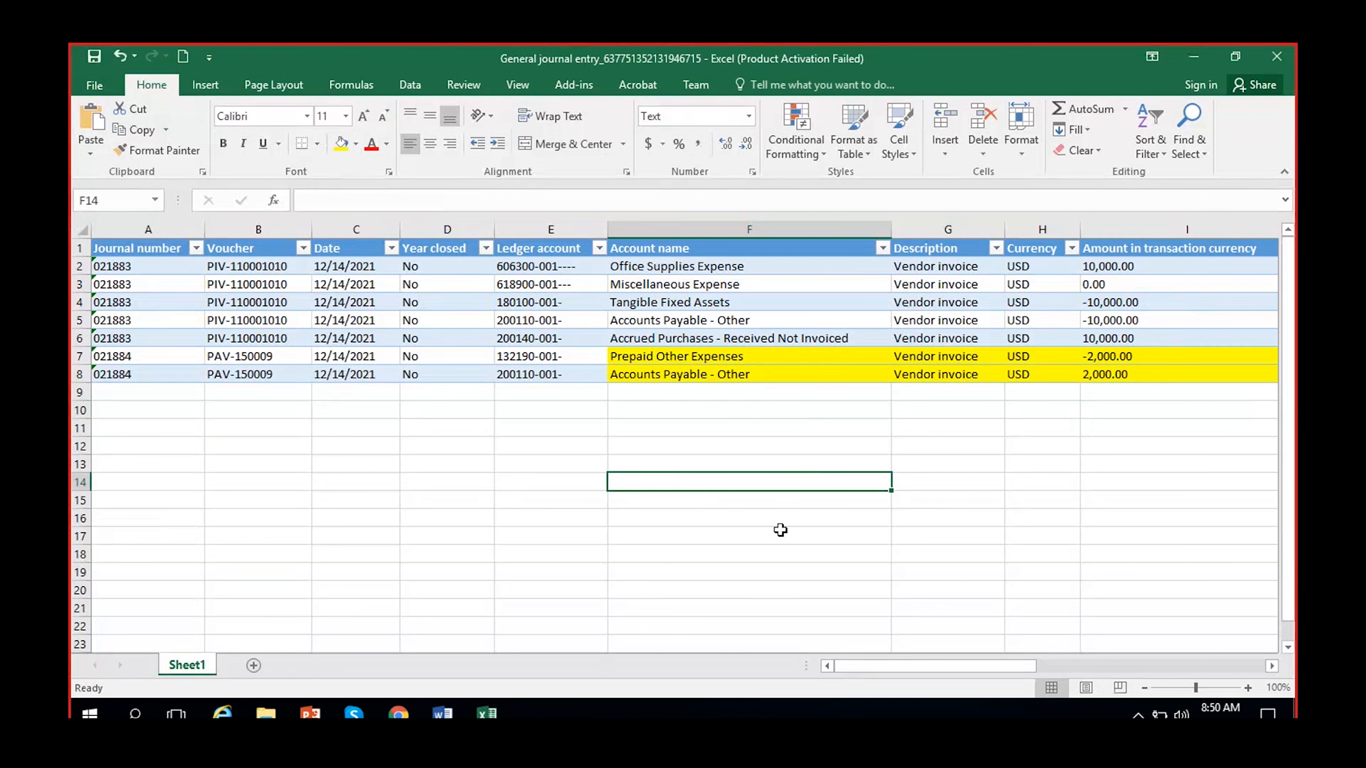
Fill the Office Supplies Expense cells F2:I2 and the Accounts Payable cells F5:I5 with green, dismissing the Office activation dialog.
click(1272, 666)
click(1271, 666)
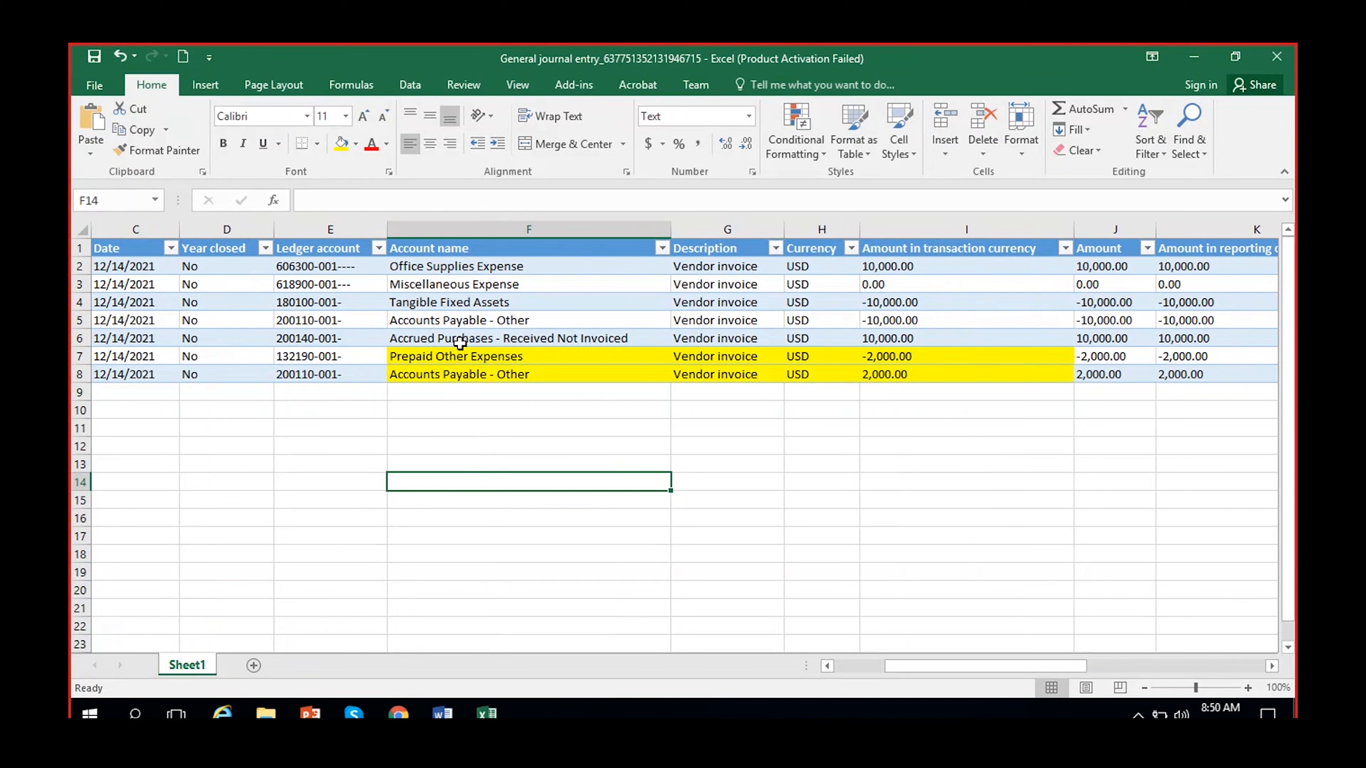
drag(462, 324, 876, 328)
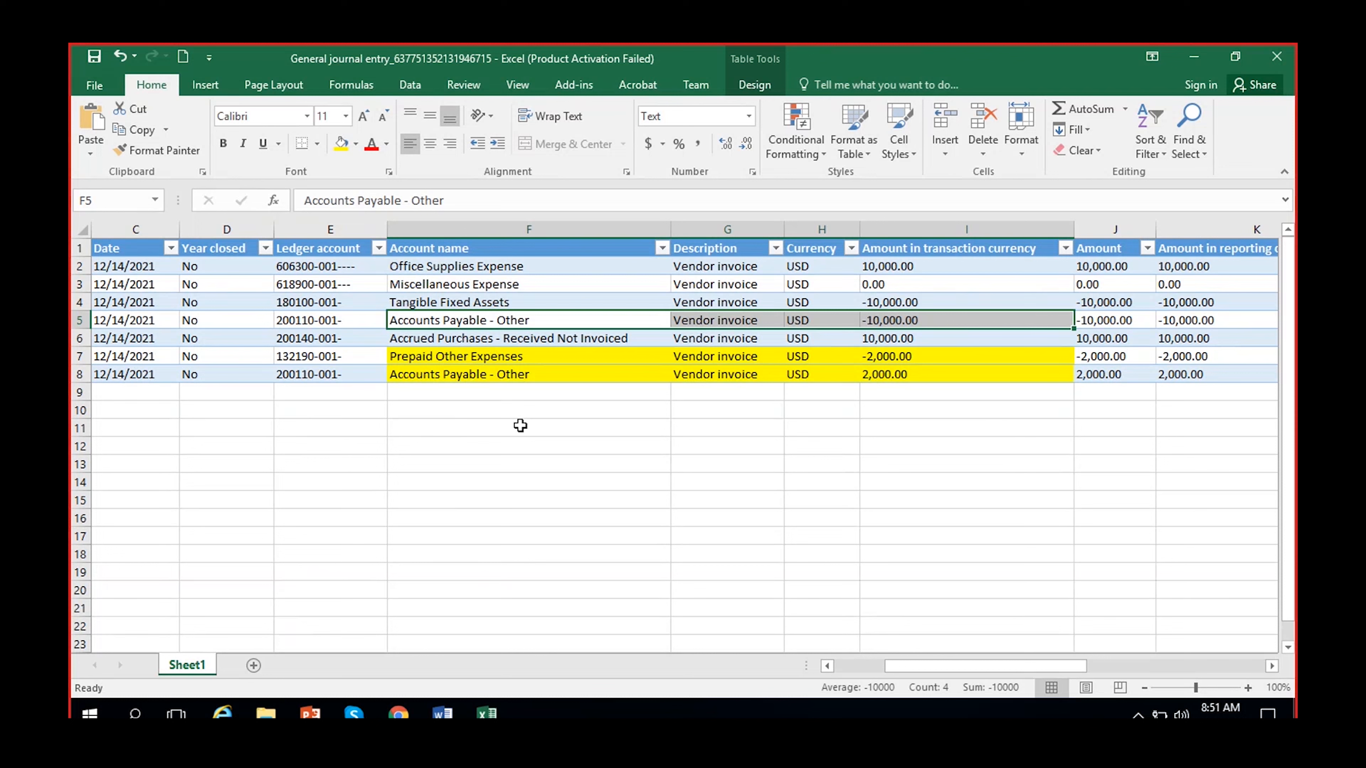
ctrl+drag(437, 266, 908, 266)
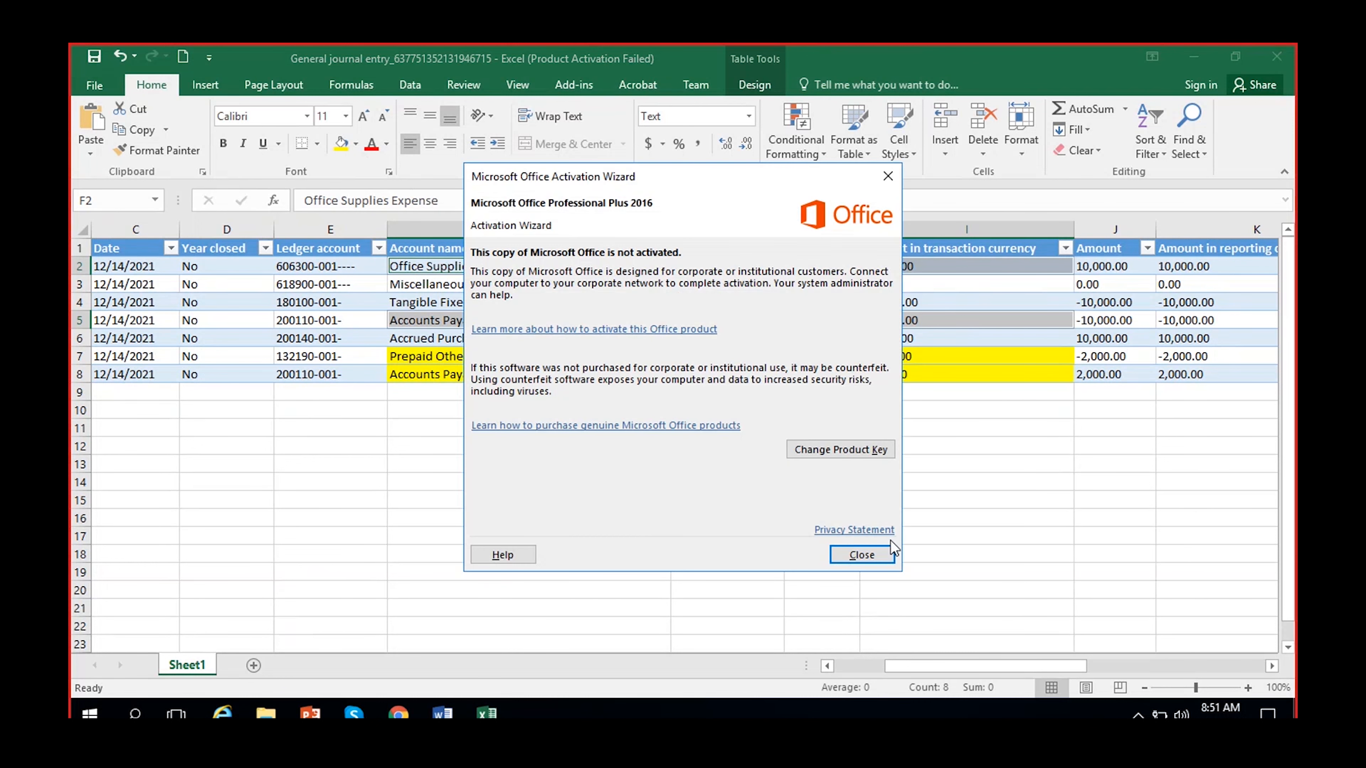
click(862, 555)
click(355, 144)
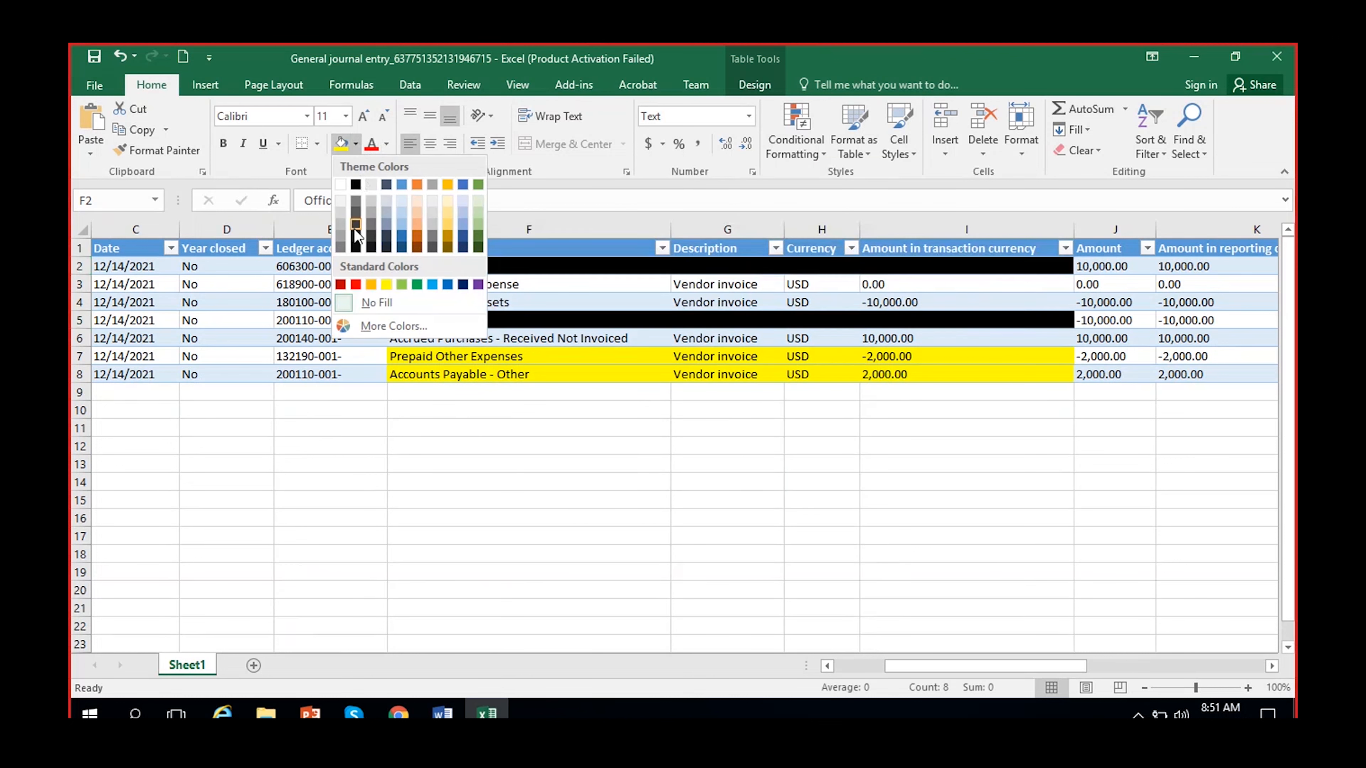
click(415, 284)
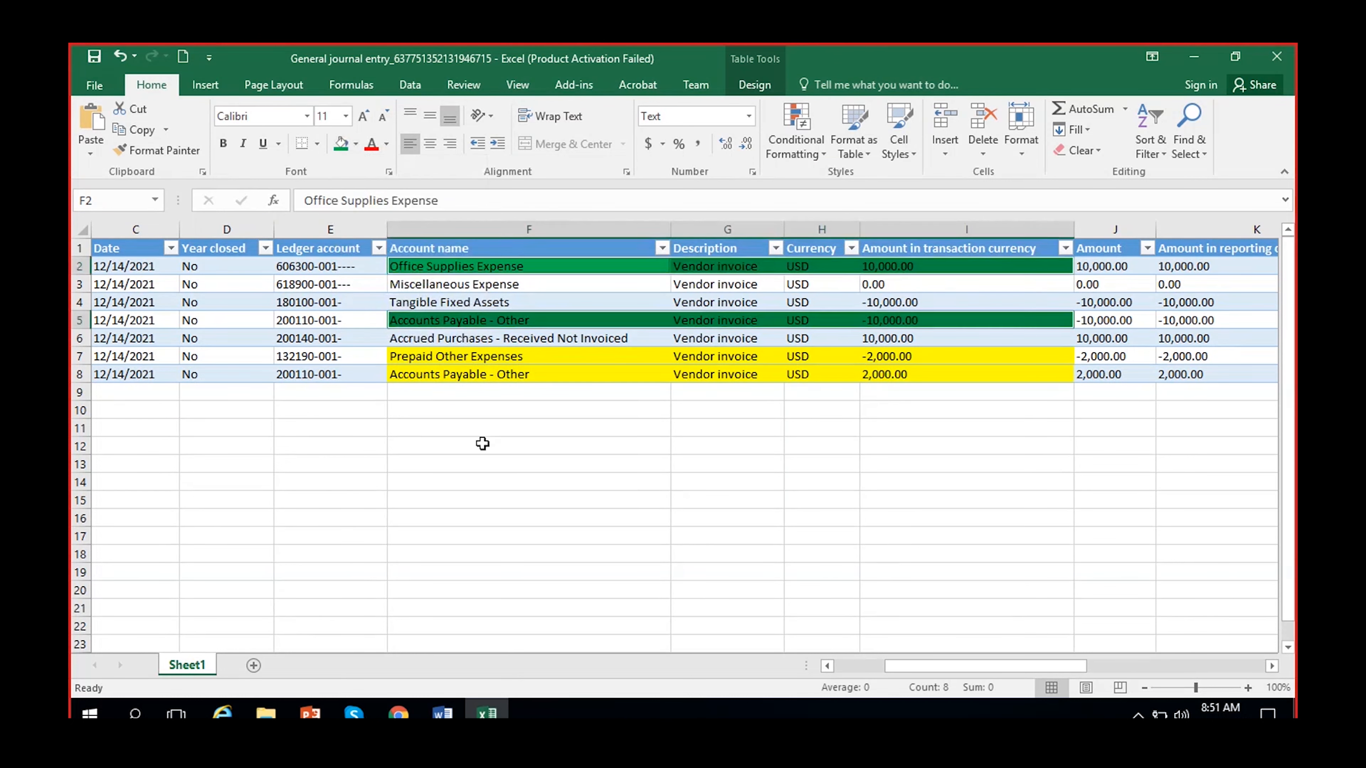
click(466, 450)
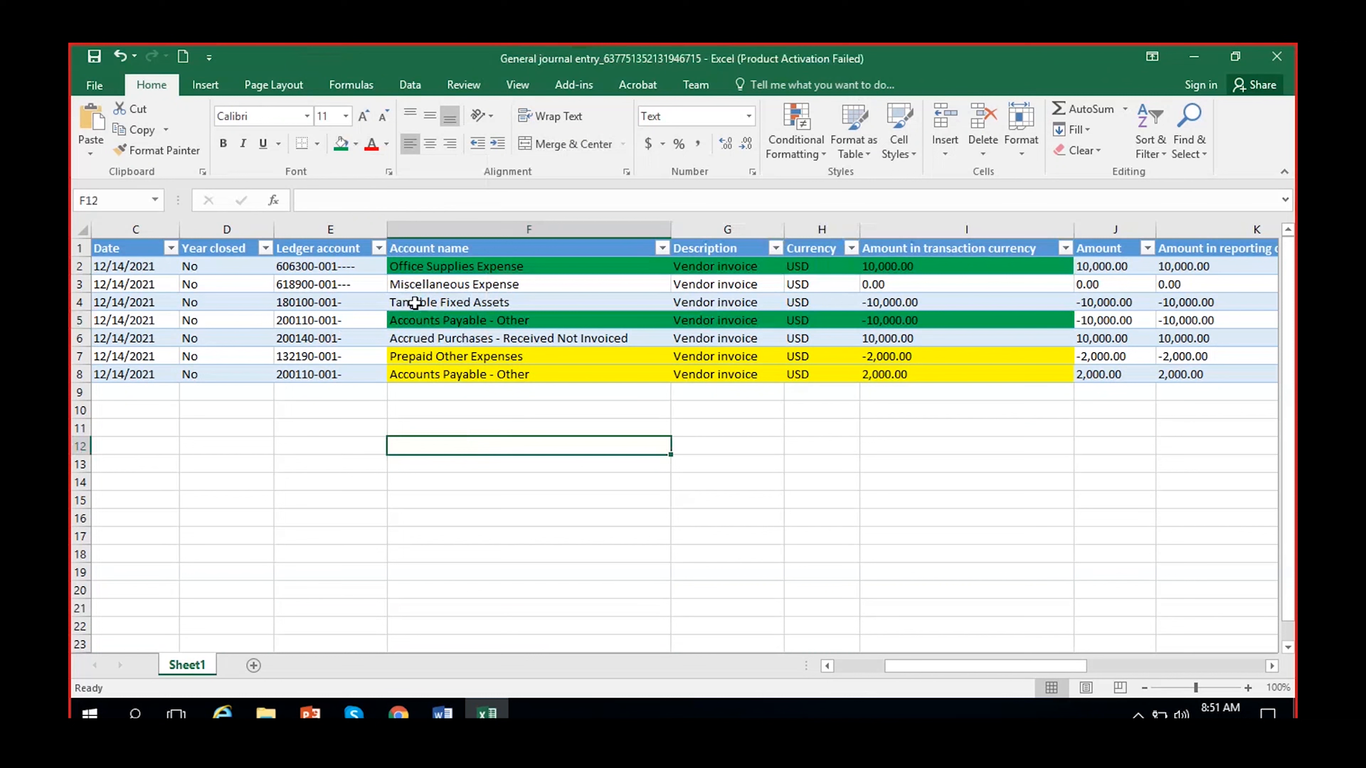
Fill the Tangible Fixed Assets cells F4:I4 and the Accrued Purchases cells F6:I6 with light blue.
drag(411, 302, 908, 305)
drag(429, 347, 906, 345)
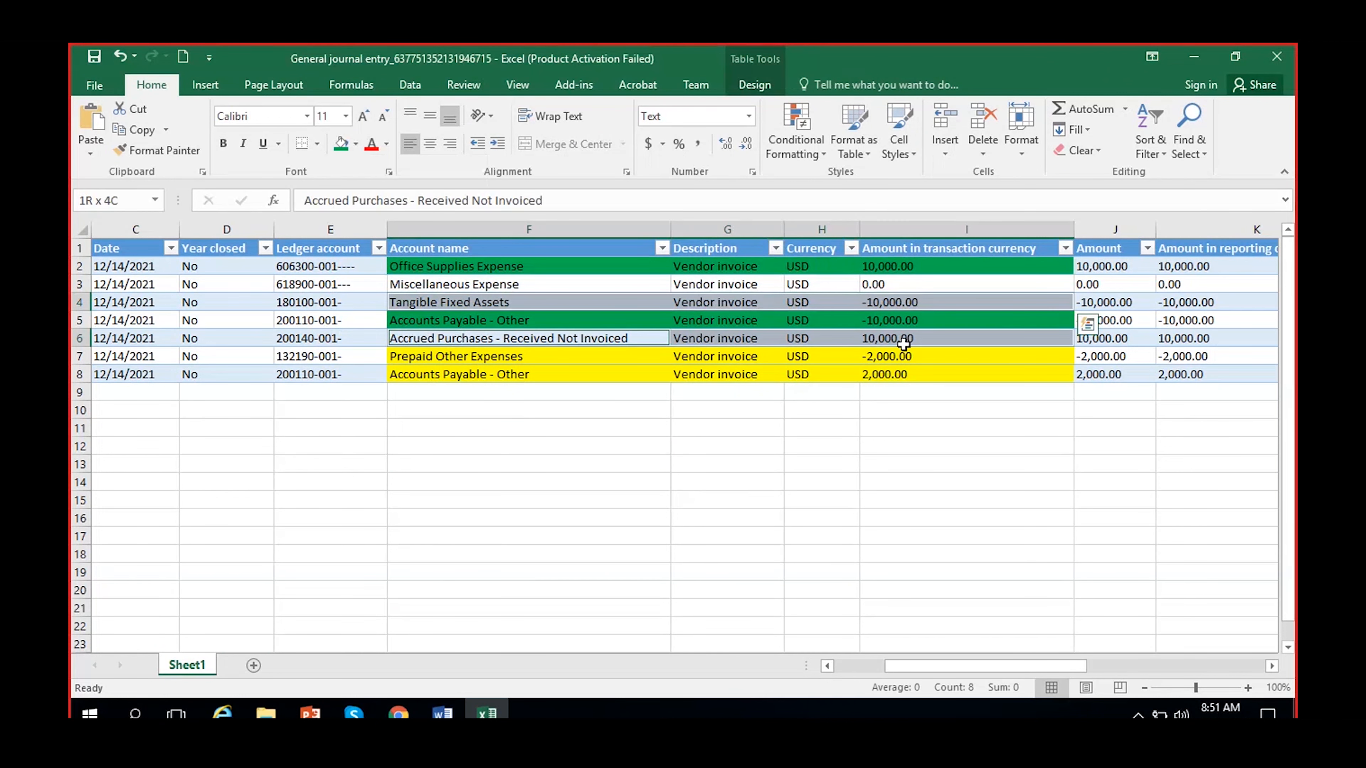
click(355, 144)
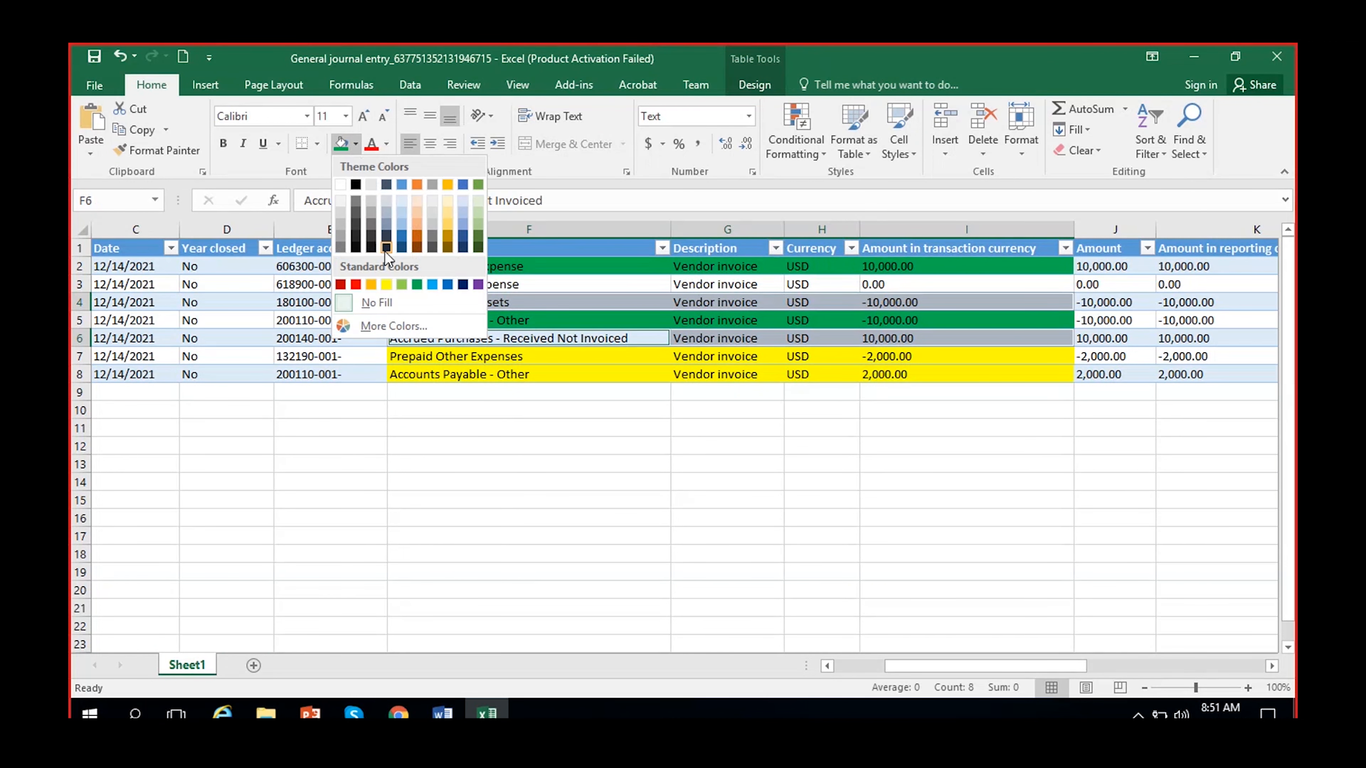
click(434, 284)
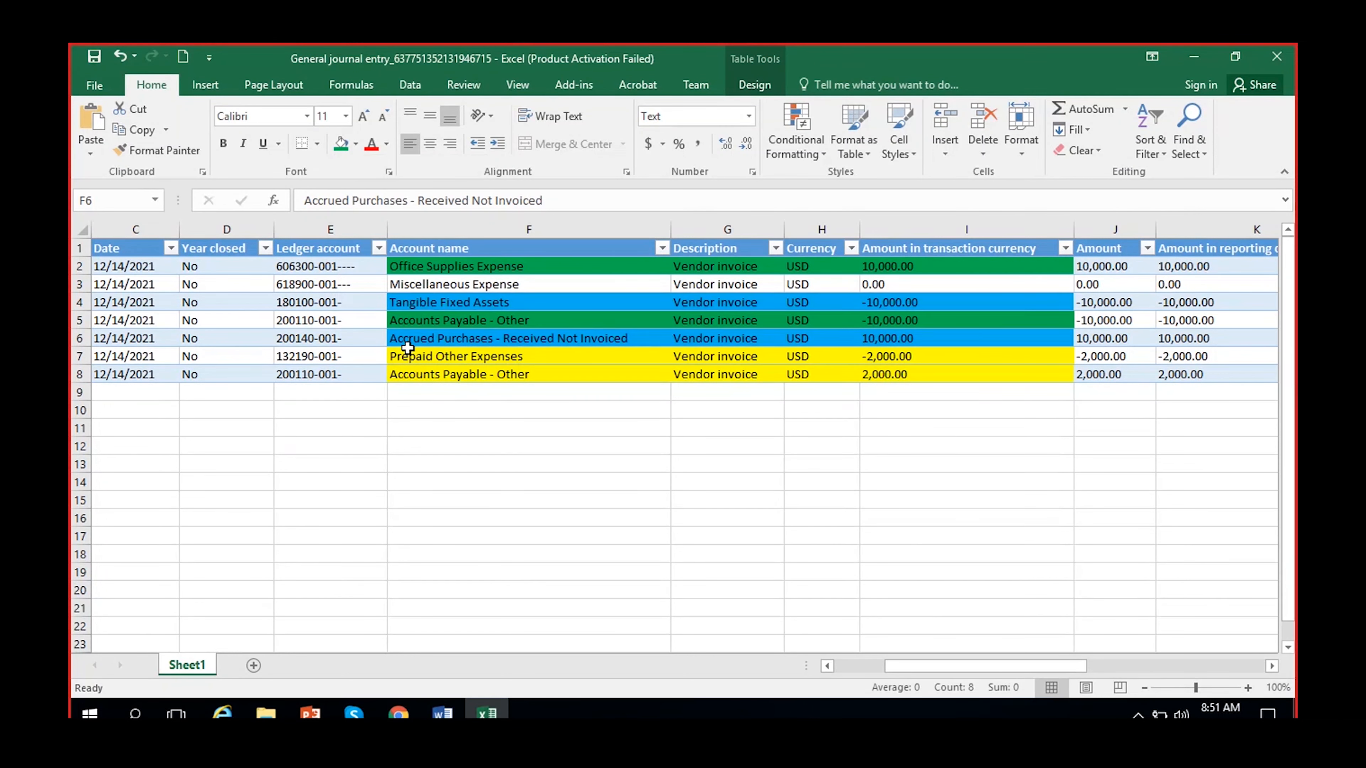
Examine the blue accrual reversal entries, the yellow prepayment entries and the green Accounts Payable entry for how they offset each other.
click(474, 305)
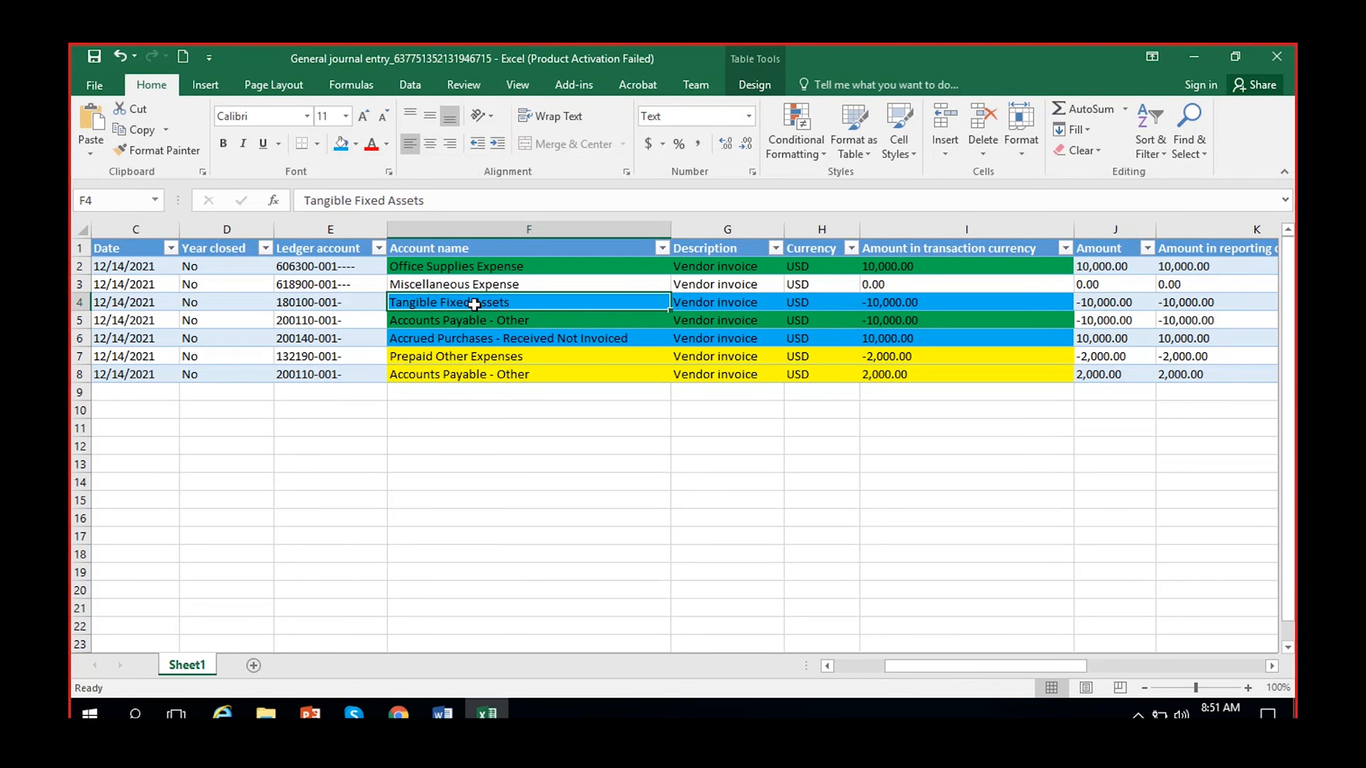
click(456, 337)
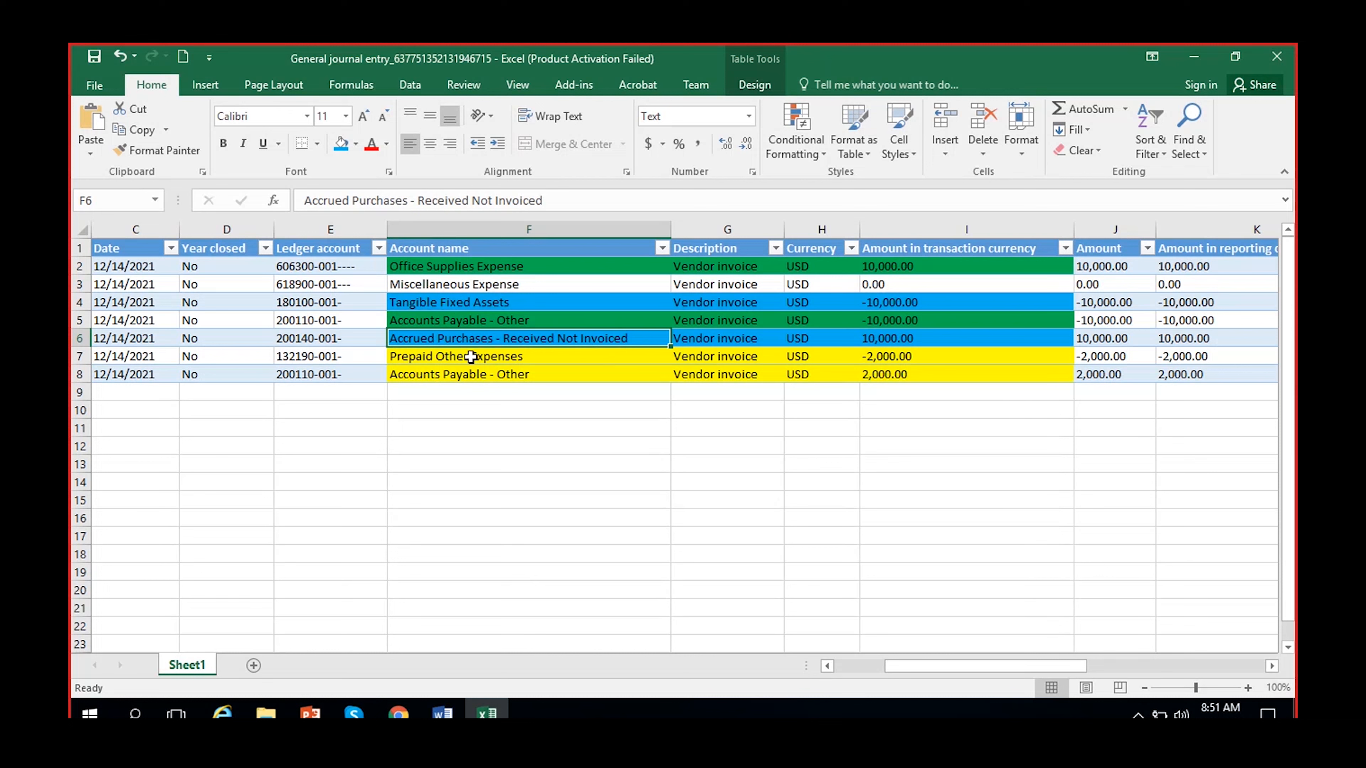
drag(438, 336, 824, 339)
drag(423, 301, 918, 306)
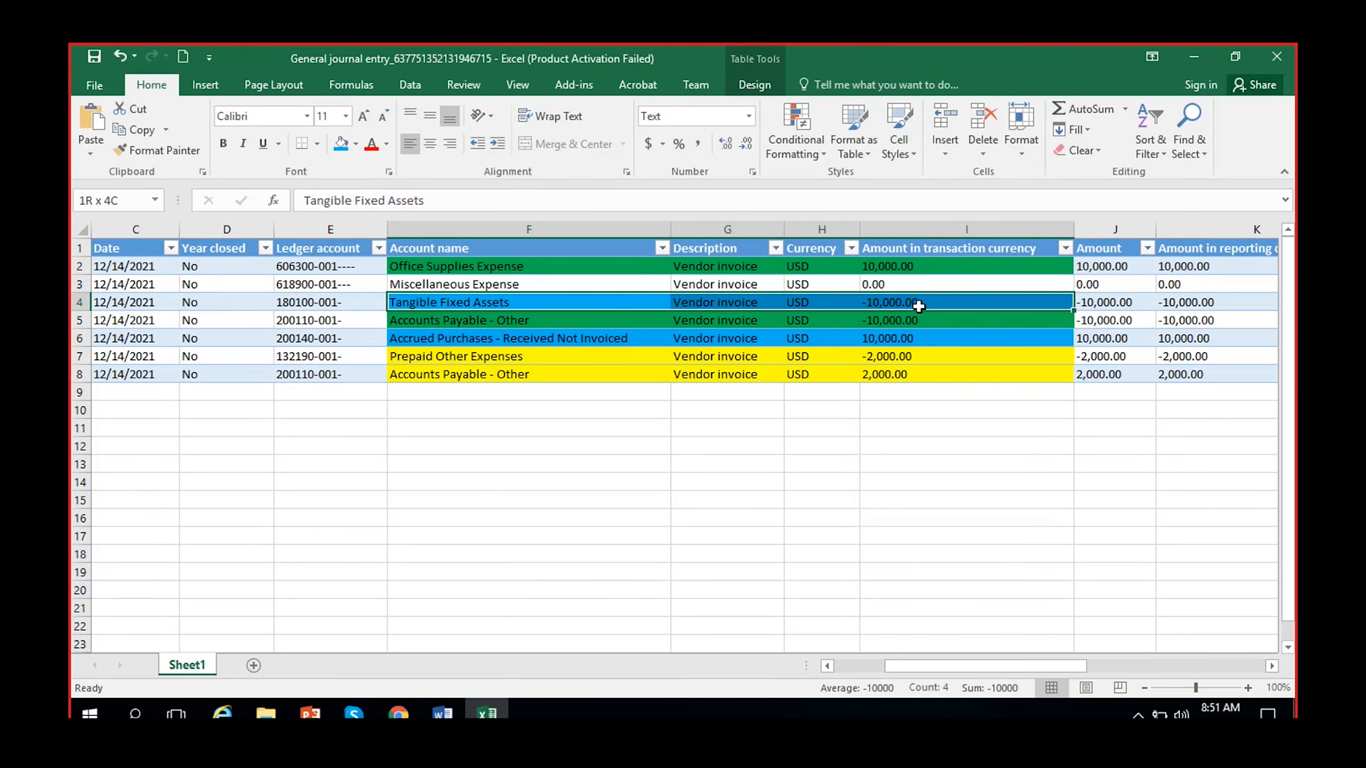
click(484, 299)
click(486, 339)
drag(446, 356, 897, 378)
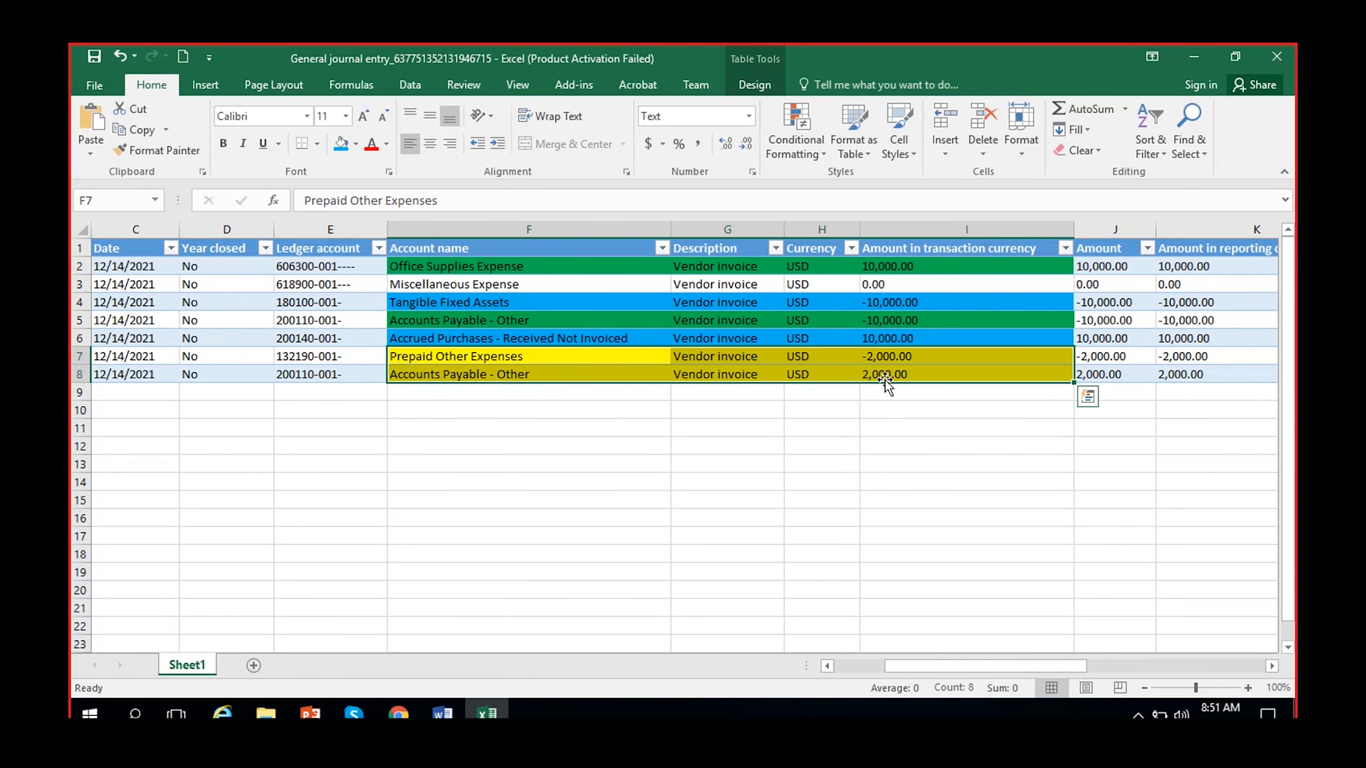
drag(488, 354, 892, 357)
drag(496, 355, 863, 375)
click(465, 317)
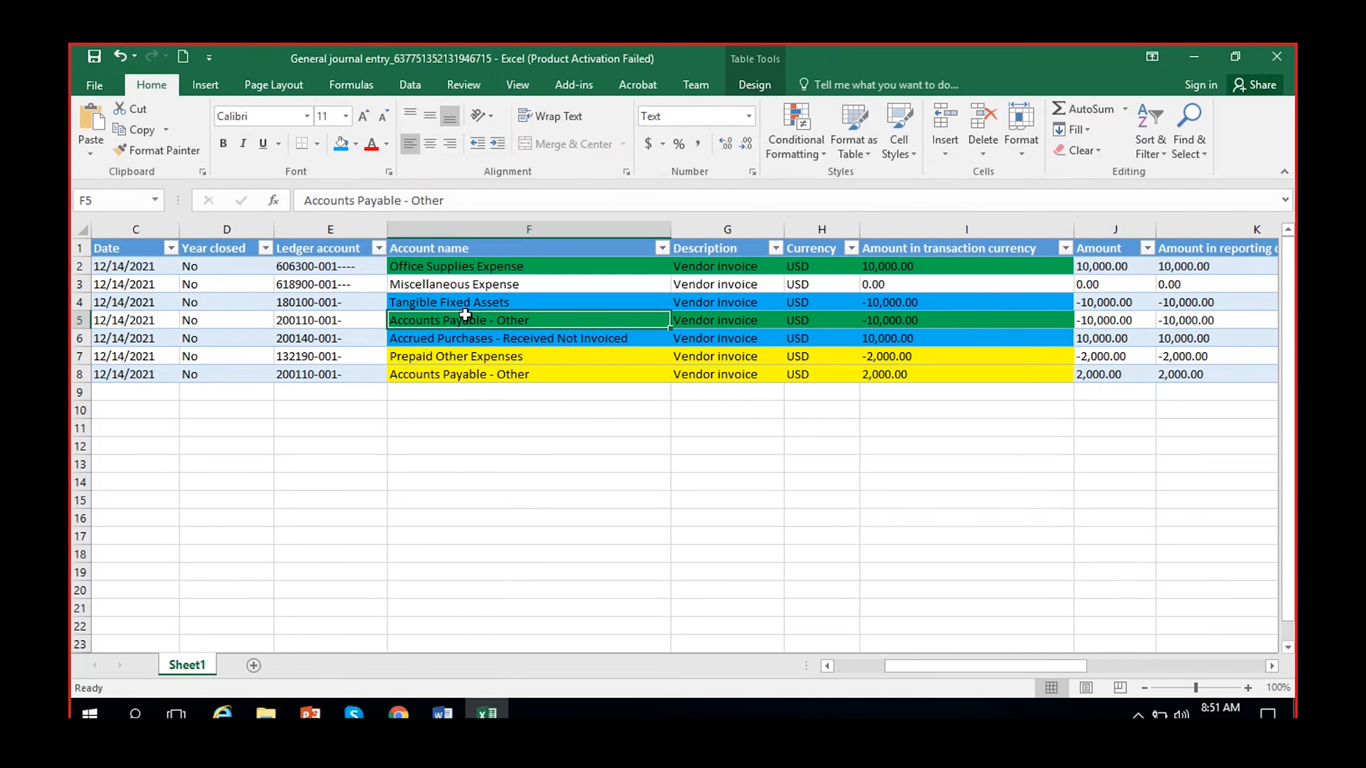
Examine how the green Office Supplies Expense and Accounts Payable amounts offset each other, compared with the blue accrual and yellow prepayment rows.
drag(452, 266, 903, 265)
drag(500, 320, 943, 320)
mouse_move(514, 266)
mouse_down()
mouse_move(884, 266)
mouse_move(508, 266)
mouse_up()
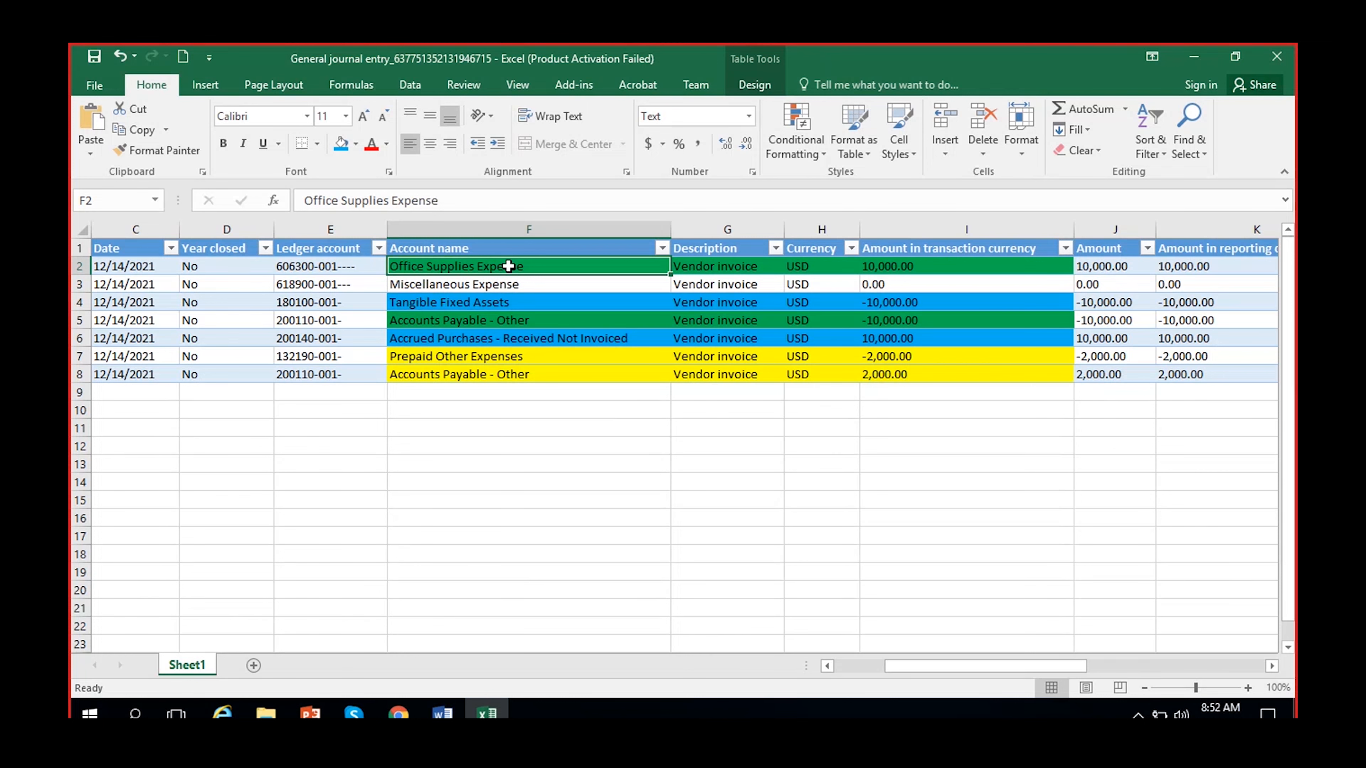
click(491, 321)
drag(459, 262, 914, 268)
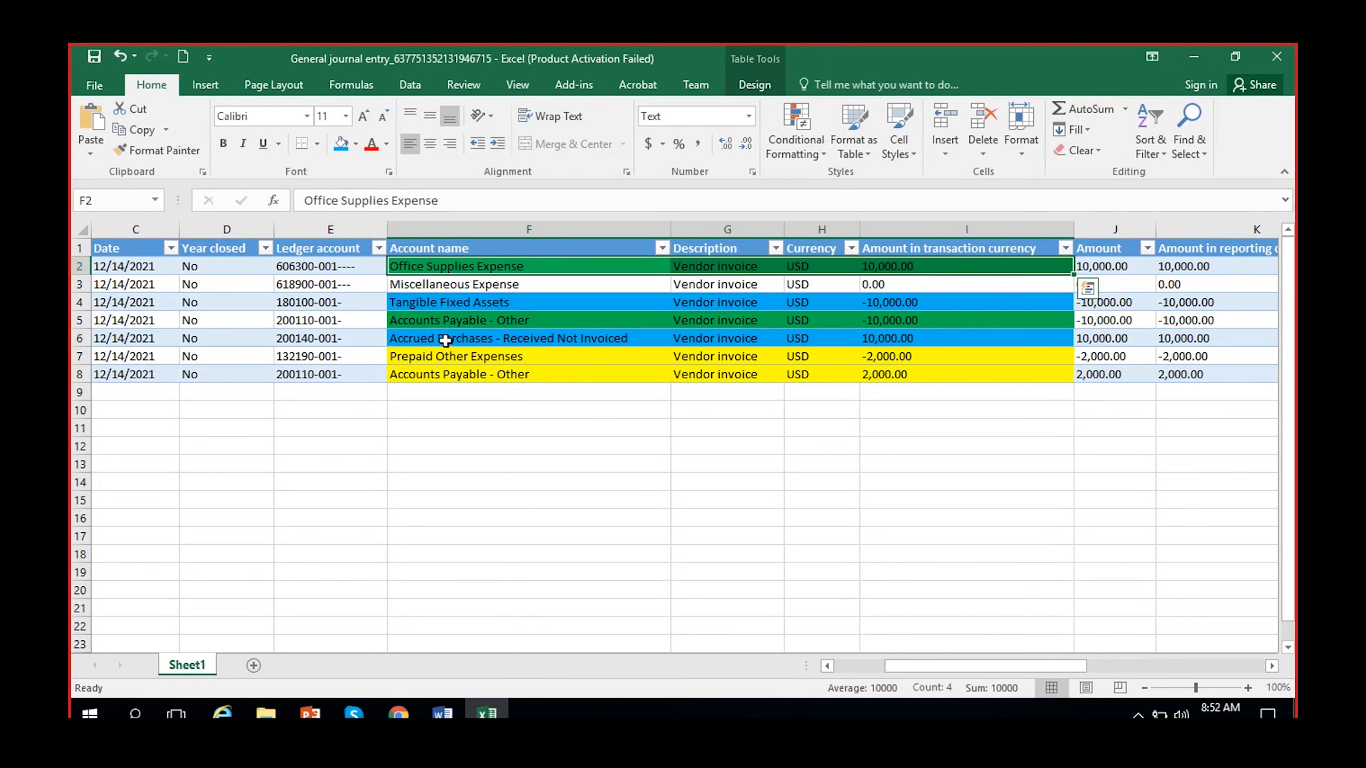
click(442, 373)
click(434, 336)
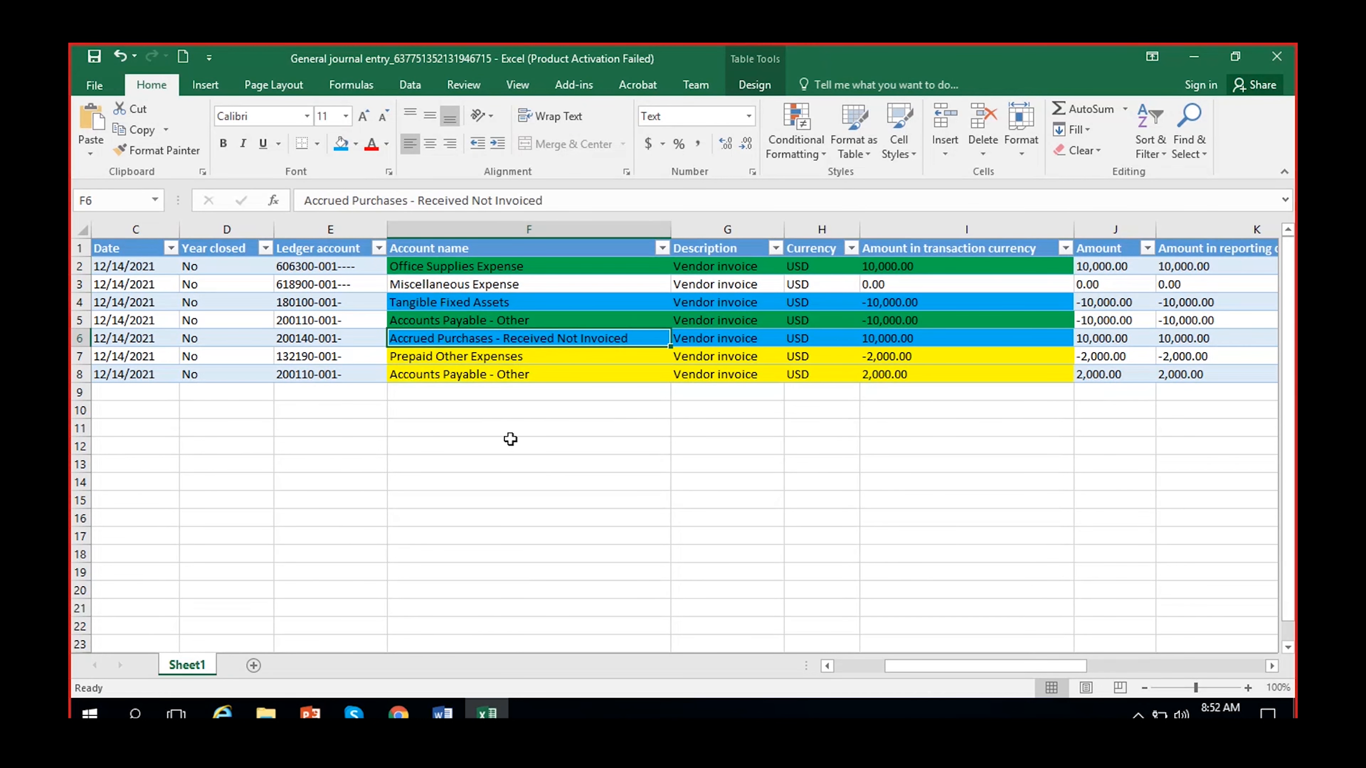
click(484, 375)
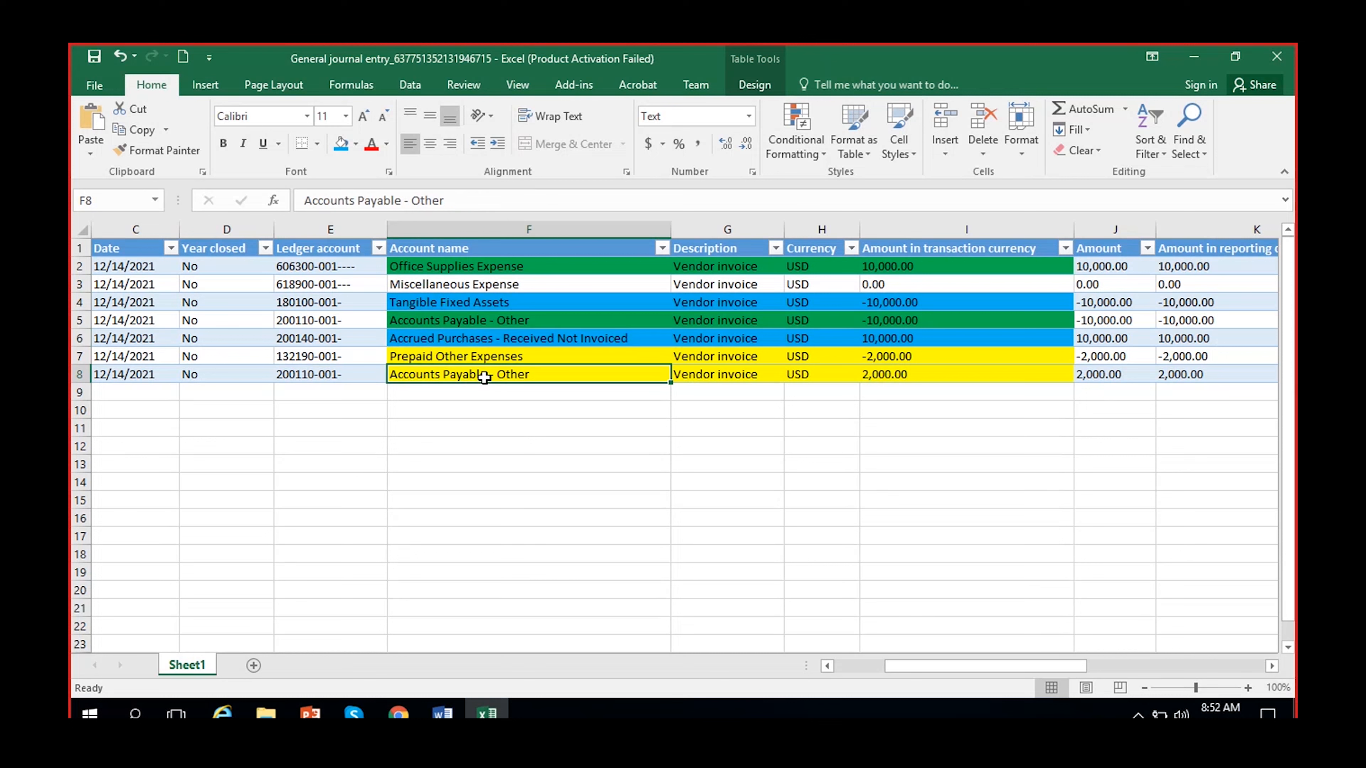
click(495, 338)
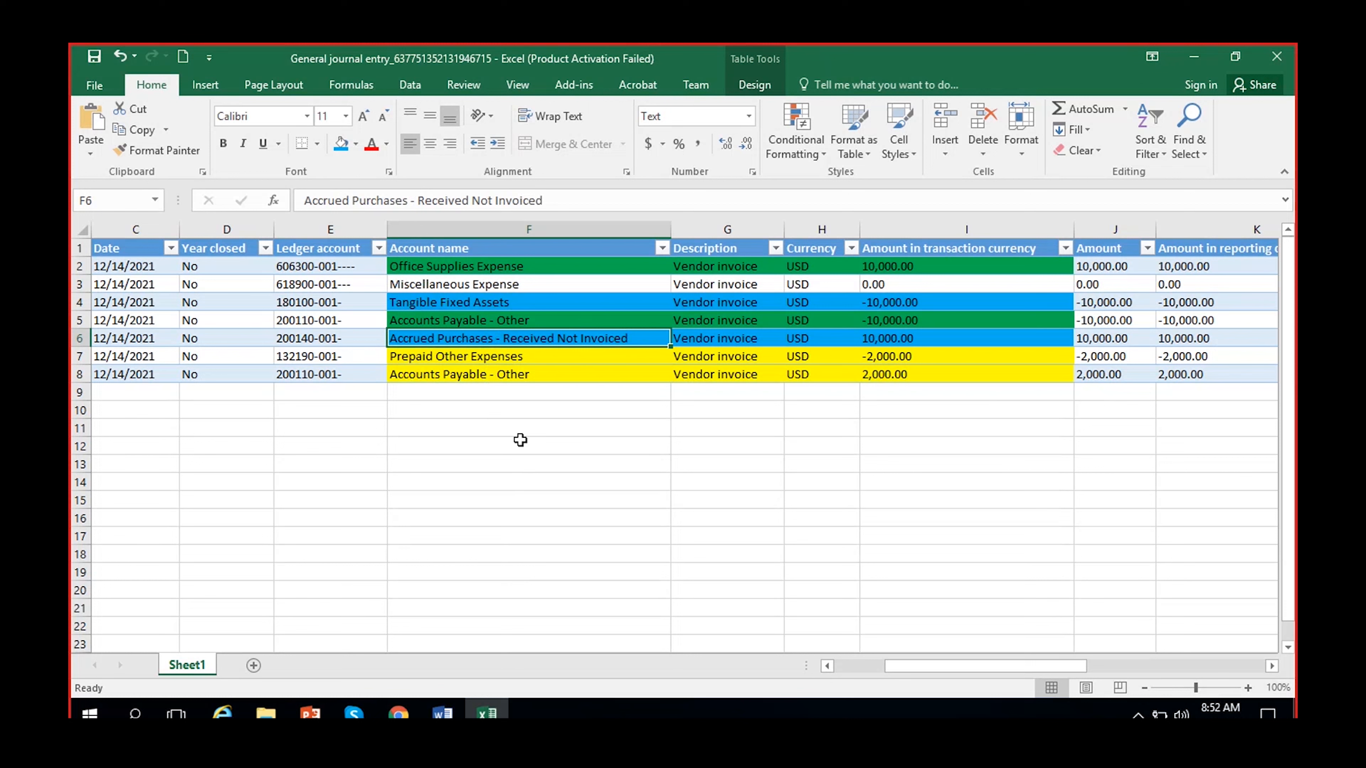
drag(461, 321, 902, 321)
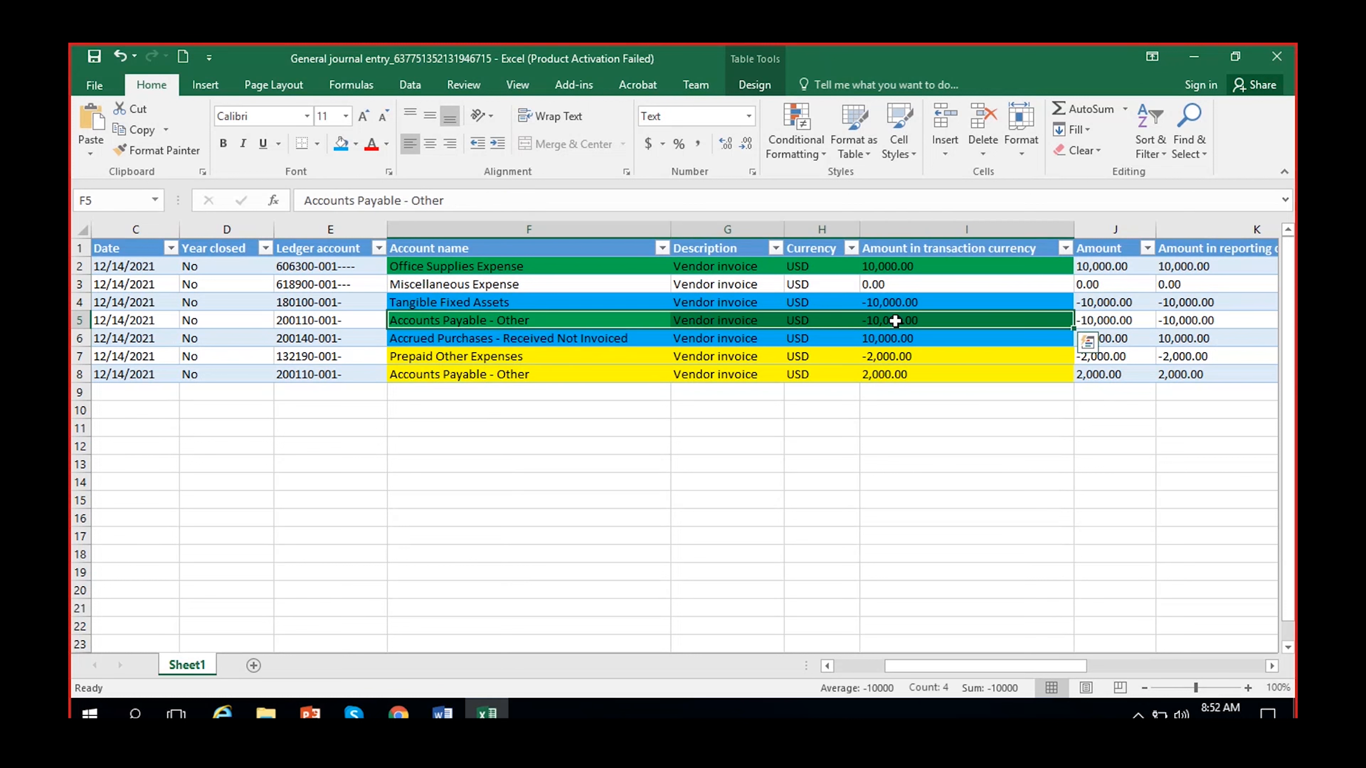
ctrl+drag(514, 265, 911, 263)
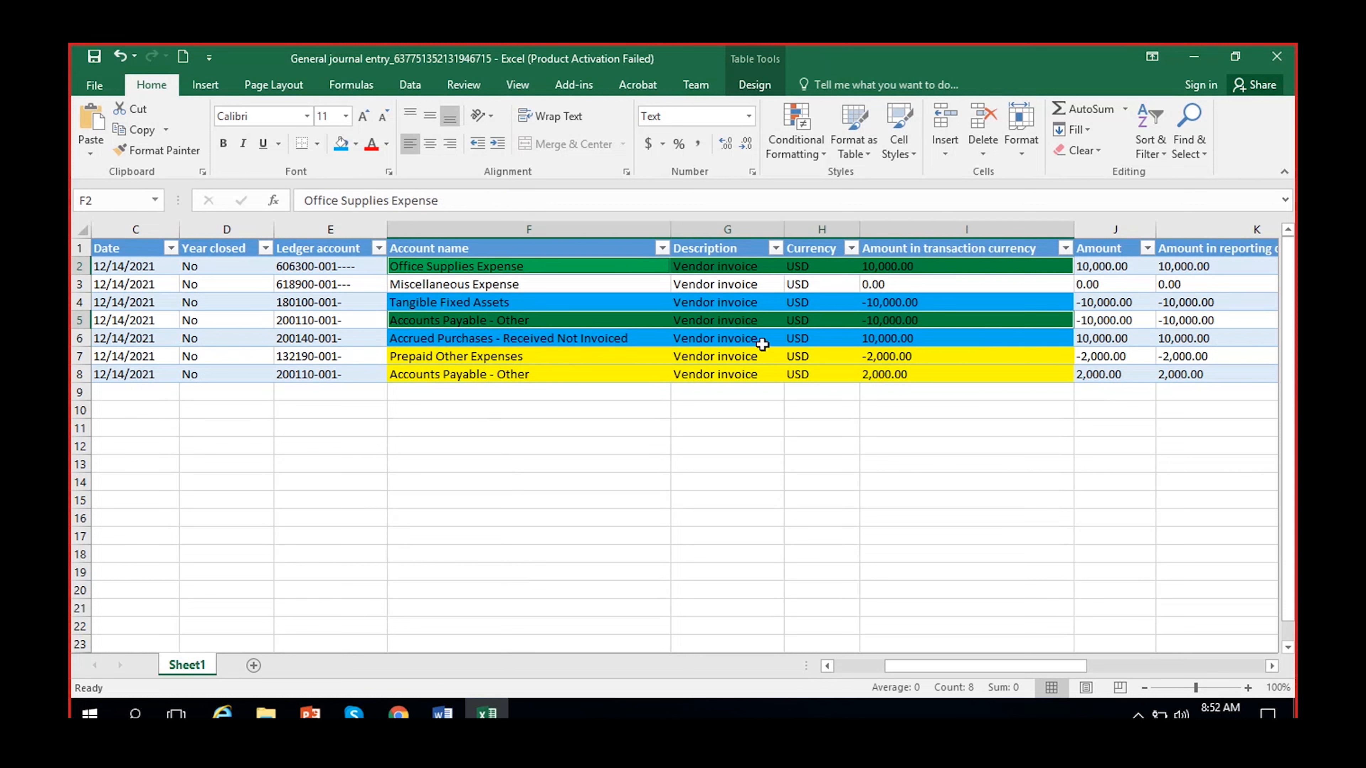
click(604, 319)
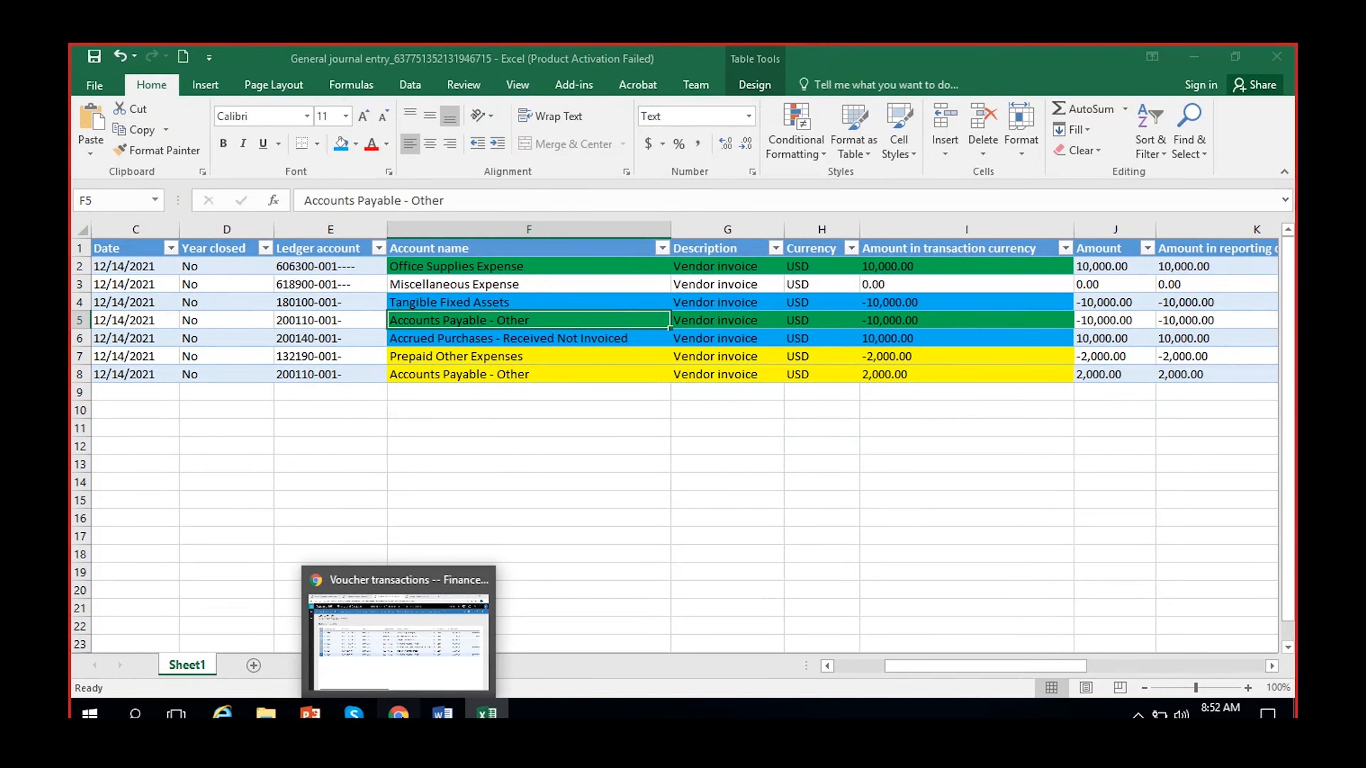
Switch to Finance and Operations in the browser, leave the voucher transactions, and open the Accounts payable payment journal page.
click(398, 713)
click(1278, 171)
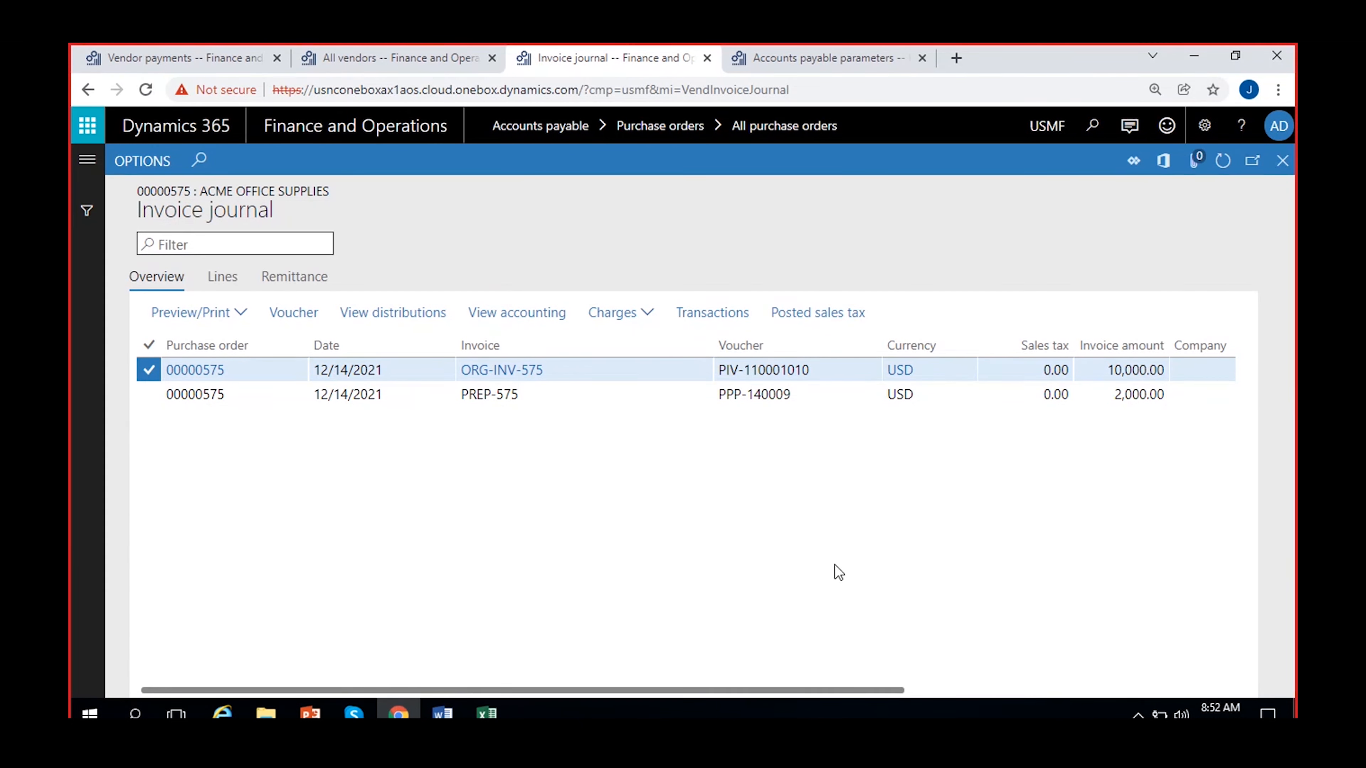
click(792, 59)
click(87, 161)
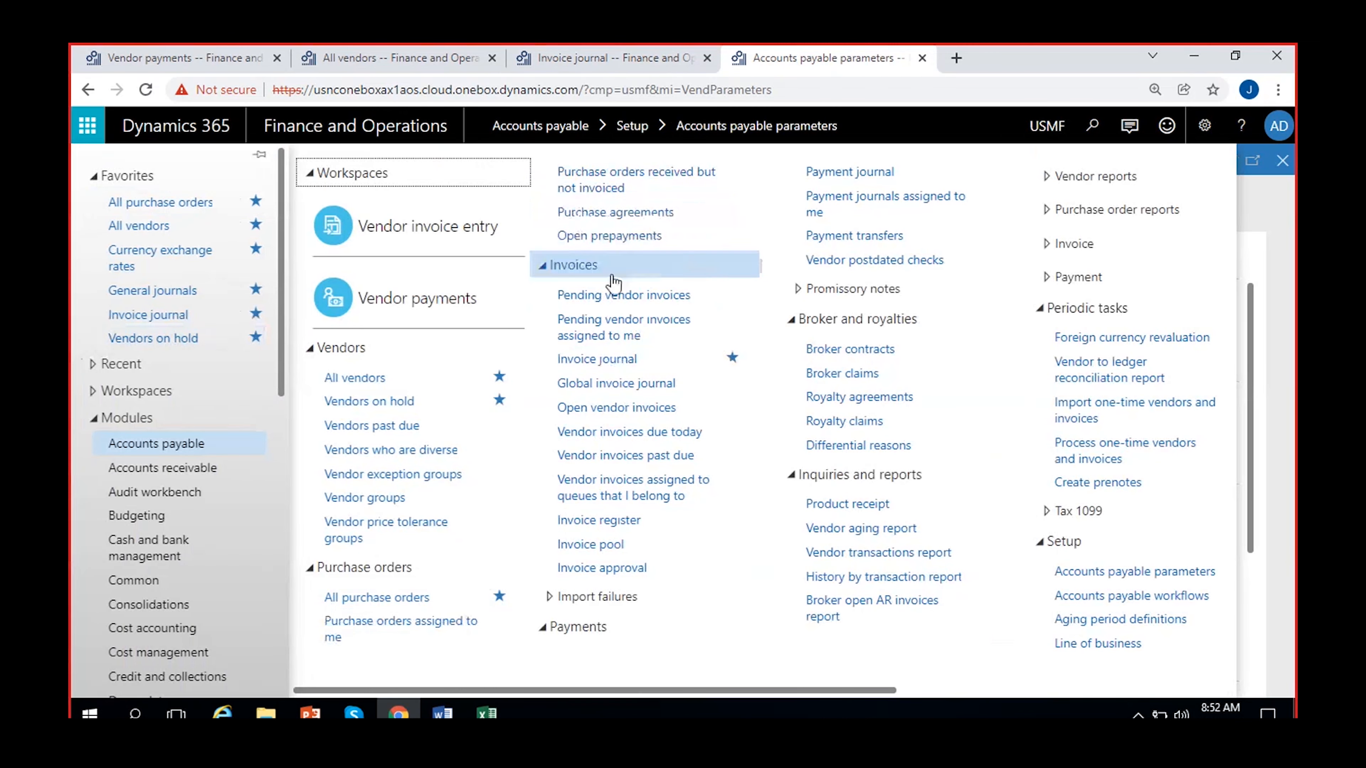
click(856, 175)
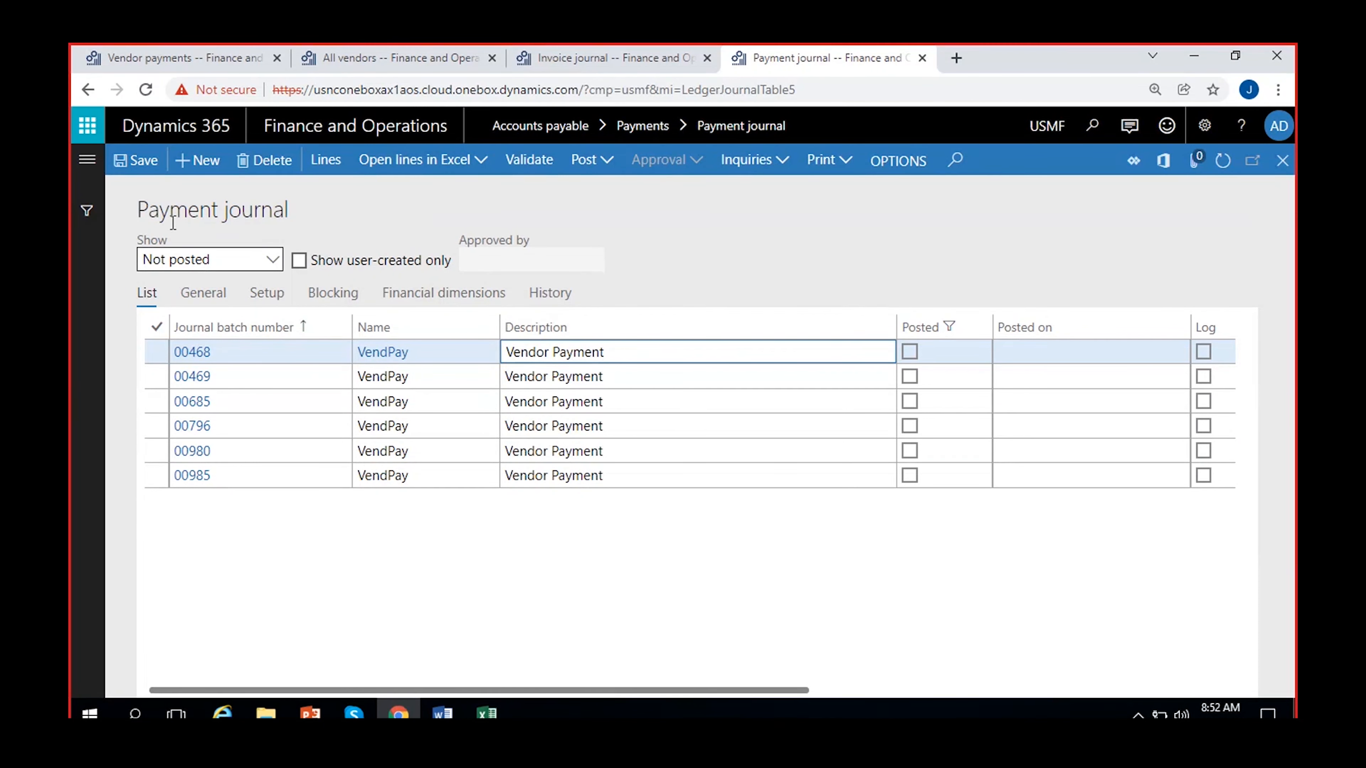
Create a payment journal with the name VendPay and open its lines.
click(195, 161)
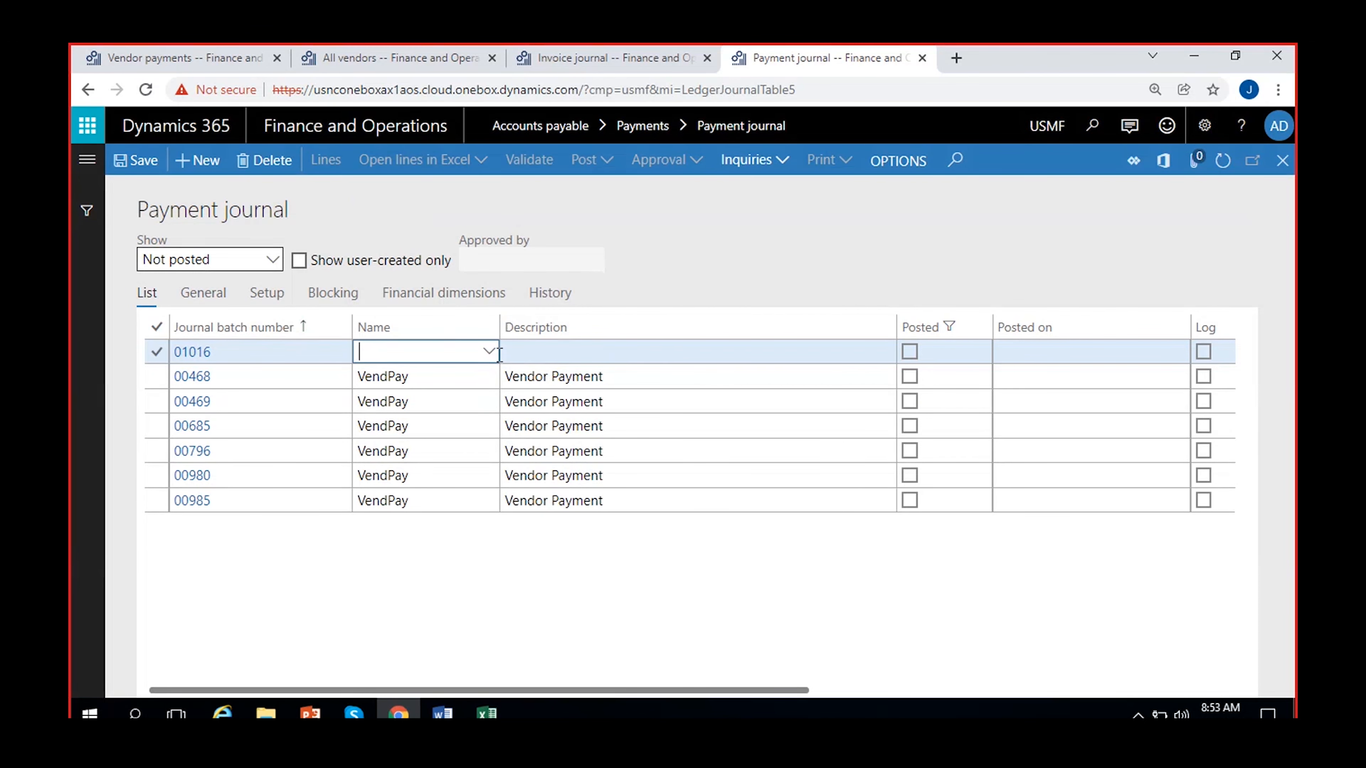
click(491, 353)
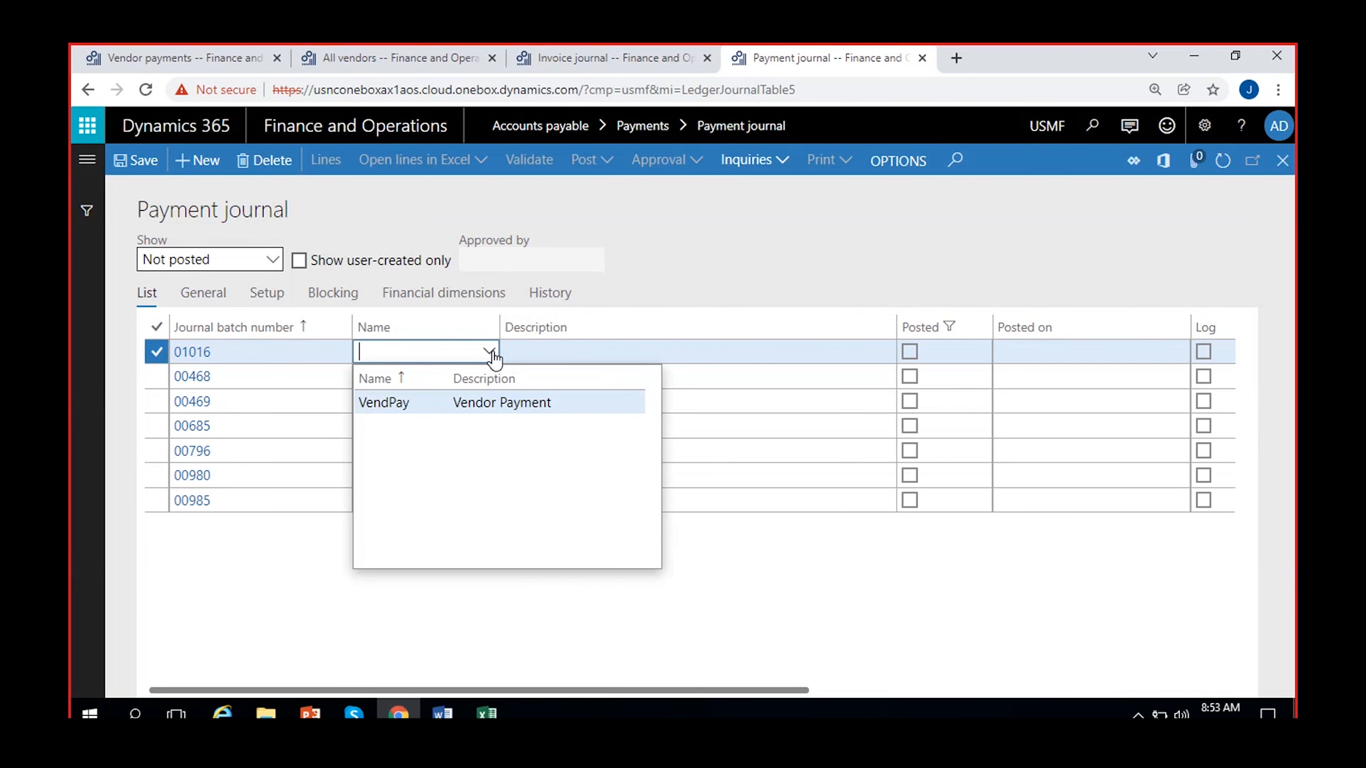
click(460, 399)
click(333, 162)
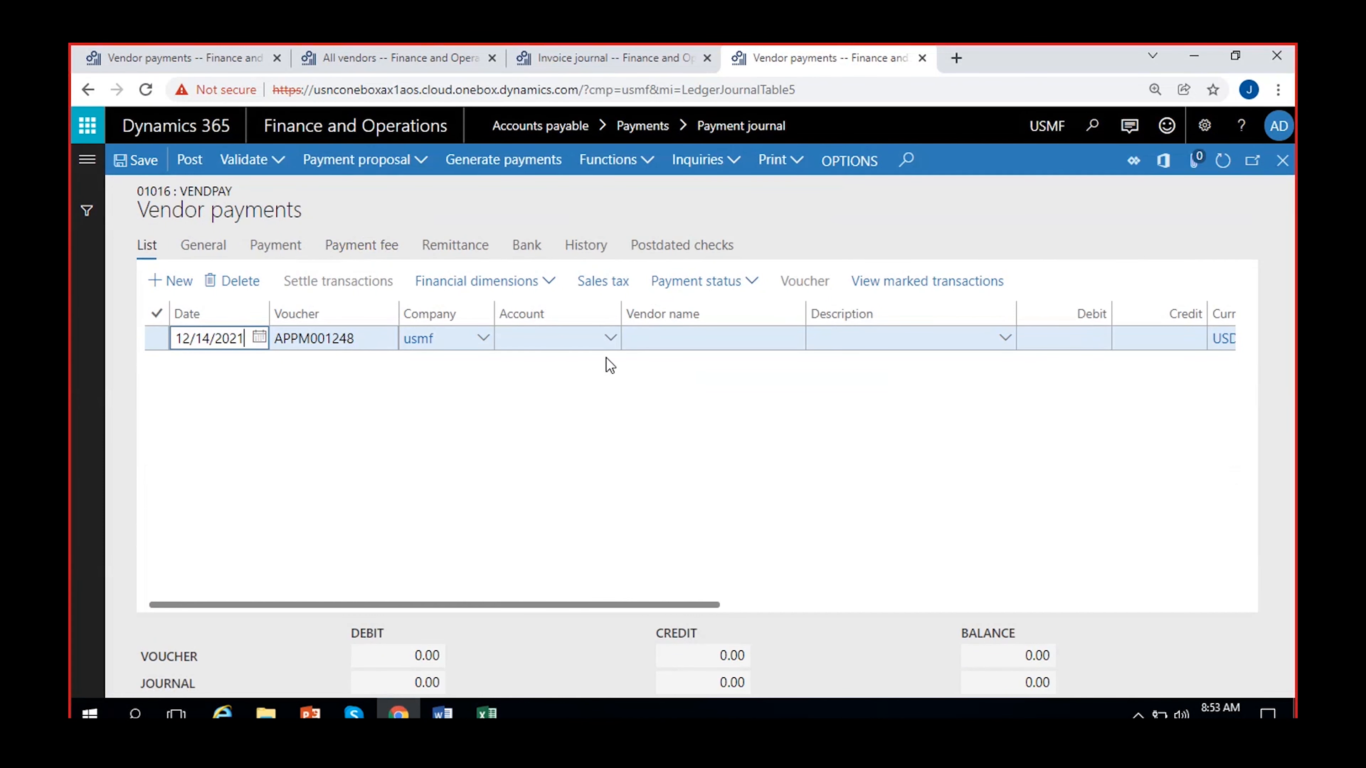
Set the payment line's account to the vendor Acme Office Supplies.
click(613, 343)
click(611, 339)
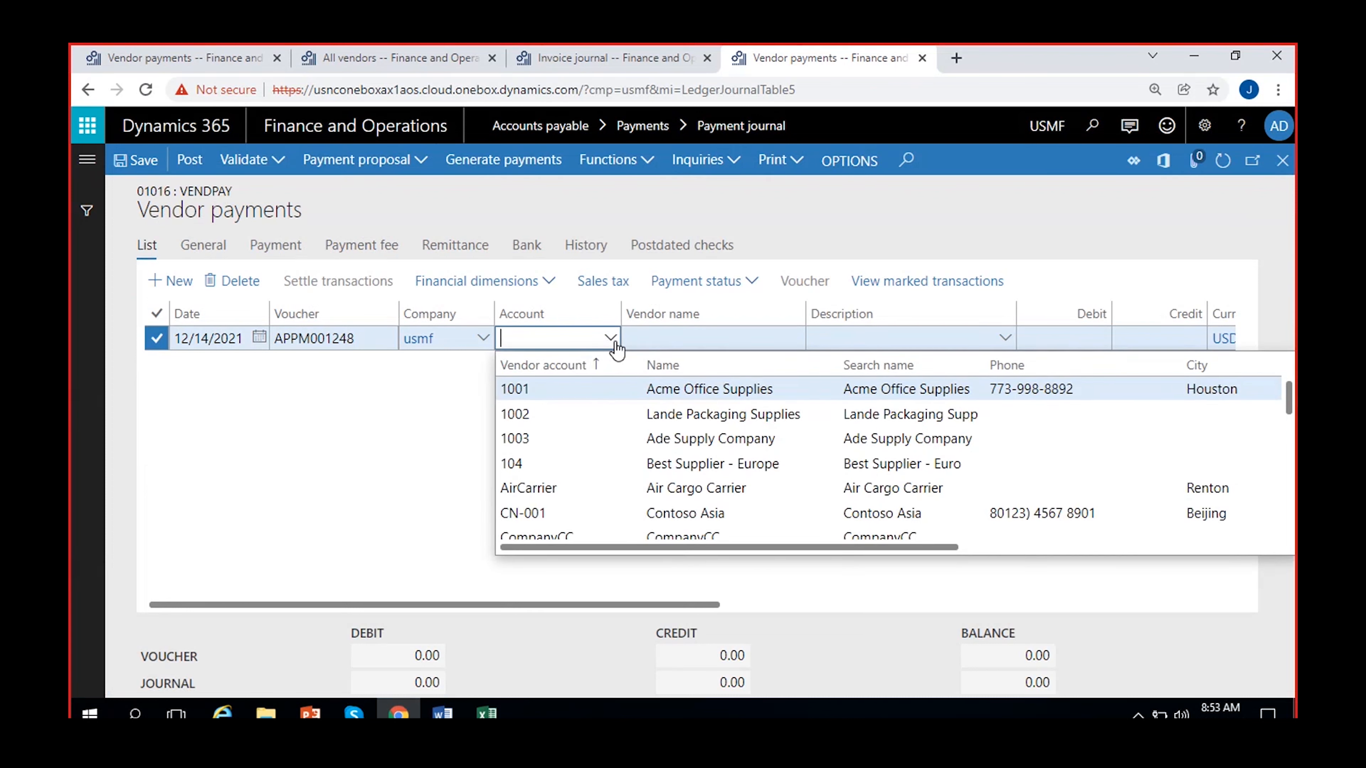
click(693, 393)
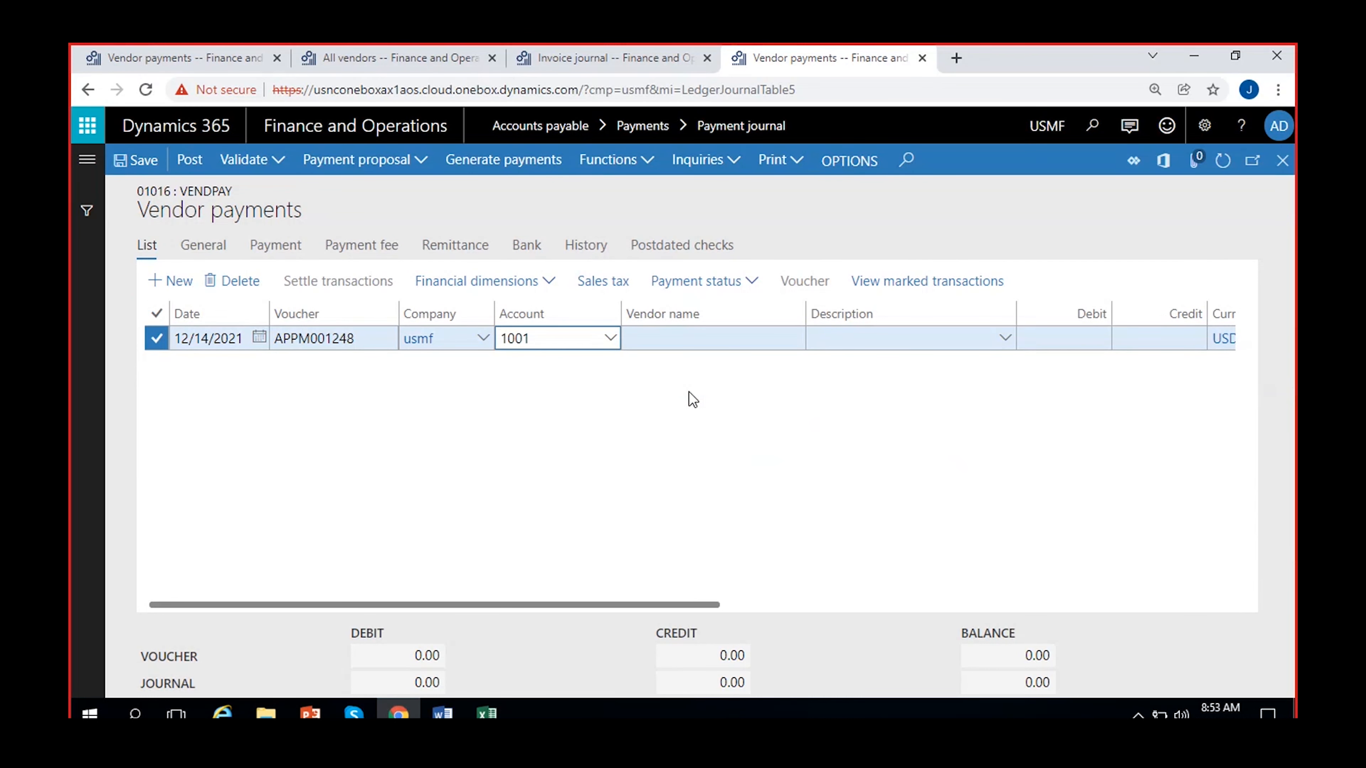
scroll(789, 436, right, 2)
scroll(790, 437, right, 2)
scroll(787, 436, left, 4)
Open Settle transactions for the Acme Office Supplies payment line and mark invoice ORG-INV-575 for settlement.
click(328, 276)
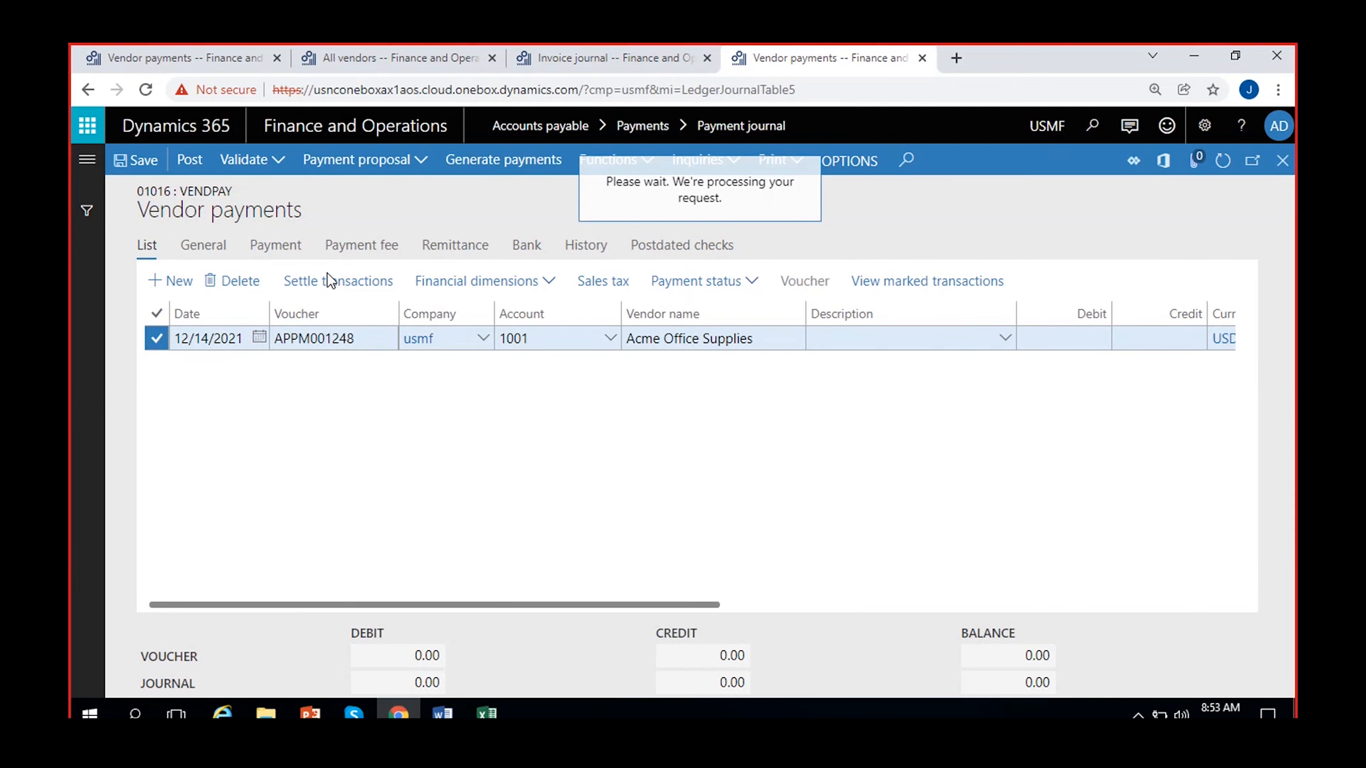
scroll(634, 327, down, 5)
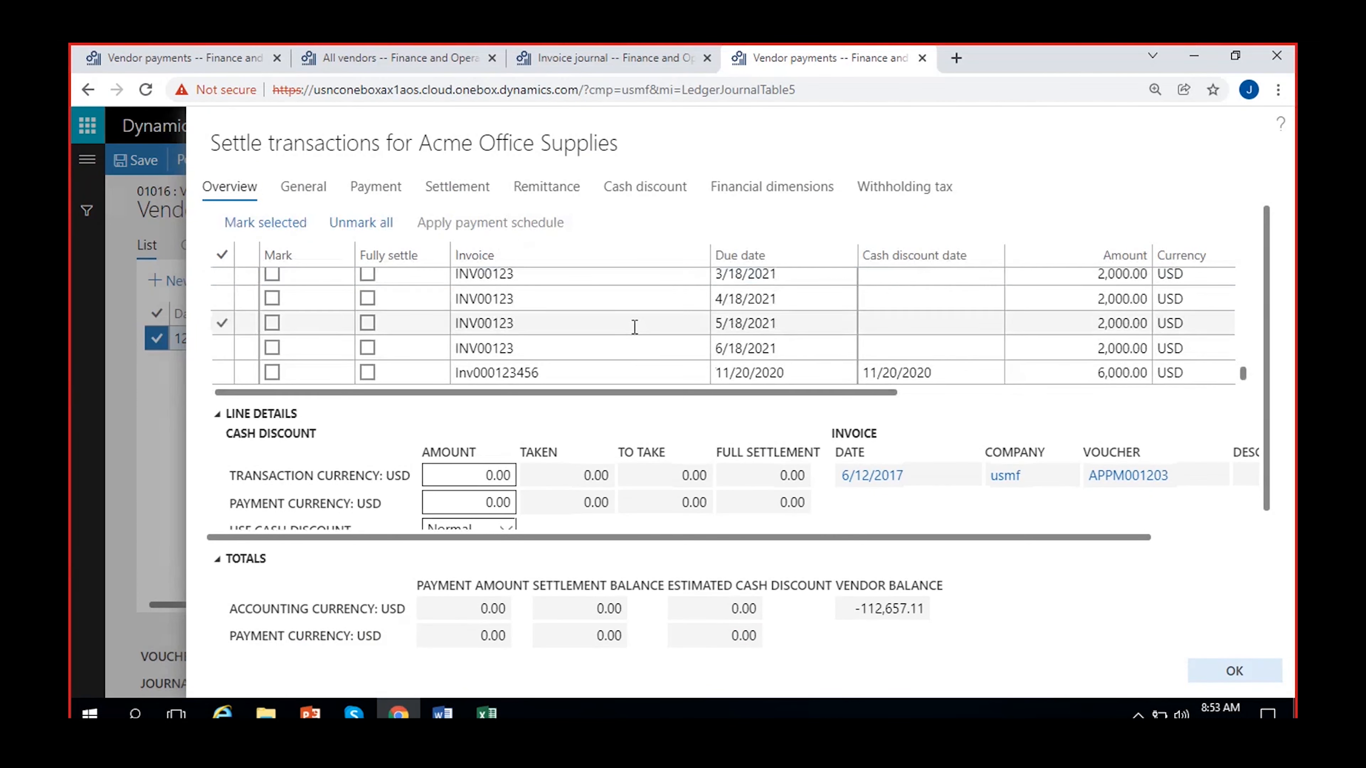
scroll(635, 327, down, 3)
click(599, 367)
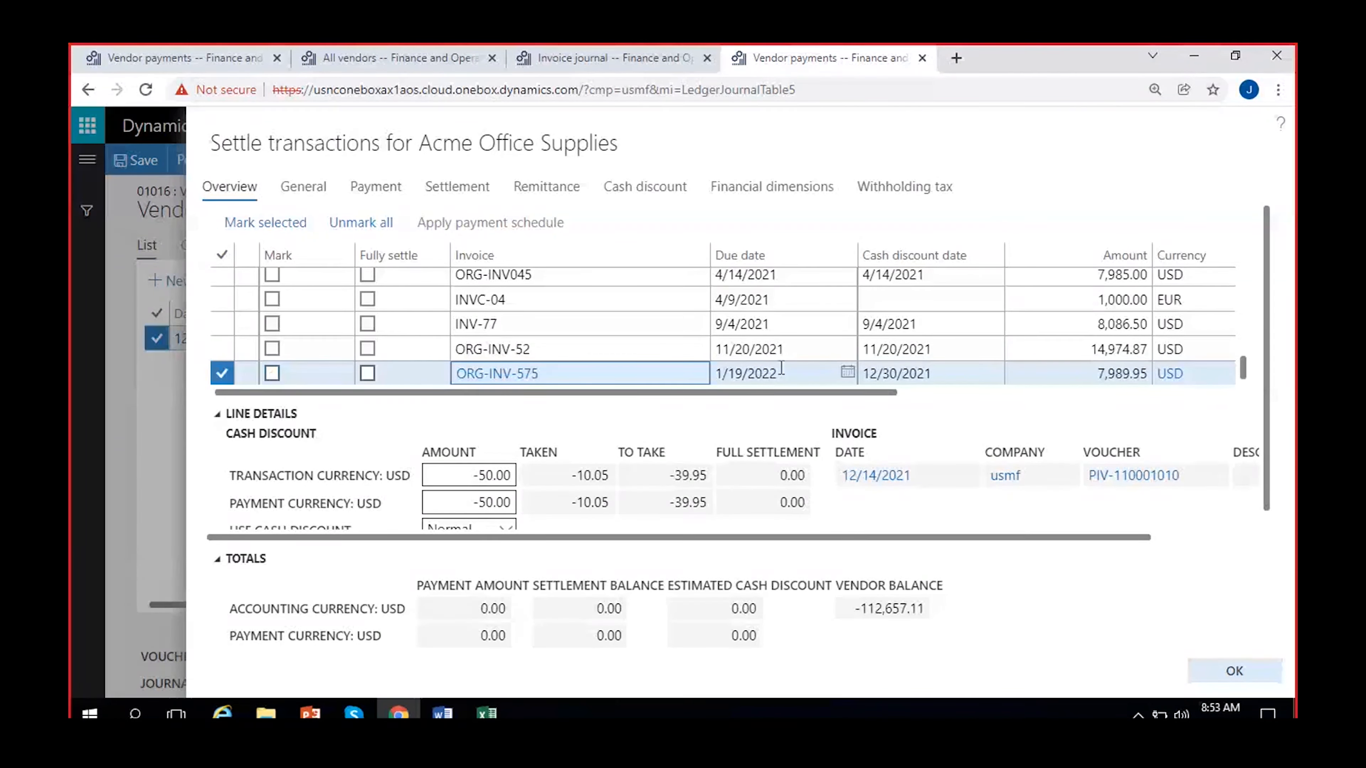
click(272, 373)
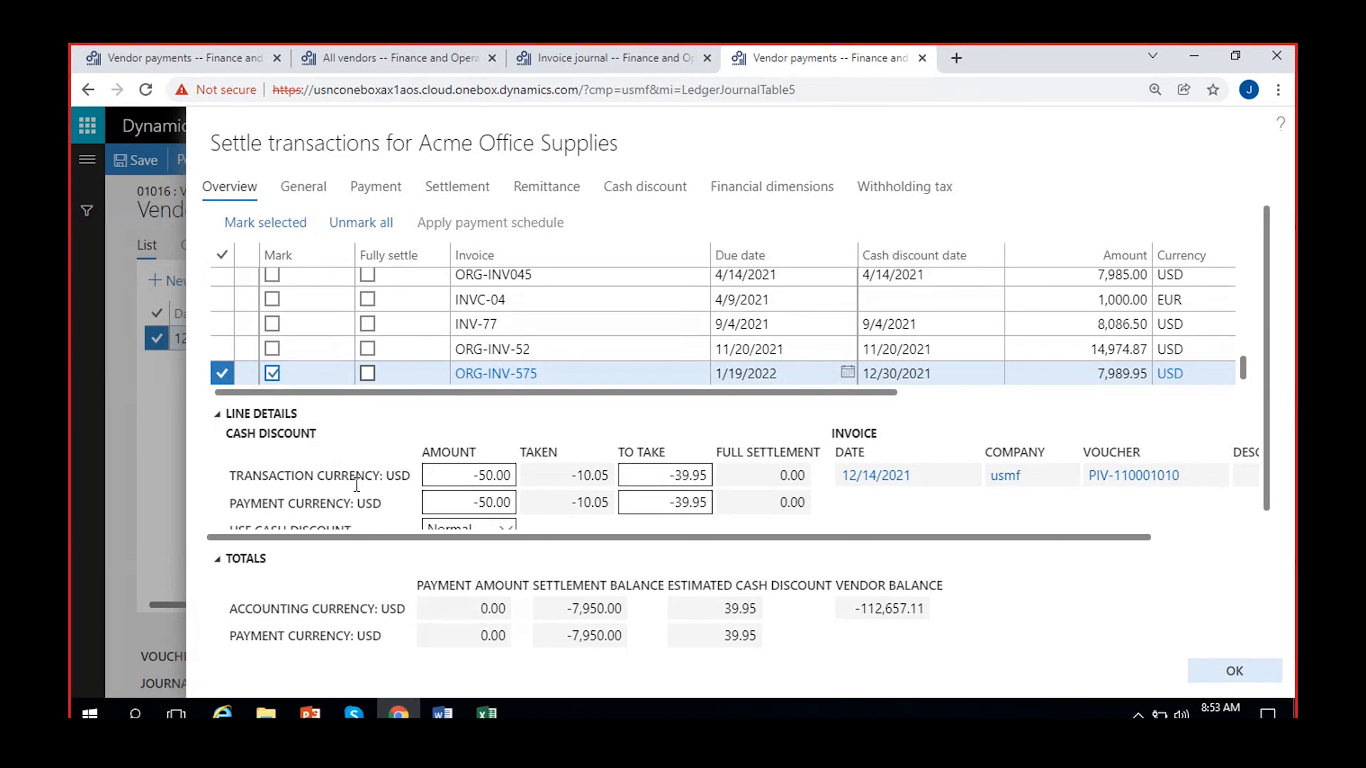
scroll(355, 467, down, 1)
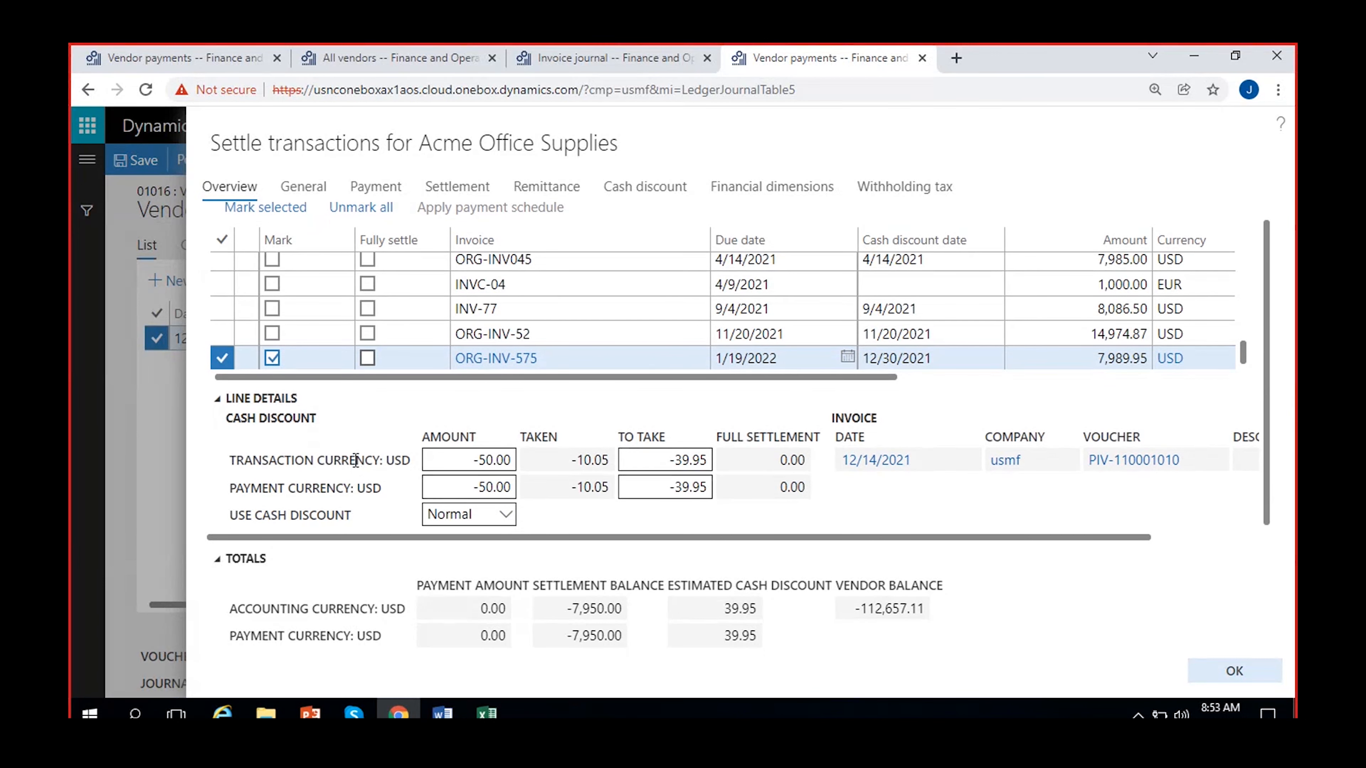
Delete both cash discount records of invoice ORG-INV-575, dated 12/30/2021 and 1/19/2022, confirming each deletion.
click(654, 190)
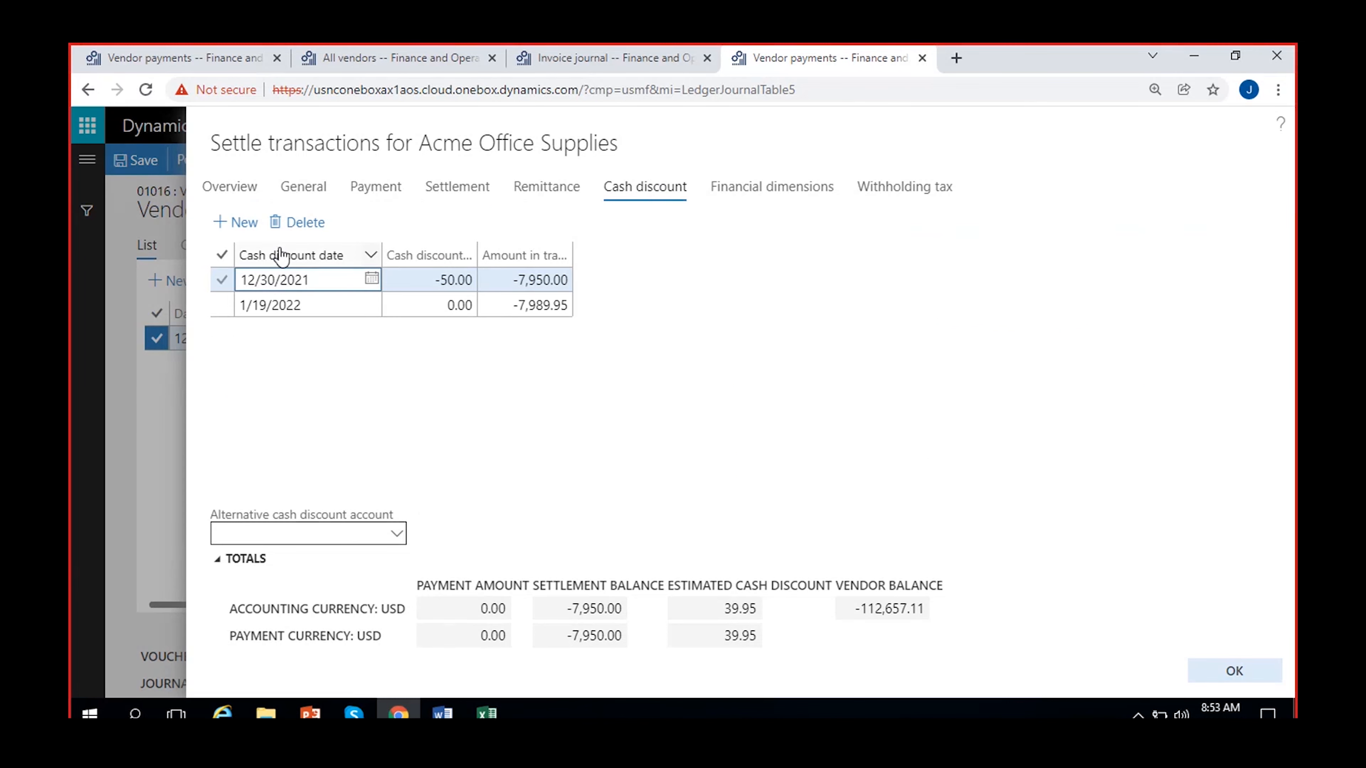
click(306, 223)
click(846, 451)
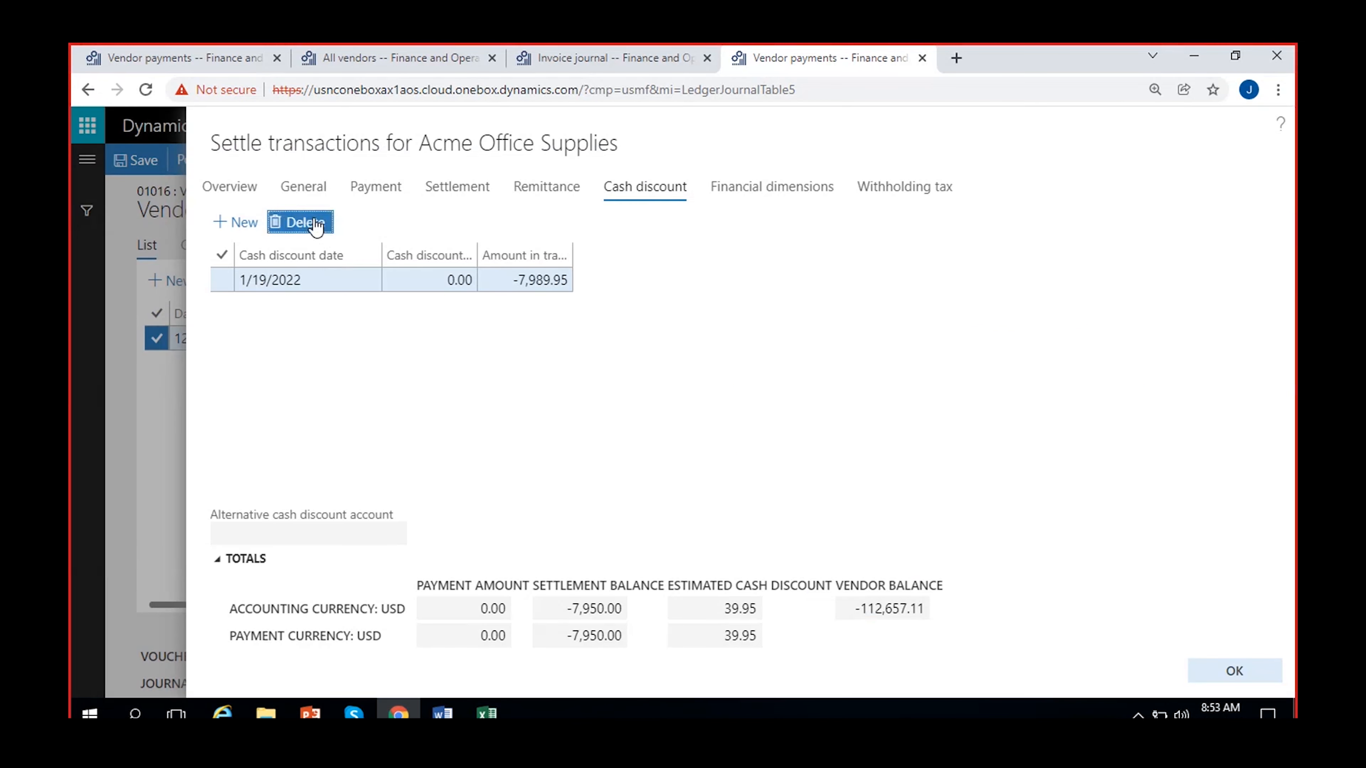
click(316, 226)
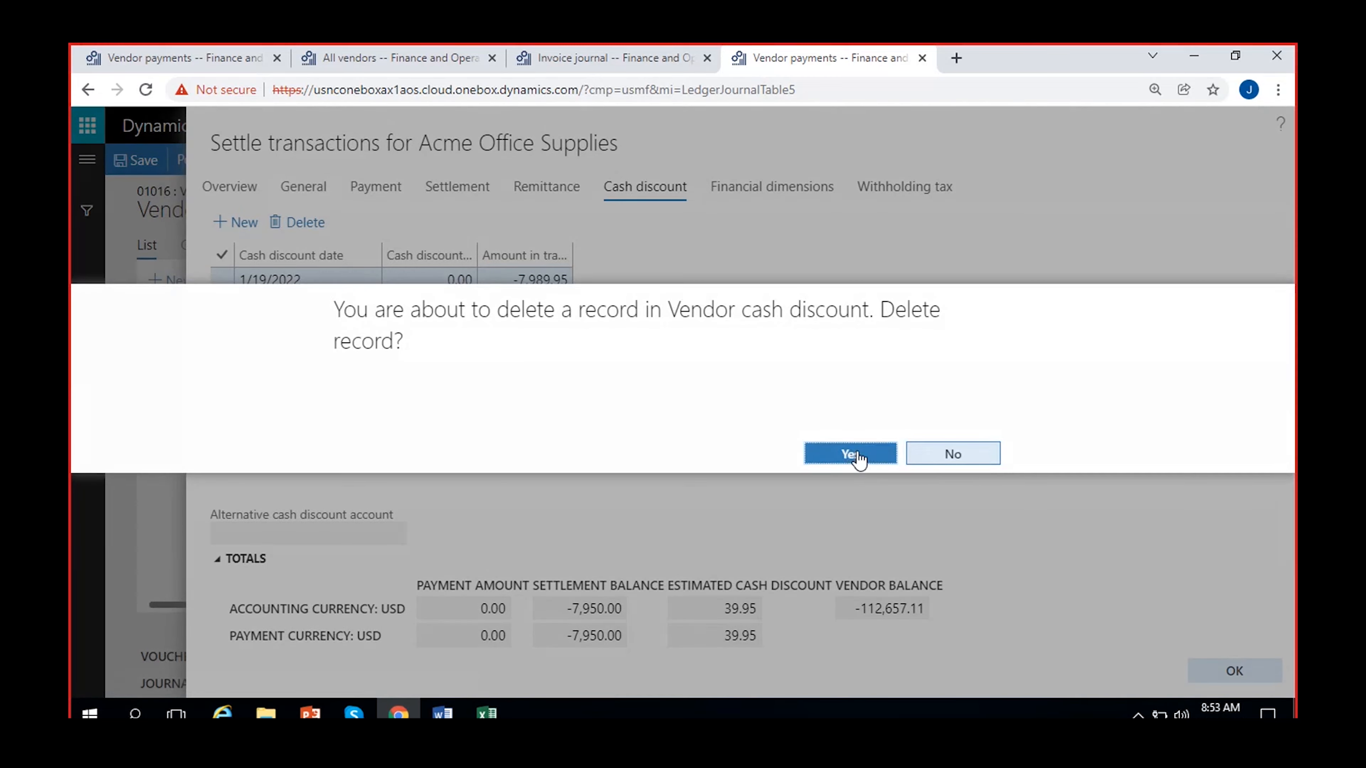
click(857, 455)
Set Use cash discount to Never for invoice ORG-INV-575 and check its invoice row and cash discount records.
click(237, 189)
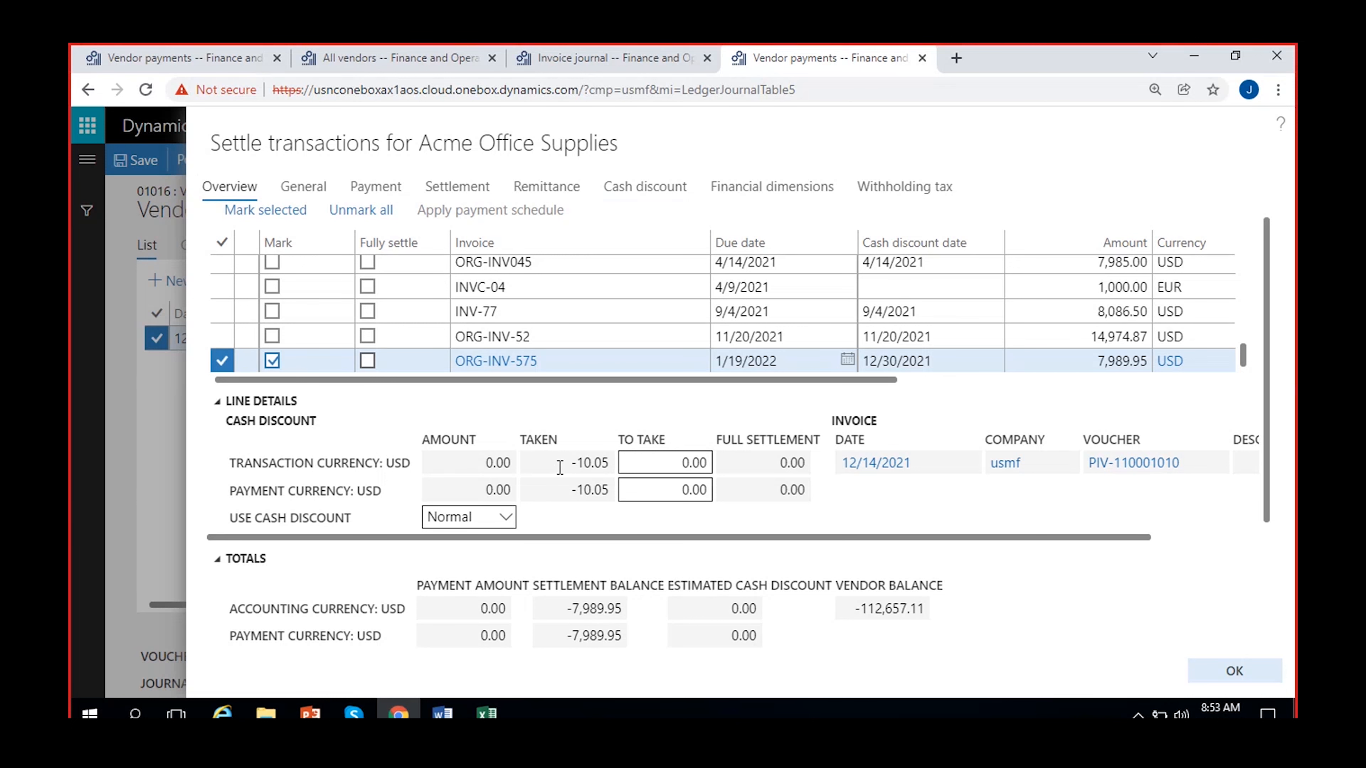
click(511, 517)
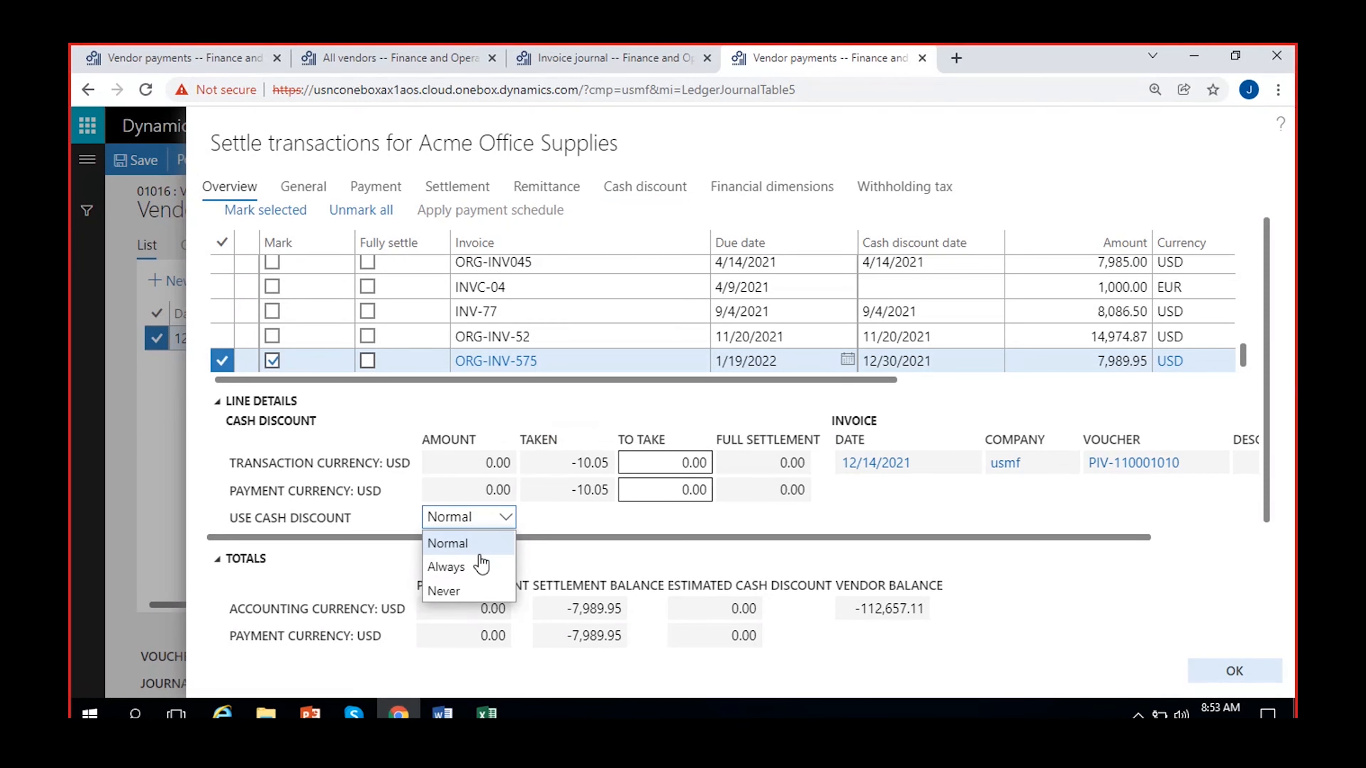
click(448, 590)
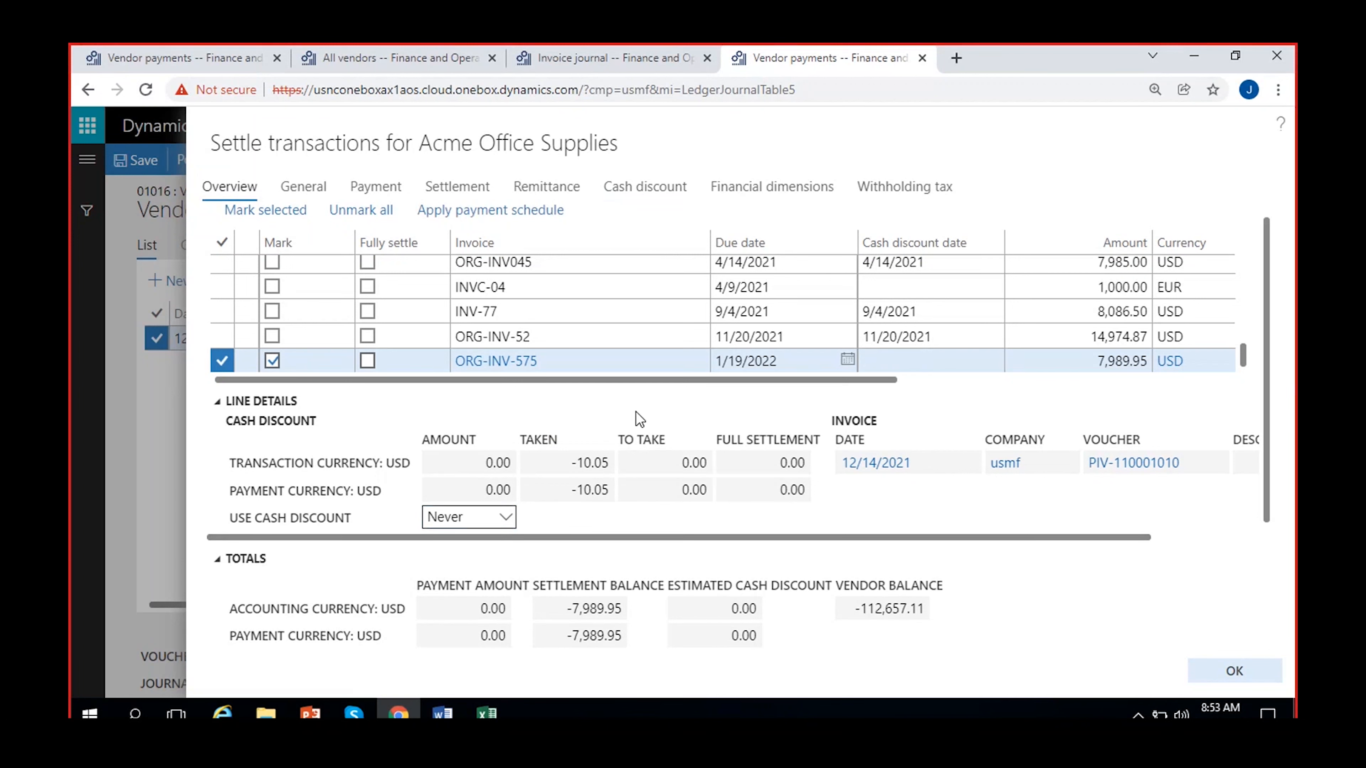
drag(855, 381, 1170, 409)
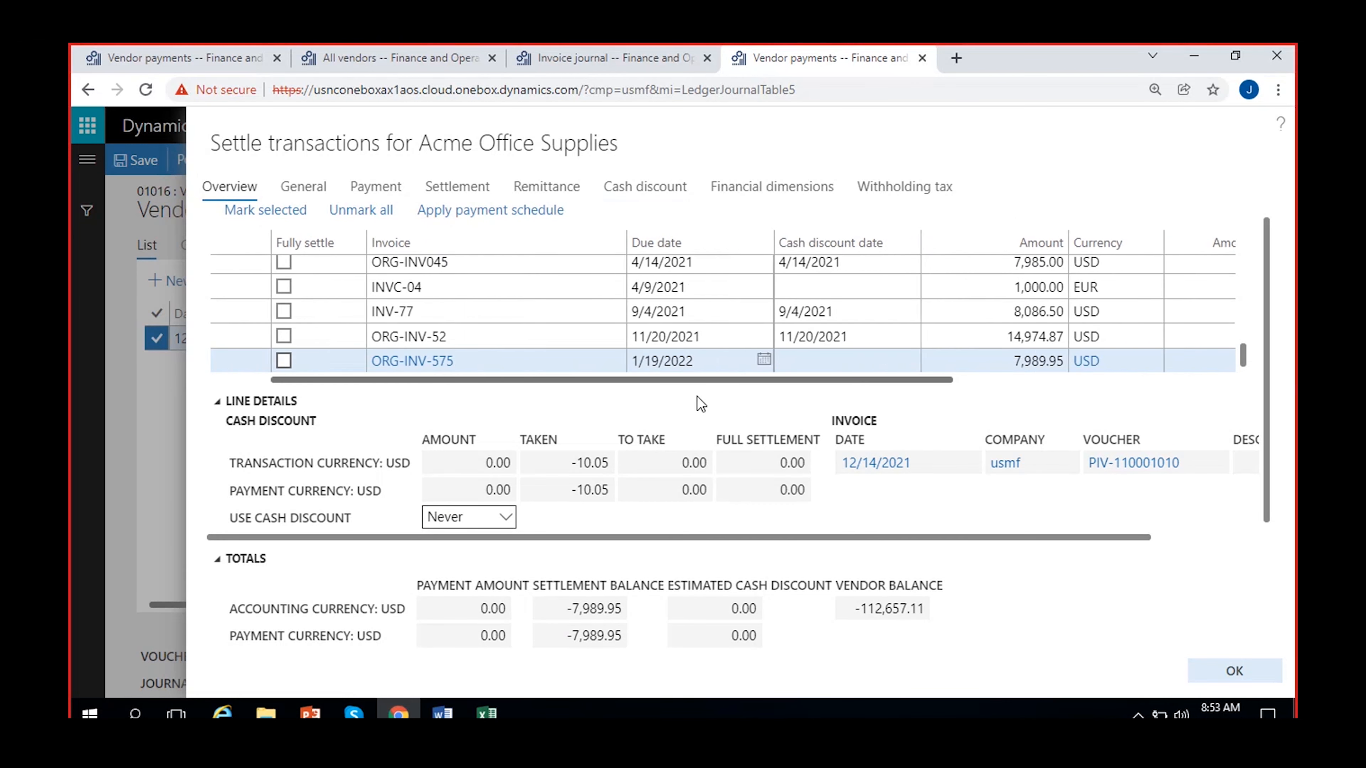
click(634, 191)
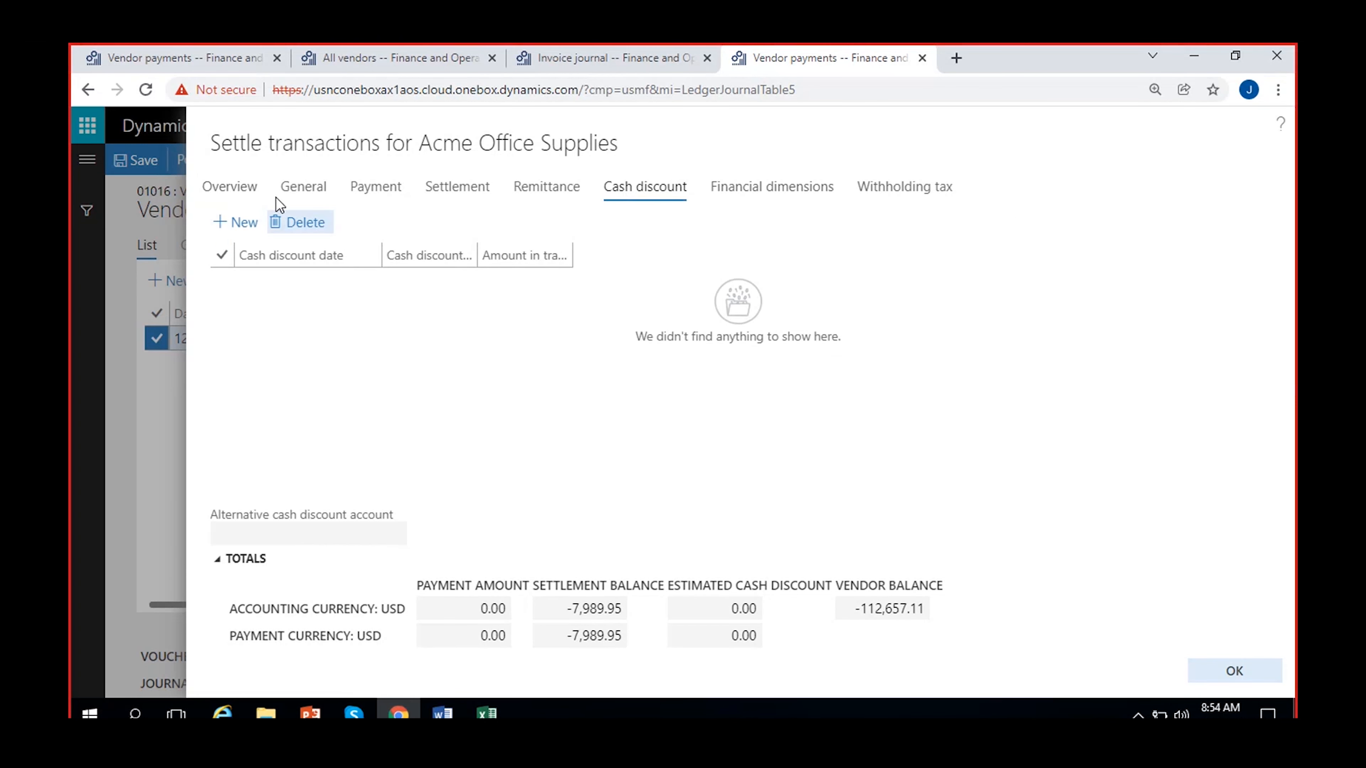
click(232, 188)
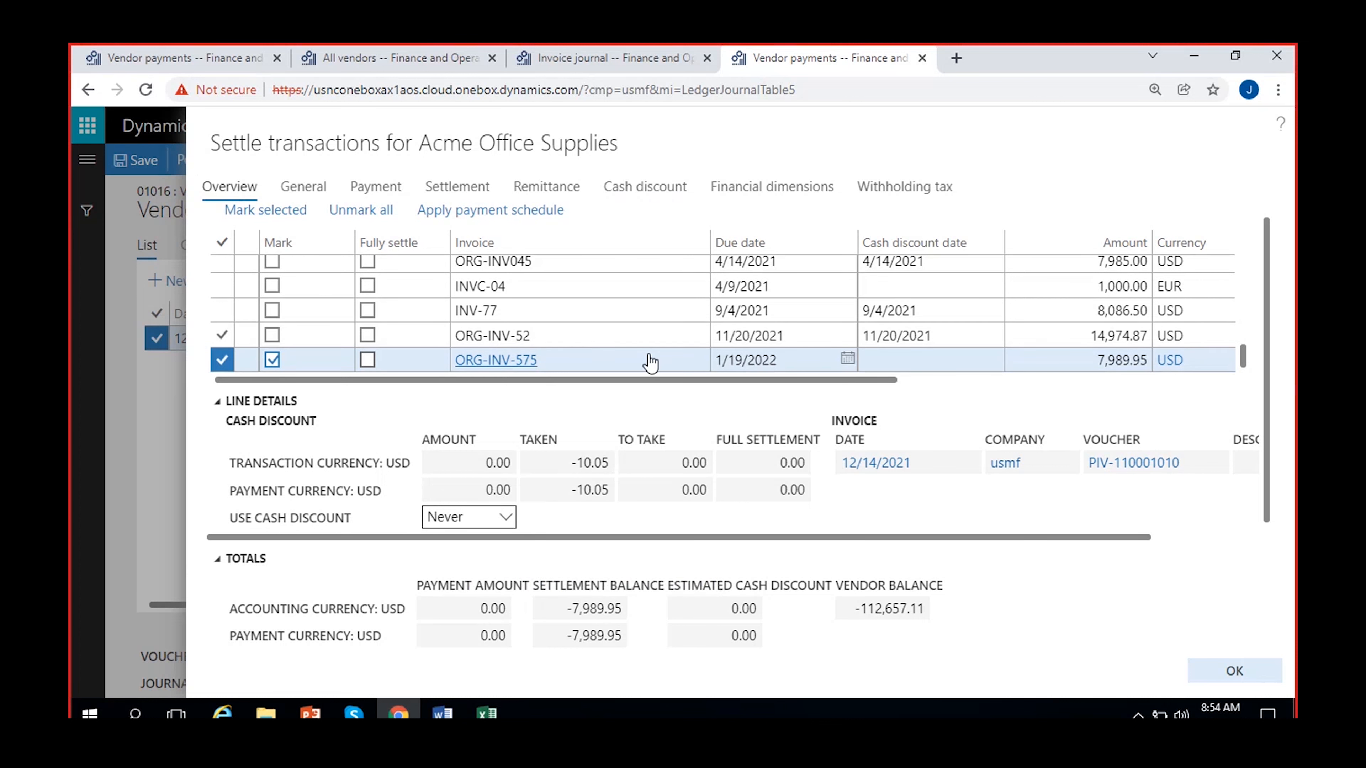
Unmark invoice ORG-INV-575 and confirm the settlement dialog to return to the payment line.
click(272, 360)
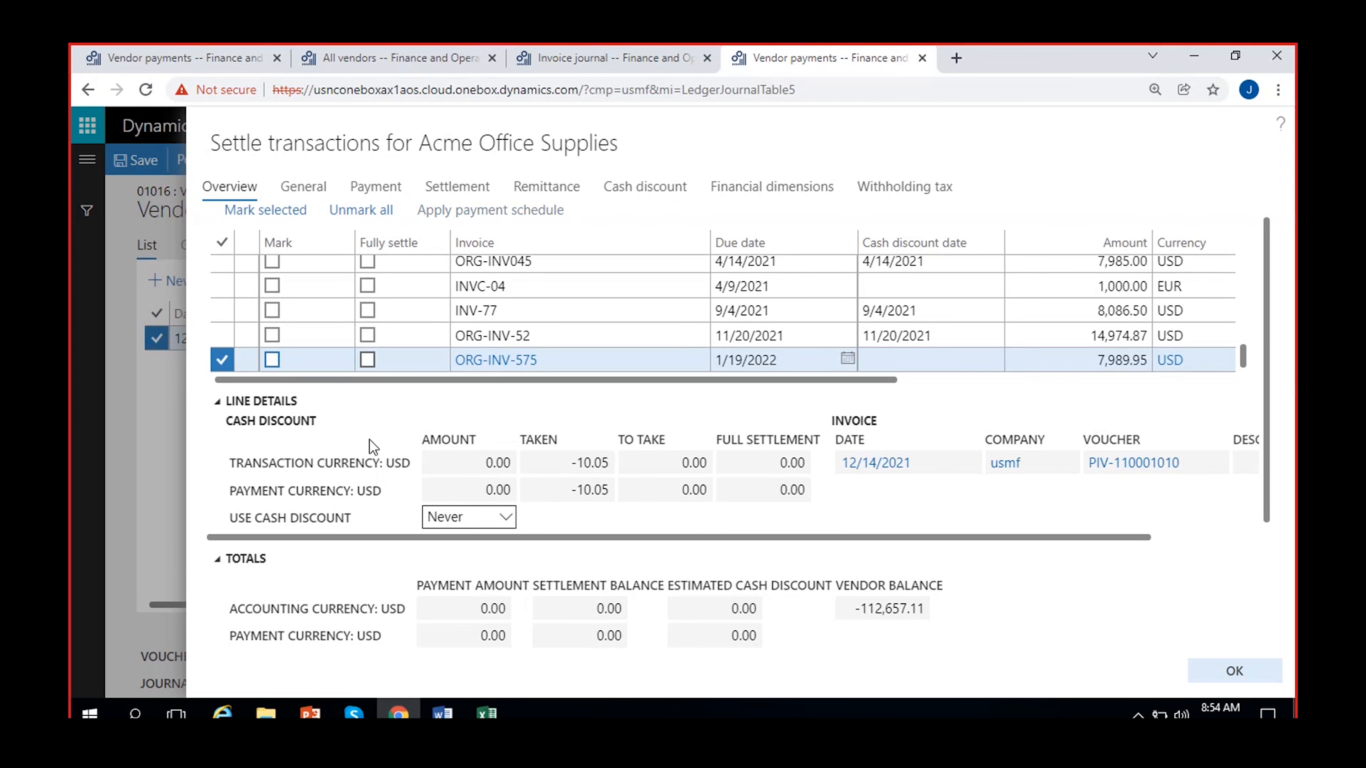
click(1230, 672)
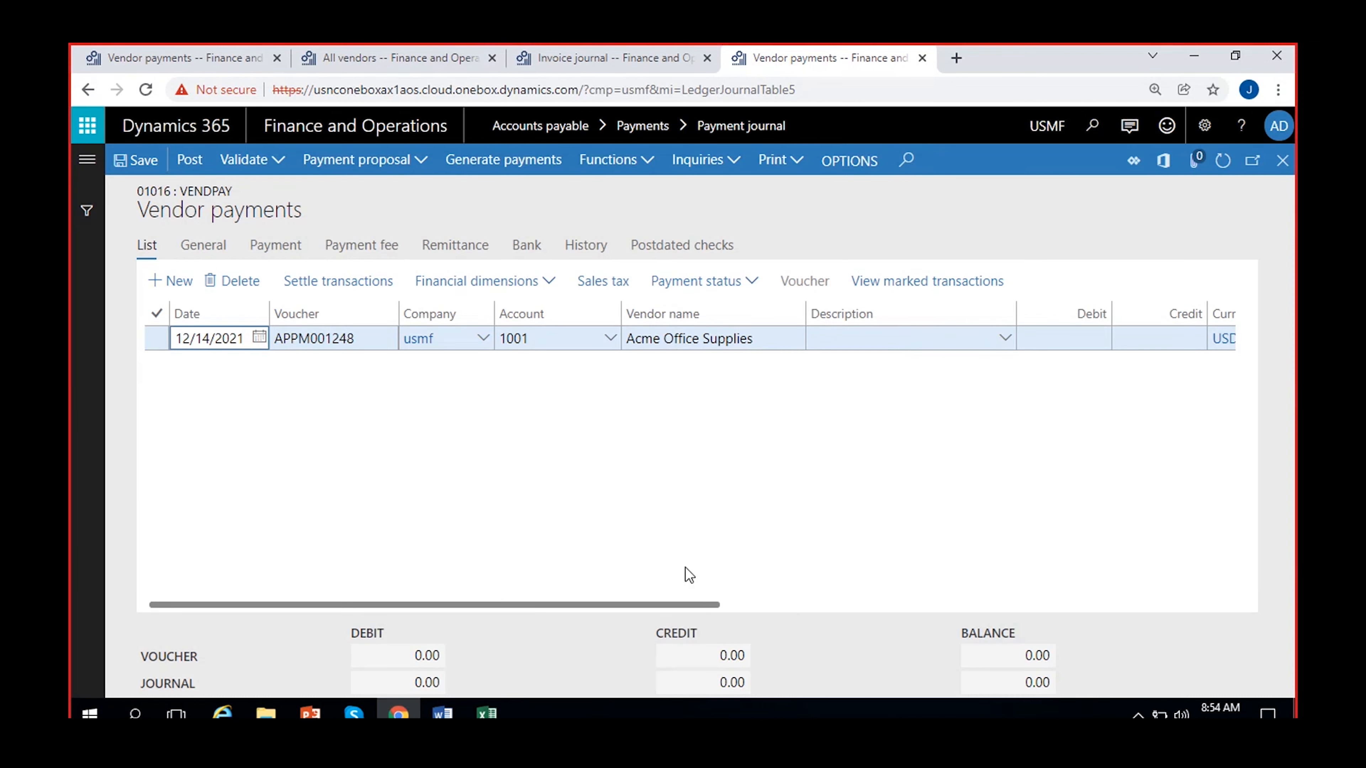
Reopen Settle transactions for the Acme Office Supplies payment line, check invoice ORG-INV-575's cash discount details, and confirm without marking it.
click(322, 276)
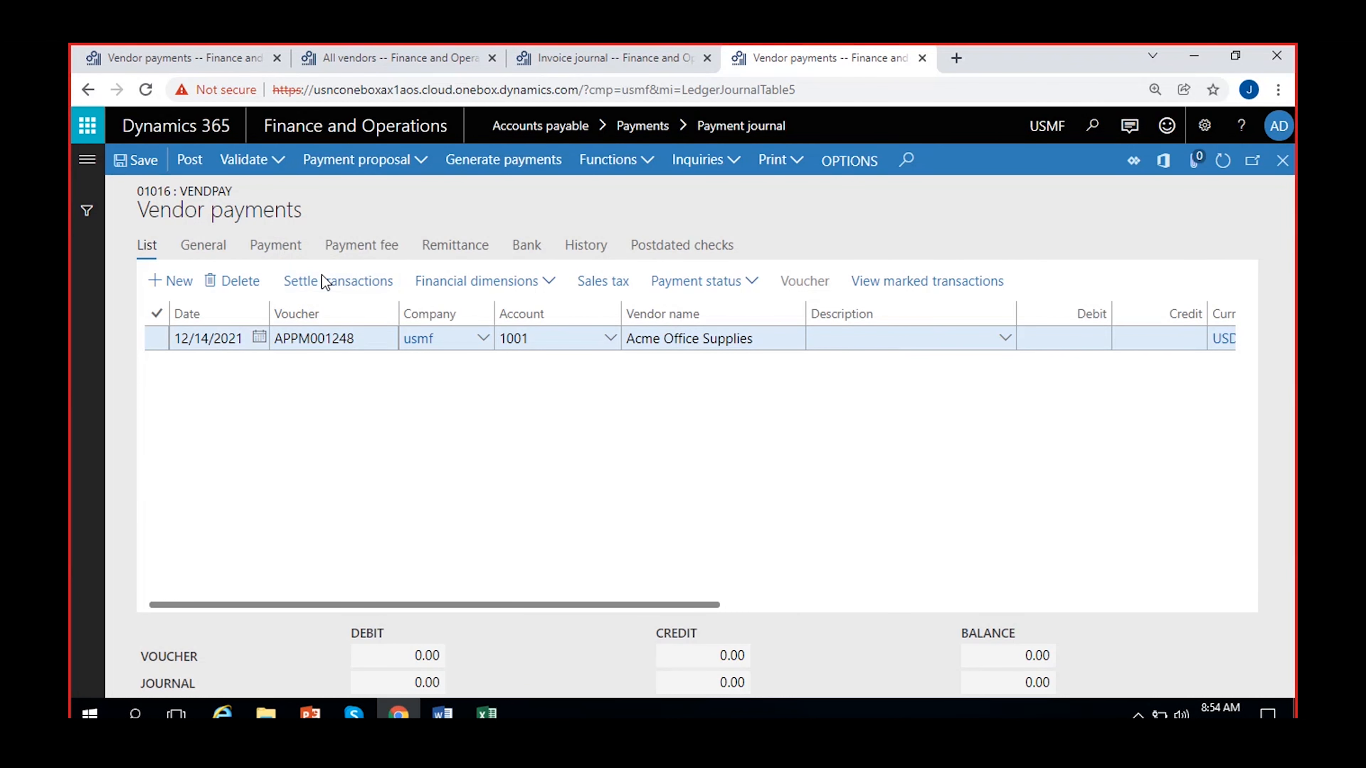
scroll(608, 307, down, 10)
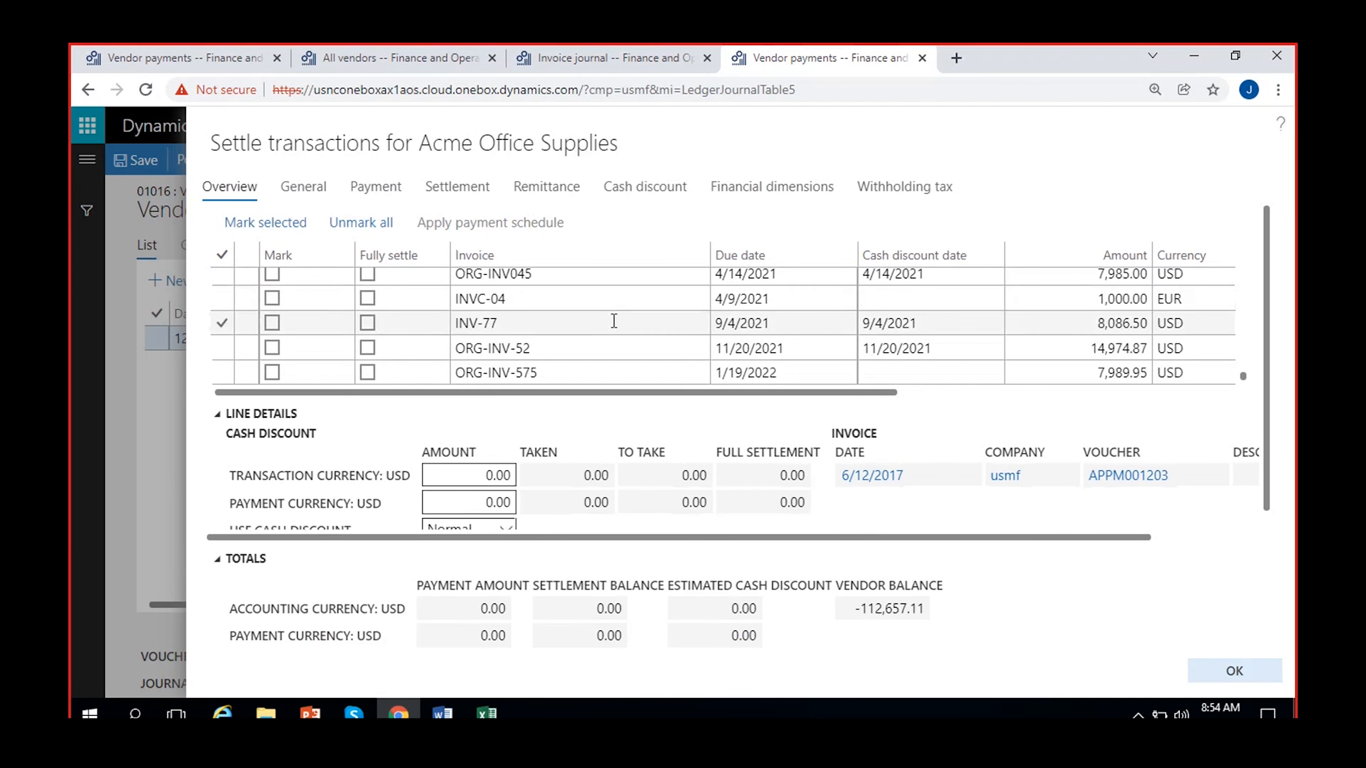
click(1091, 377)
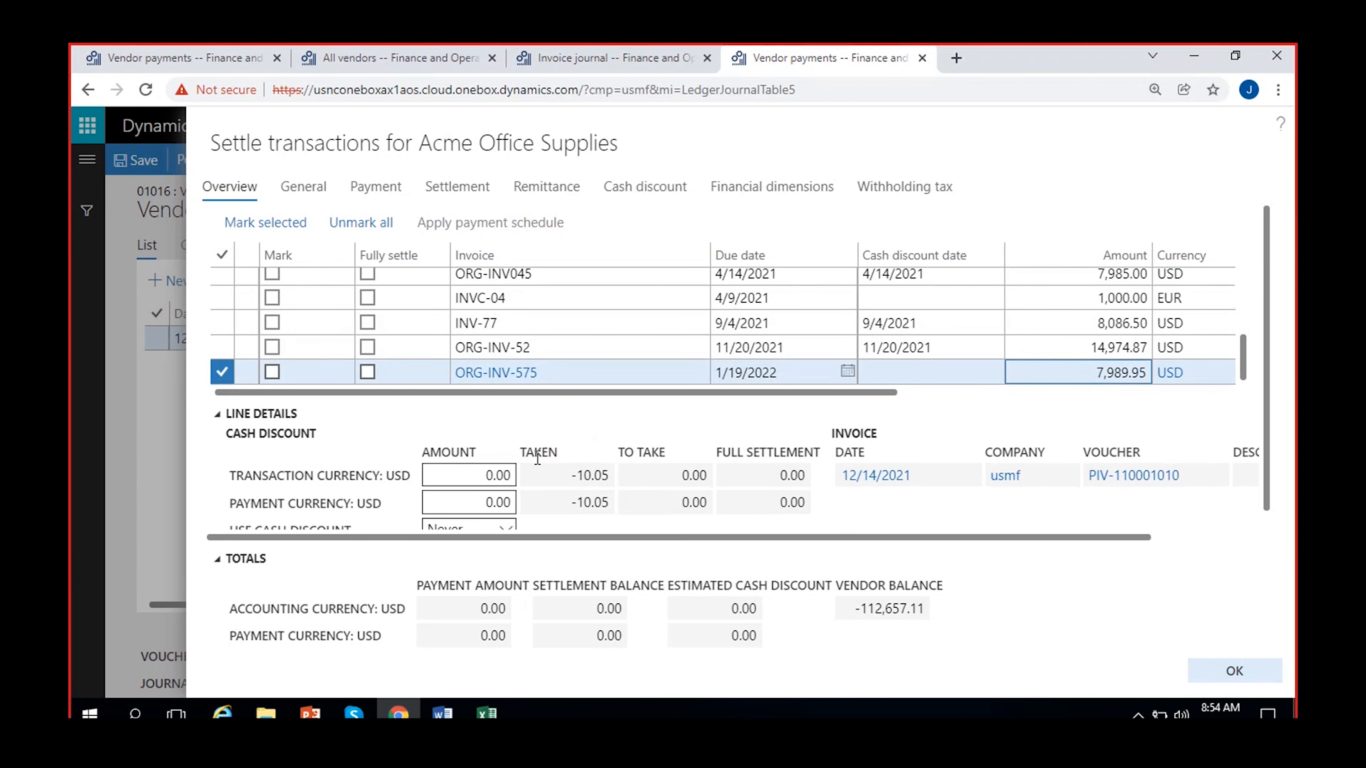
click(1254, 666)
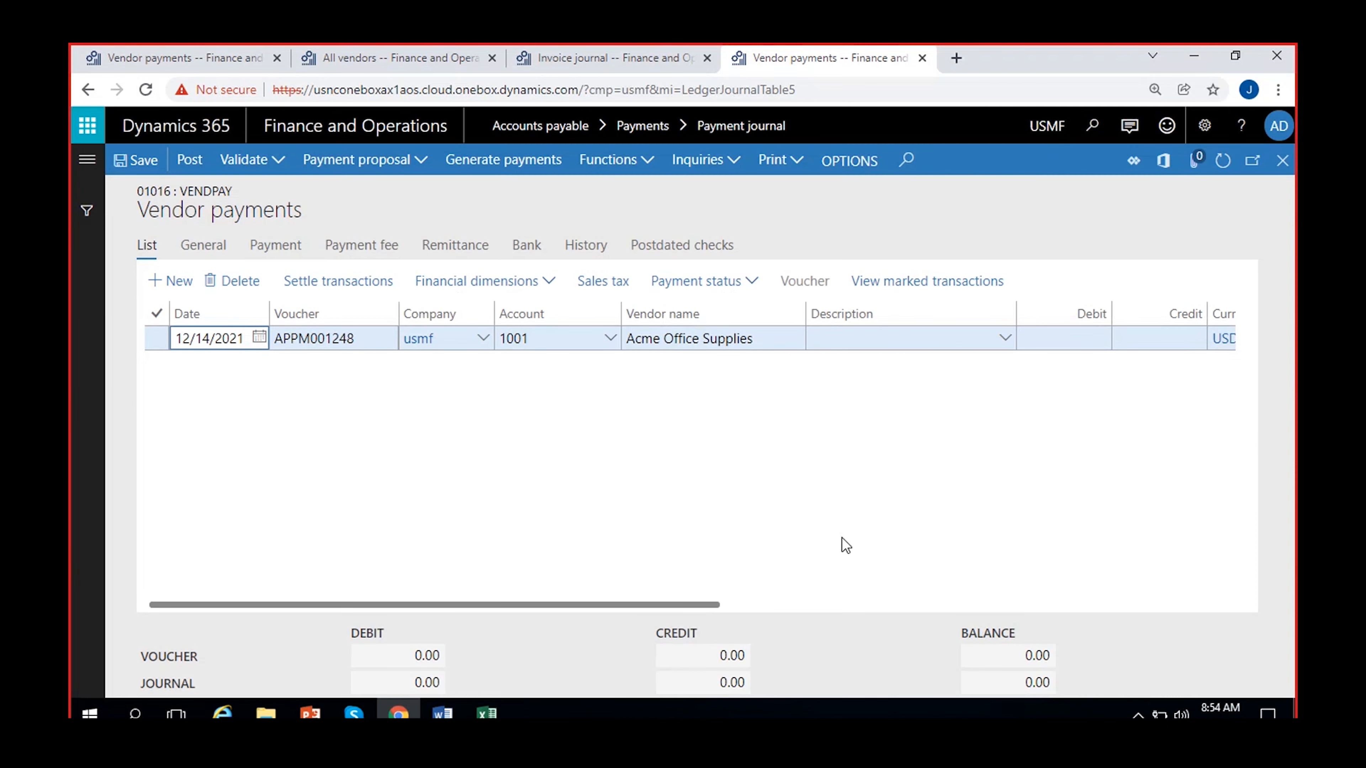
Set the date of the Acme Office Supplies payment line to 2/1/2022.
click(259, 337)
click(362, 379)
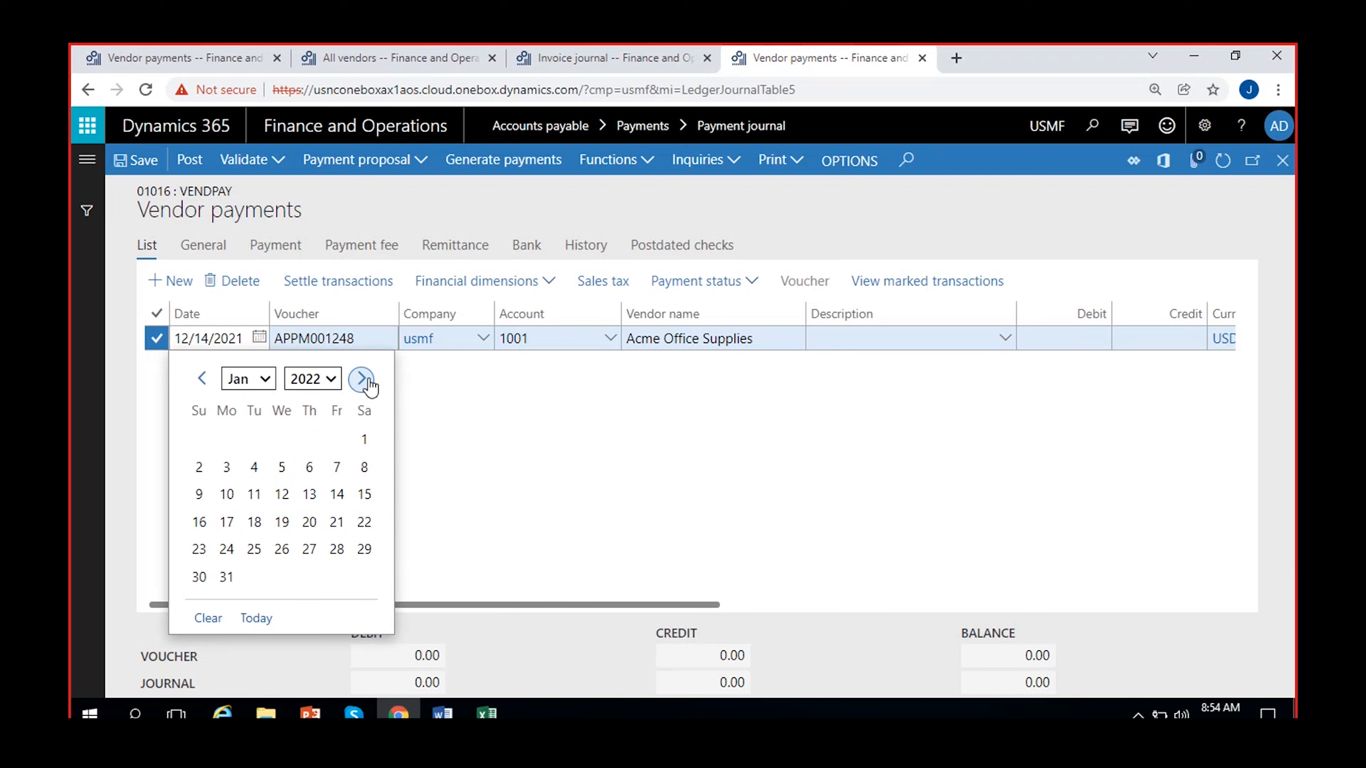
click(361, 378)
click(252, 441)
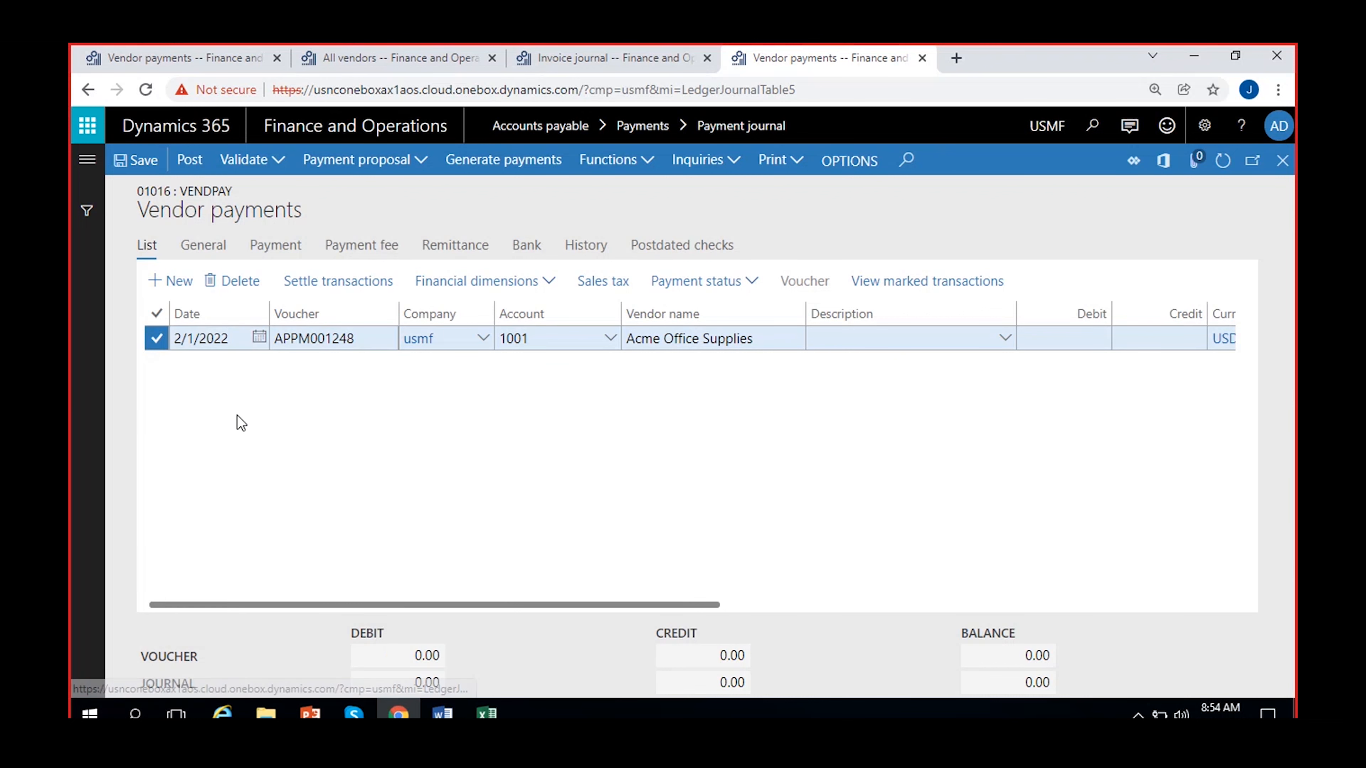
Open Settle transactions for the payment line and examine invoice ORG-INV-575's amount to settle and cash discount taken.
click(338, 277)
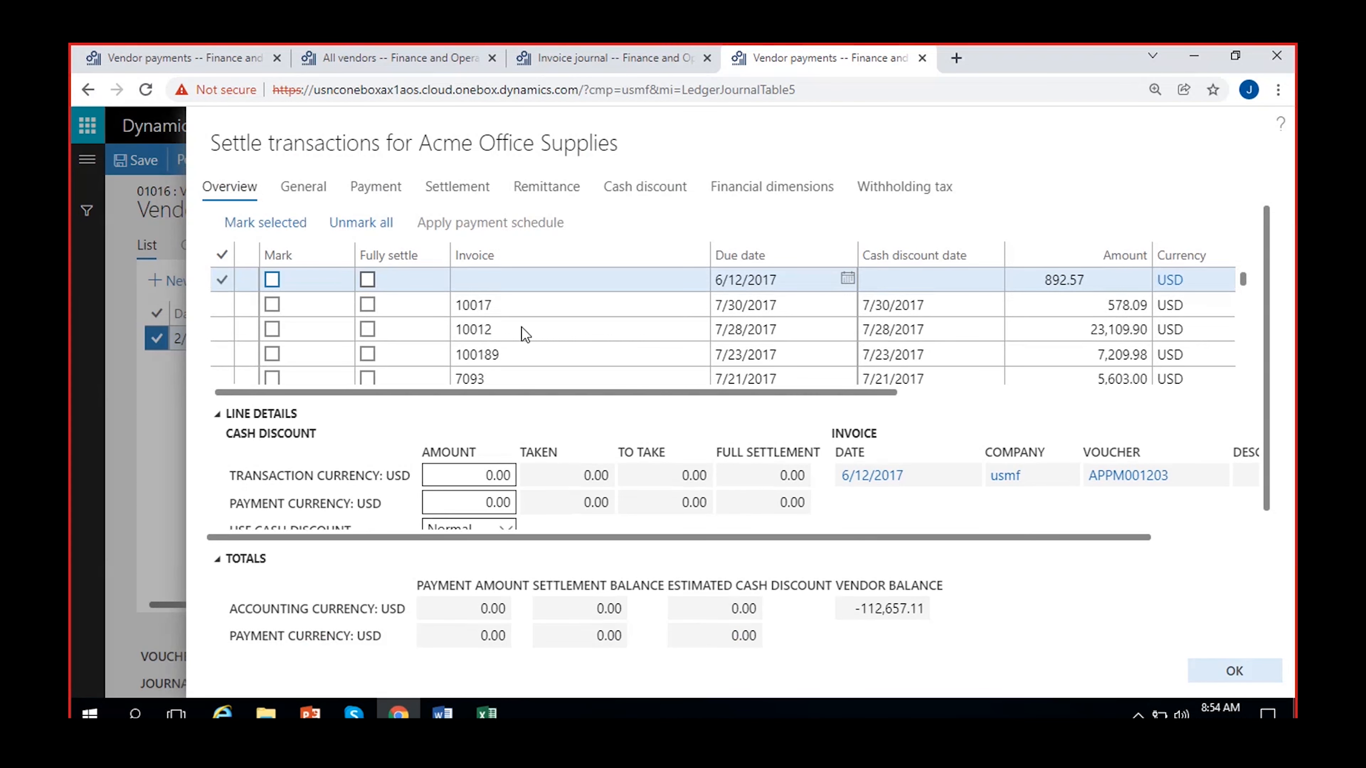
scroll(612, 309, down, 10)
scroll(612, 310, down, 5)
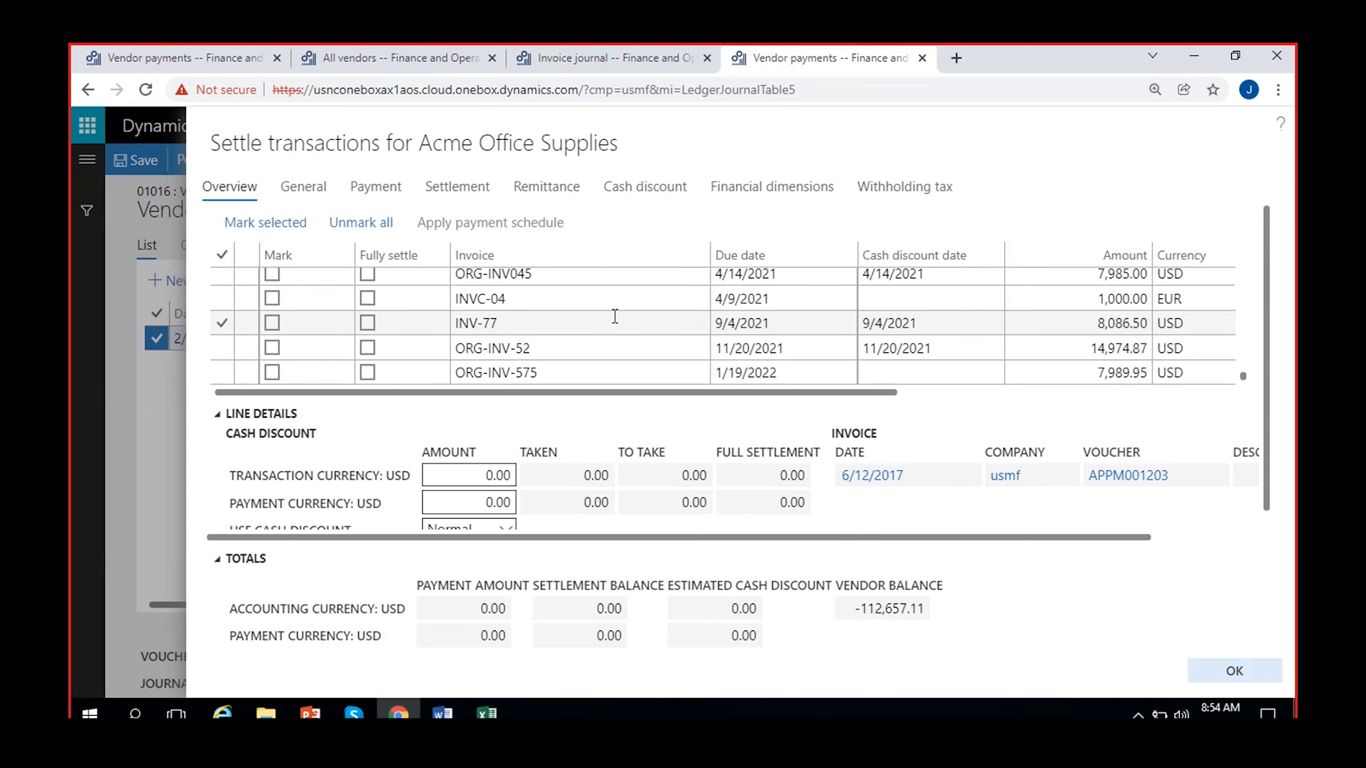
click(1033, 375)
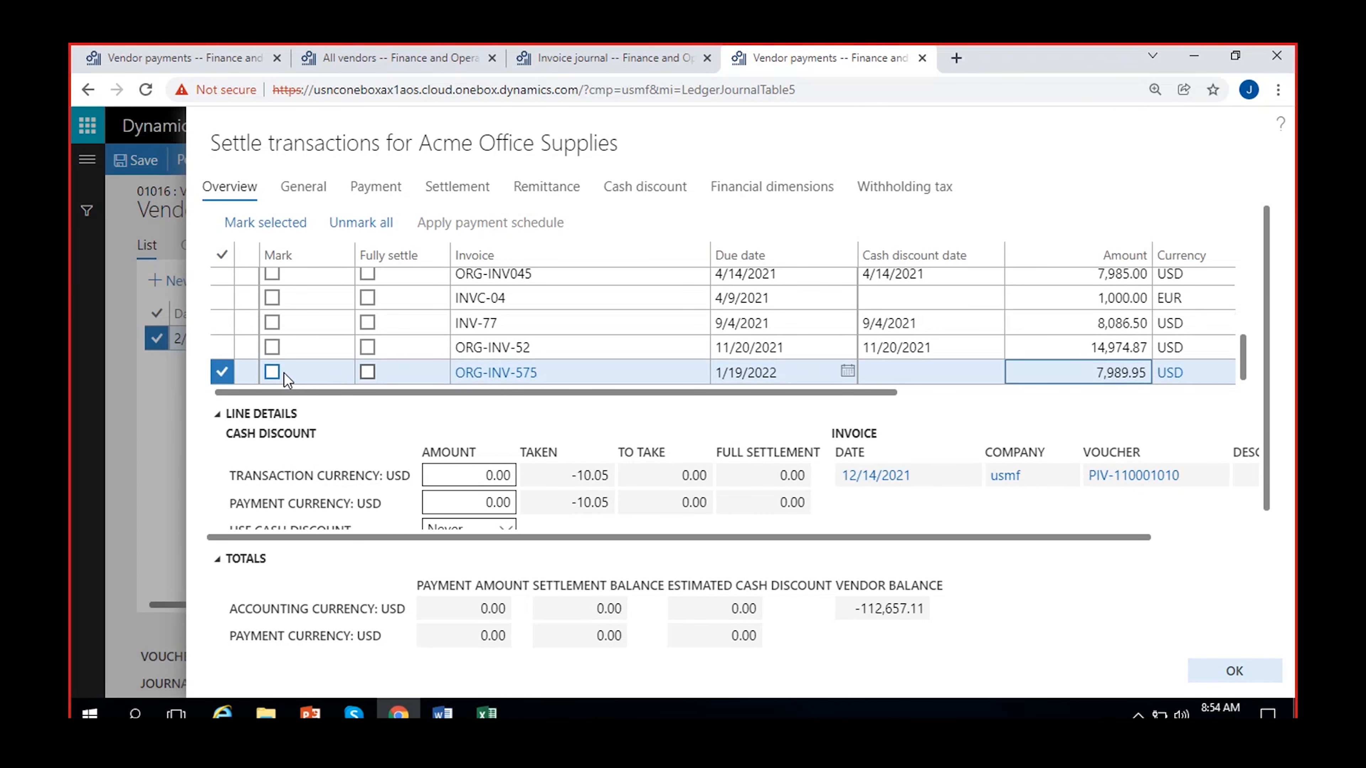
drag(793, 390, 1206, 404)
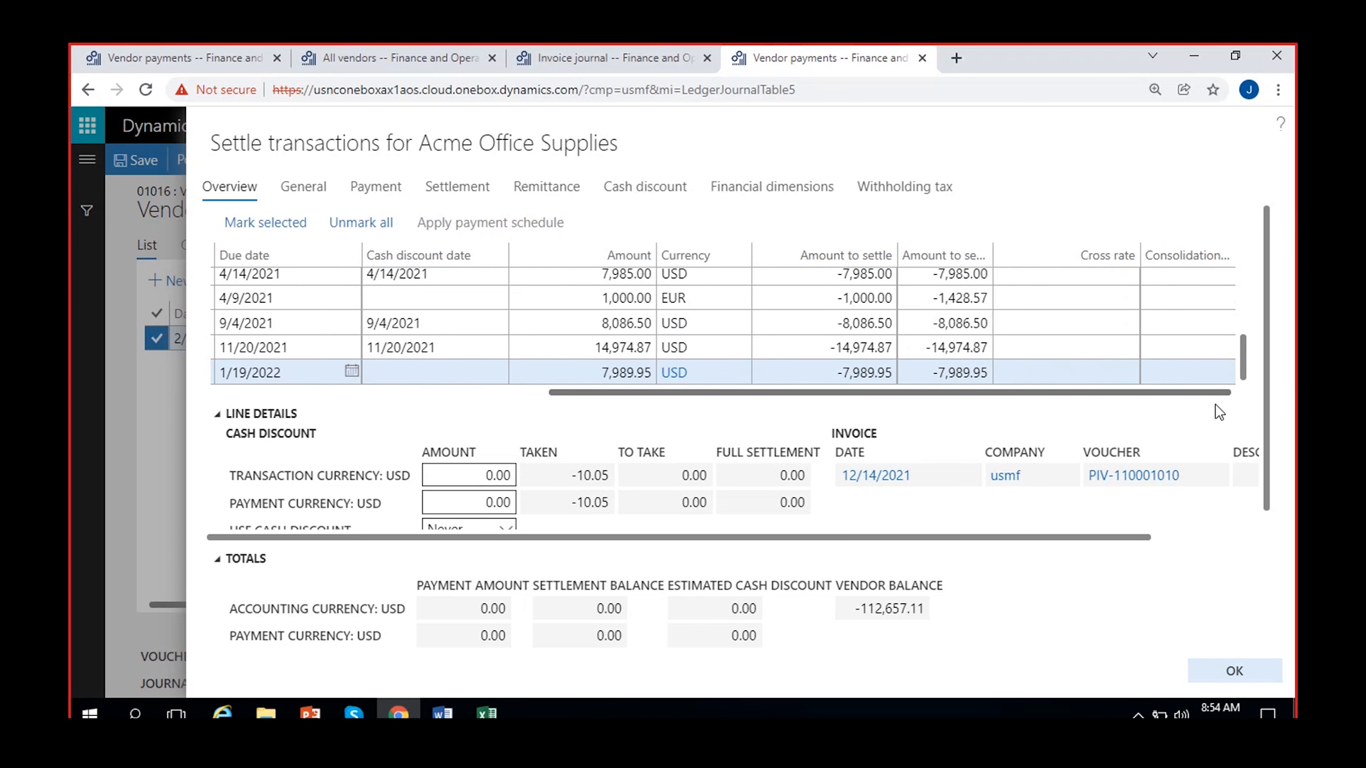
click(588, 475)
click(580, 507)
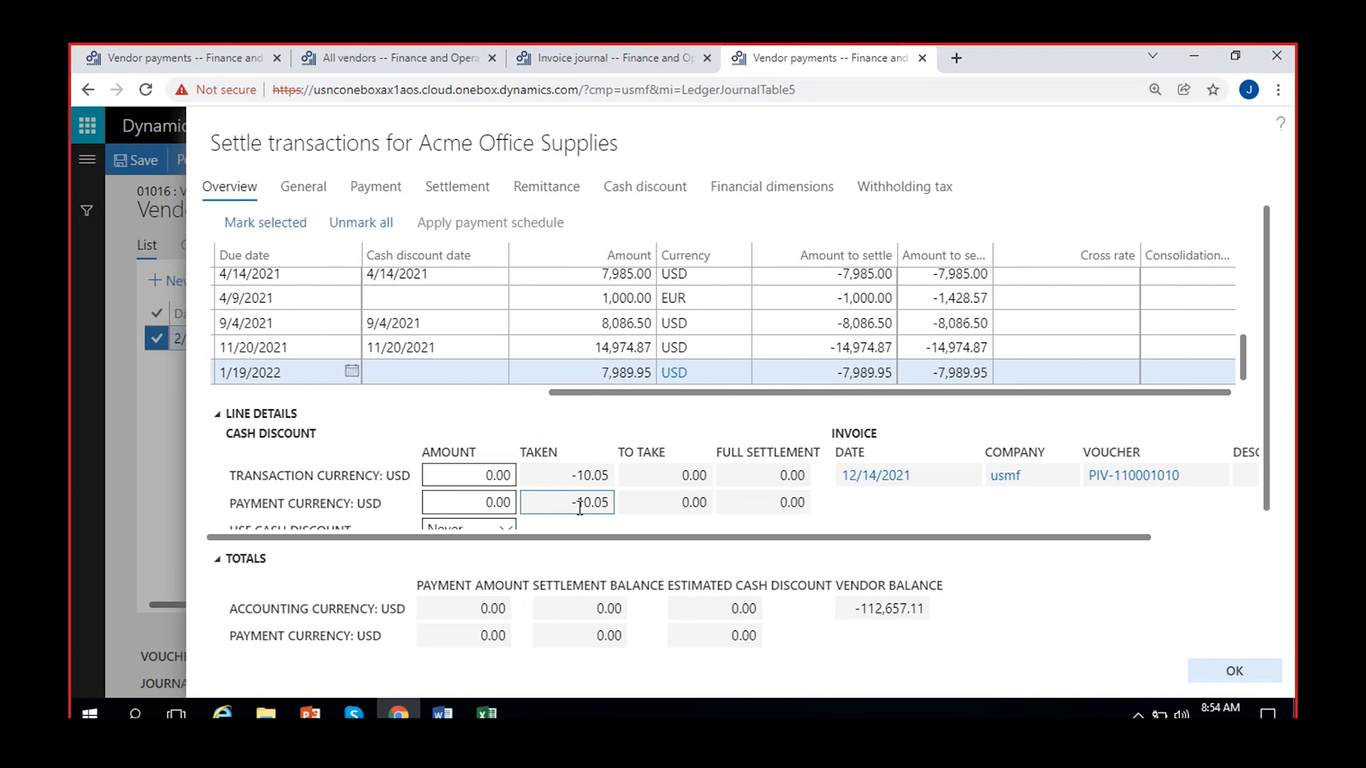
double_click(584, 489)
double_click(586, 476)
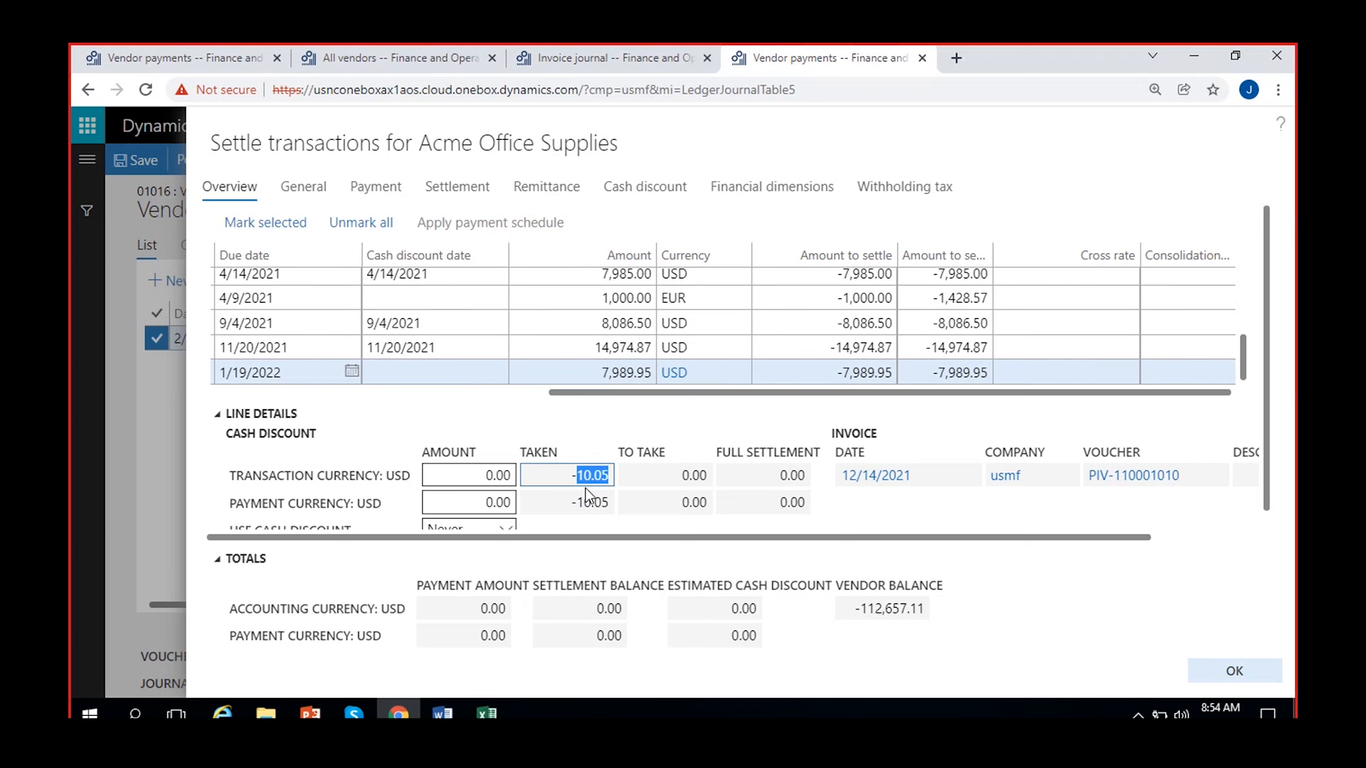
triple_click(591, 474)
click(595, 414)
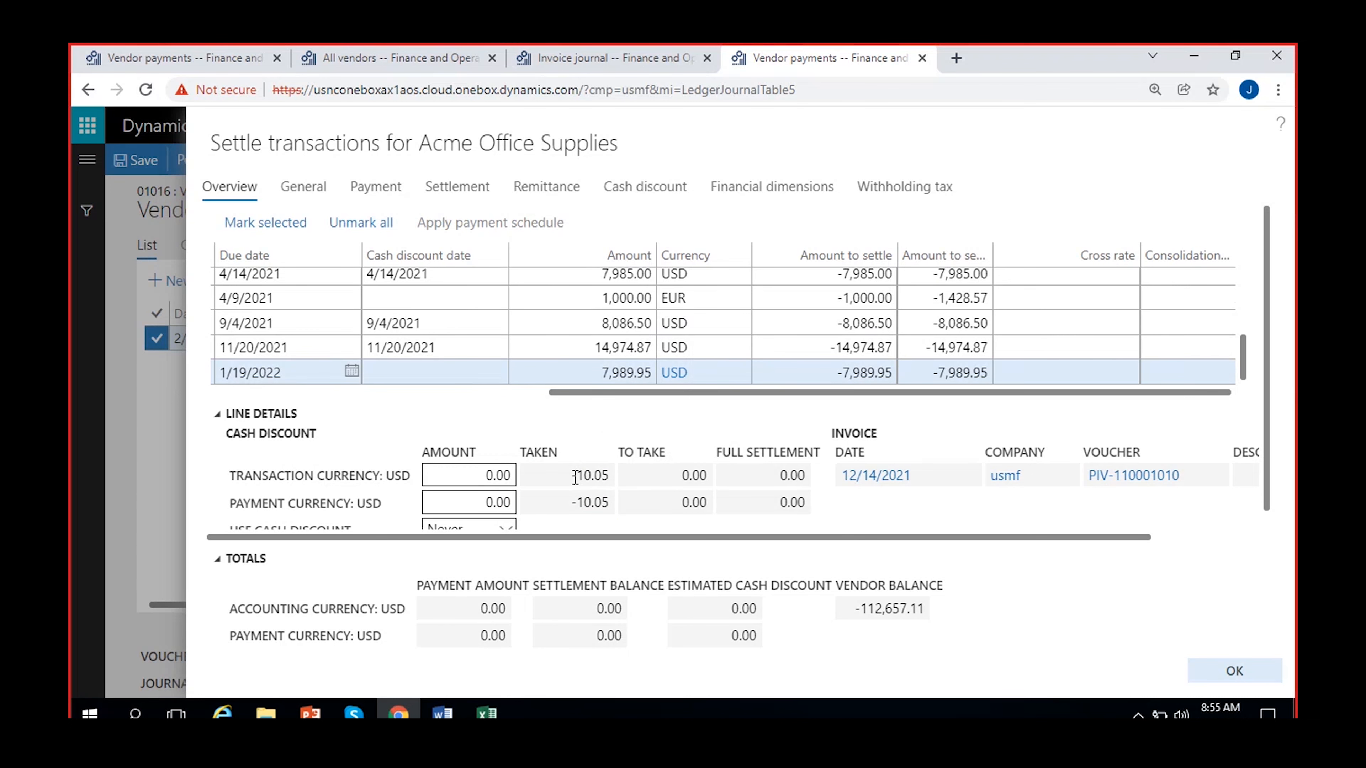
Mark invoice ORG-INV-575 for settlement, confirm the settlement dialog, and check the debit amount on the payment line.
drag(601, 392, 253, 393)
click(272, 373)
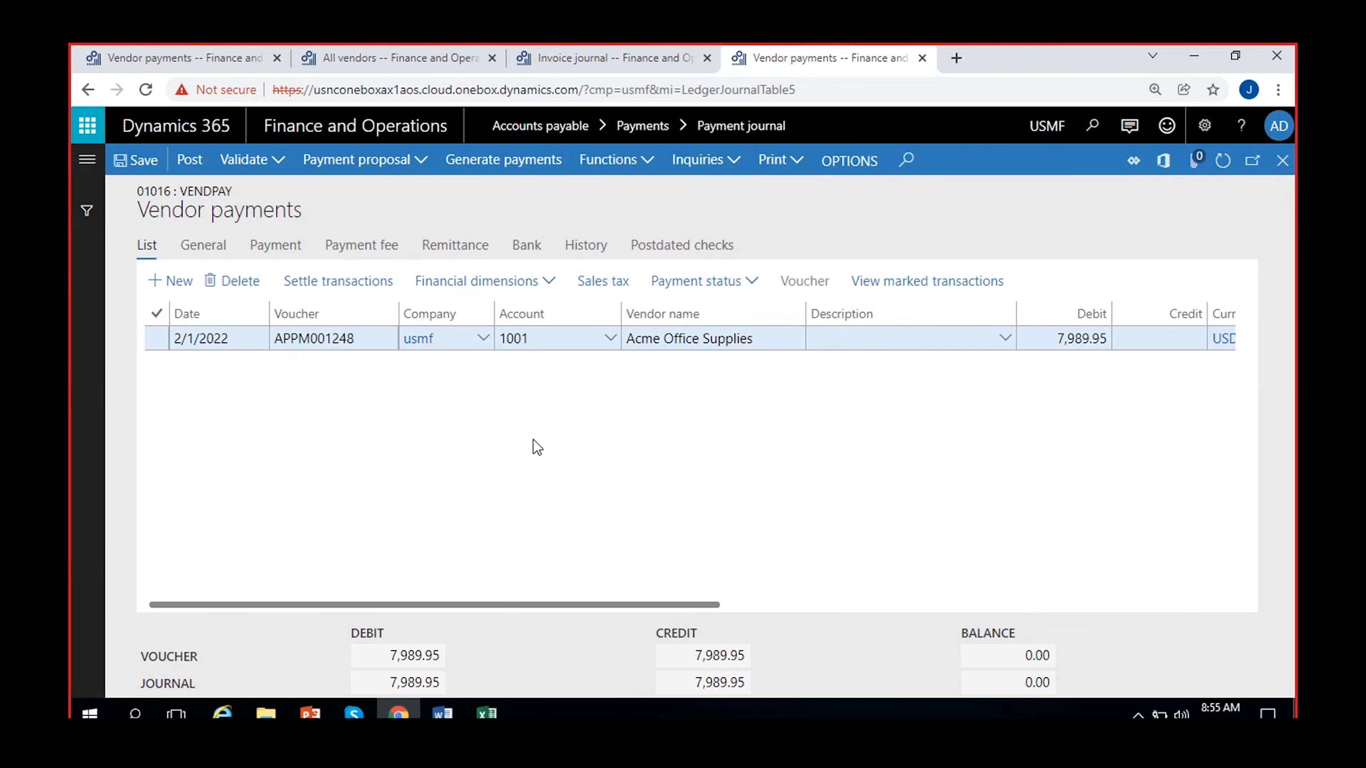
scroll(491, 423, right, 5)
click(792, 339)
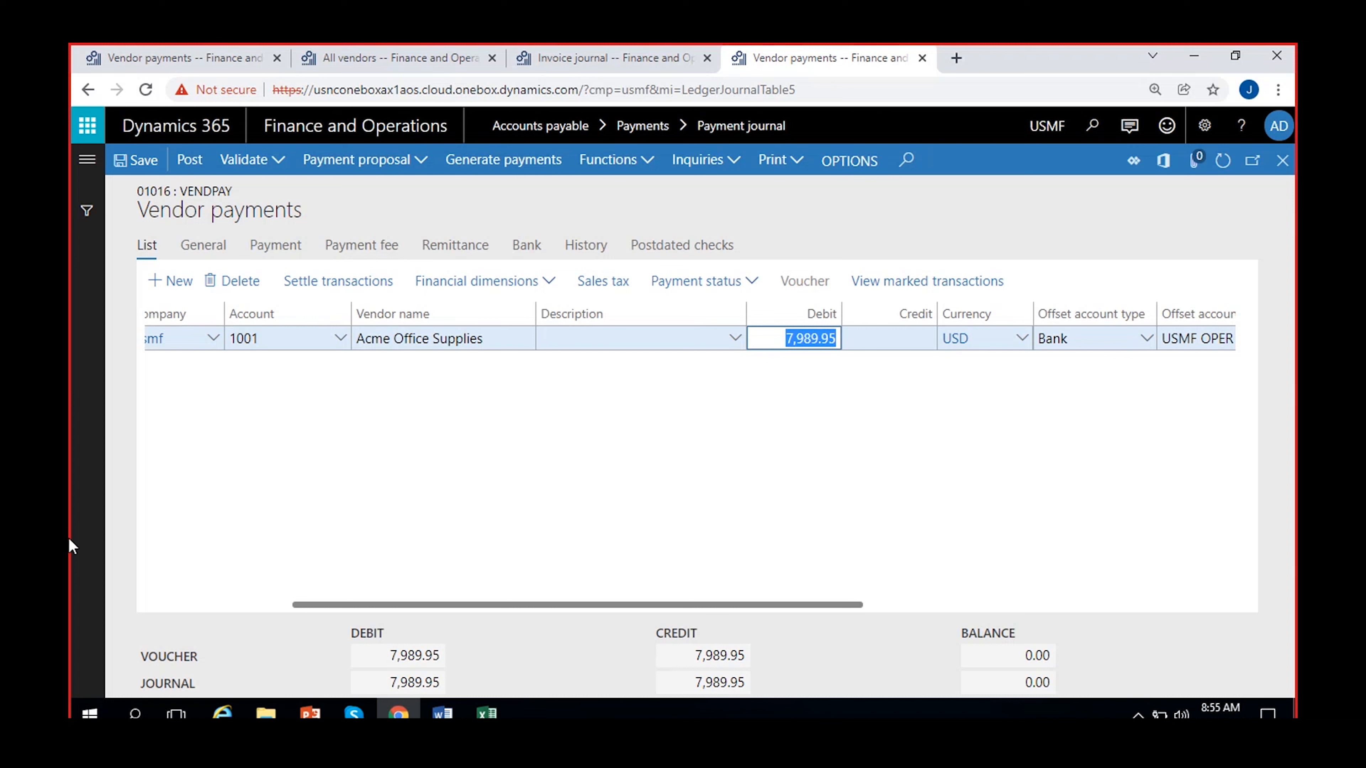
click(773, 375)
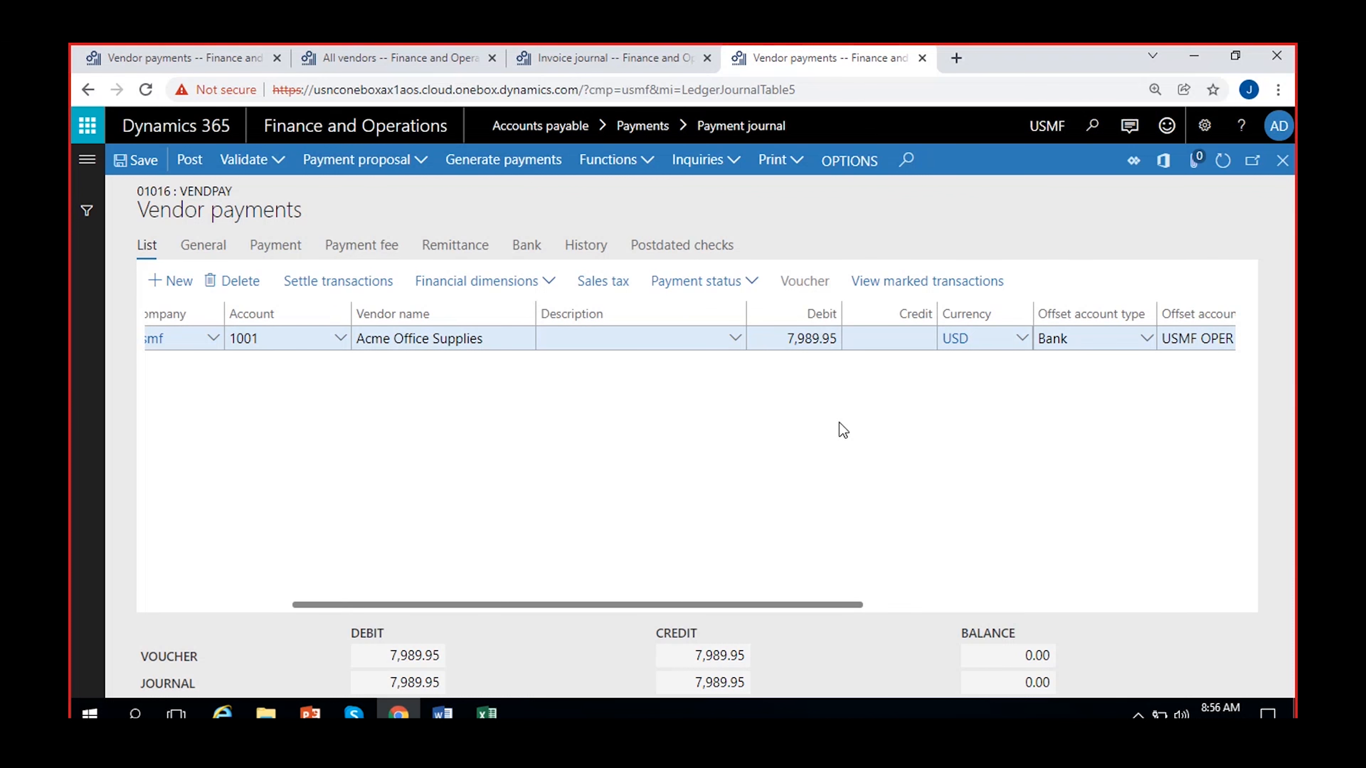
Set the method of payment on the Acme Office Supplies payment line to ELECTRONIC.
scroll(848, 460, right, 5)
click(800, 345)
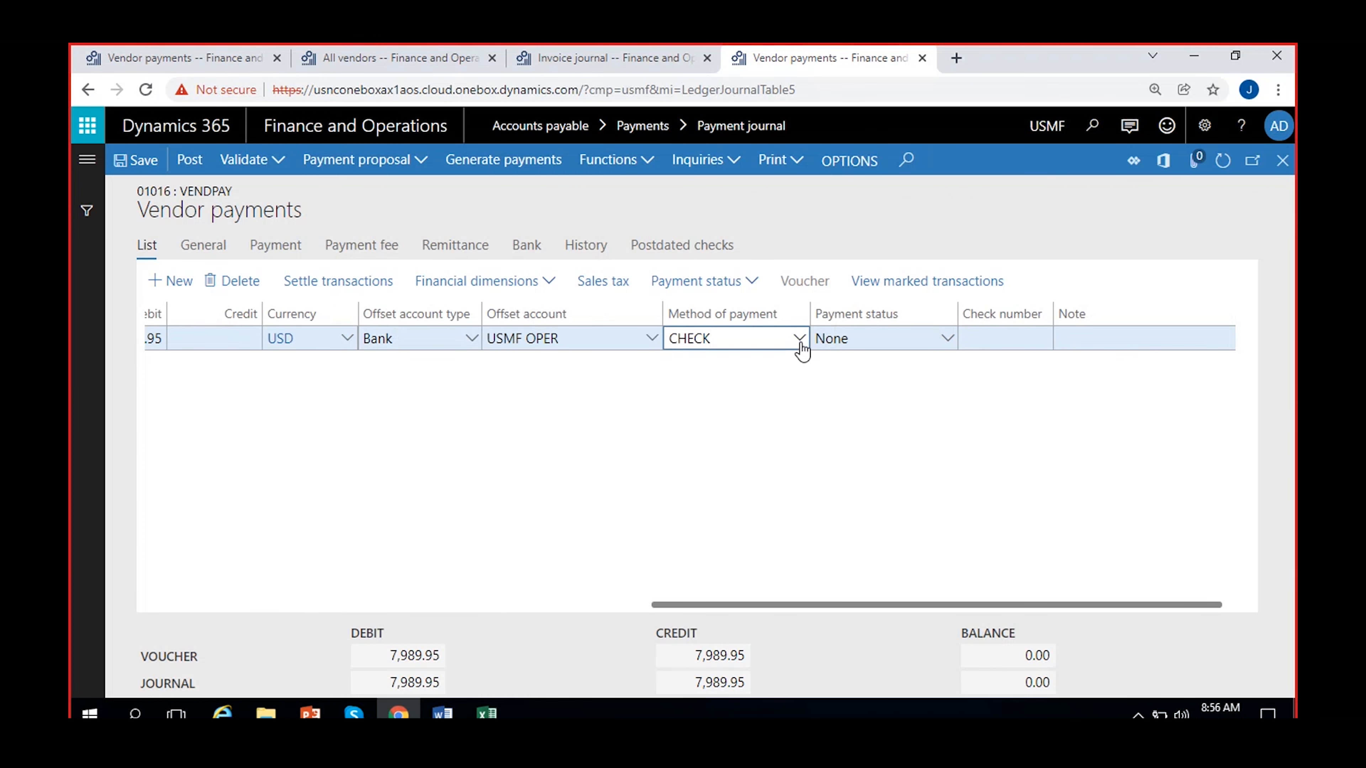
click(801, 340)
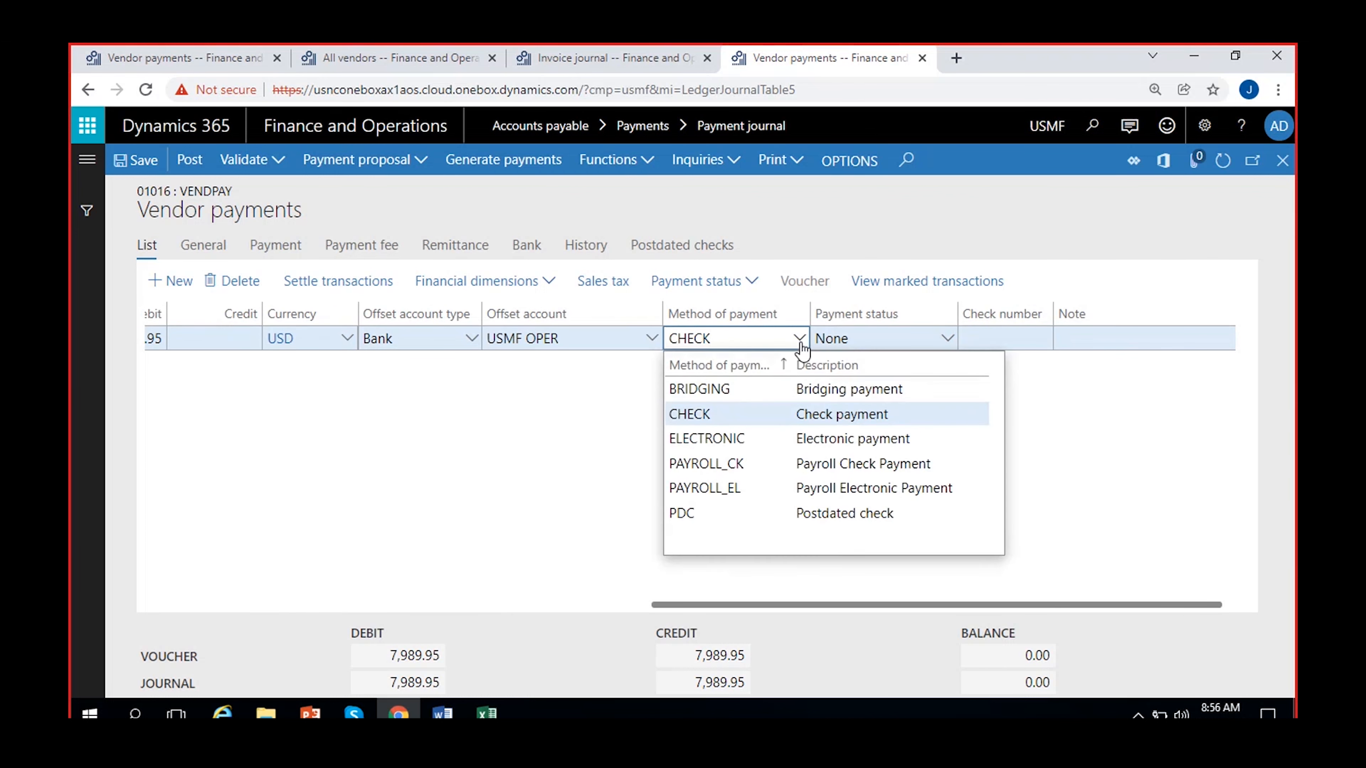
click(759, 437)
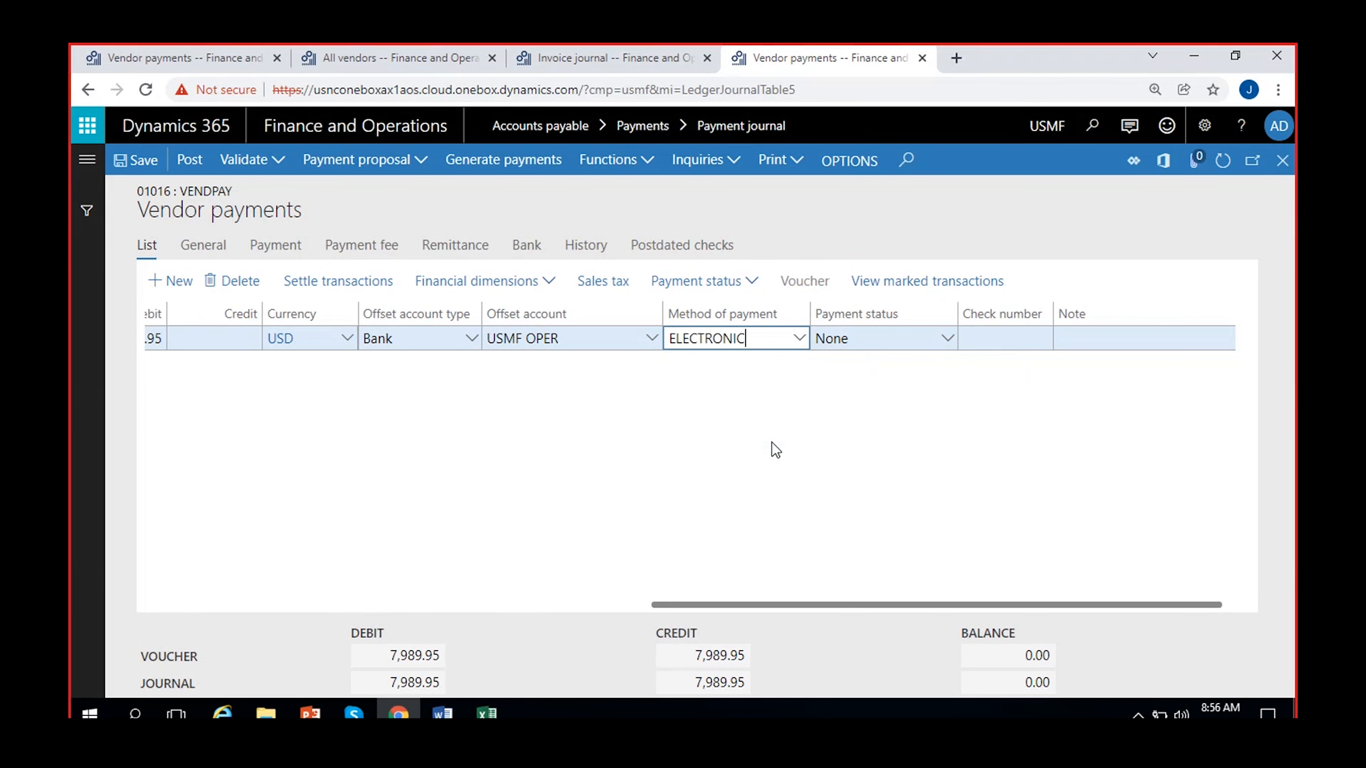
Commit the payment line and post the VendPay payment journal.
click(283, 505)
scroll(282, 505, left, 10)
click(189, 159)
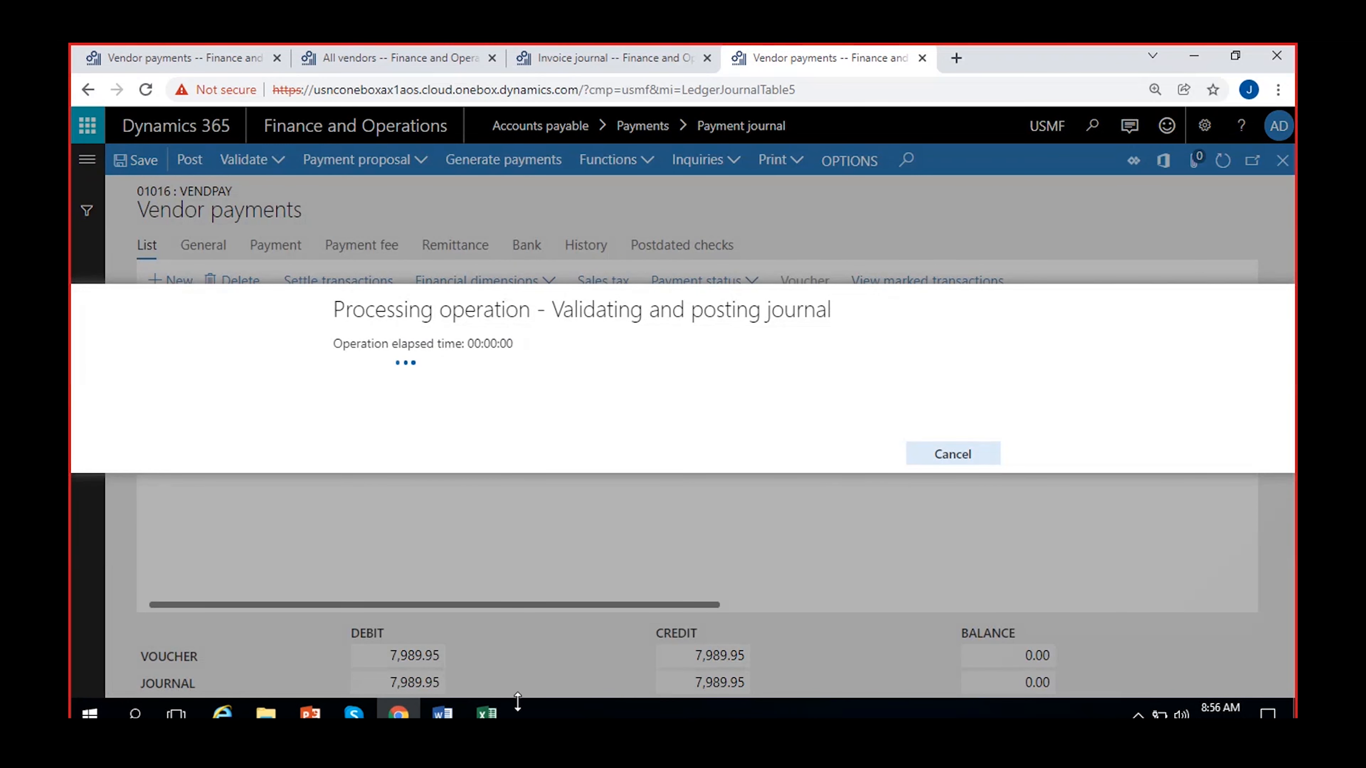
Switch to the Word document Dynamics new and add blank lines after its last text to start a fresh page.
mouse_move(442, 713)
click(383, 648)
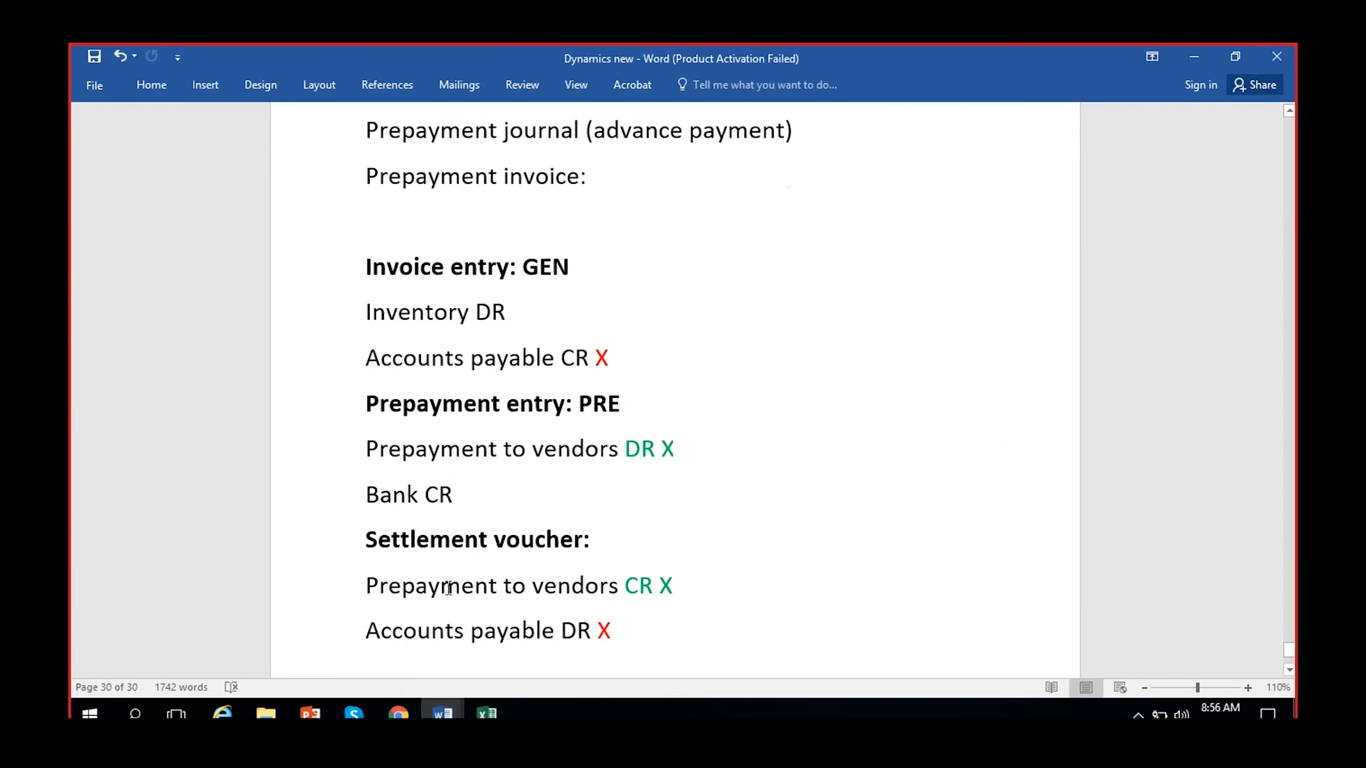
scroll(447, 588, down, 3)
click(844, 543)
key(Return)
key(Return)
key(Return)
key(Return)
key(Return)
key(Return)
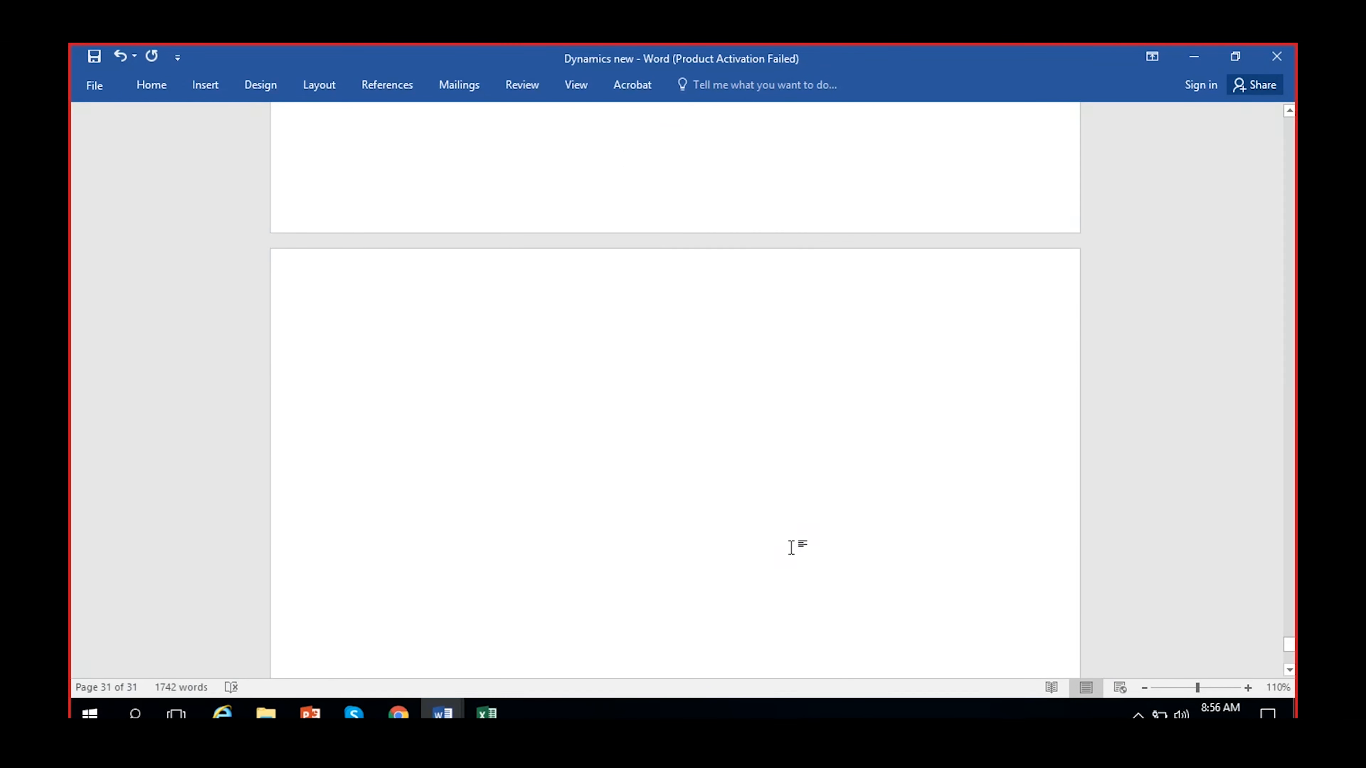
Write "Create a PO" on the new page, start the next line with "Purcahse >", and place the cursor inside the misspelled word.
text(Creat)
key(BackSpace)
text(e a PO)
key(Return)
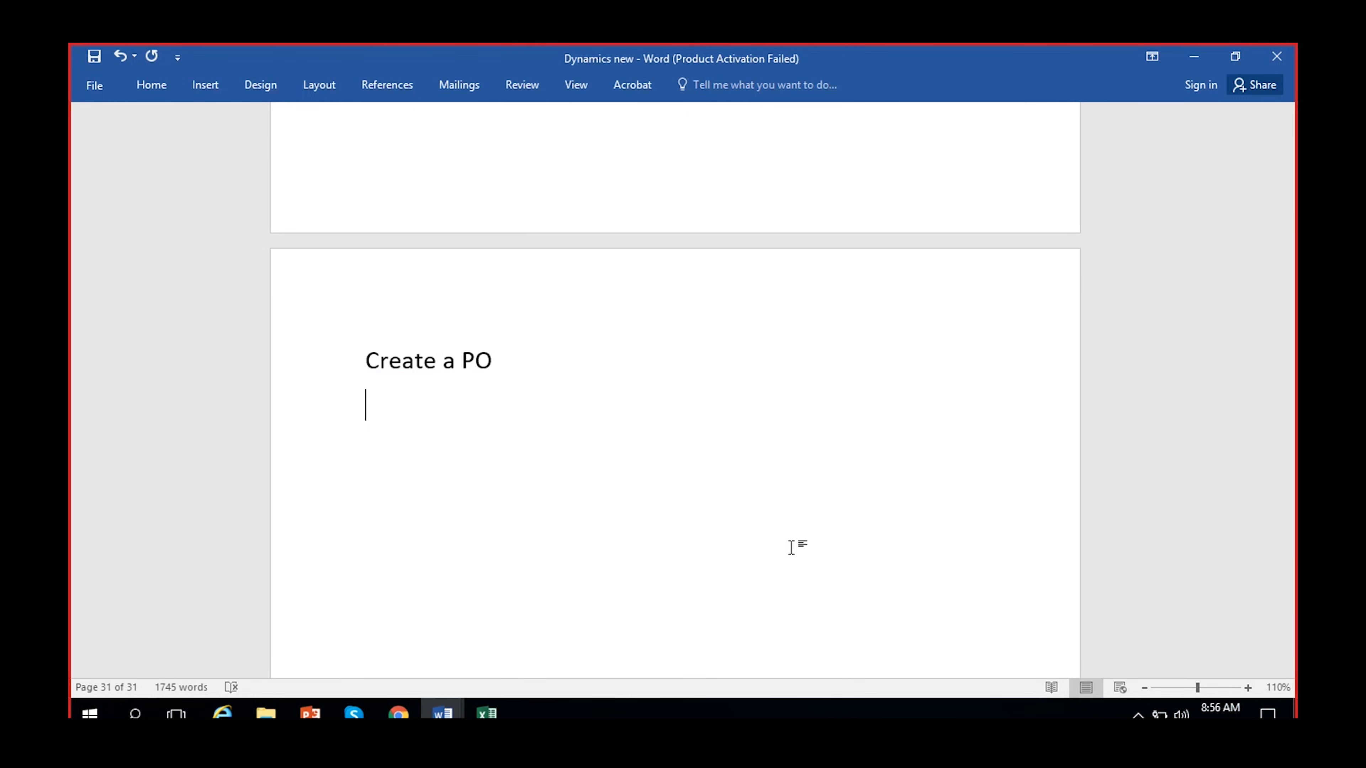
text(Purcahse >)
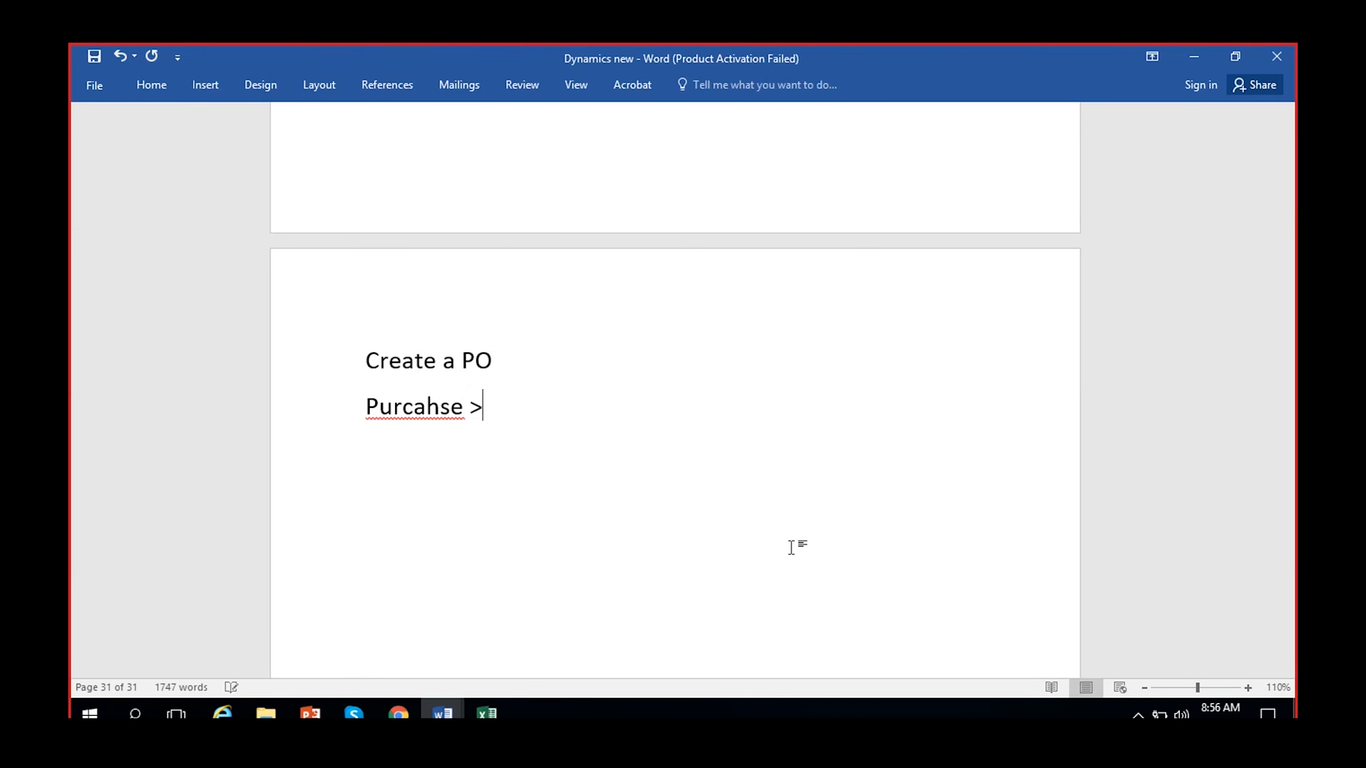
click(414, 406)
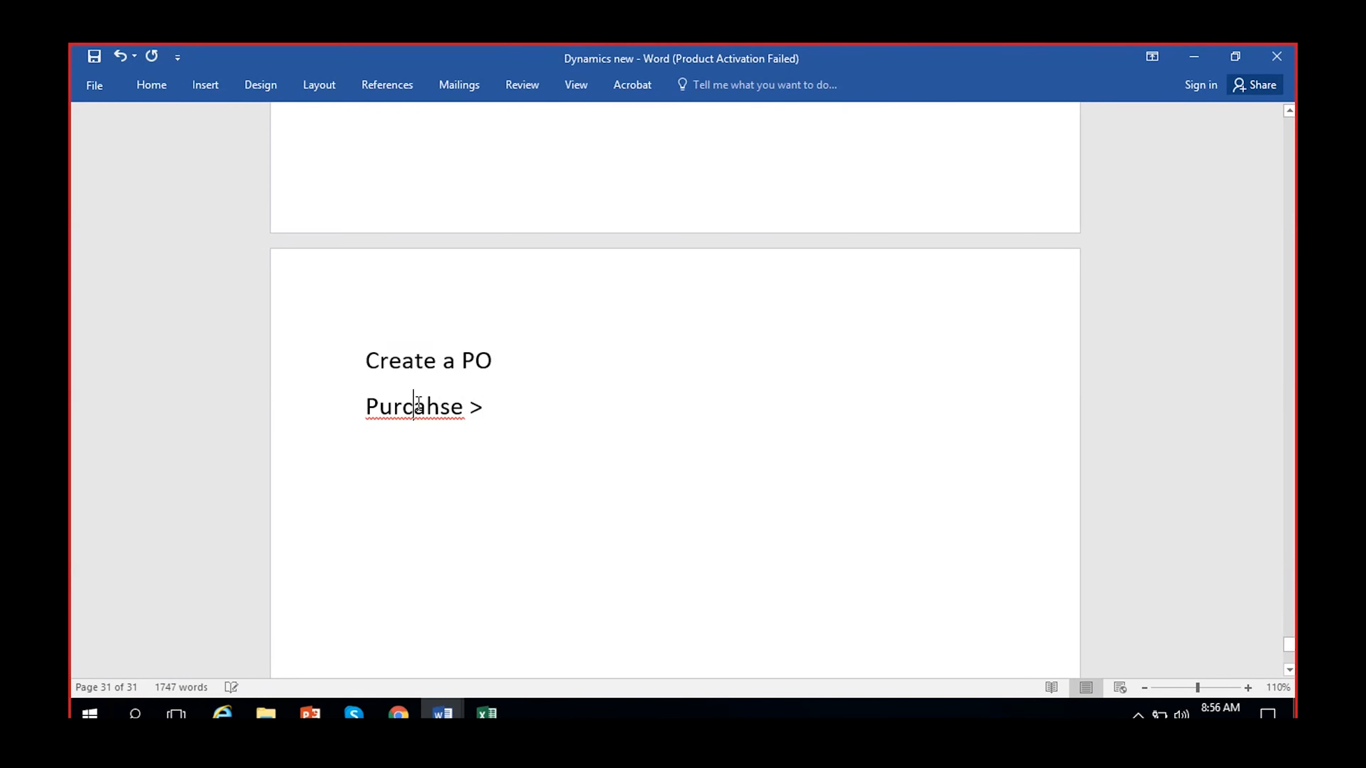